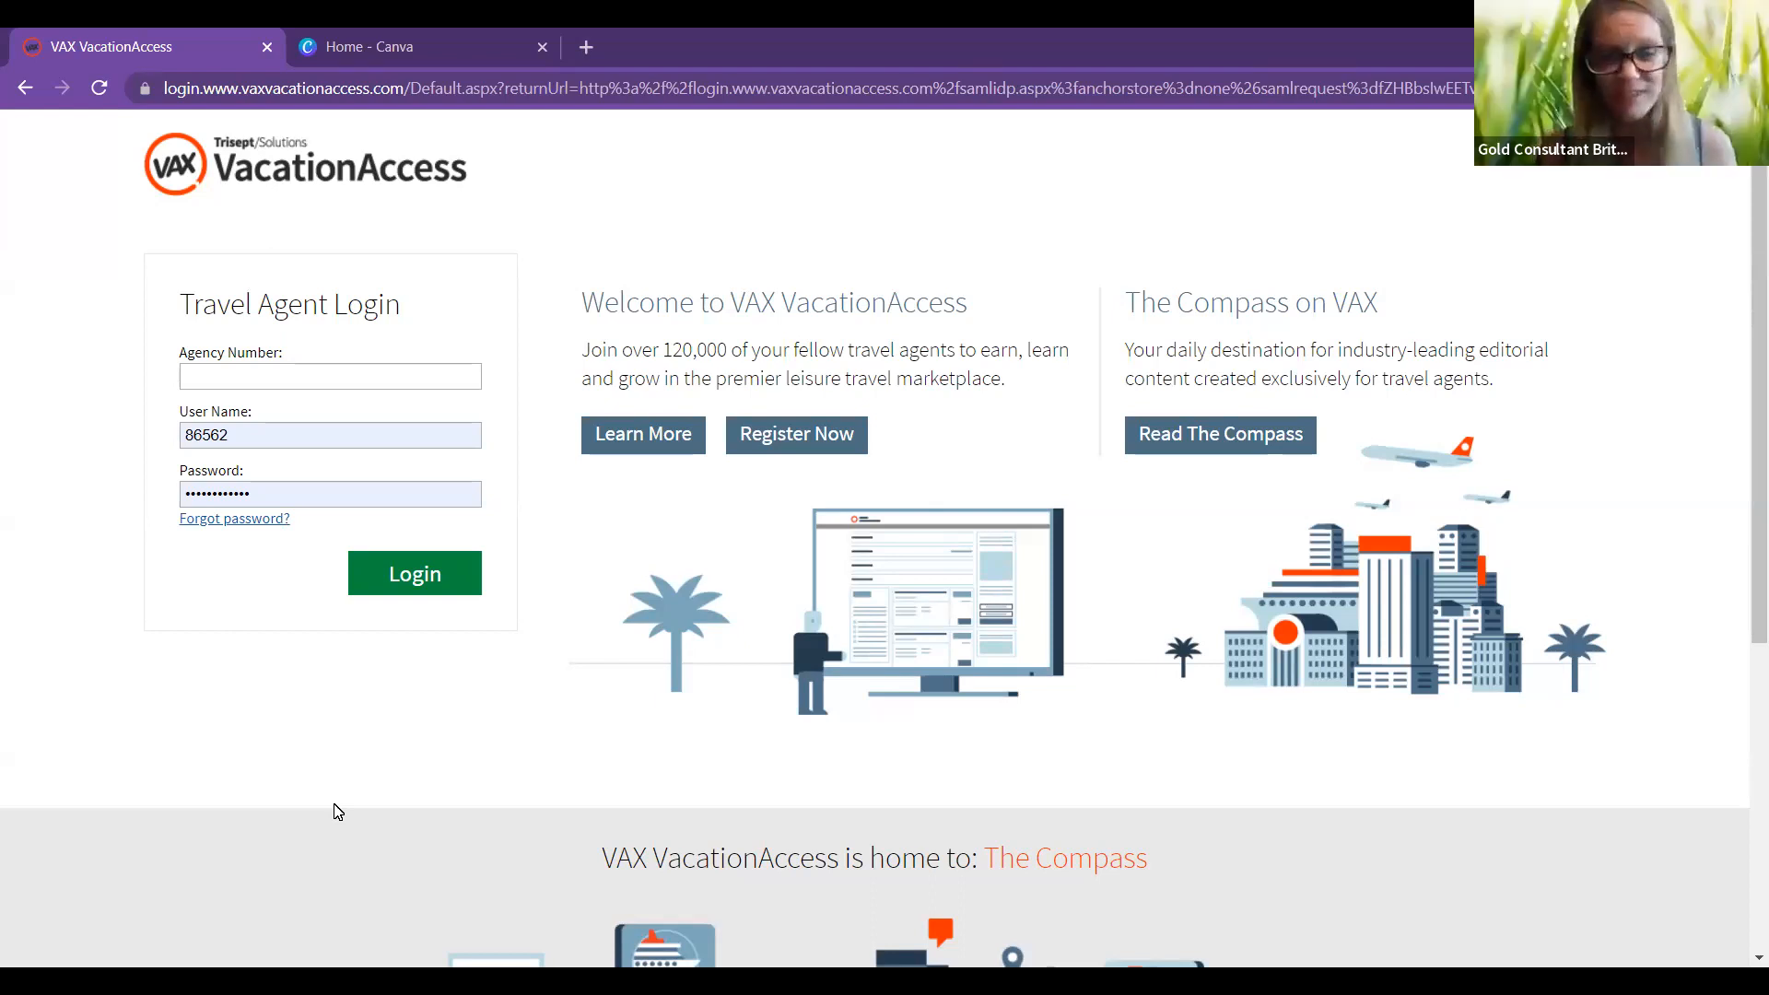
# Step: Log in to VAX VacationAccess as a travel agent using the agency number
pyautogui.click(212, 374)
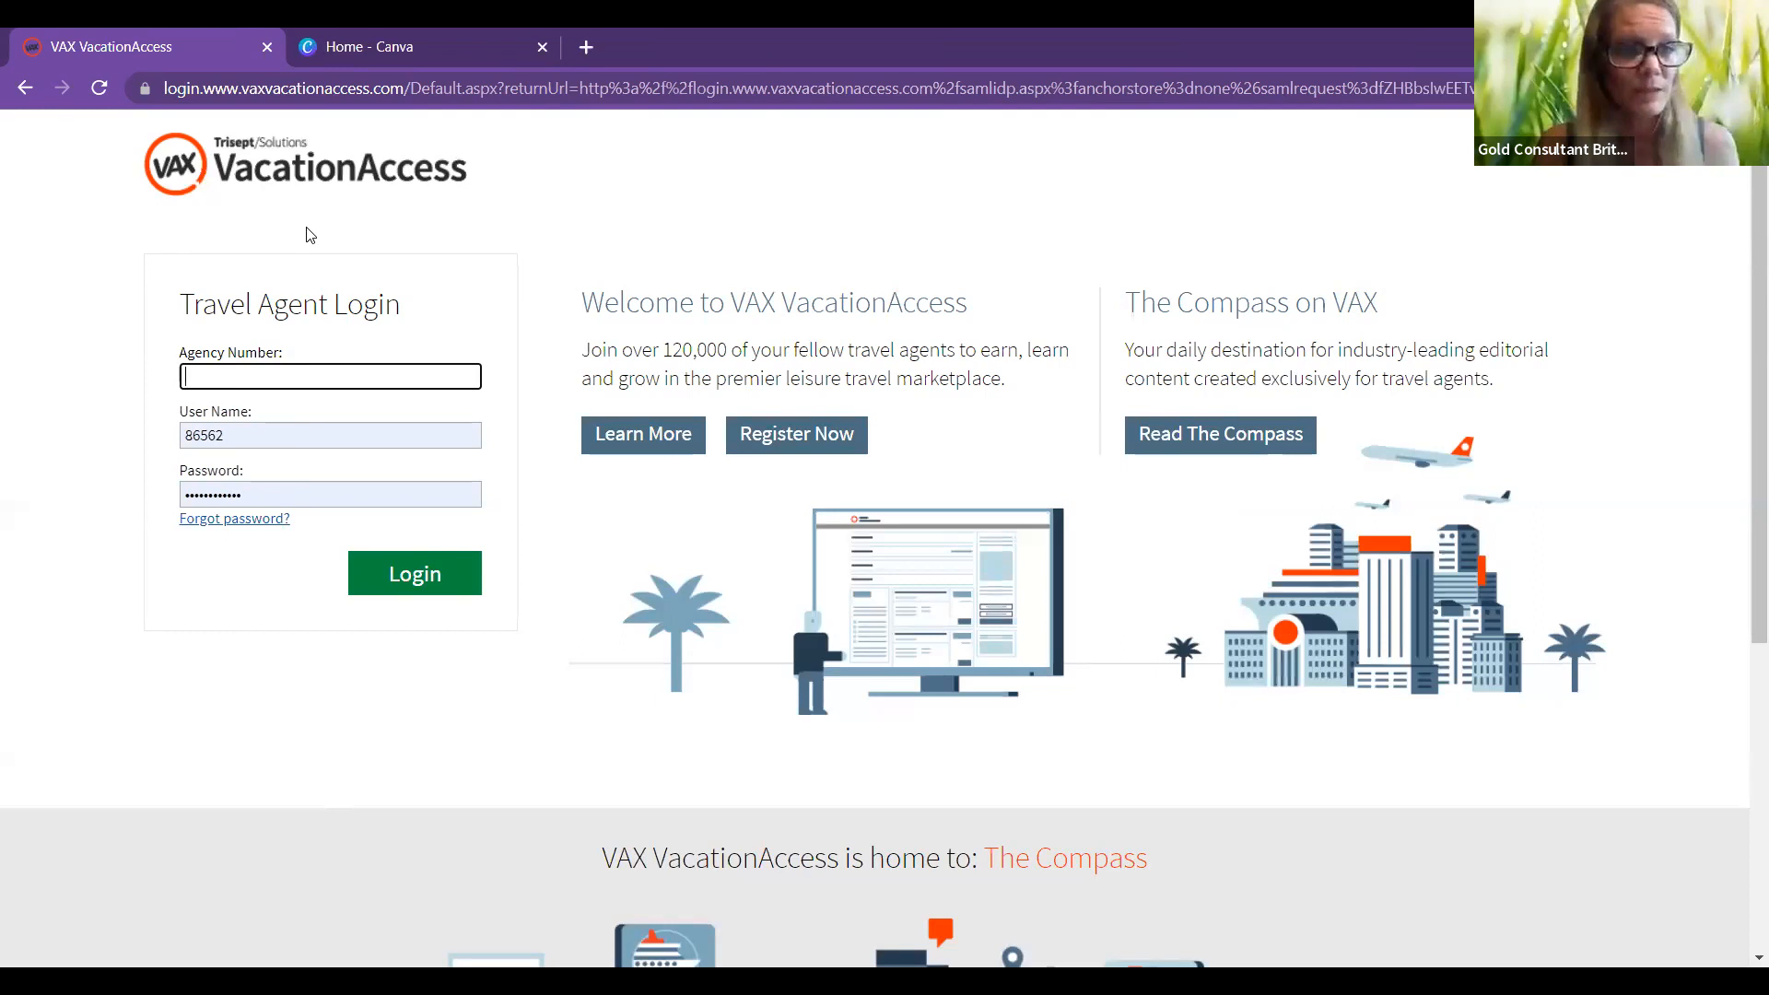
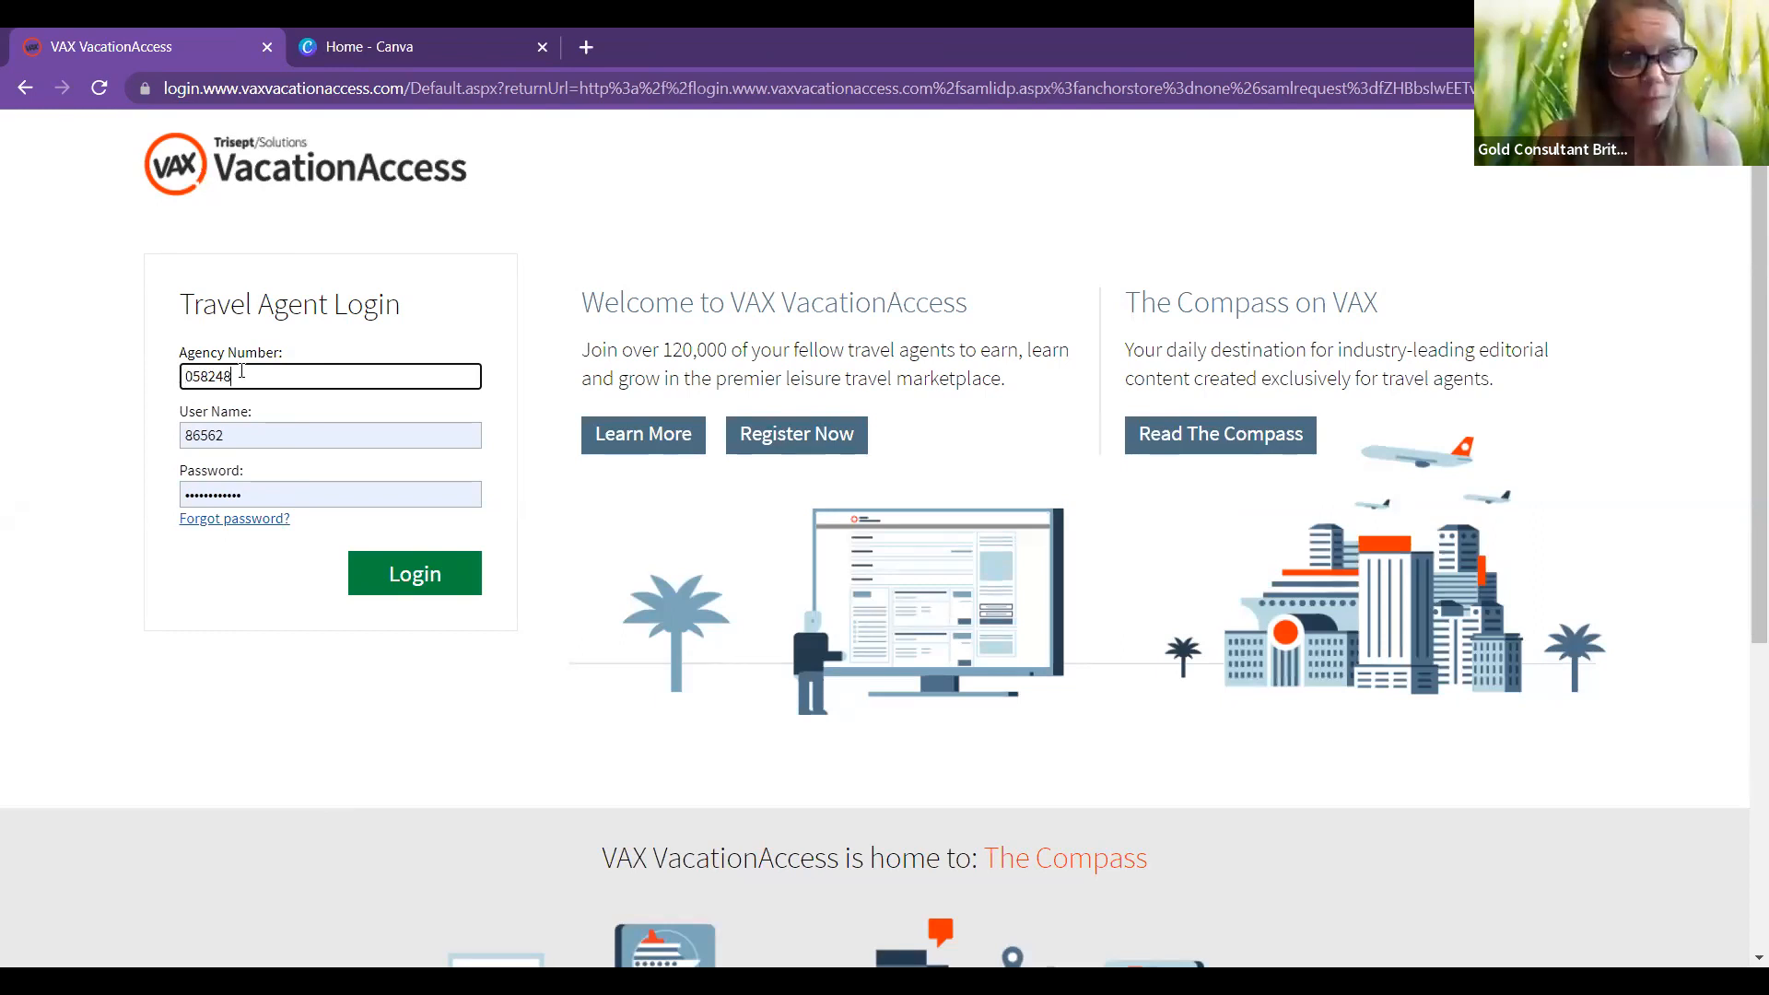
pyautogui.click(382, 576)
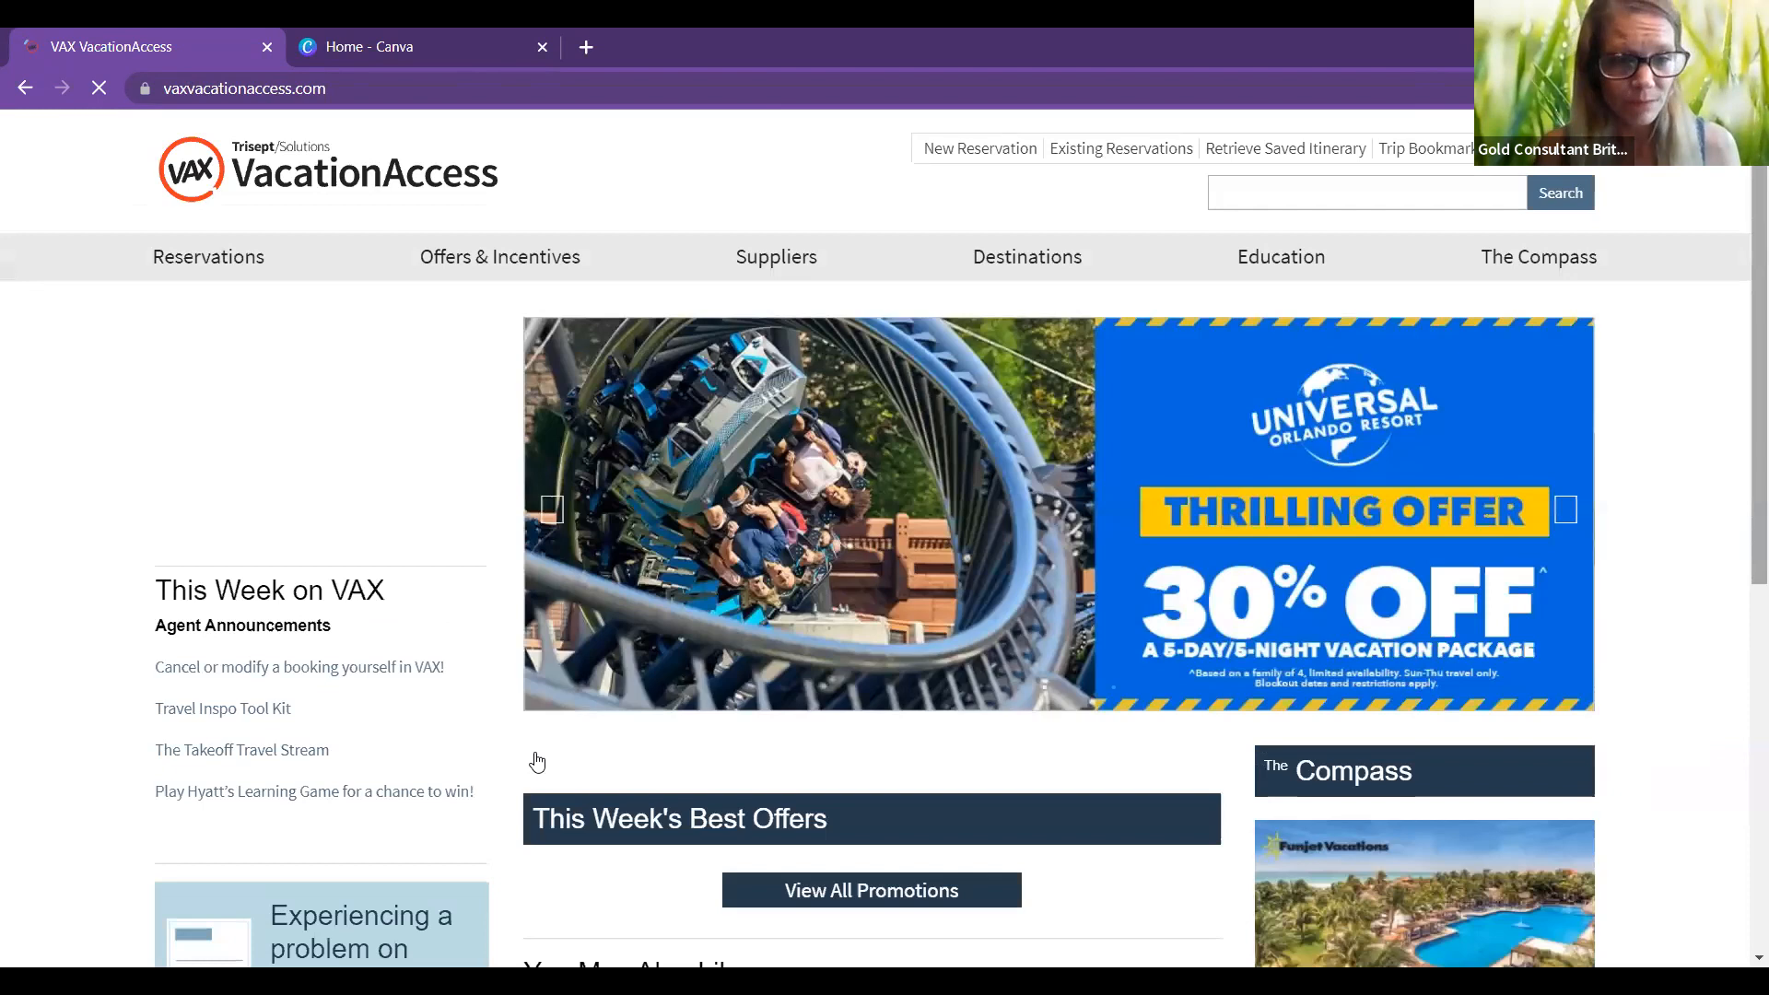
# Step: Scroll down the agent home page to the Vacation Package Search panel
pyautogui.scroll(-2, 431, 687)
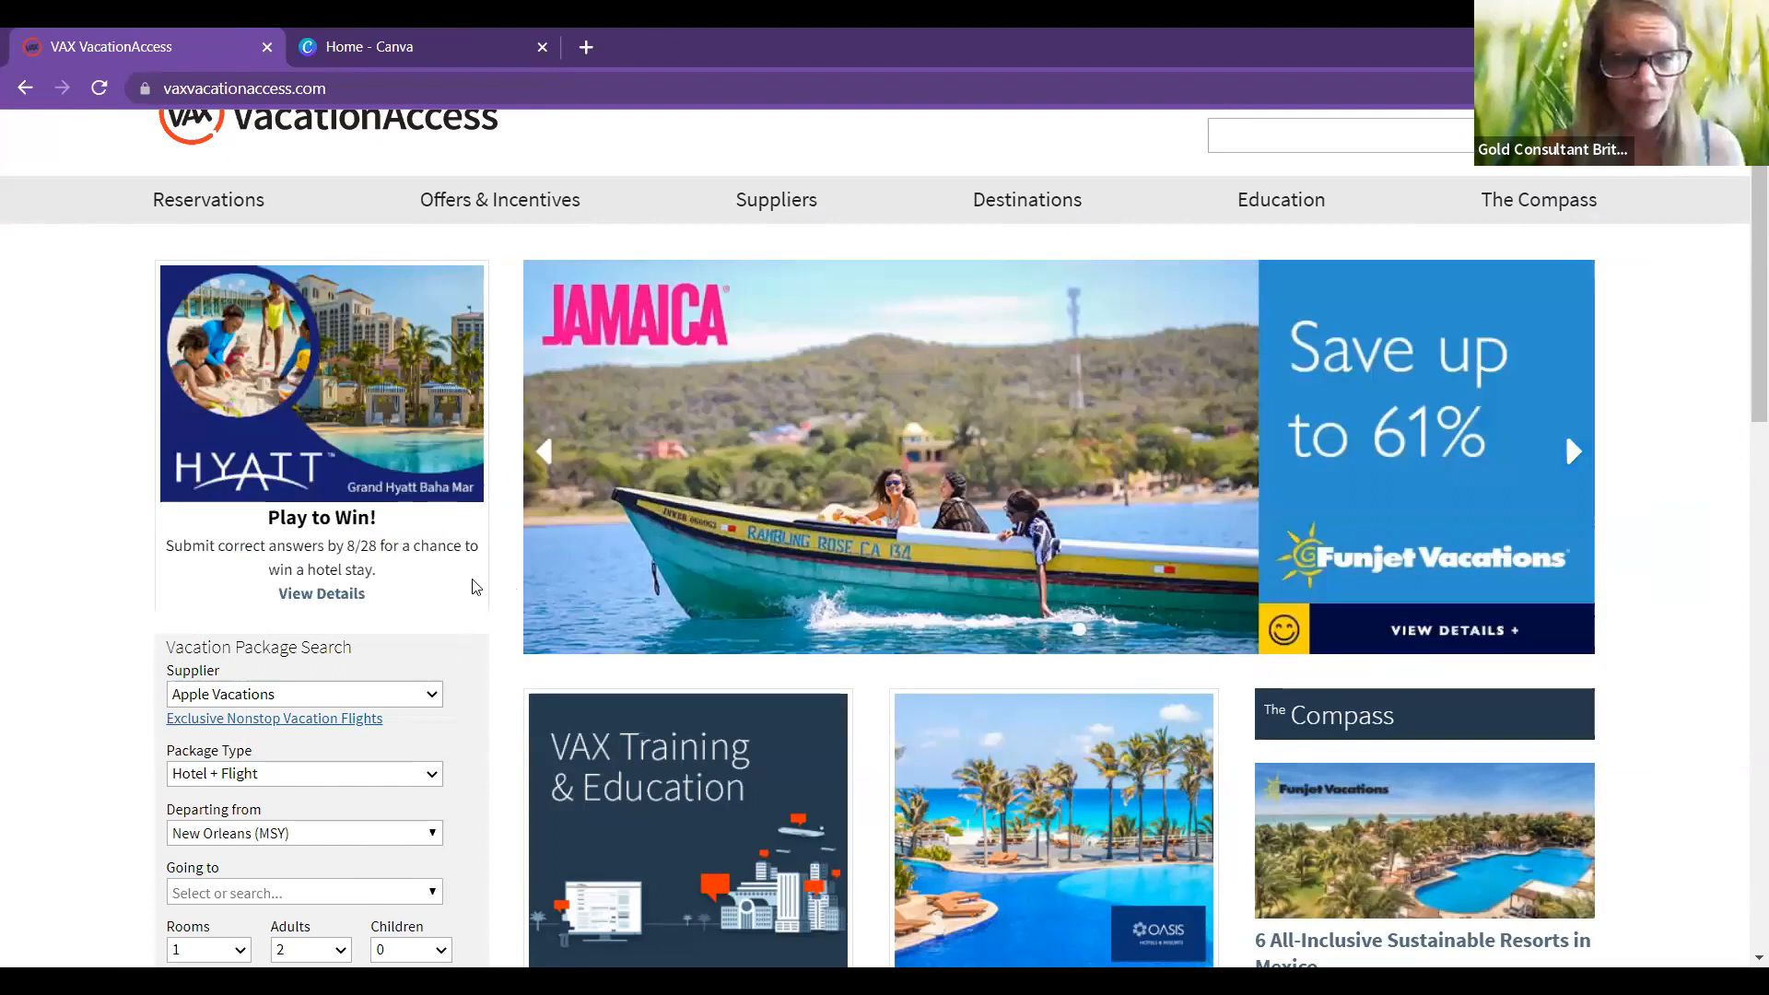
pyautogui.scroll(-2, 318, 631)
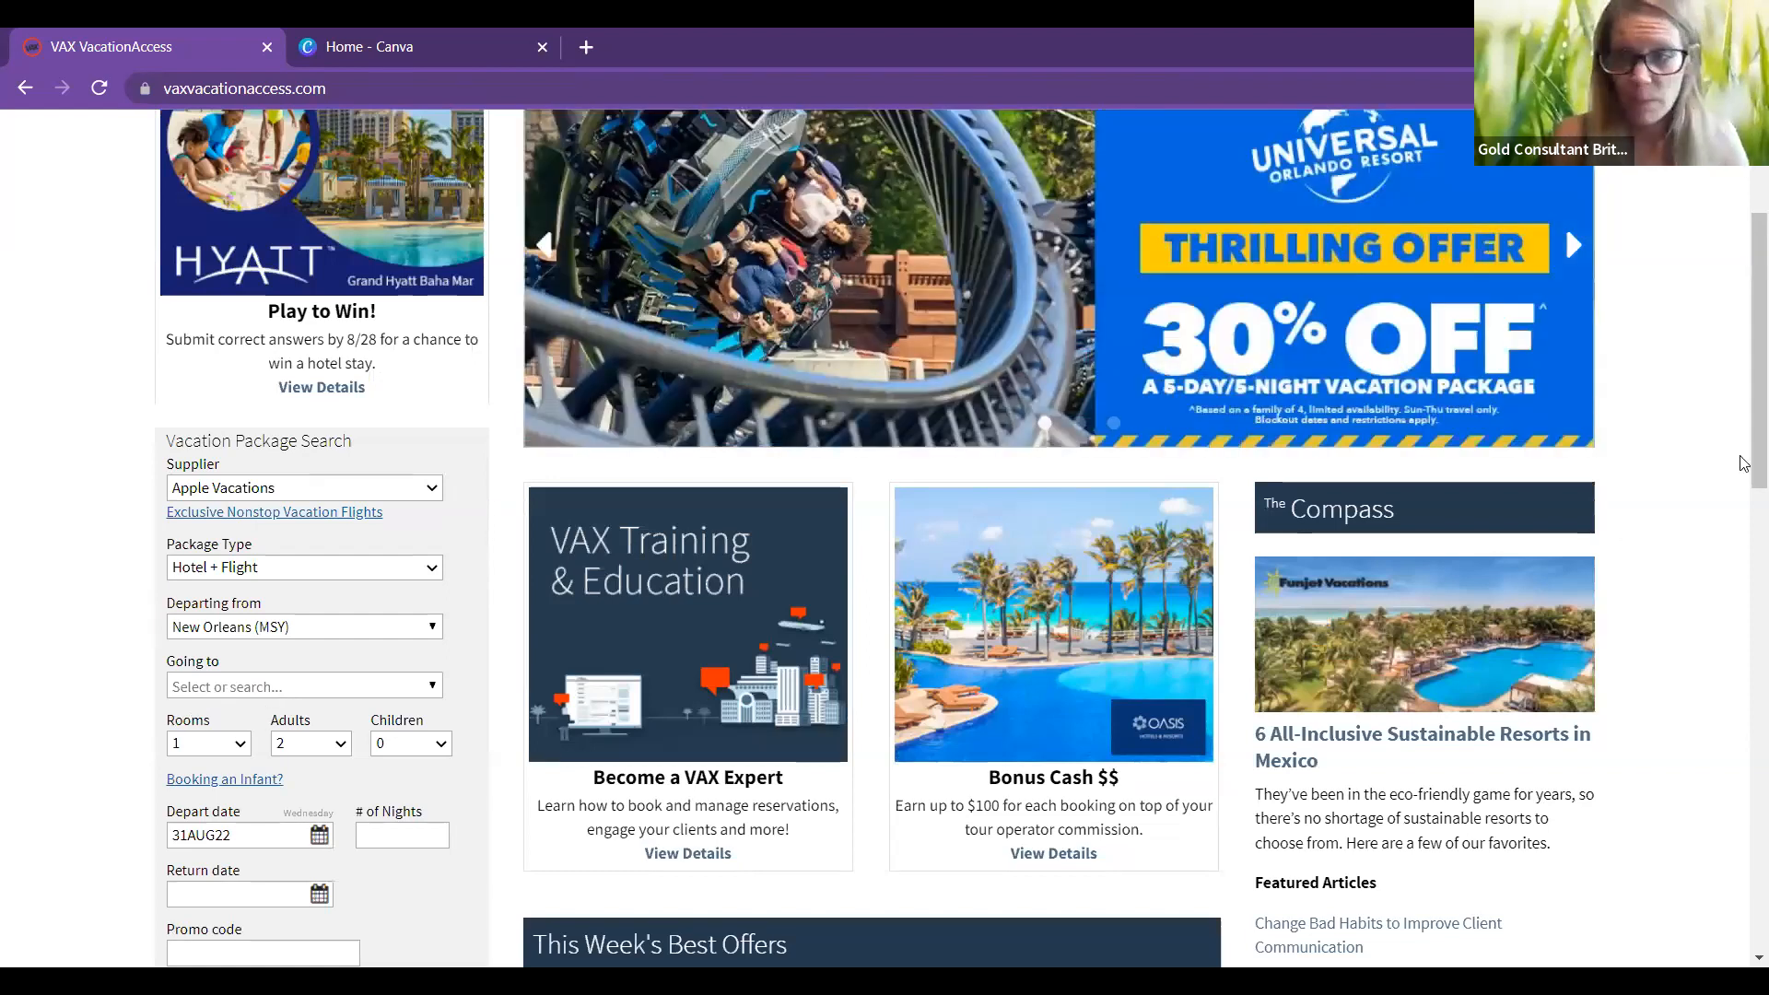
# Step: Search packages to Miami, FL (MIA), 02SEP22–05SEP22, with Add Travel Protection ticked
pyautogui.write('Miami, FL (MIA)')
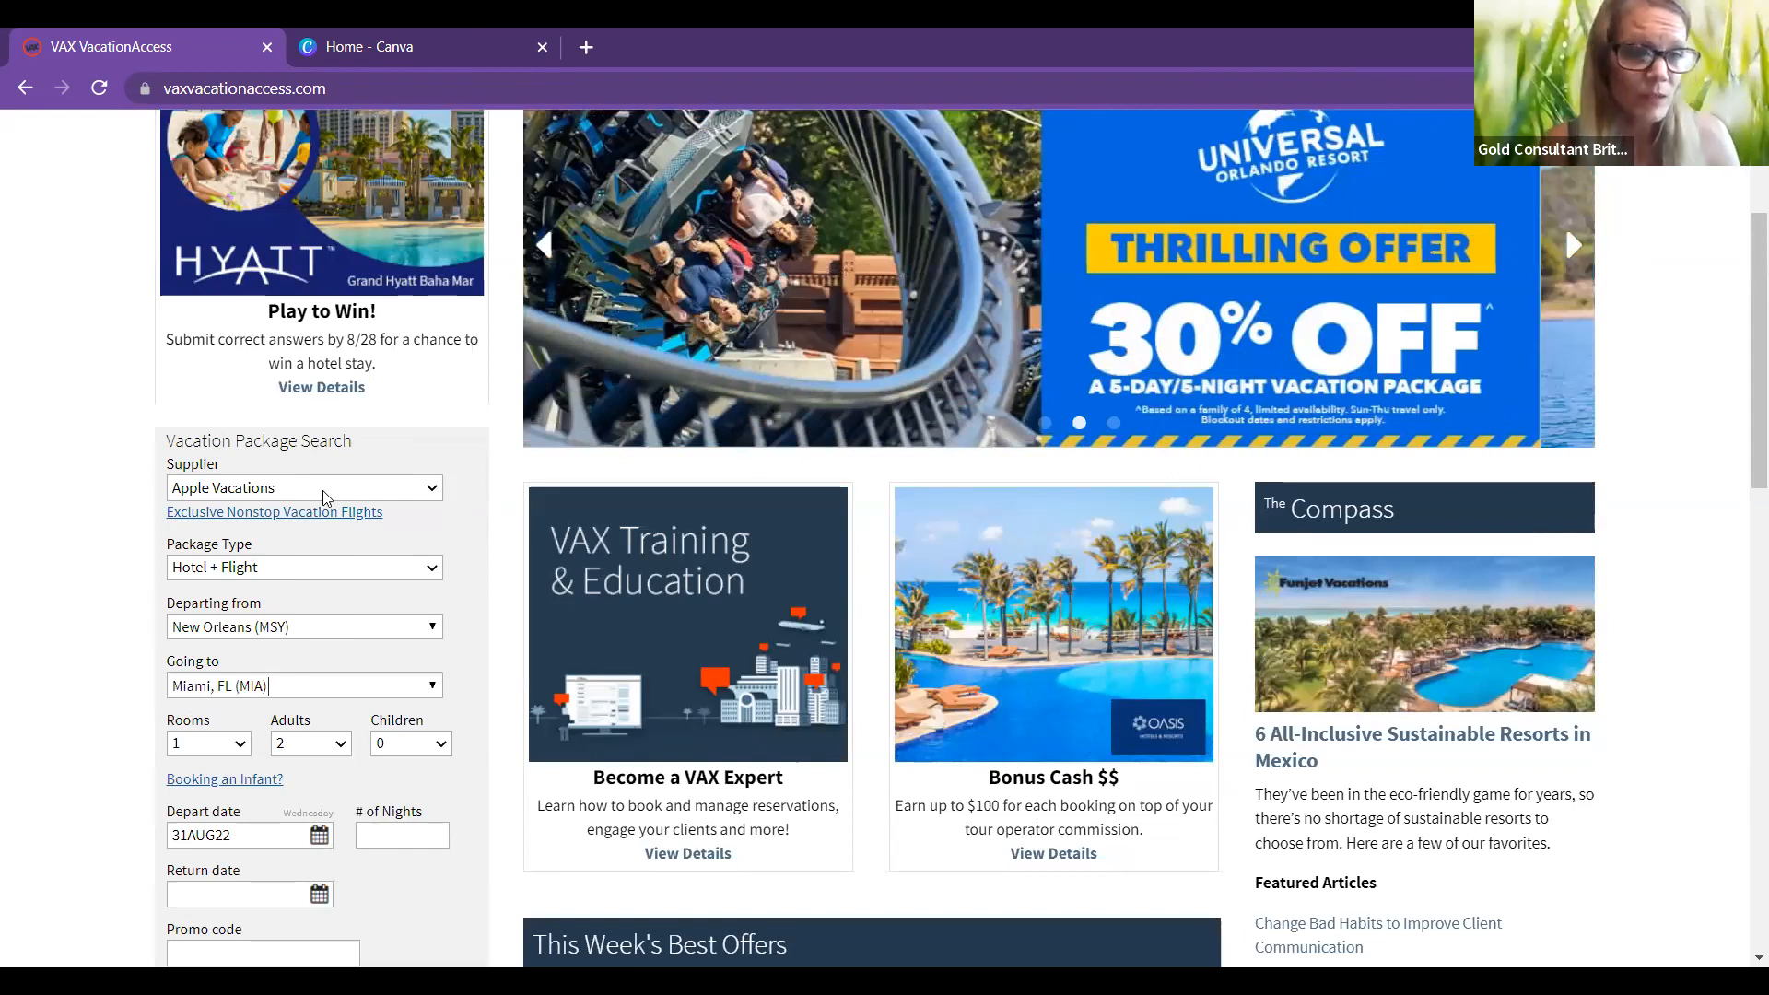
pyautogui.scroll(-1, 323, 503)
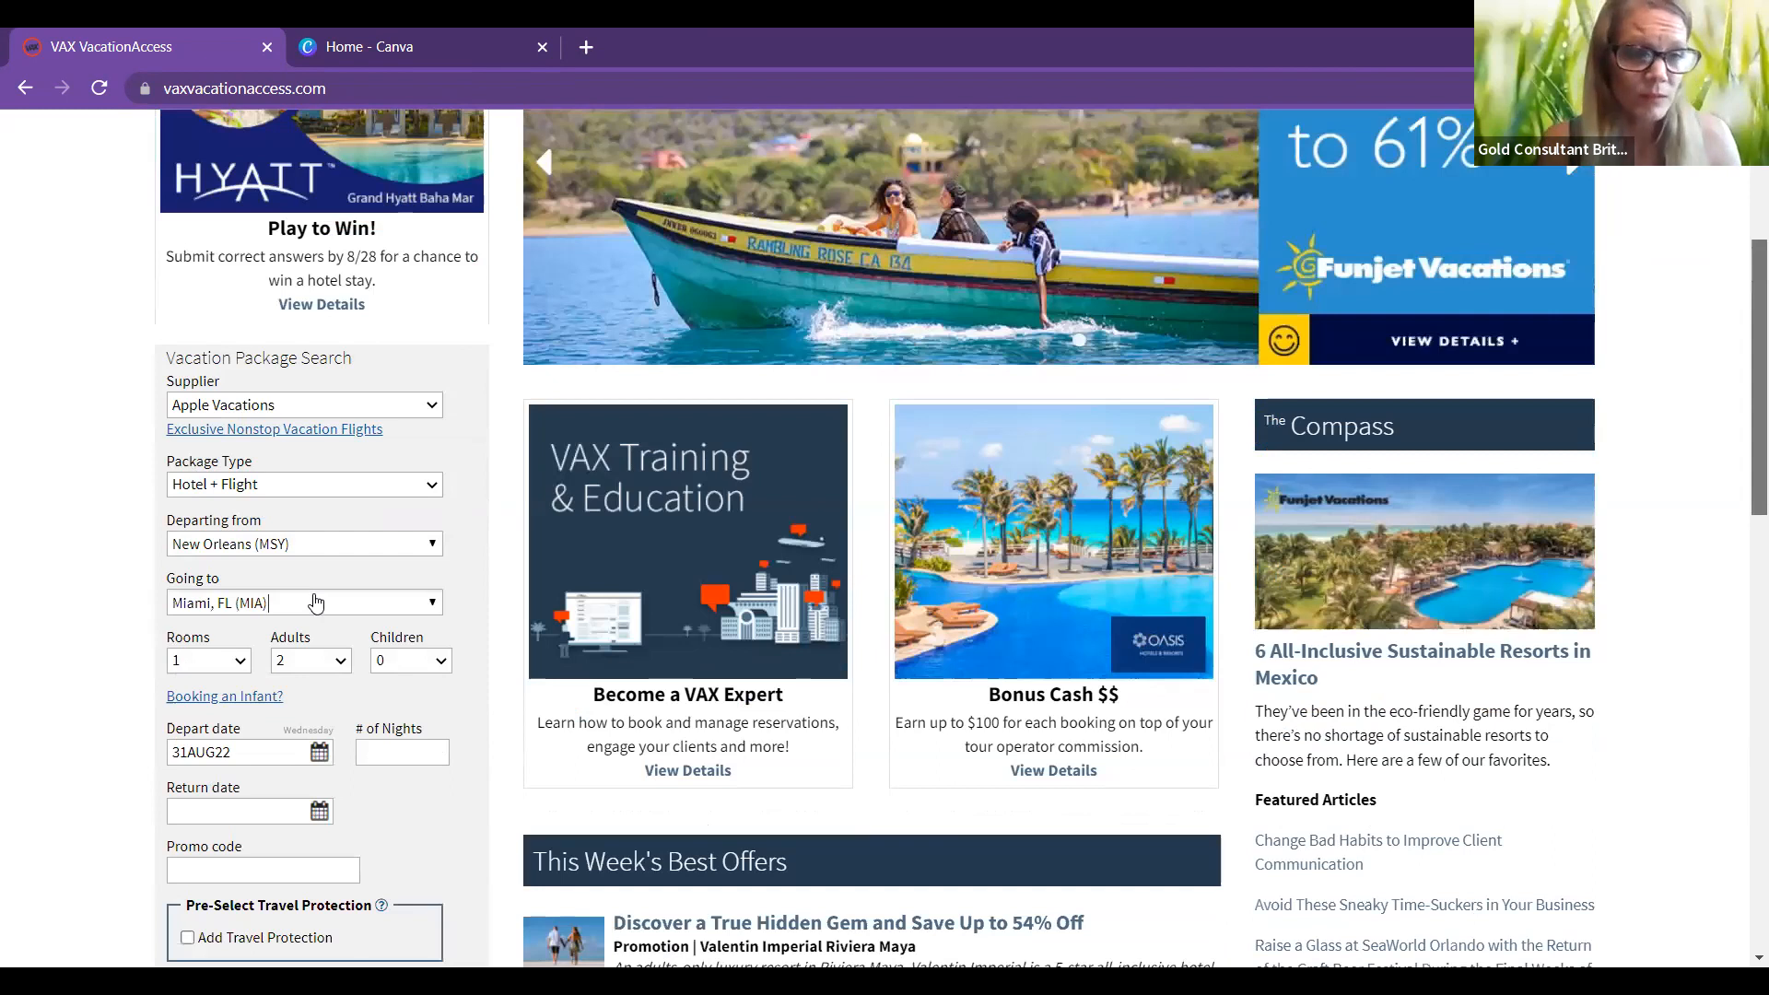
pyautogui.scroll(-2, 316, 603)
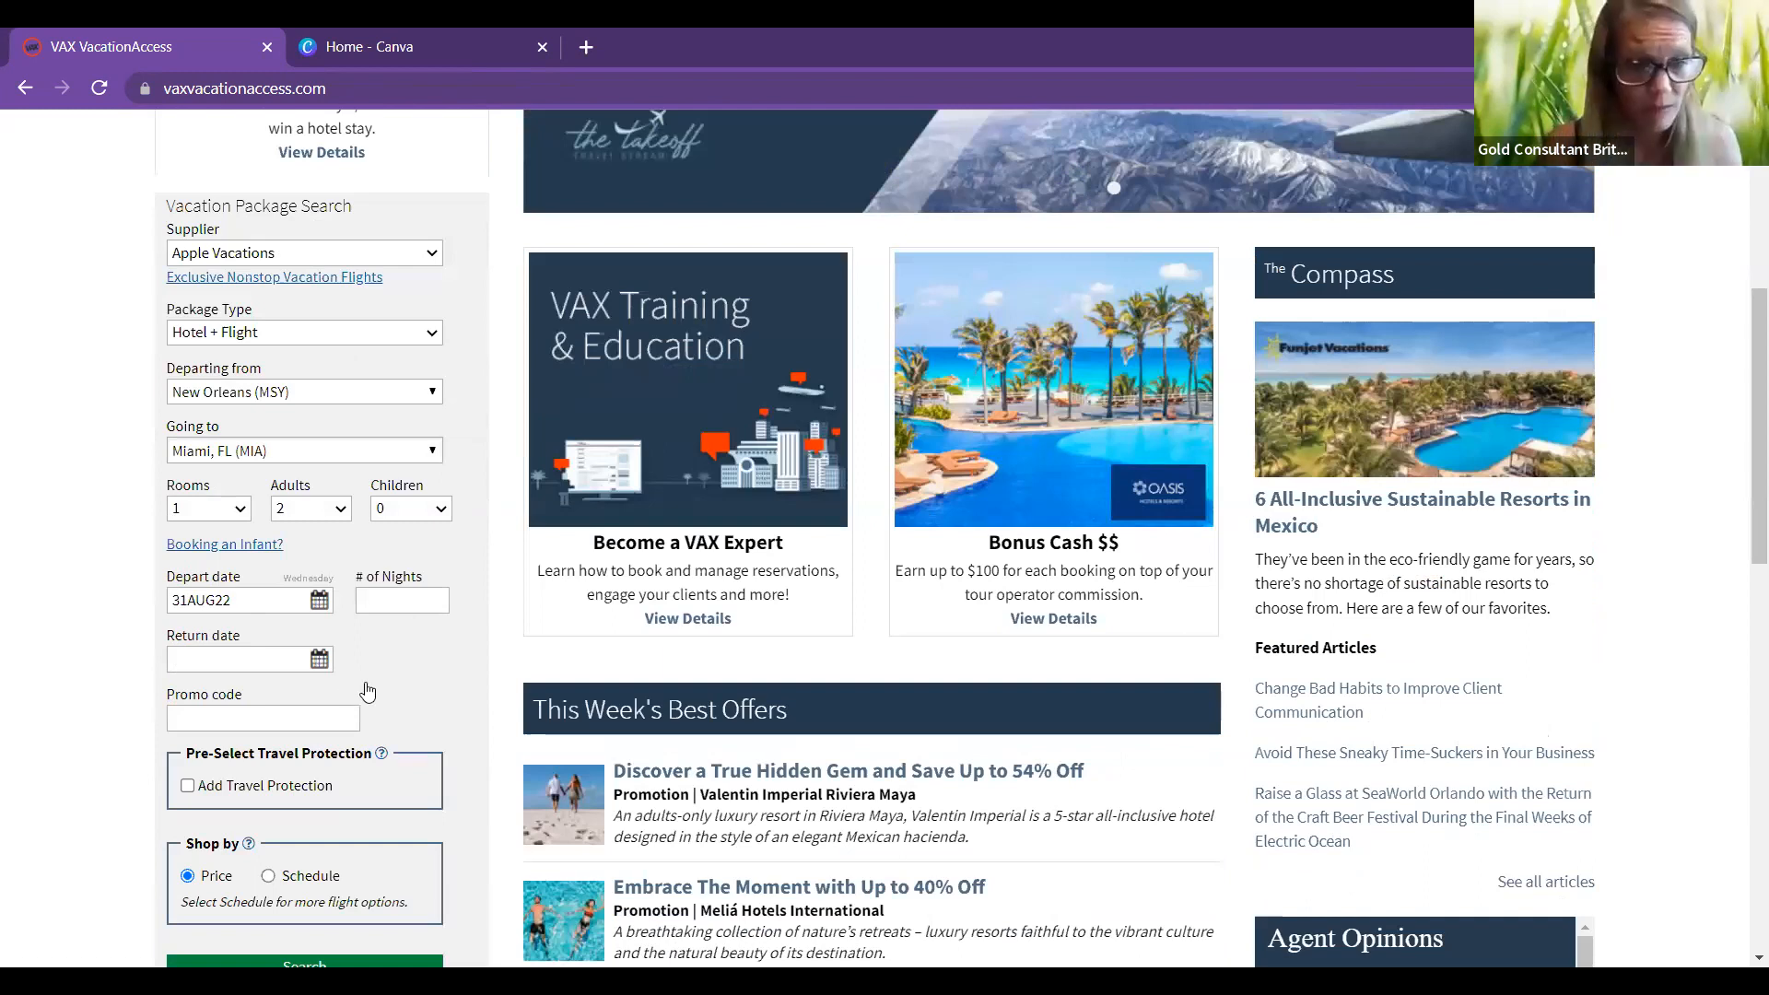
pyautogui.click(266, 600)
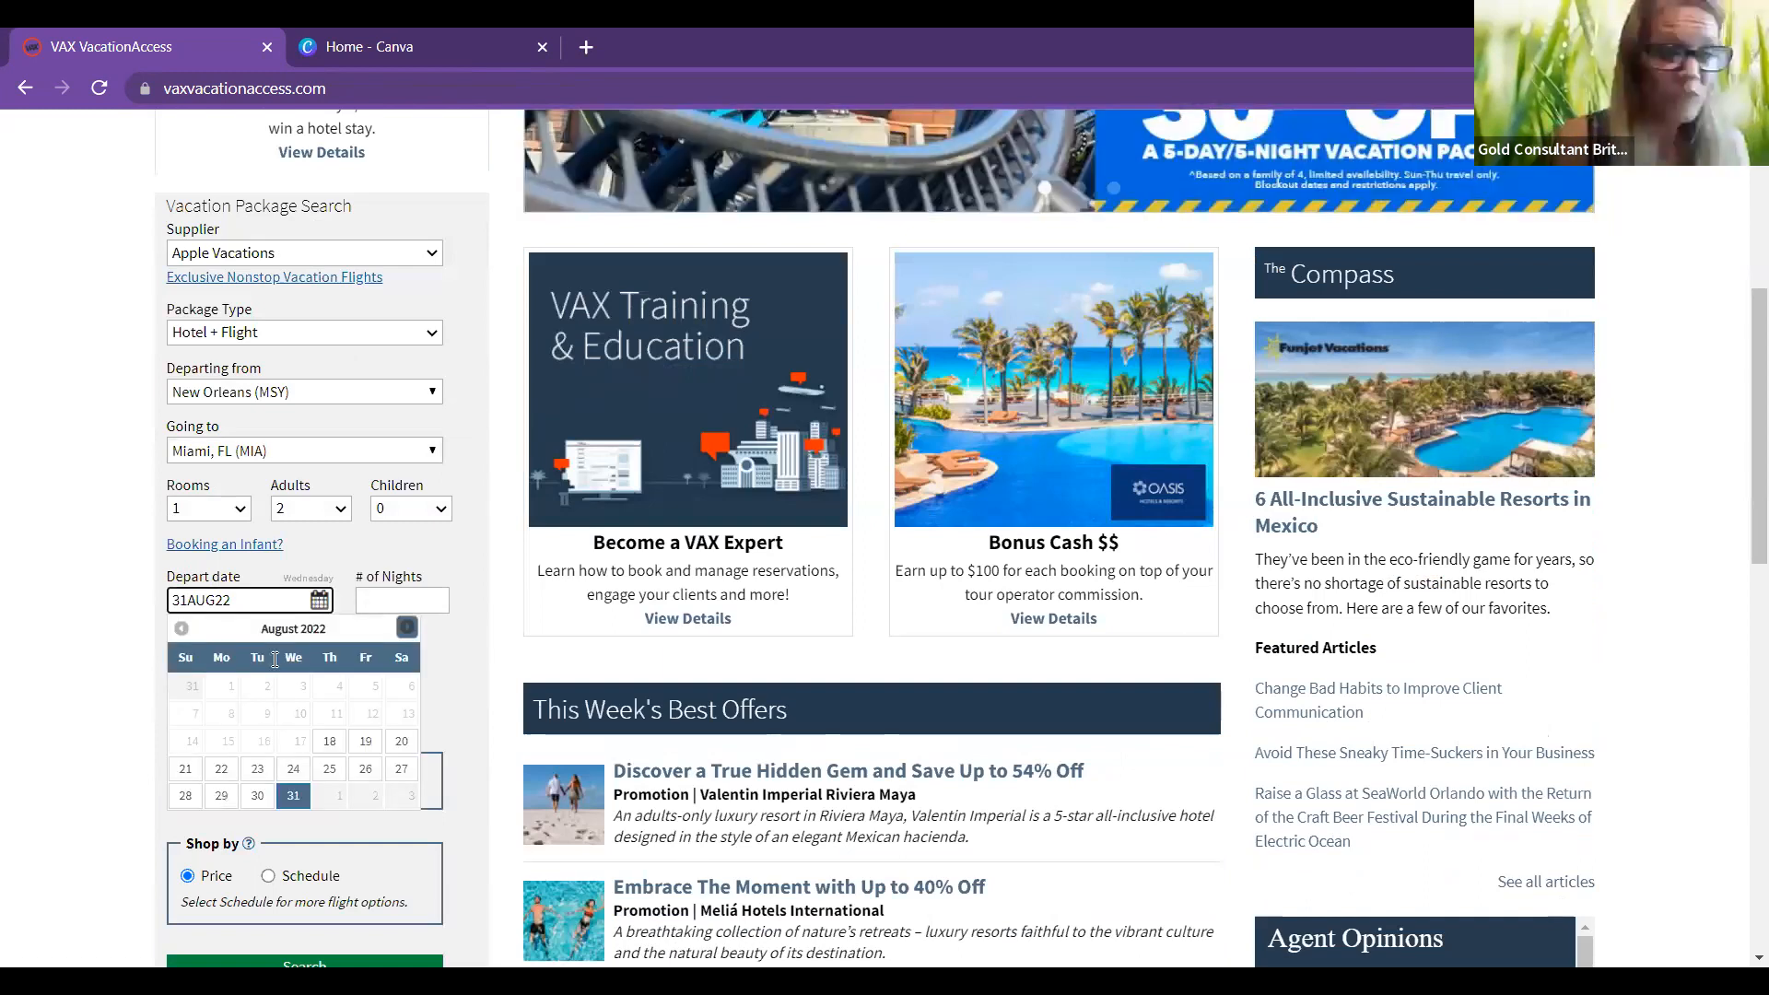
pyautogui.click(368, 795)
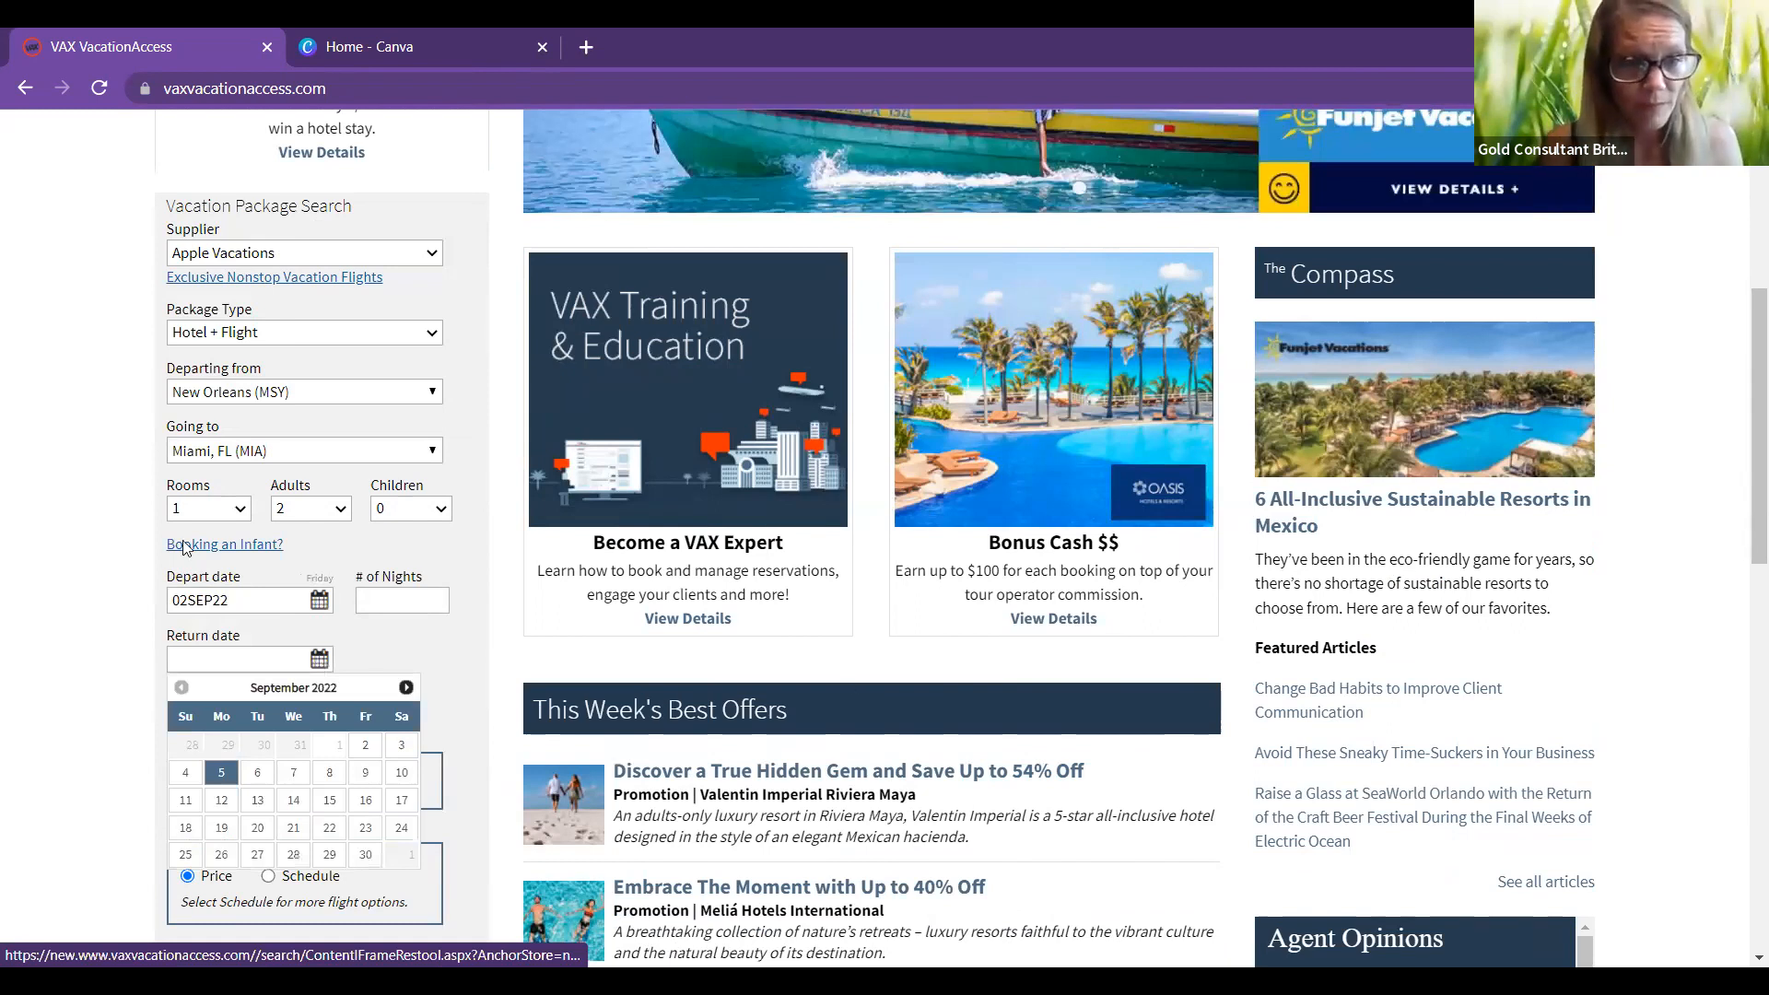
pyautogui.click(221, 772)
pyautogui.scroll(-2, 346, 758)
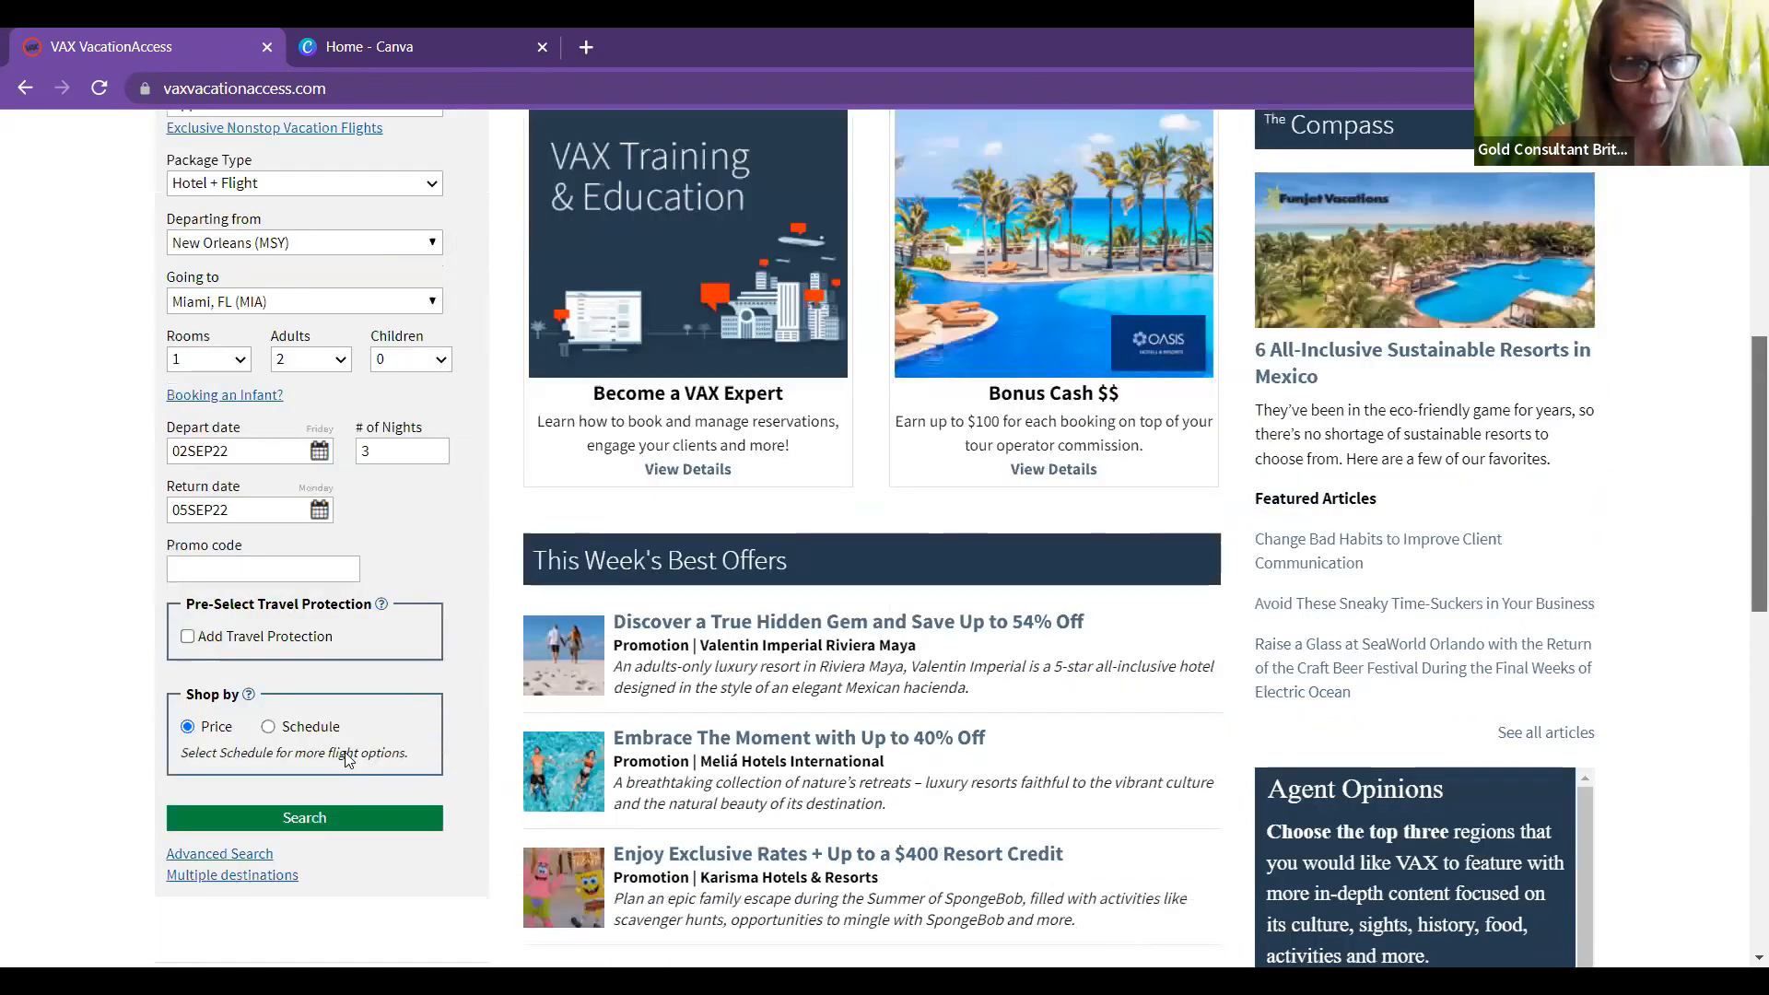
pyautogui.click(188, 636)
pyautogui.scroll(-1, 311, 742)
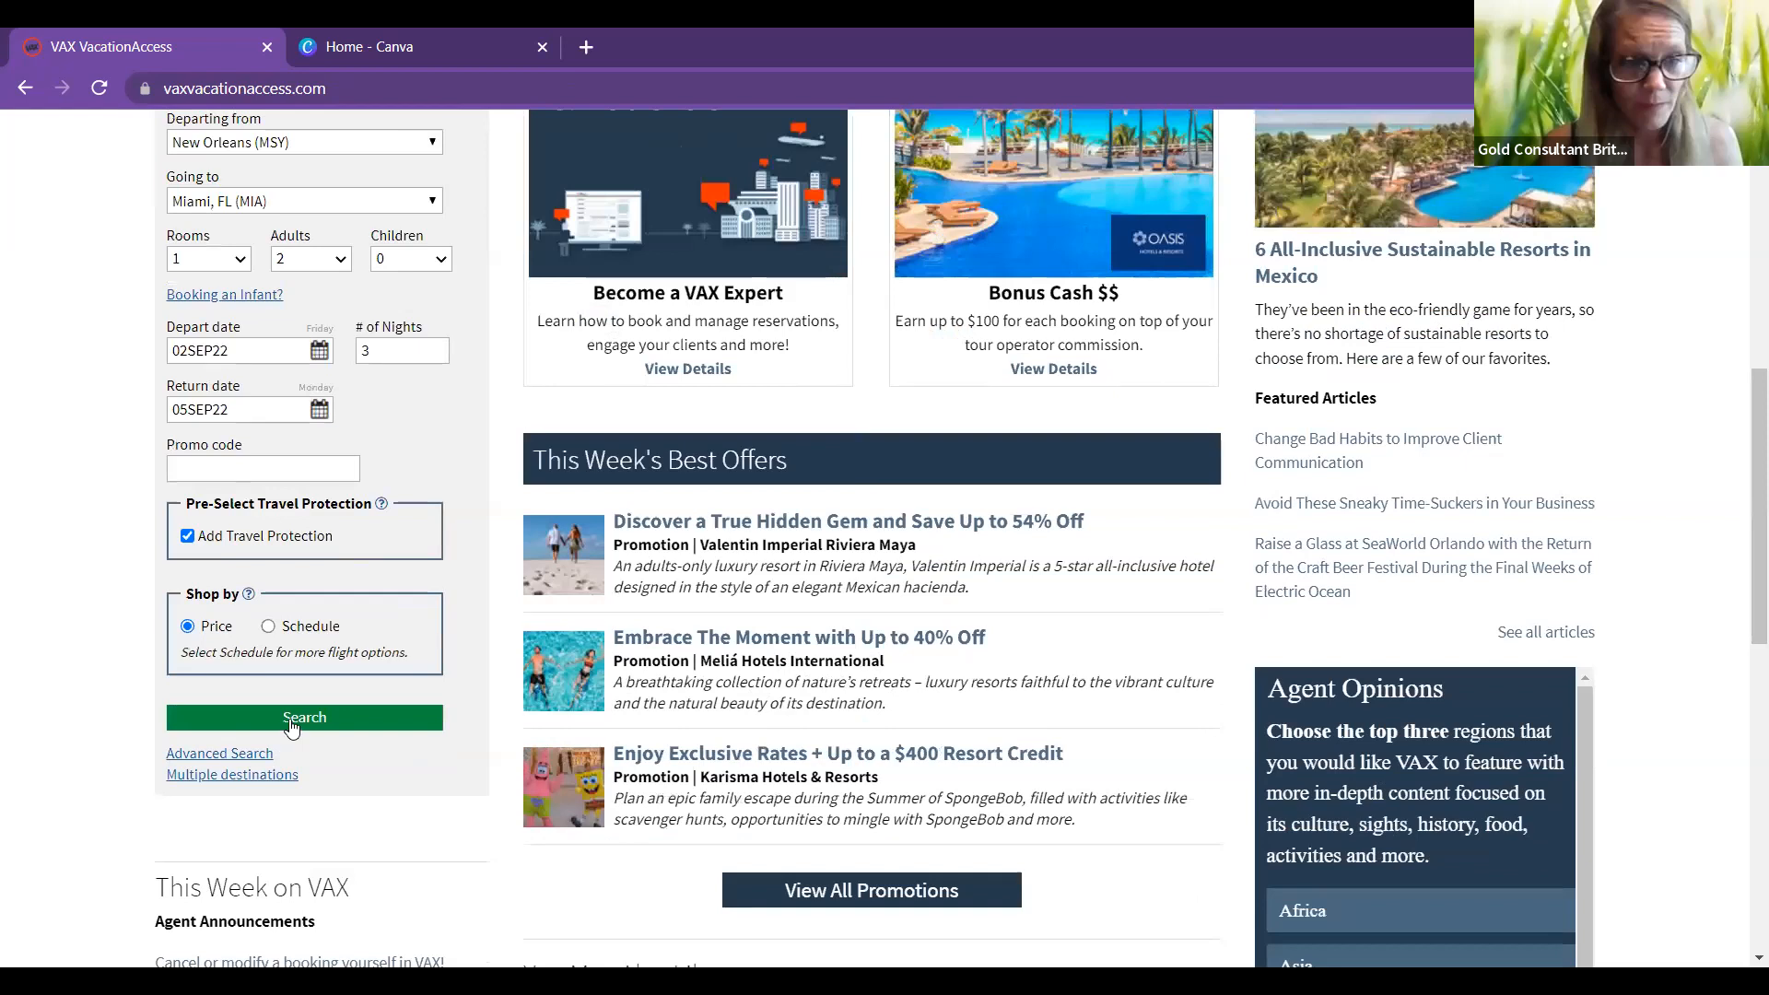
pyautogui.click(292, 727)
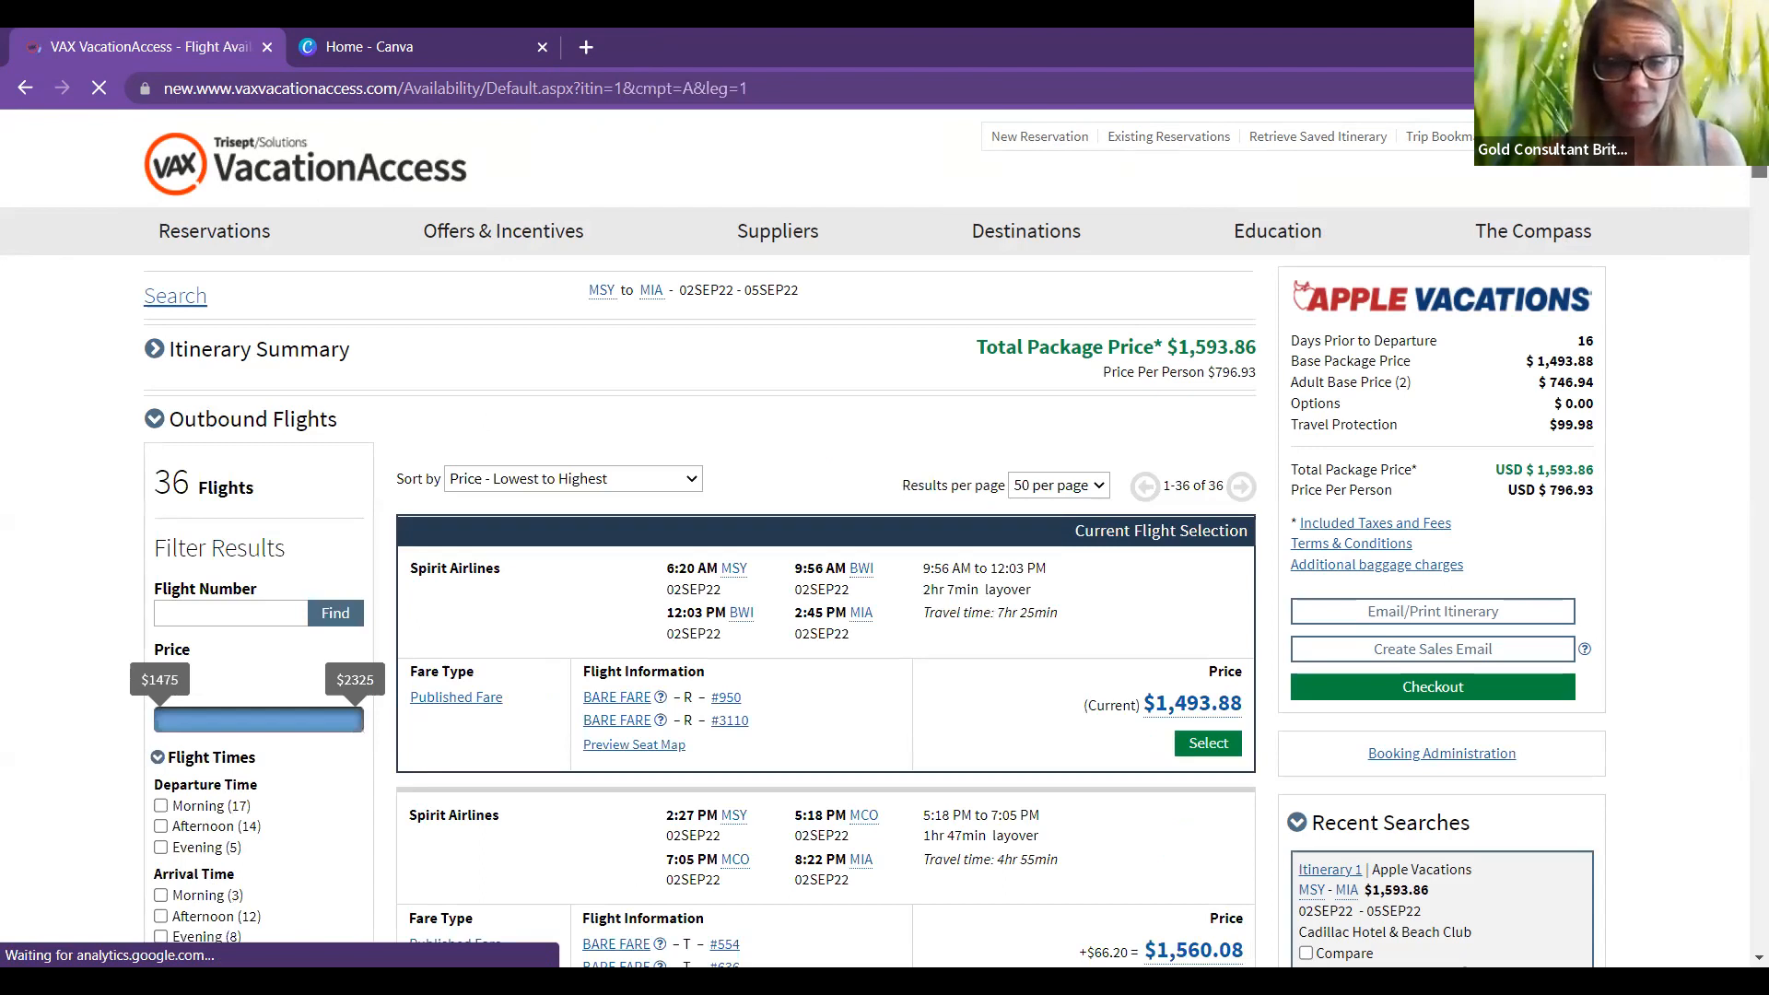
# Step: Scroll through the 36 outbound flight options, starting from the $1,493.88 Spirit flight
pyautogui.scroll(-2, 885, 535)
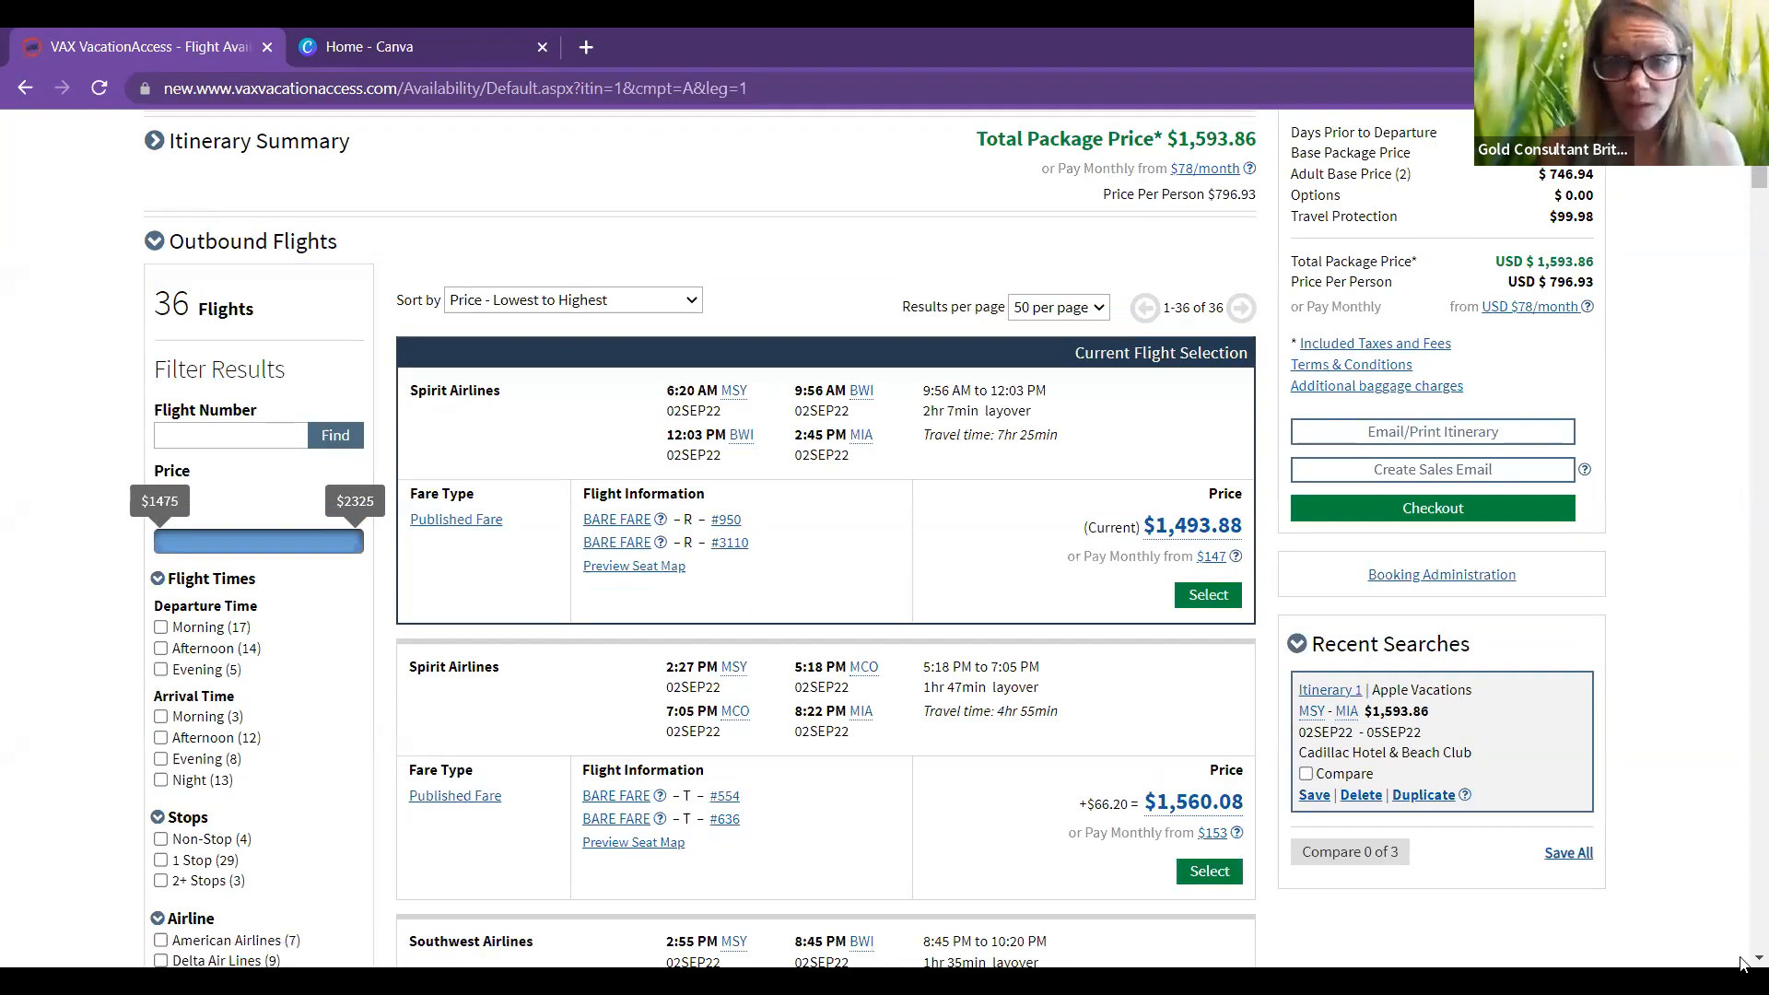
pyautogui.scroll(-1, 1742, 962)
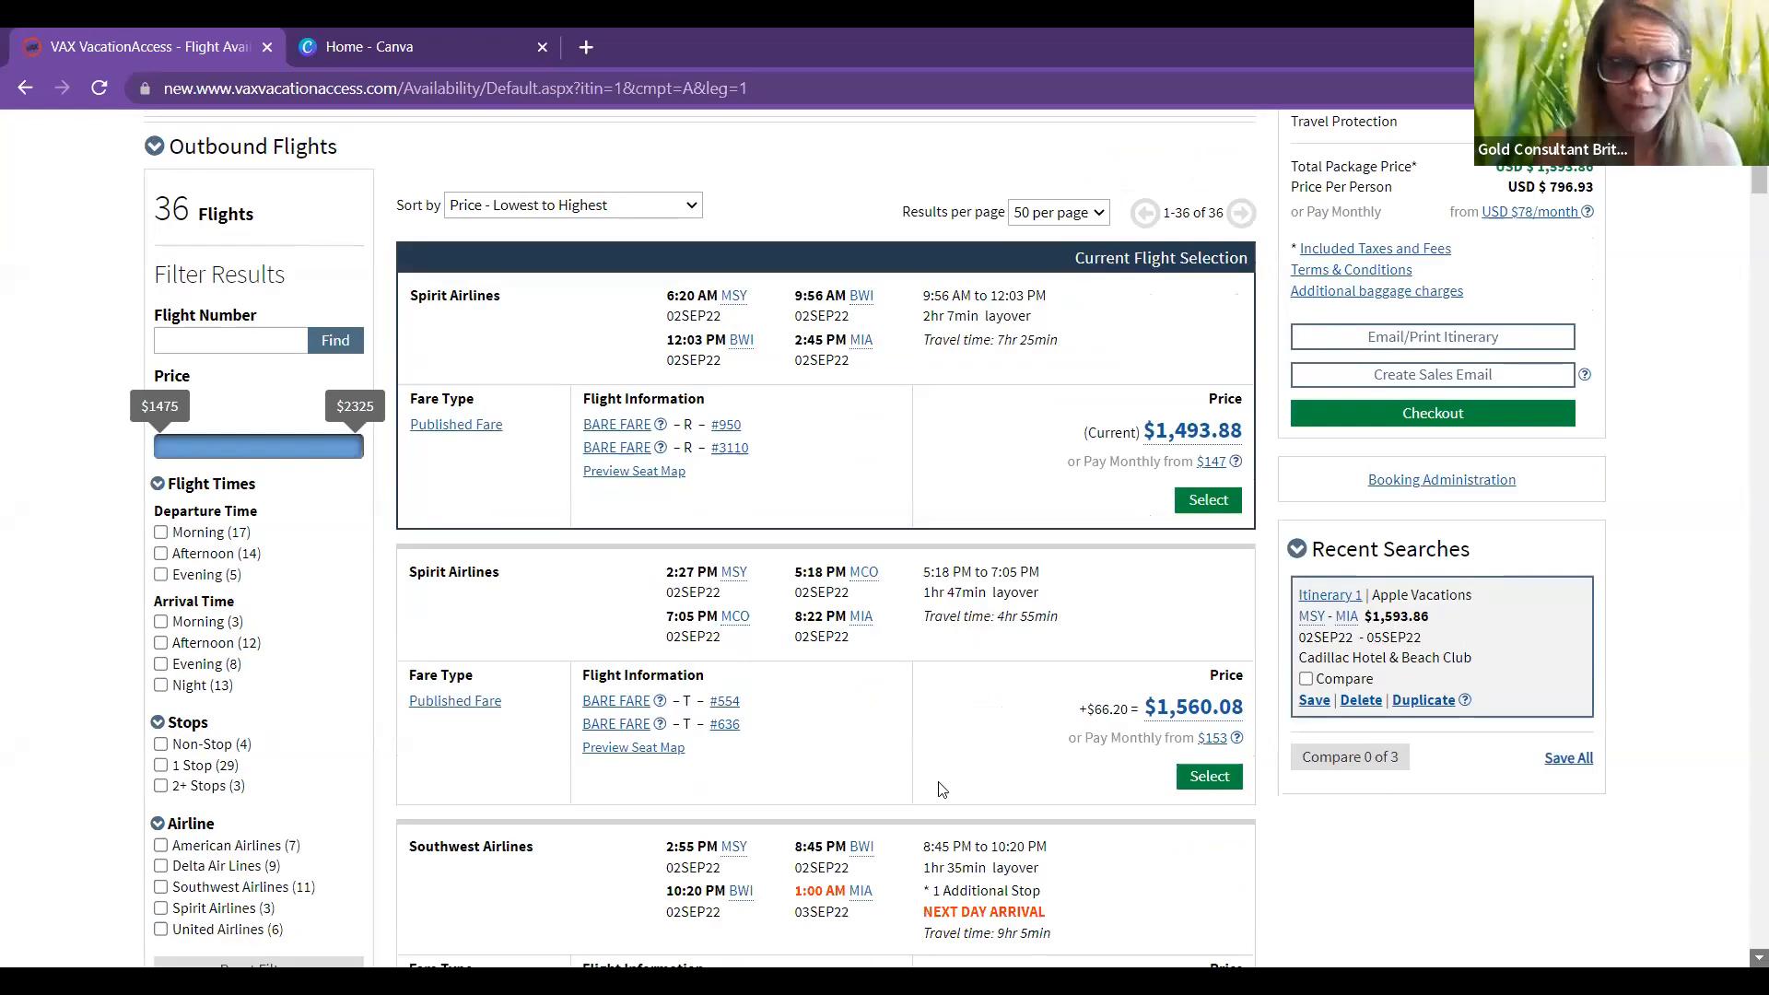
pyautogui.scroll(-1, 321, 510)
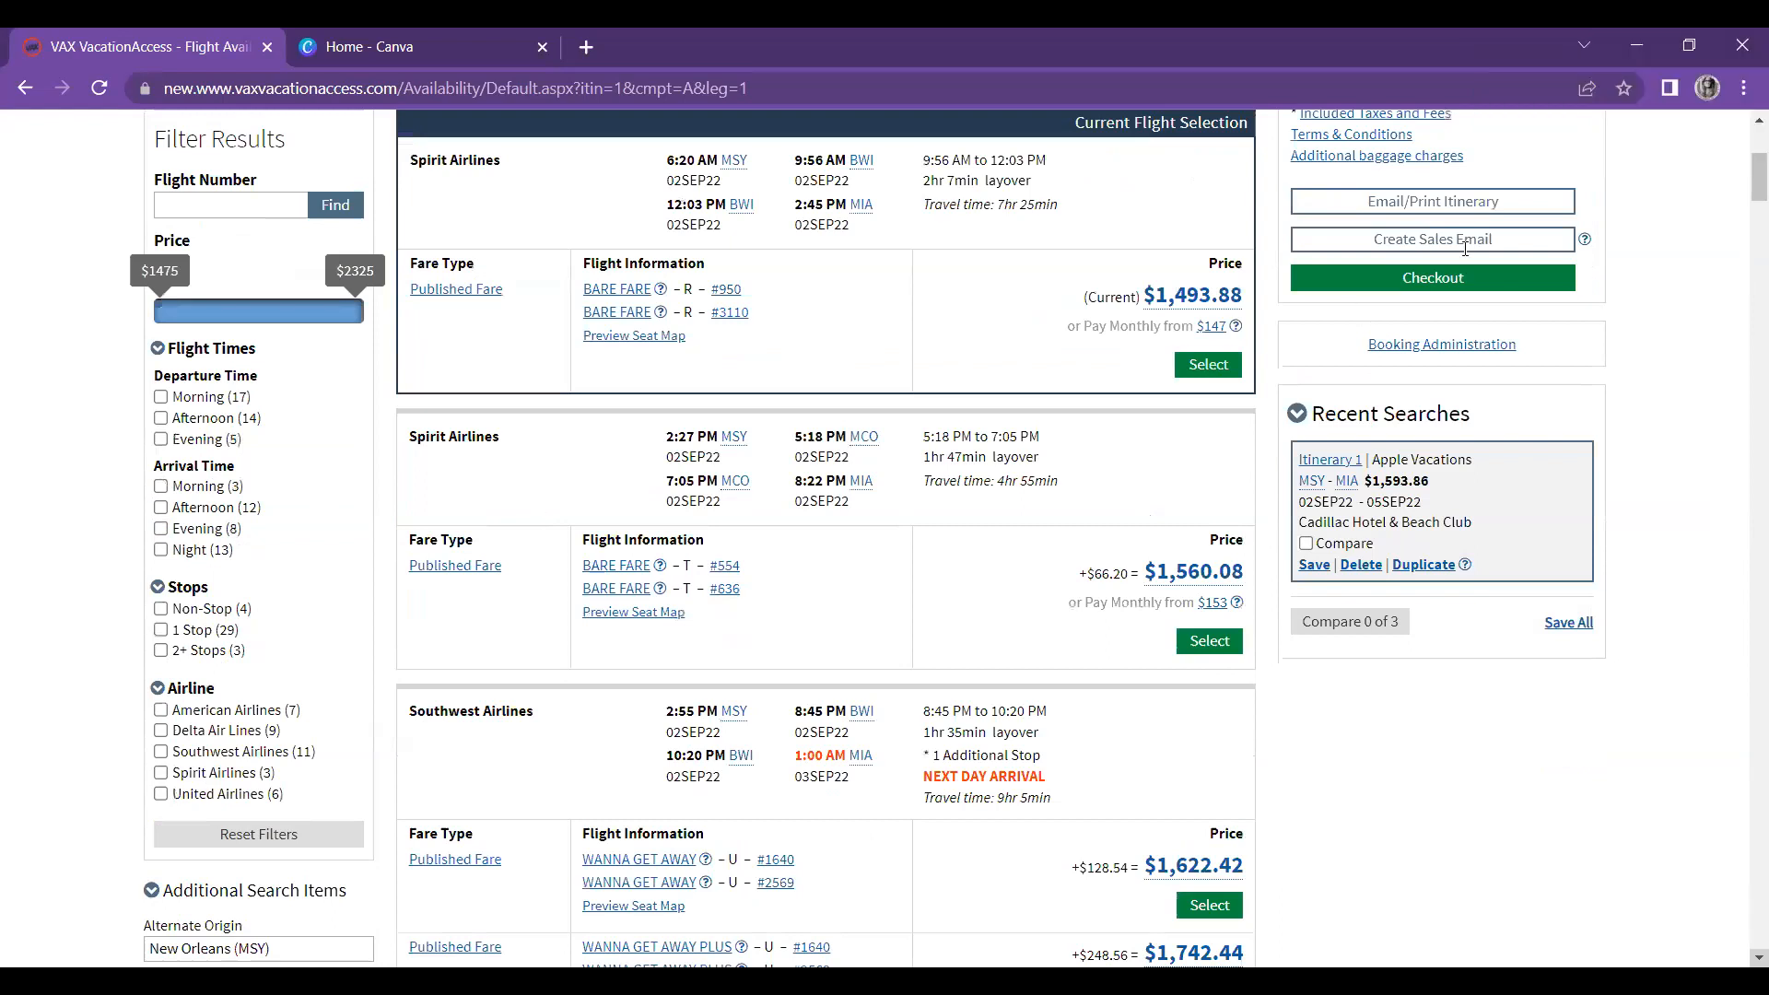
pyautogui.scroll(-3, 1465, 248)
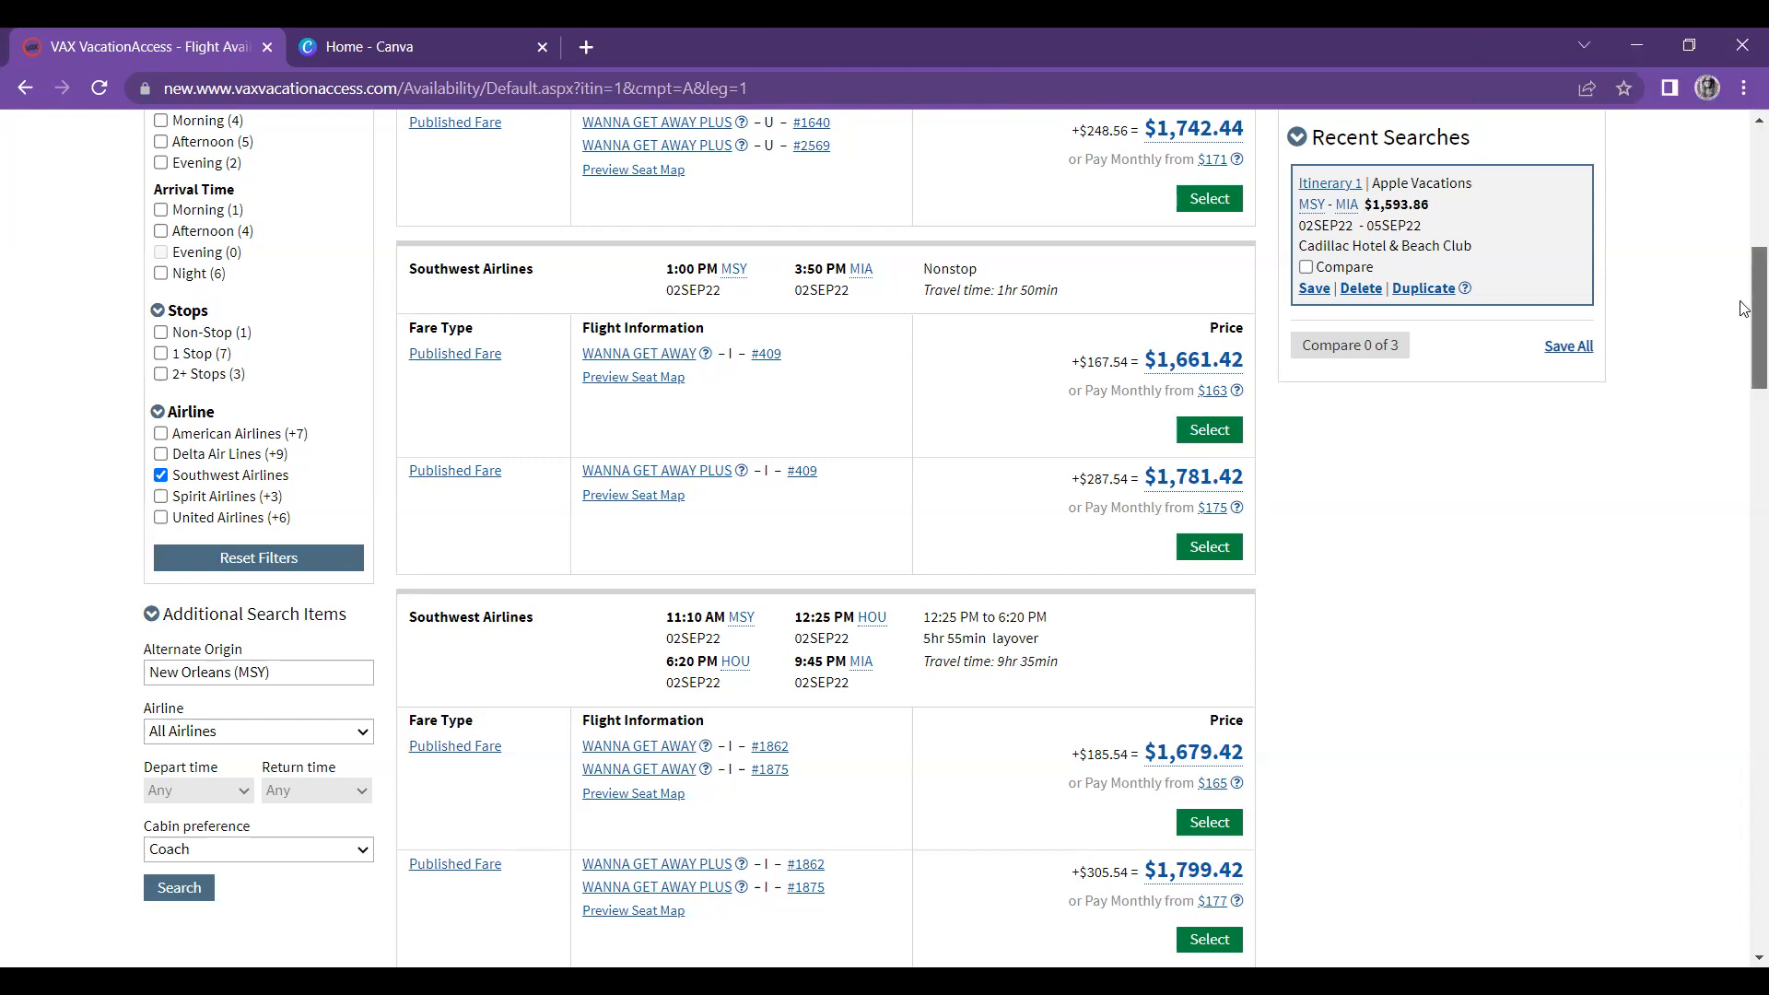
# Step: Scroll through the Southwest-only outbound fares down to the $2,030.42 one-stop flight
pyautogui.scroll(-1, 1742, 313)
pyautogui.scroll(-4, 1742, 329)
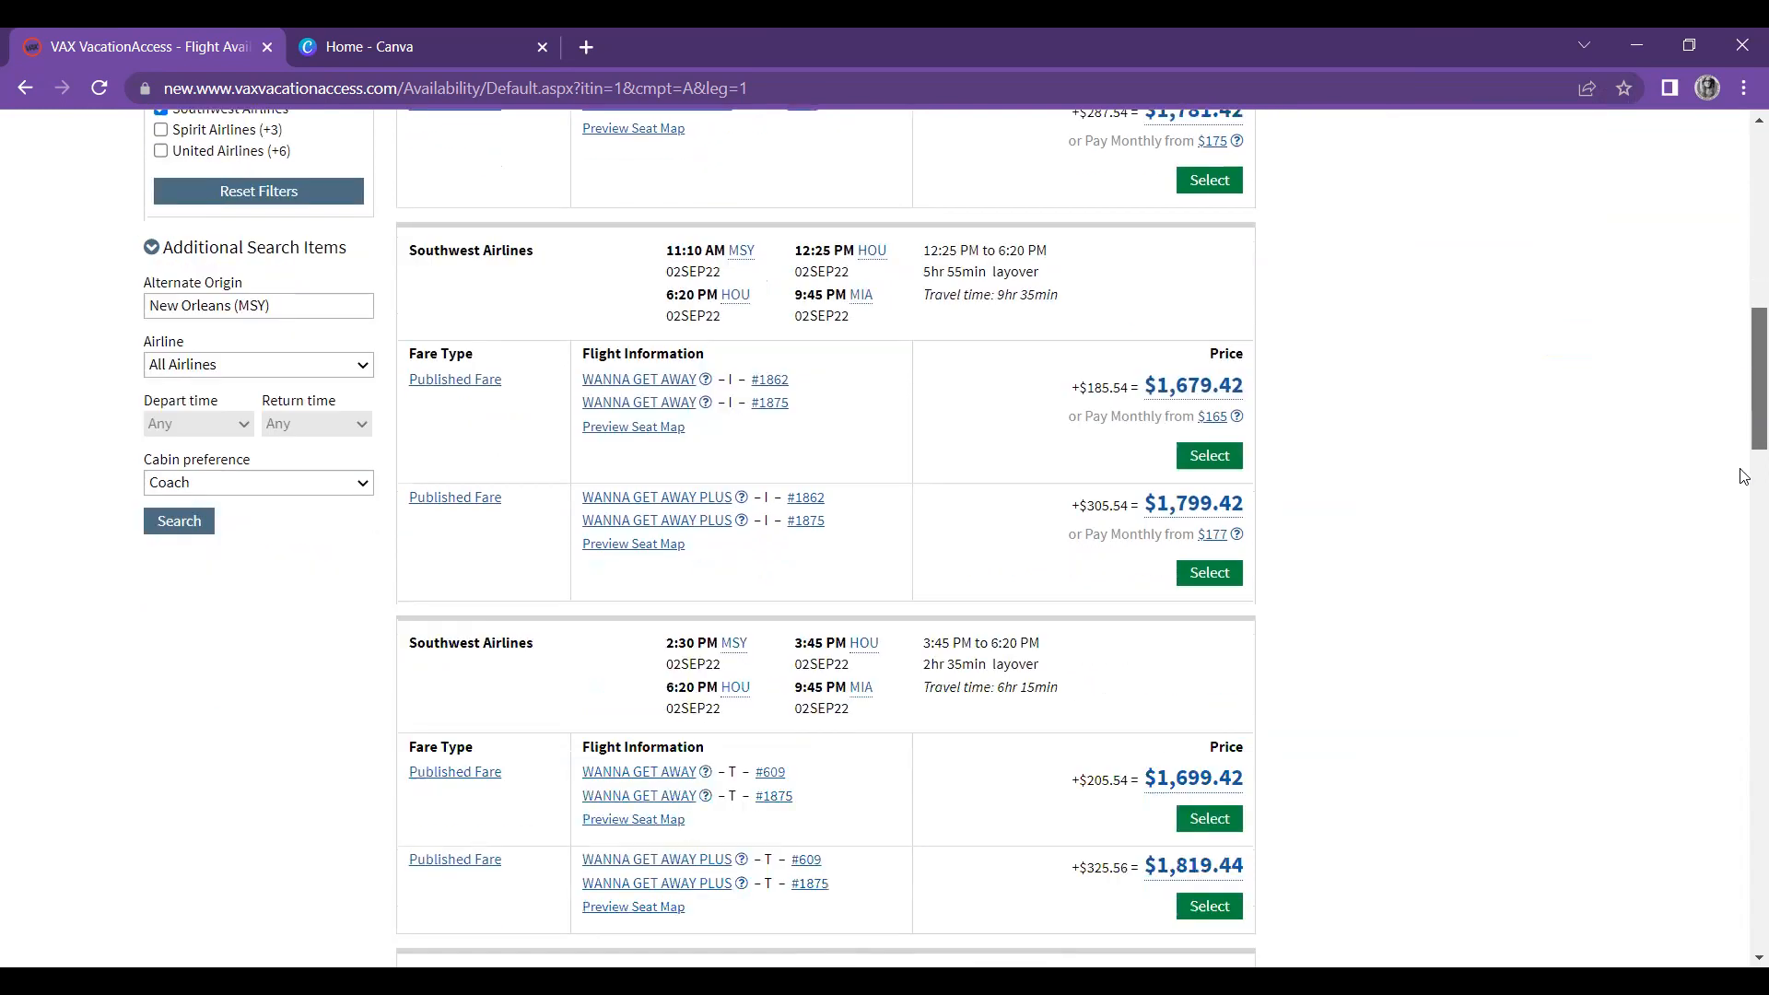
pyautogui.scroll(-4, 1744, 461)
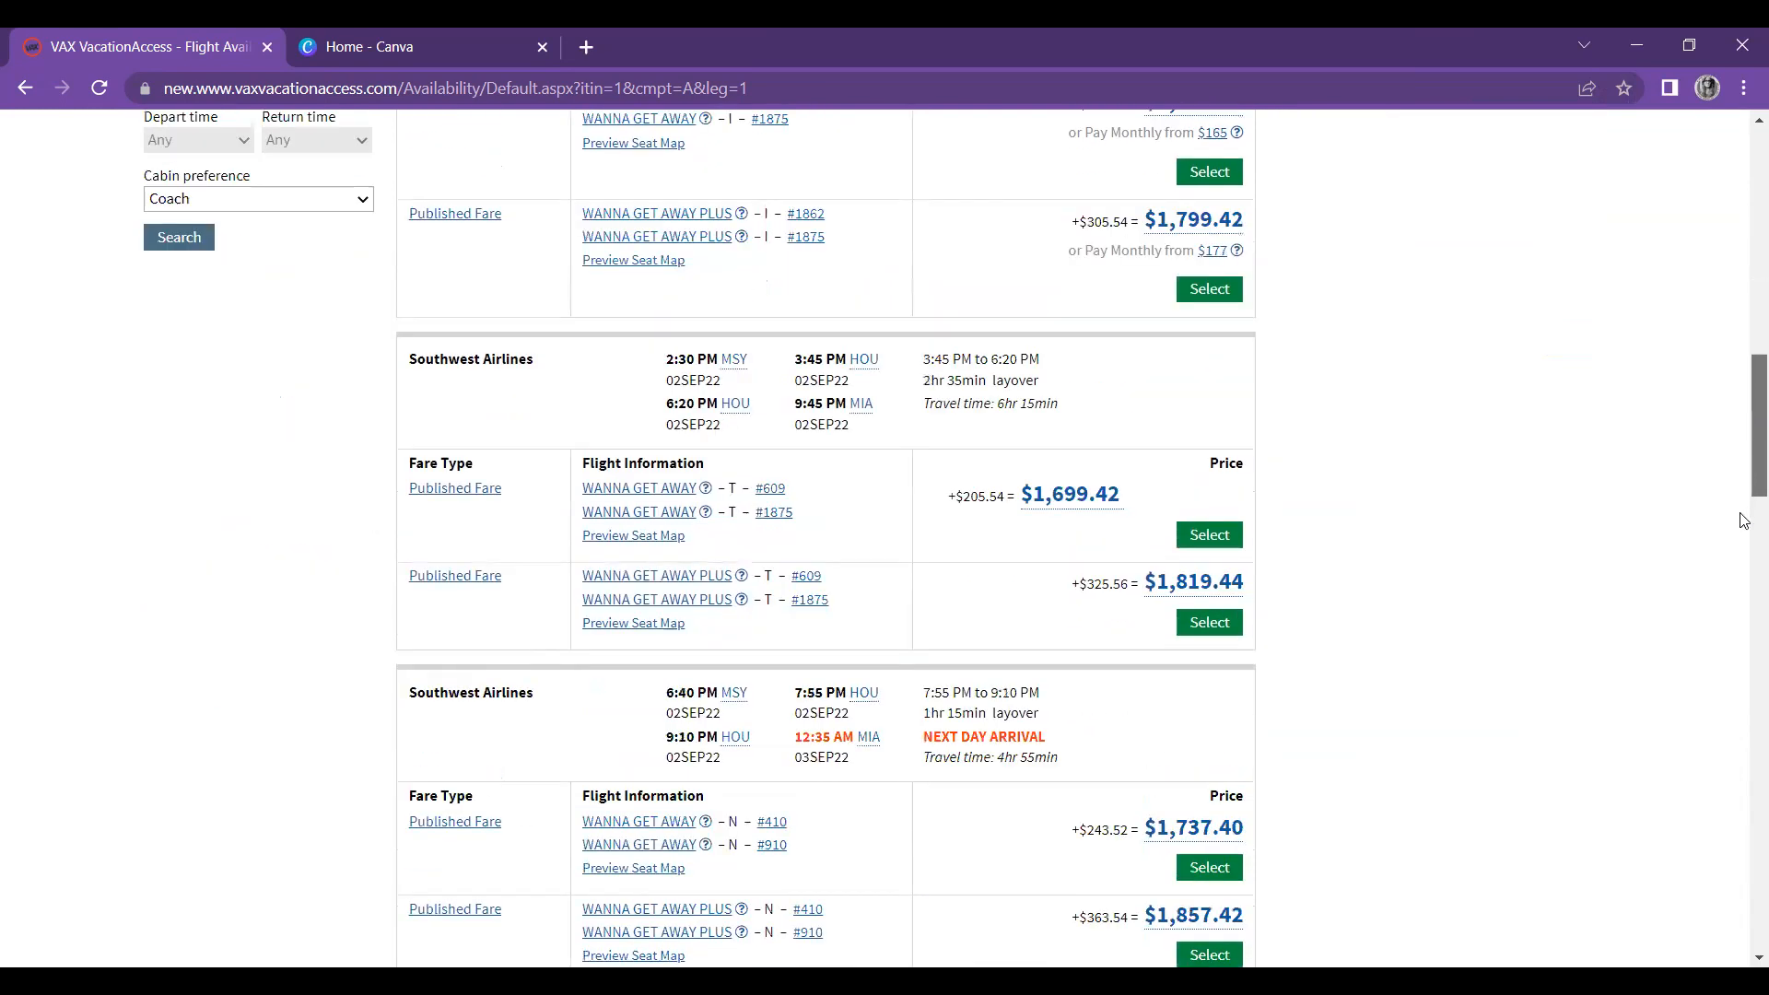
pyautogui.scroll(-6, 1743, 544)
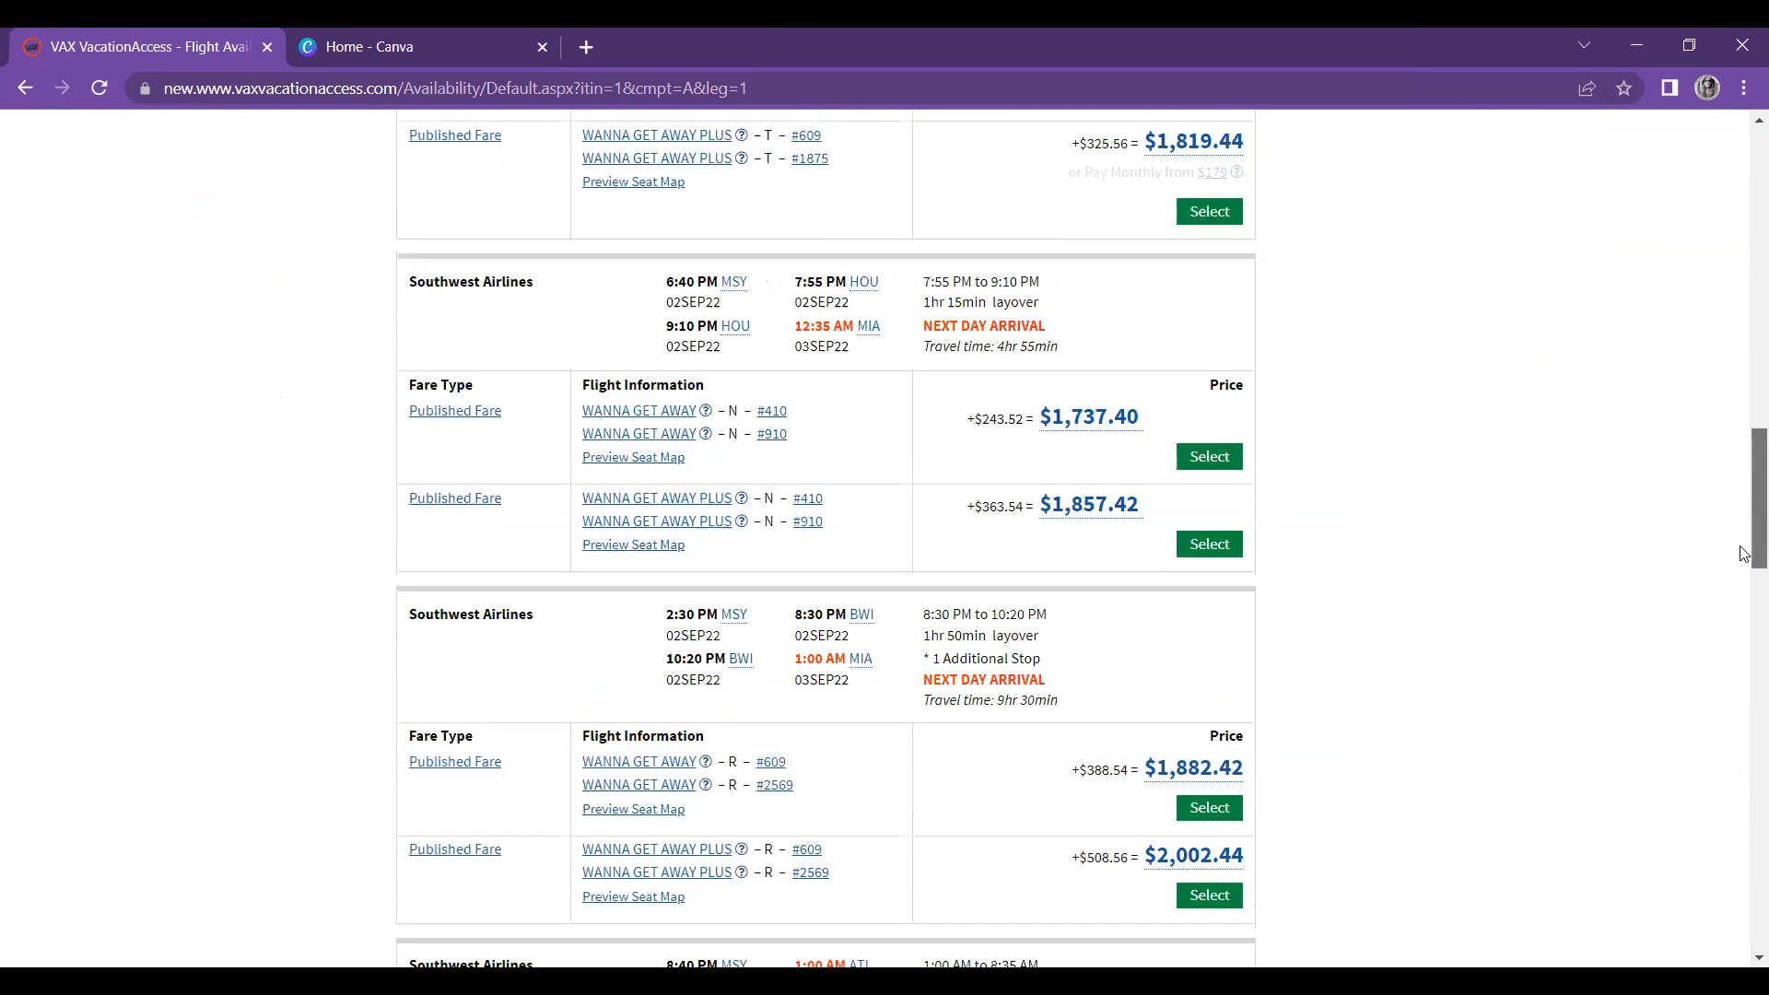
pyautogui.scroll(-4, 1743, 592)
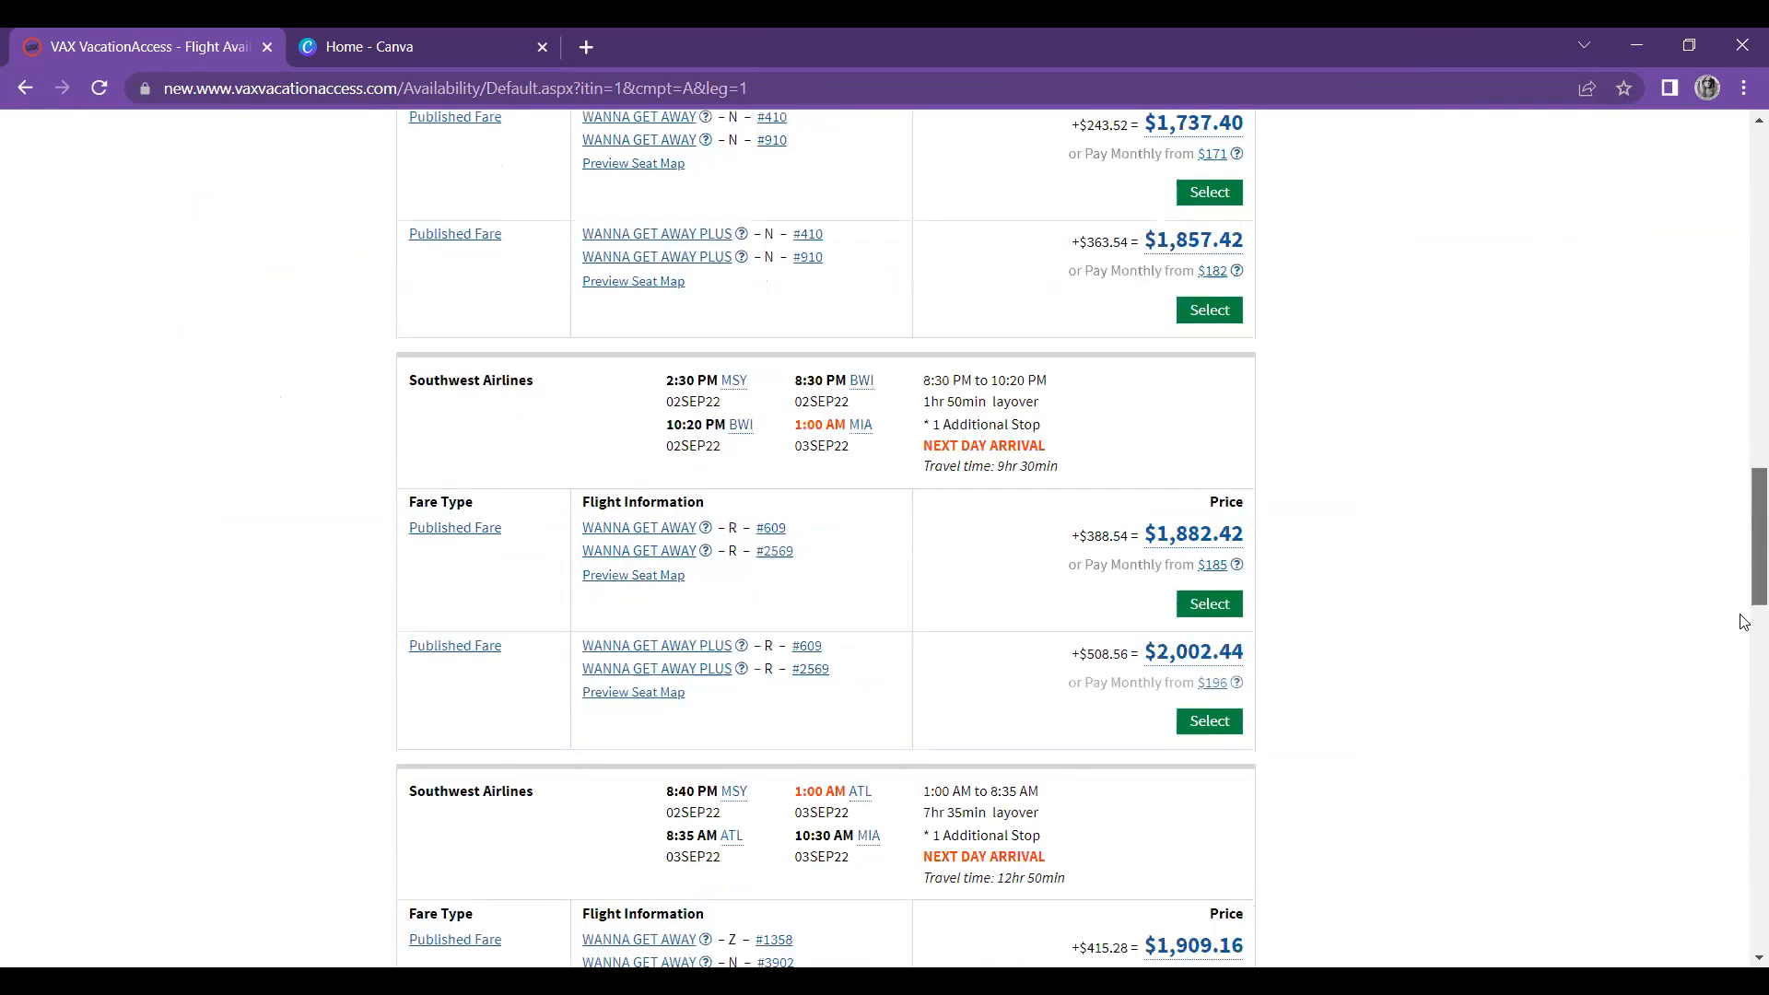
pyautogui.scroll(-3, 1742, 672)
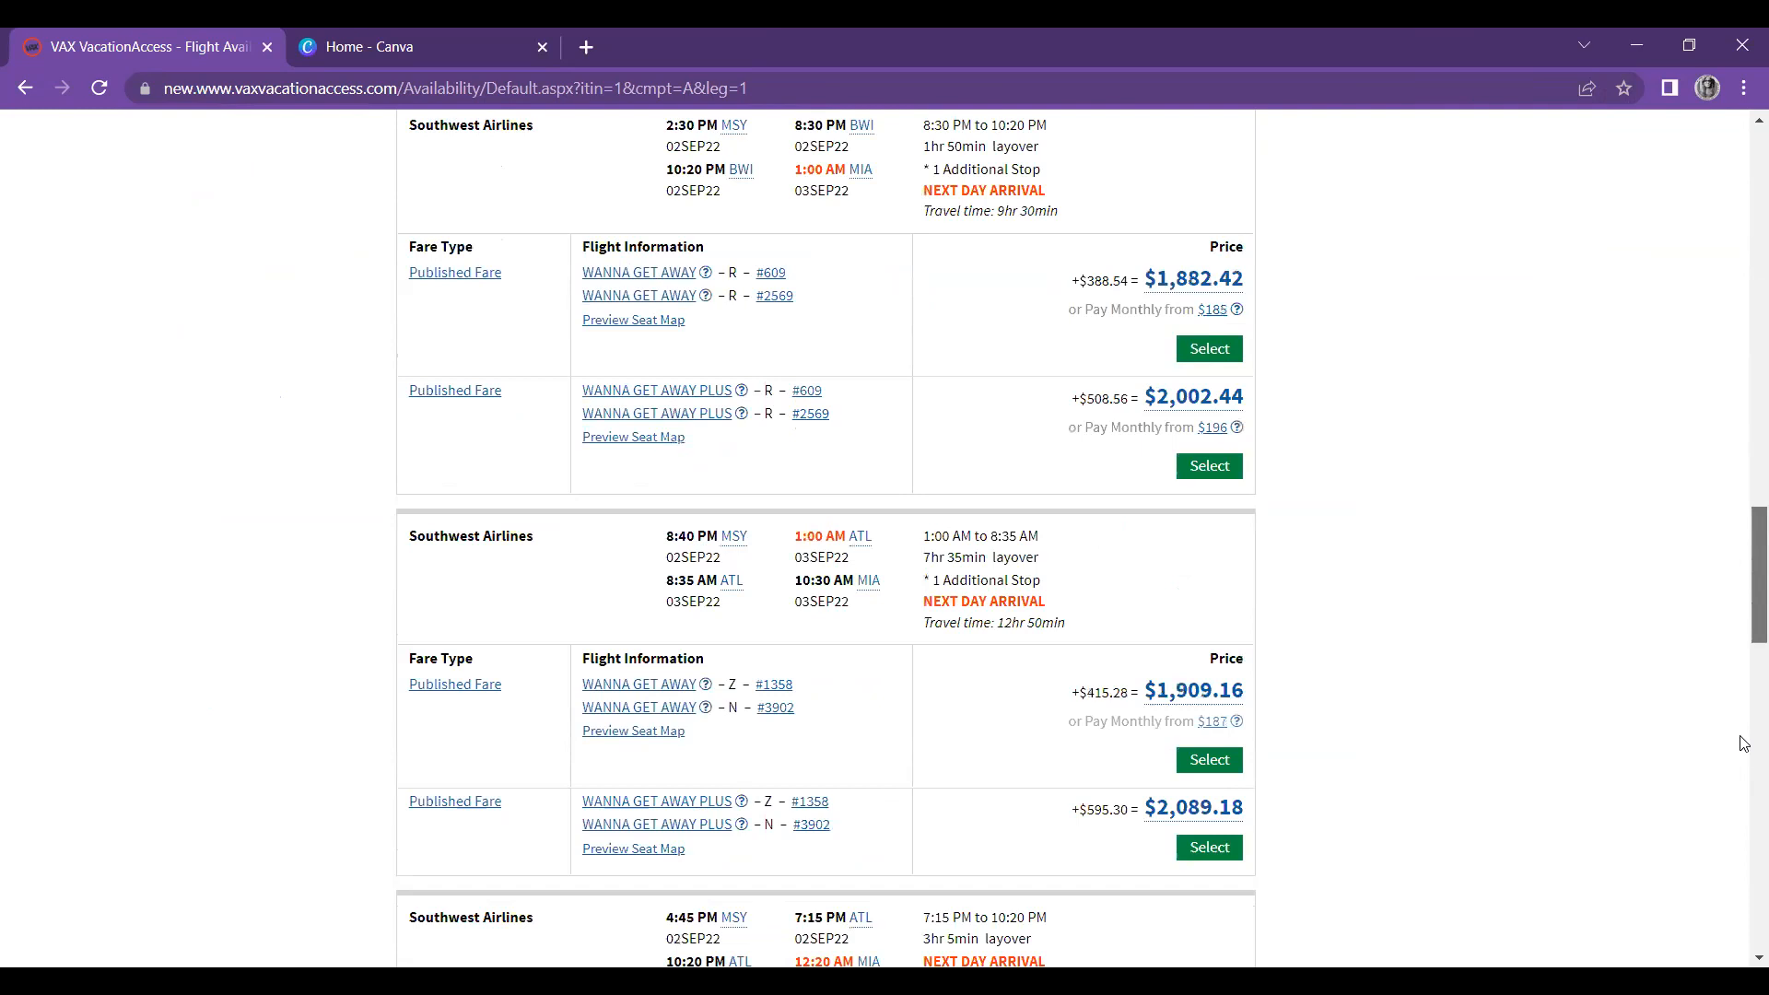
pyautogui.scroll(-8, 1743, 750)
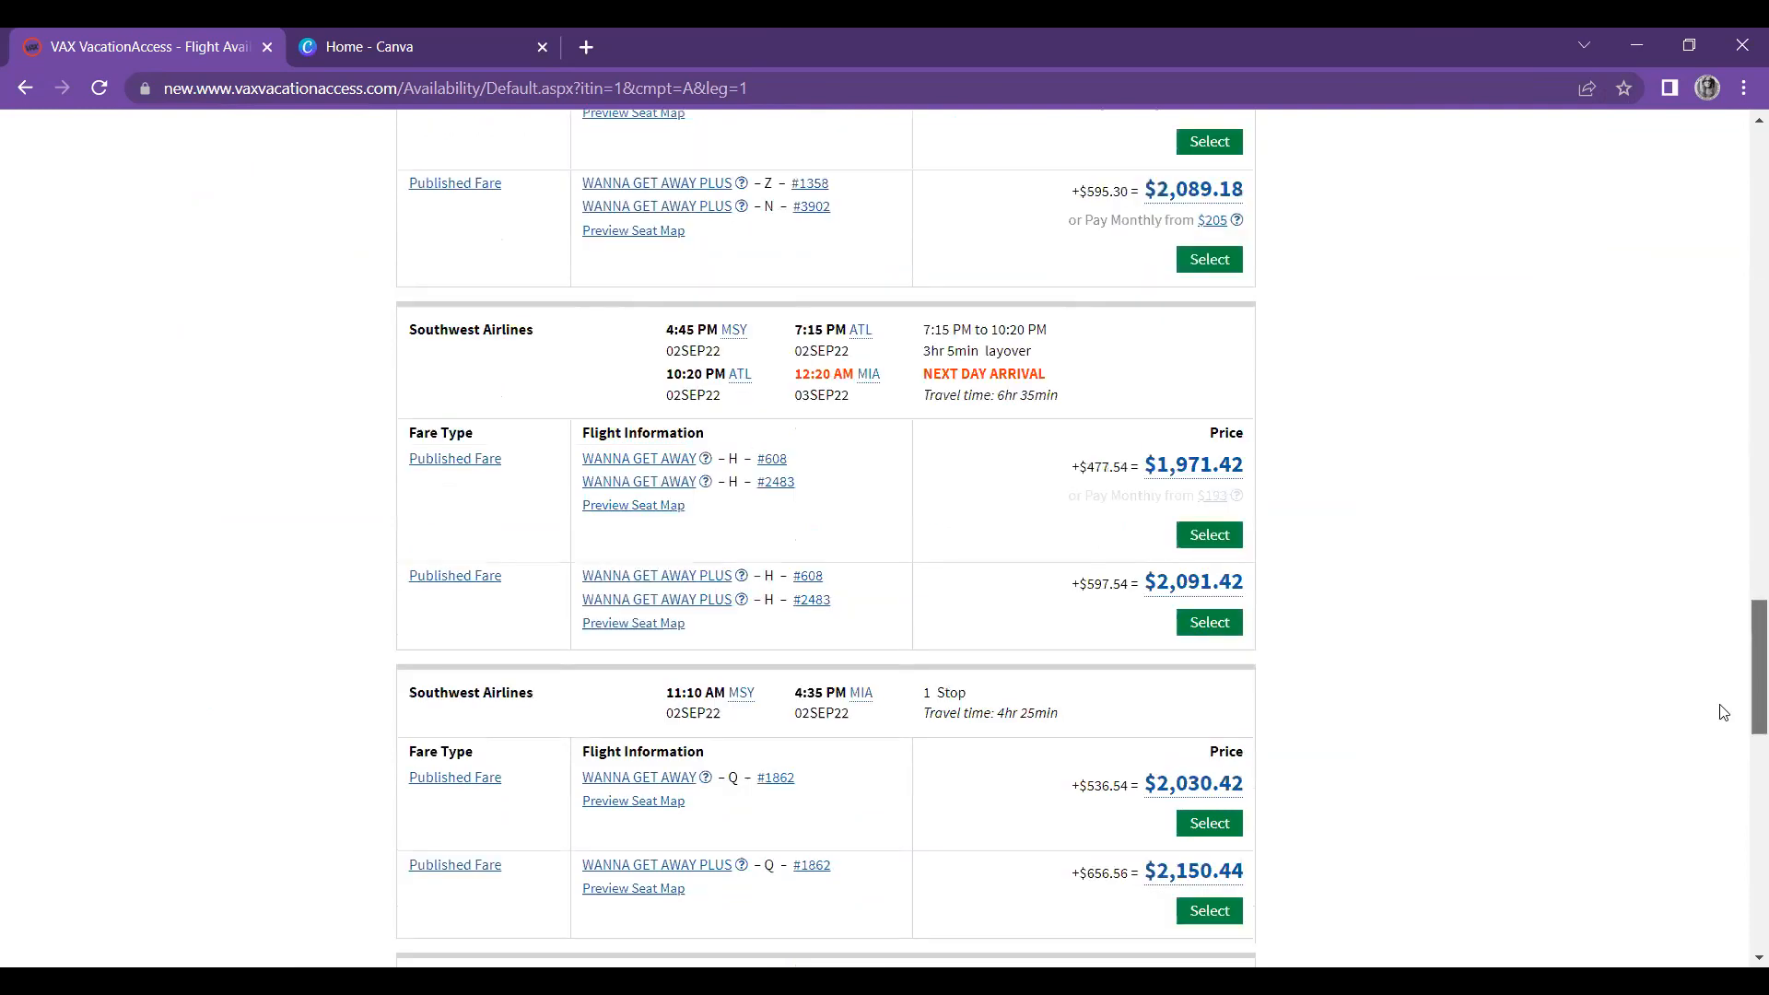
pyautogui.scroll(-5, 1707, 661)
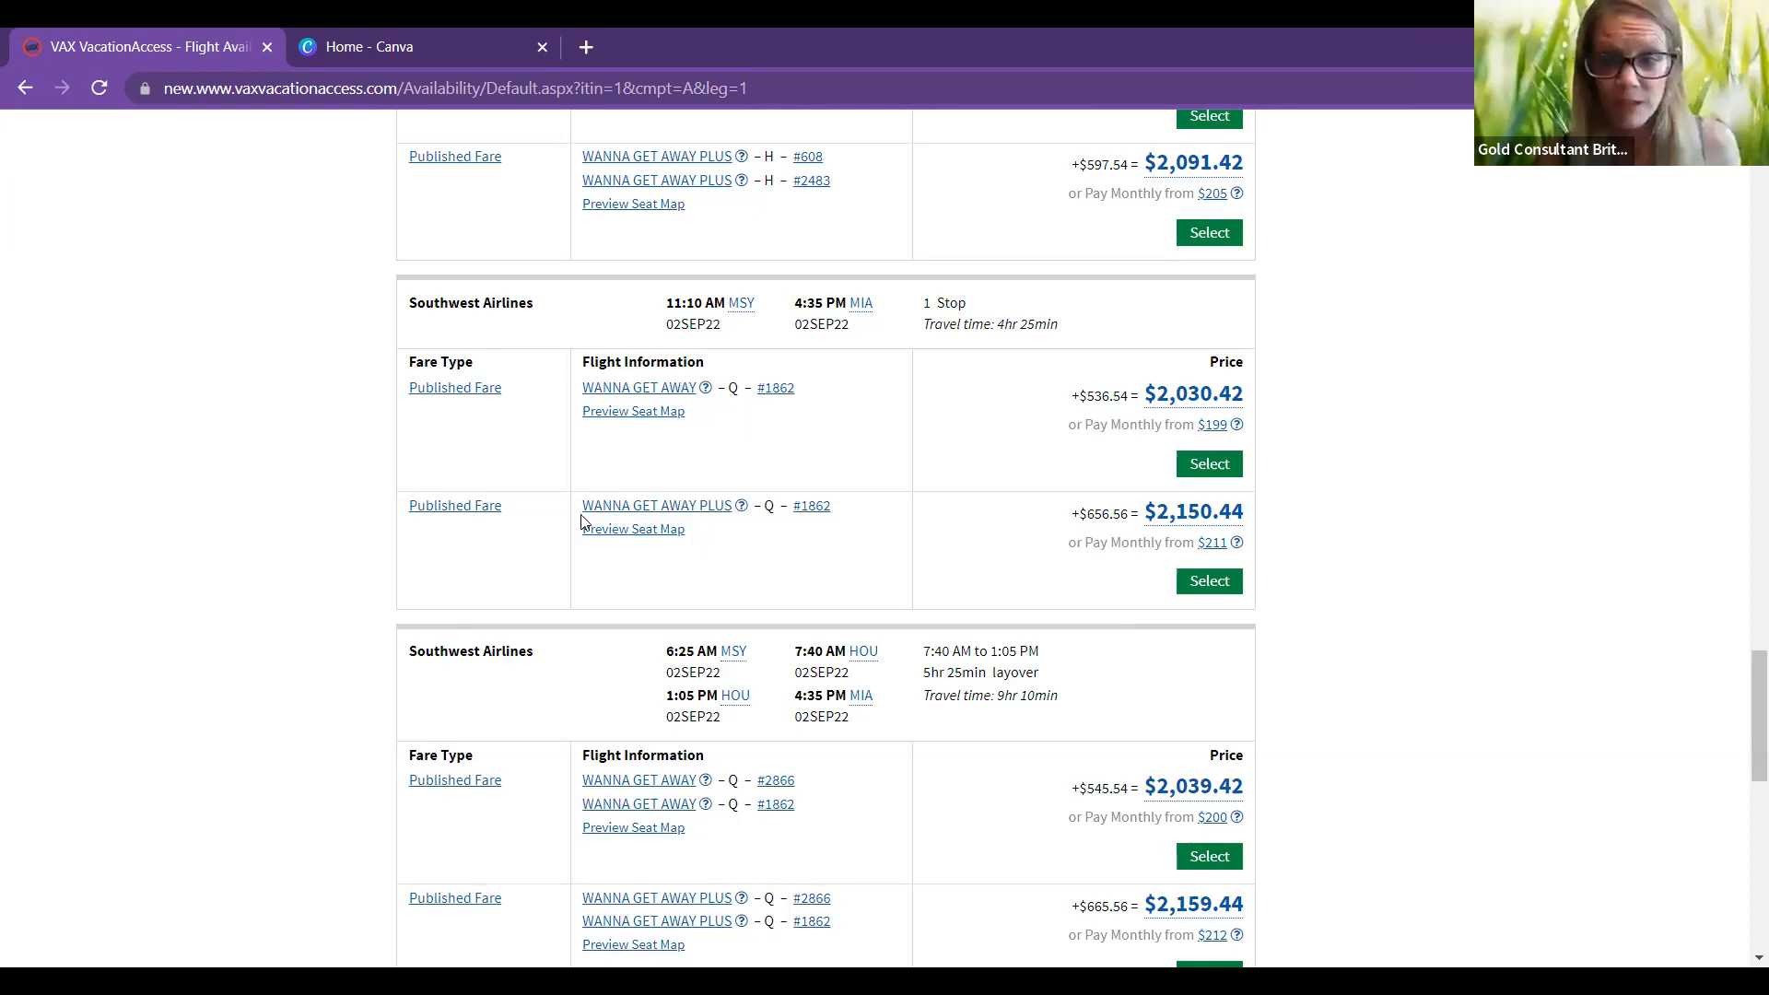
pyautogui.click(663, 531)
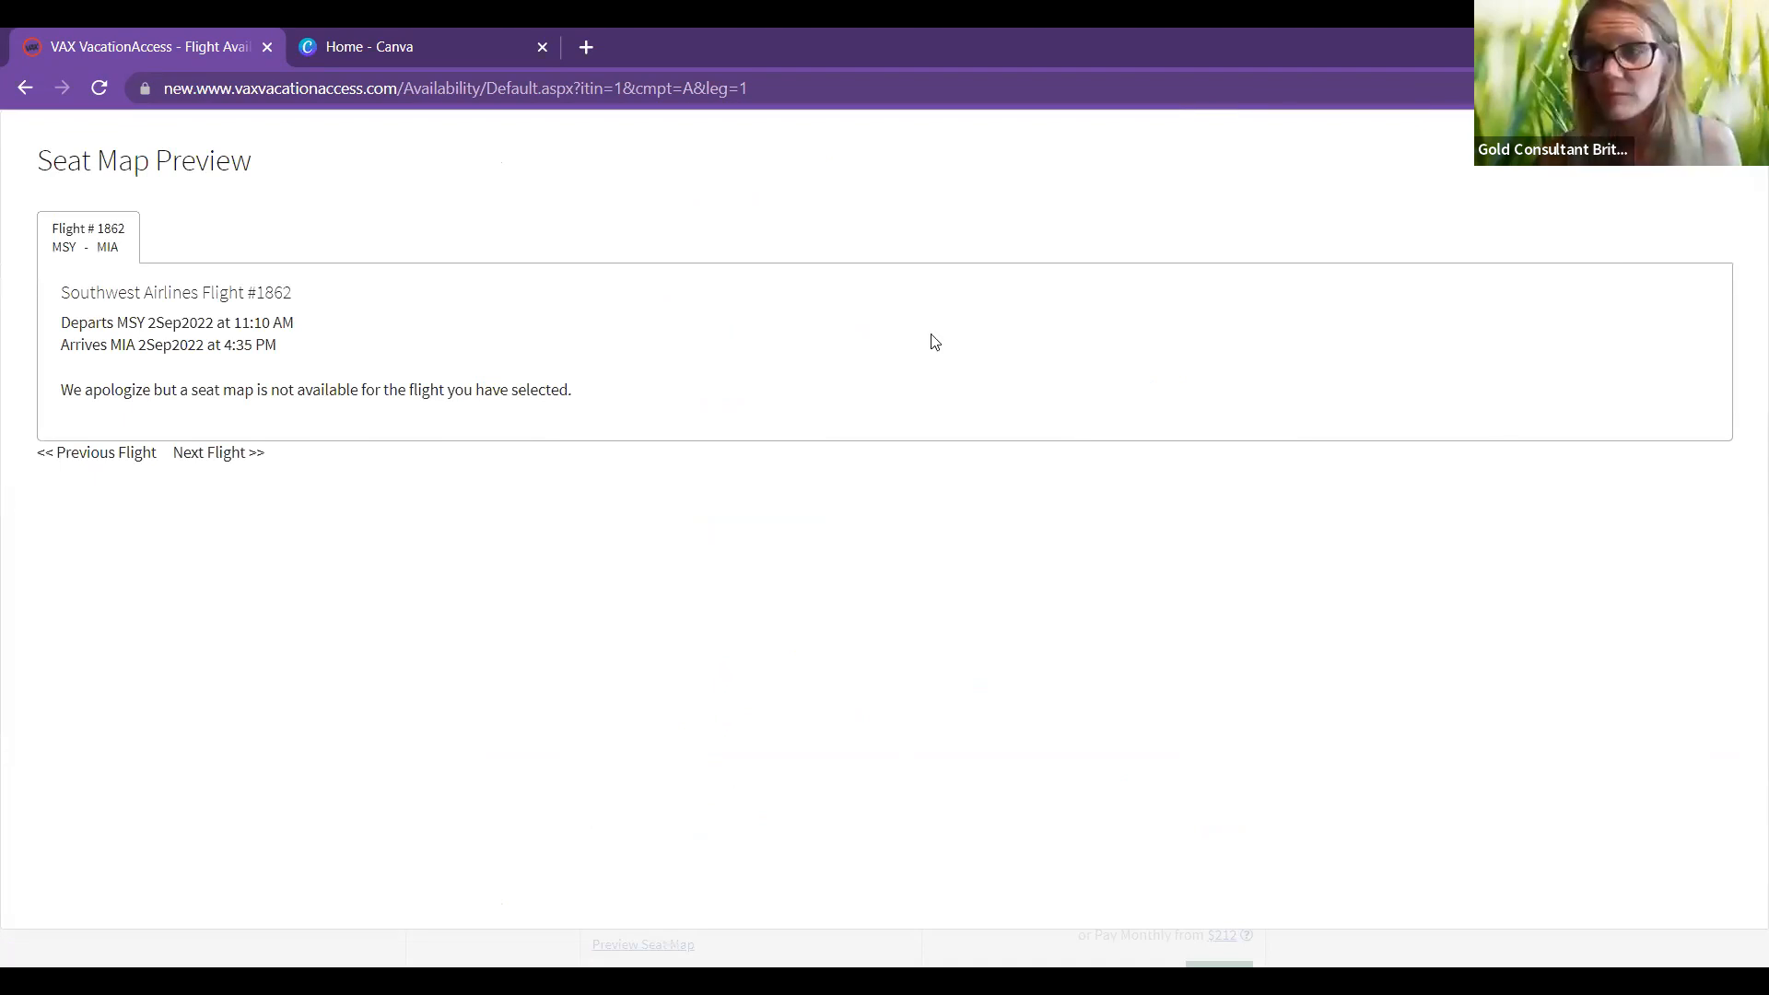
pyautogui.click(1143, 598)
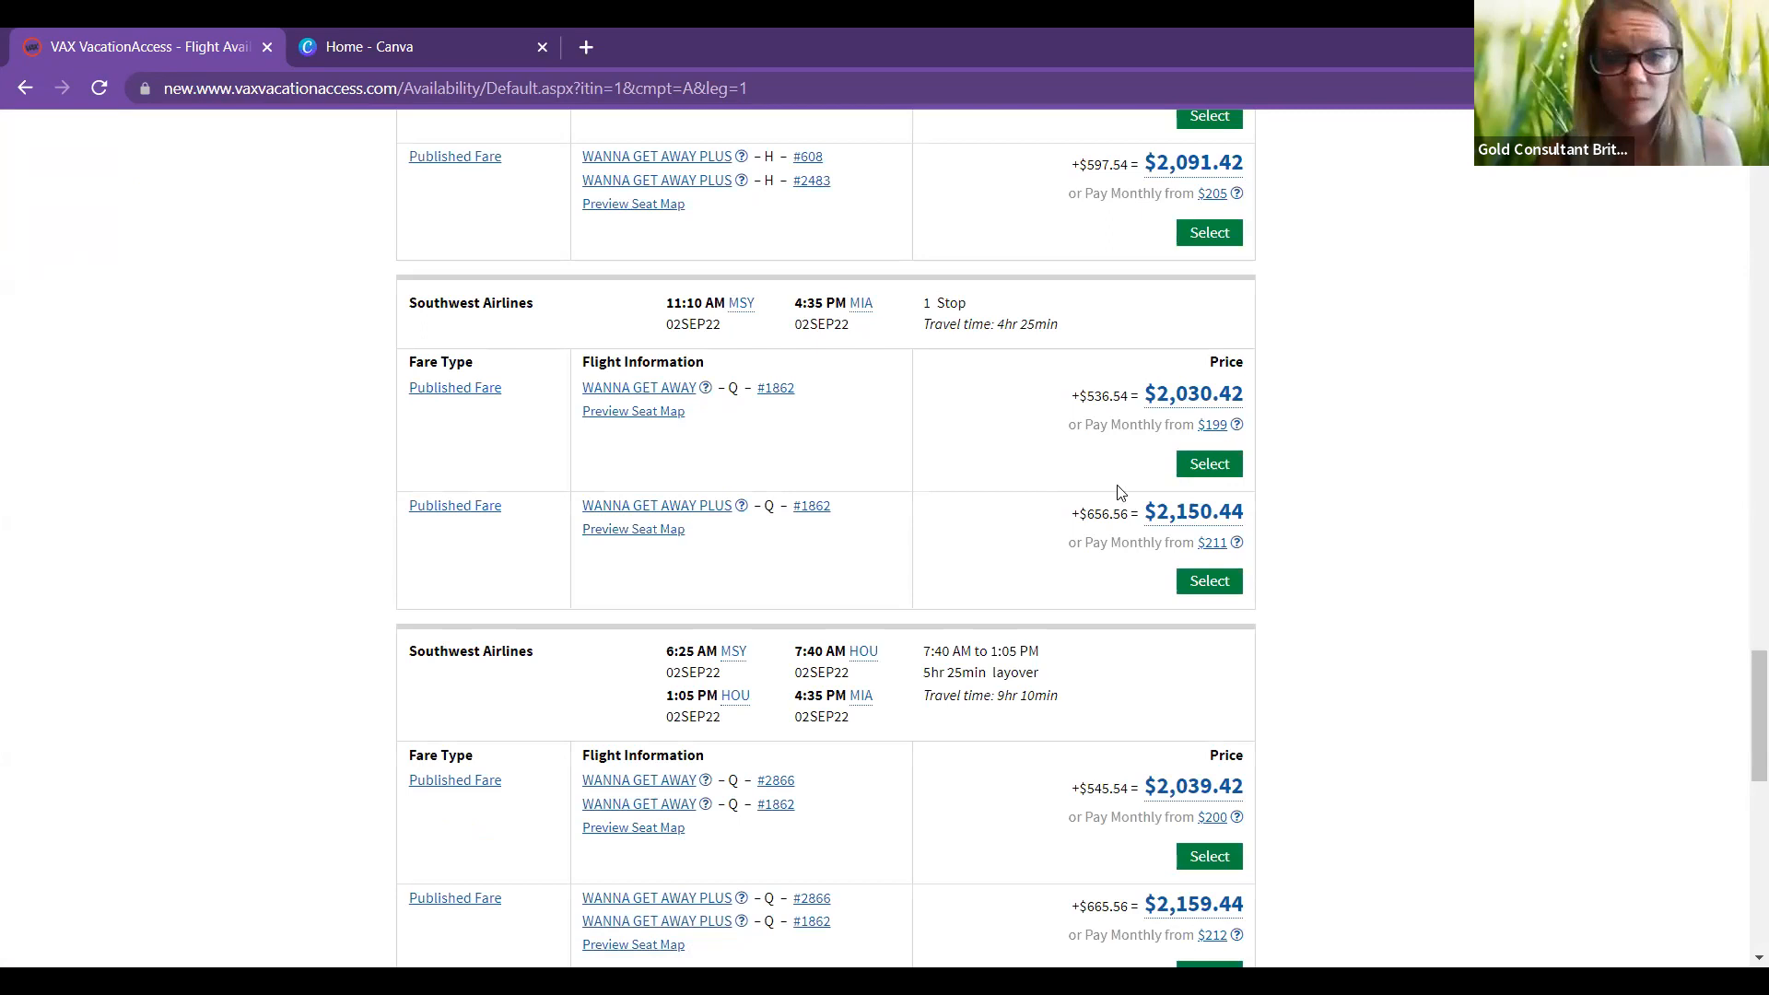
# Step: Select the 11:10 AM Wanna Get Away outbound fare and the 4:50 PM nonstop return
pyautogui.click(1205, 465)
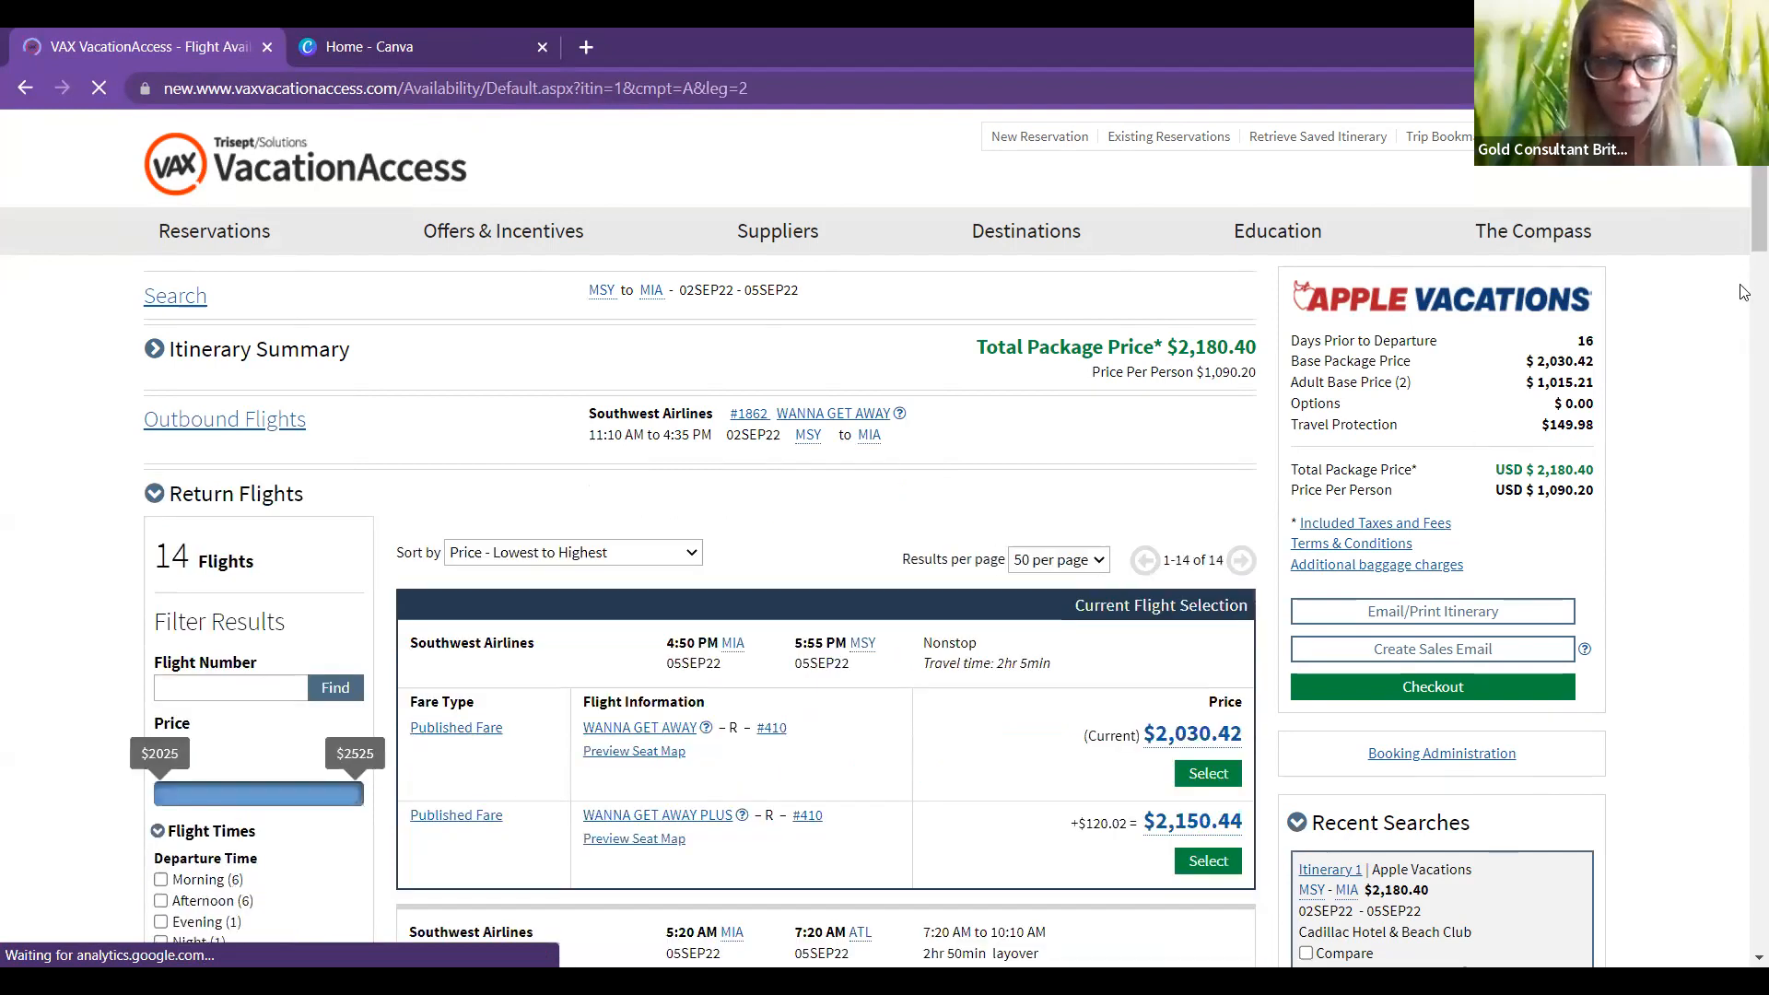
pyautogui.scroll(-1, 1744, 304)
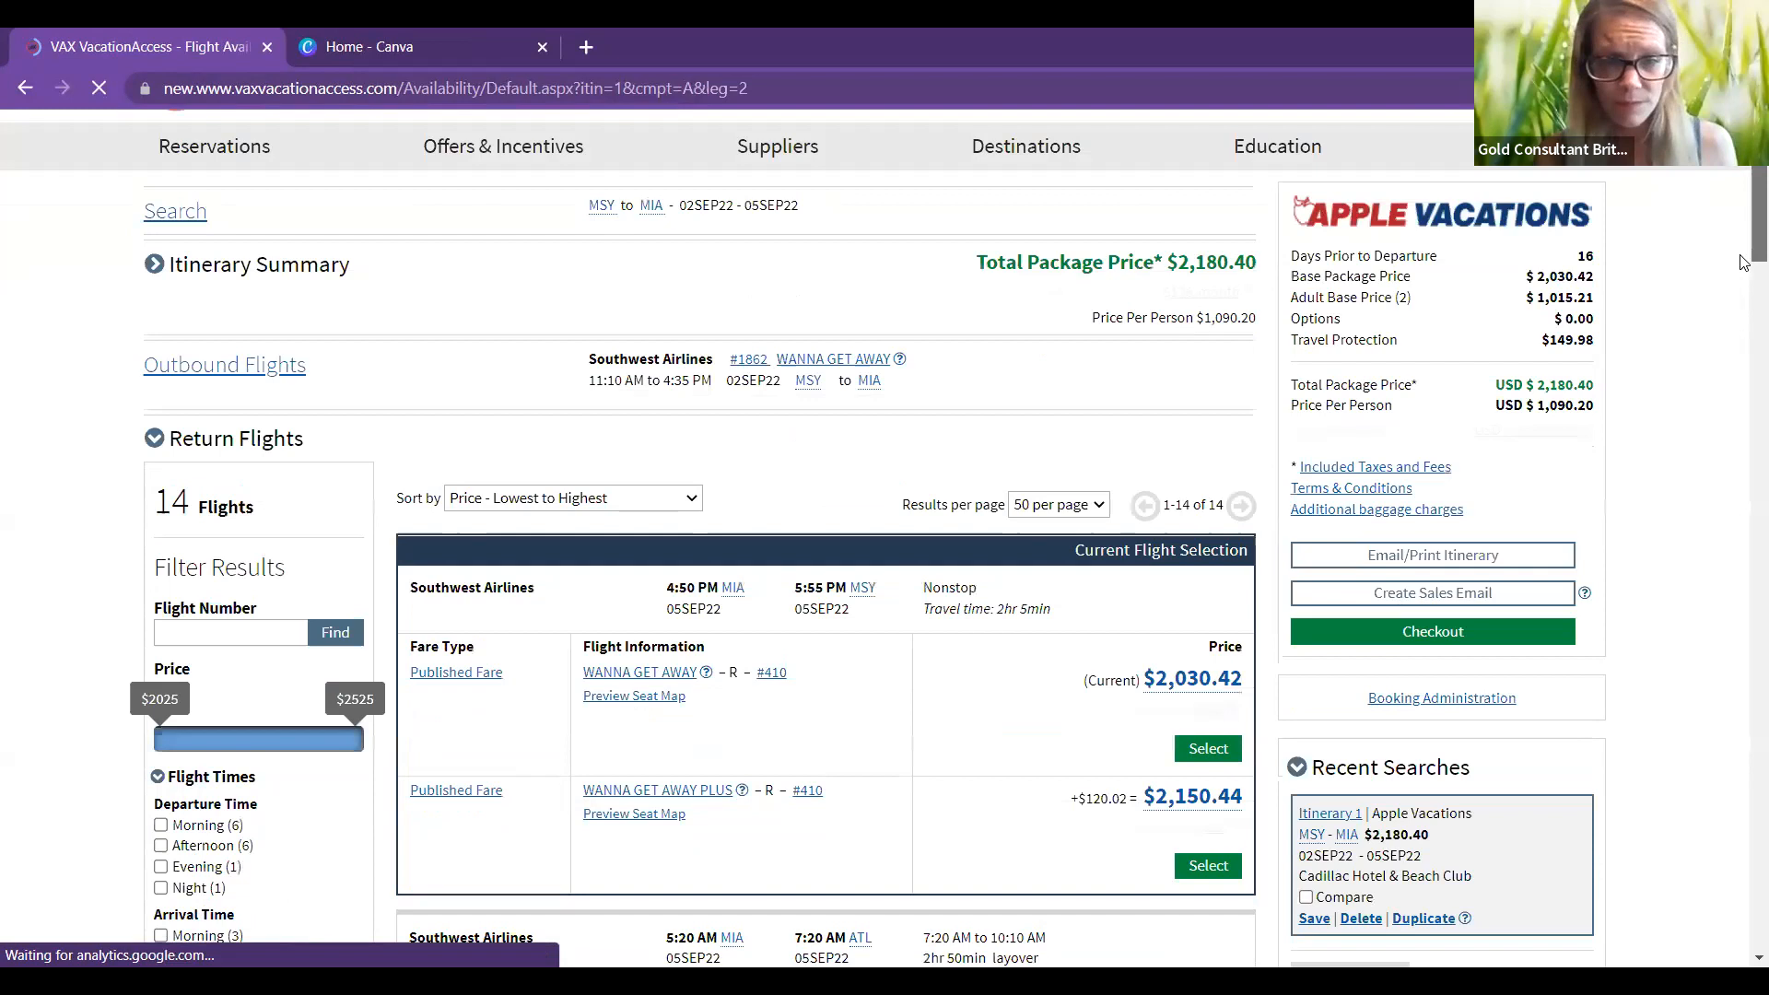
pyautogui.scroll(-5, 1744, 267)
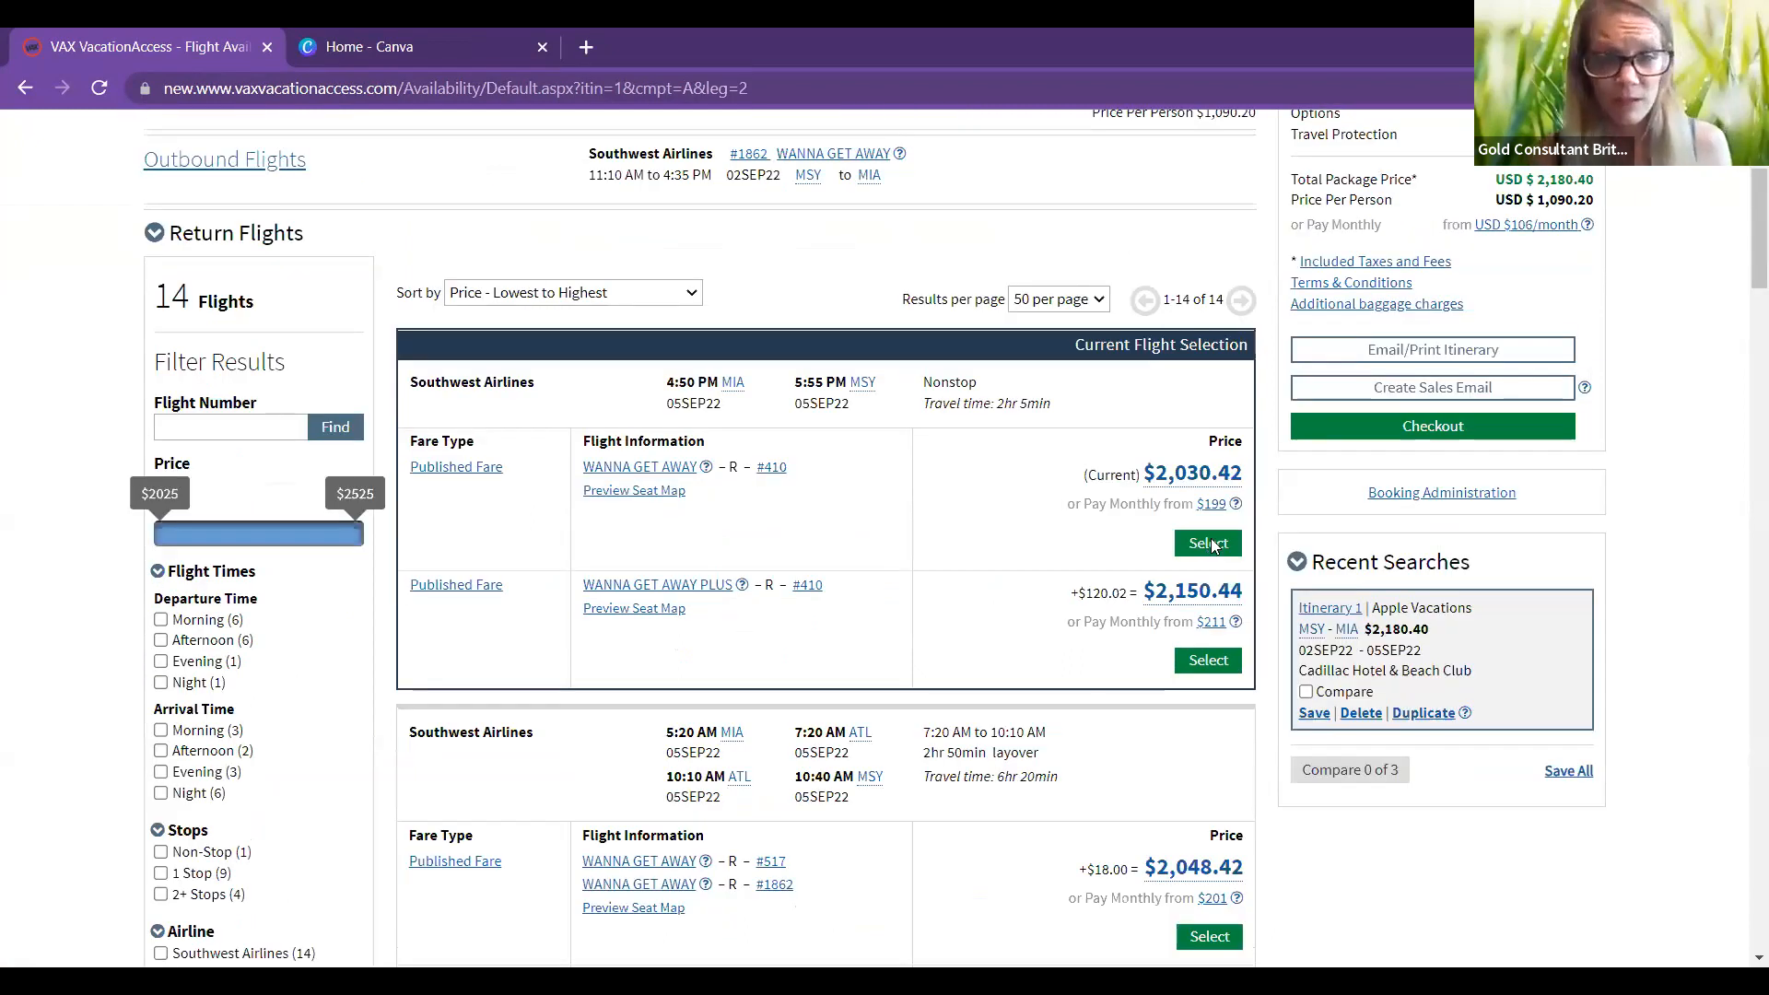
pyautogui.click(1210, 543)
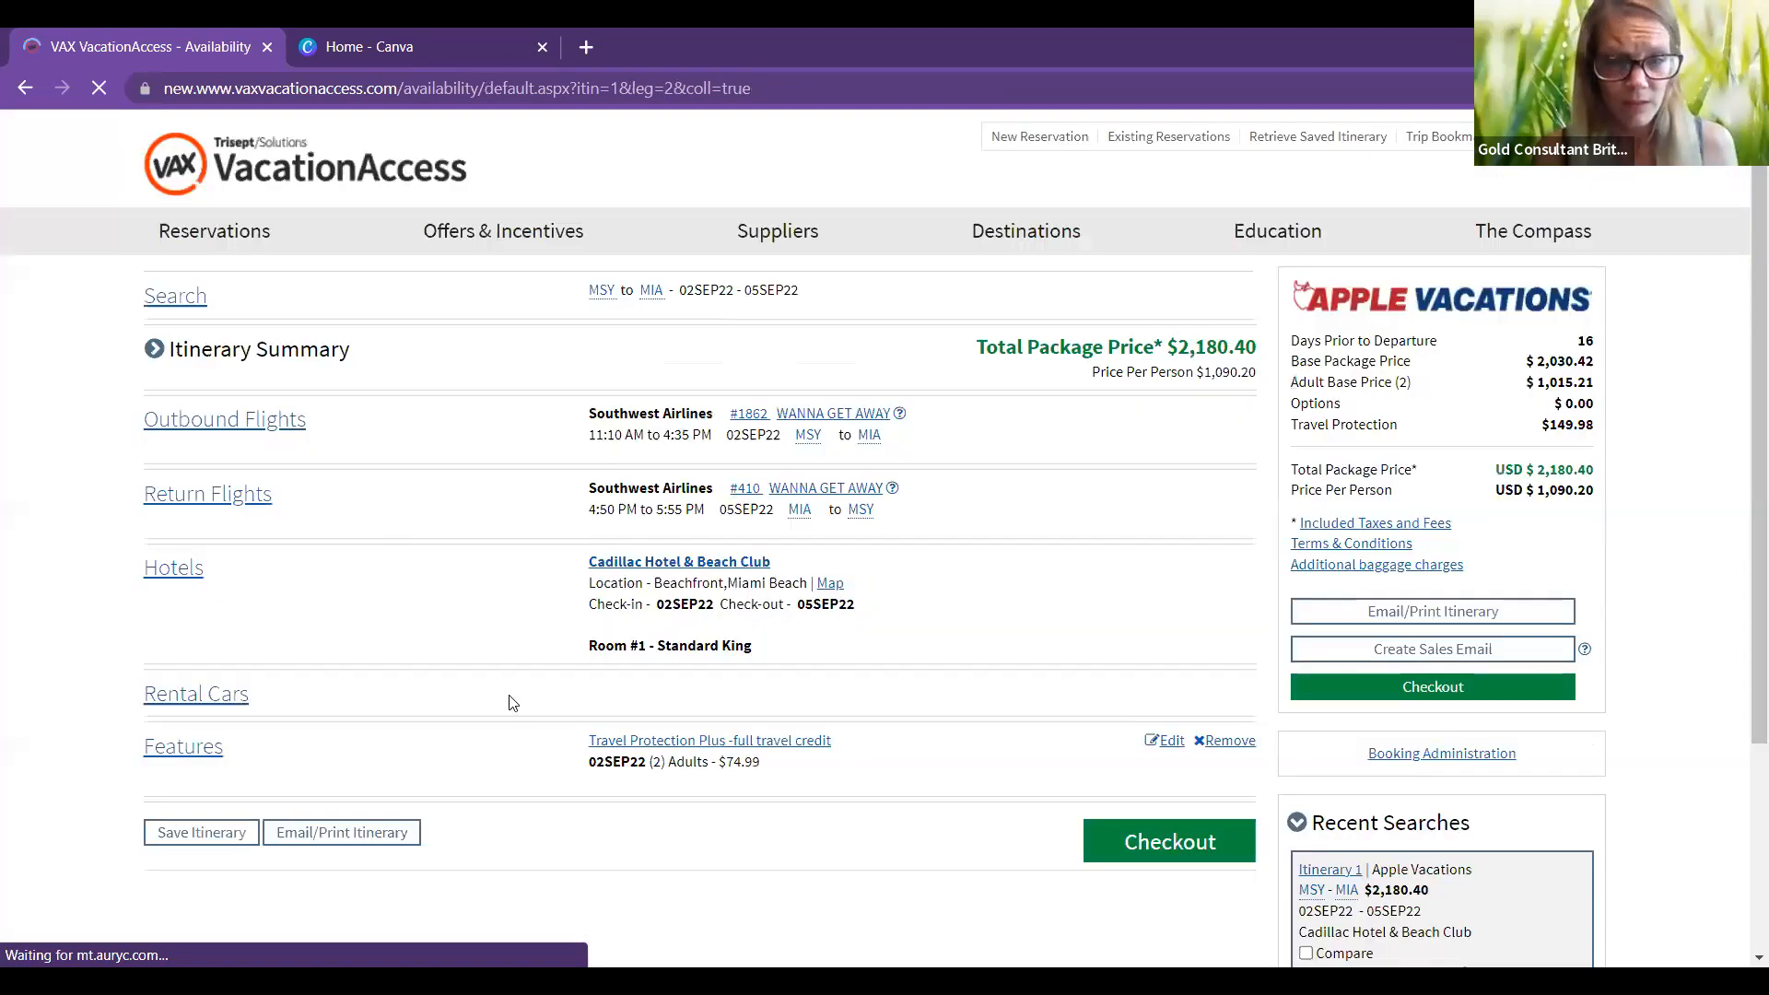
# Step: Open the Hotels list from the itinerary summary, showing 415 Miami hotels for 02SEP22–05SEP22
pyautogui.click(166, 608)
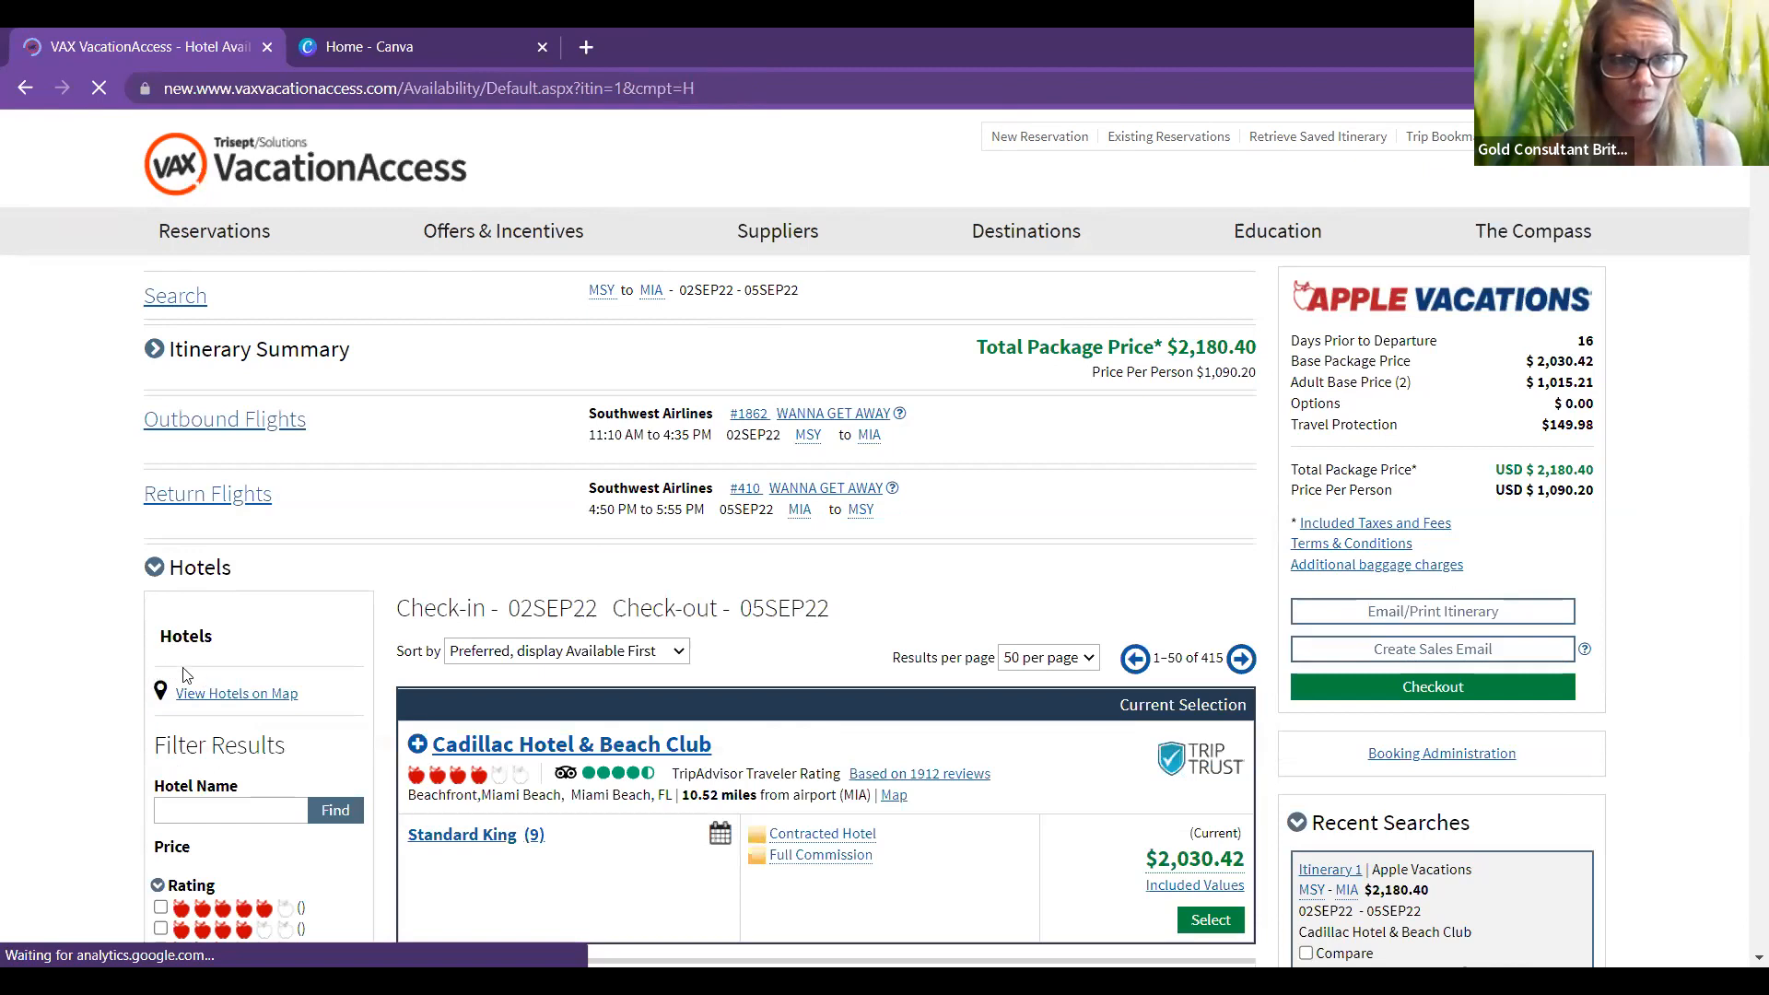
# Step: Filter hotels to Romance experiences and open Fontainebleau Miami Beach details, from $2,238.31
pyautogui.scroll(-3, 208, 682)
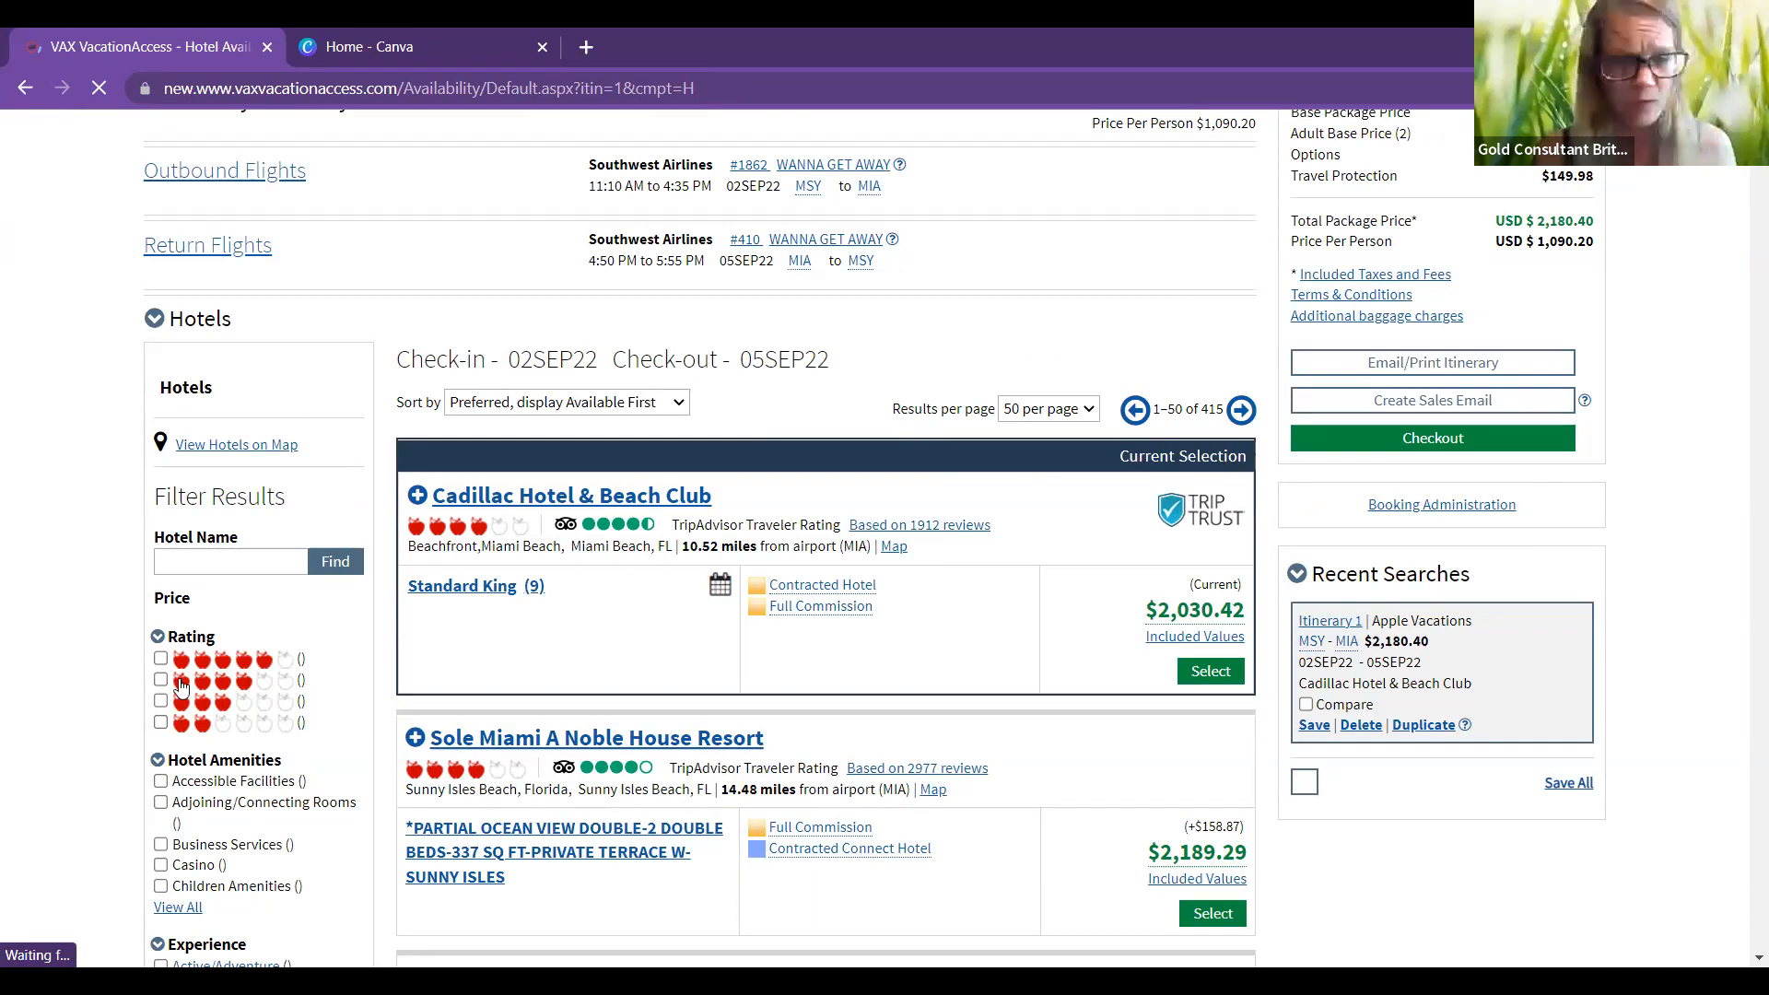
pyautogui.scroll(-5, 181, 686)
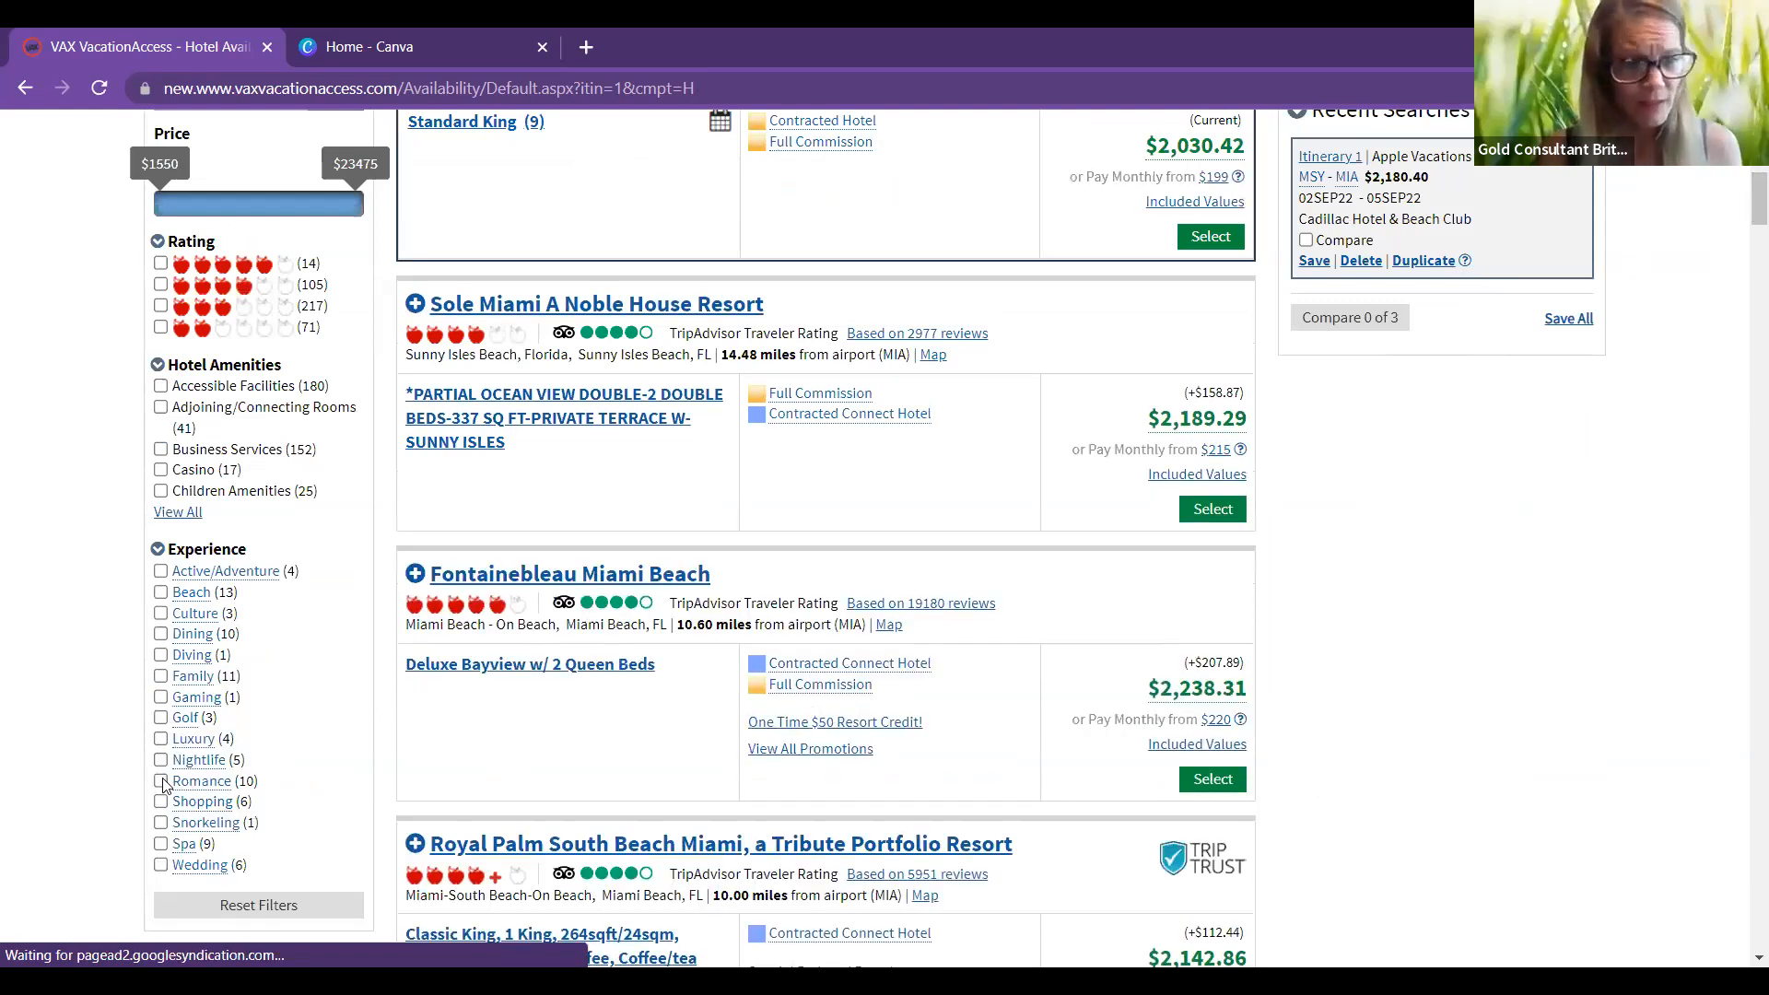
pyautogui.click(161, 782)
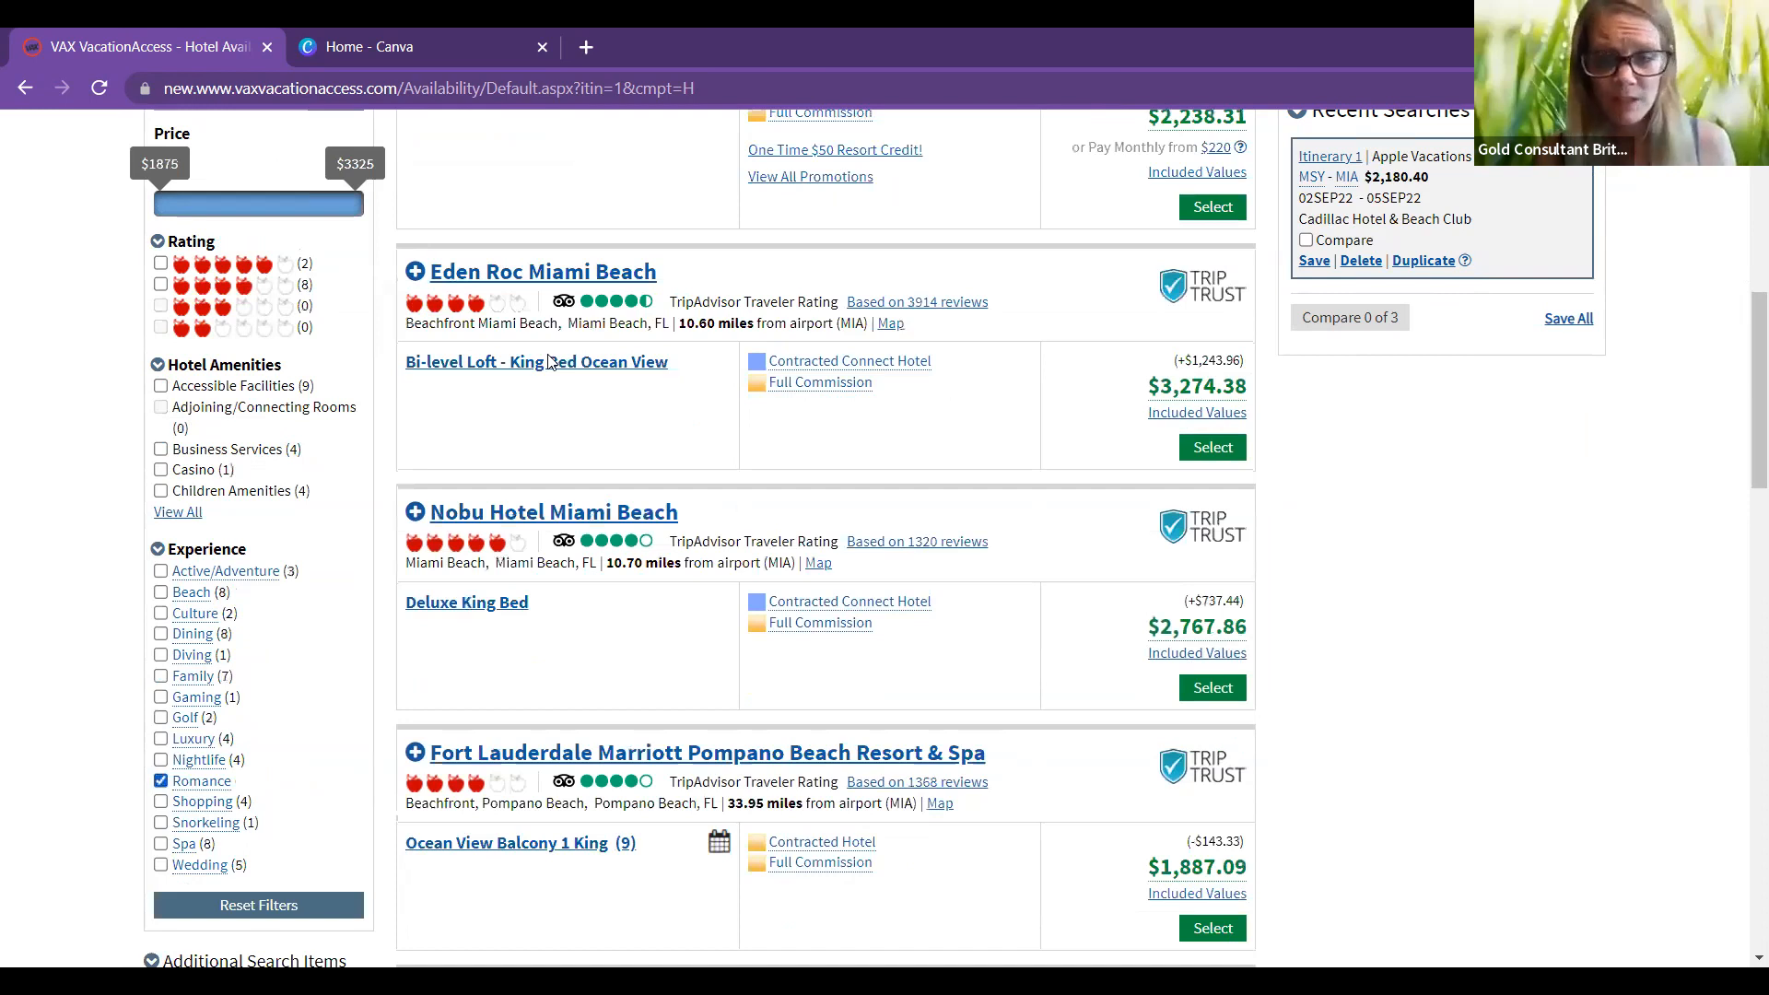
pyautogui.scroll(3, 475, 340)
pyautogui.click(474, 340)
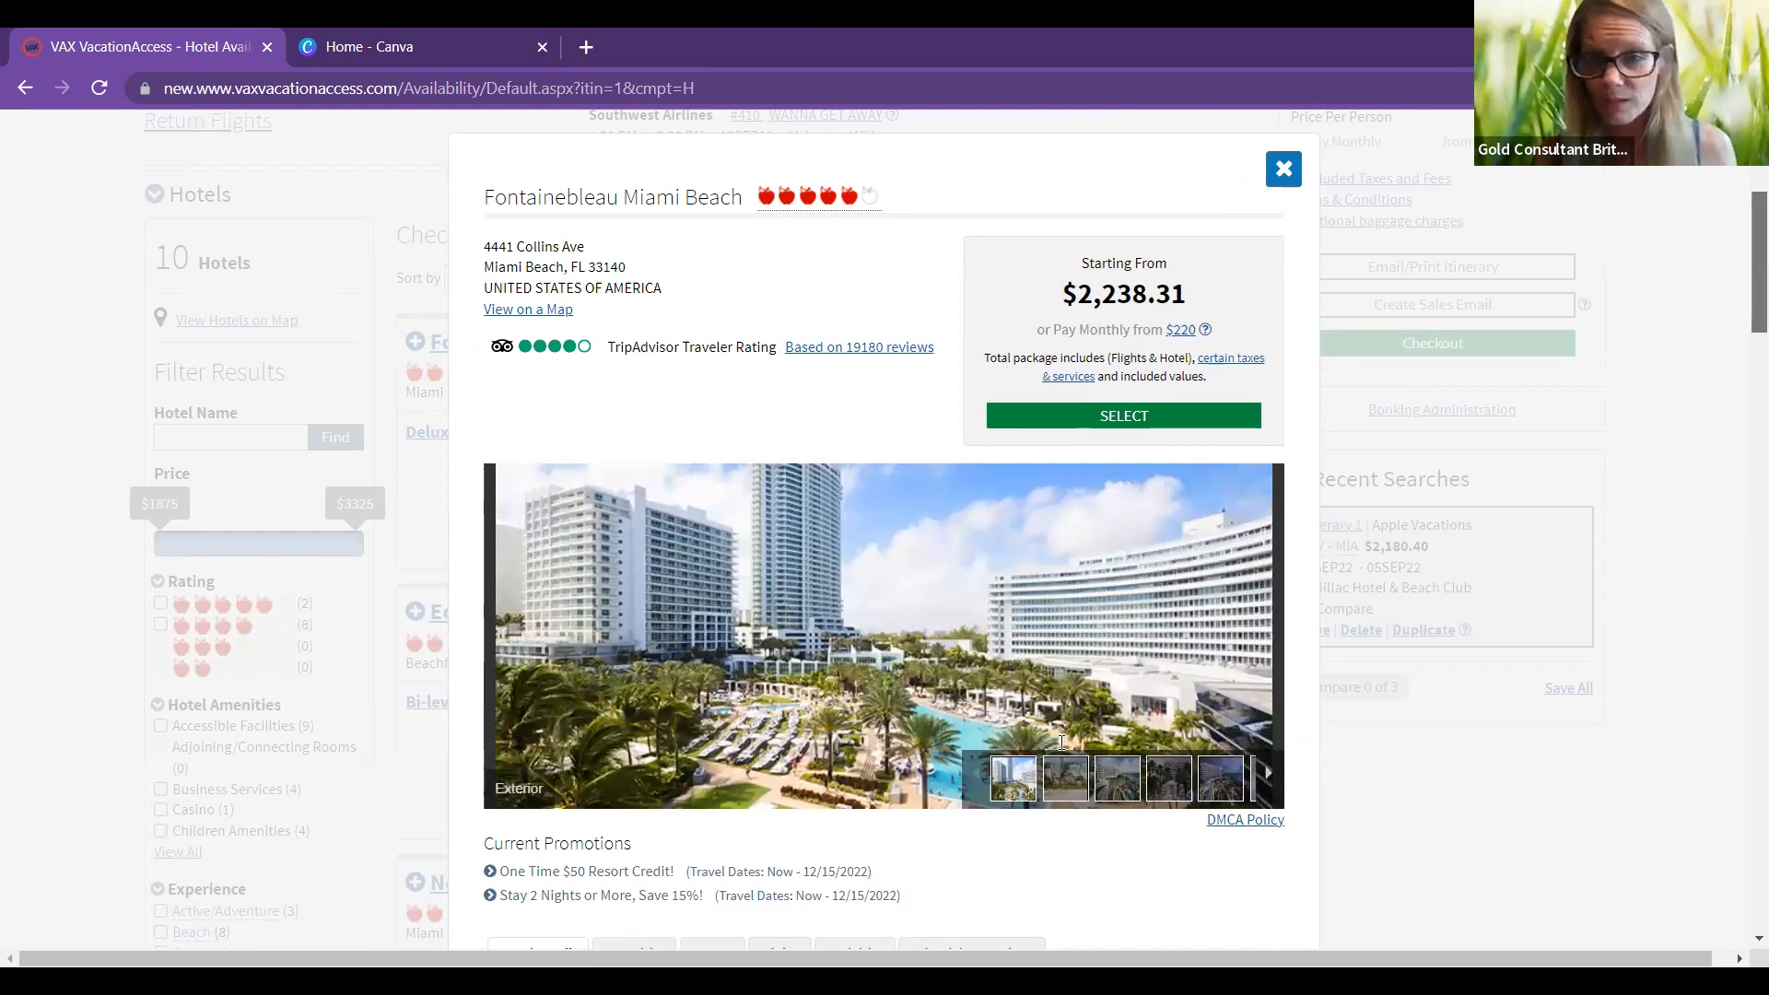
# Step: Scroll the Fontainebleau popup and advance the photo gallery to the next picture
pyautogui.scroll(-2, 783, 770)
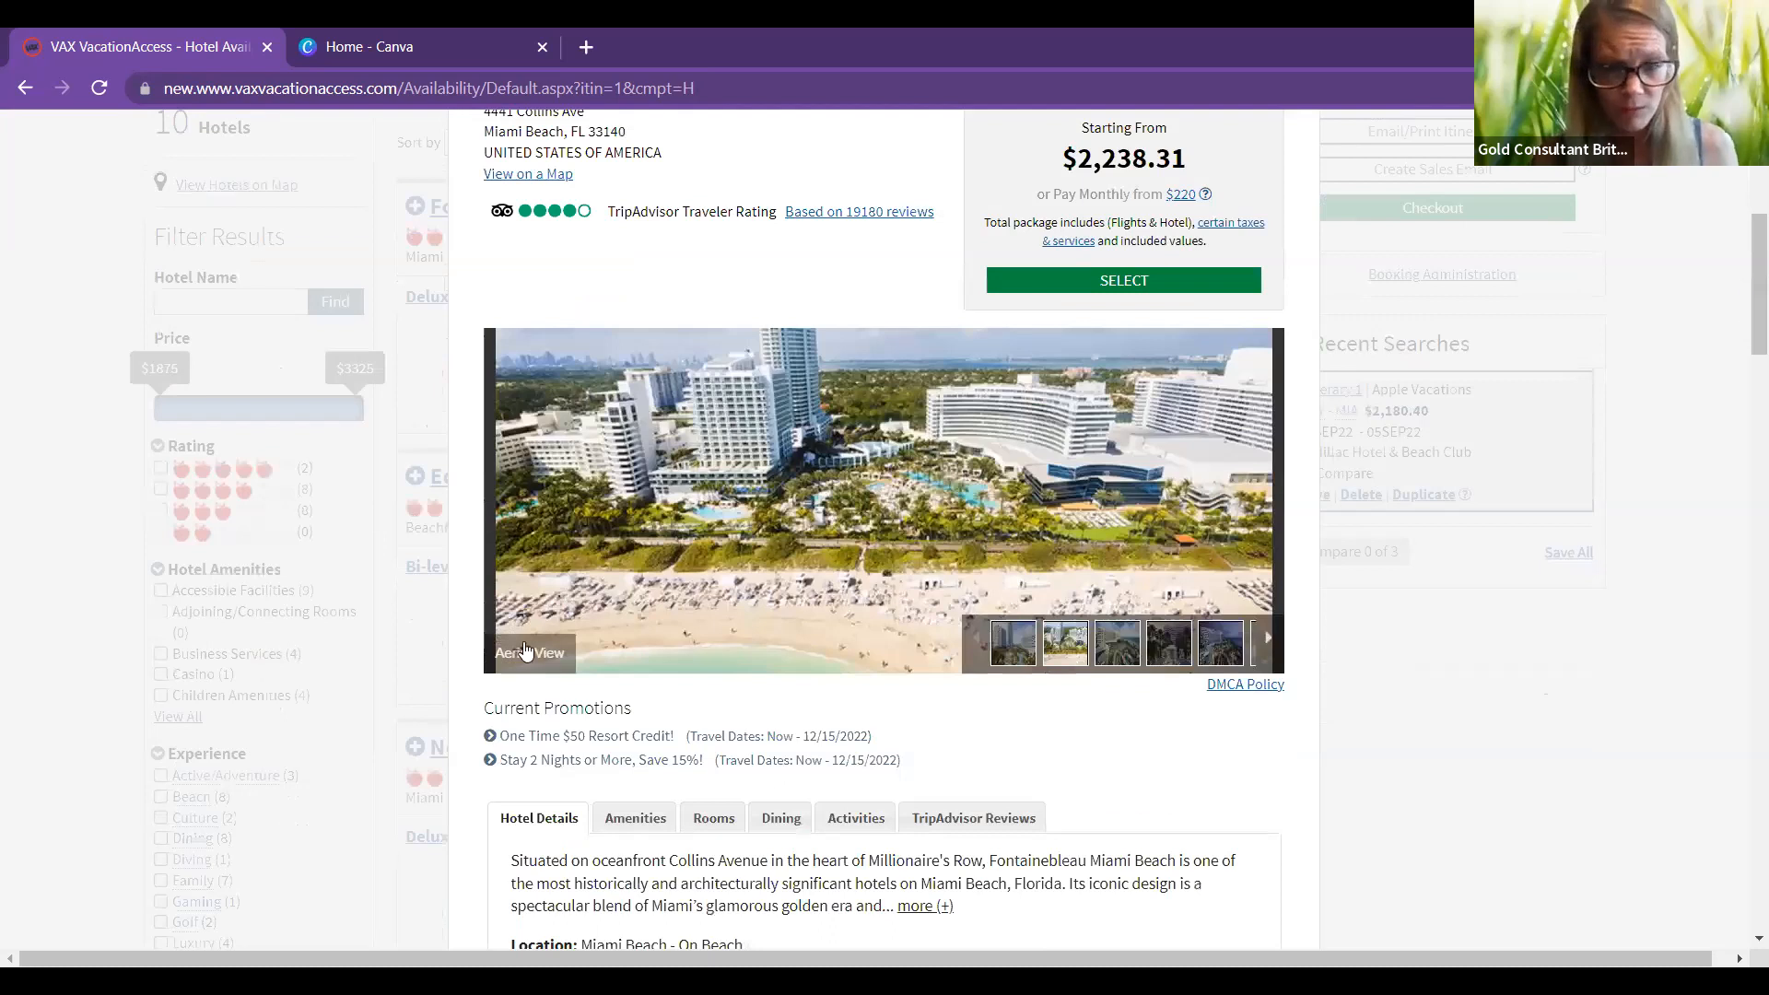
pyautogui.scroll(-1, 521, 617)
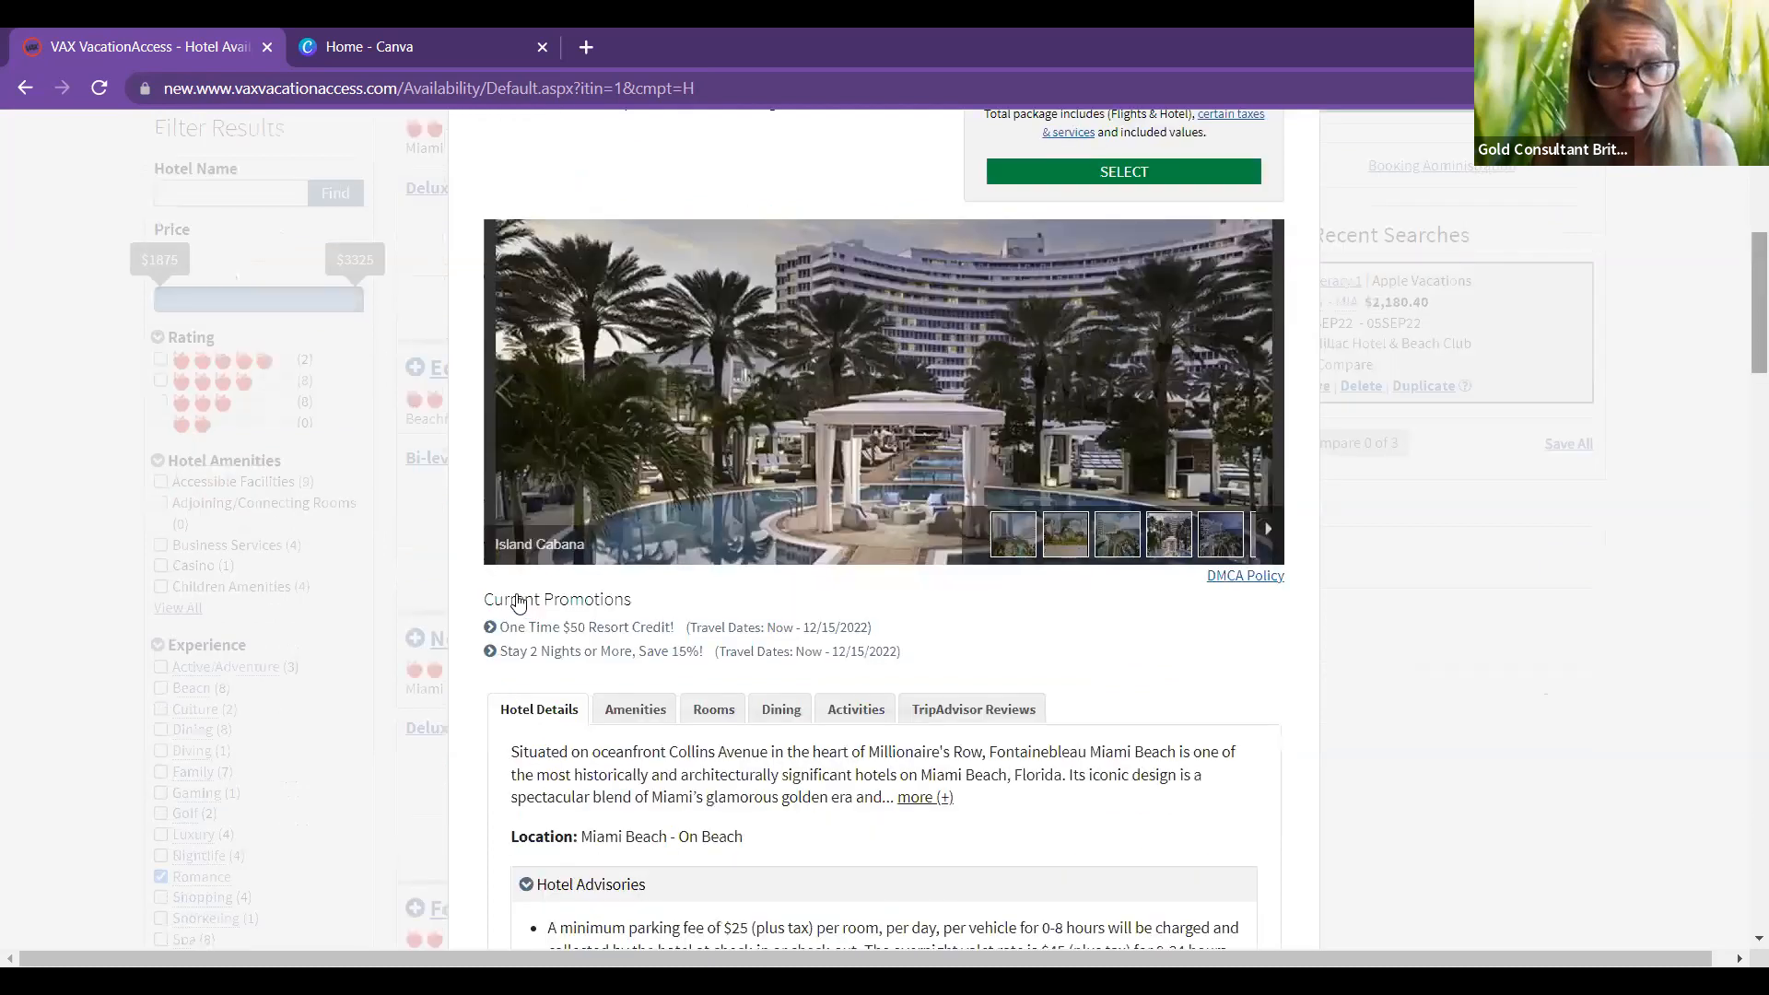
pyautogui.scroll(2, 519, 604)
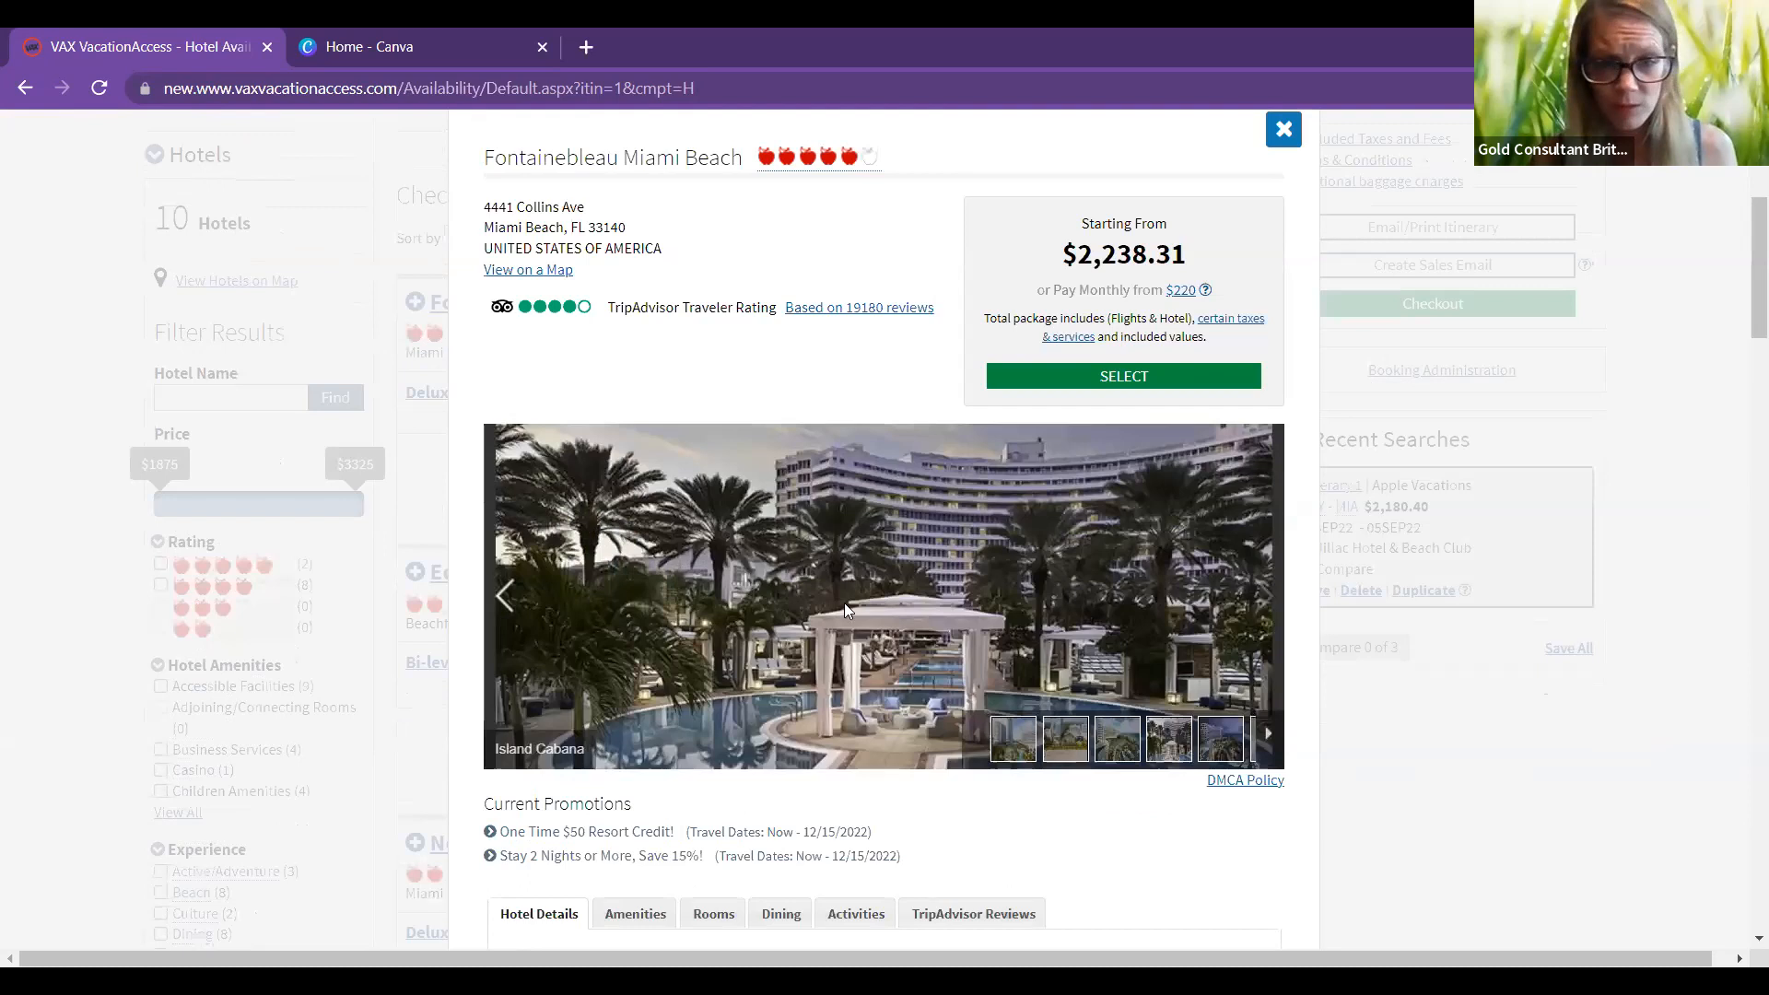
pyautogui.click(1258, 601)
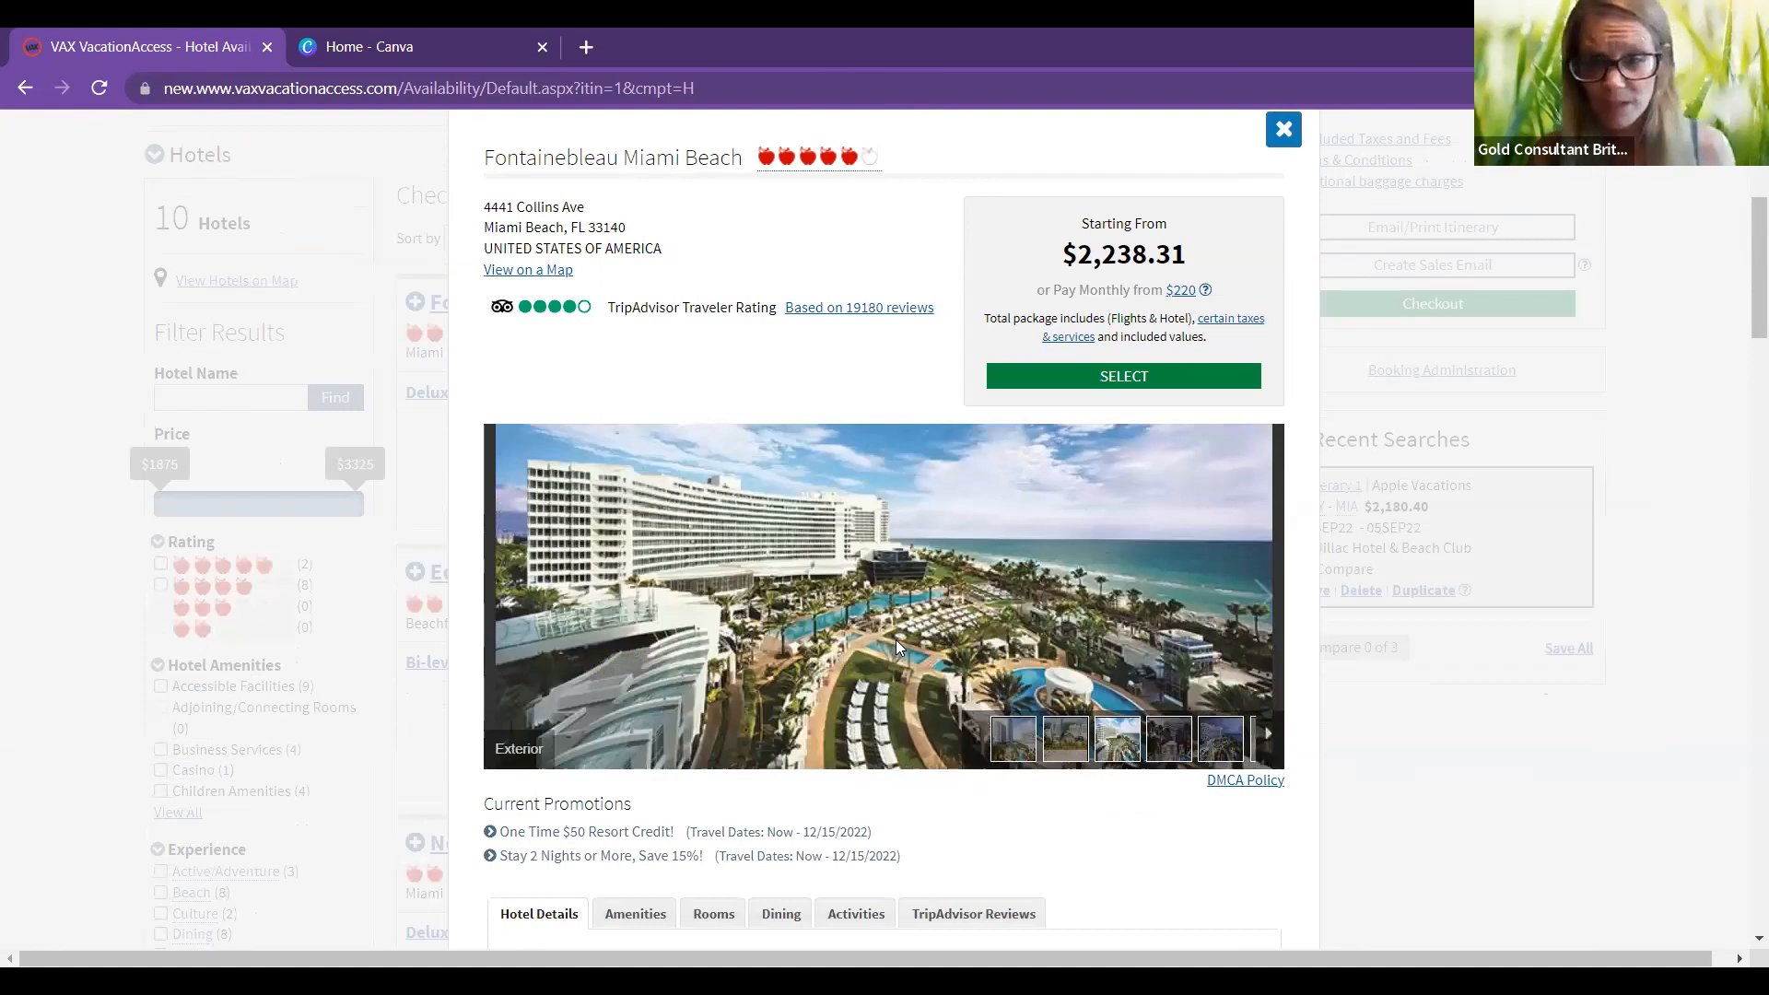
# Step: Save the Exterior photo to the Saved Pictures folder as 'miami'
pyautogui.rightClick(896, 640)
pyautogui.press('v')
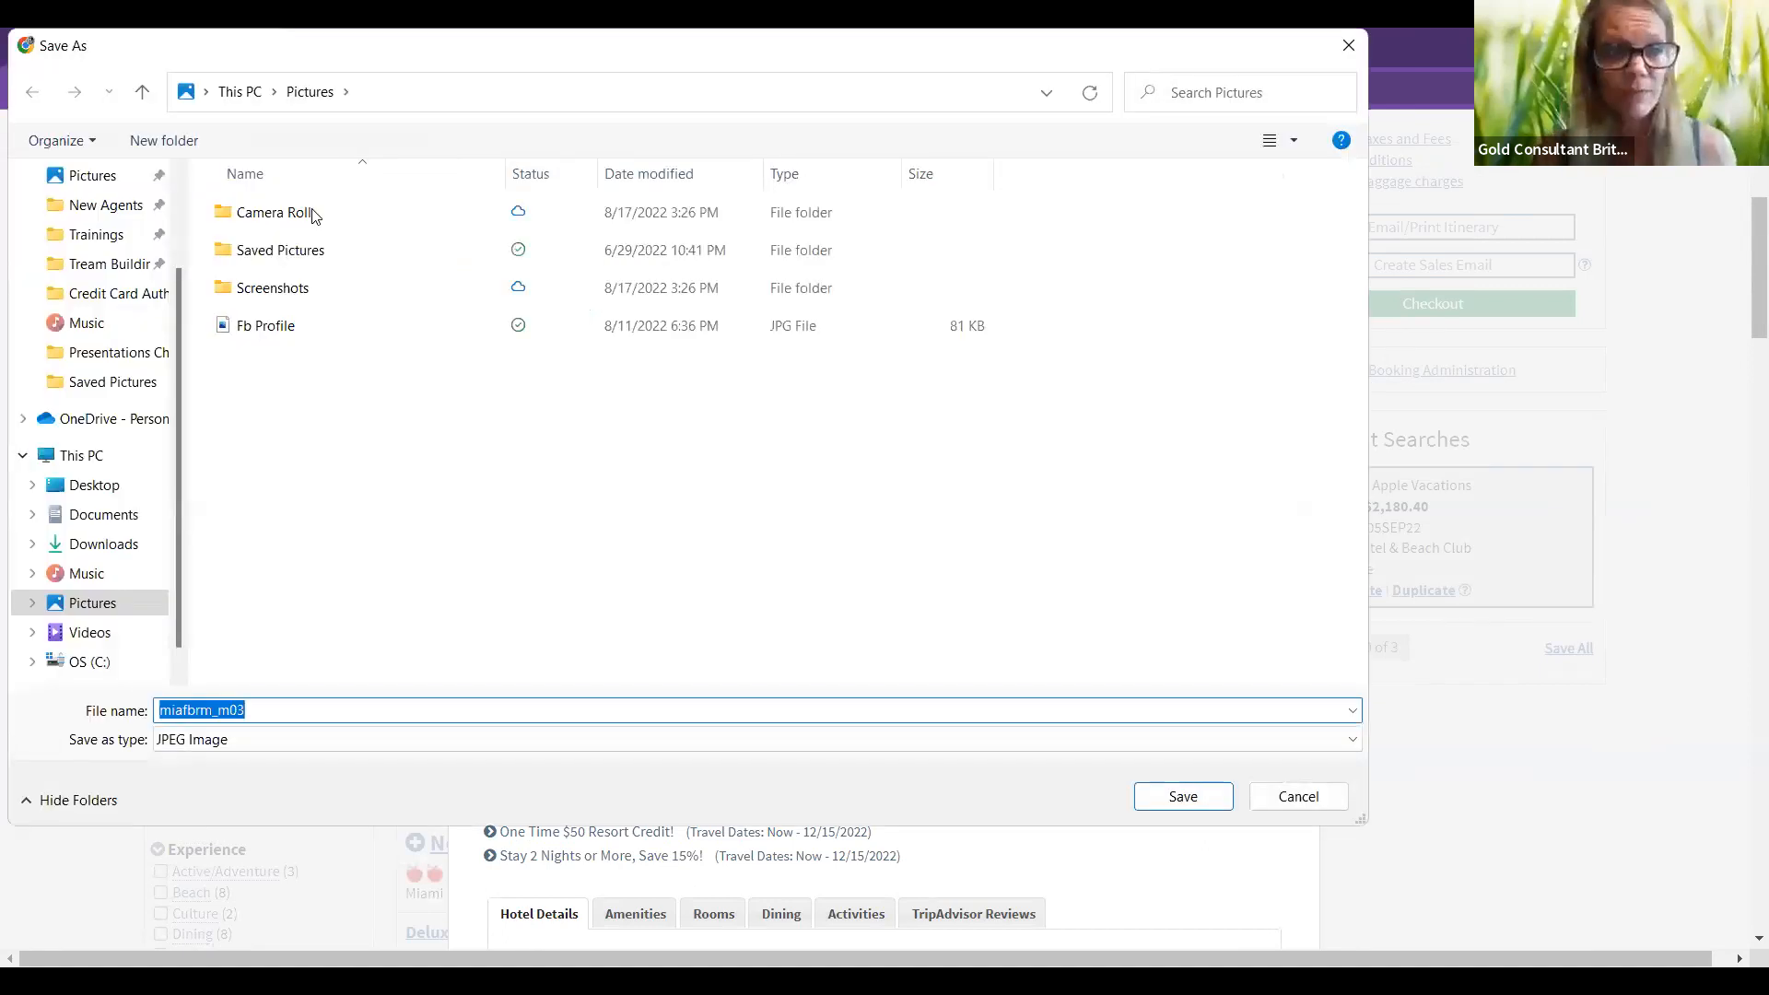
pyautogui.click(301, 256)
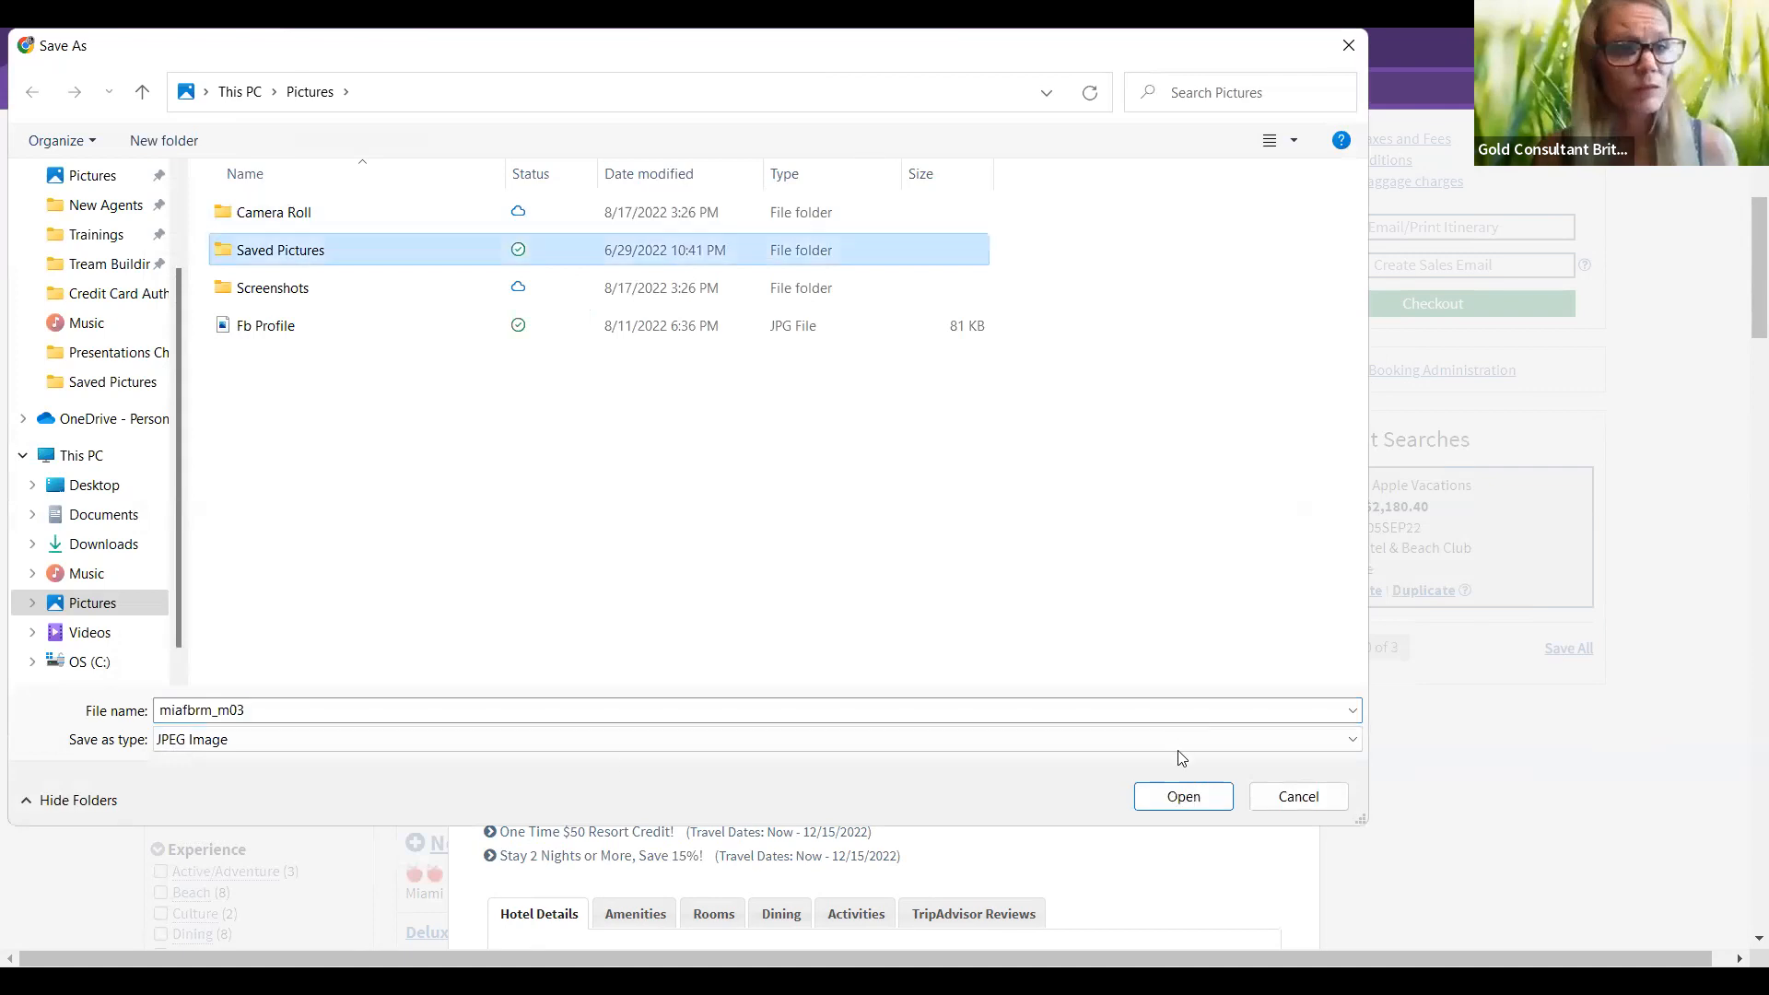
pyautogui.doubleClick(277, 702)
pyautogui.press('BackSpace')
pyautogui.write('mi')
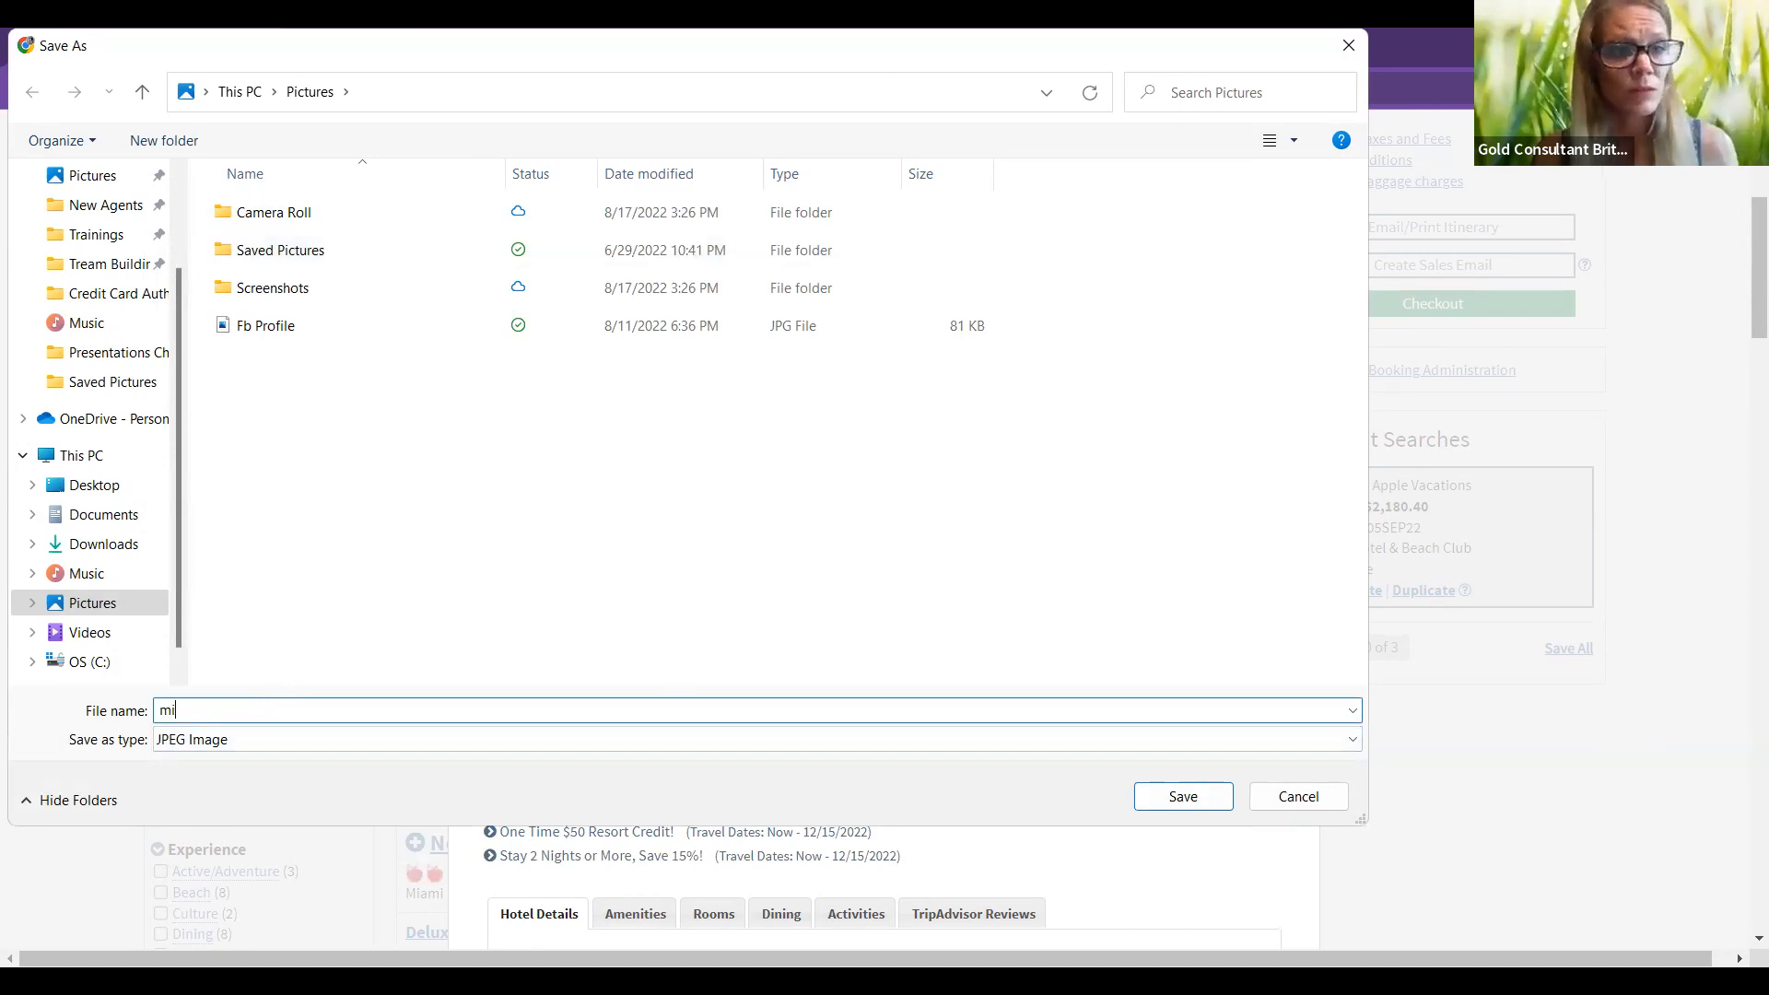
pyautogui.write('a')
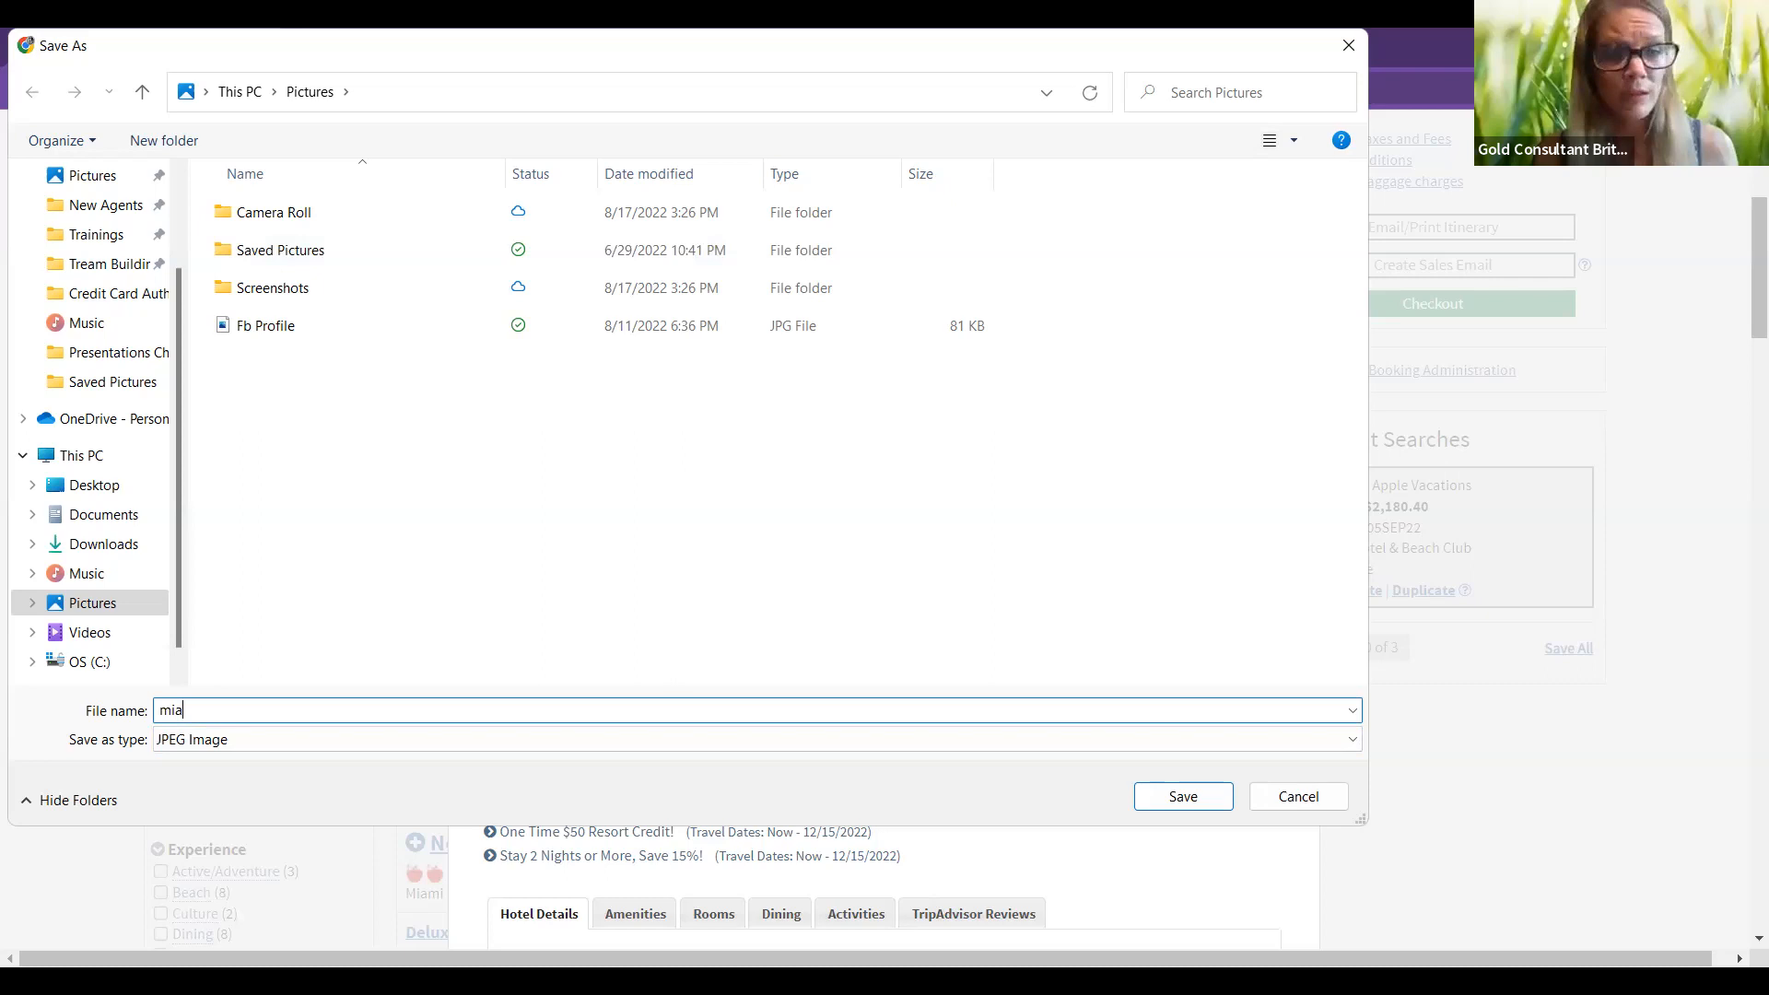
pyautogui.write('mi')
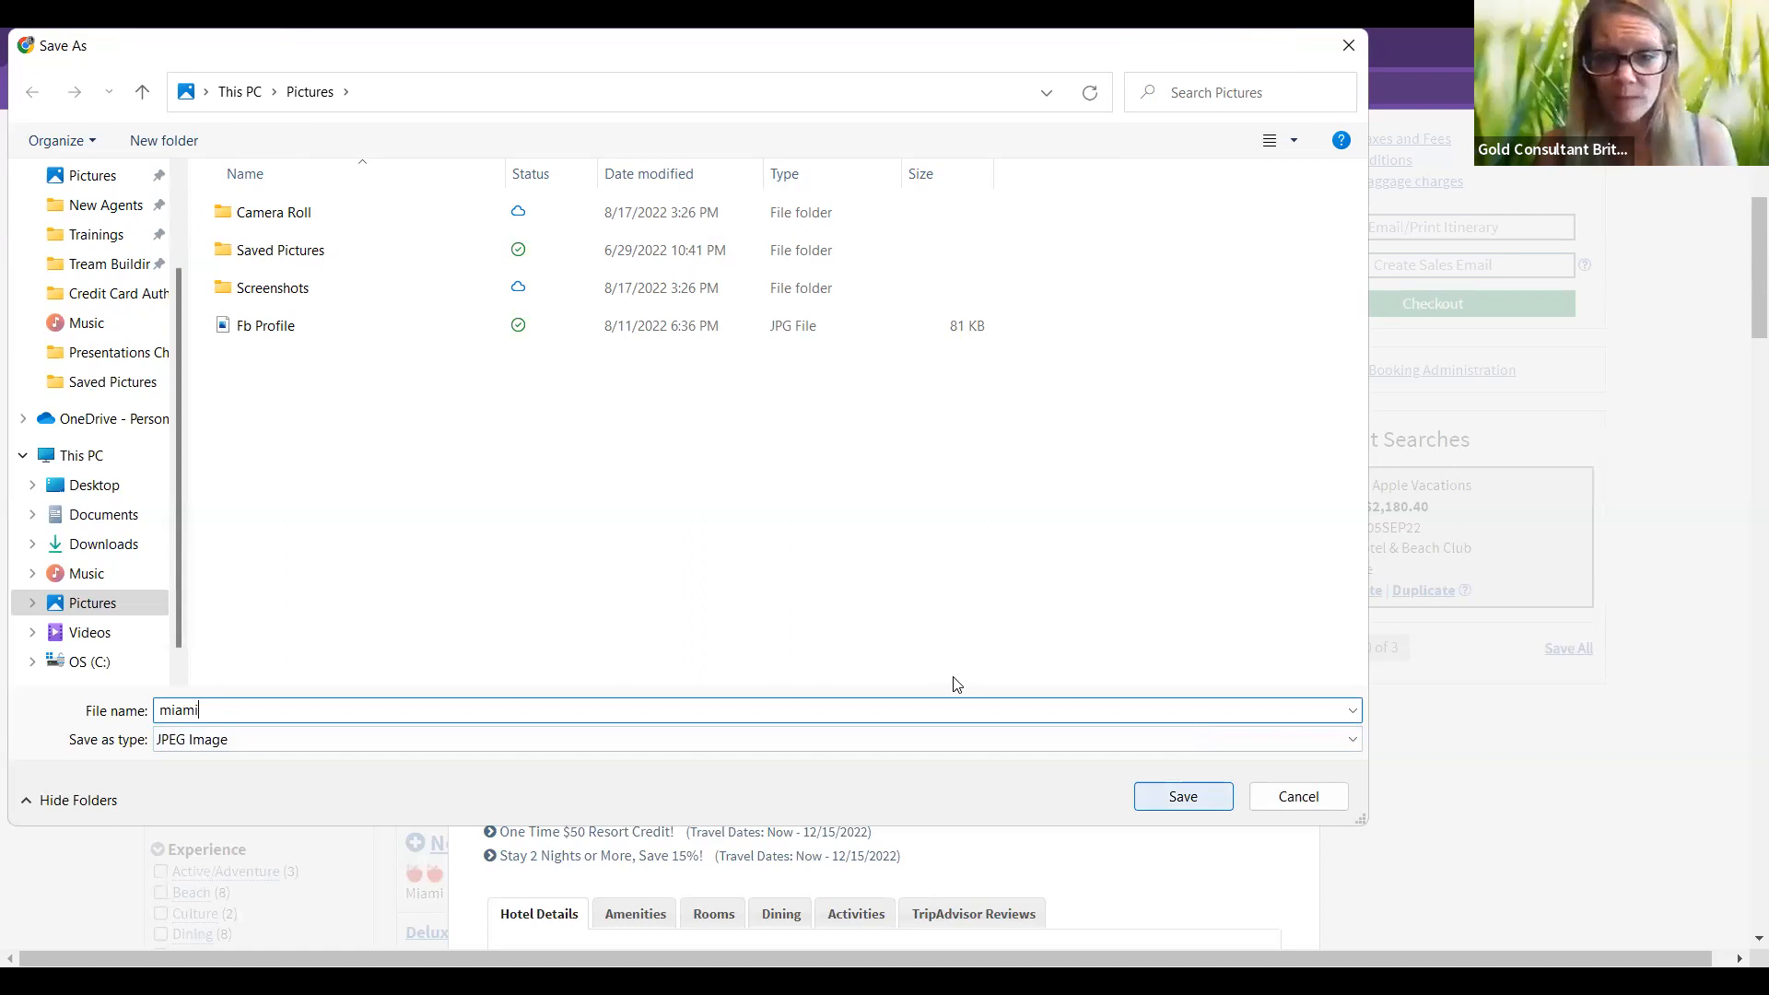
pyautogui.press('Return')
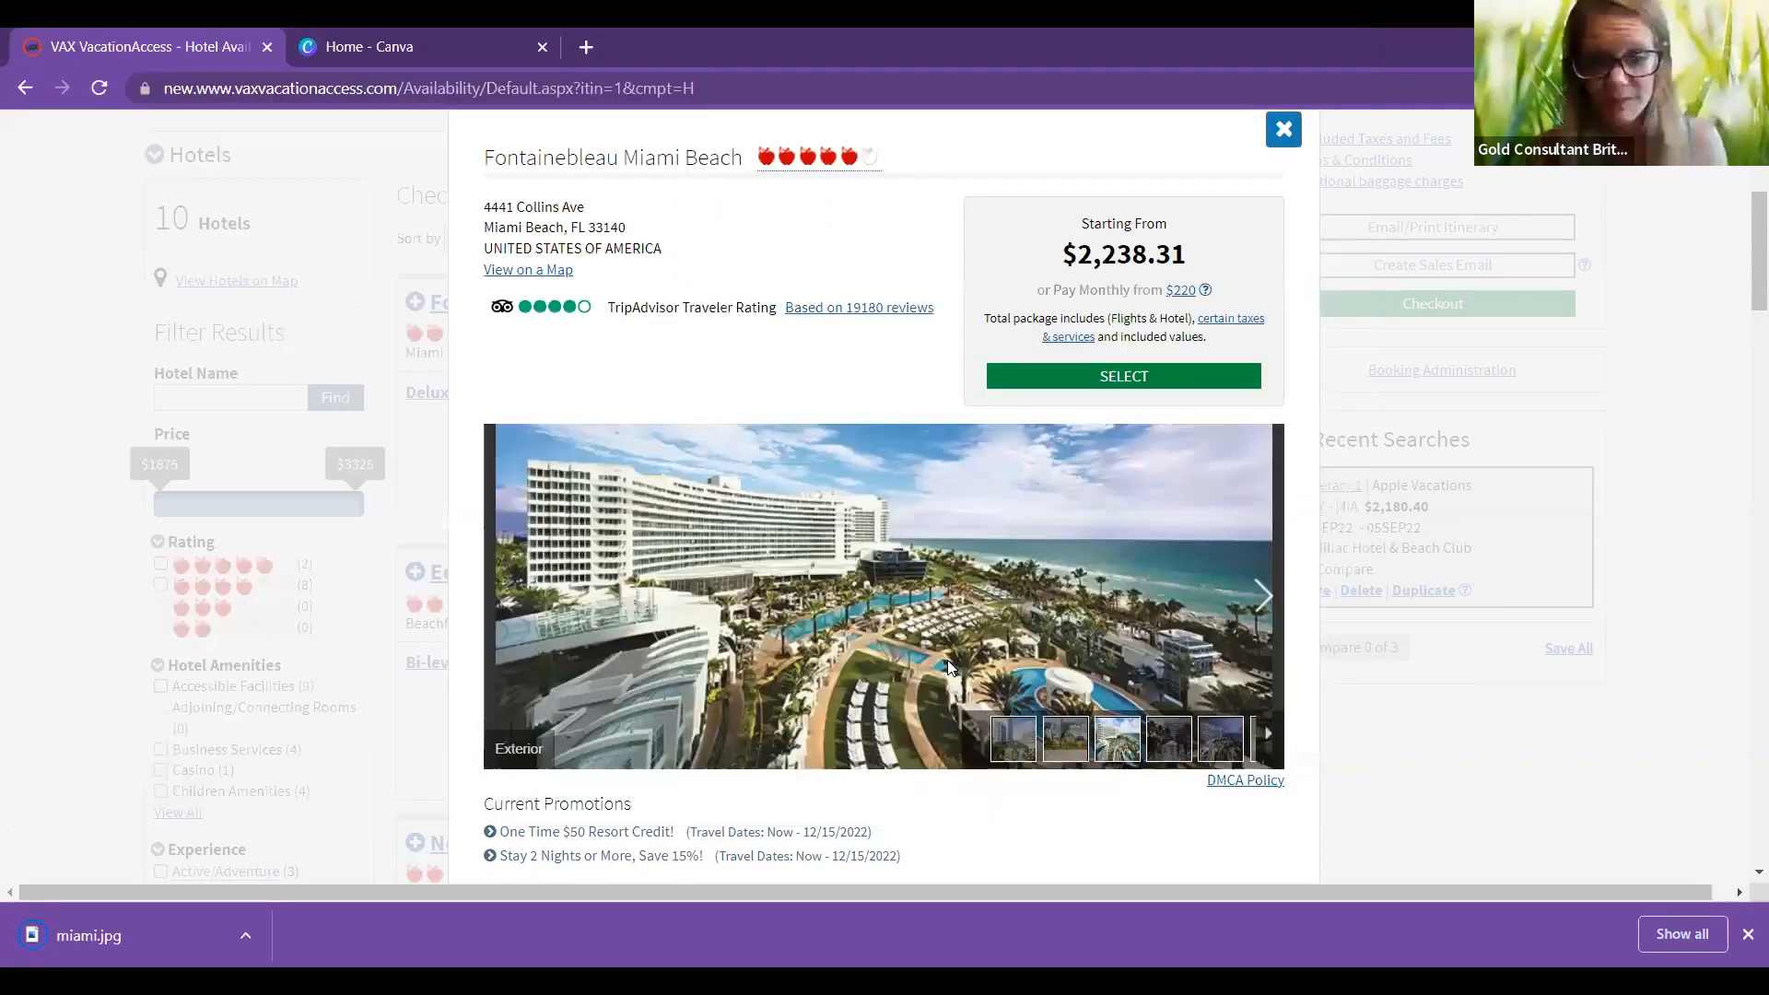
# Step: Save the Island Cabana photo as 'miami island cabana'
pyautogui.rightClick(949, 667)
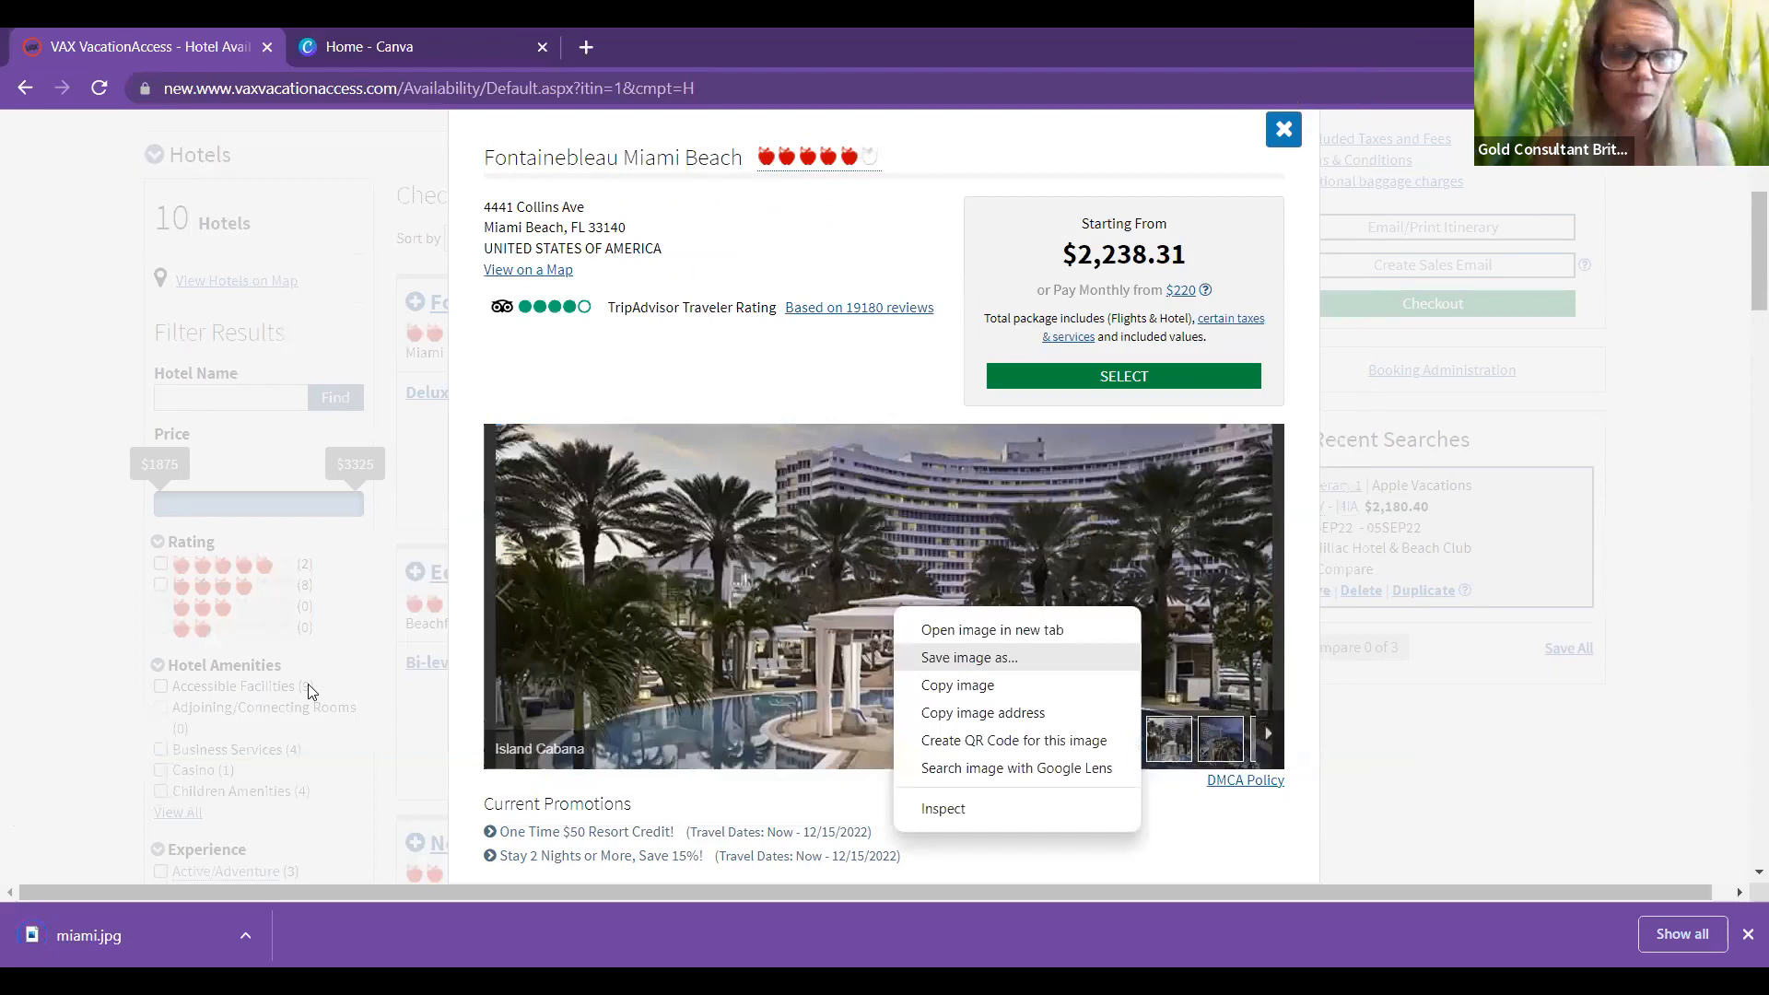
pyautogui.press('Return')
pyautogui.press('BackSpace')
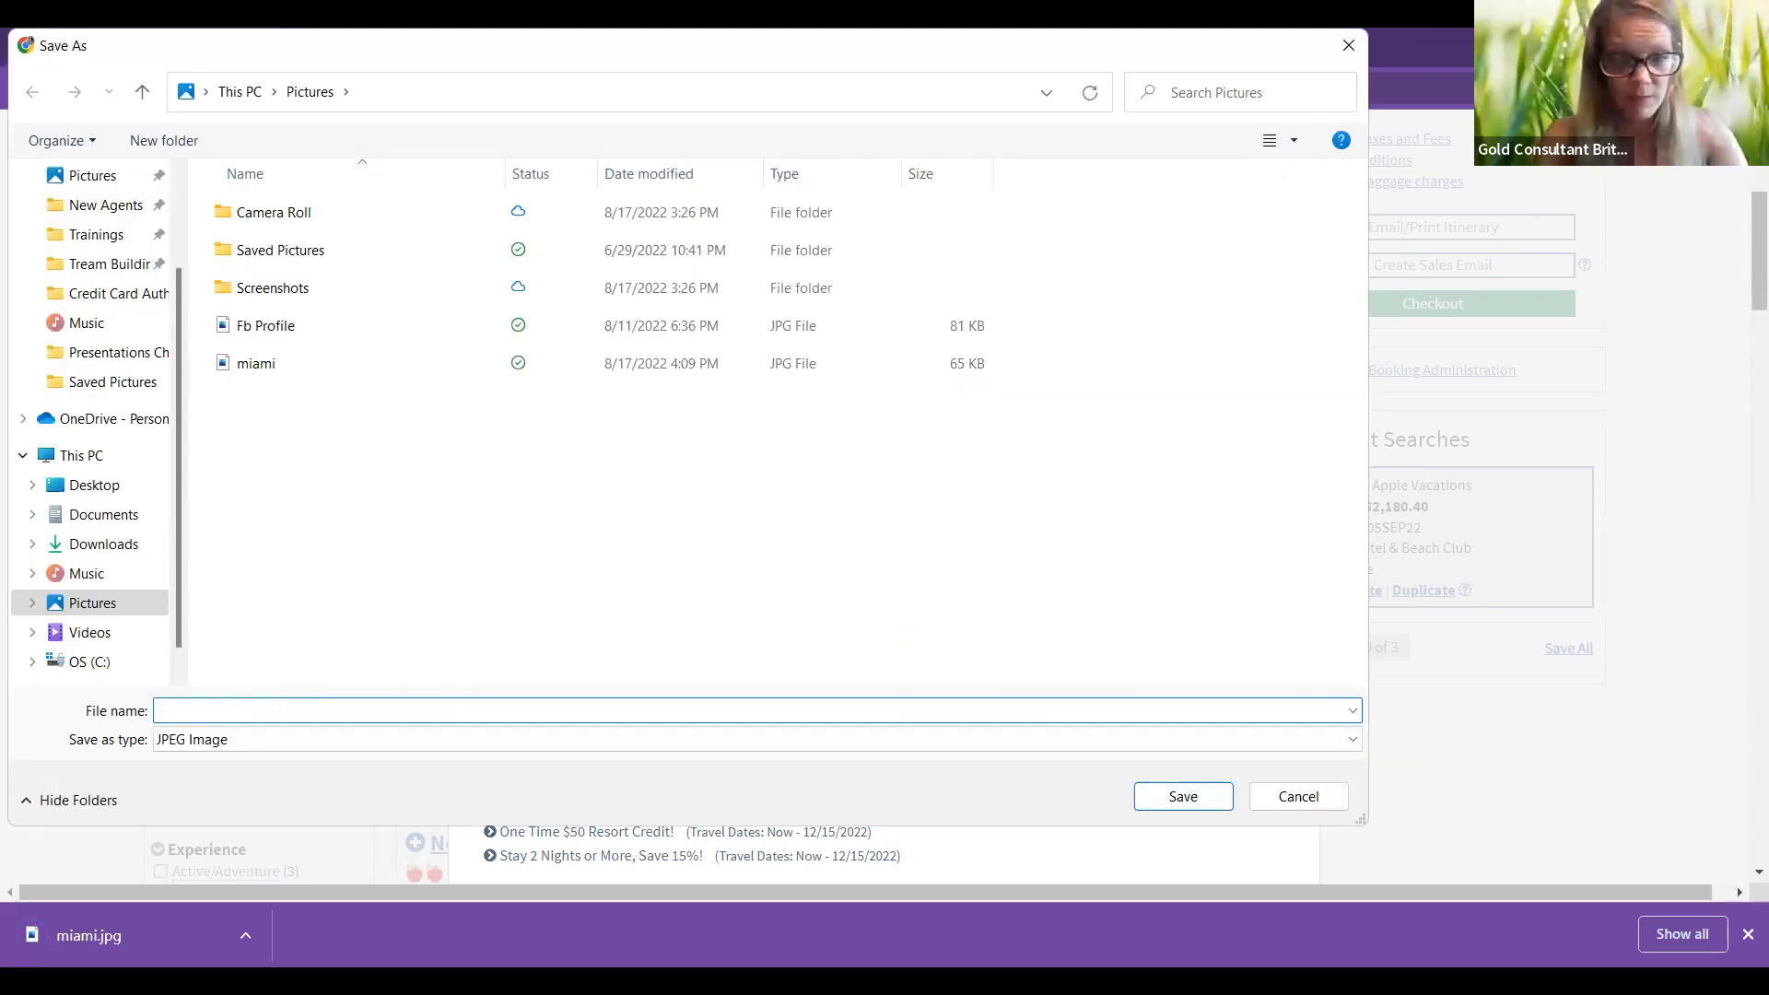
pyautogui.write('miami island caba')
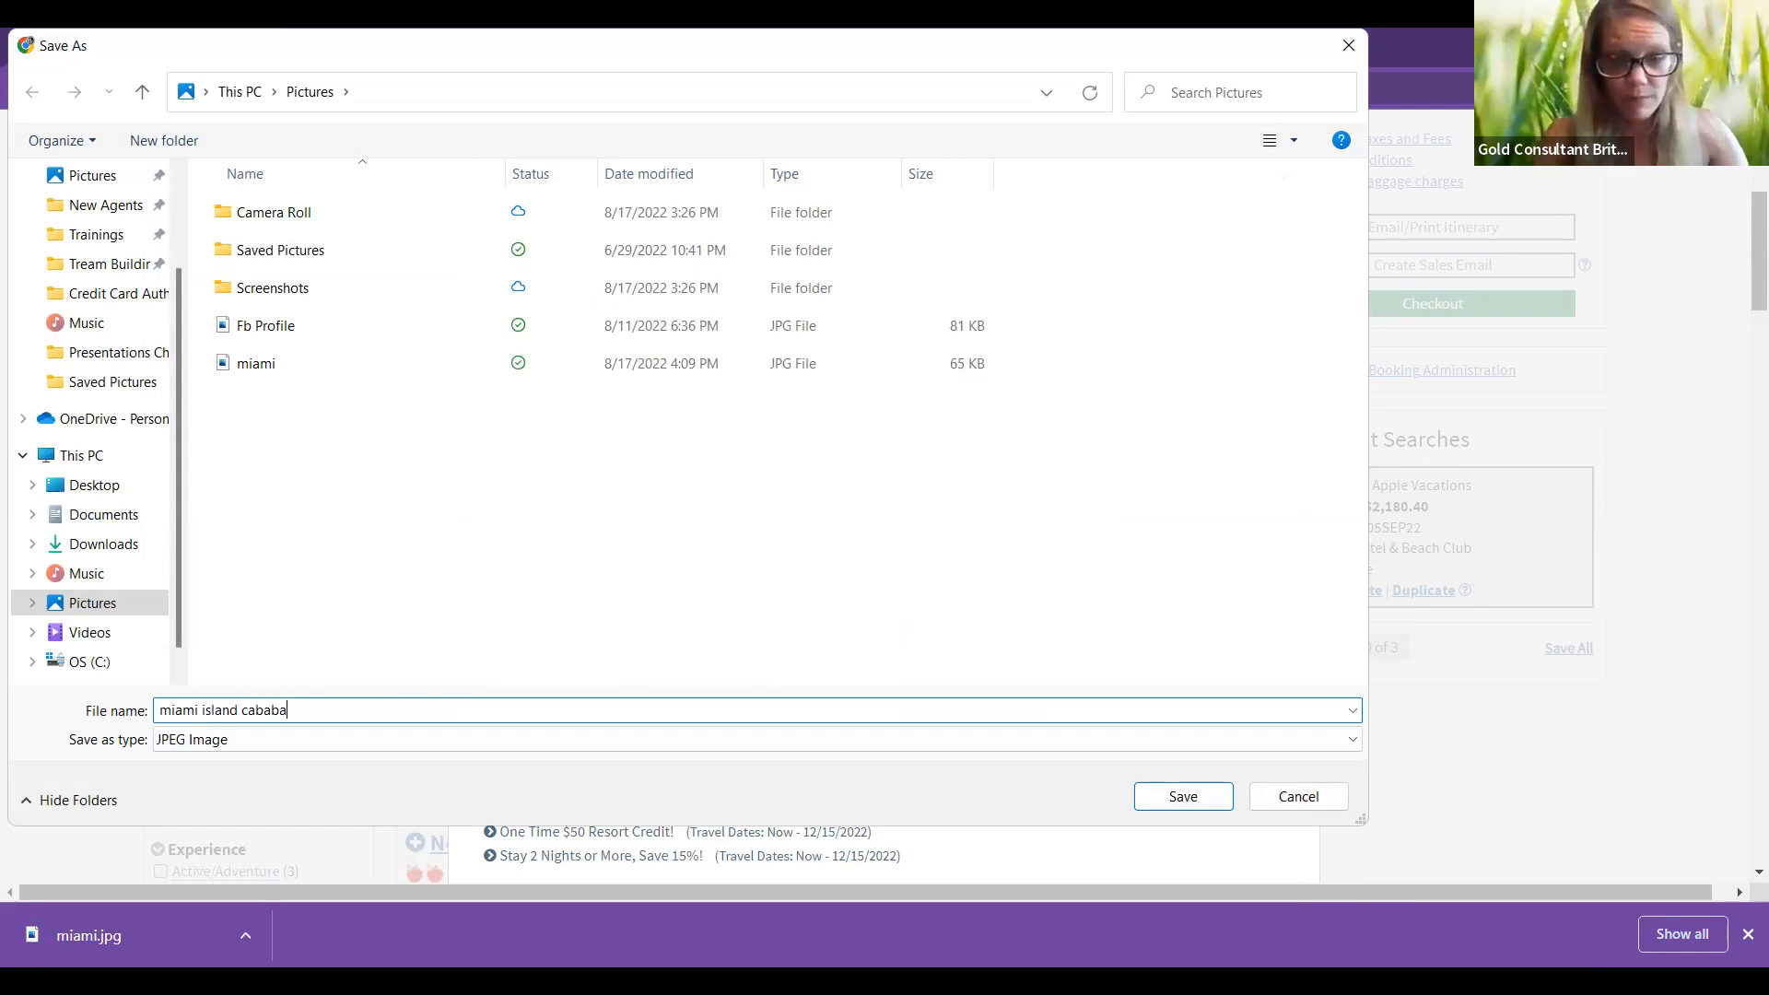
pyautogui.write('na')
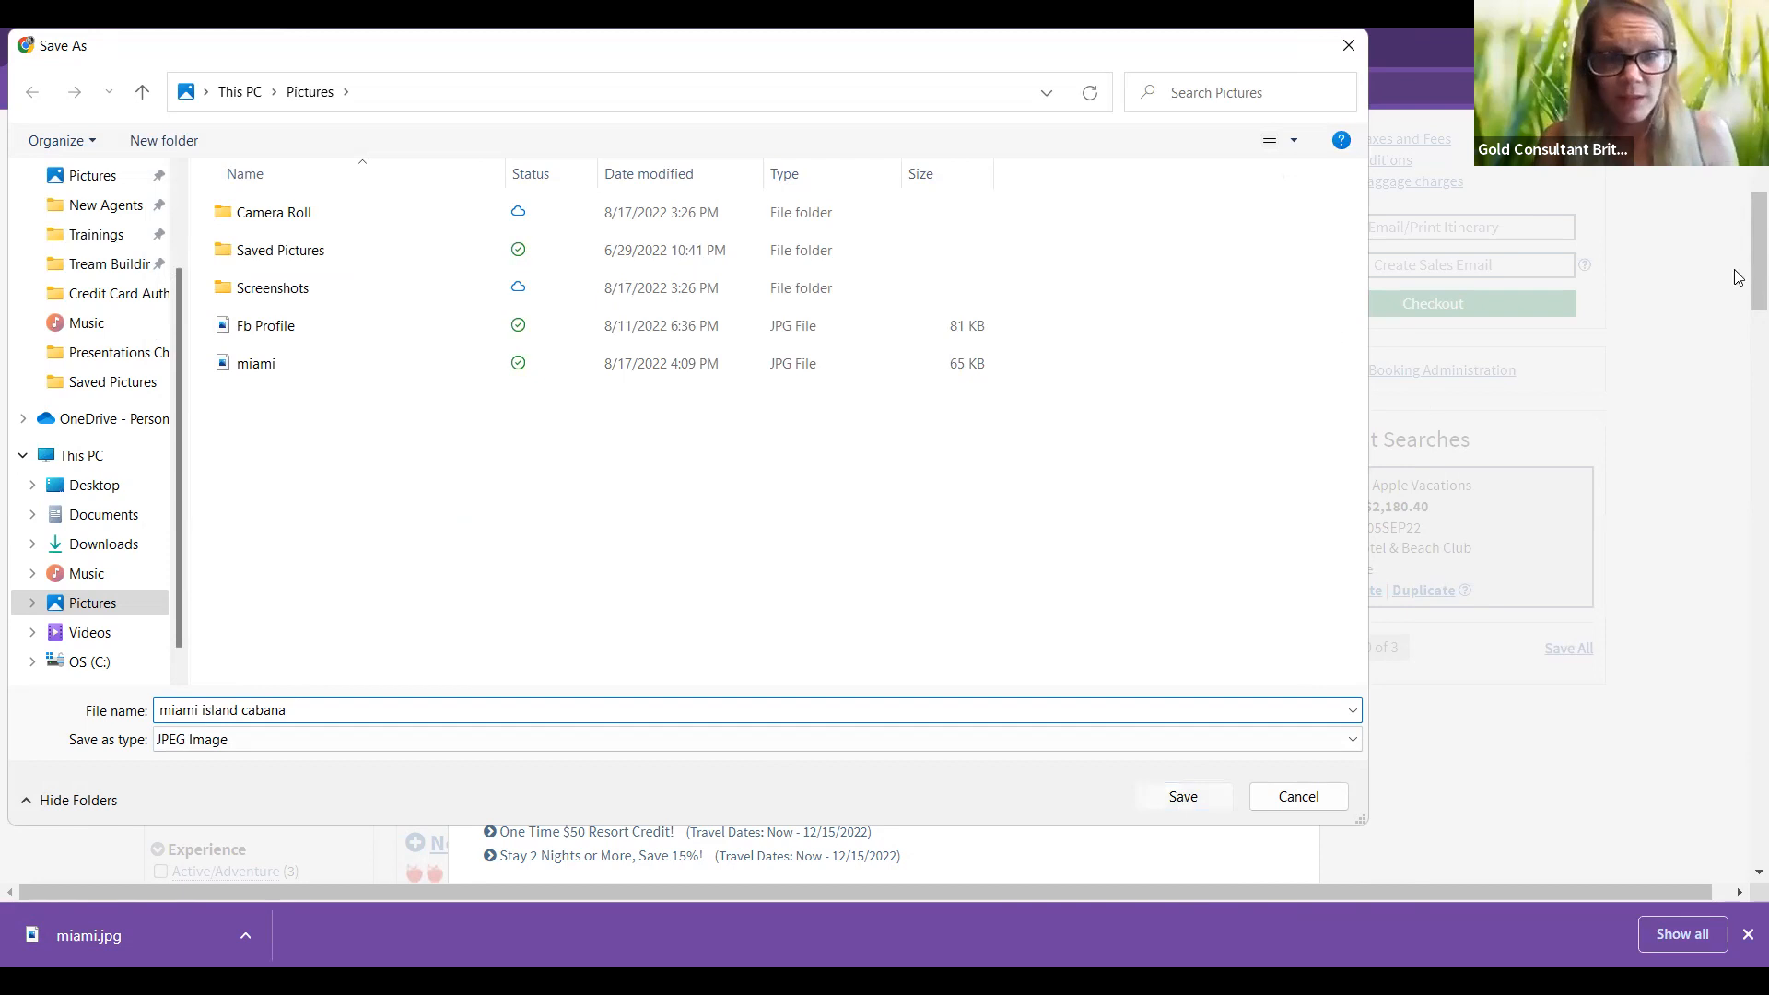
pyautogui.press('Return')
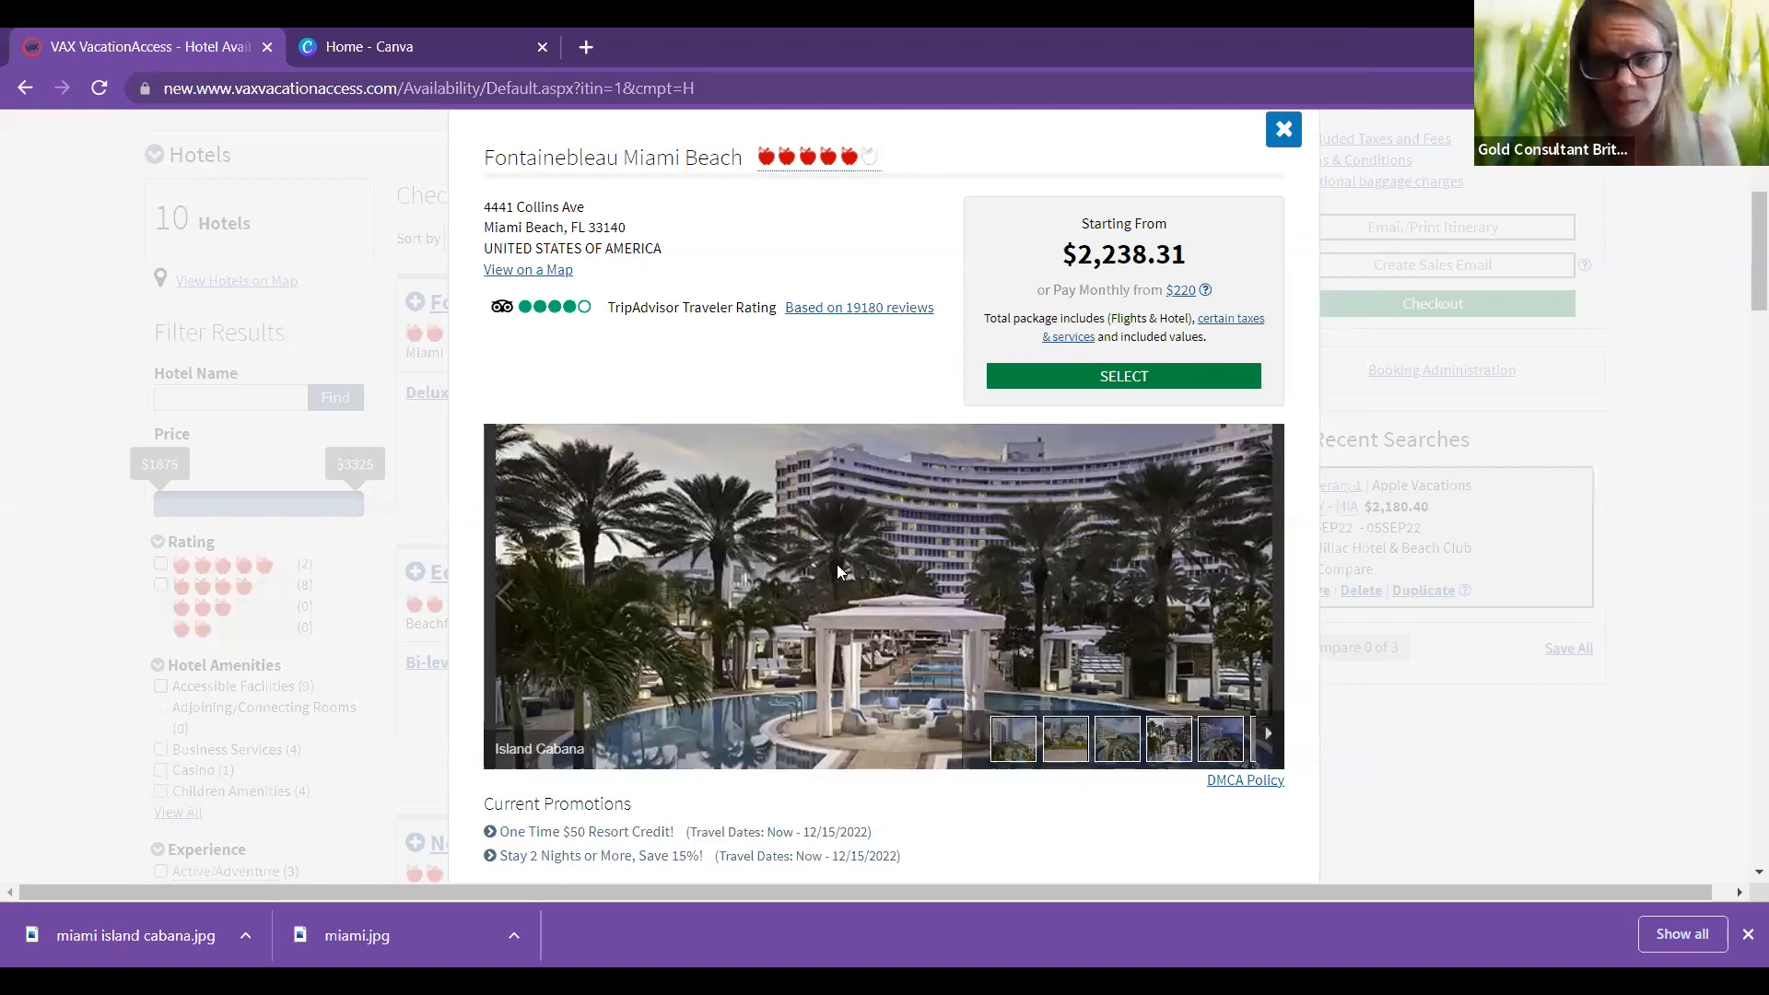
# Step: Save the night exterior photo as 'miami at night'
pyautogui.scroll(-1, 879, 593)
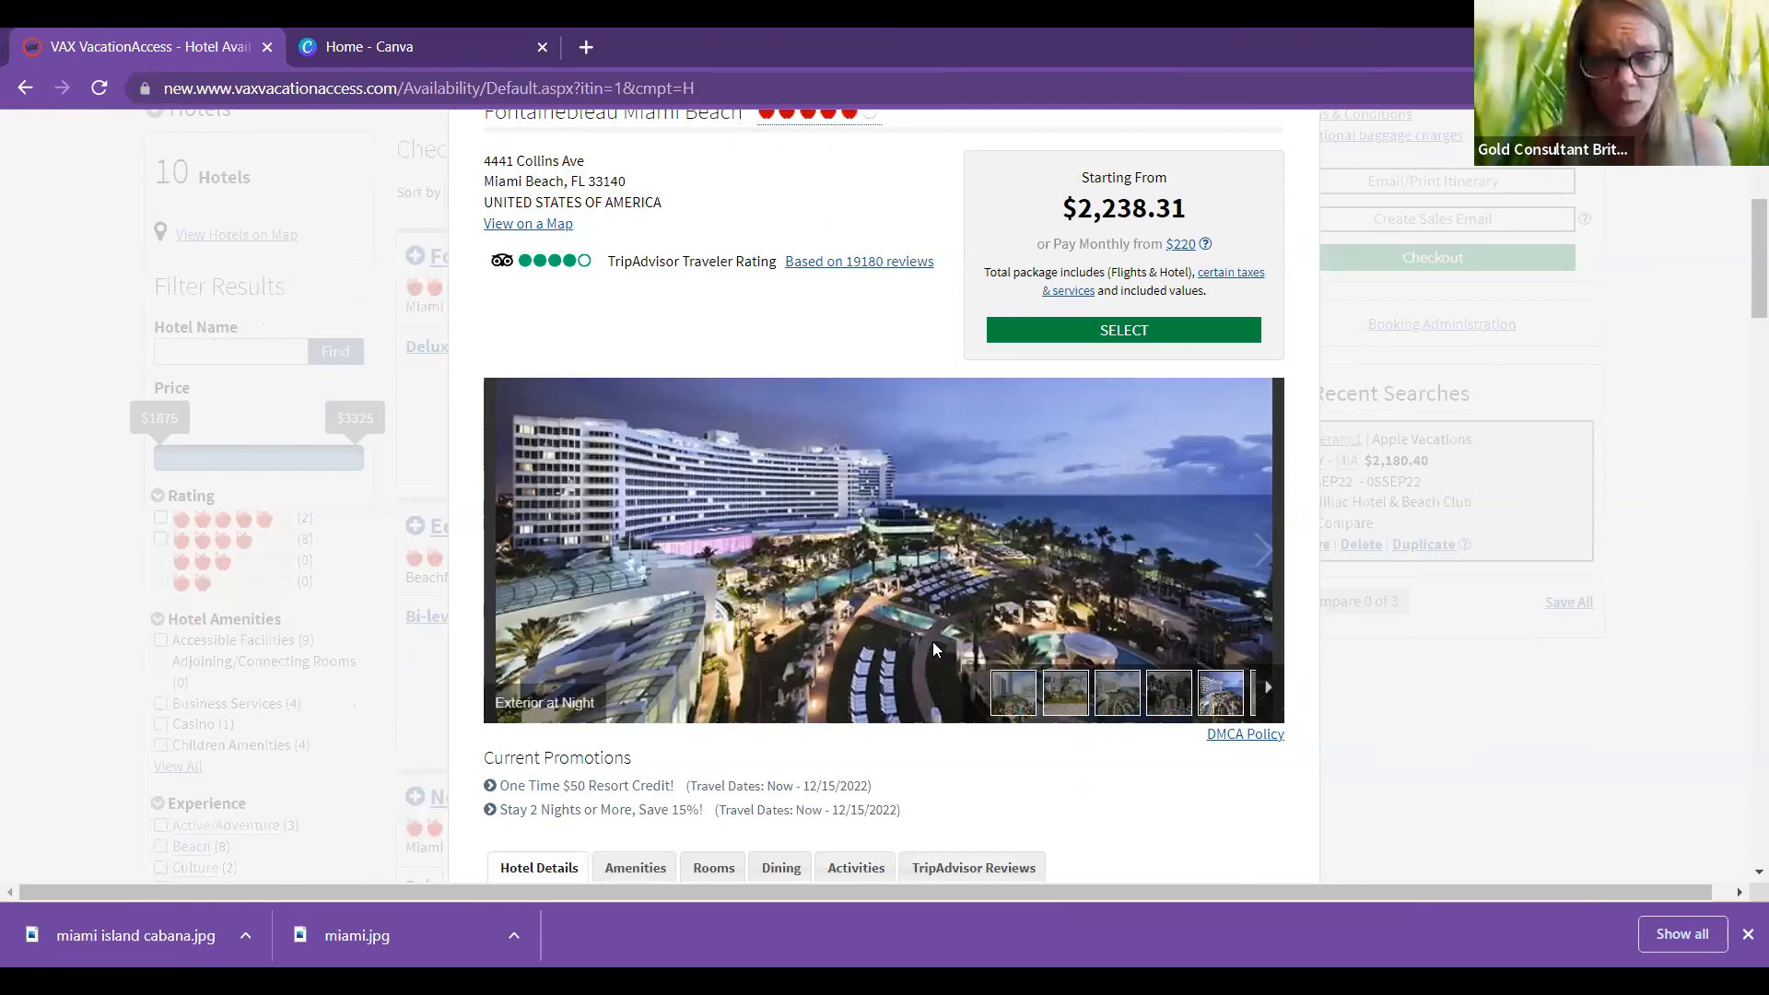
pyautogui.rightClick(886, 598)
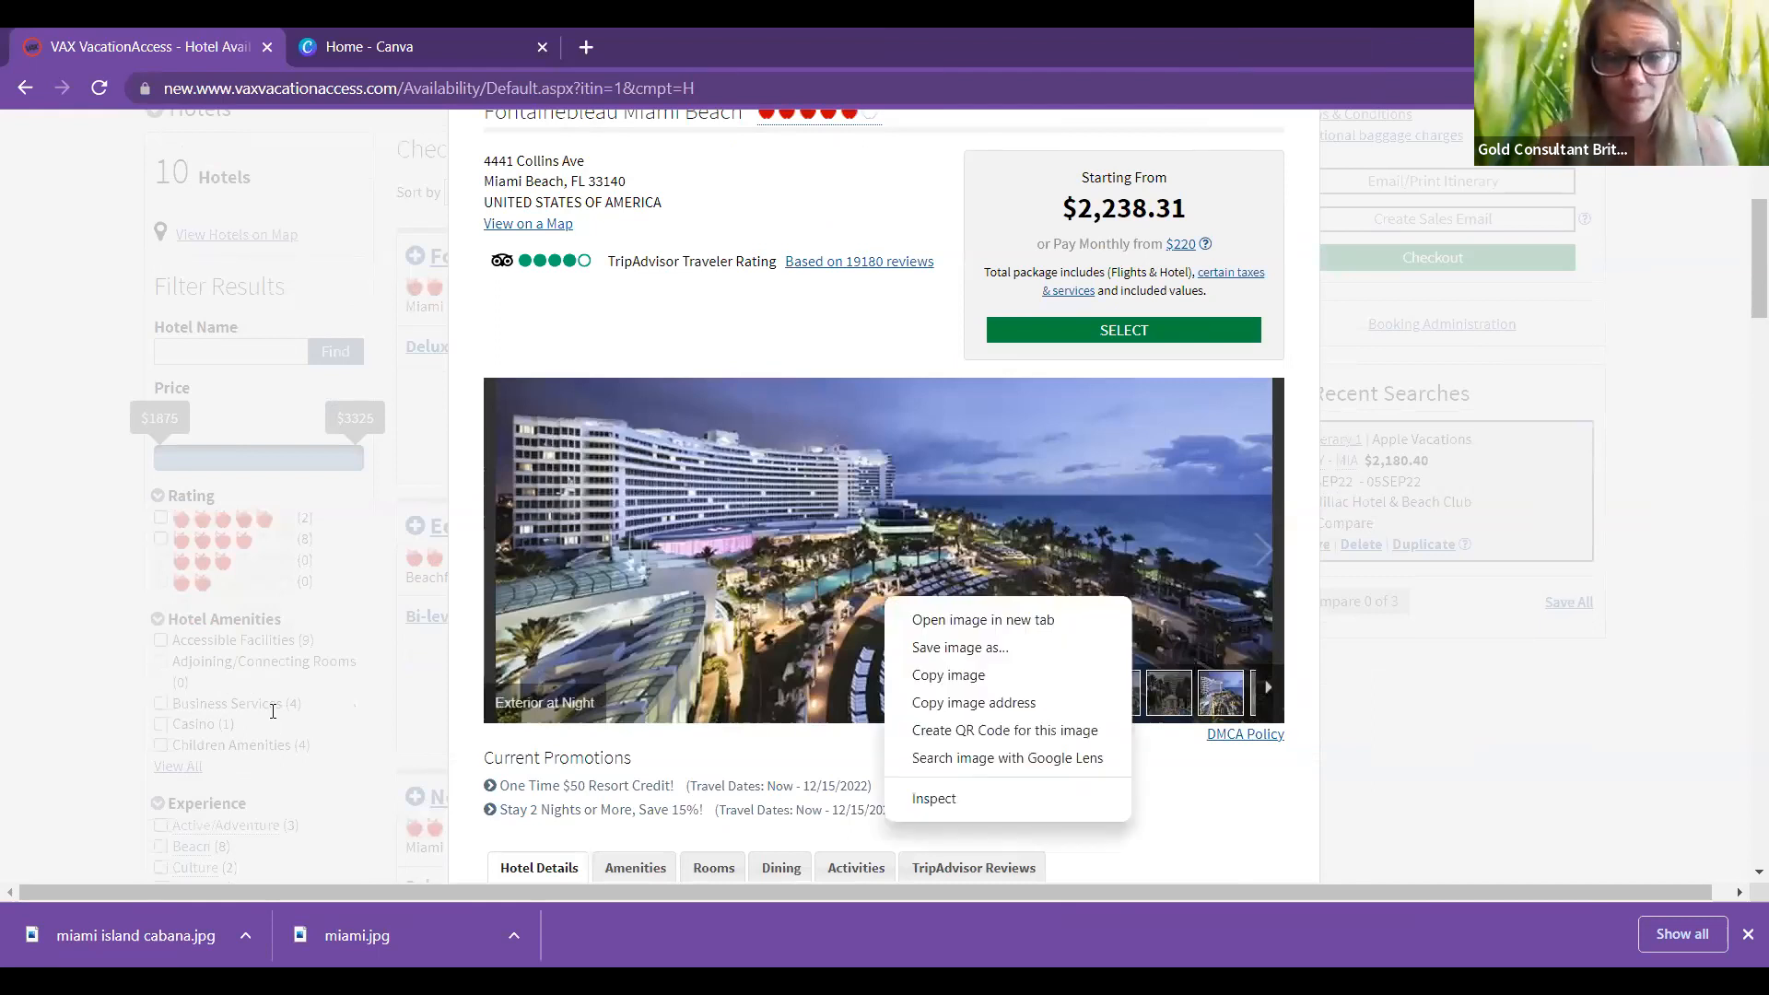
pyautogui.press('Escape')
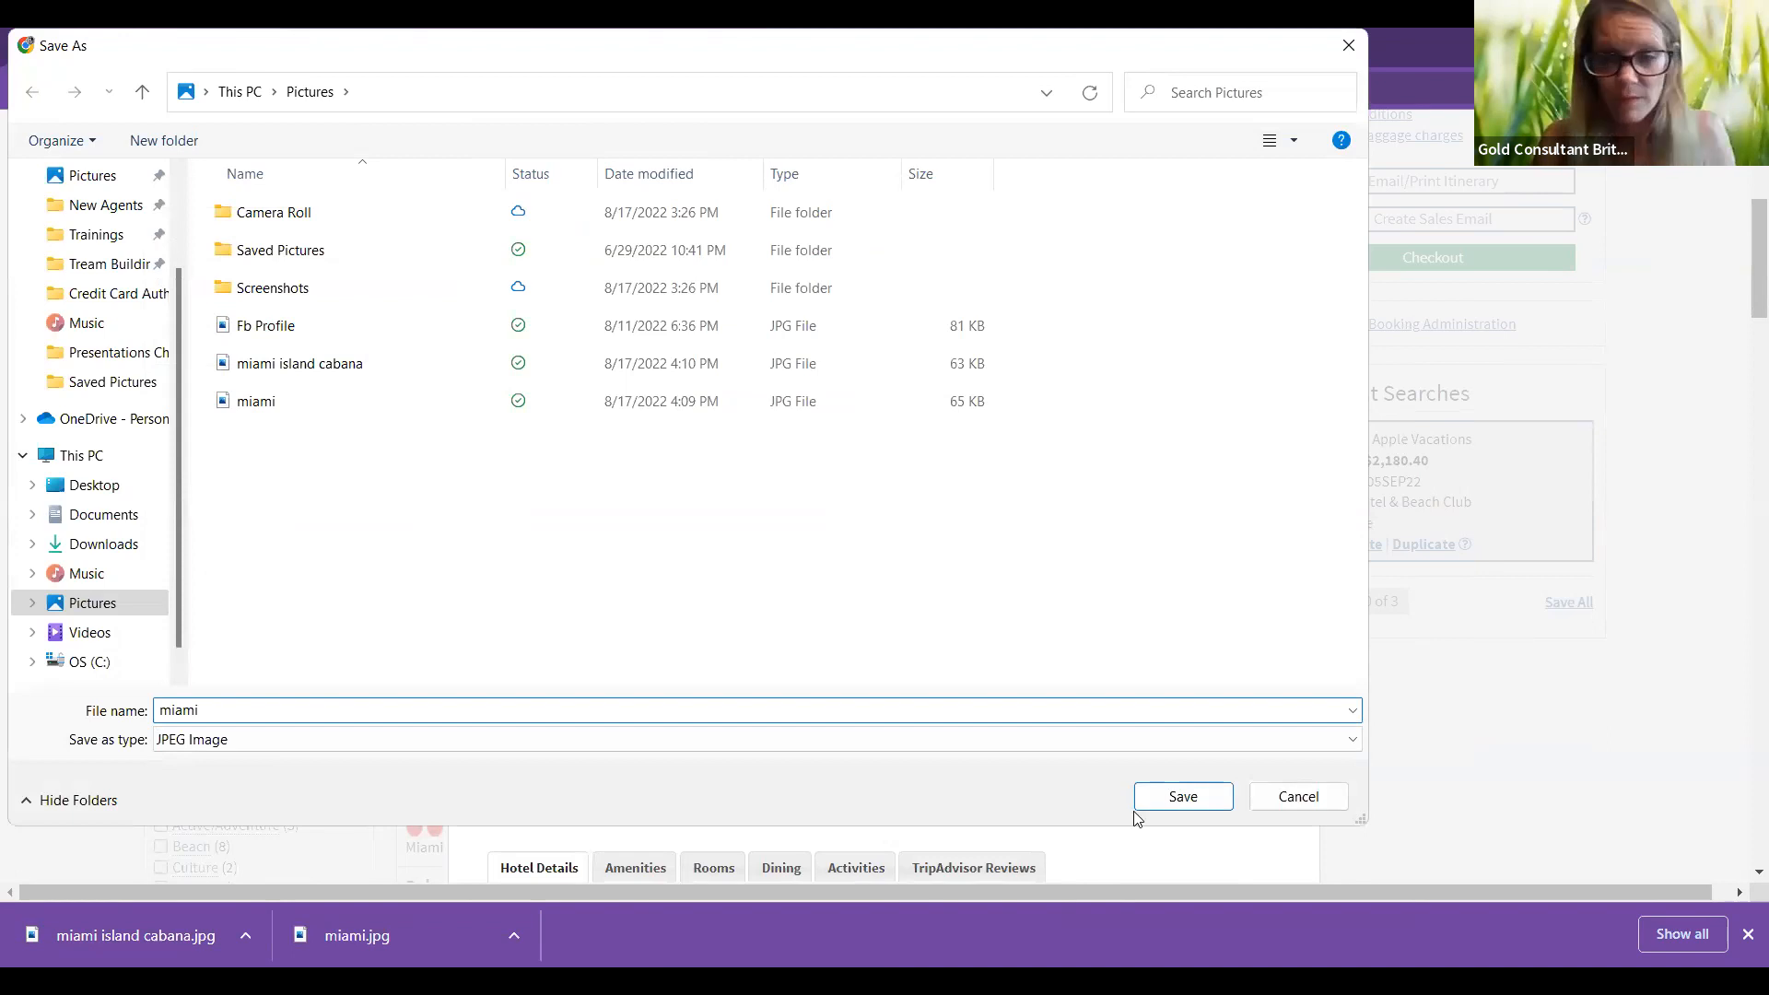
pyautogui.click(1231, 706)
pyautogui.write('at night')
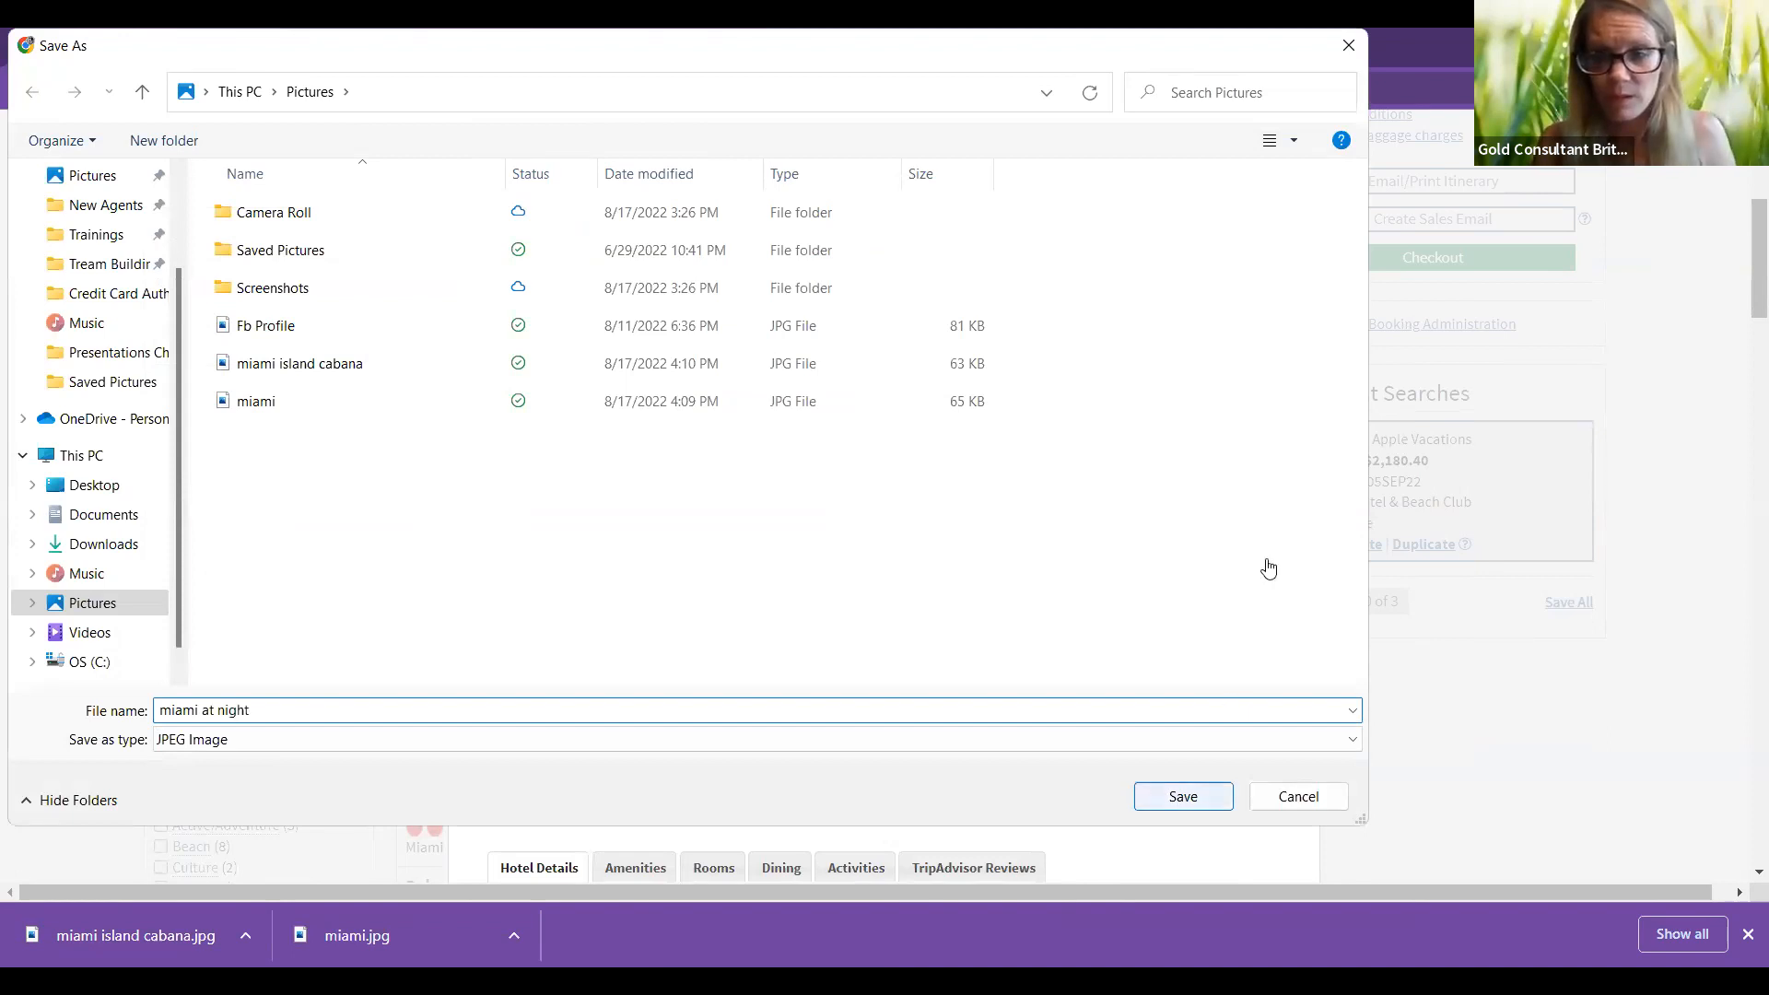
pyautogui.press('Return')
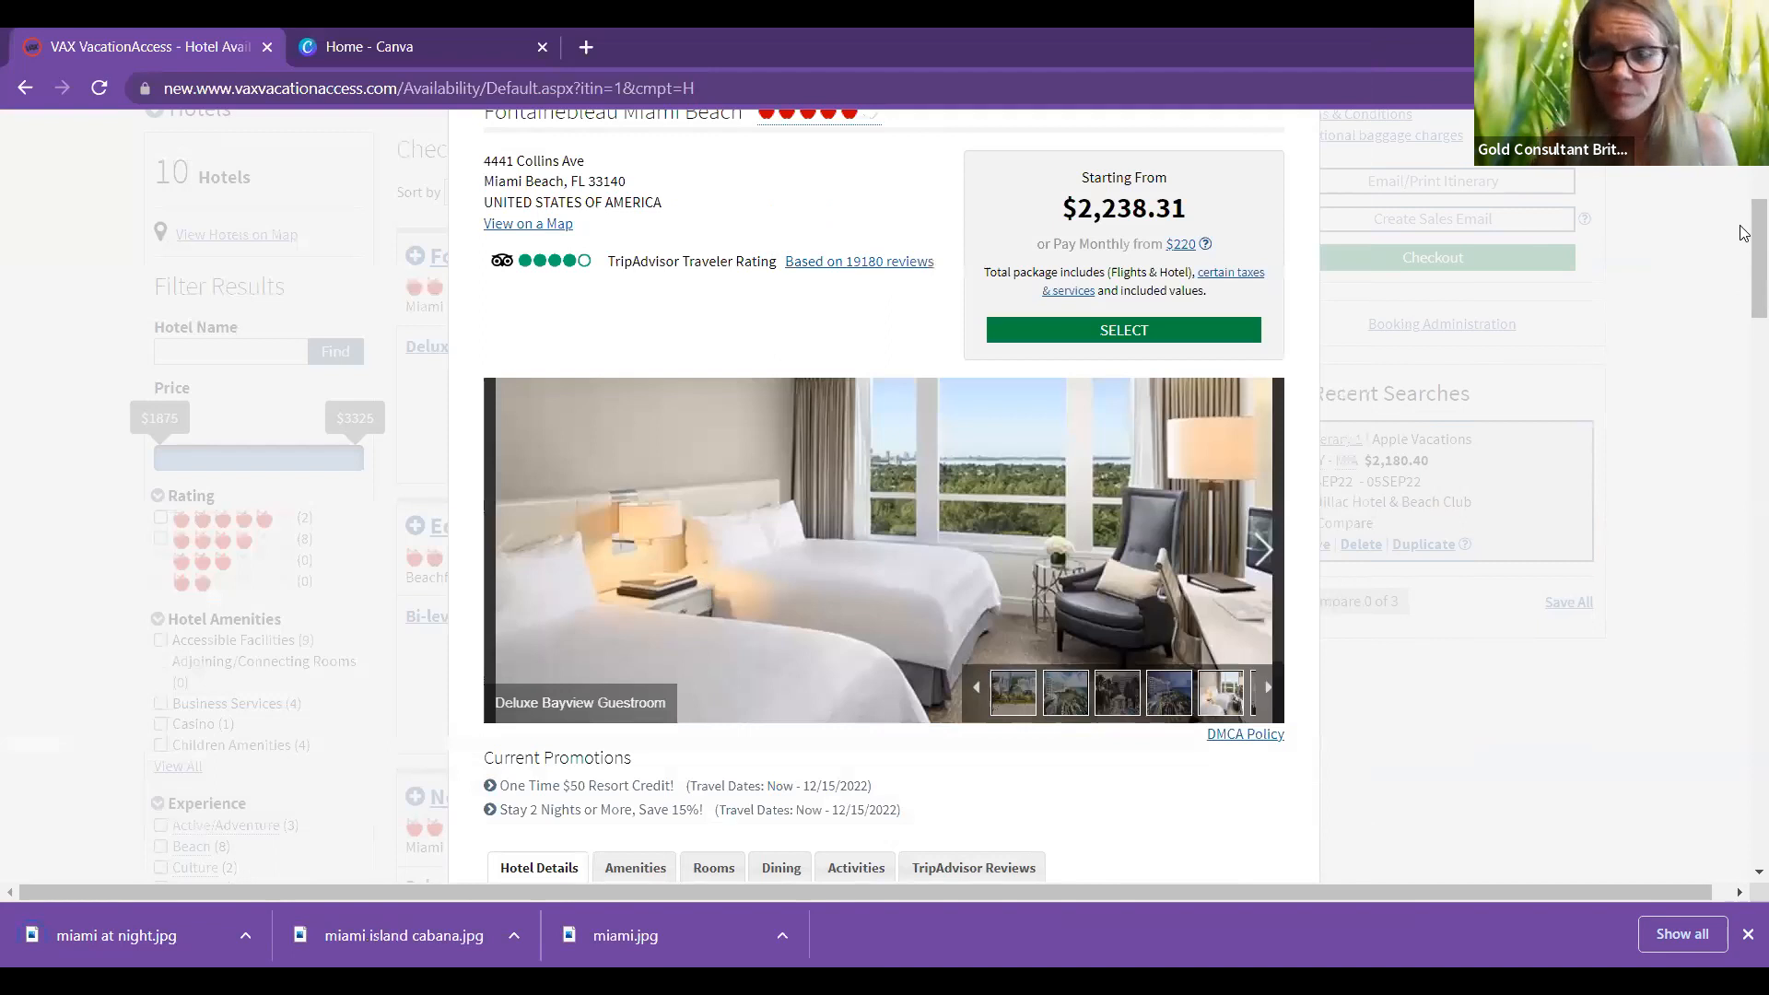
# Step: Pick the Tresor Bayview Junior Suite at +$422.96 from Fontainebleau's available rooms list
pyautogui.scroll(-3, 1744, 265)
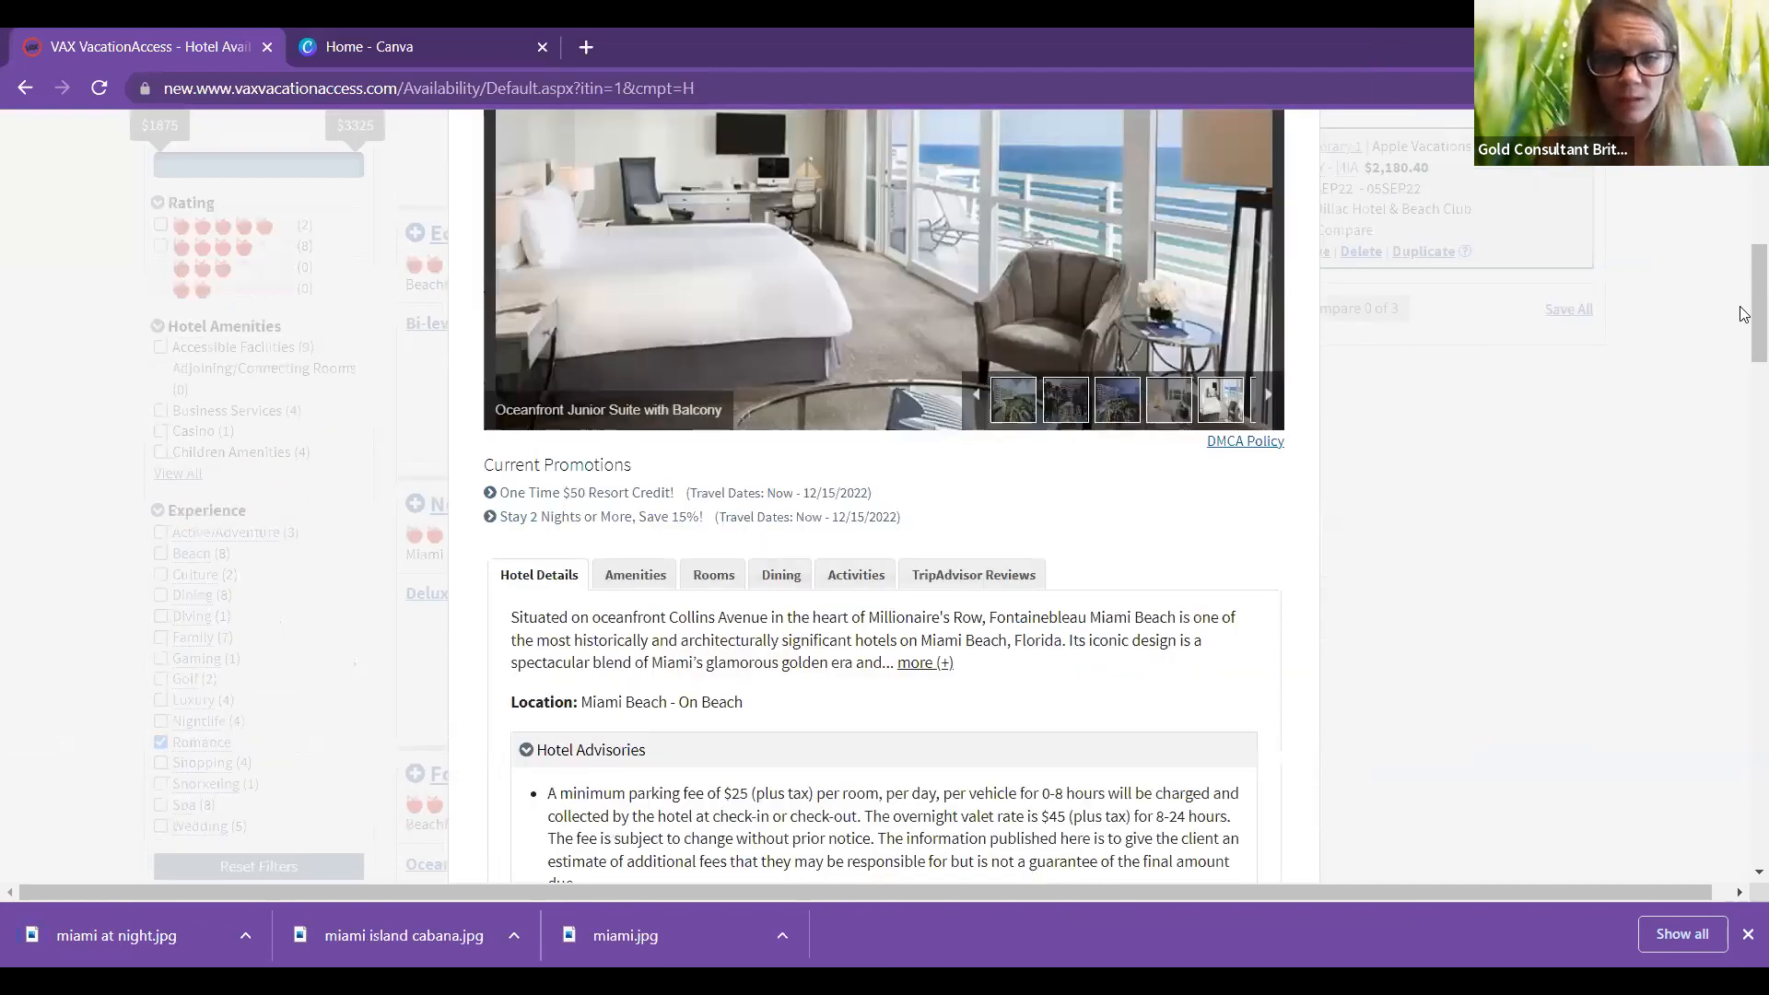
pyautogui.scroll(-6, 1745, 323)
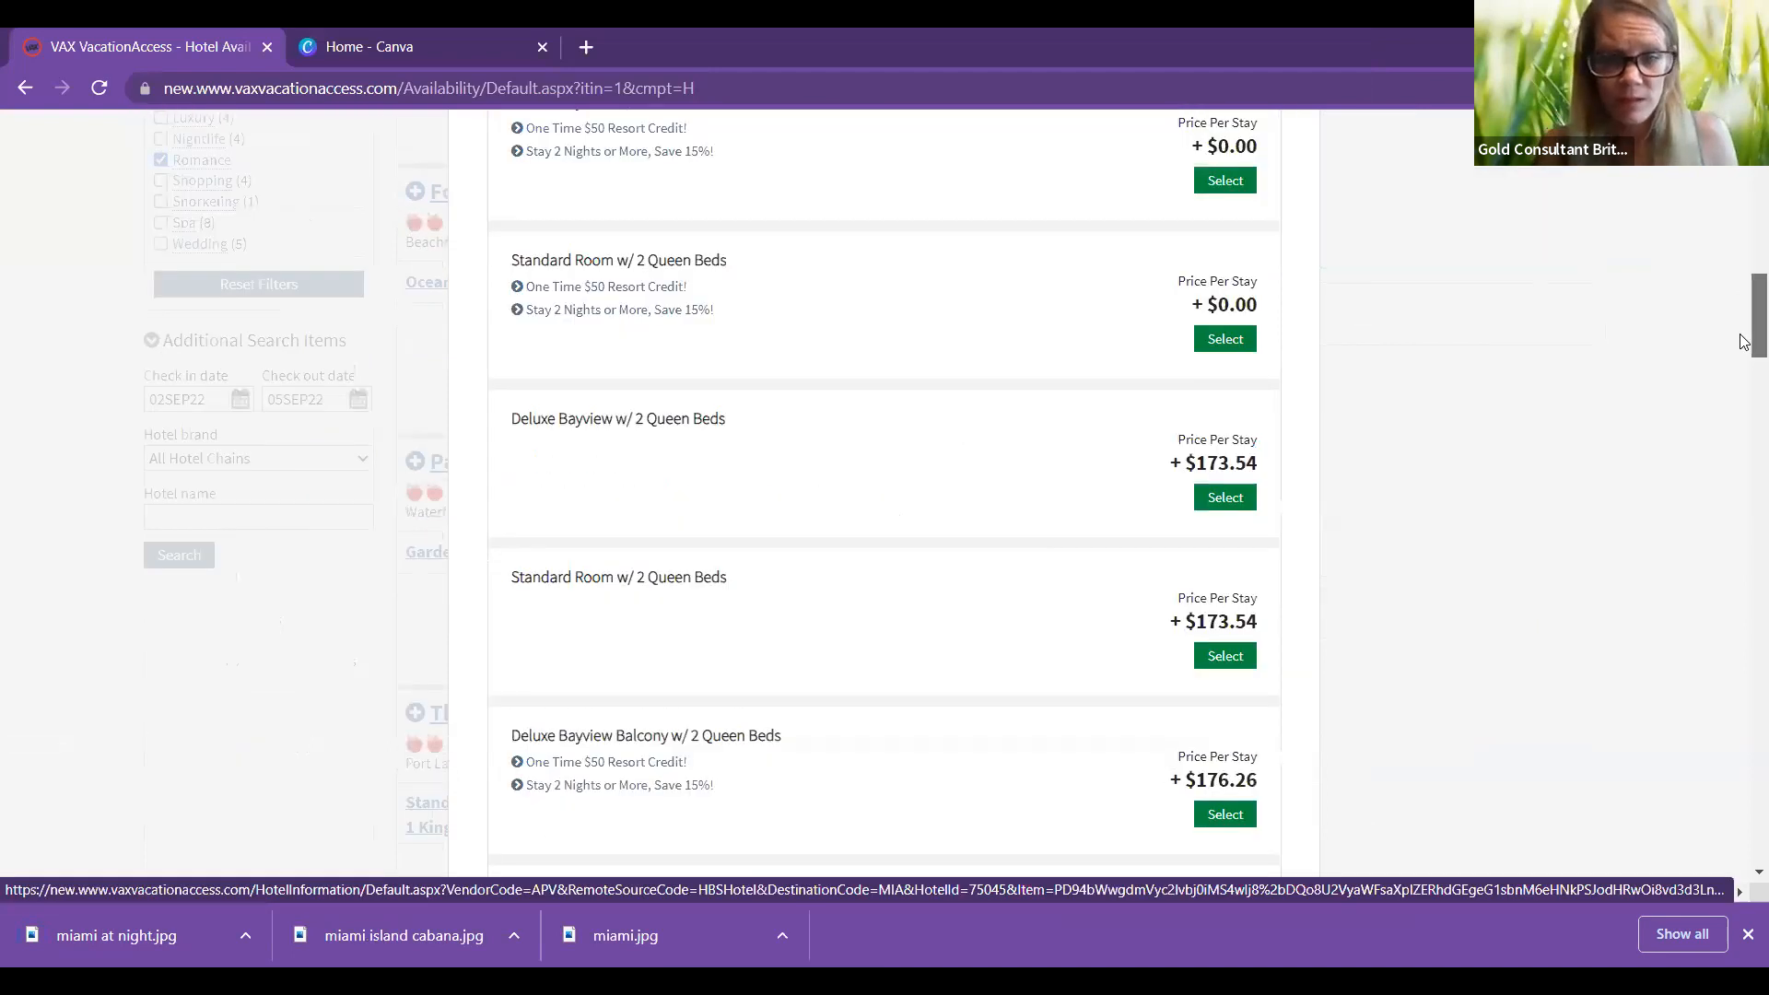
pyautogui.scroll(-2, 1745, 355)
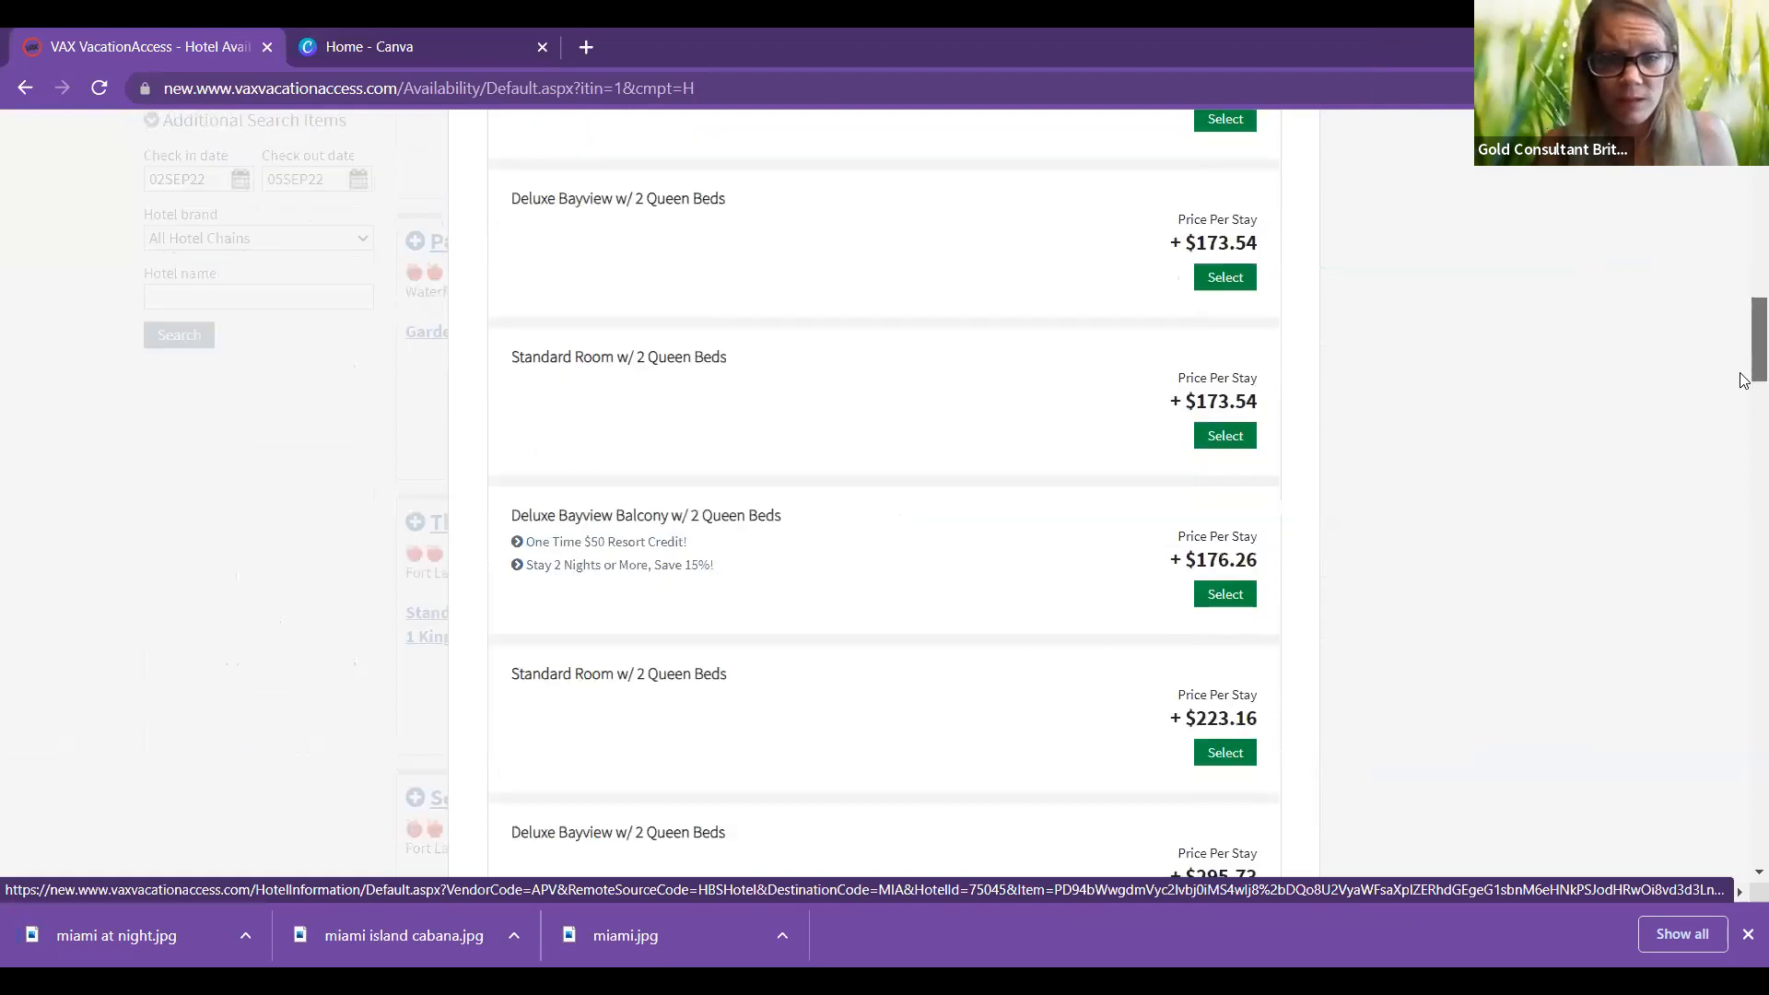
pyautogui.scroll(-2, 1744, 389)
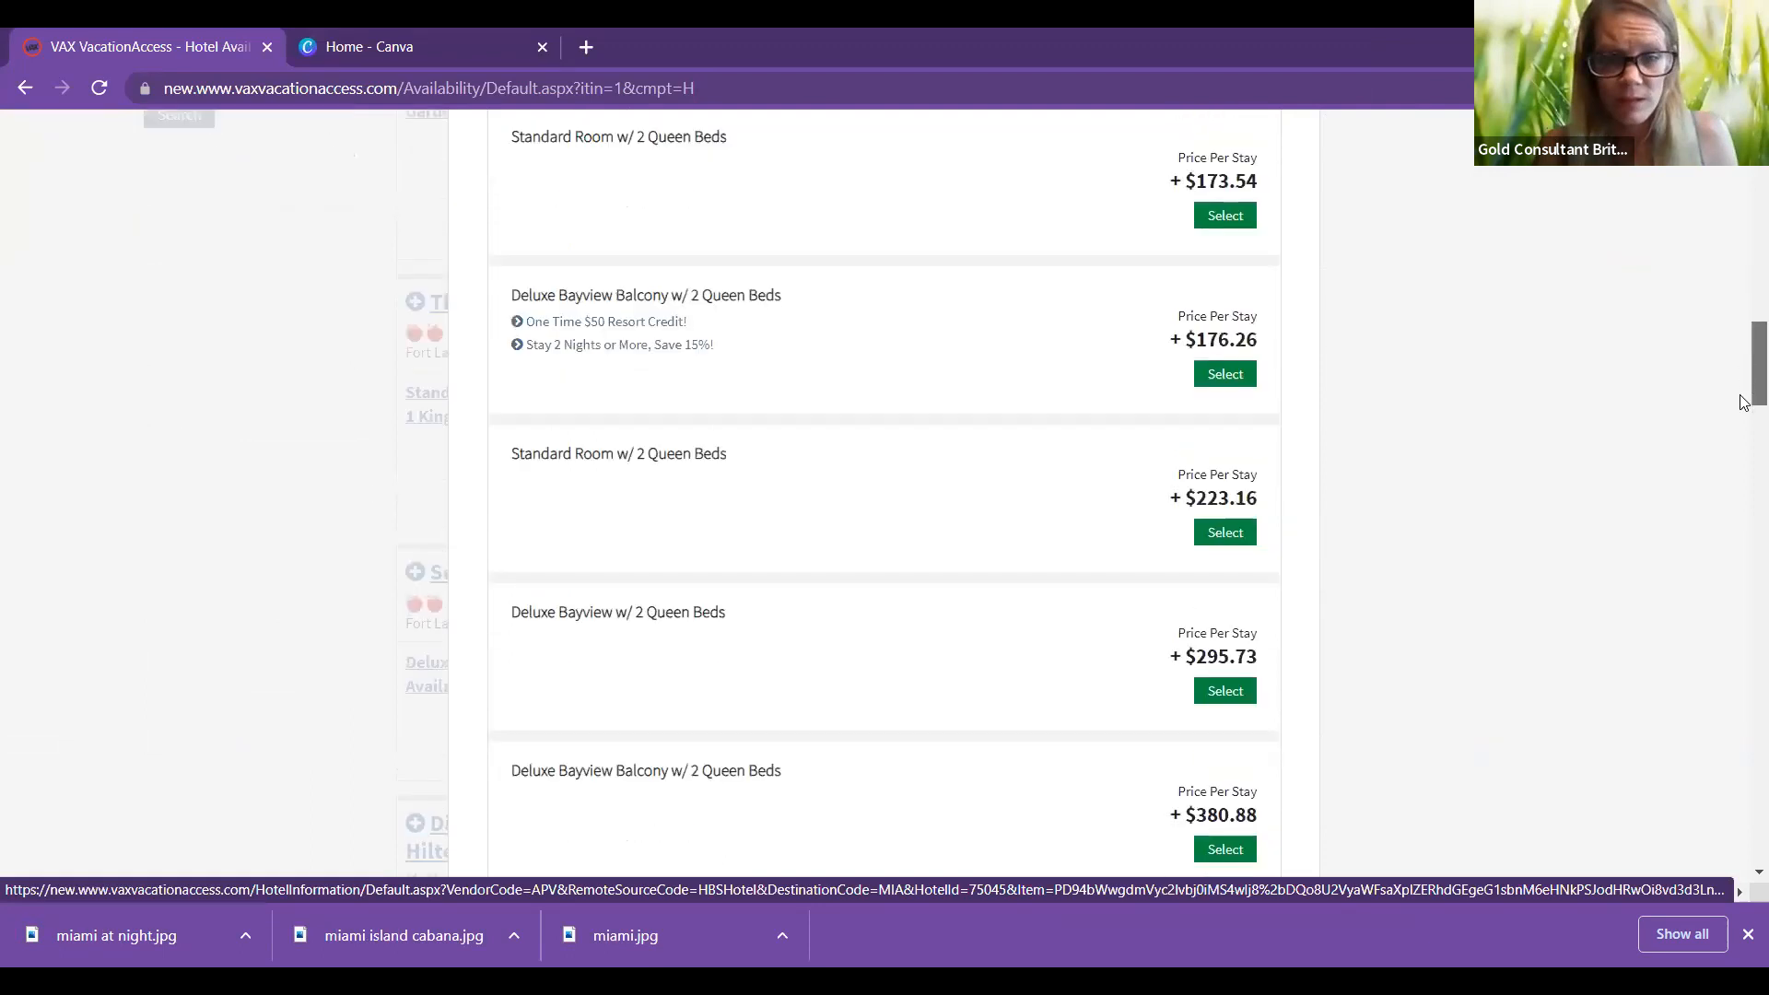
pyautogui.scroll(-2, 1744, 396)
pyautogui.scroll(-1, 1744, 414)
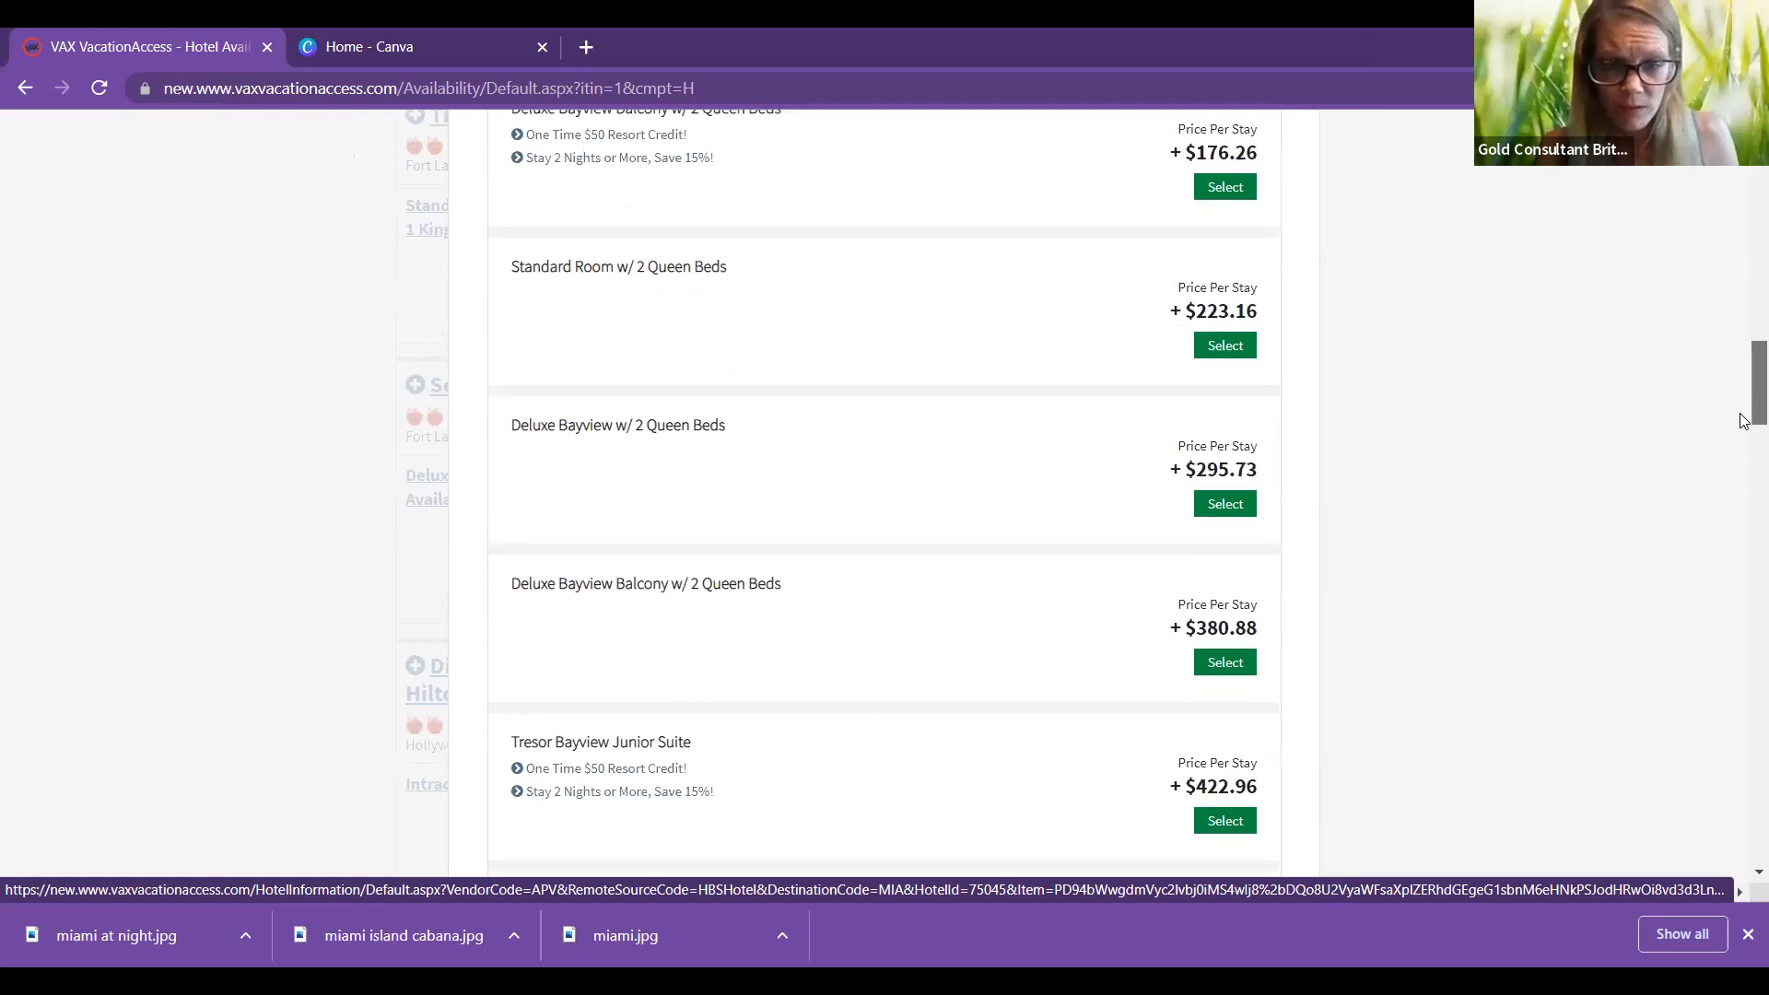
pyautogui.scroll(-2, 1745, 433)
pyautogui.scroll(-2, 1744, 446)
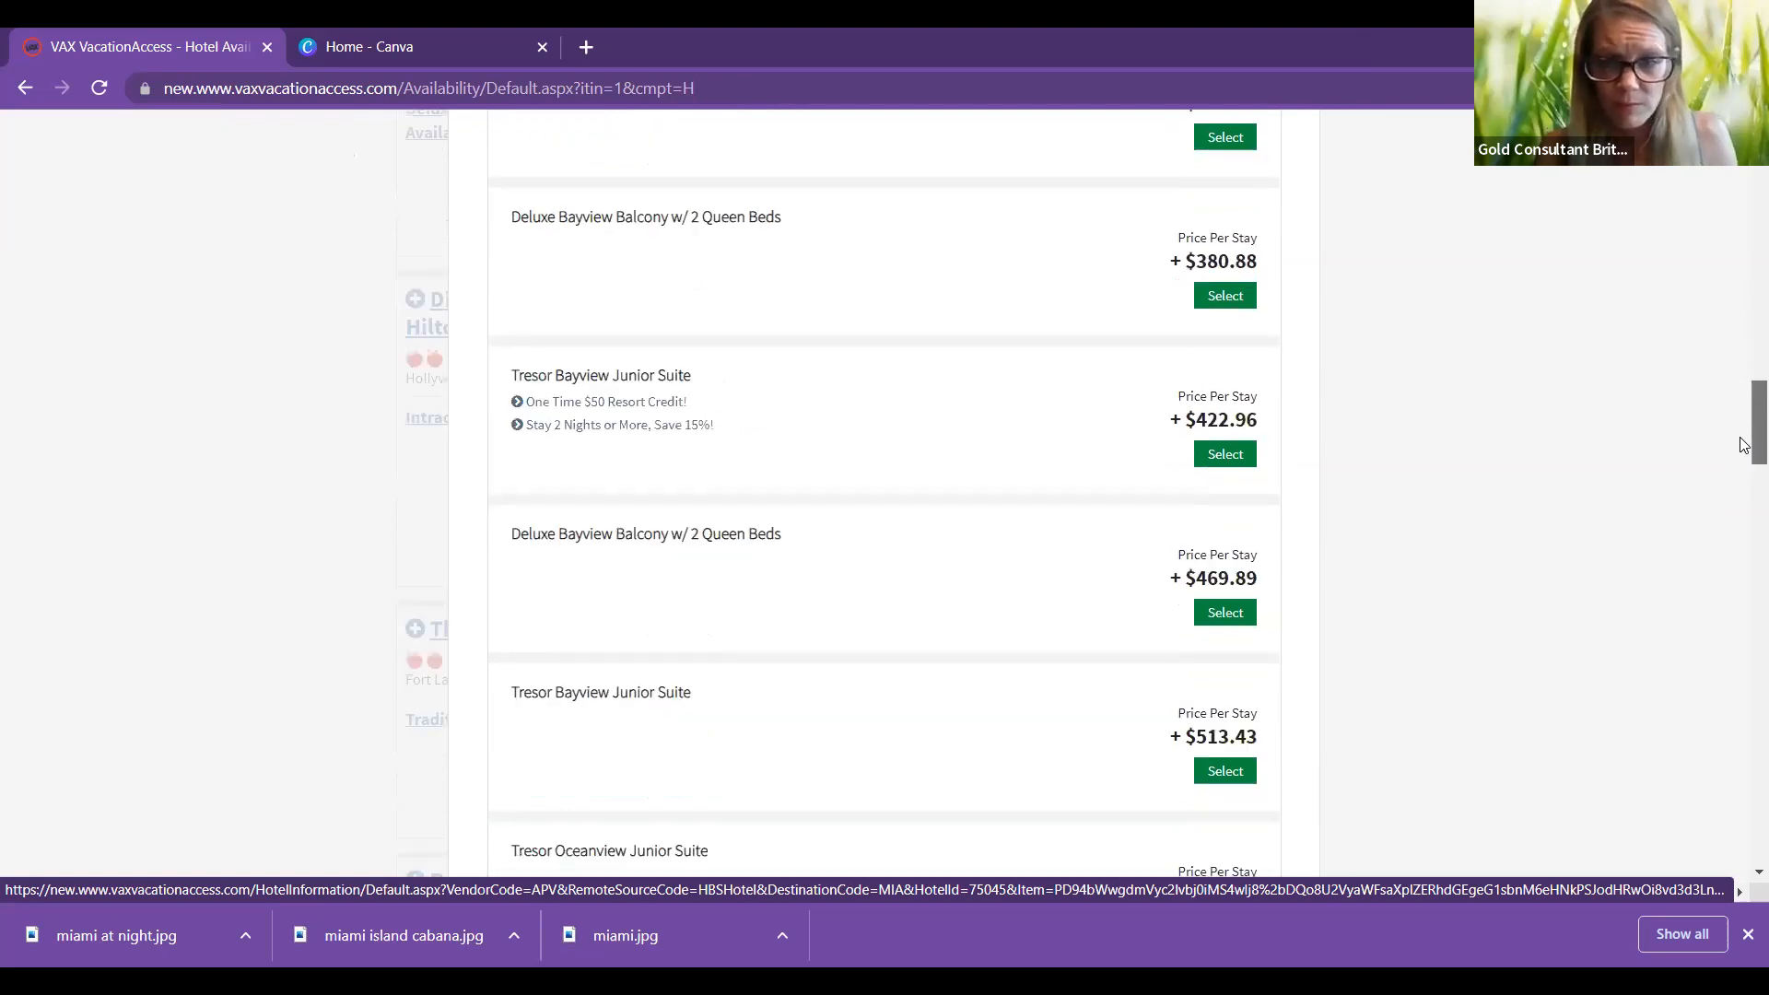
pyautogui.scroll(4, 1744, 396)
pyautogui.scroll(2, 1744, 387)
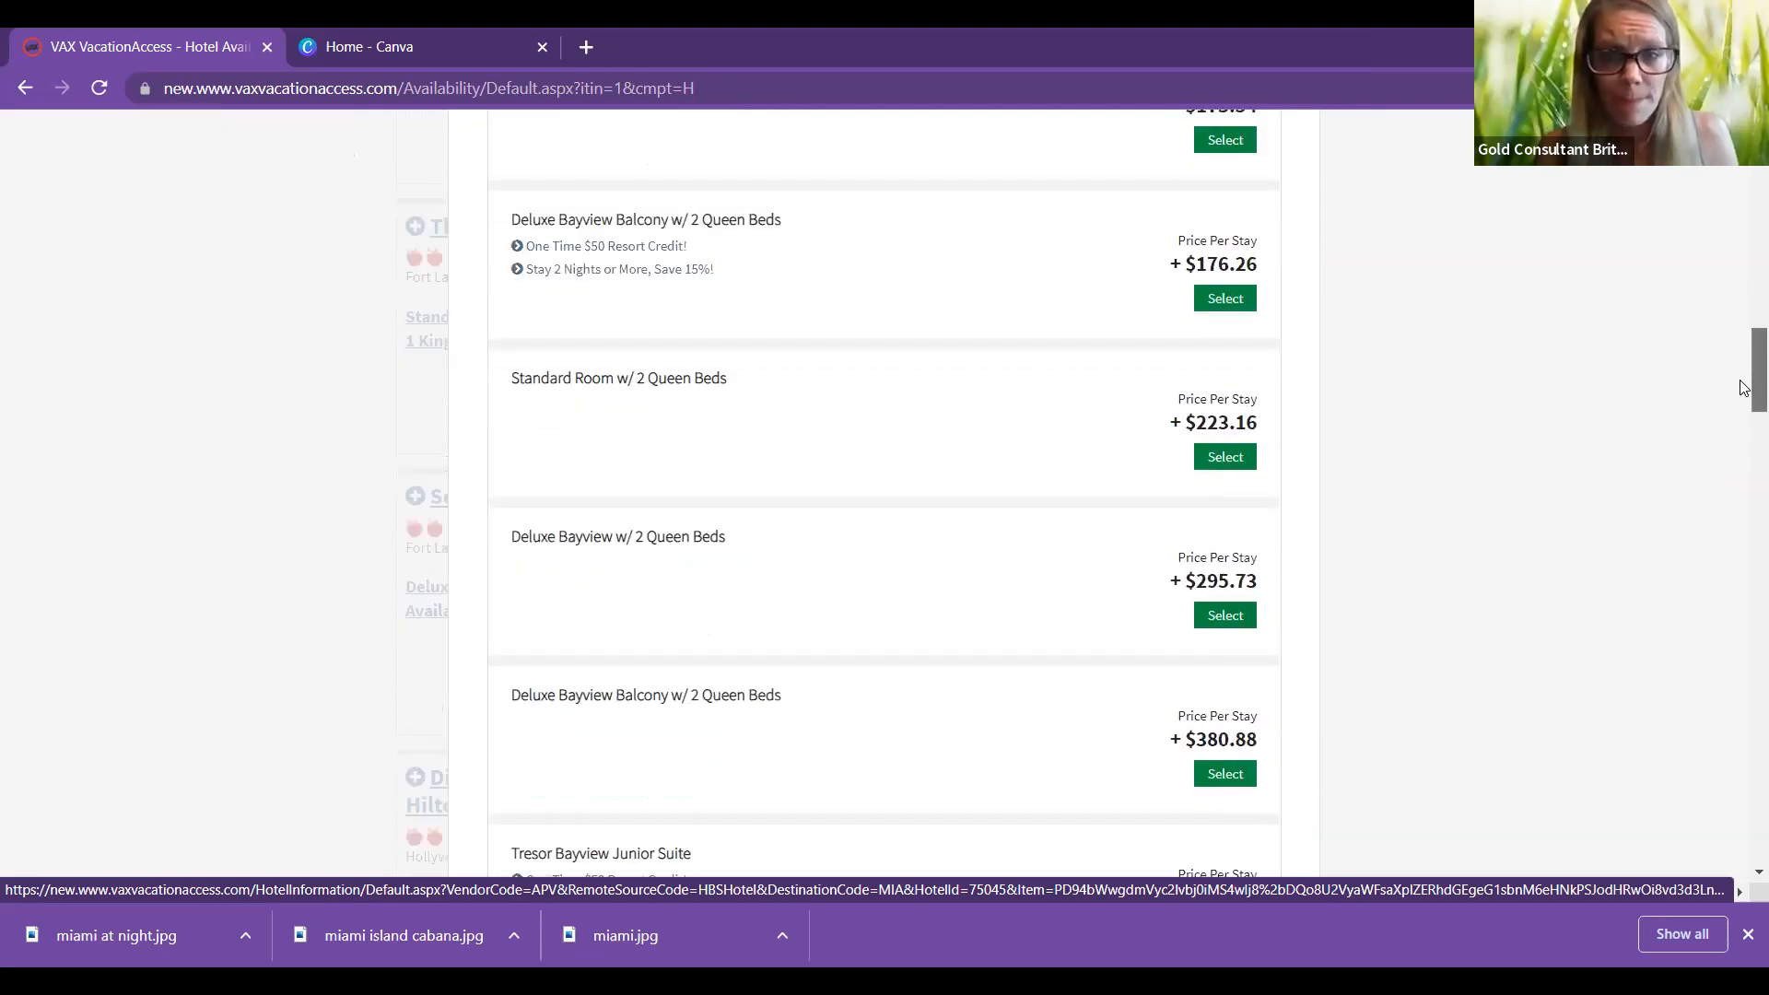
pyautogui.scroll(1, 1744, 349)
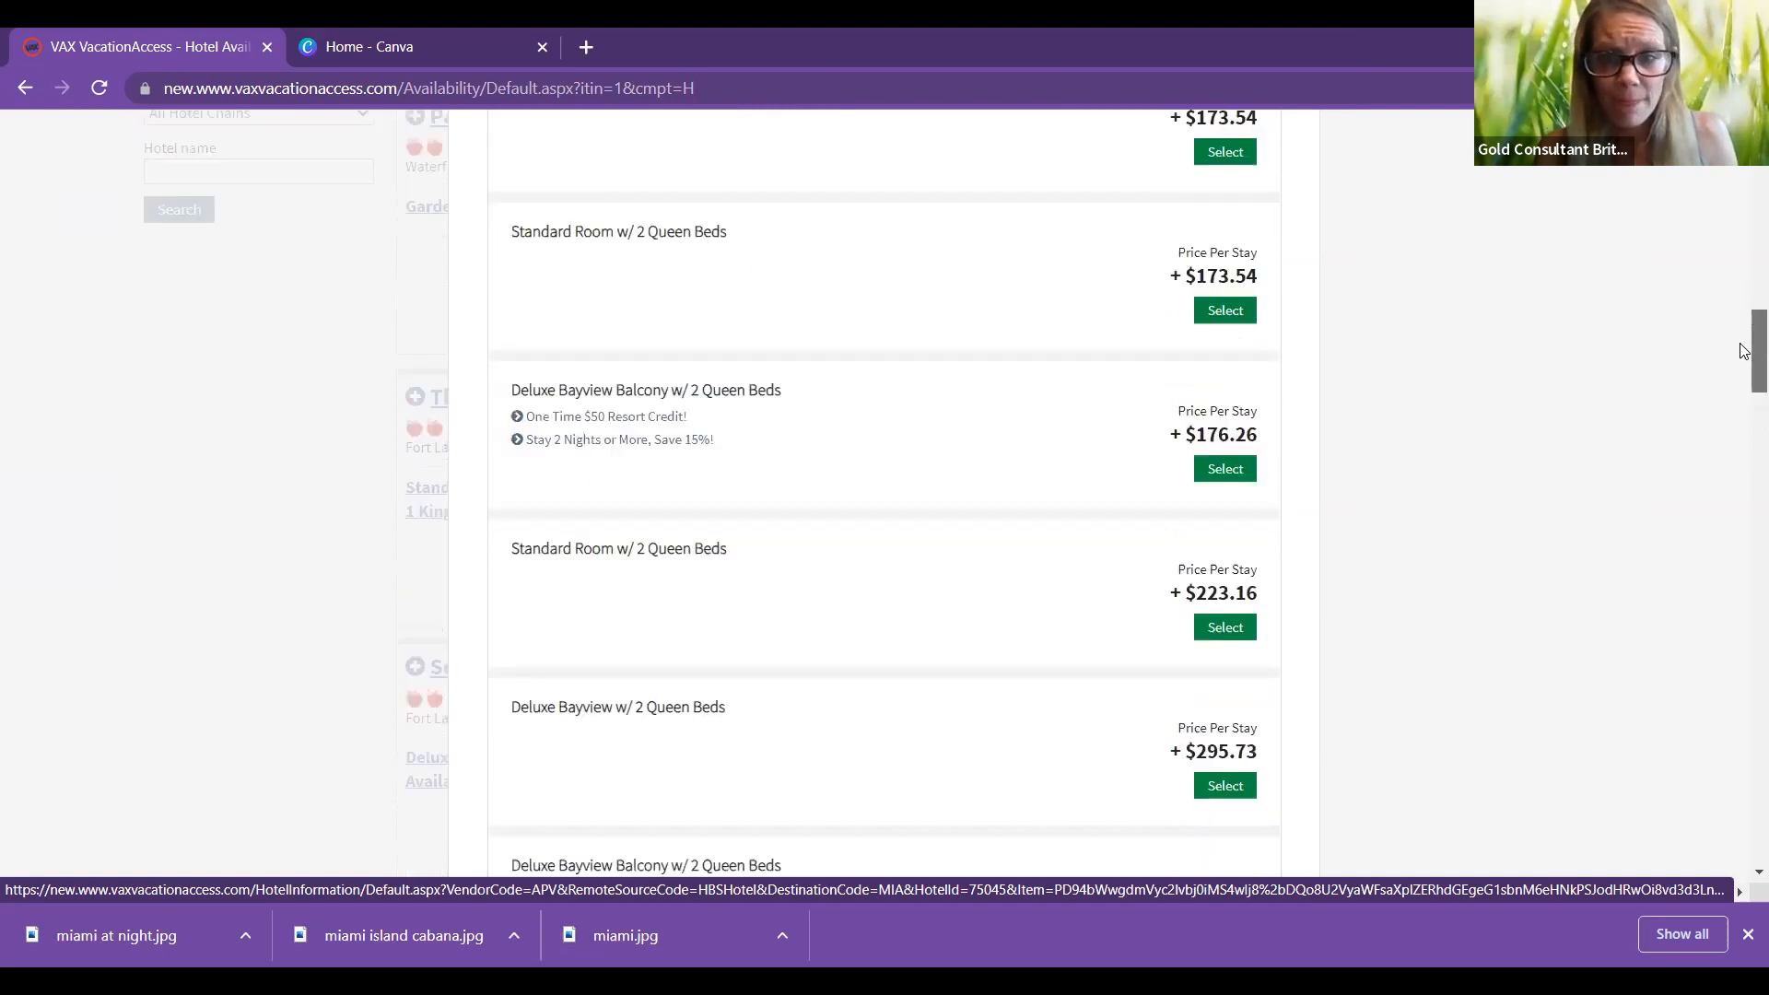
pyautogui.scroll(1, 1744, 327)
pyautogui.scroll(2, 1744, 319)
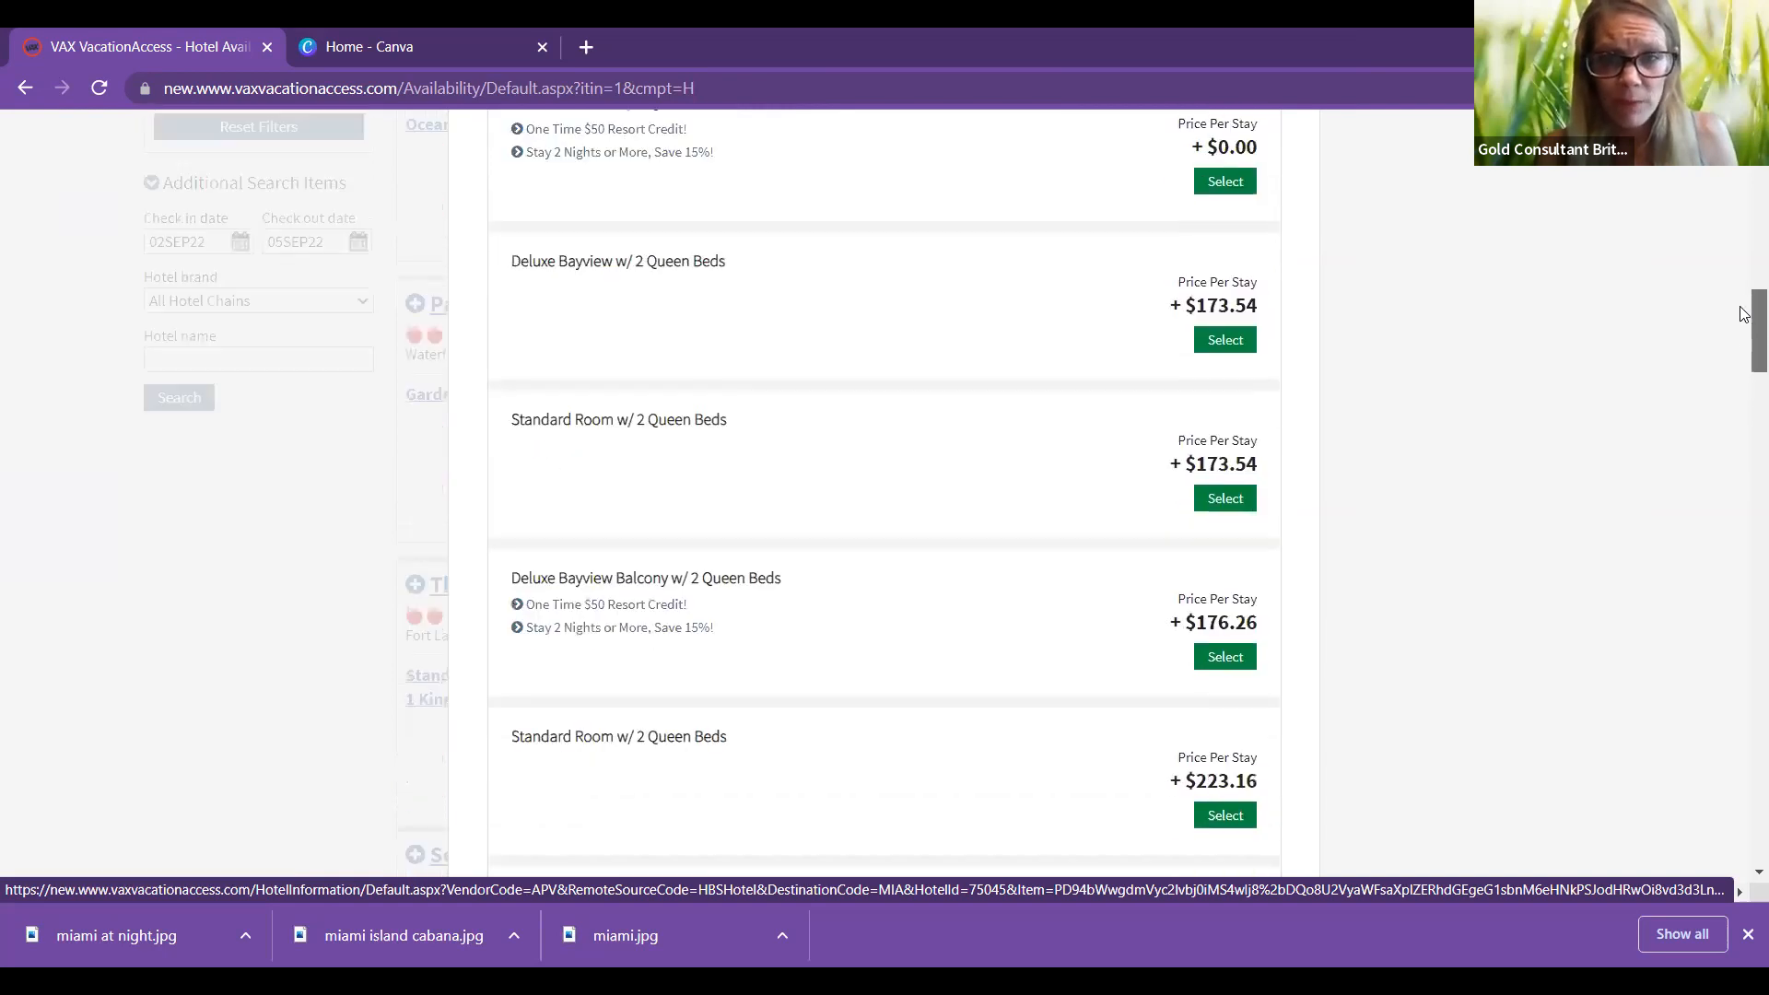
pyautogui.scroll(2, 1744, 305)
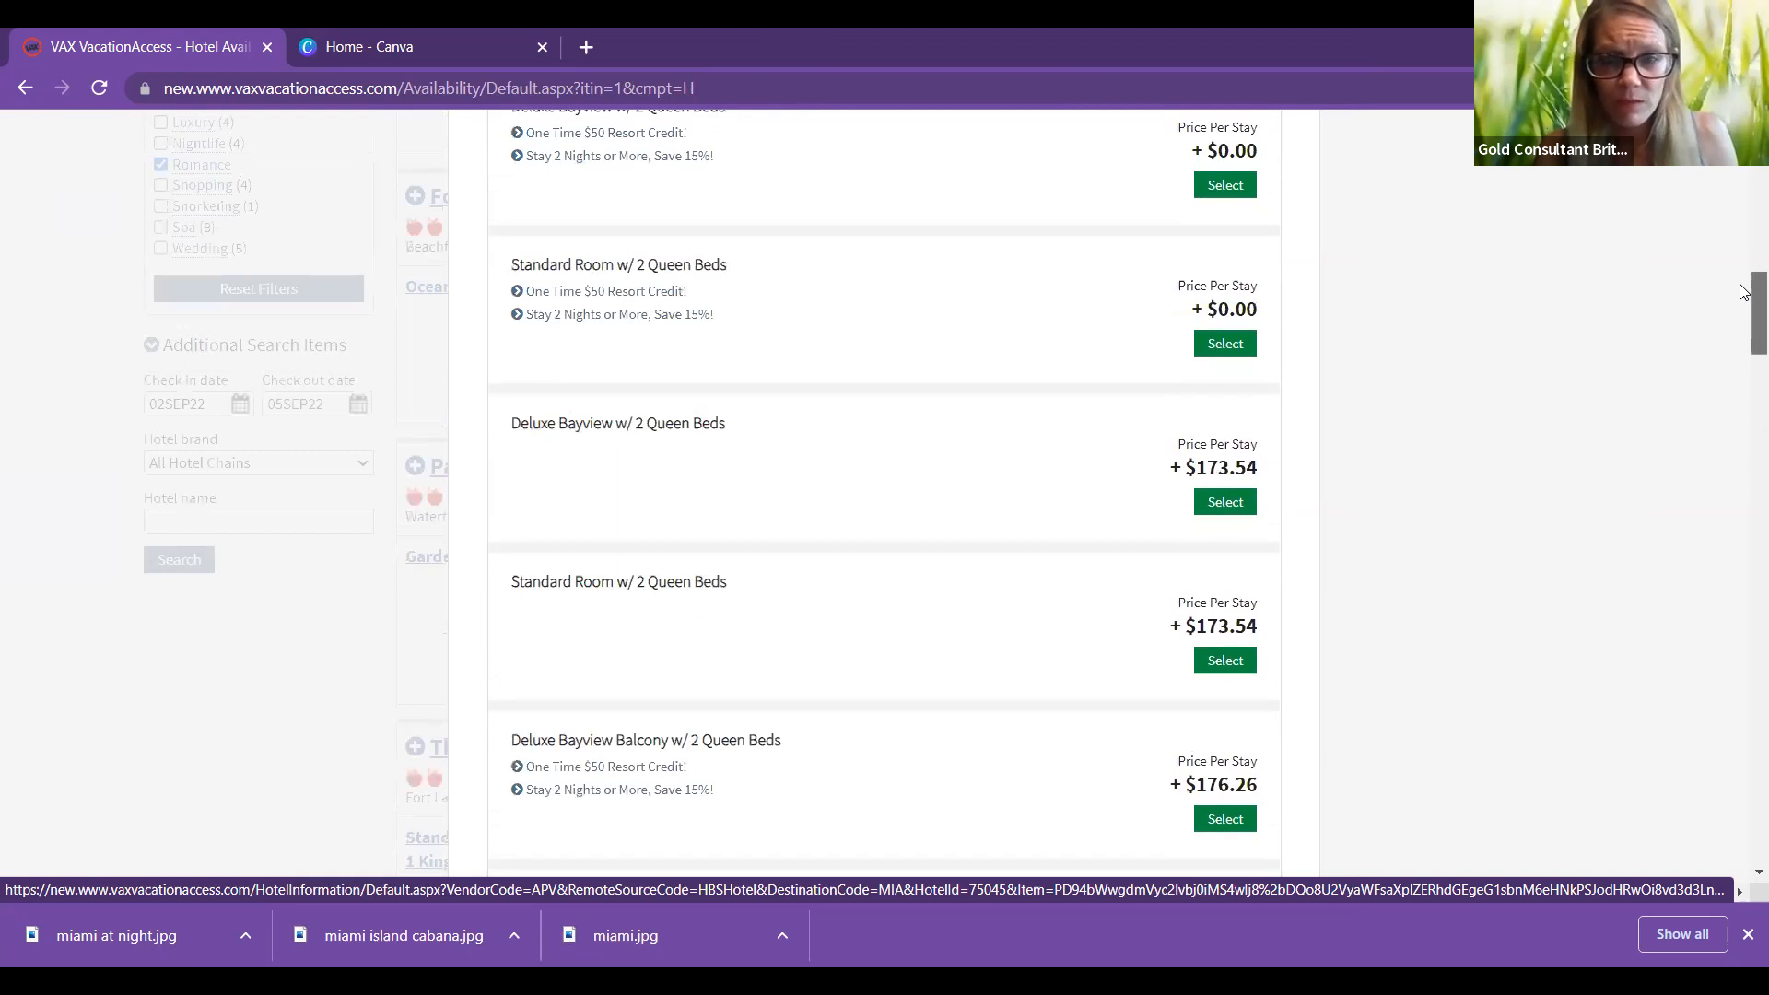
pyautogui.scroll(1, 1744, 286)
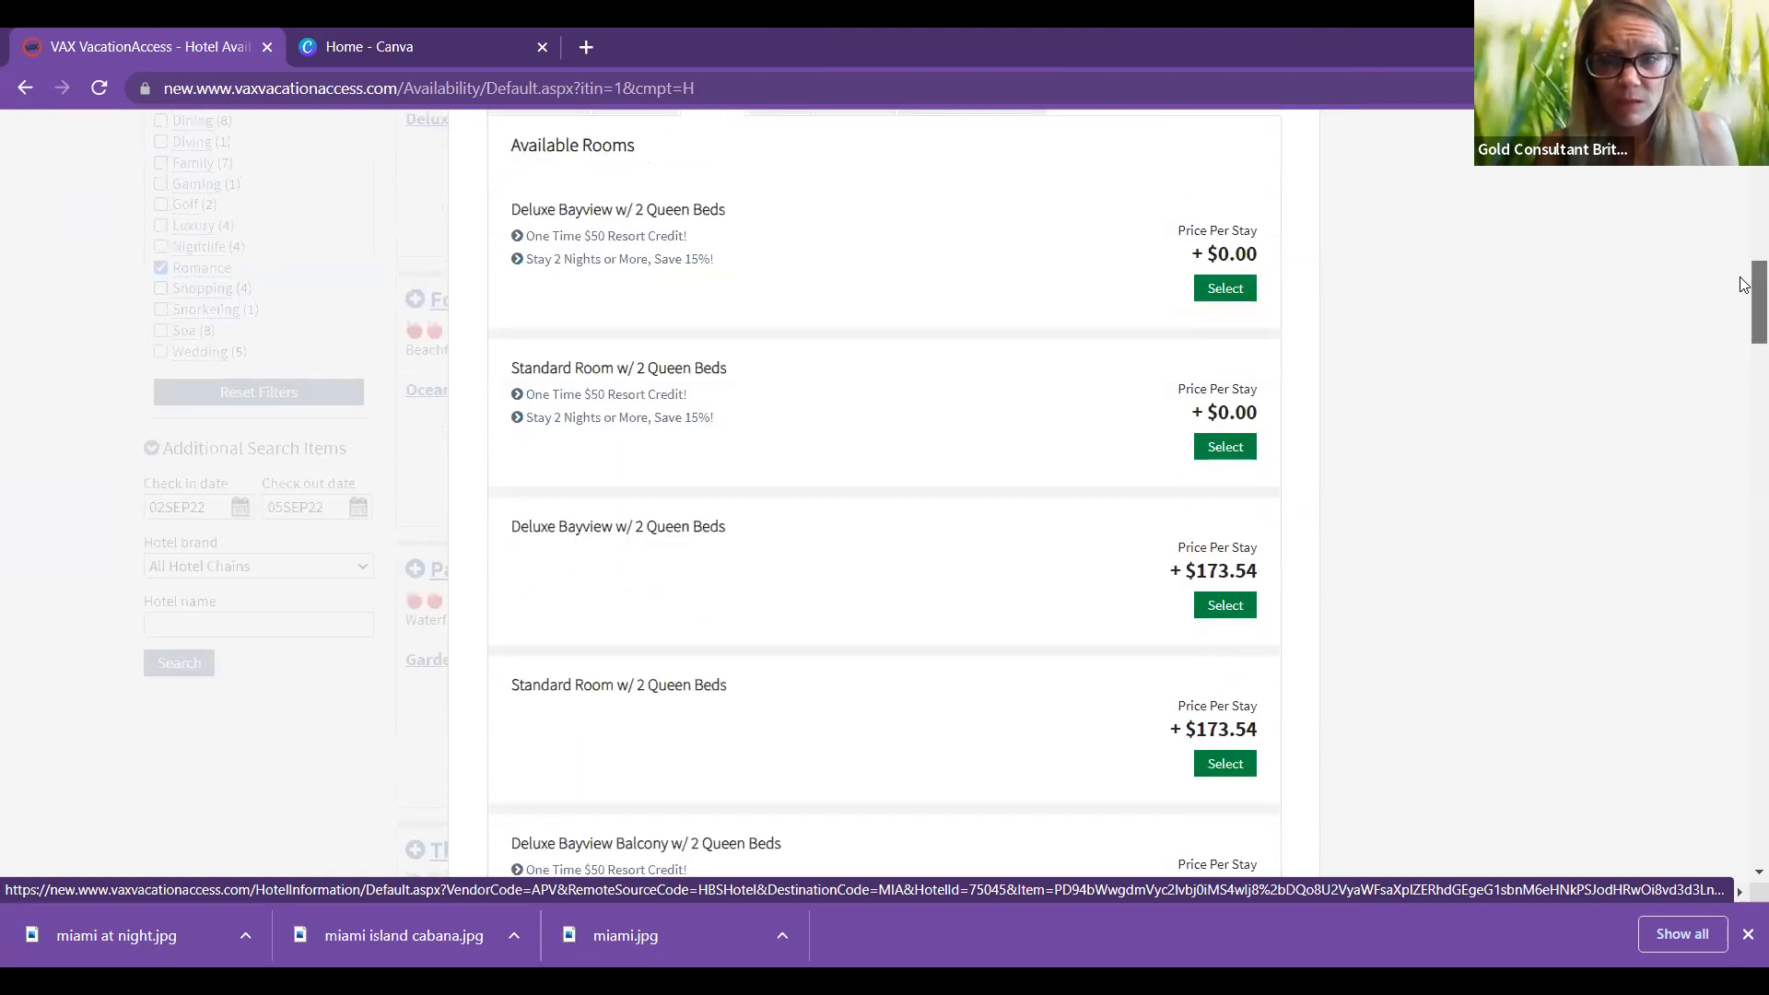
pyautogui.scroll(1, 1744, 292)
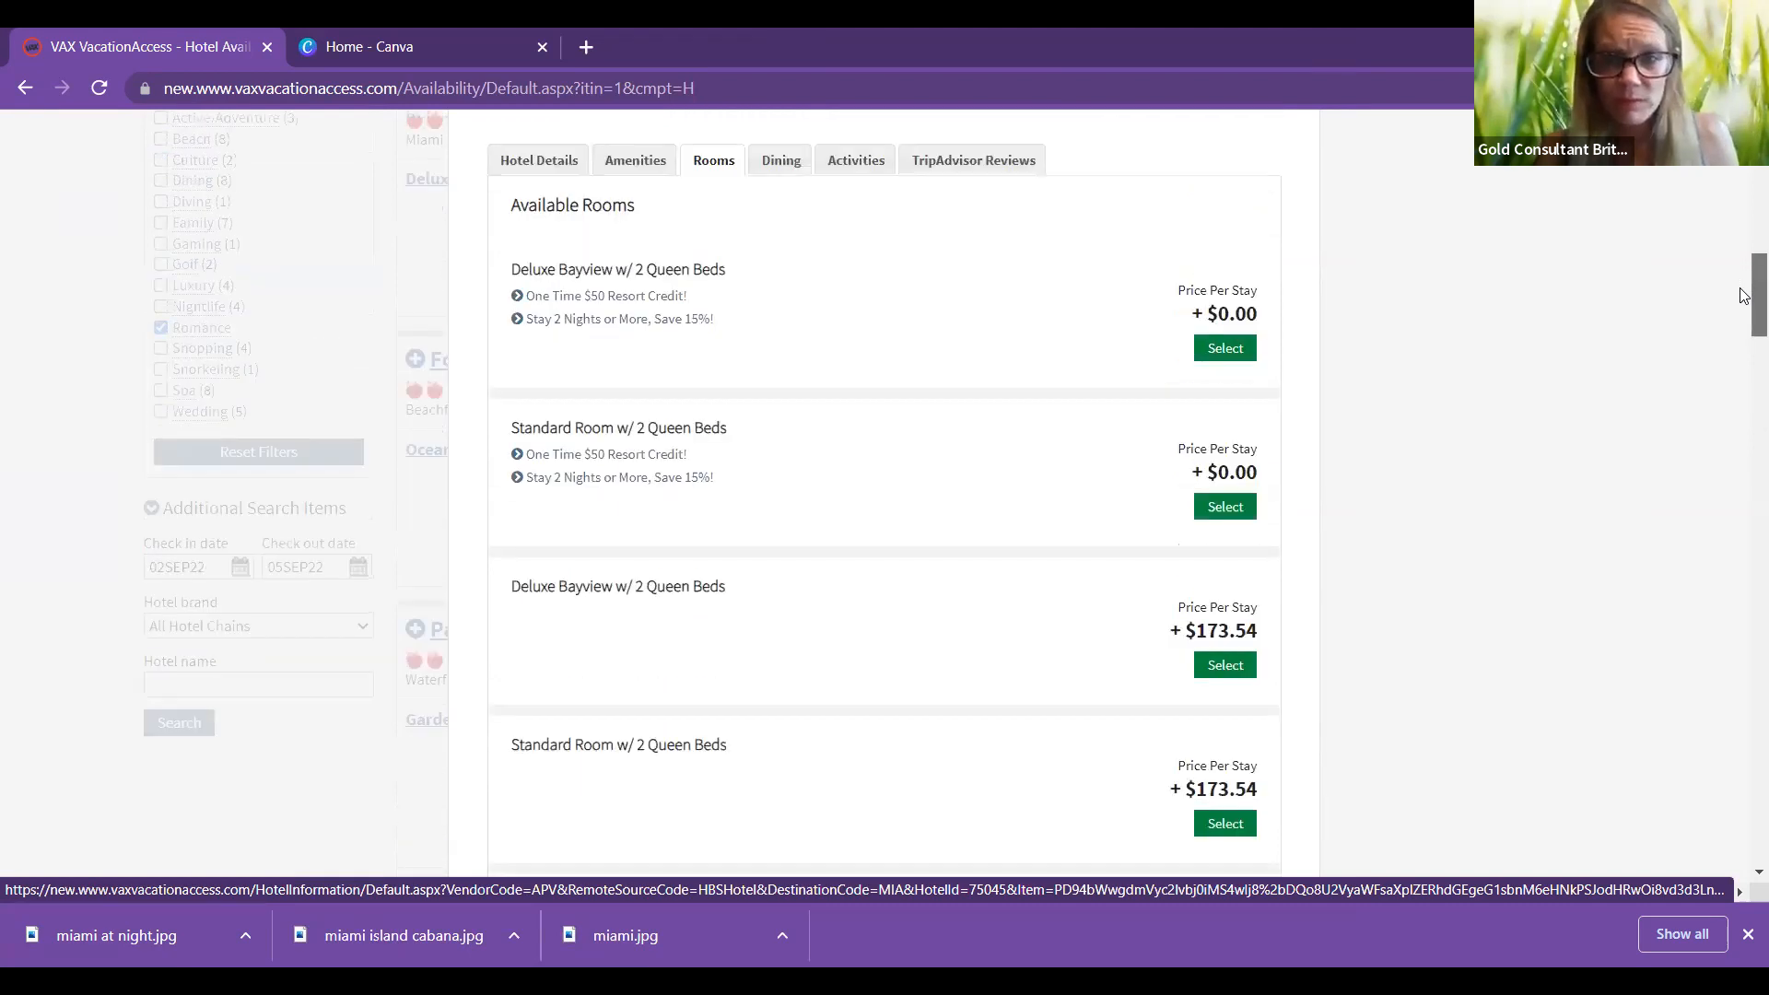
pyautogui.scroll(-1, 1744, 295)
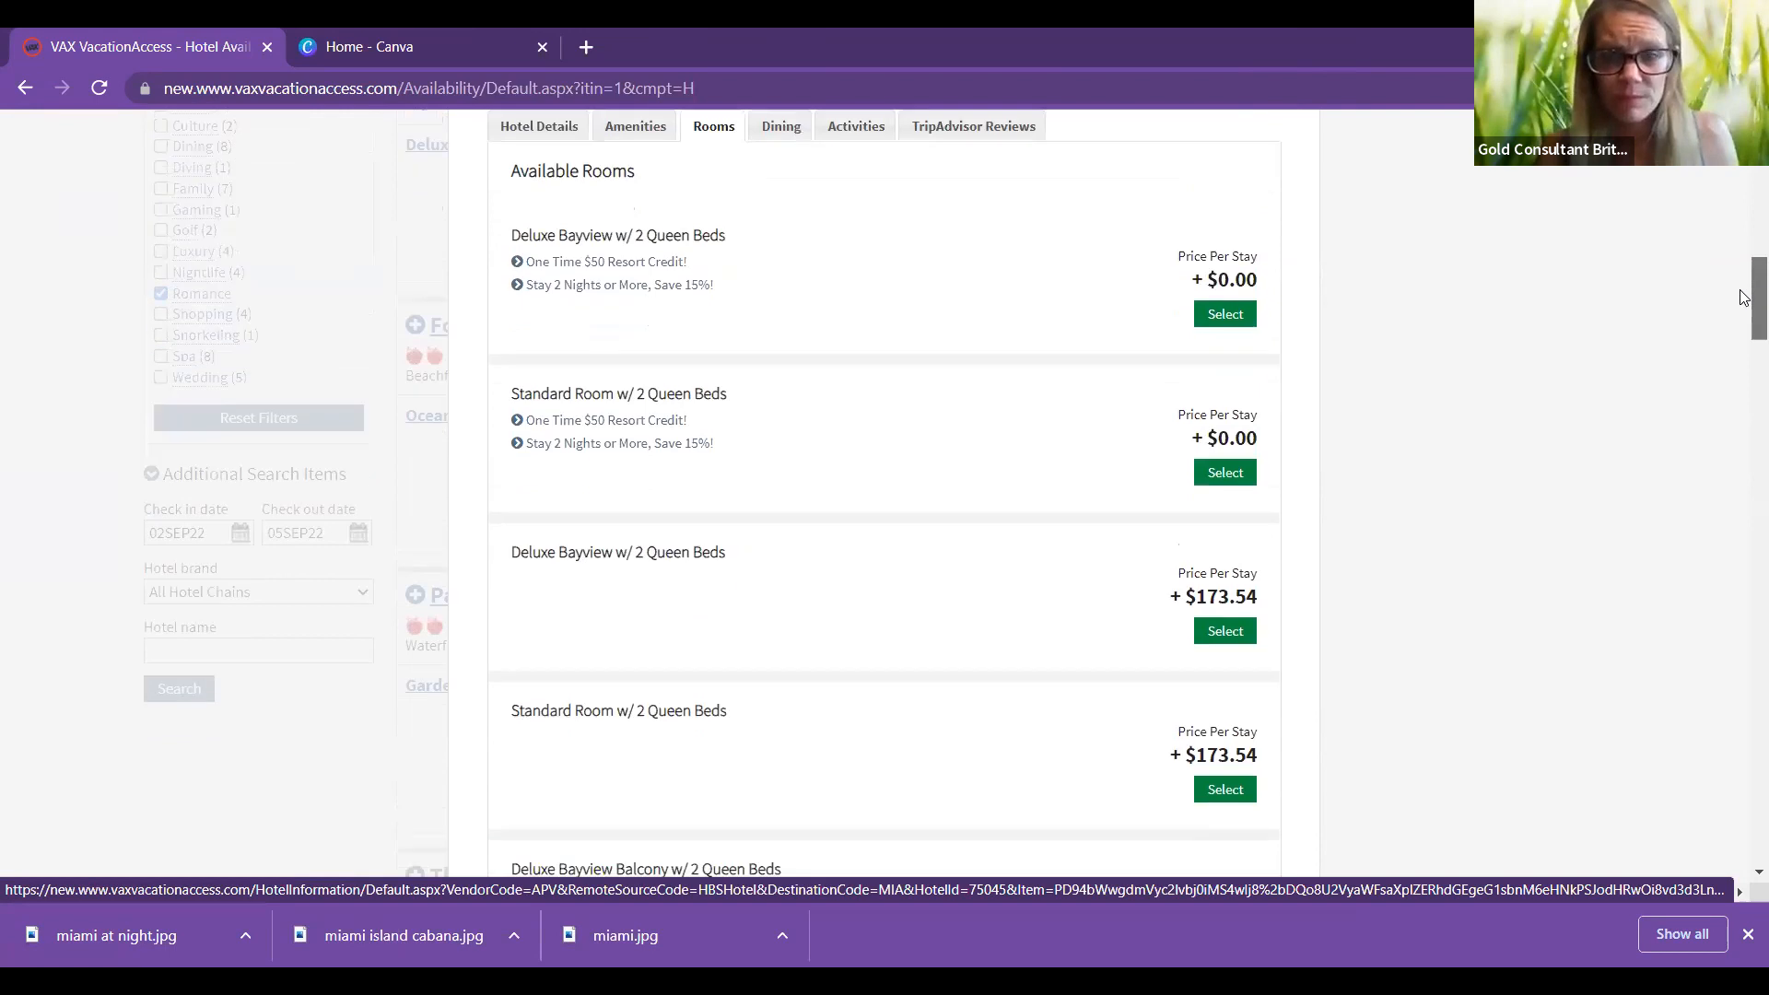
pyautogui.scroll(-1, 1744, 296)
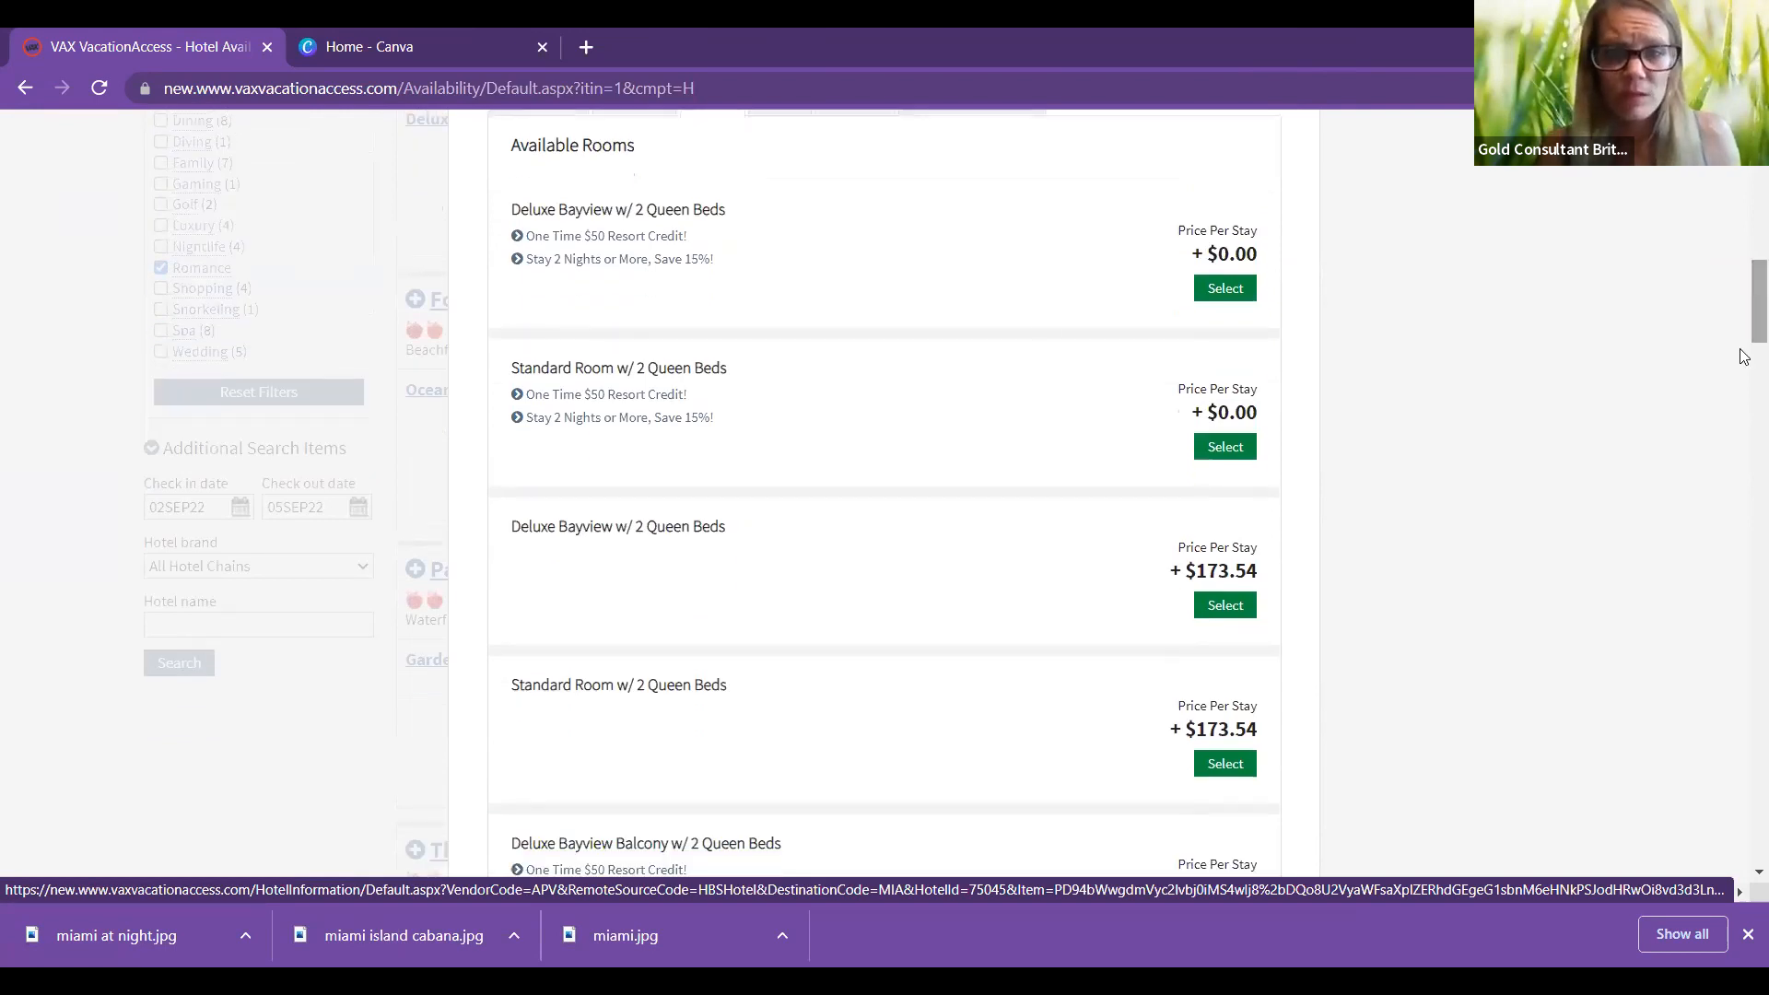
pyautogui.scroll(-5, 1744, 350)
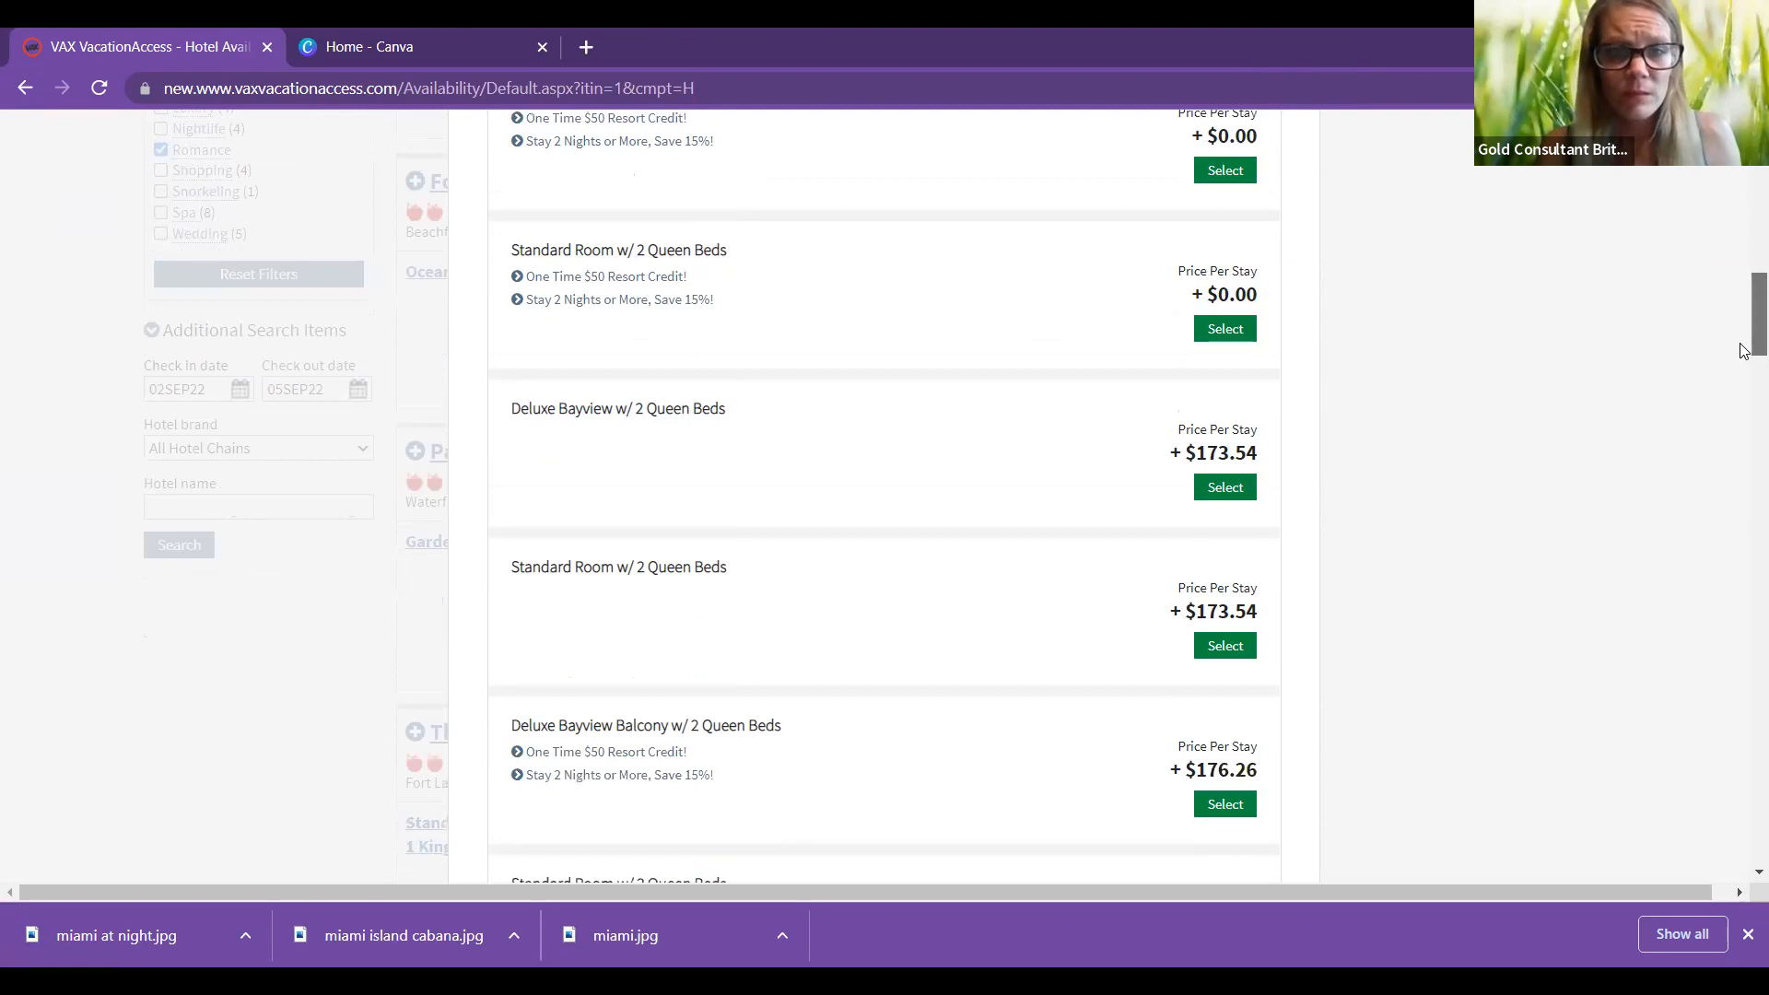
pyautogui.scroll(-1, 1745, 368)
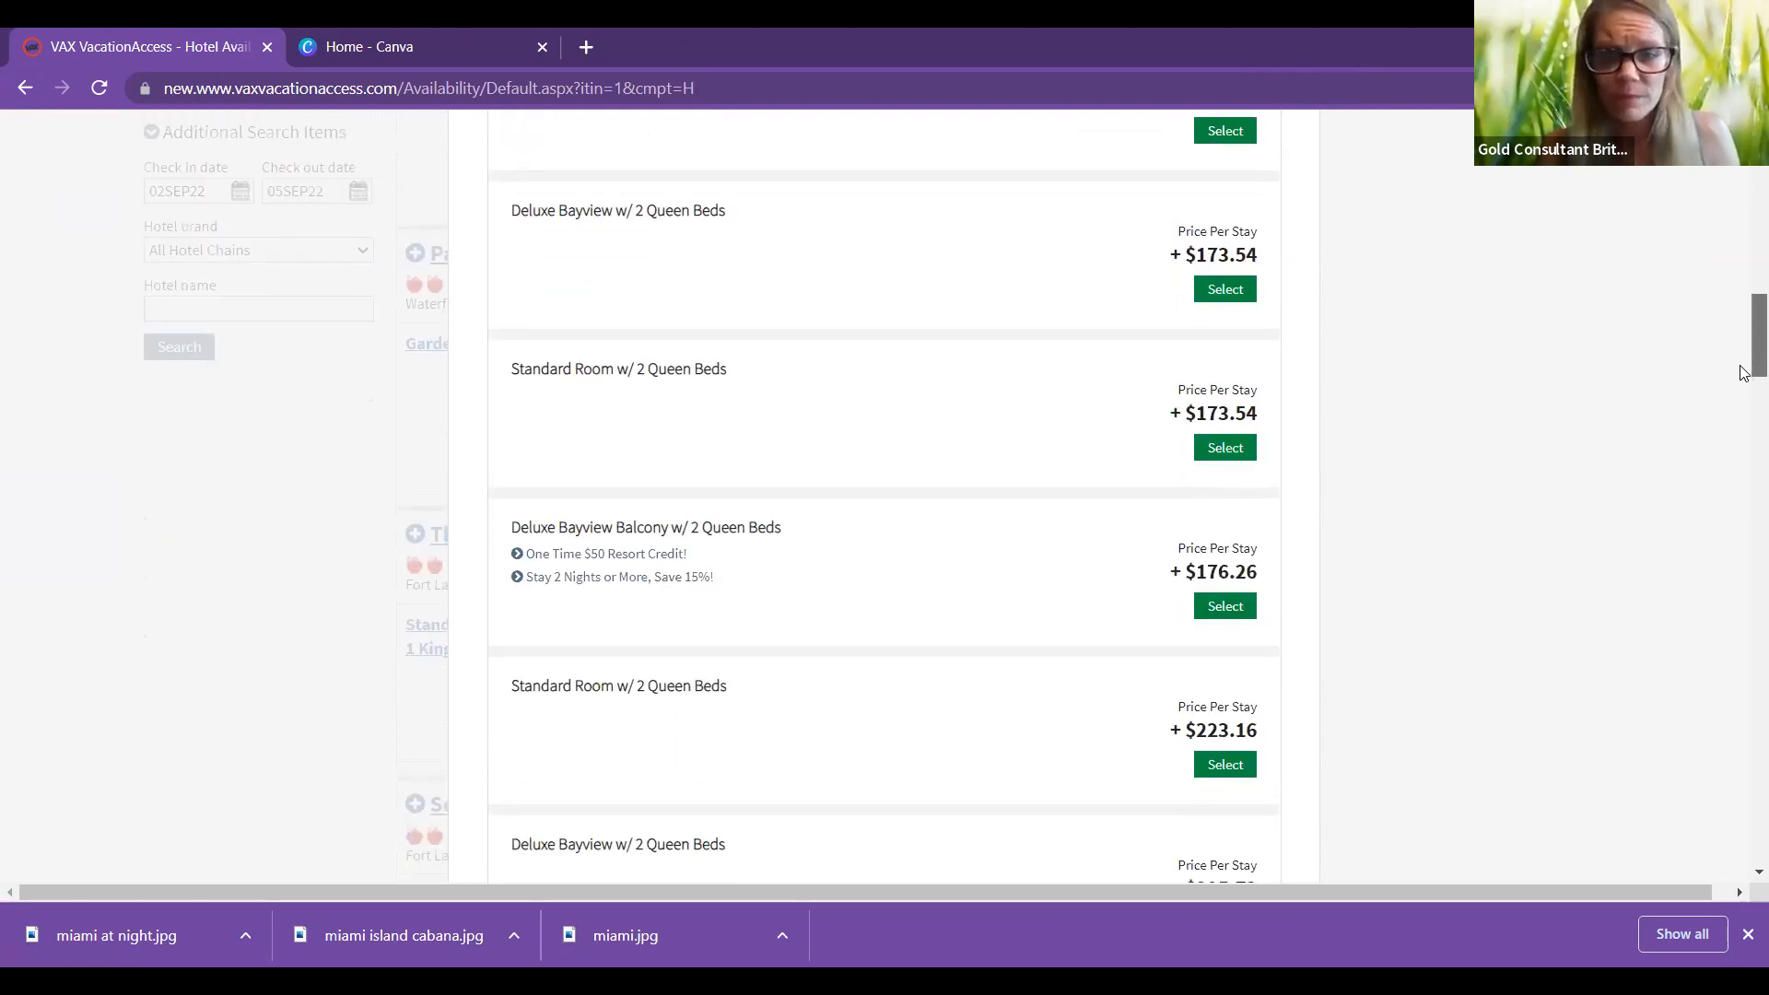
pyautogui.scroll(-1, 1744, 378)
pyautogui.scroll(-5, 1745, 387)
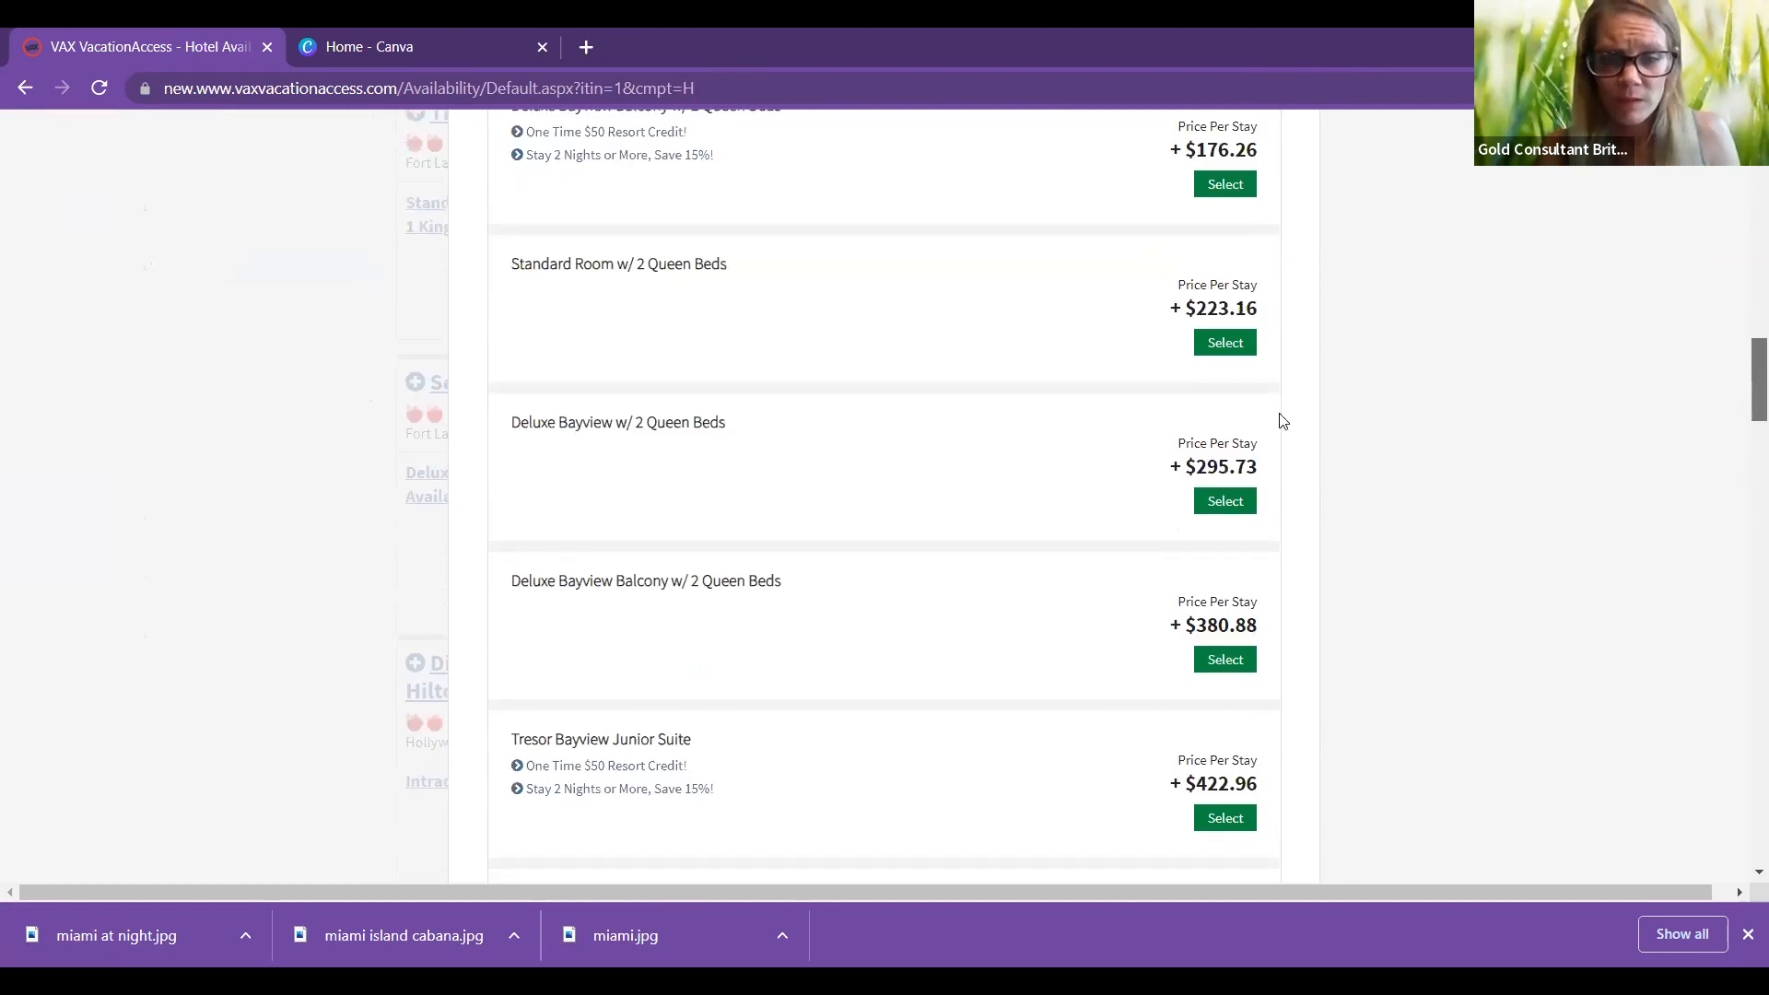
pyautogui.scroll(-4, 1279, 410)
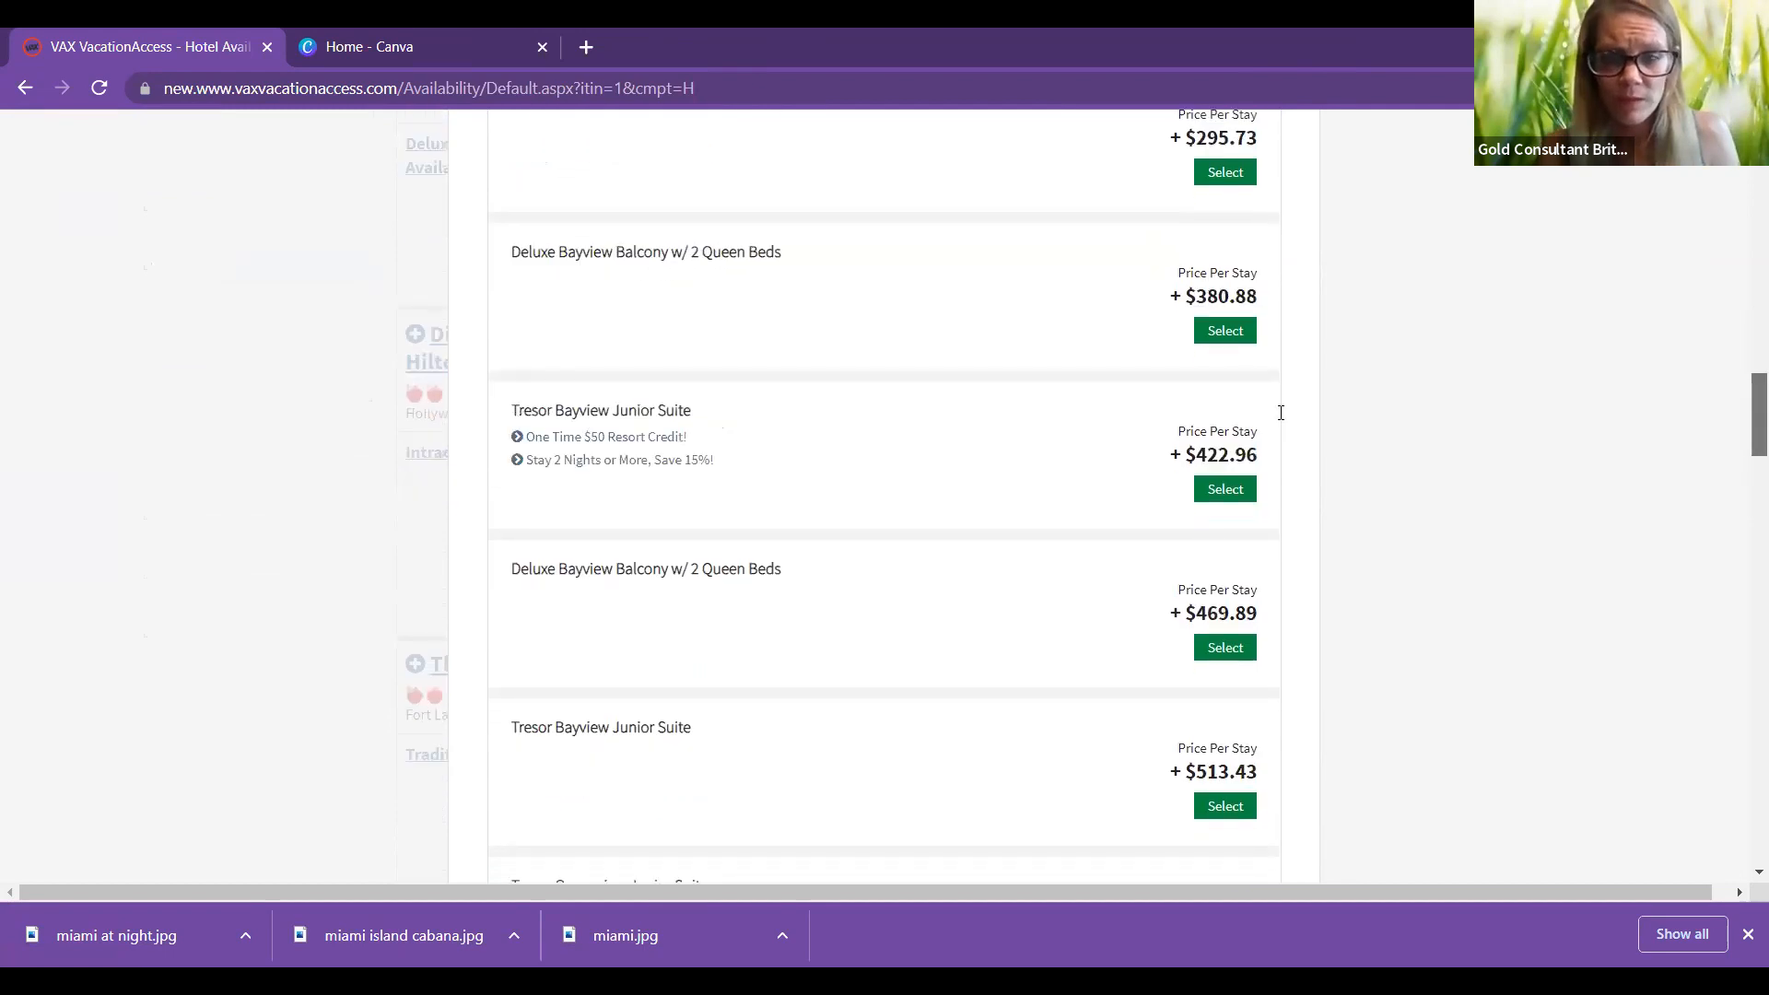
pyautogui.click(1228, 477)
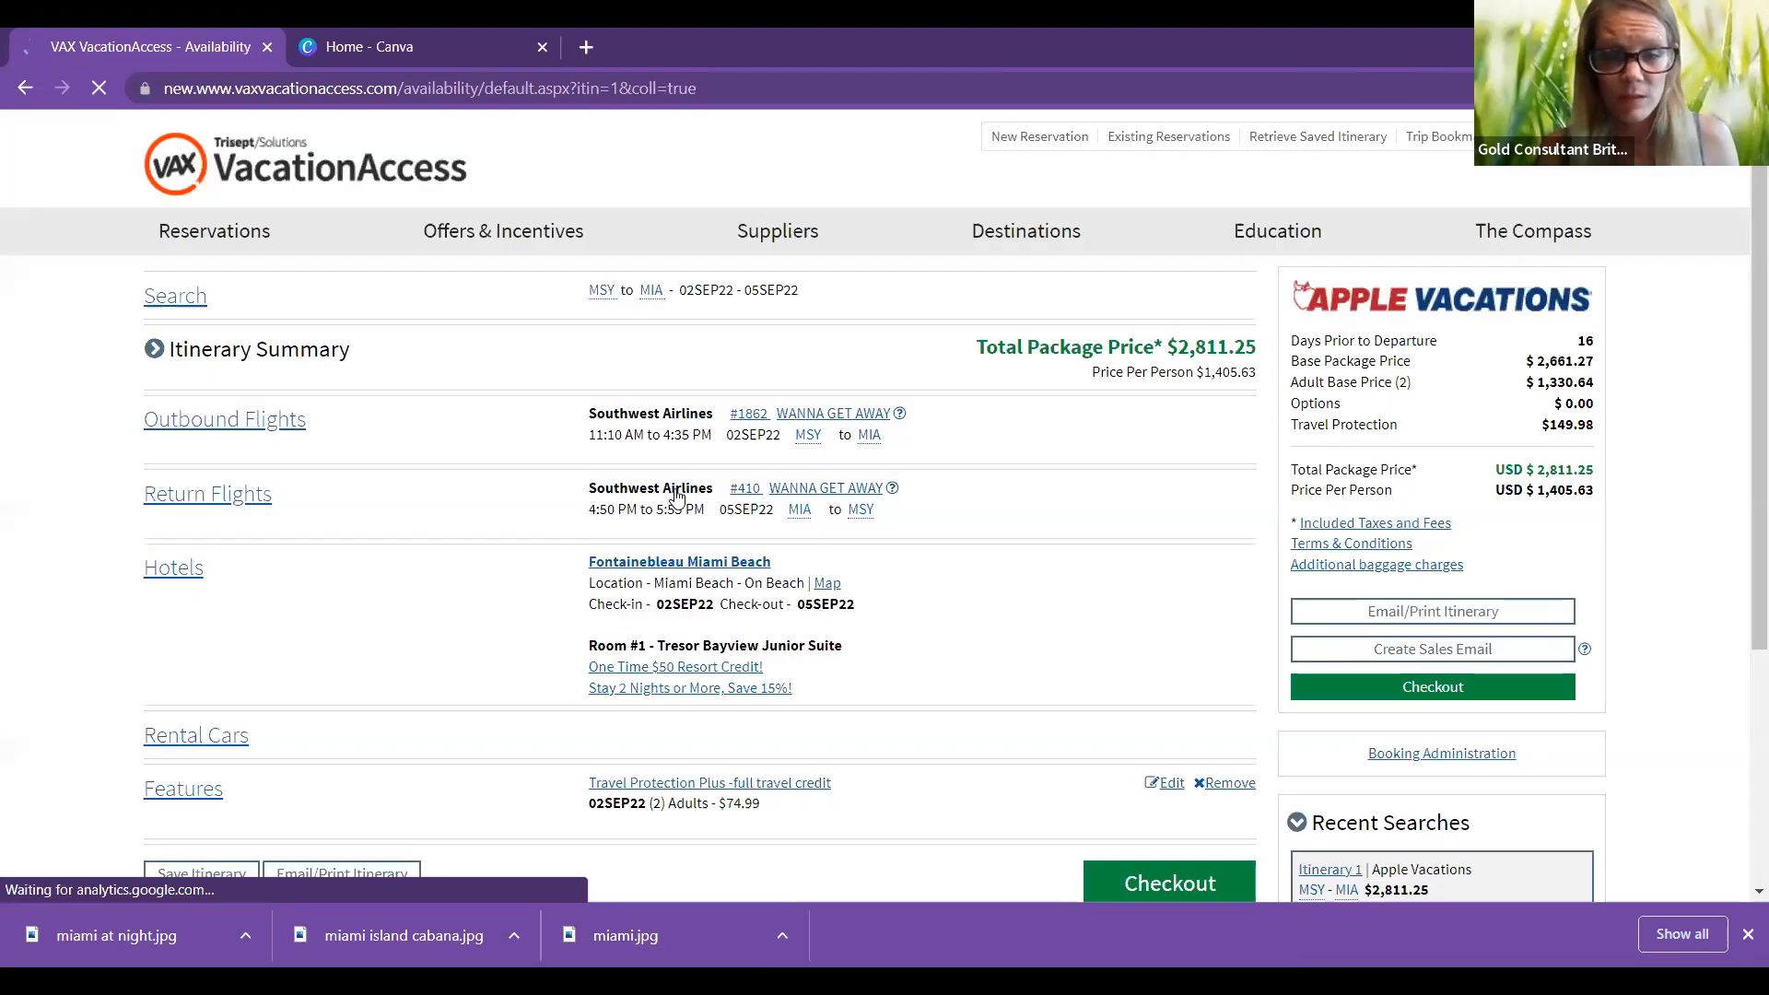
# Step: Read the One Time $50 Resort Credit and 15% Stay 2 Nights discount details, closing each popup
pyautogui.scroll(-2, 645, 505)
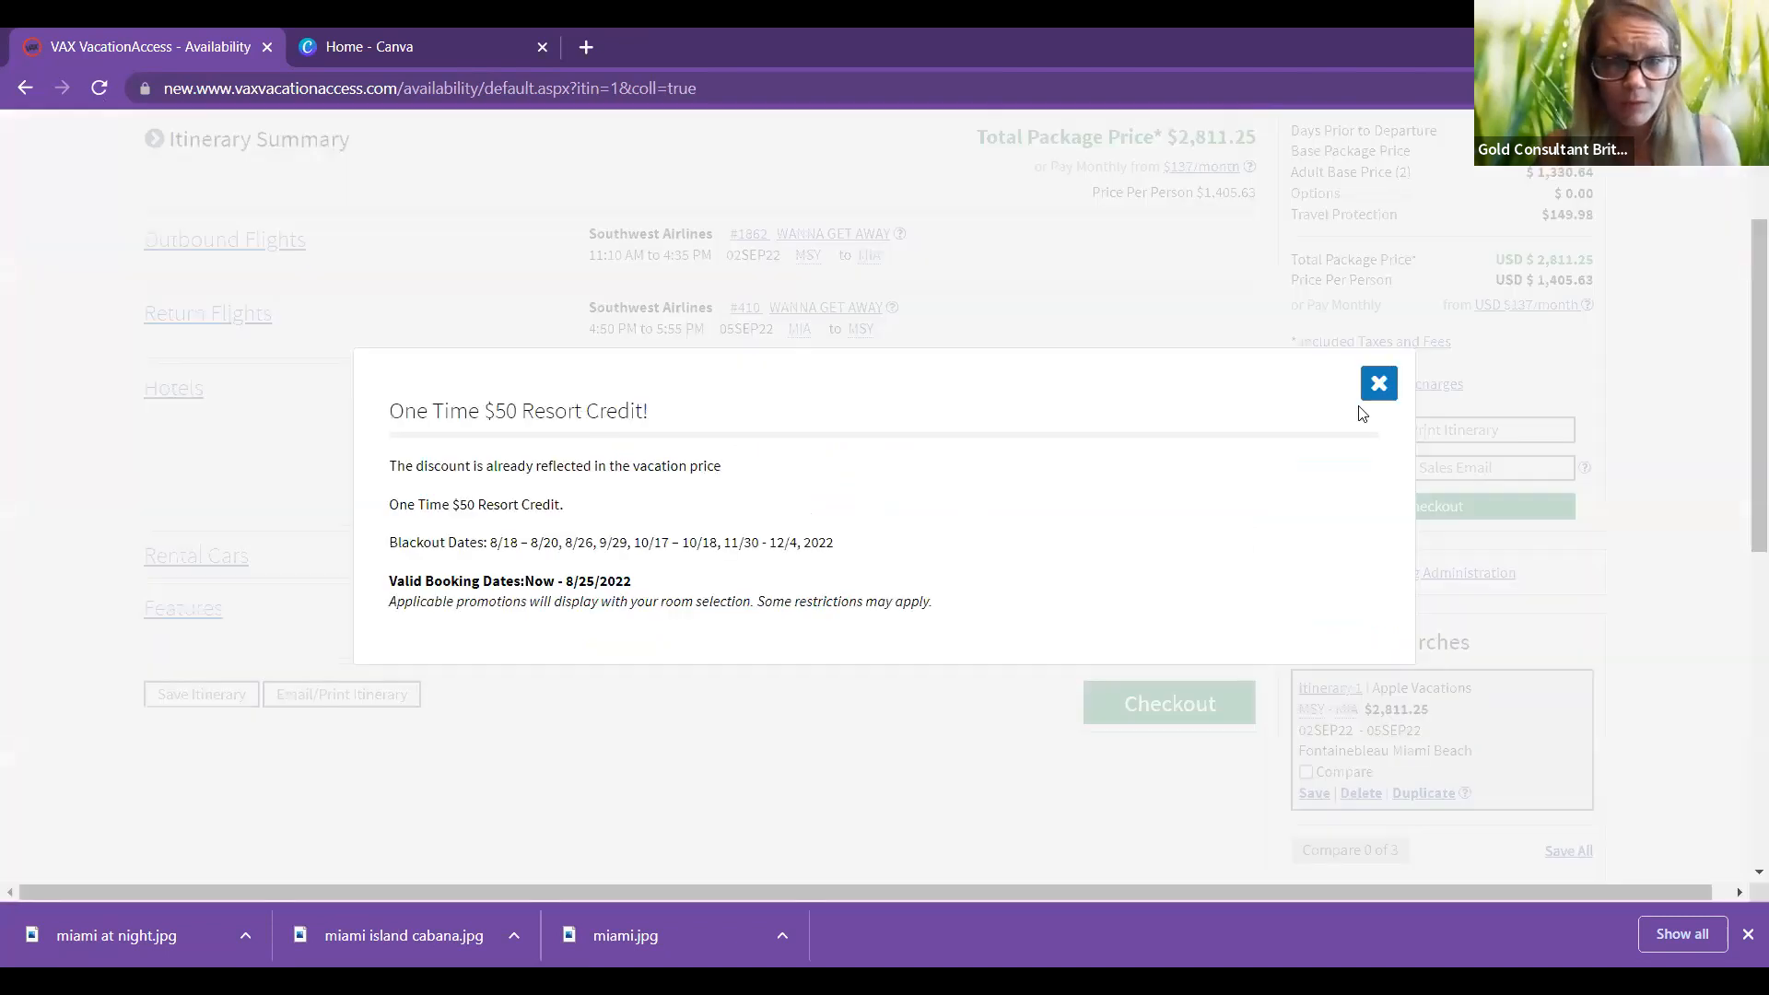
pyautogui.click(1392, 393)
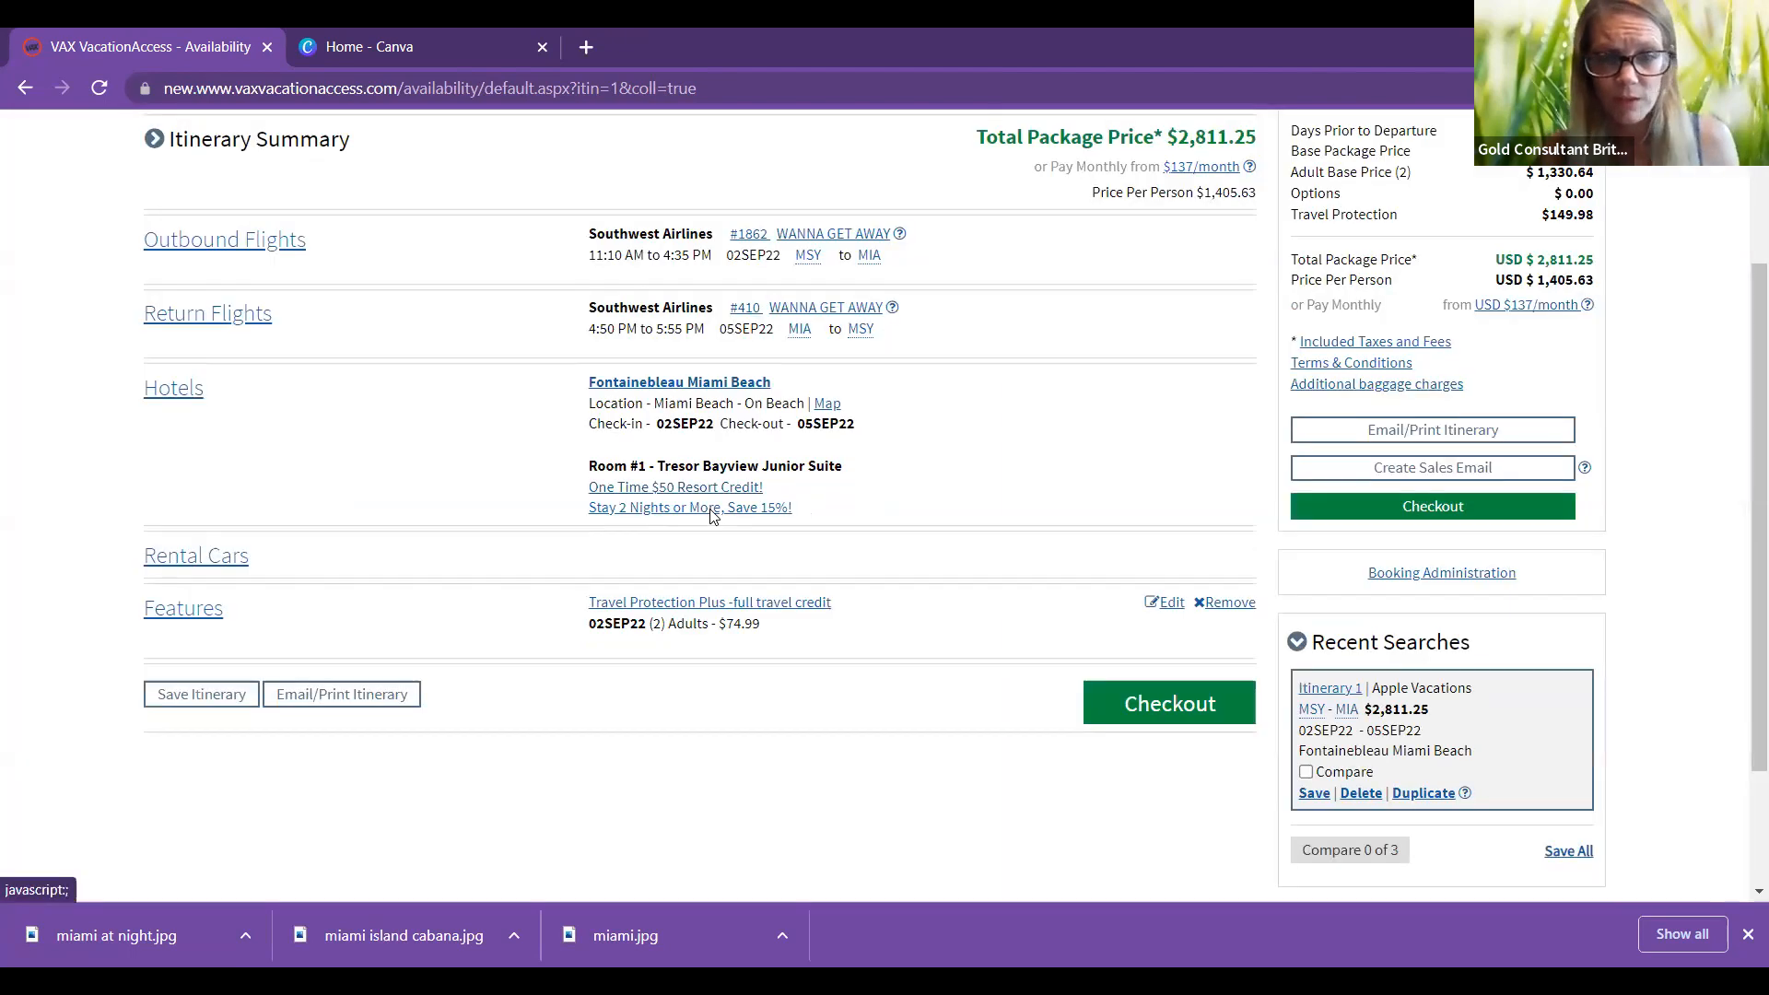
pyautogui.click(712, 509)
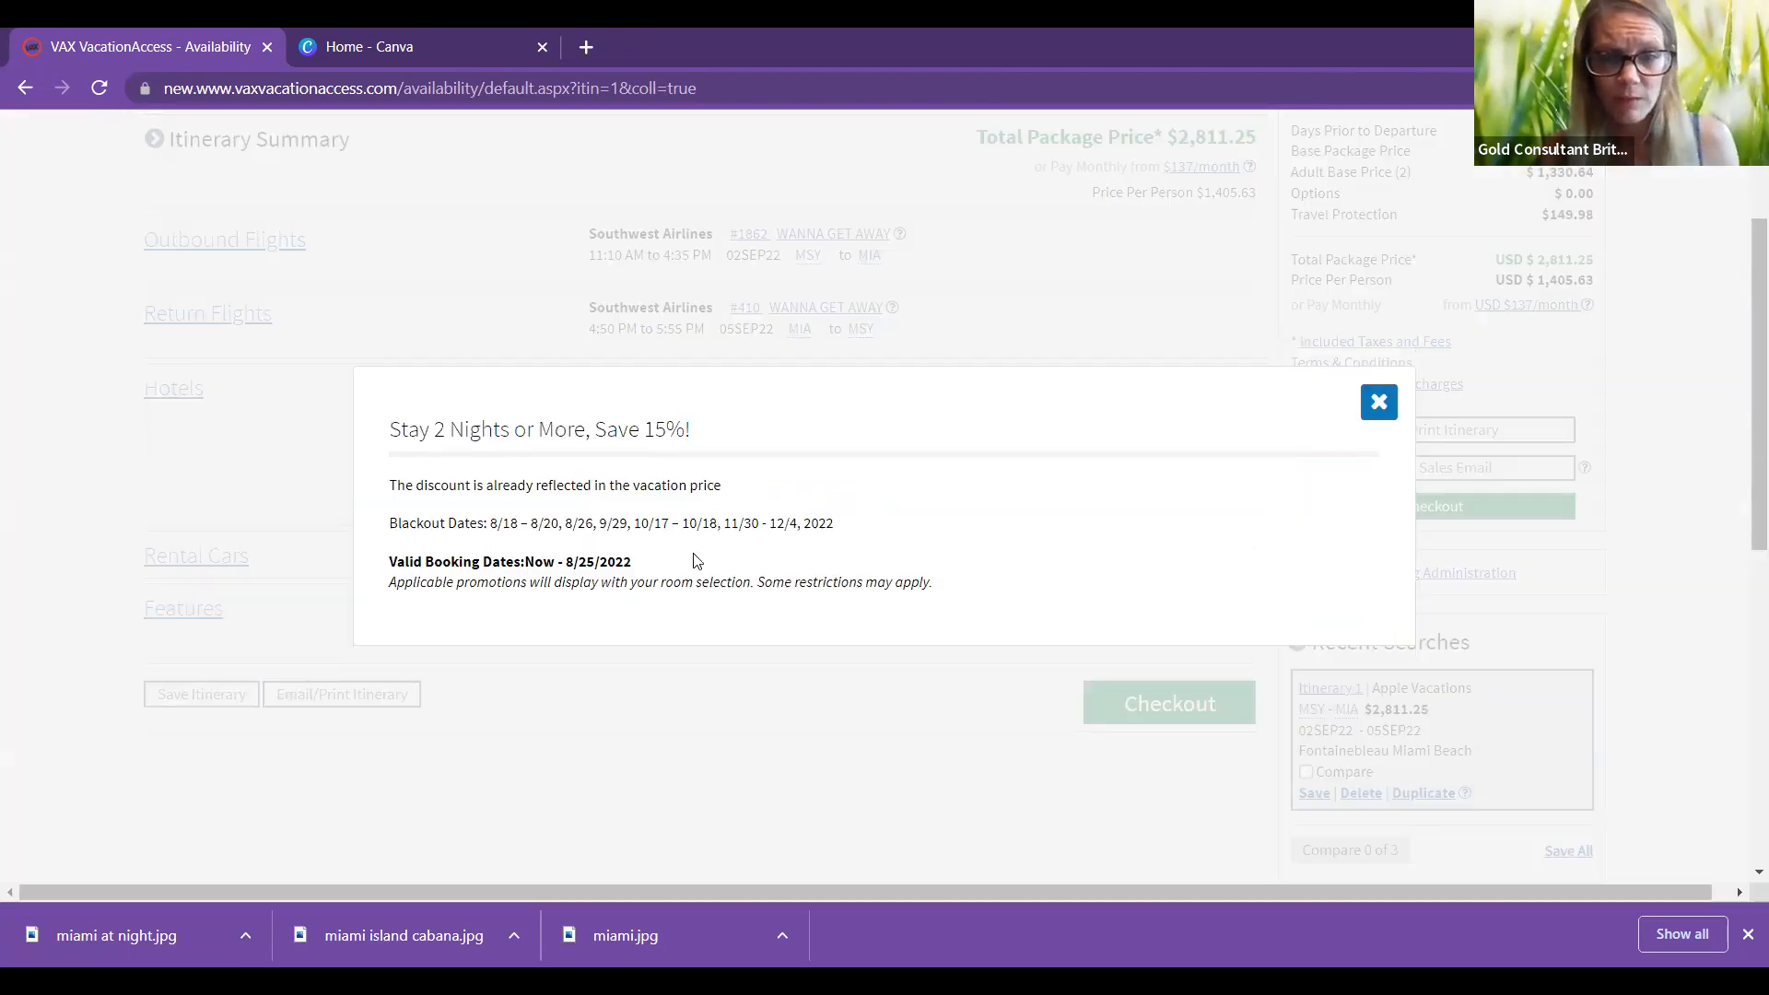
pyautogui.click(1379, 403)
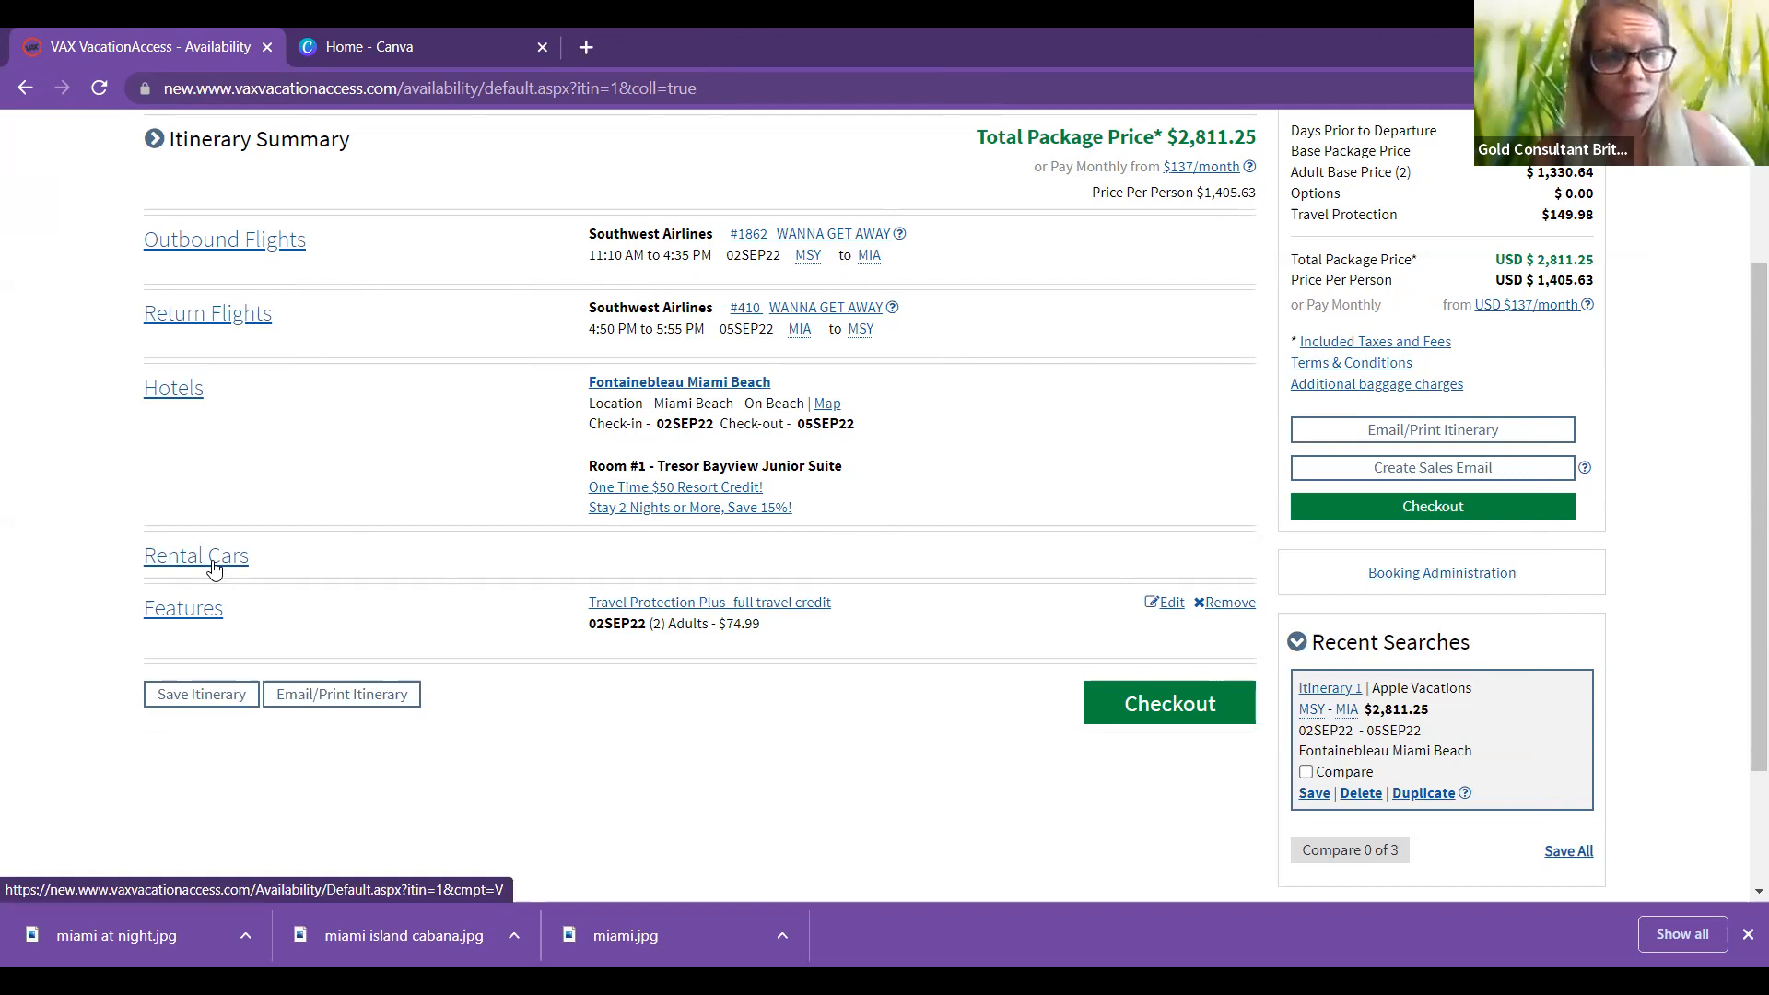
# Step: Review the travel protection options under Features, then bring up the Save Itinerary form
pyautogui.click(195, 617)
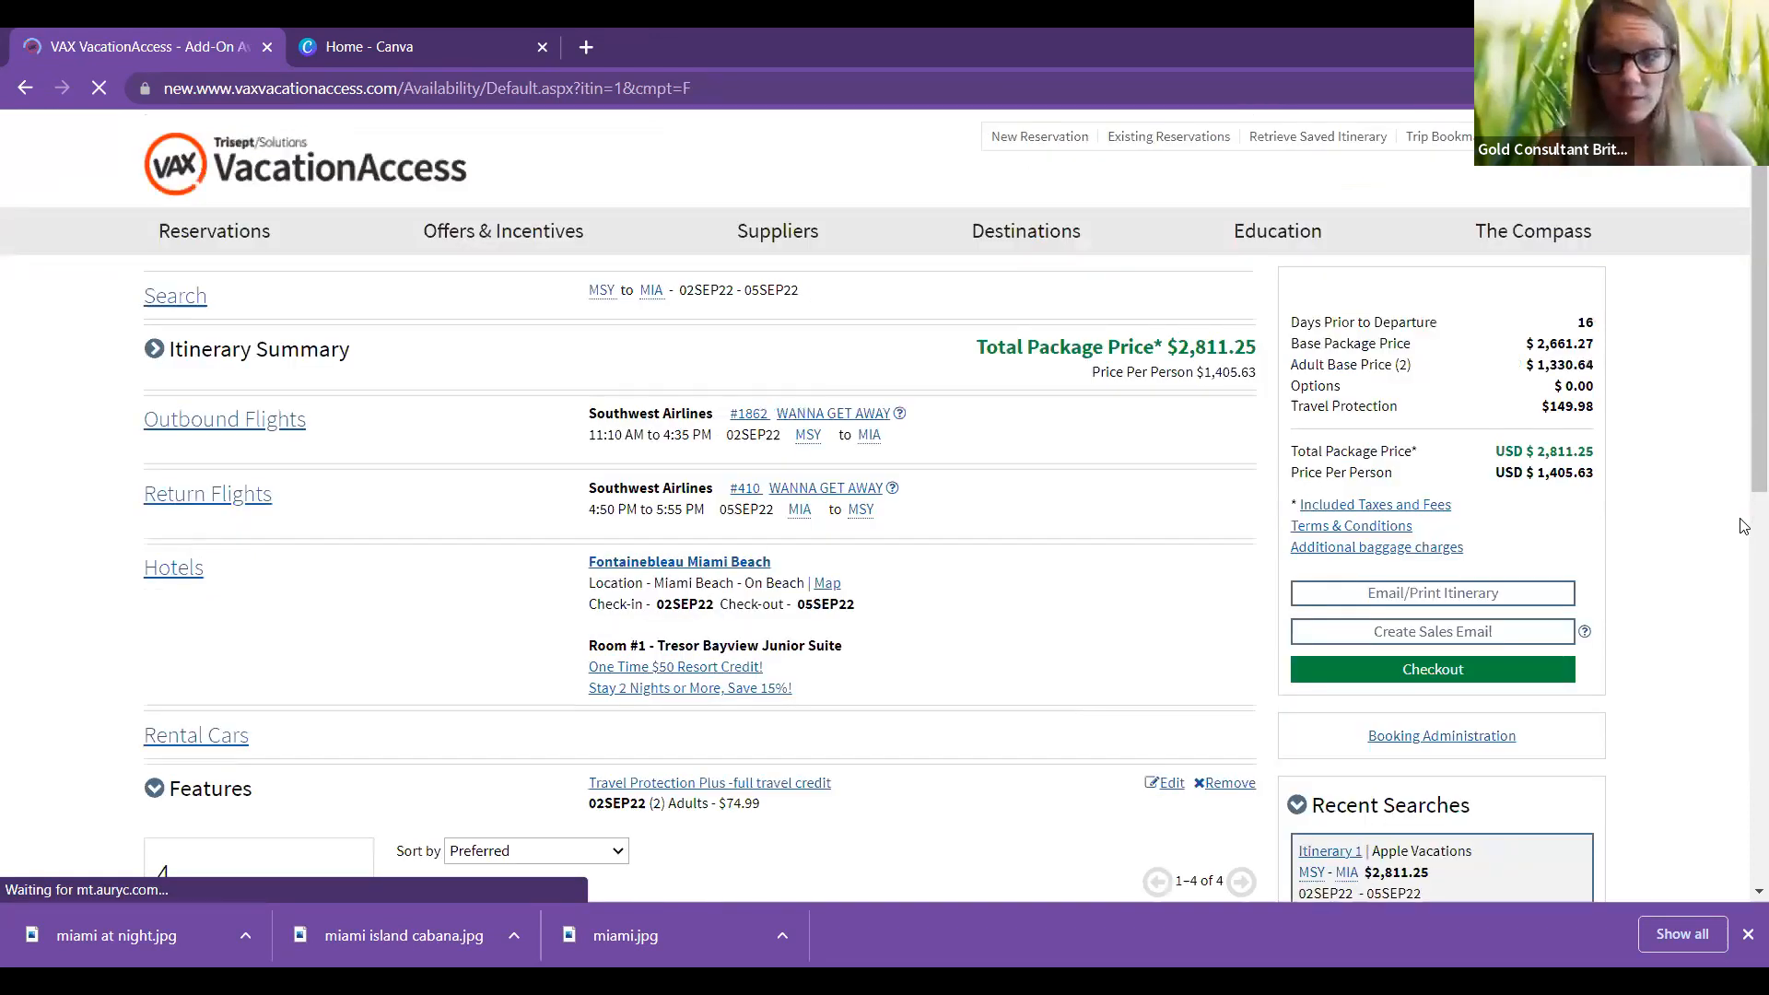
pyautogui.scroll(-7, 903, 273)
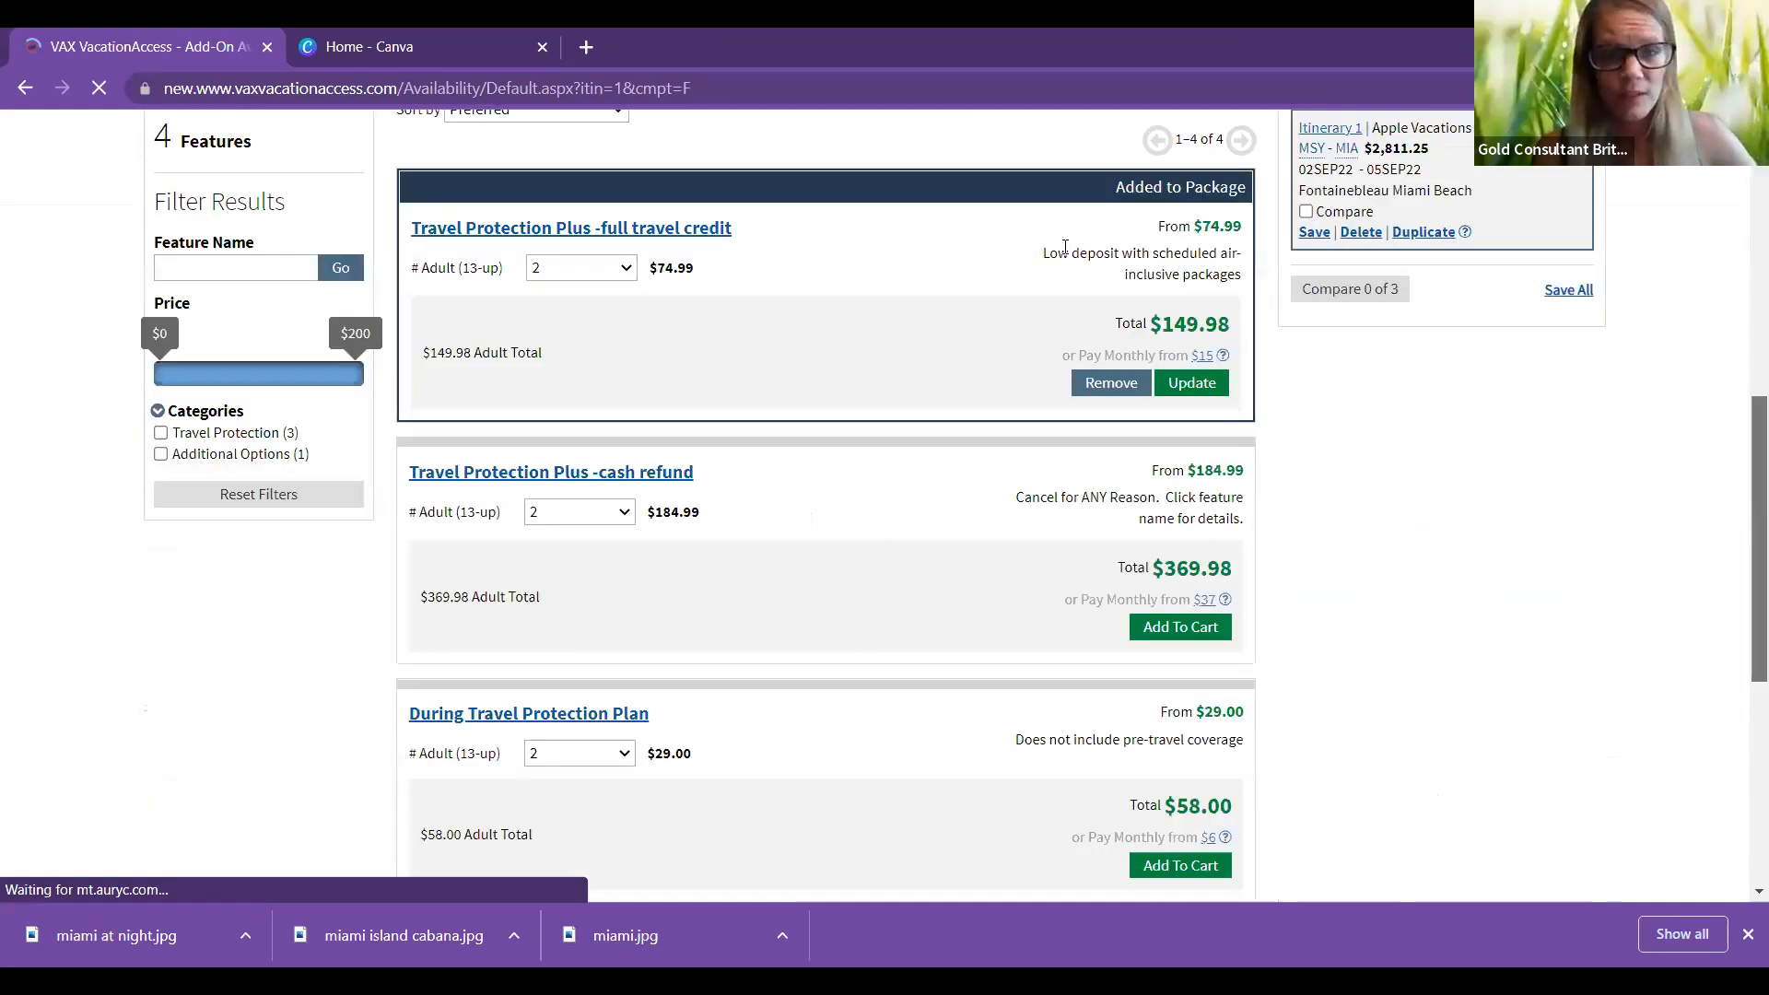
pyautogui.scroll(-1, 1179, 327)
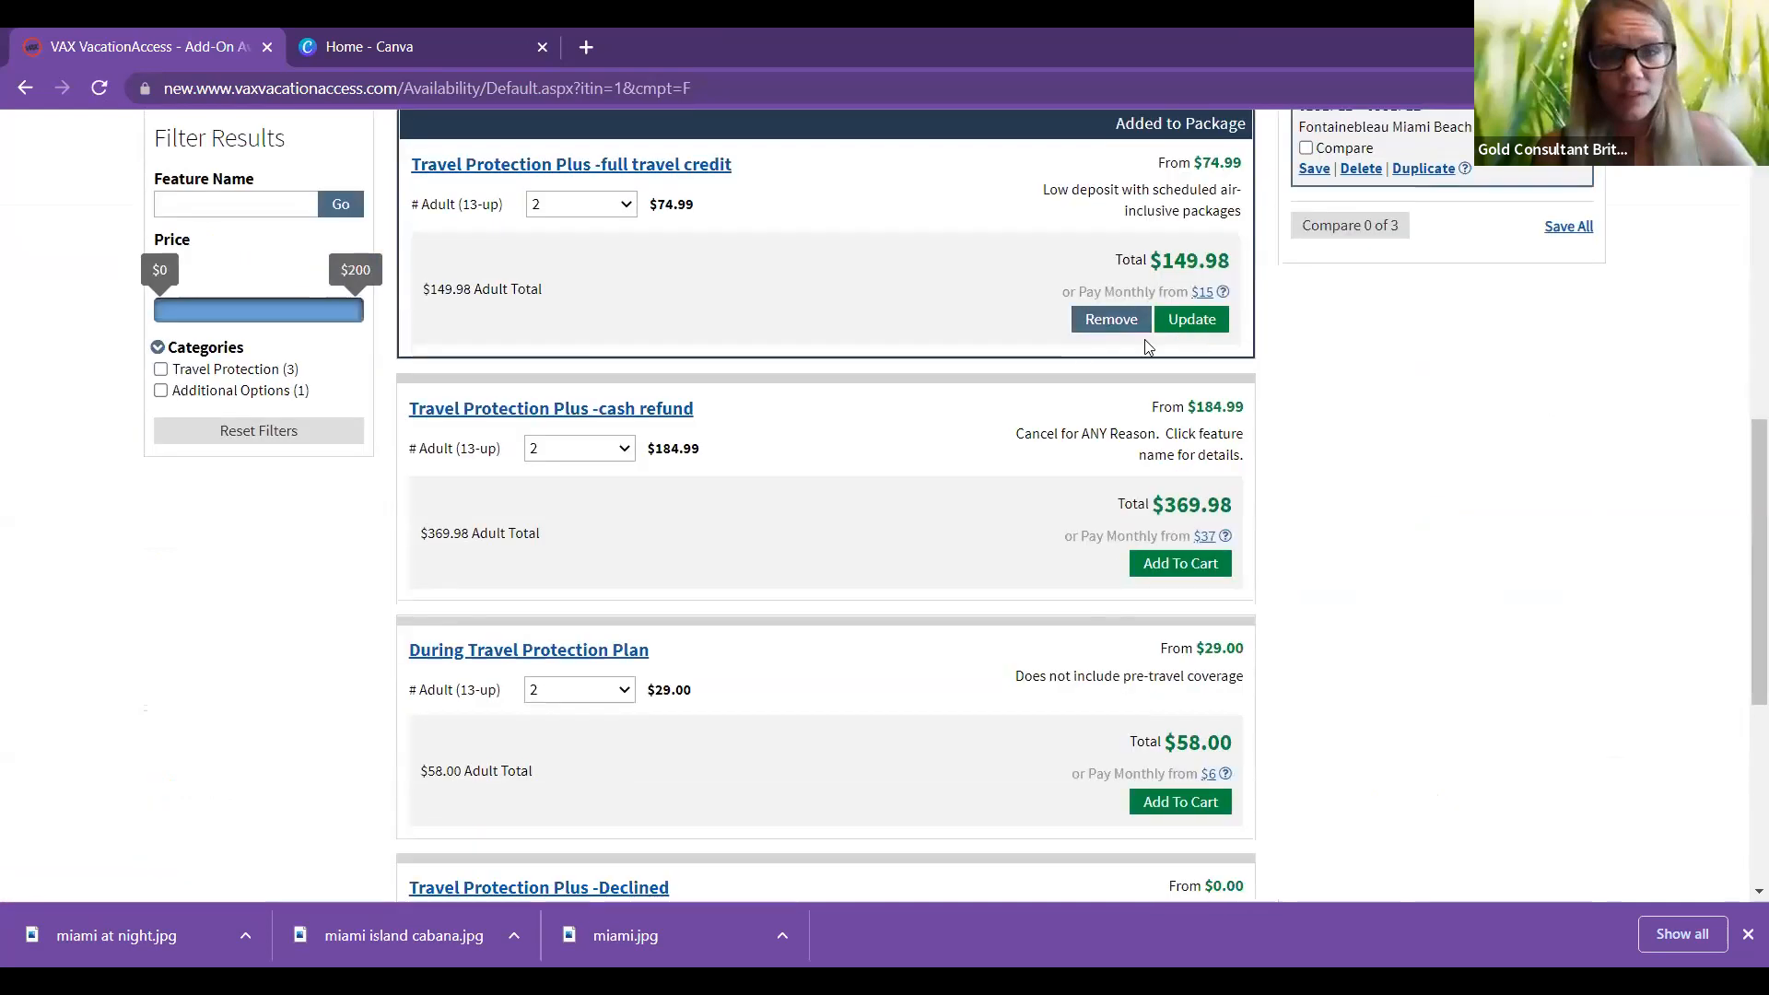
pyautogui.scroll(1, 1742, 573)
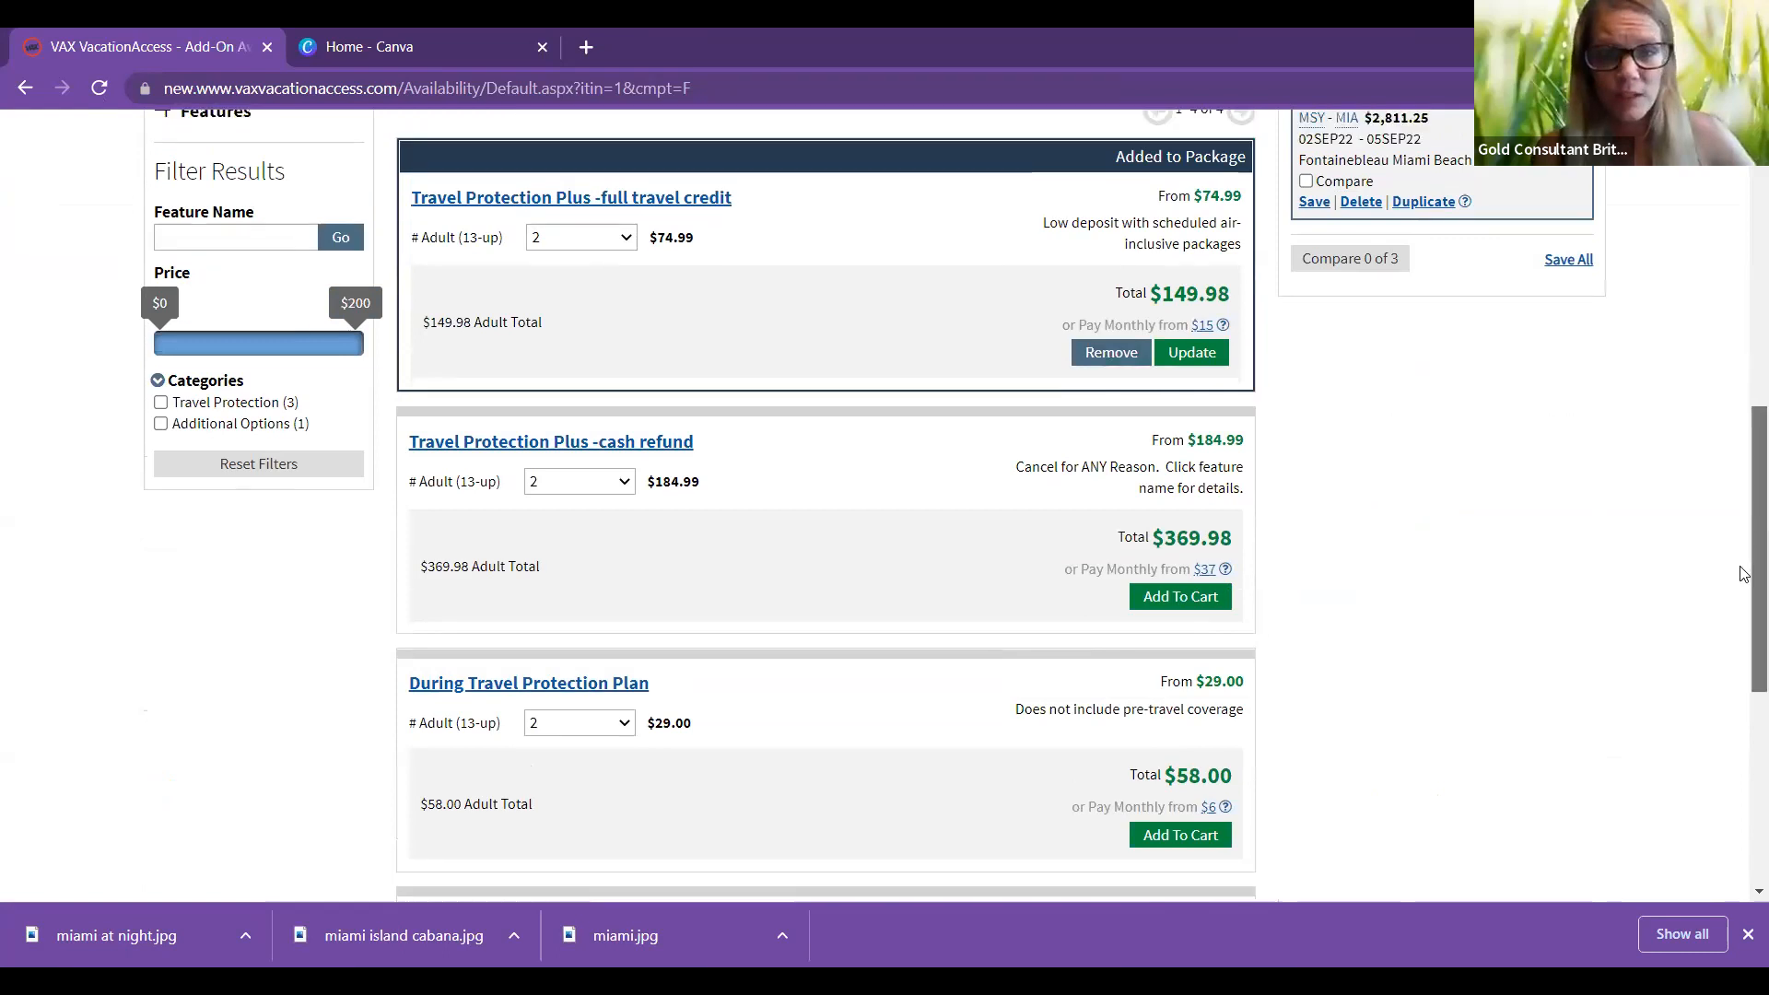
pyautogui.scroll(4, 1744, 648)
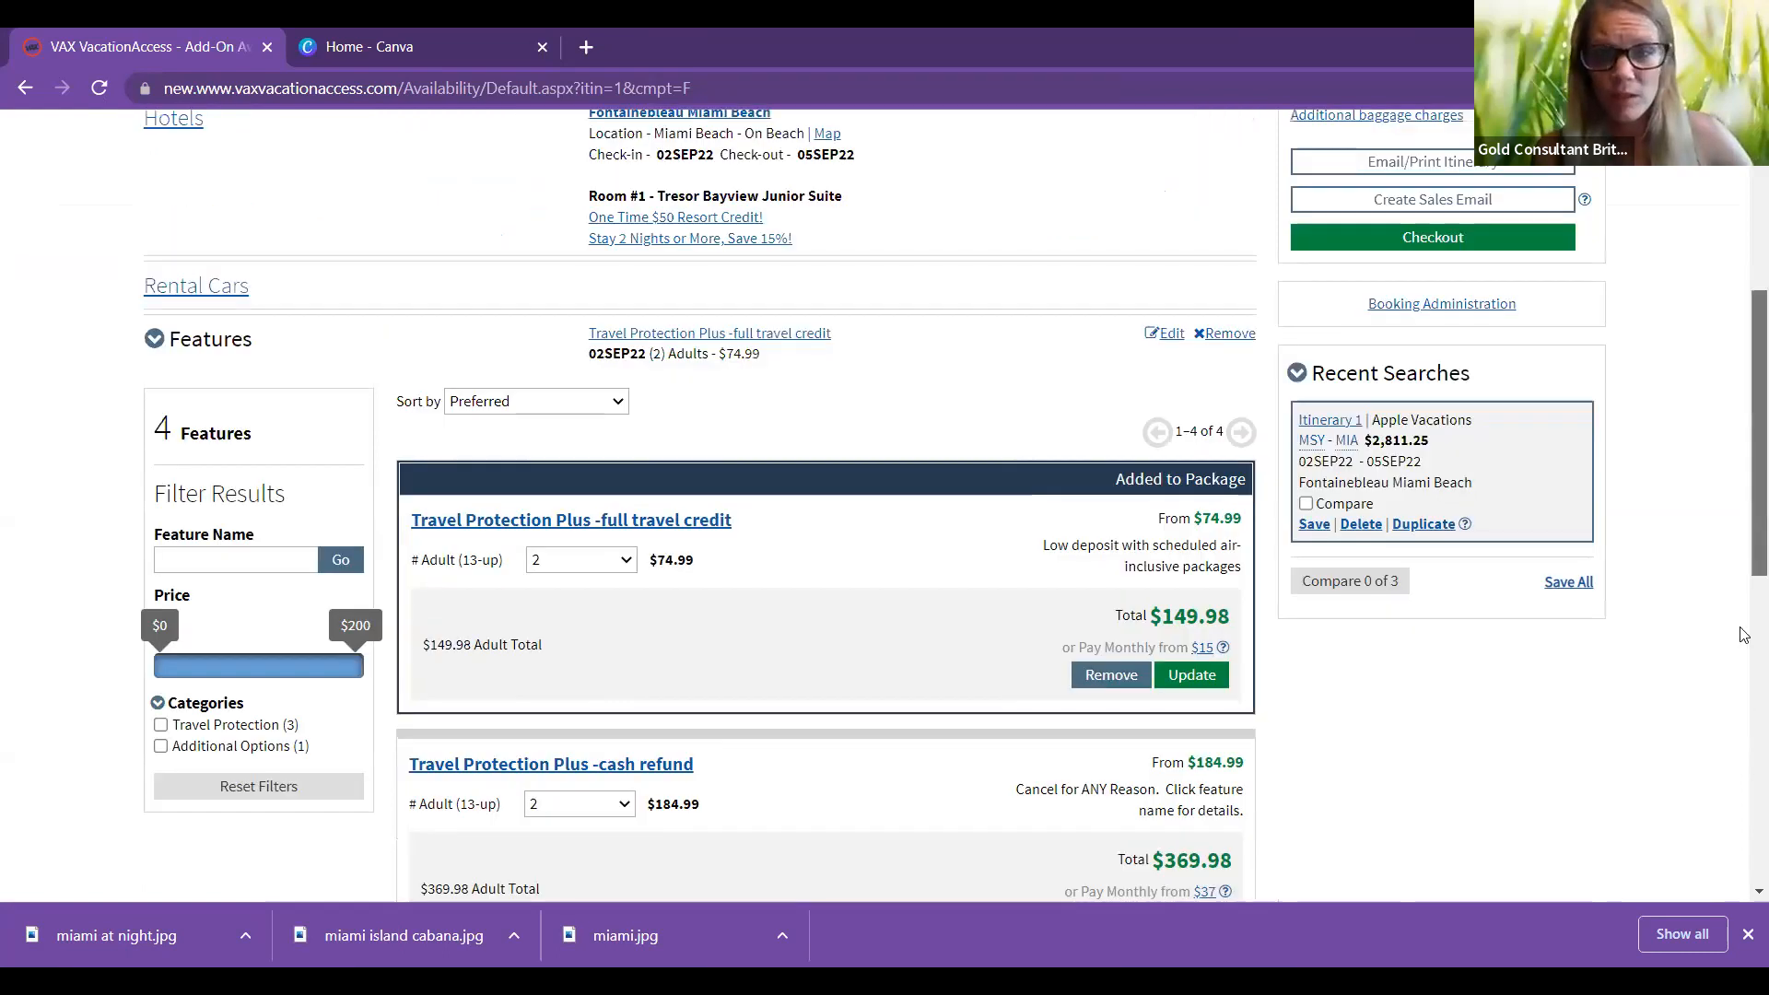
pyautogui.scroll(-8, 1742, 571)
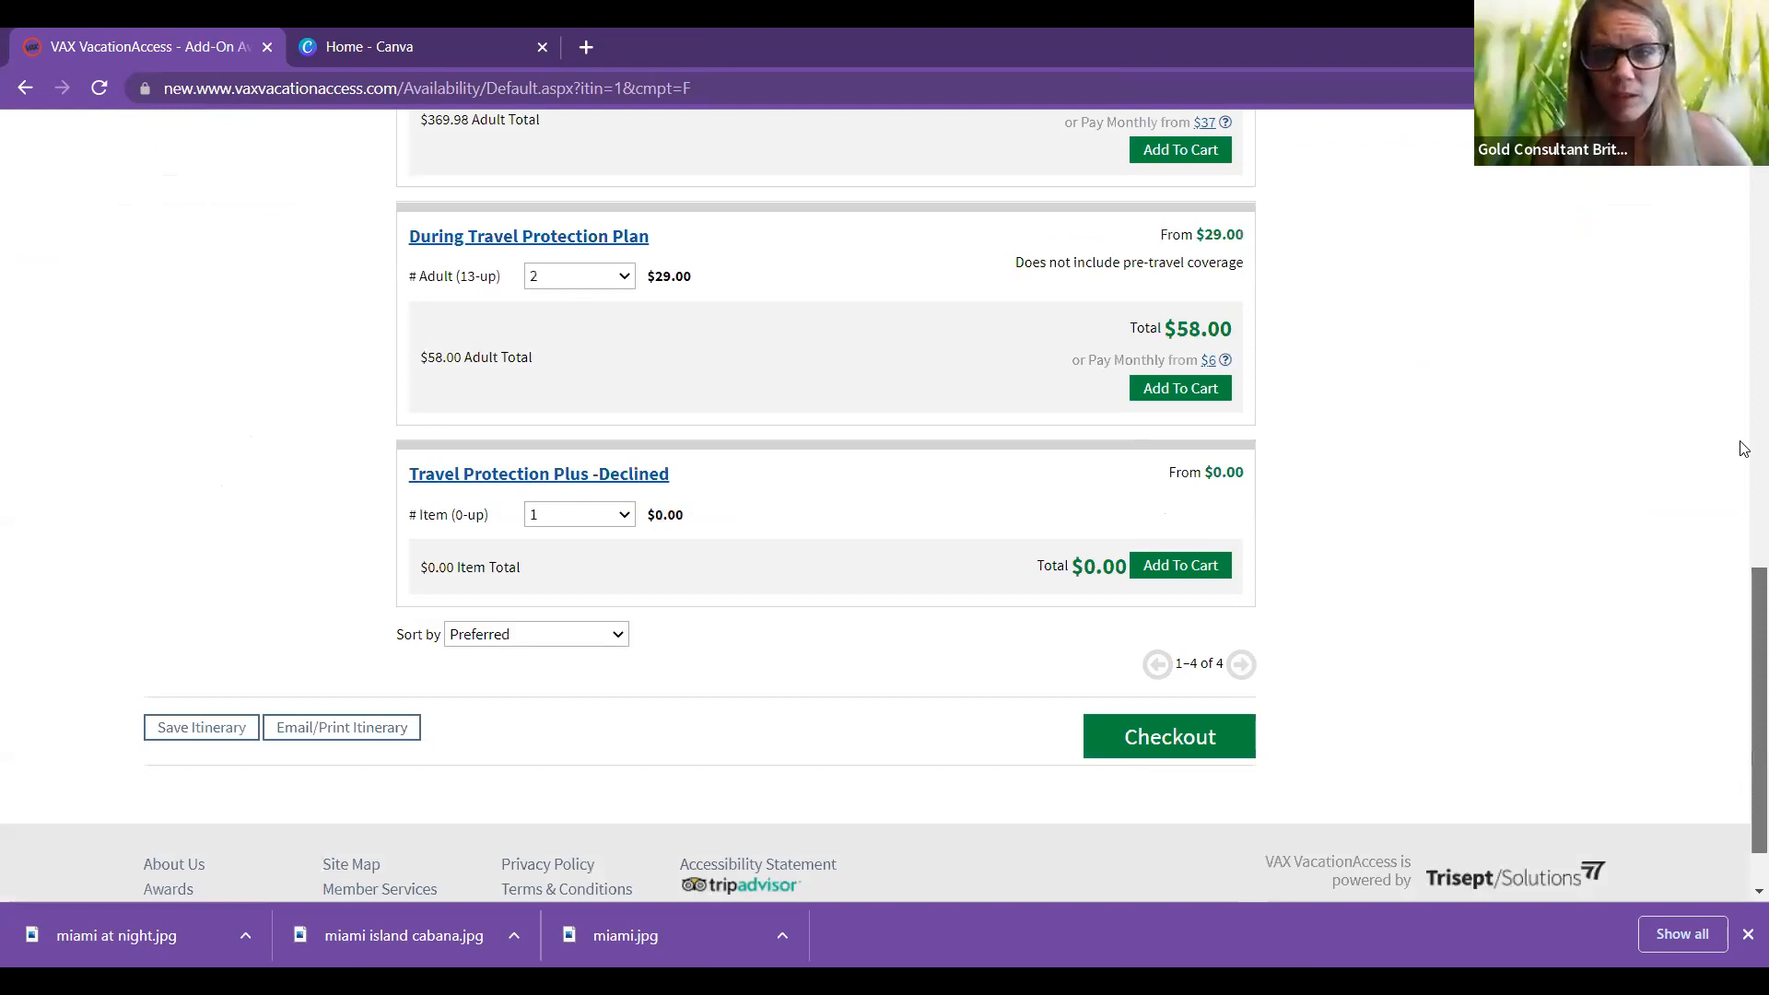
pyautogui.scroll(6, 1744, 448)
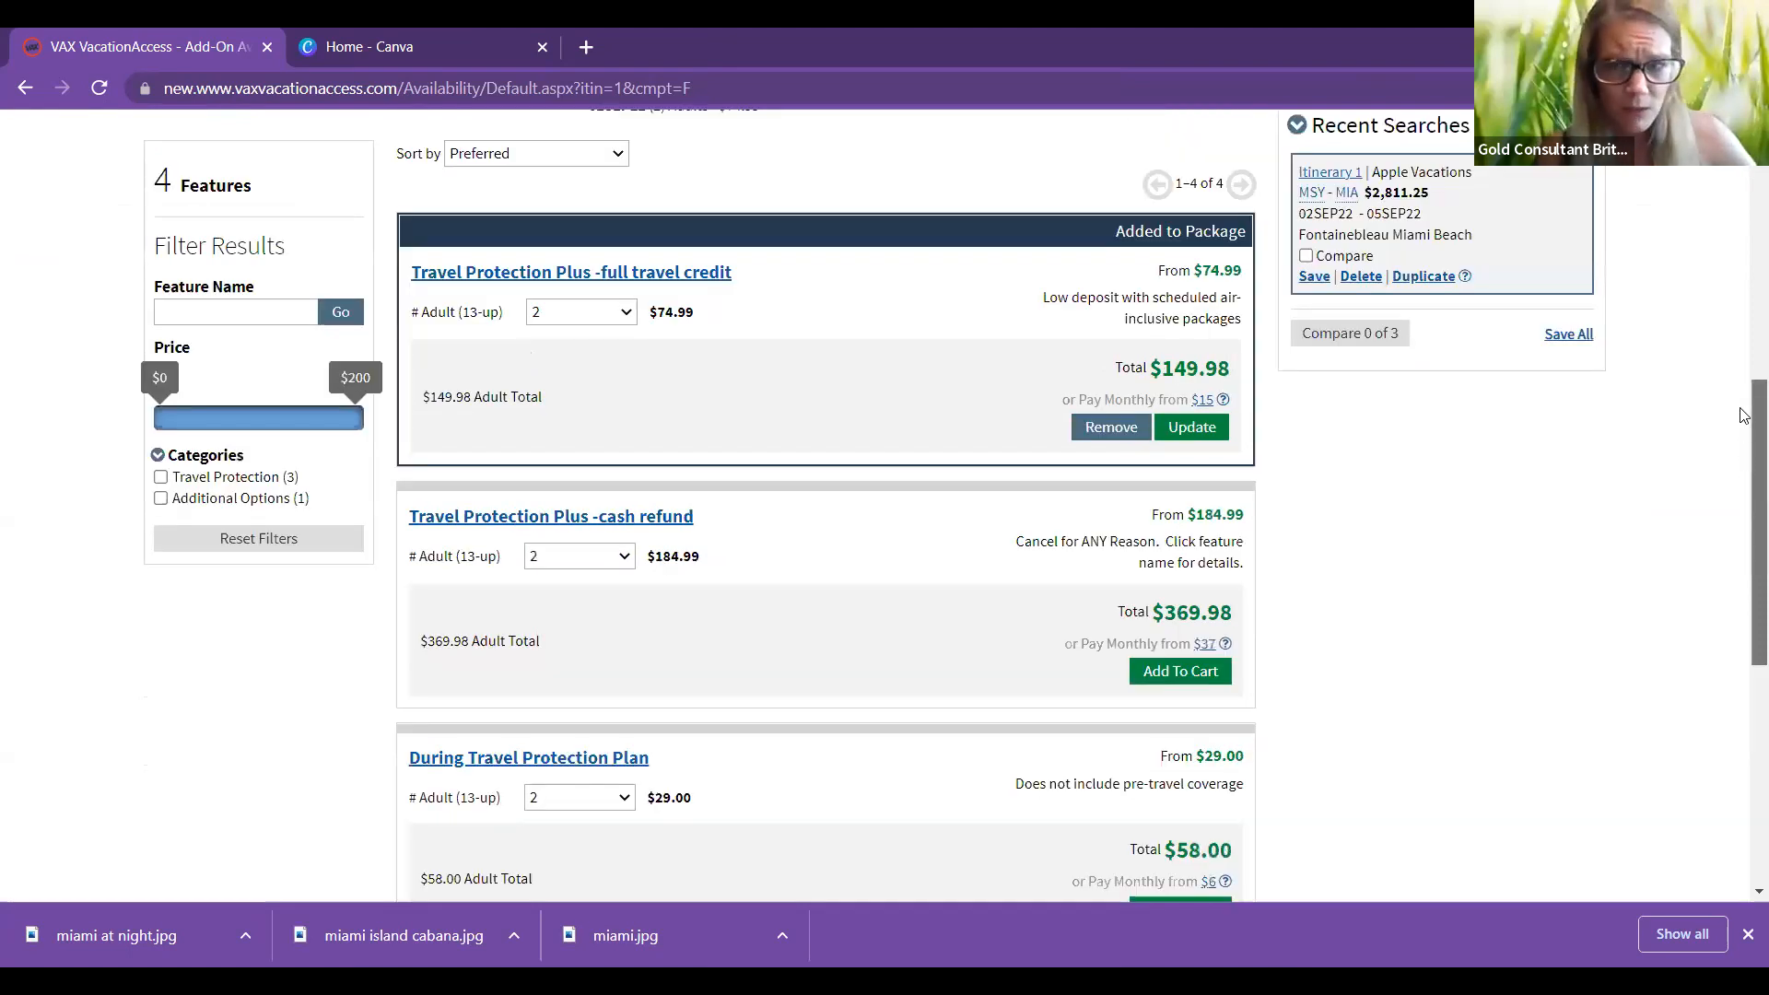
pyautogui.scroll(4, 1744, 330)
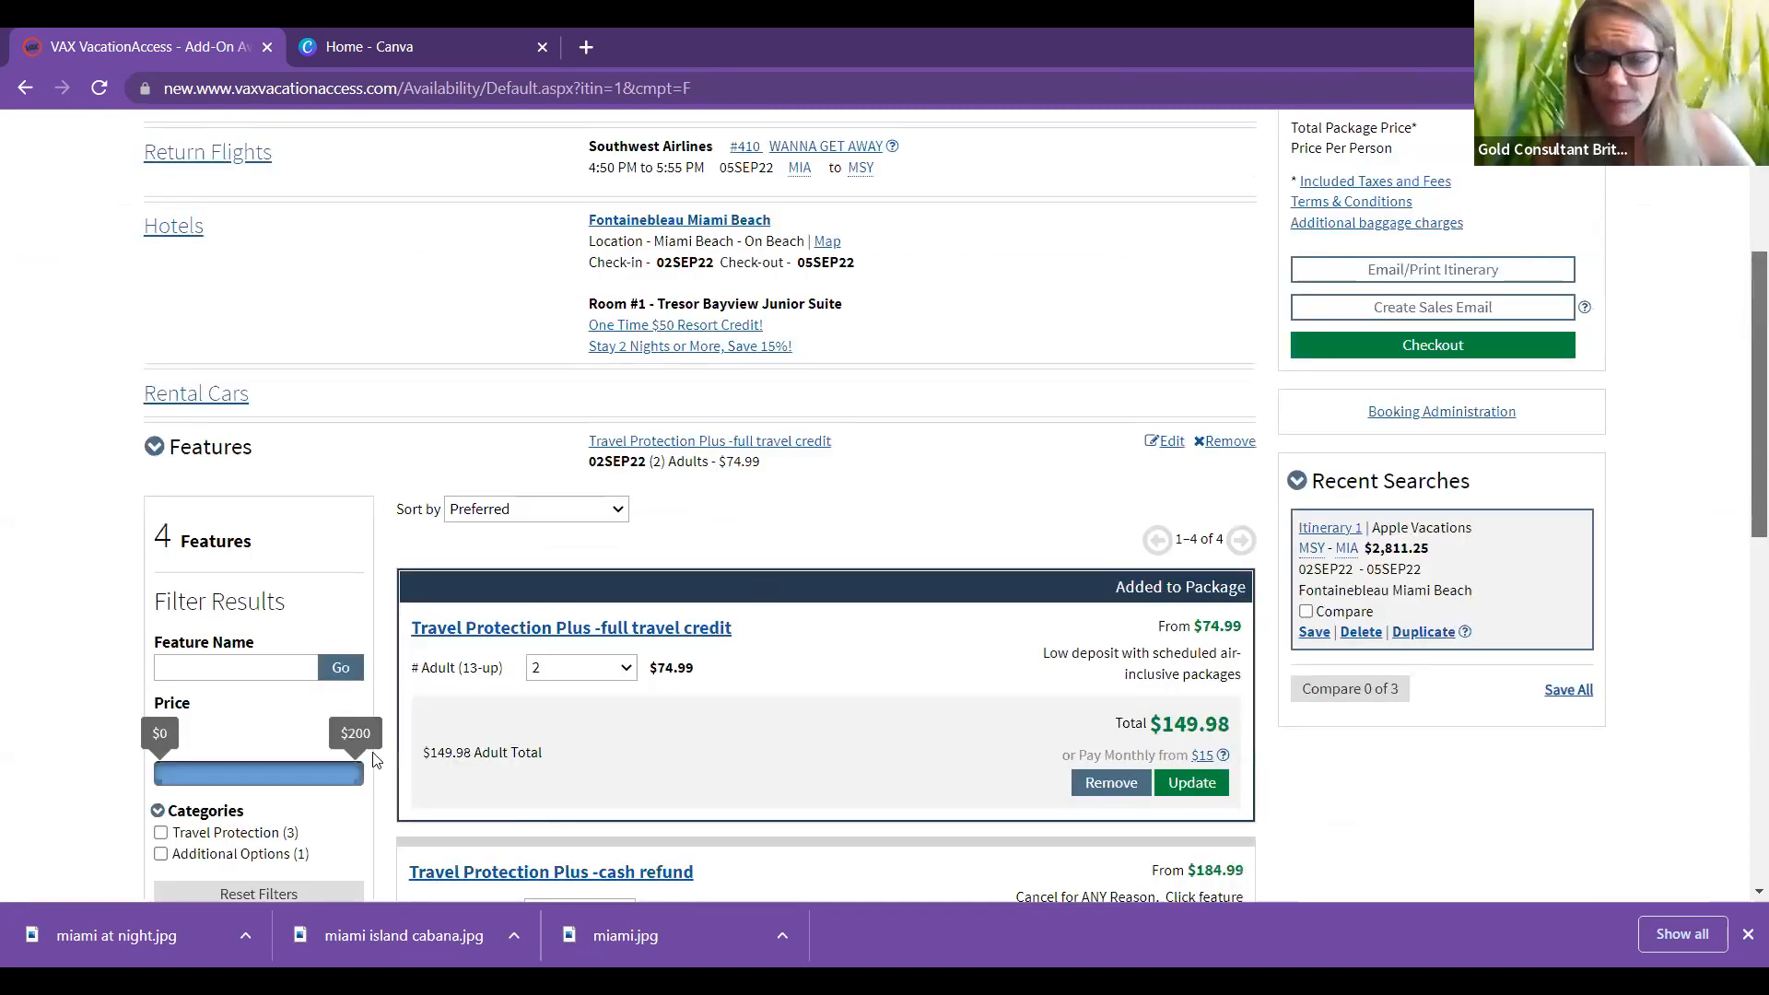
pyautogui.scroll(3, 373, 756)
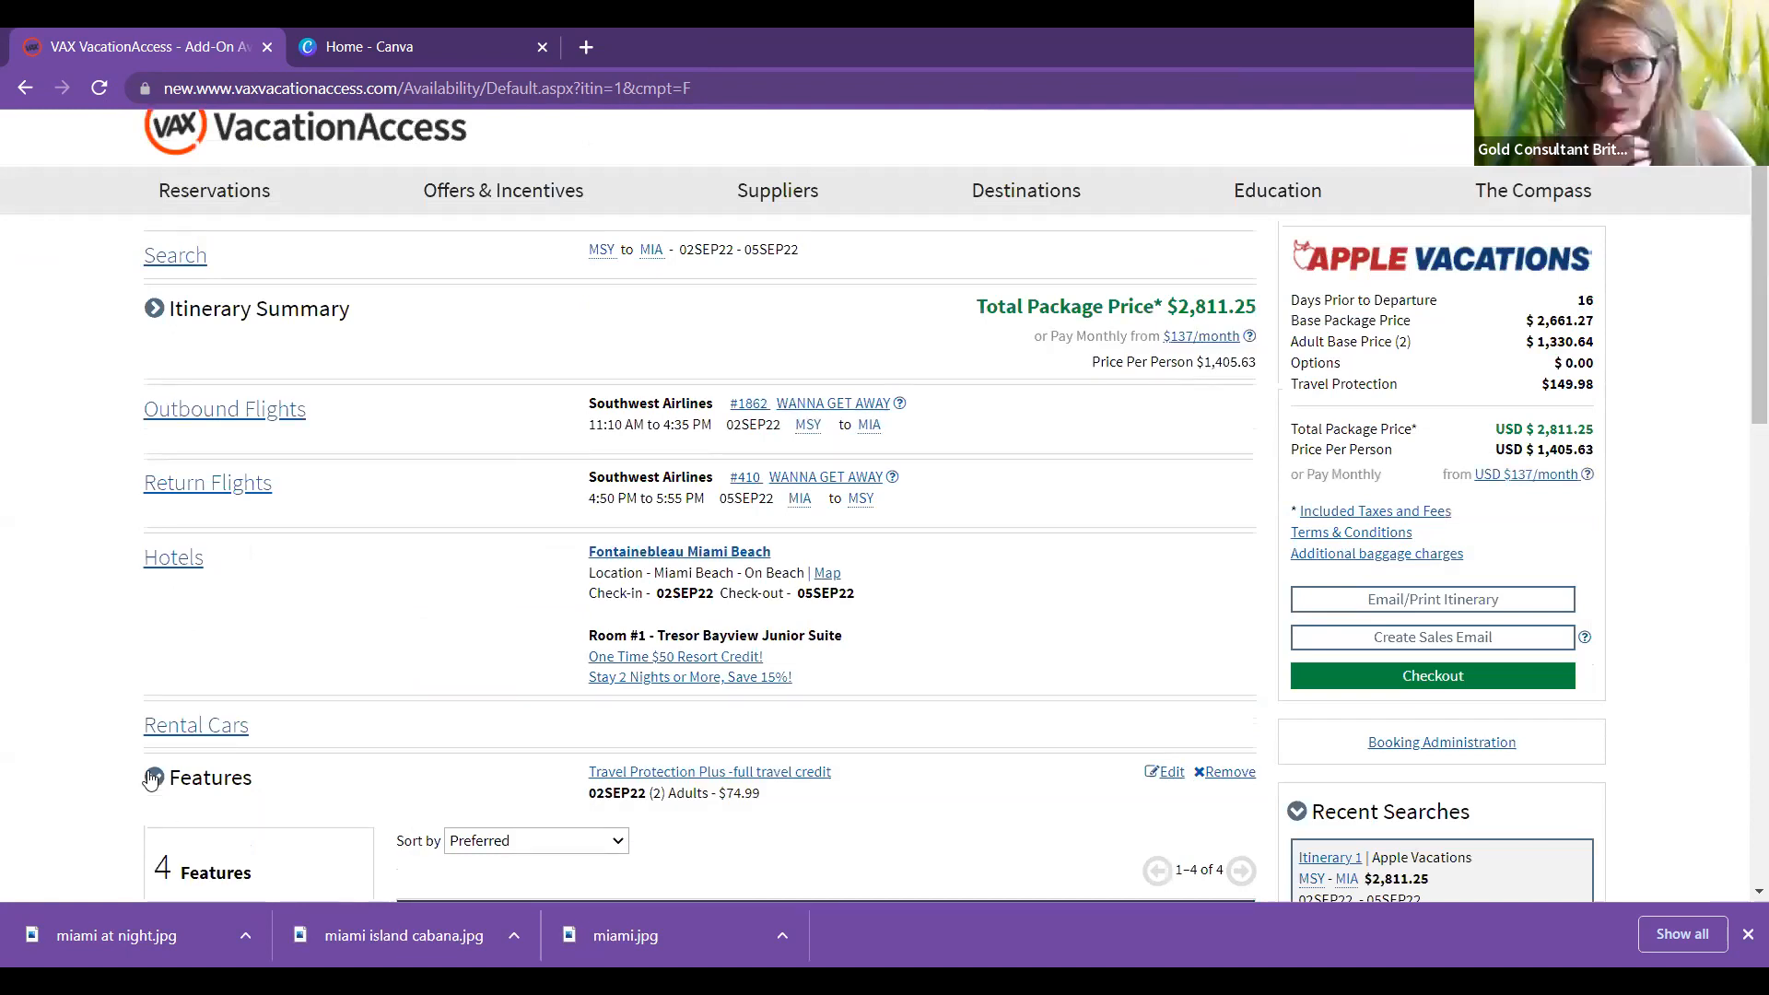
pyautogui.click(152, 779)
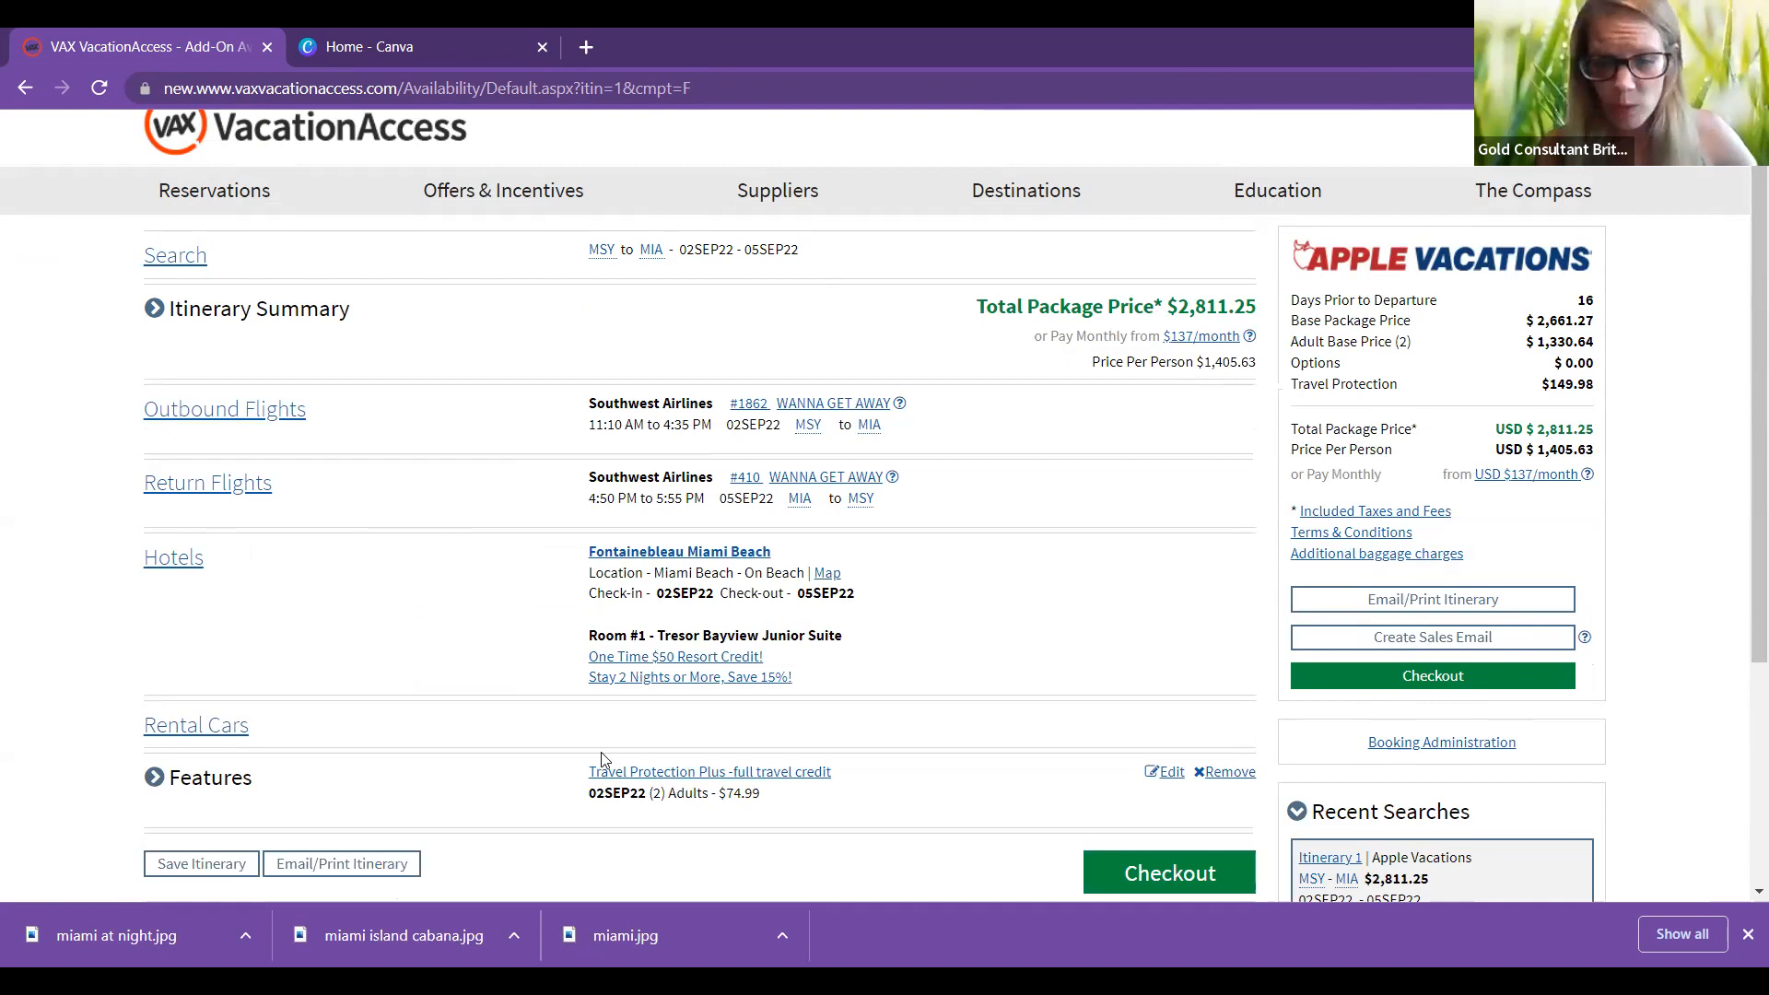
pyautogui.click(213, 732)
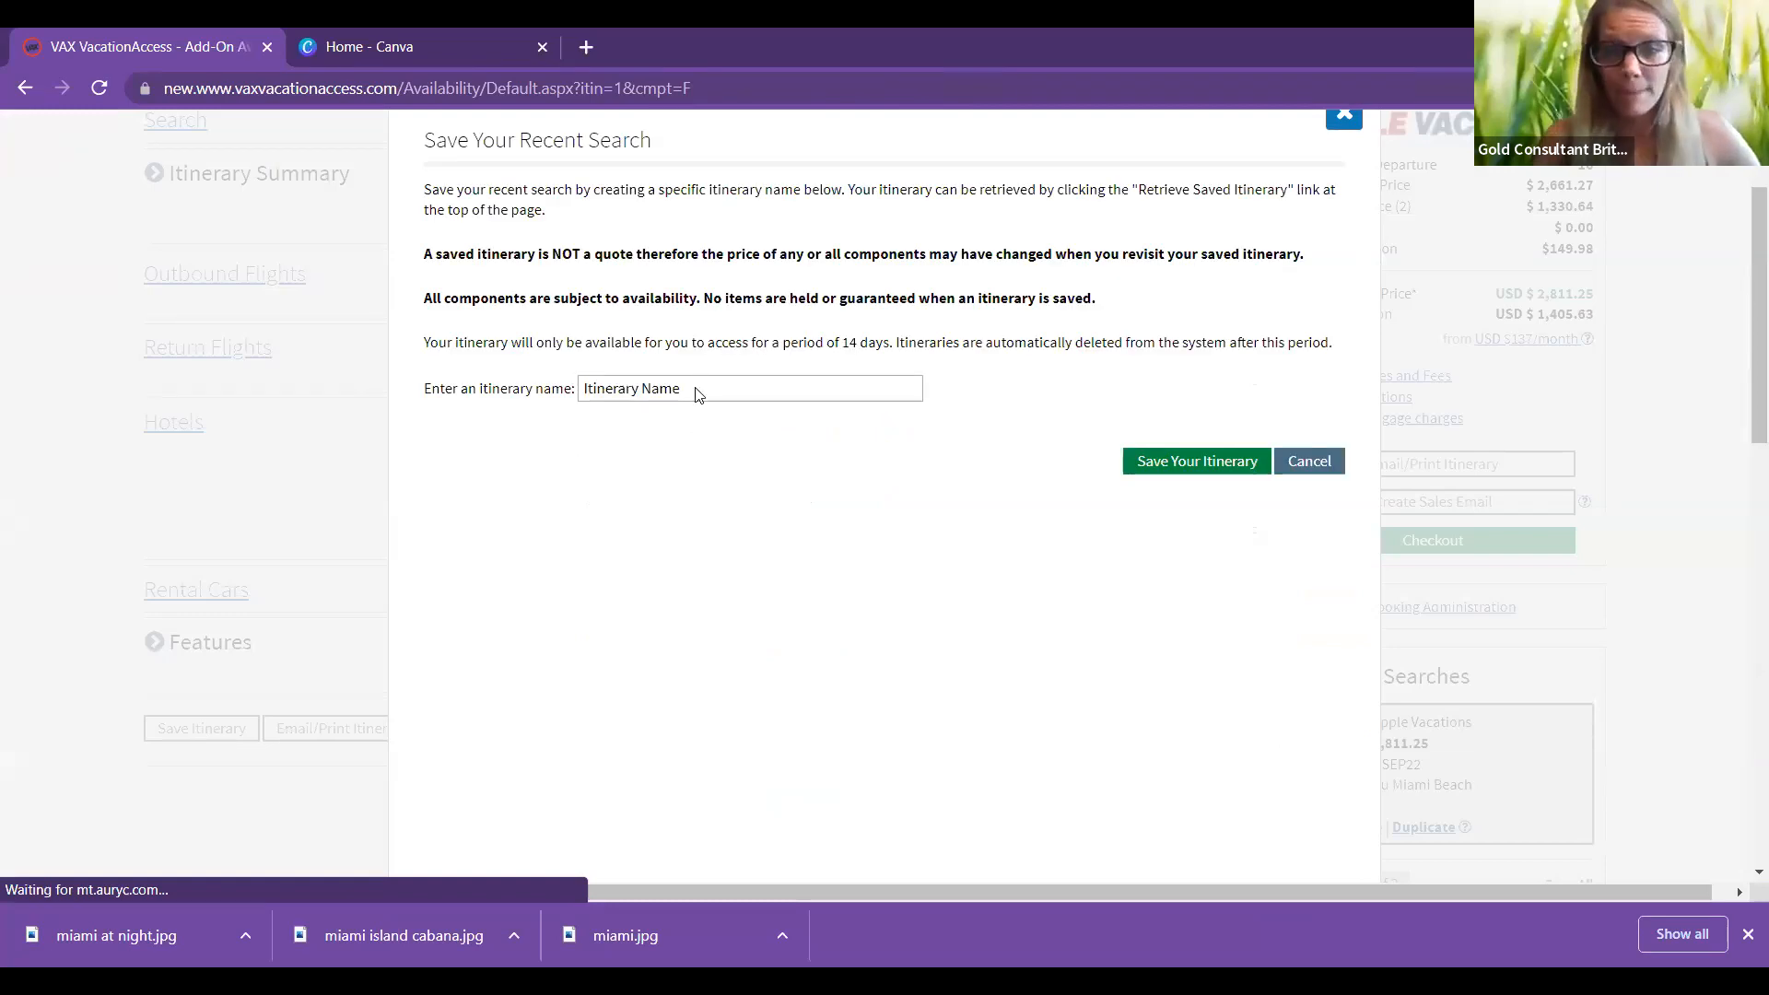
# Step: Save the itinerary under the client's full name and acknowledge the saved confirmation
pyautogui.click(698, 395)
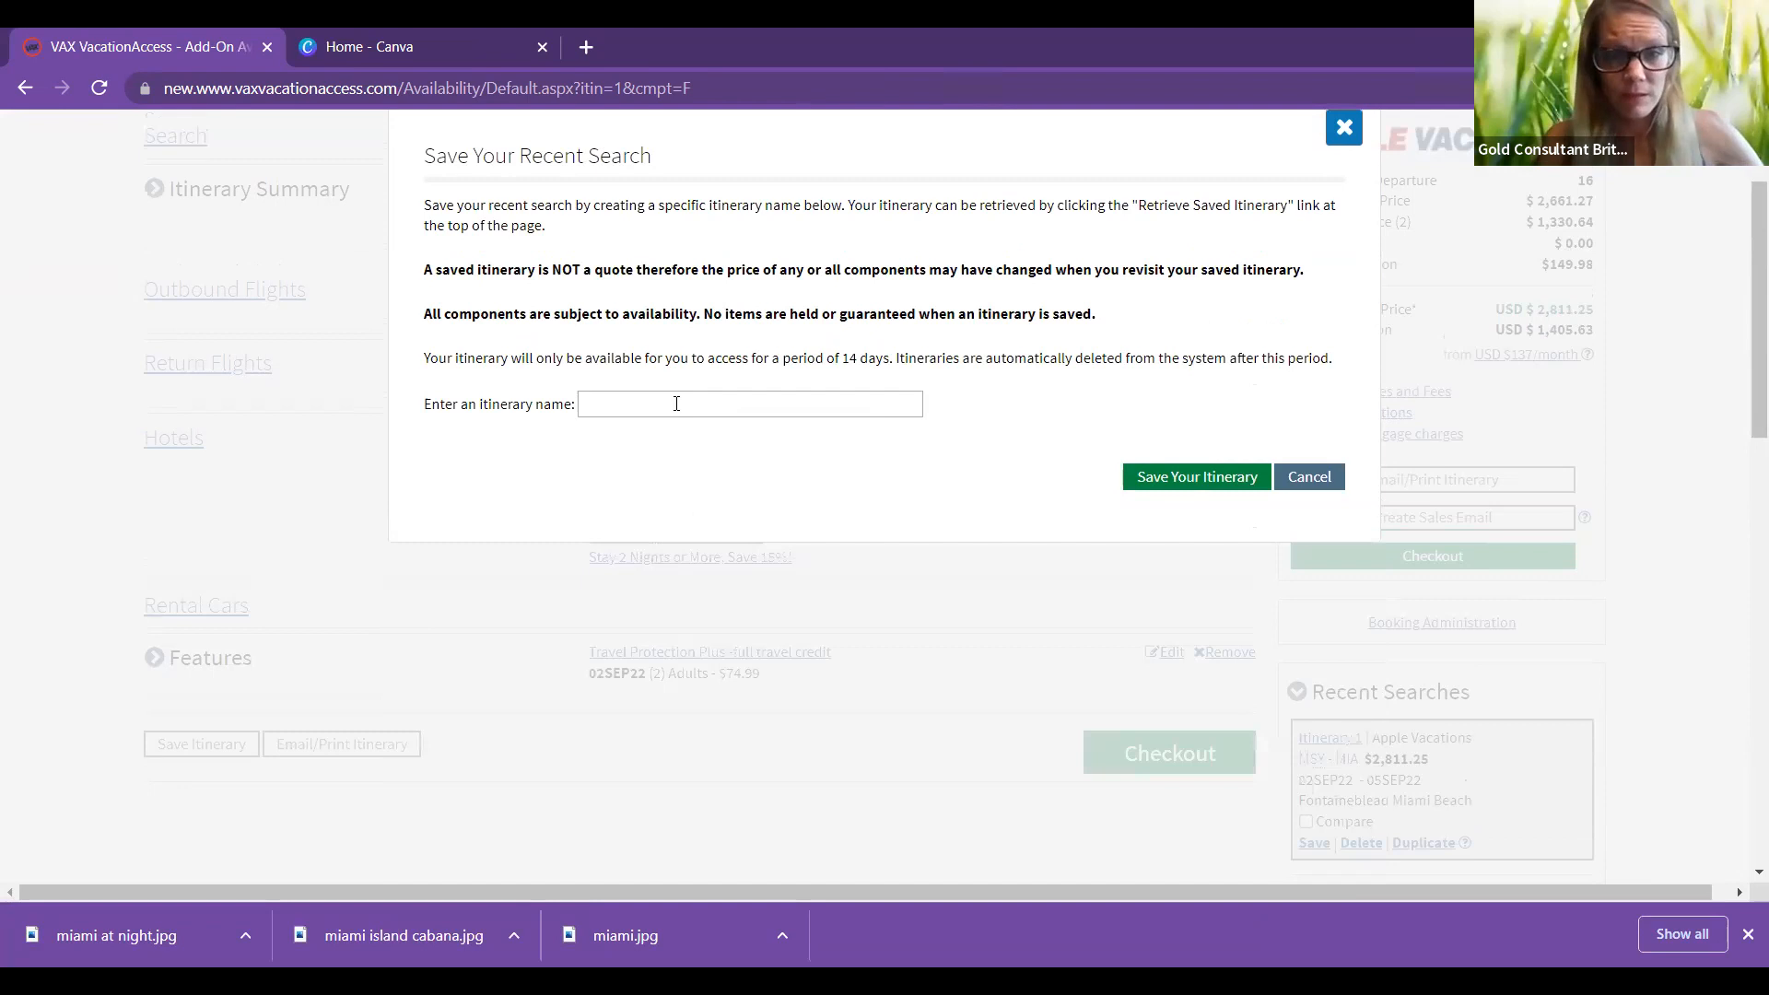
pyautogui.click(676, 404)
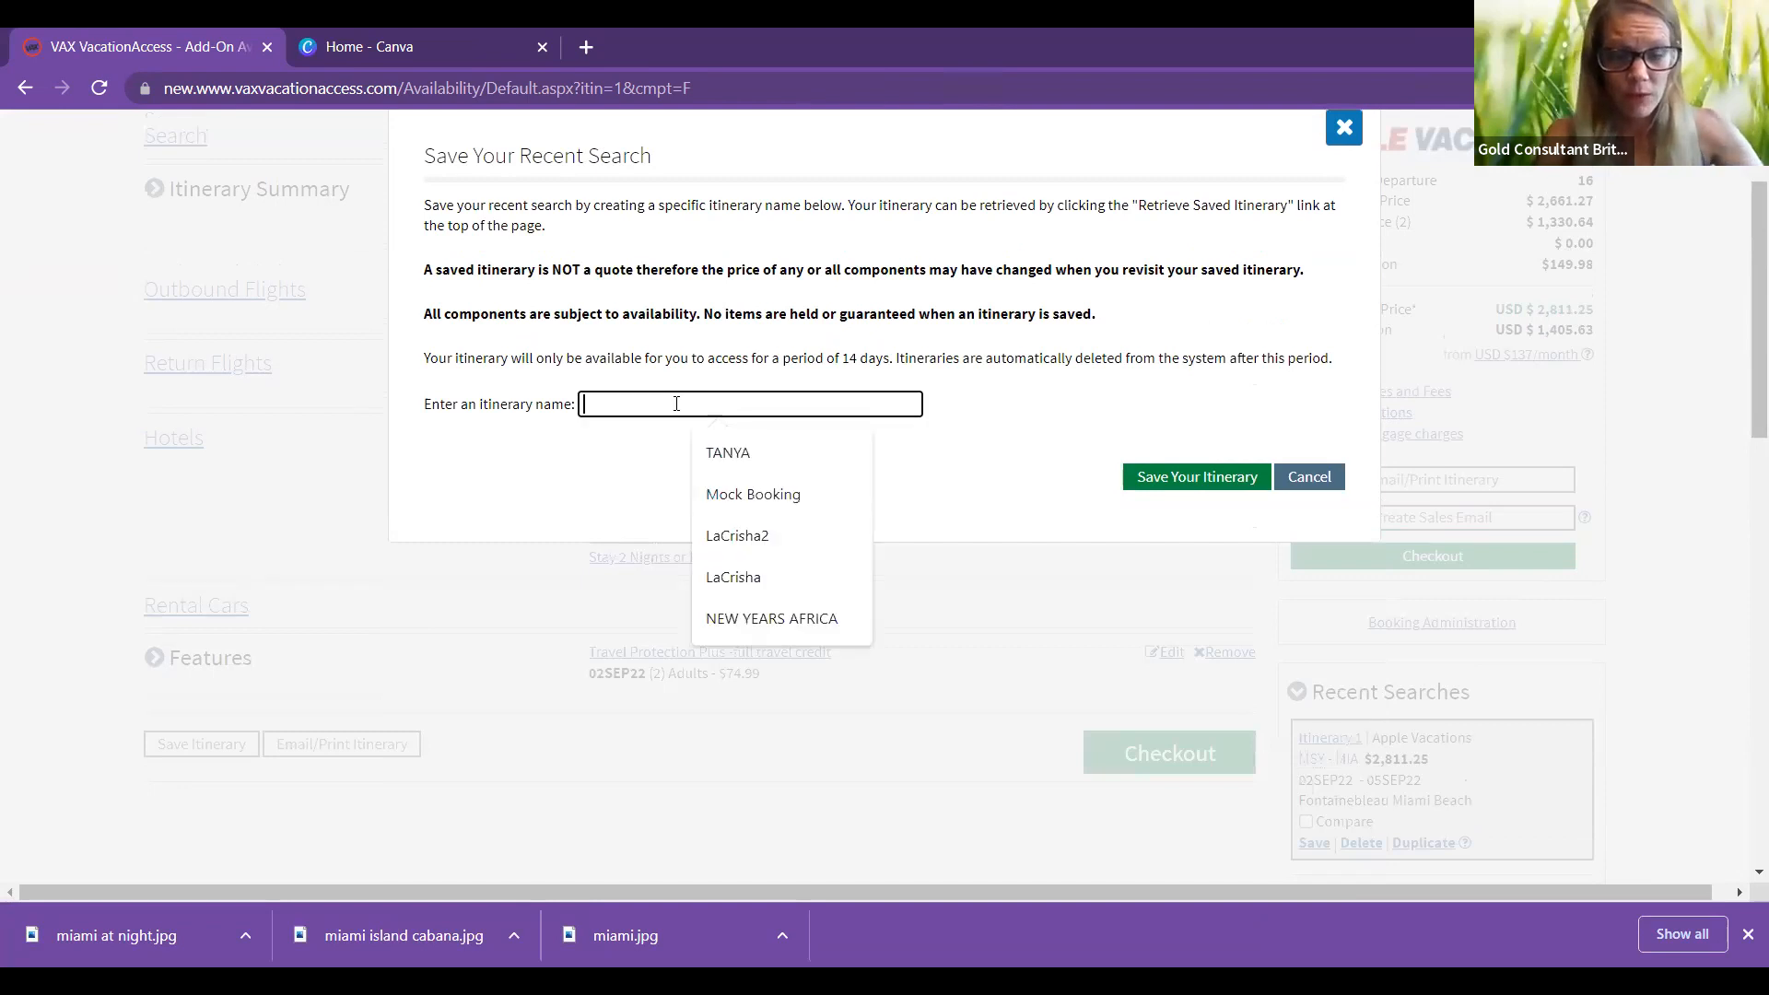
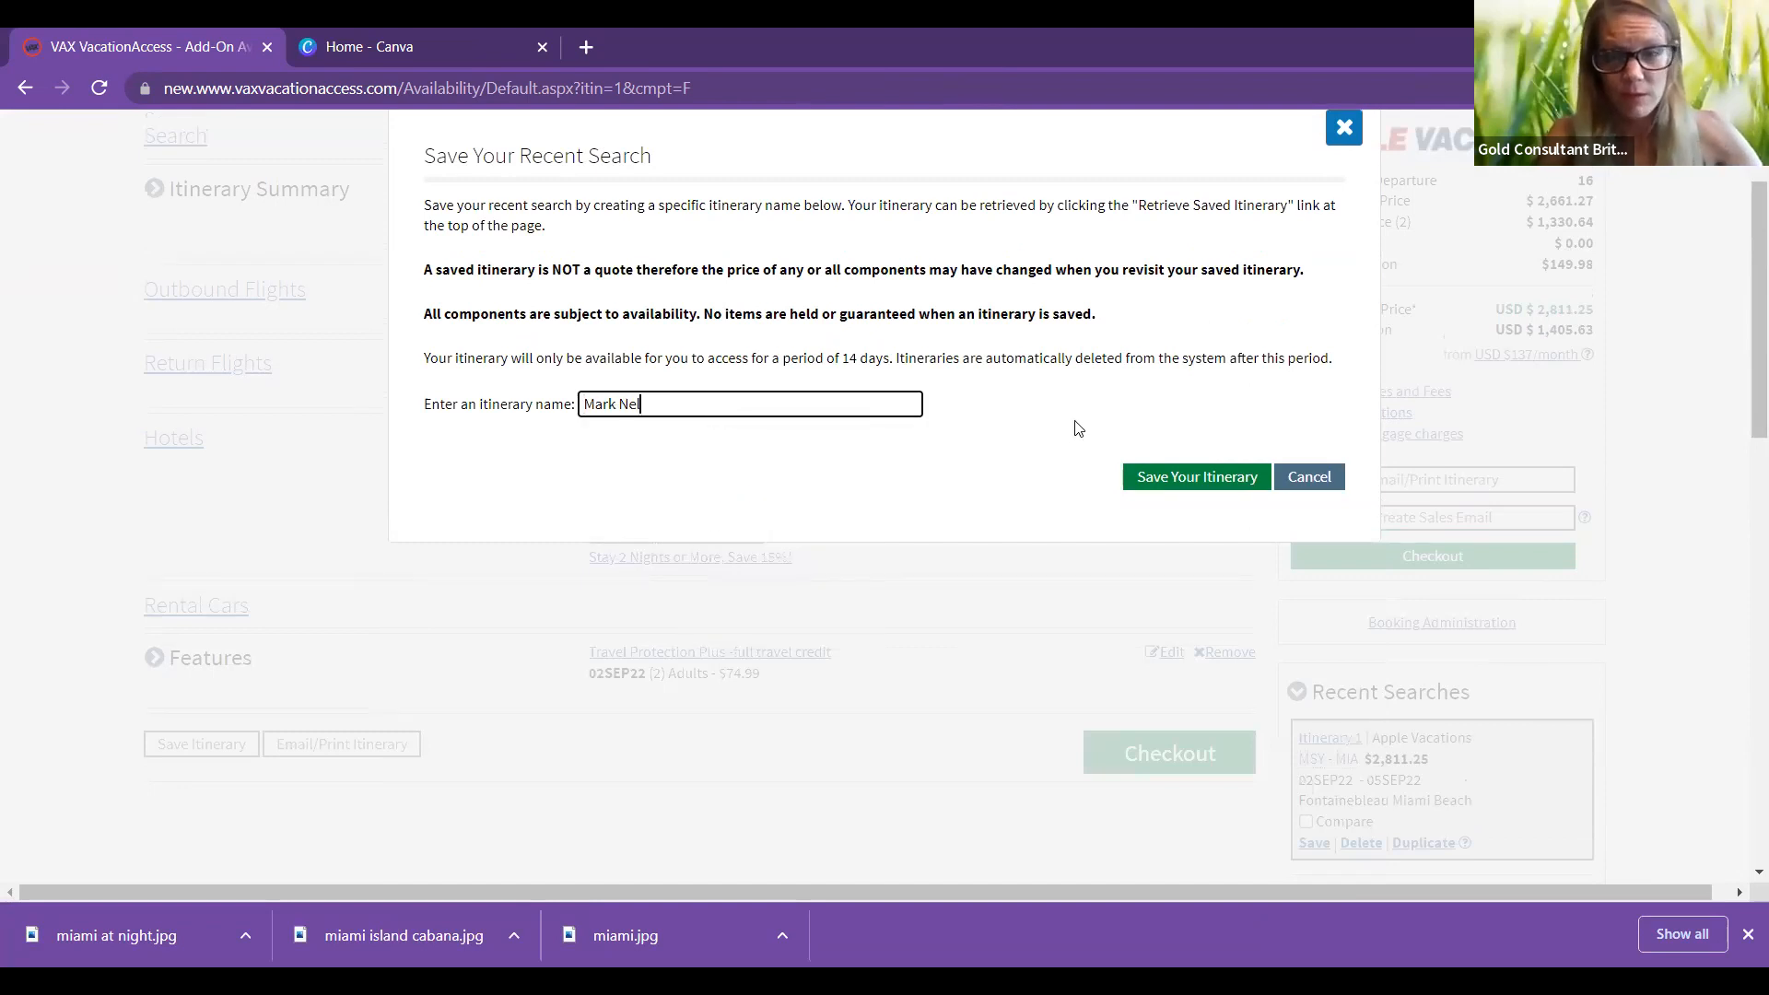
pyautogui.click(1146, 485)
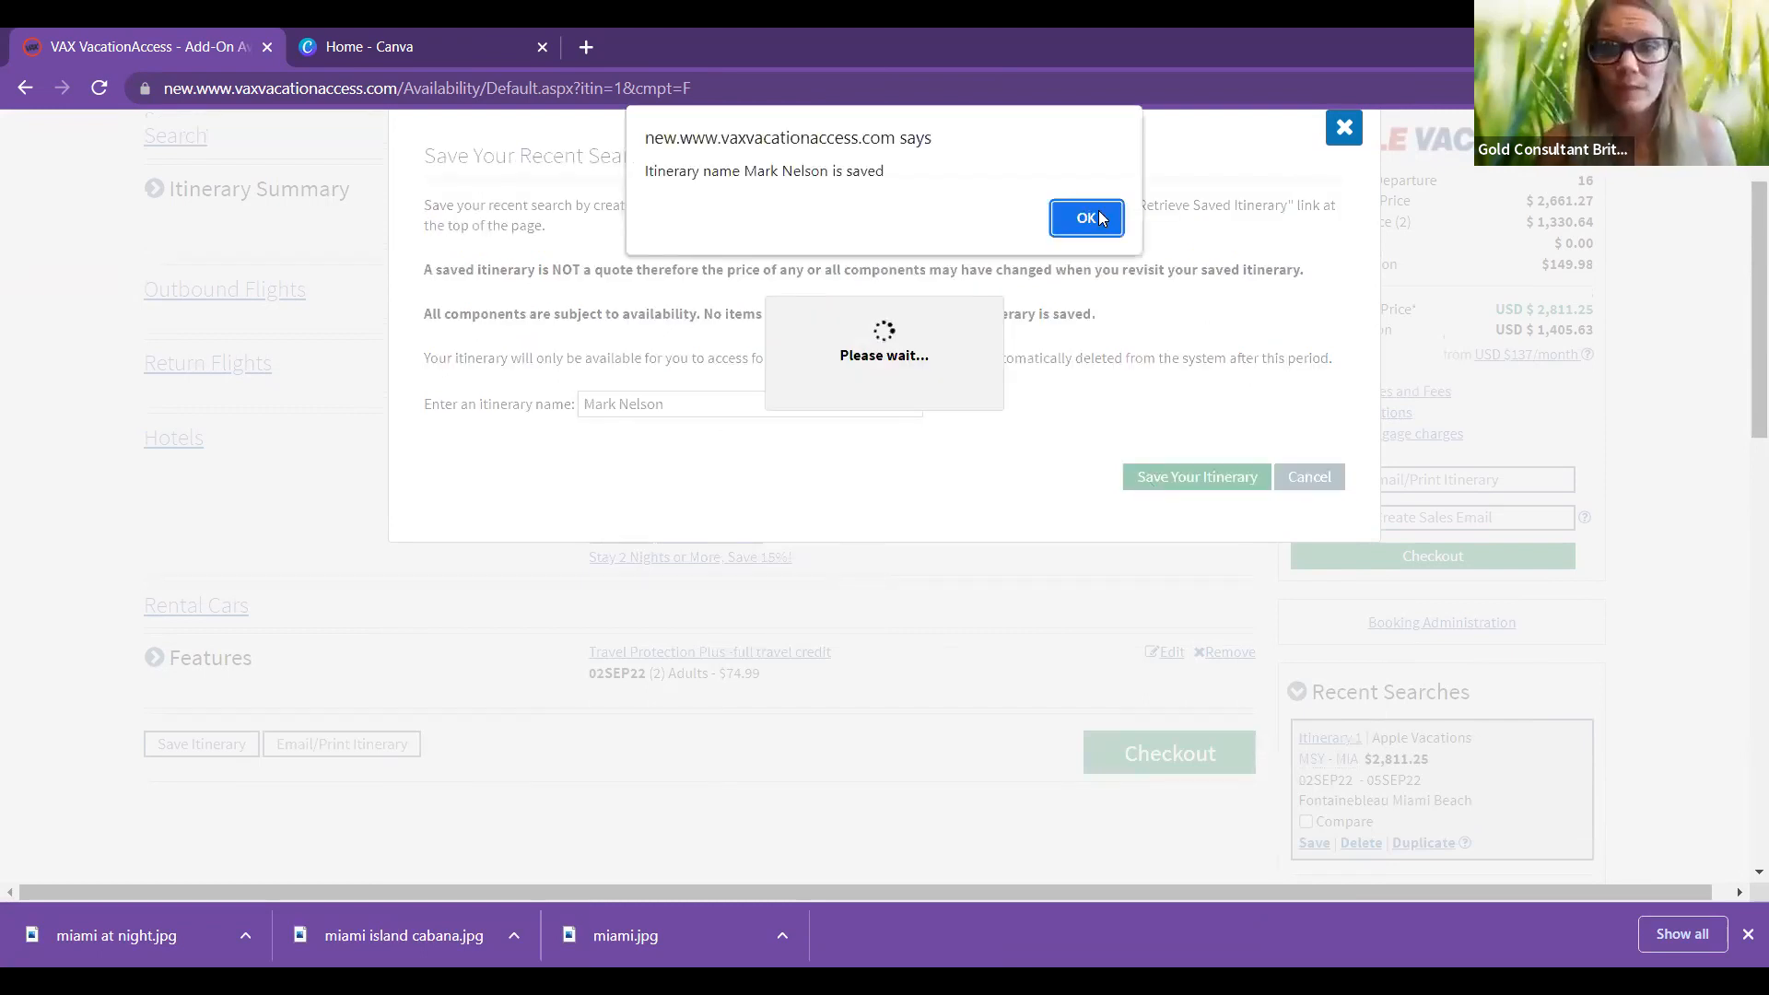
pyautogui.click(1086, 218)
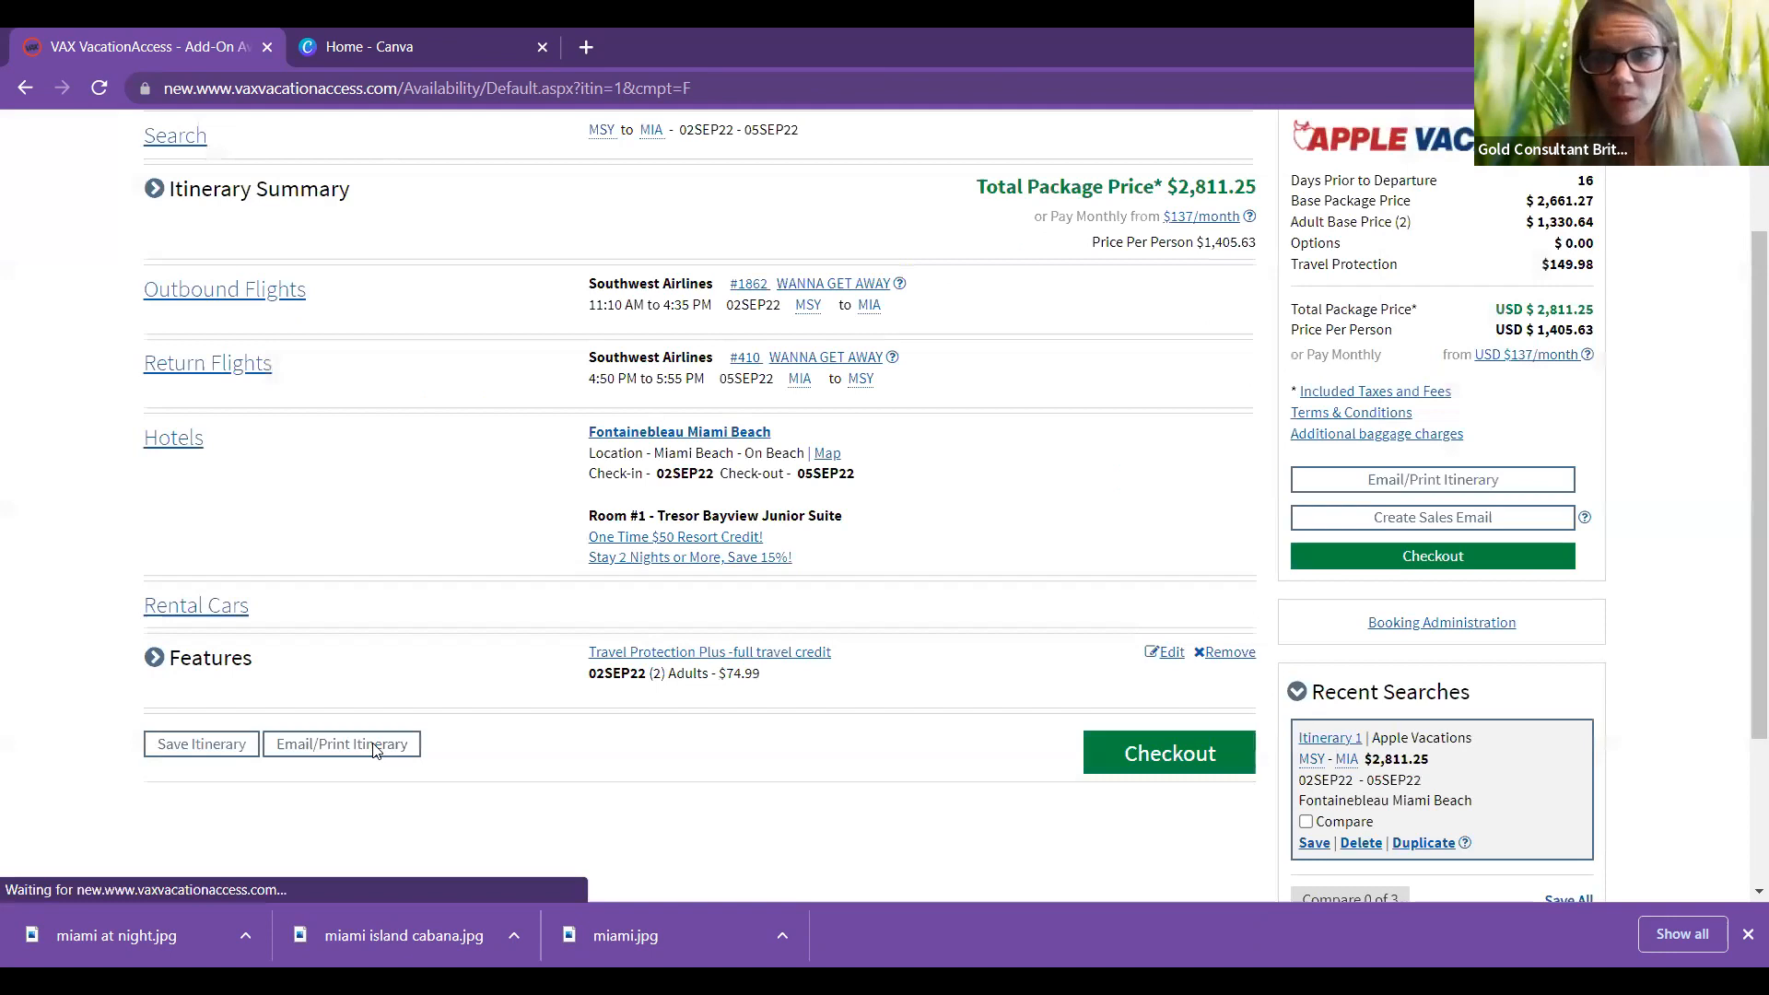
# Step: Open the Email Your Itinerary form via Email/Print Itinerary
pyautogui.click(376, 747)
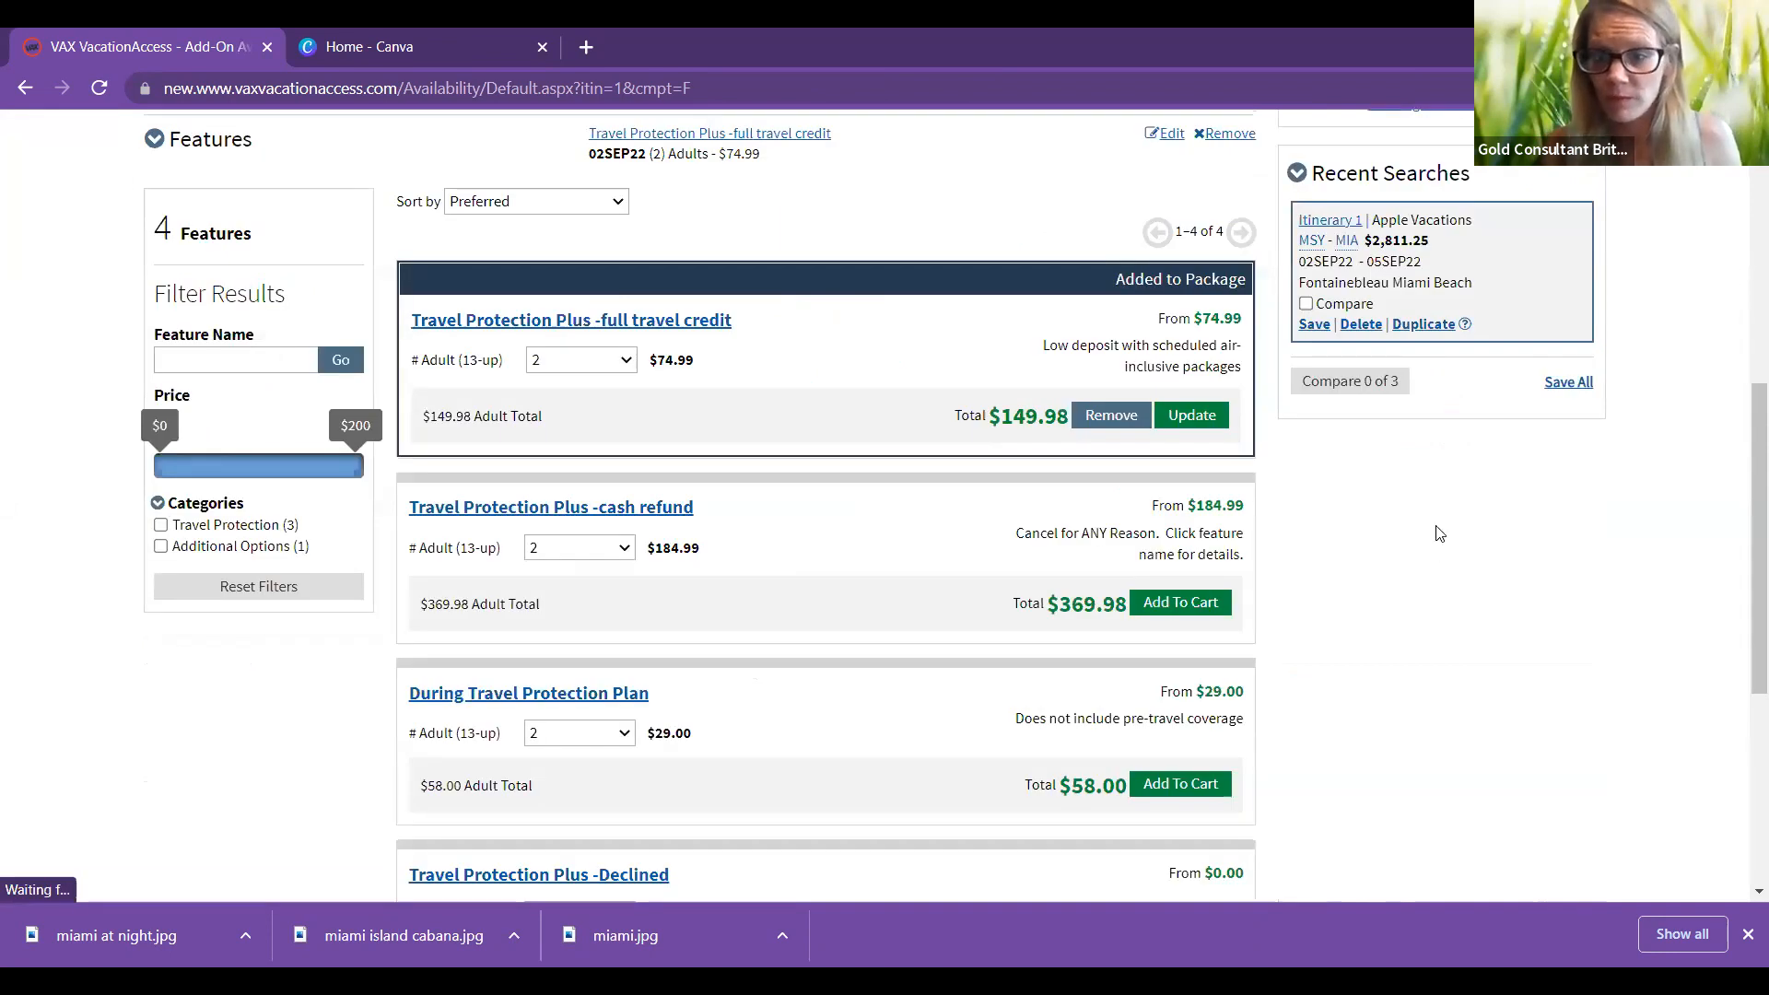
pyautogui.scroll(5, 1437, 531)
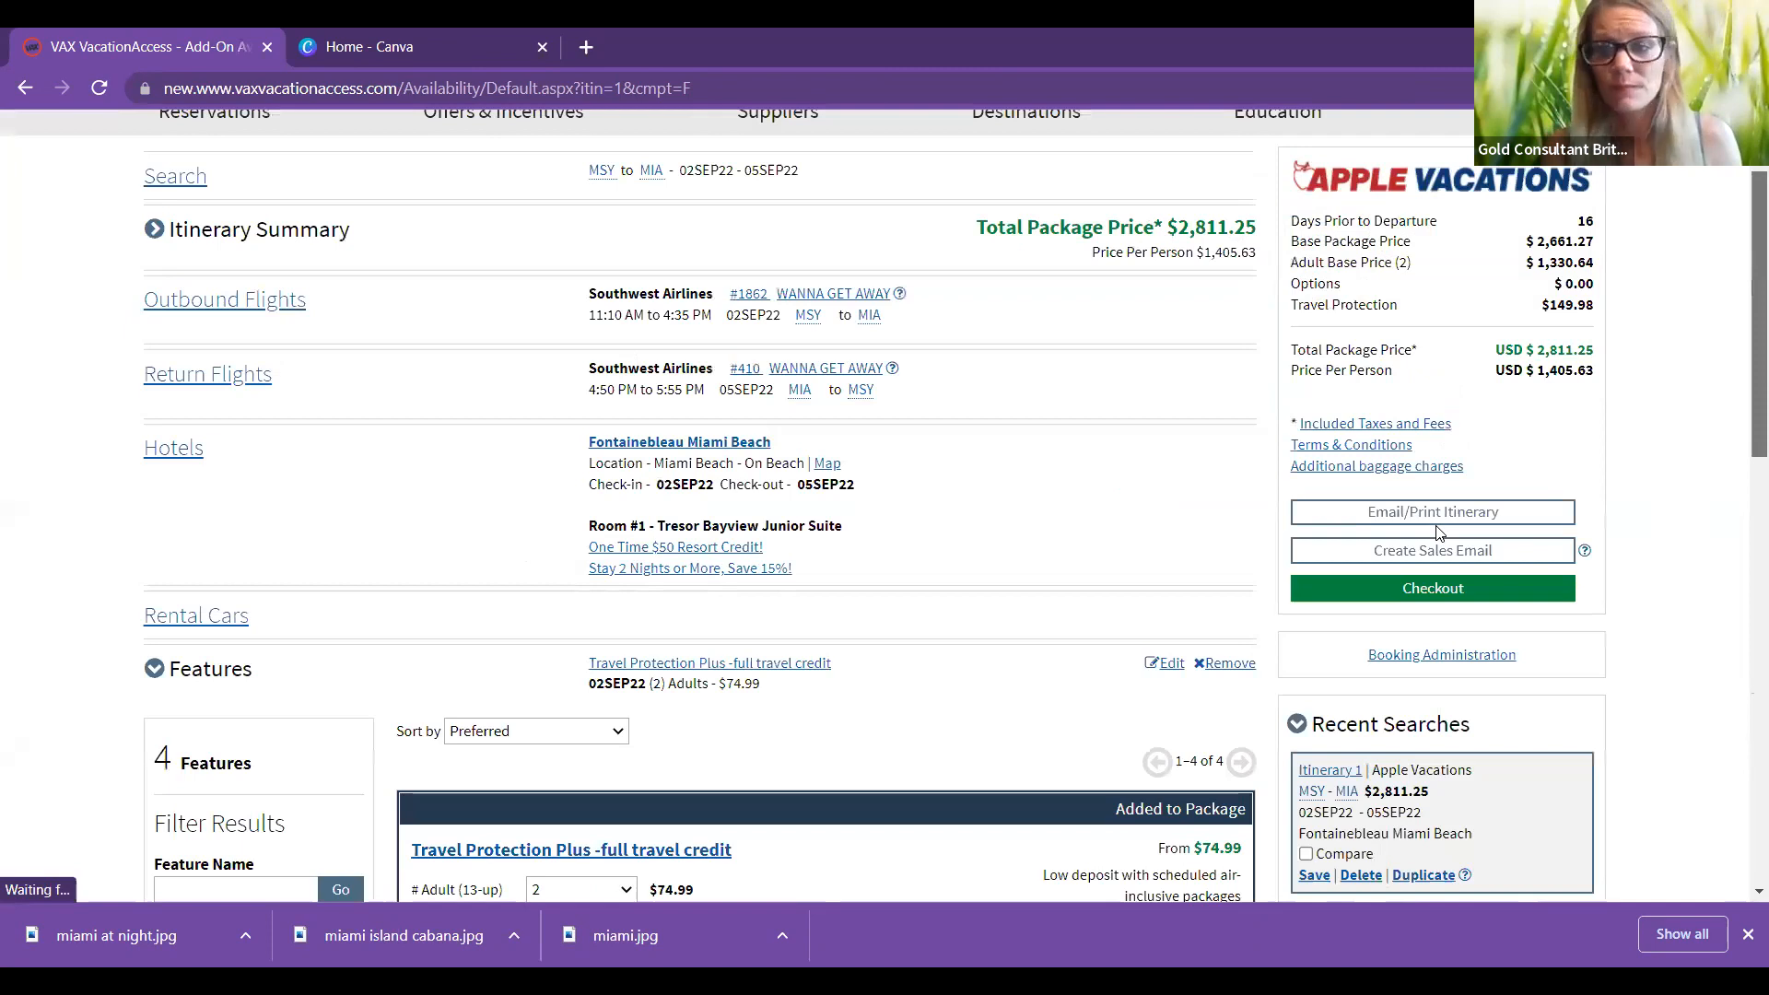
pyautogui.click(1434, 518)
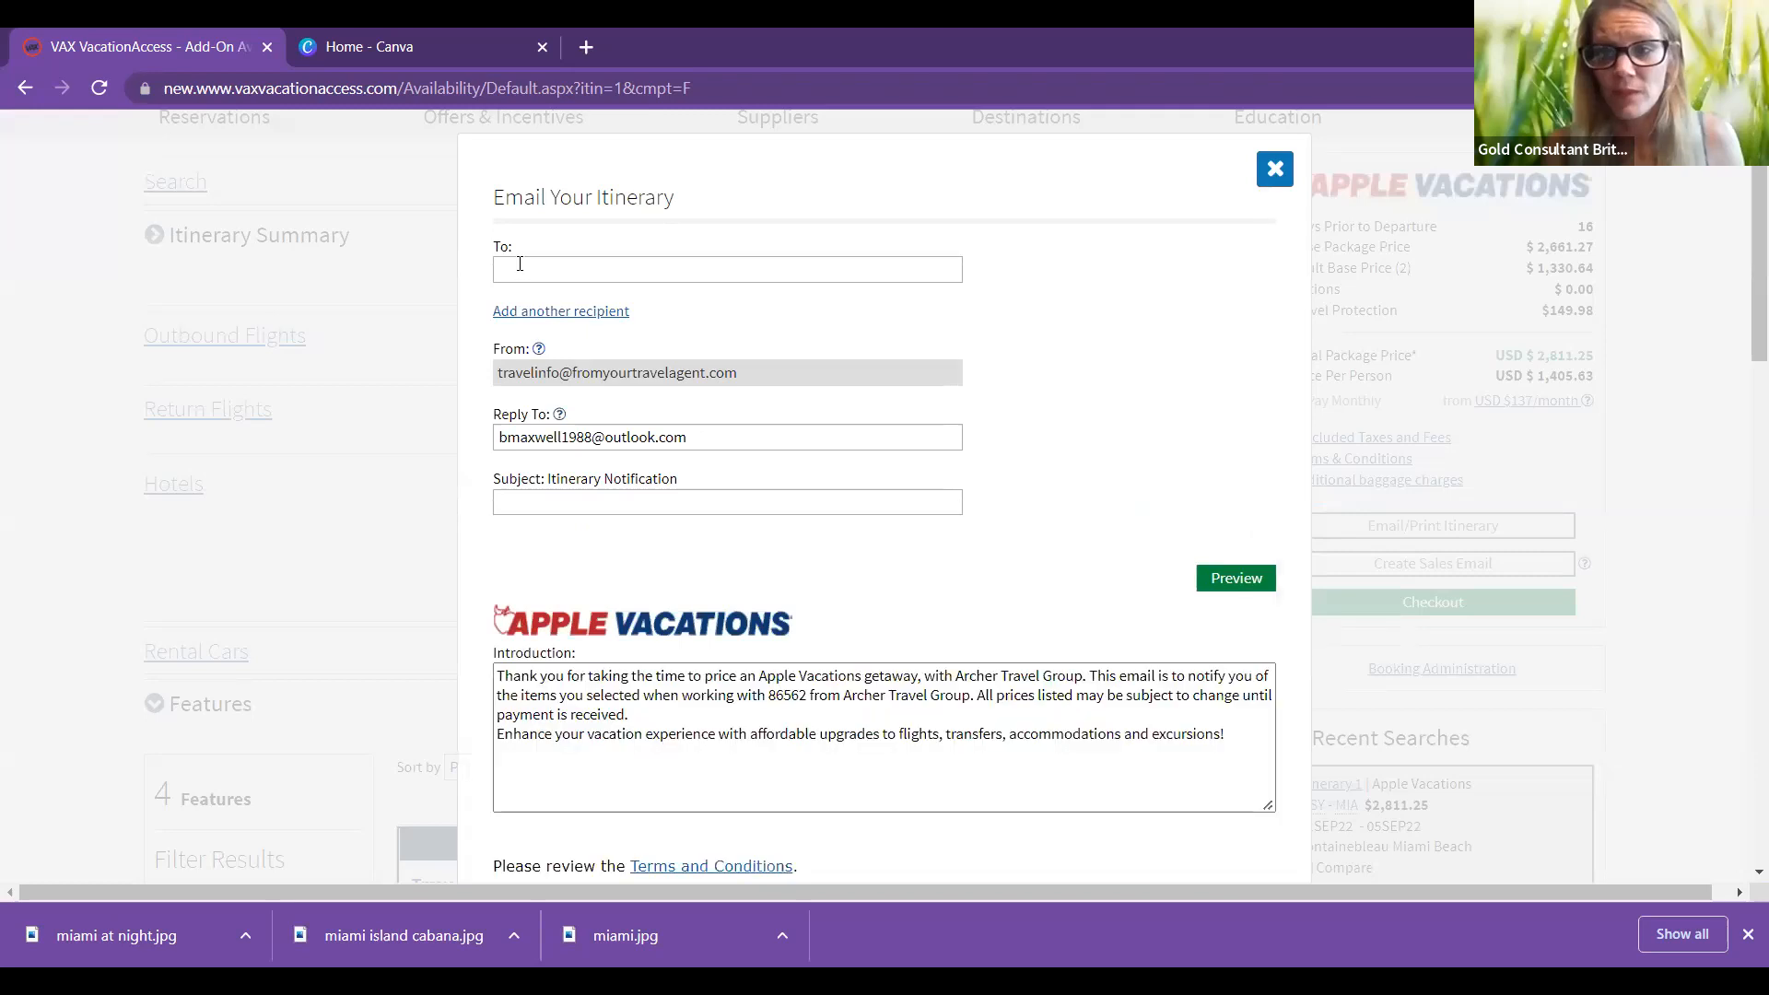
# Step: Address the email To the agent's Gmail address and clear the existing Reply To address
pyautogui.click(519, 264)
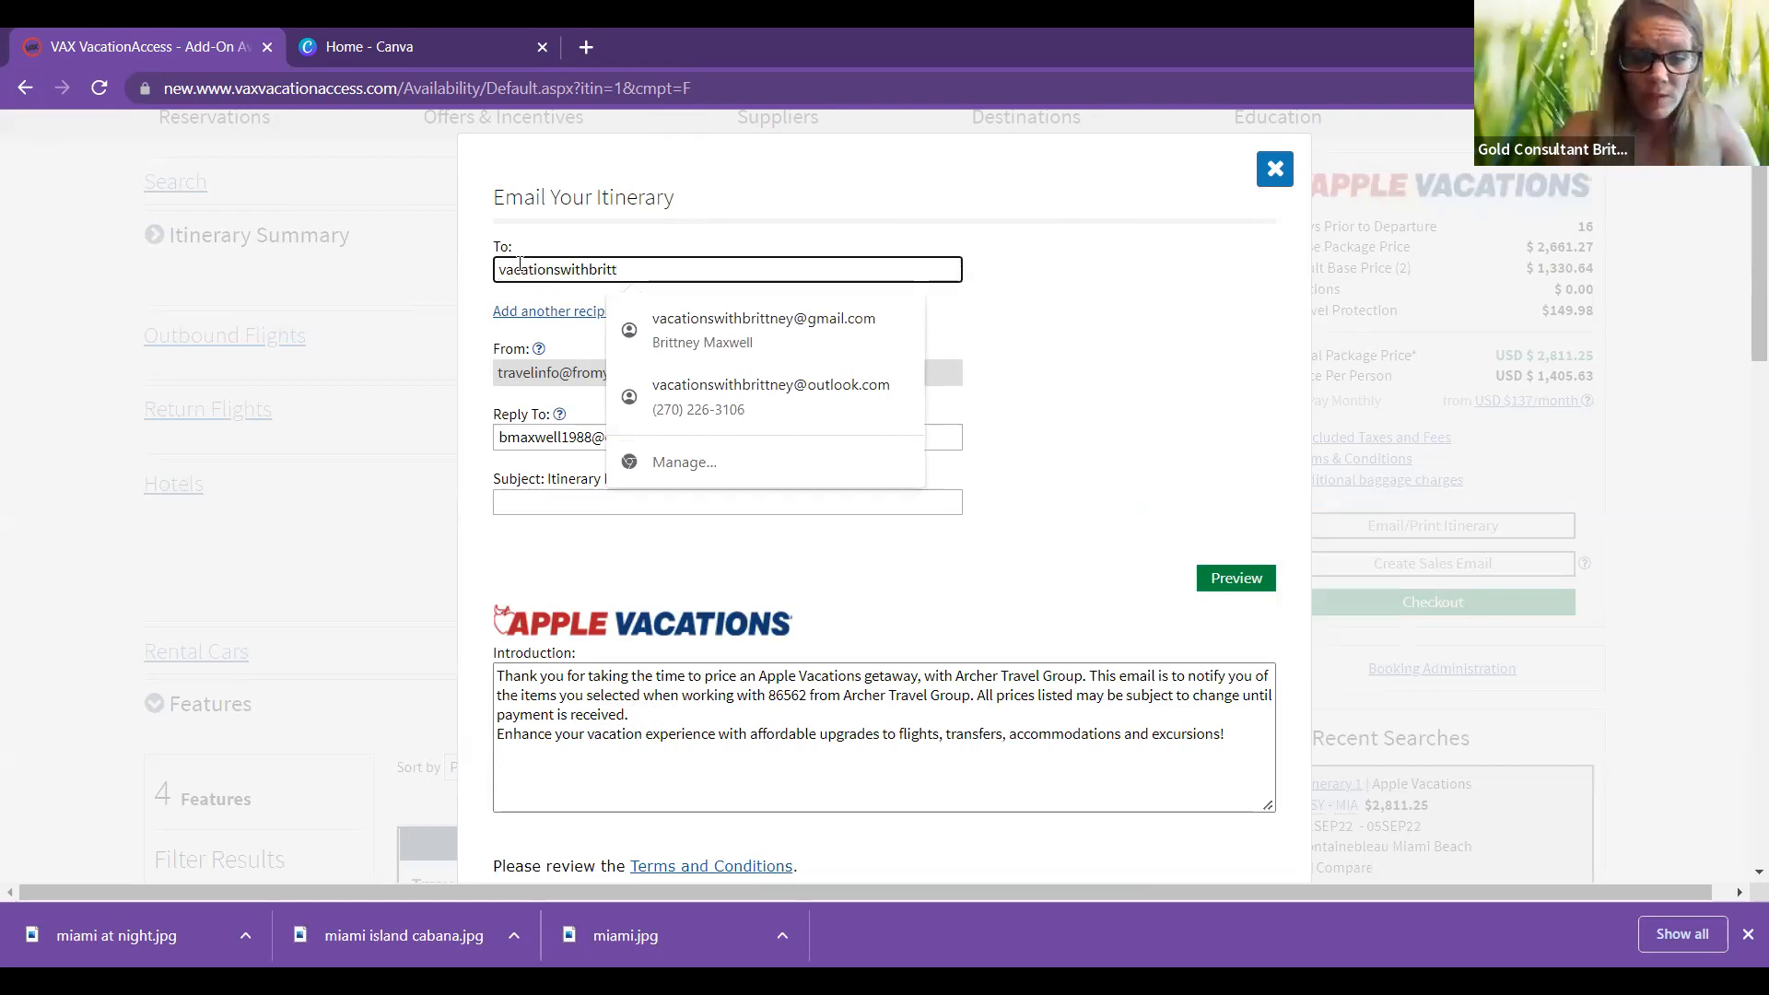
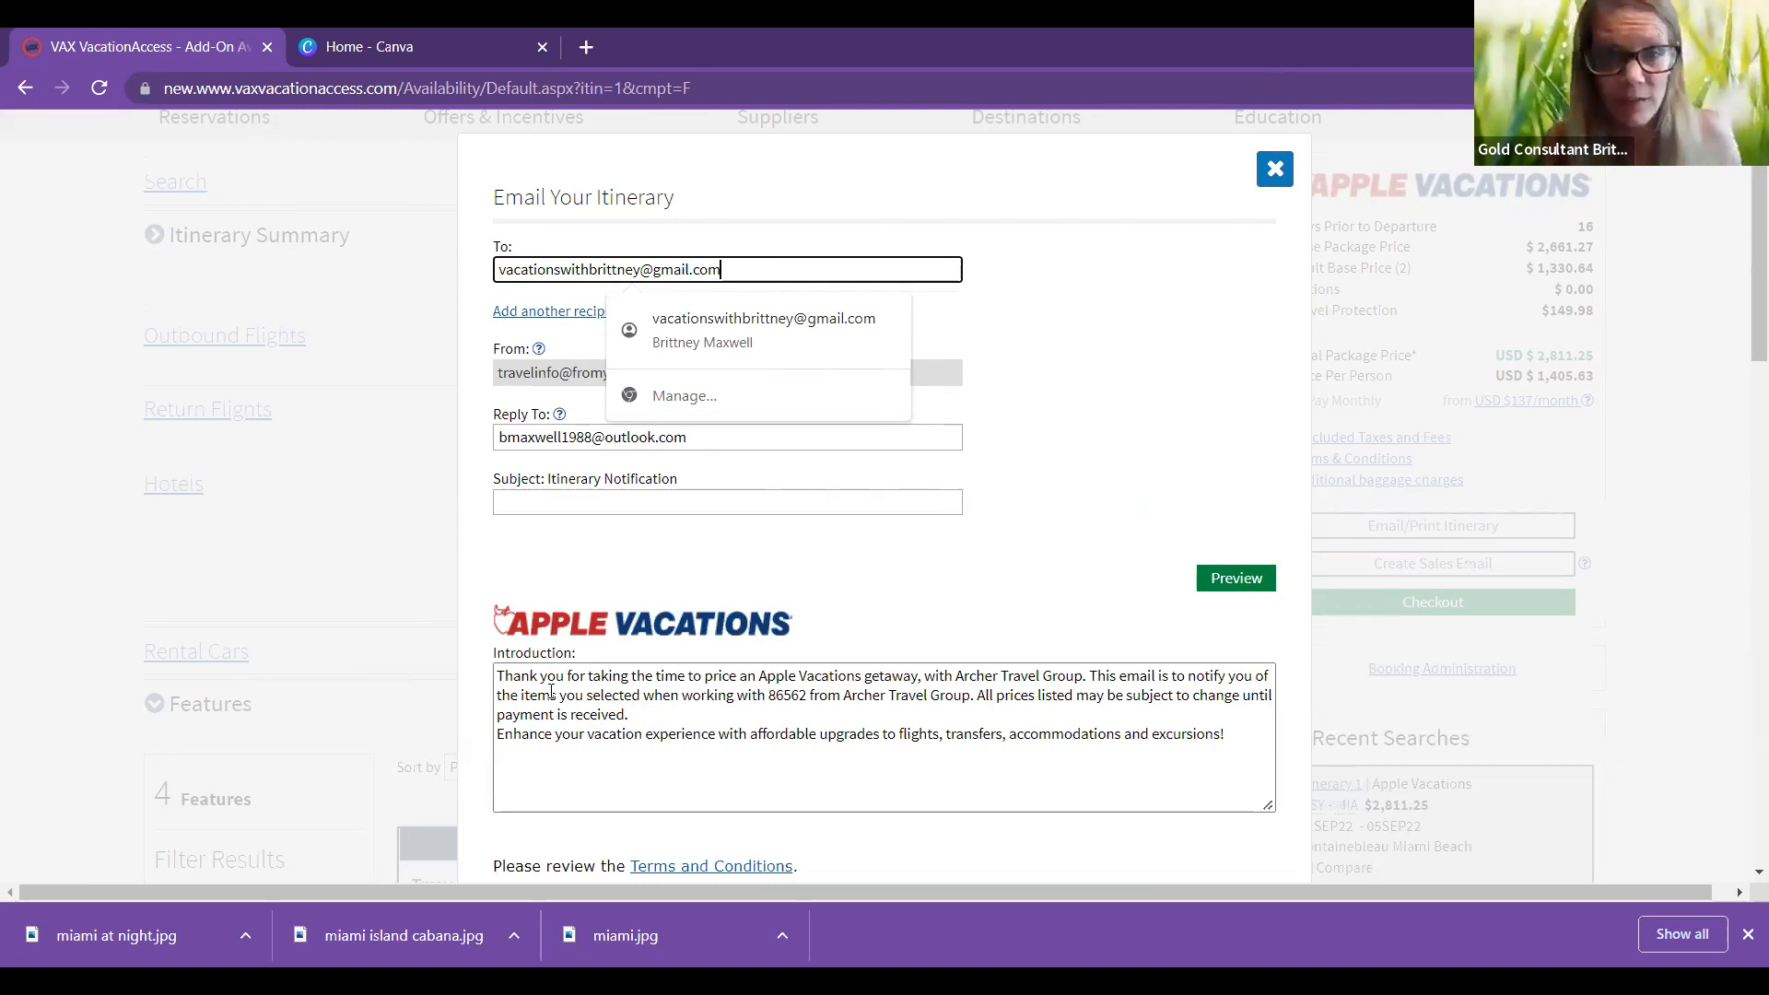
pyautogui.tripleClick(645, 437)
pyautogui.press('BackSpace')
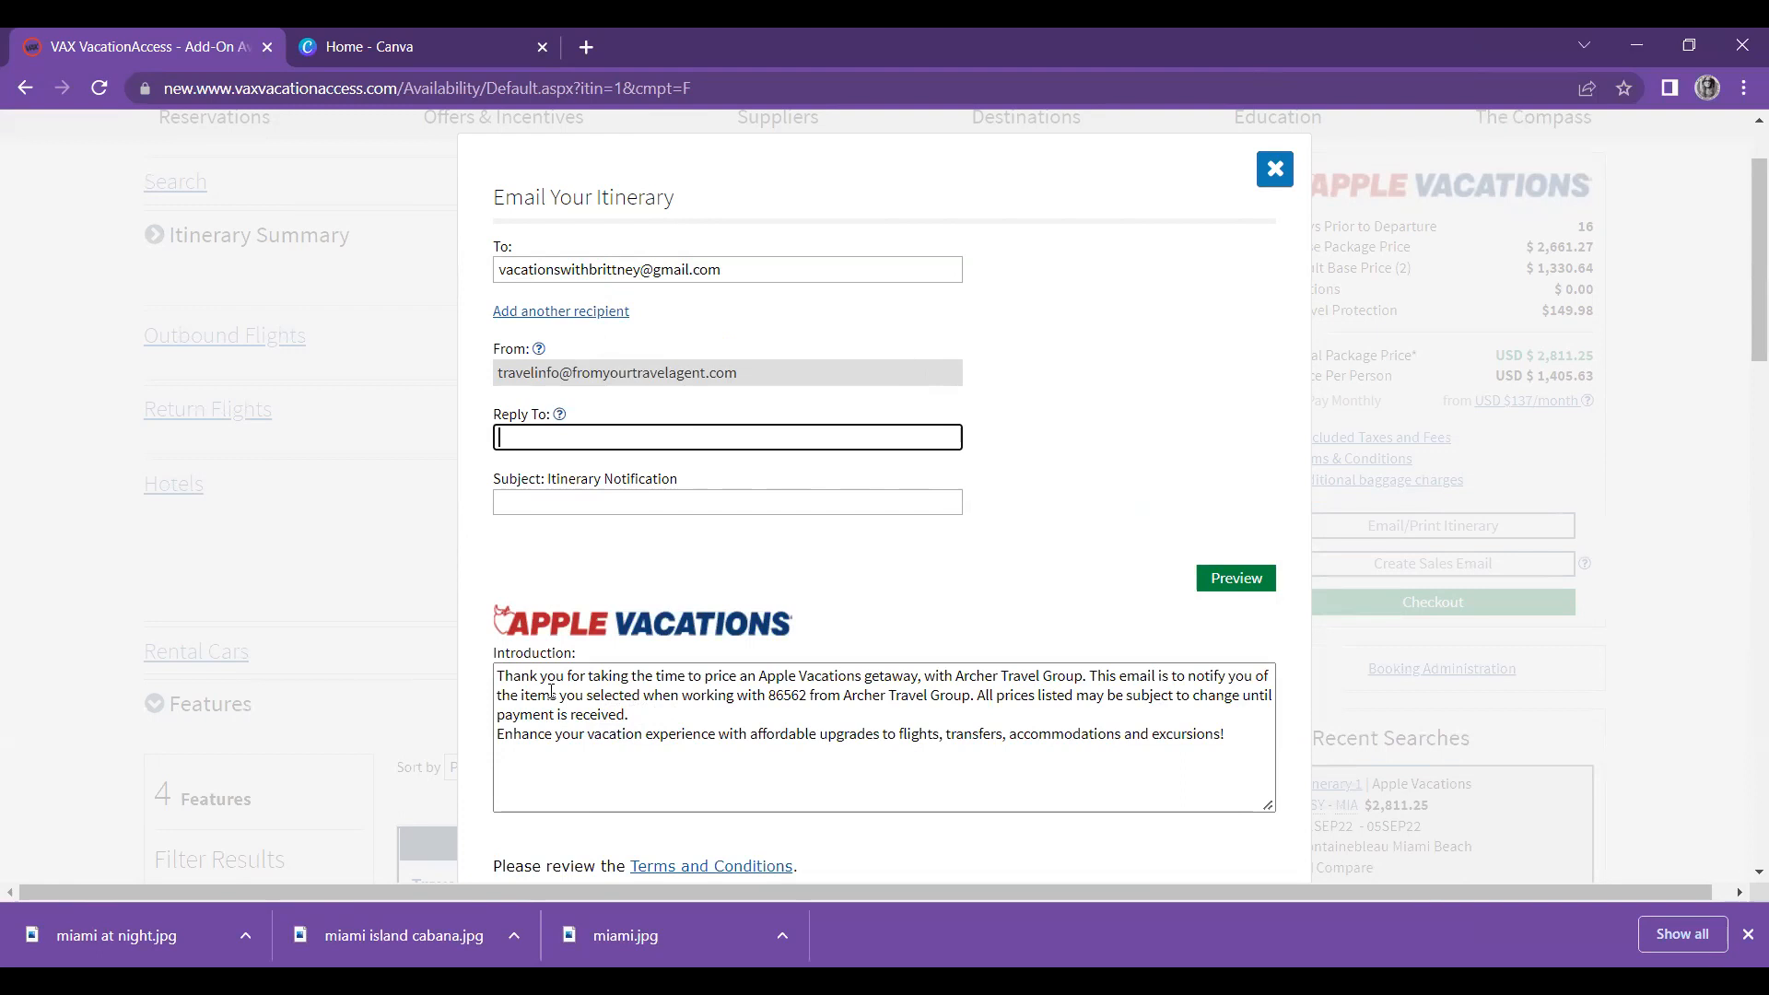
pyautogui.hotkey('alt', 'Tab')
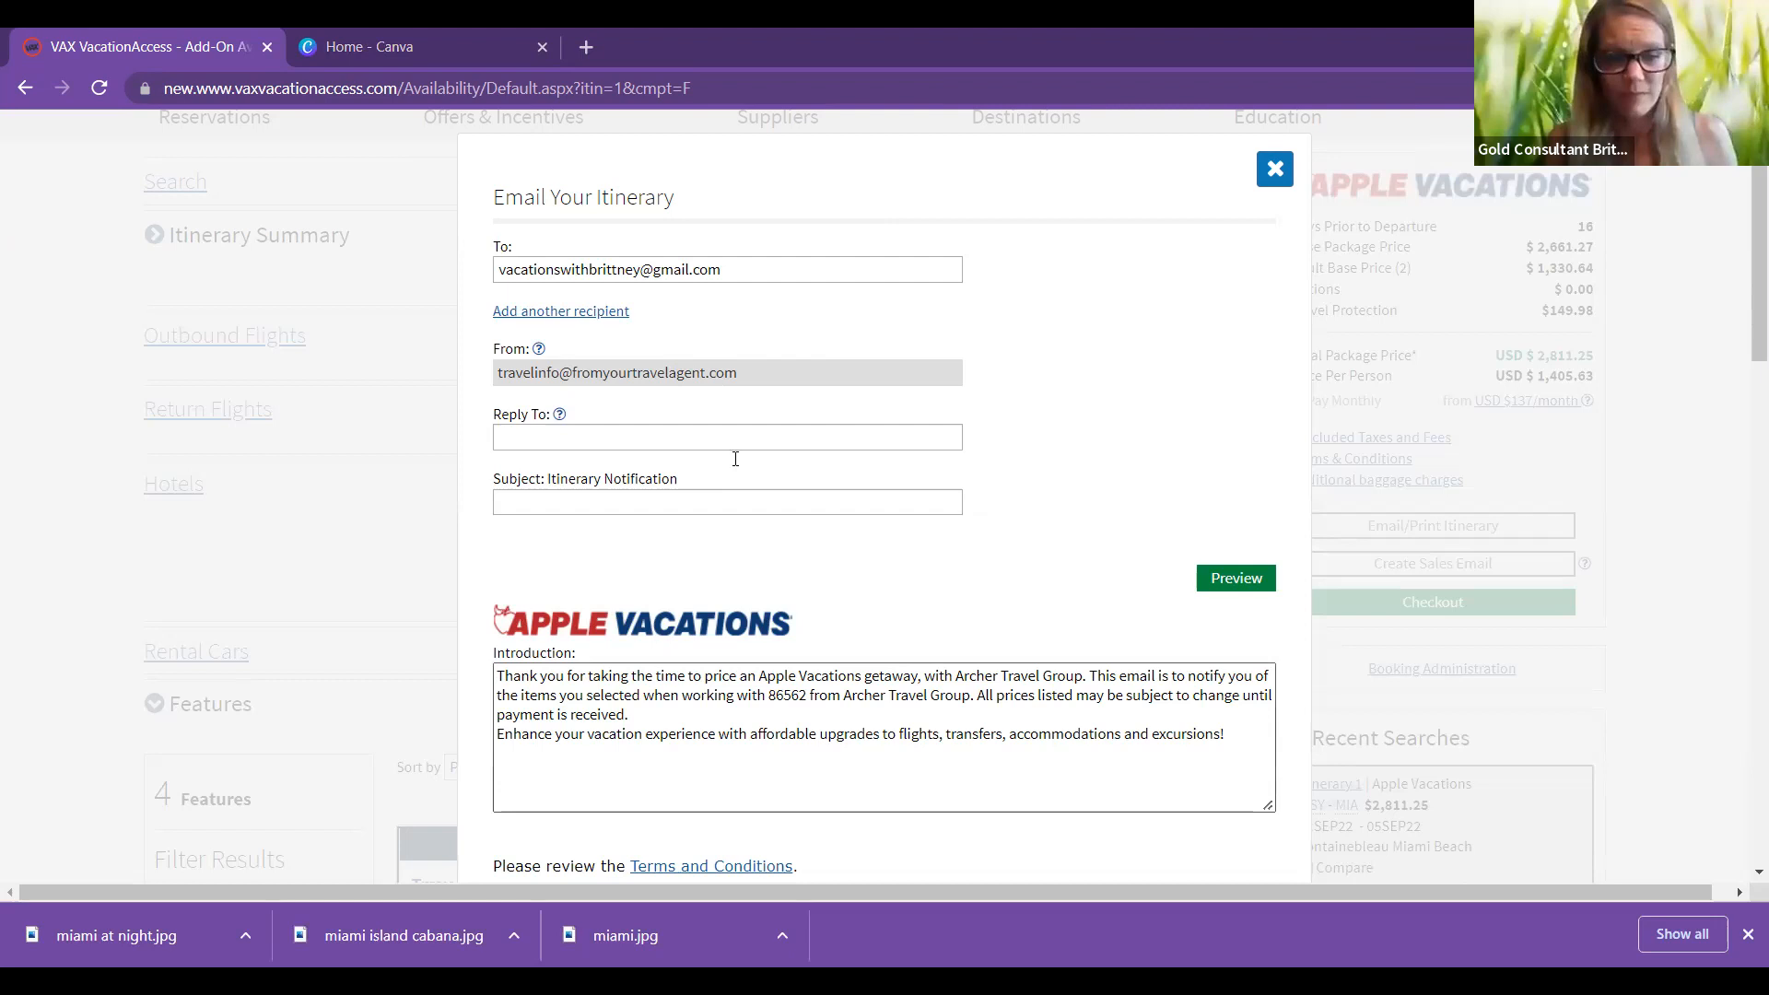
pyautogui.click(553, 435)
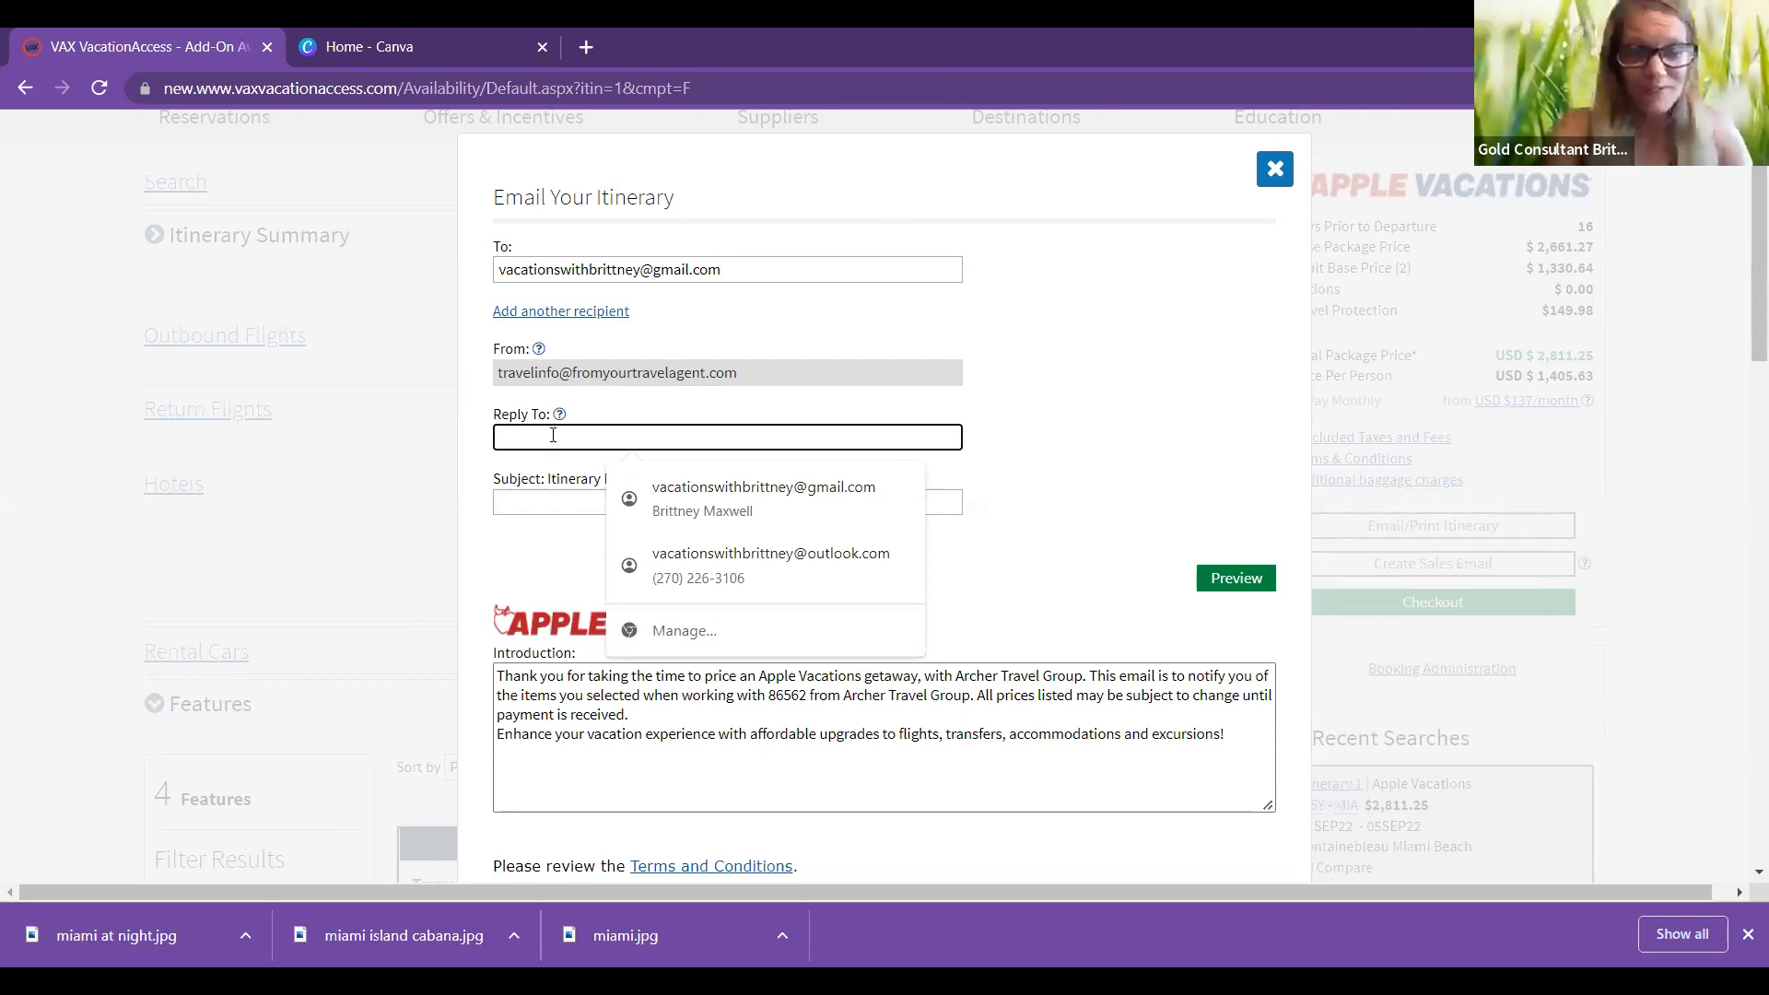
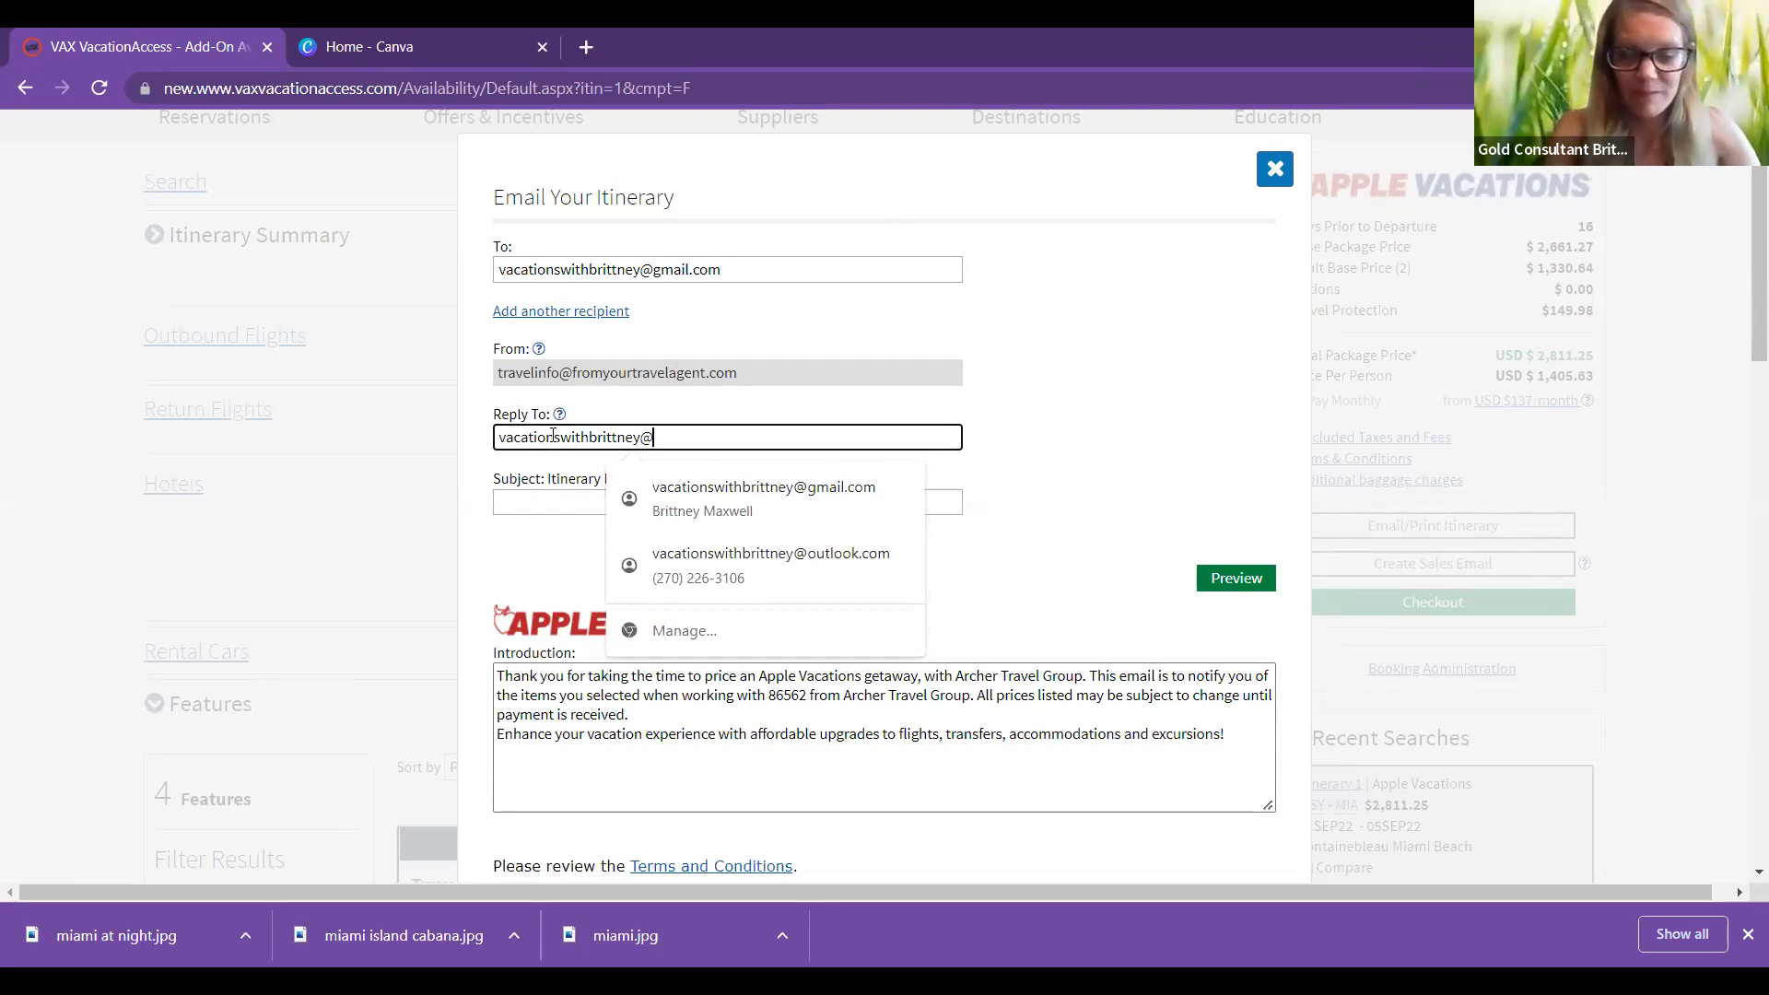
# Step: Enter the agent's Gmail address in both Reply To and Subject, then show the preview
pyautogui.click(543, 505)
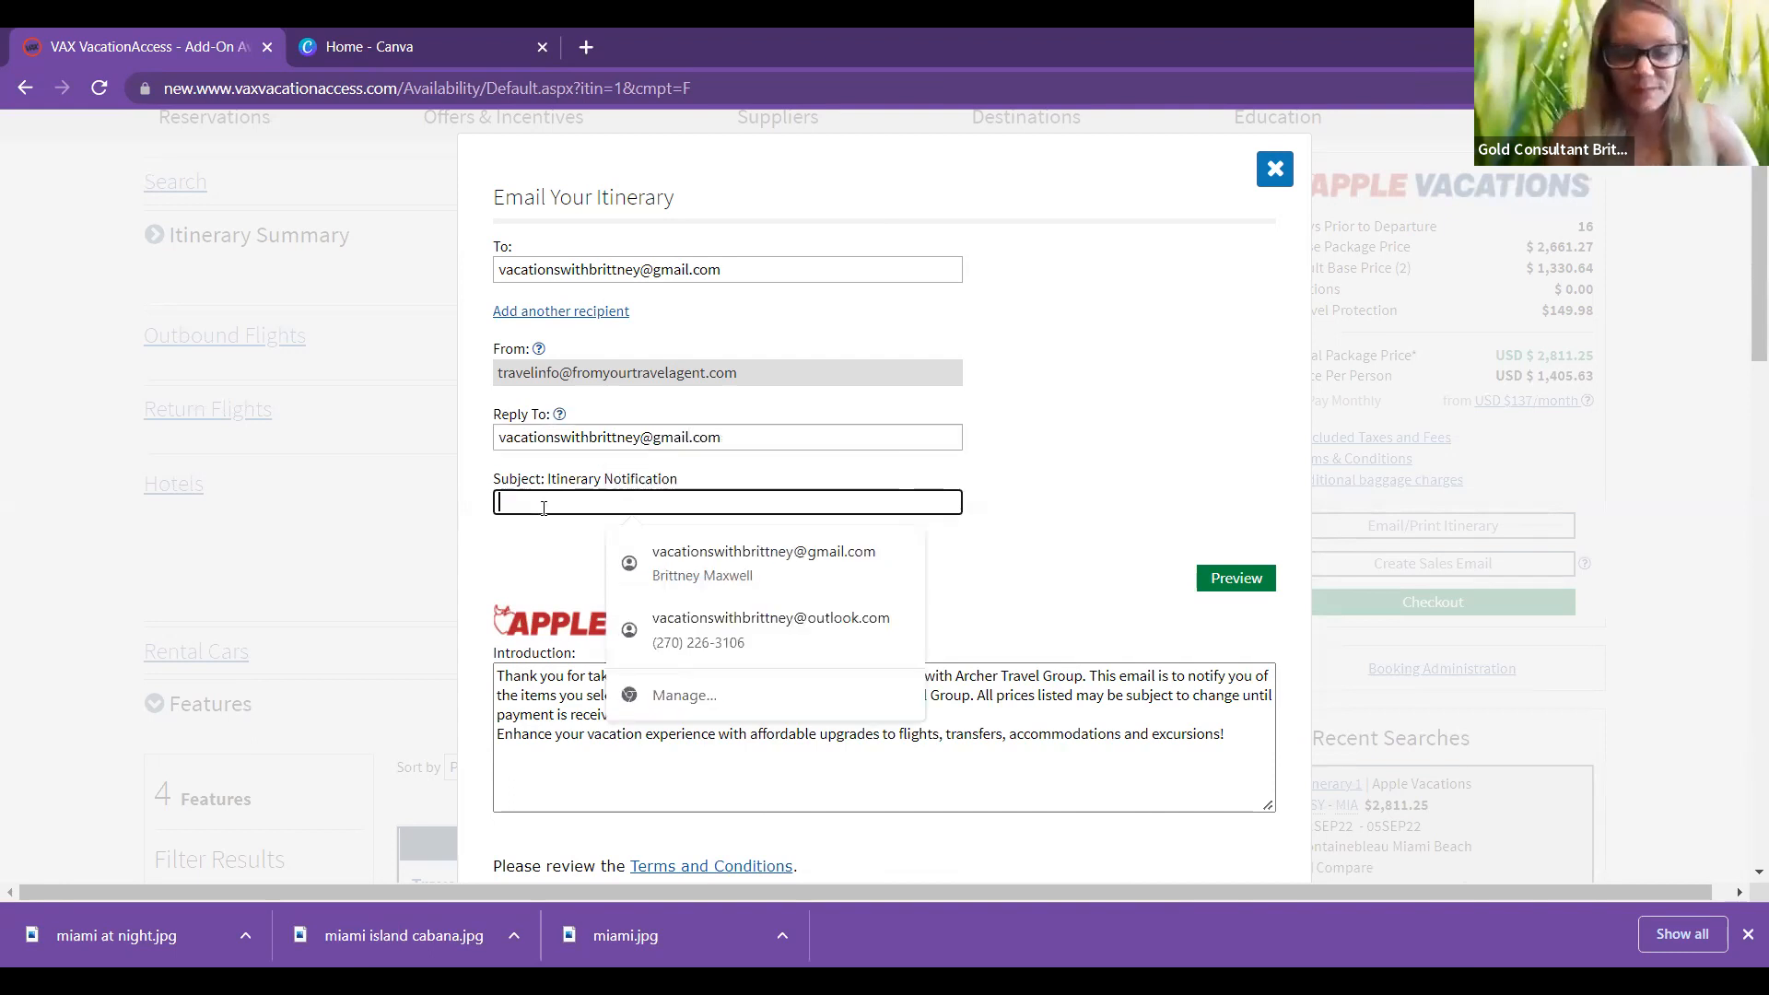
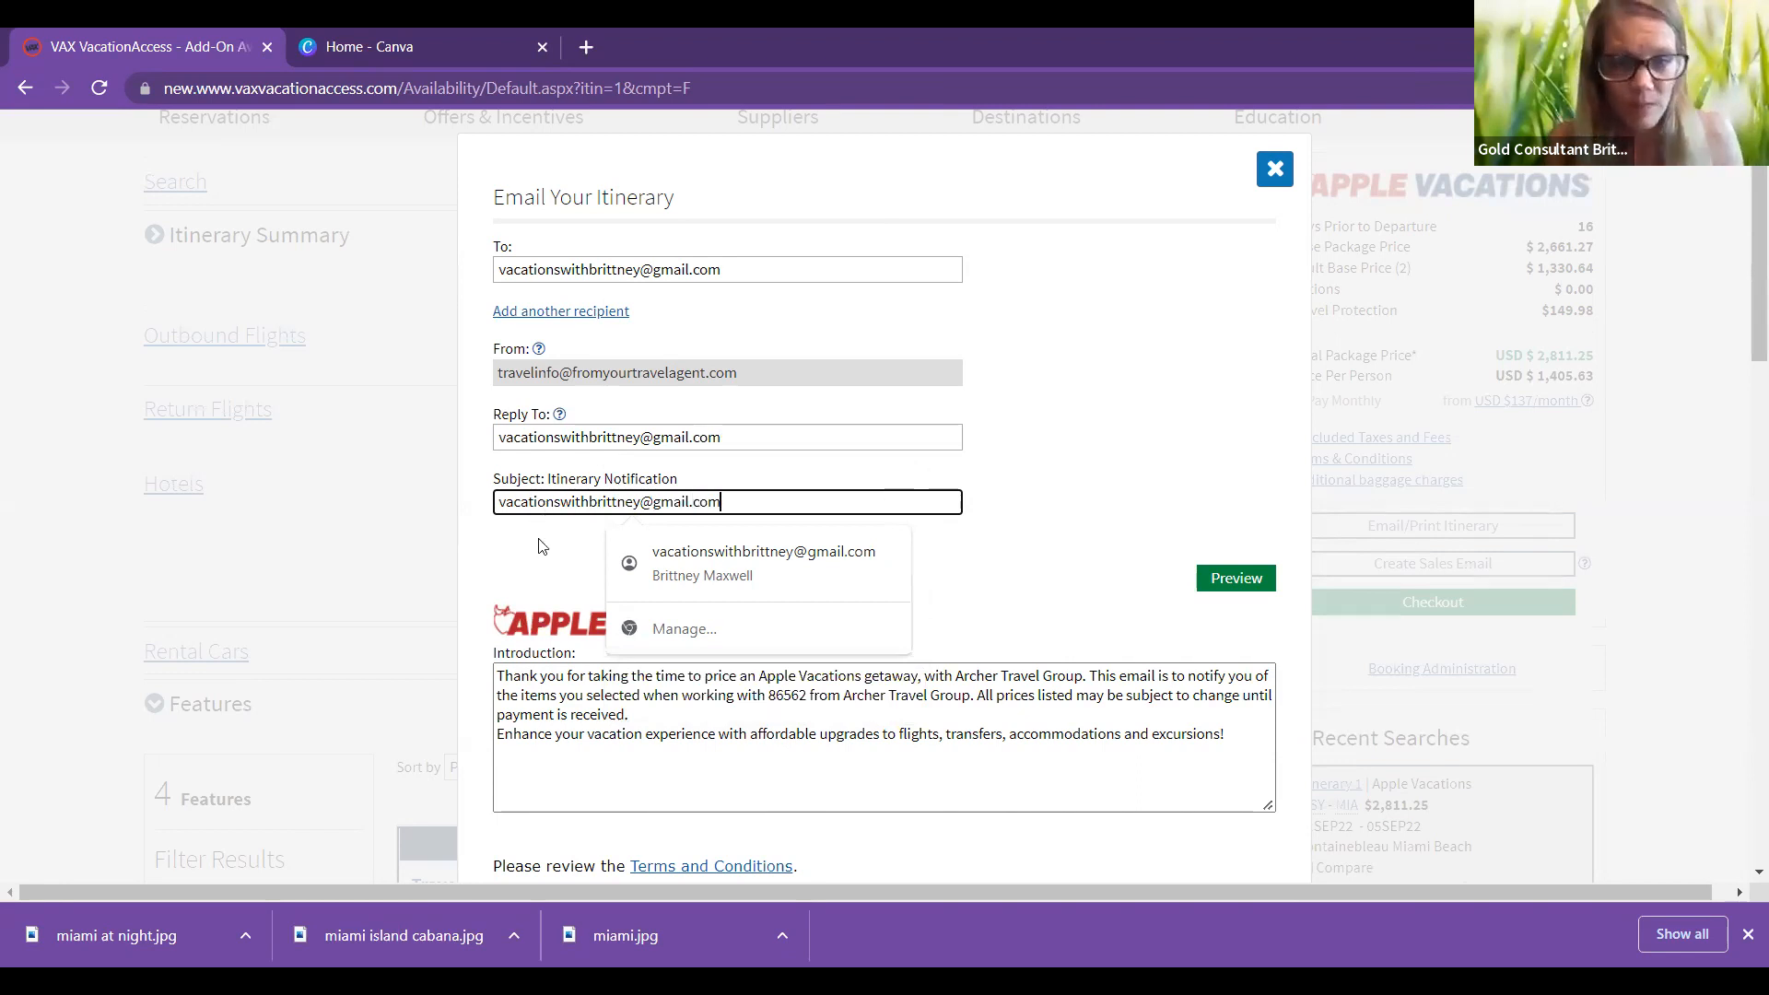
pyautogui.click(1027, 512)
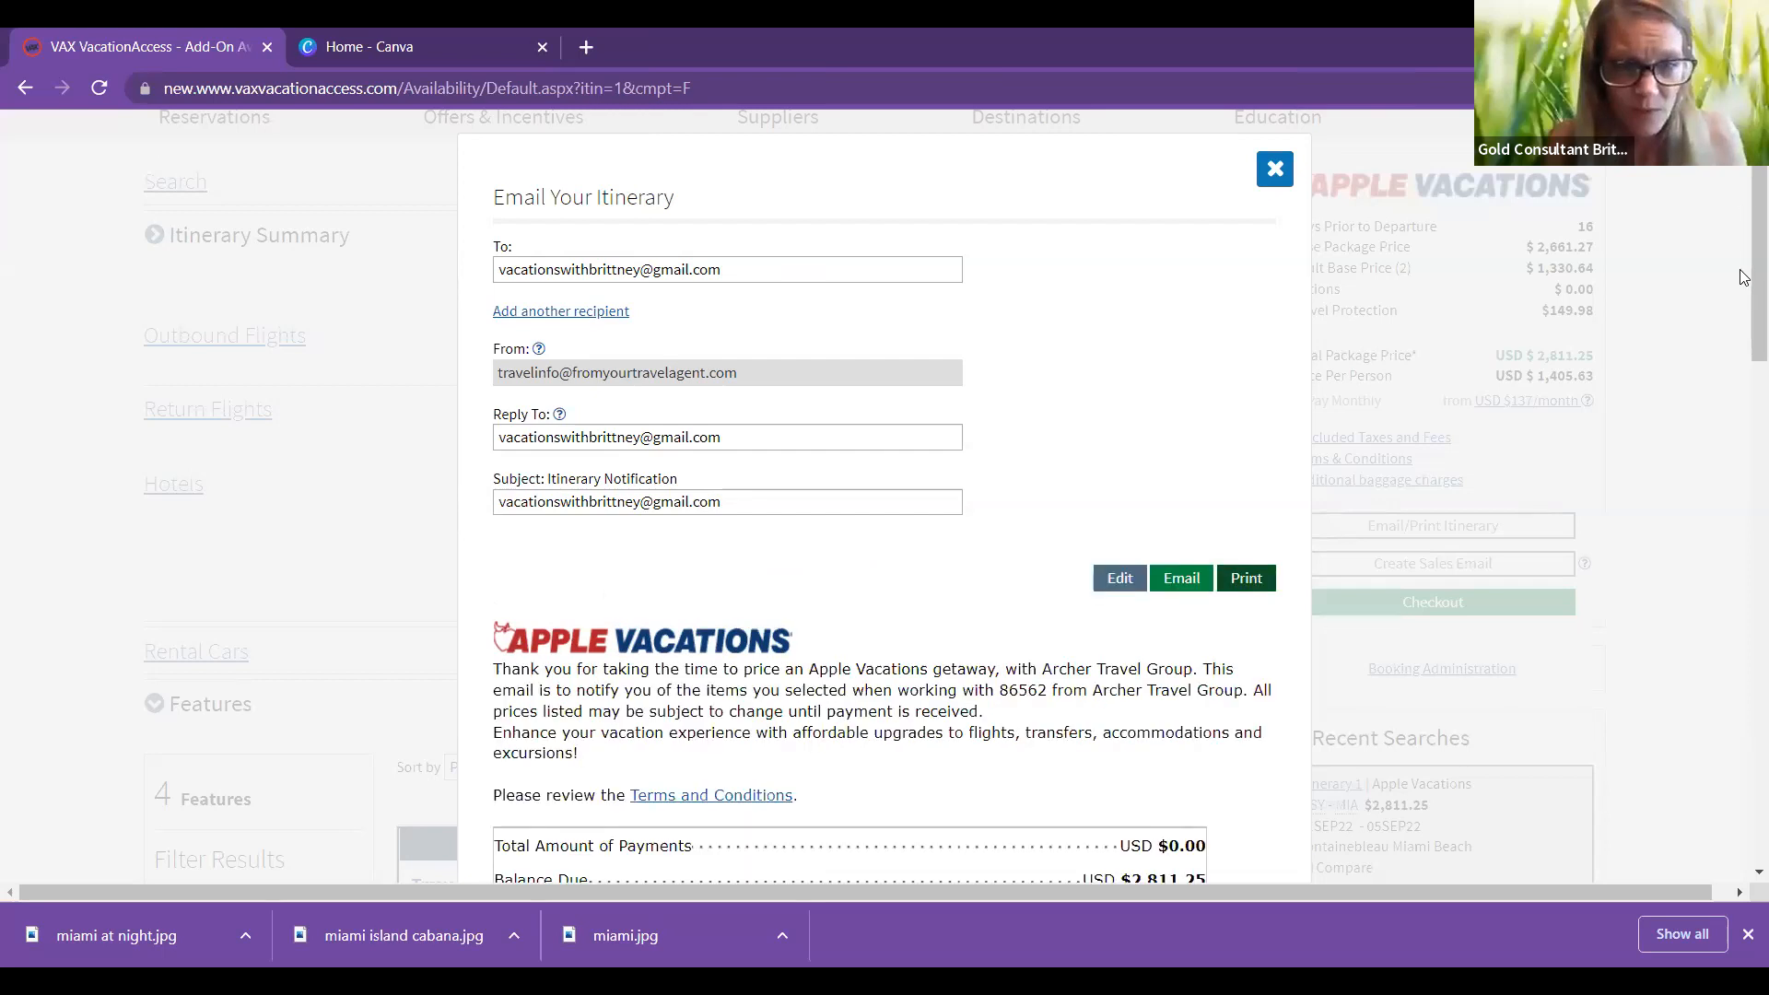
# Step: Send the itinerary email from the preview and dismiss the success message
pyautogui.scroll(-1, 1744, 285)
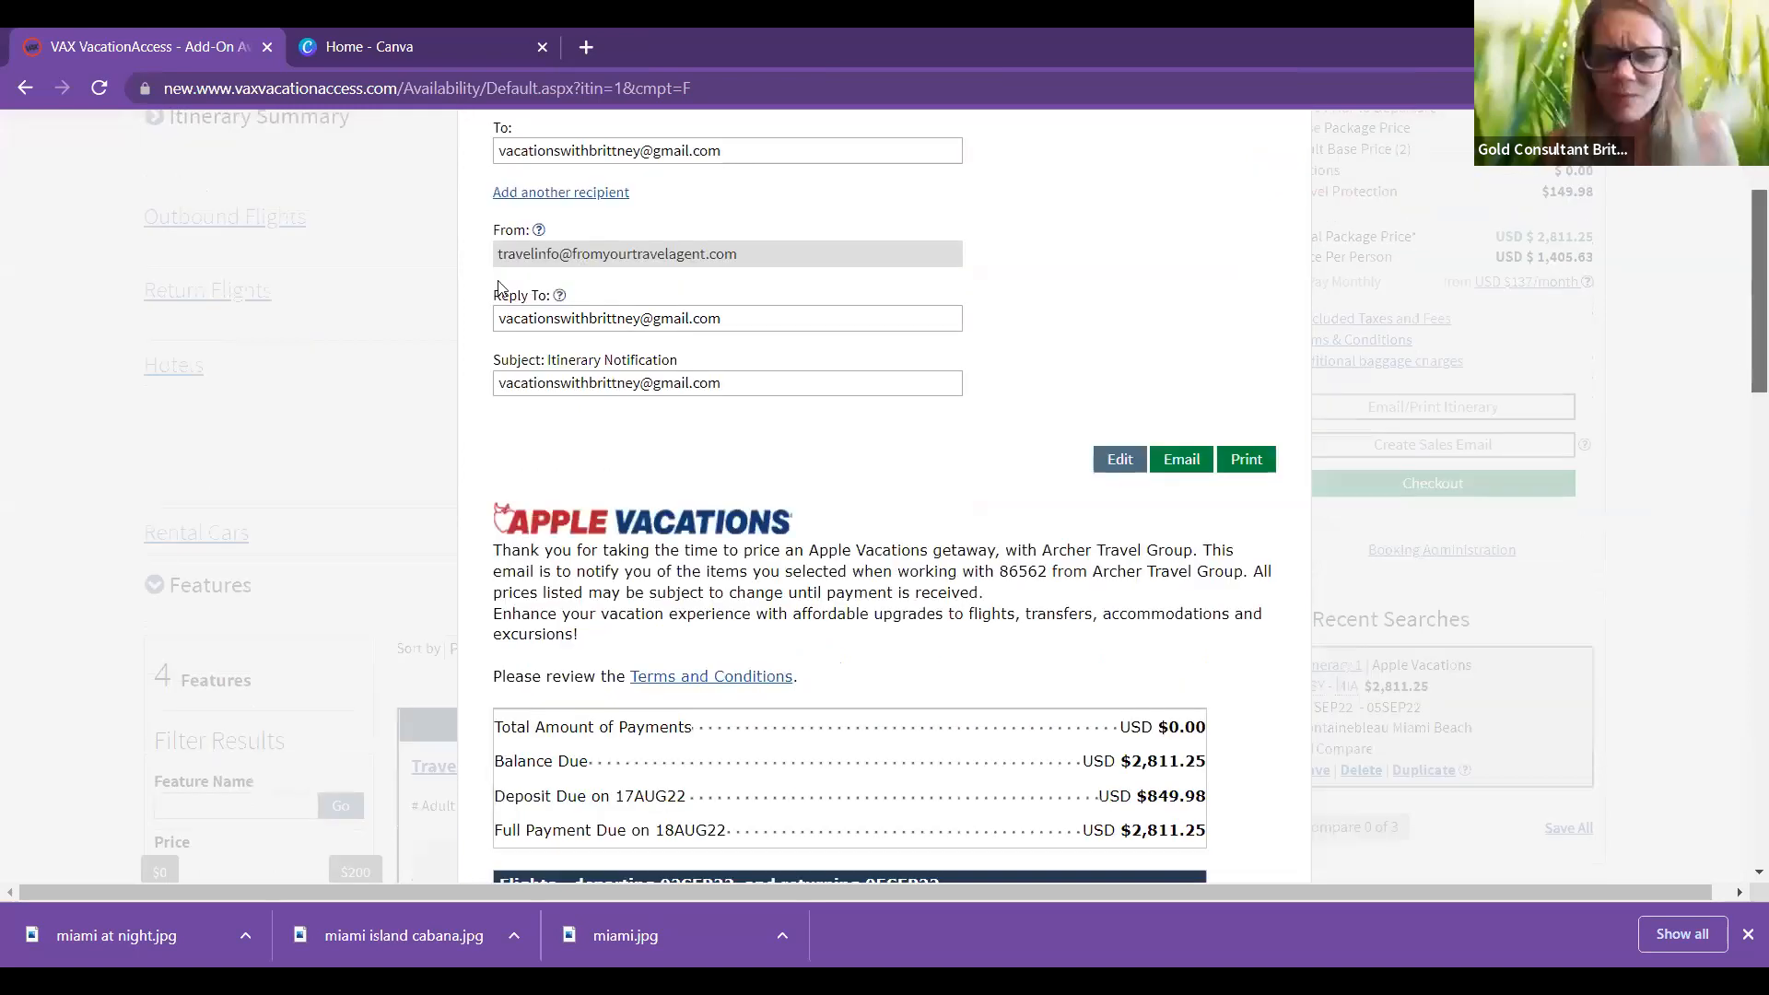
pyautogui.scroll(-2, 729, 486)
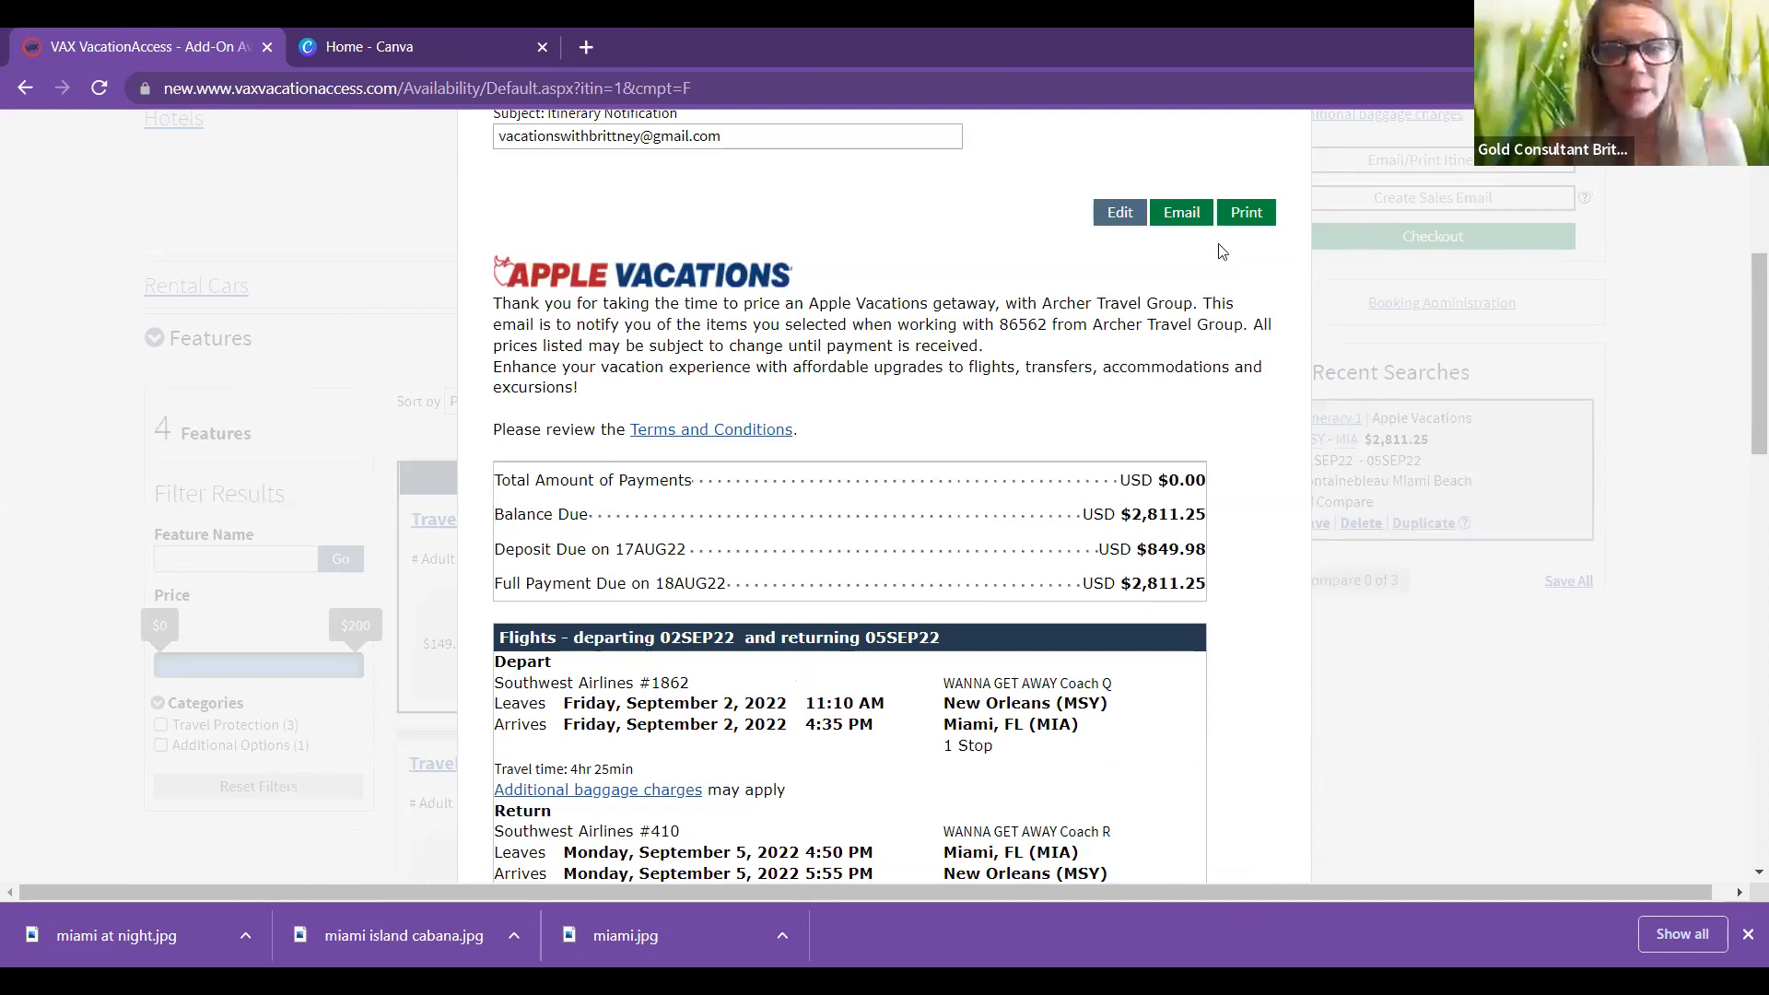
pyautogui.click(1182, 213)
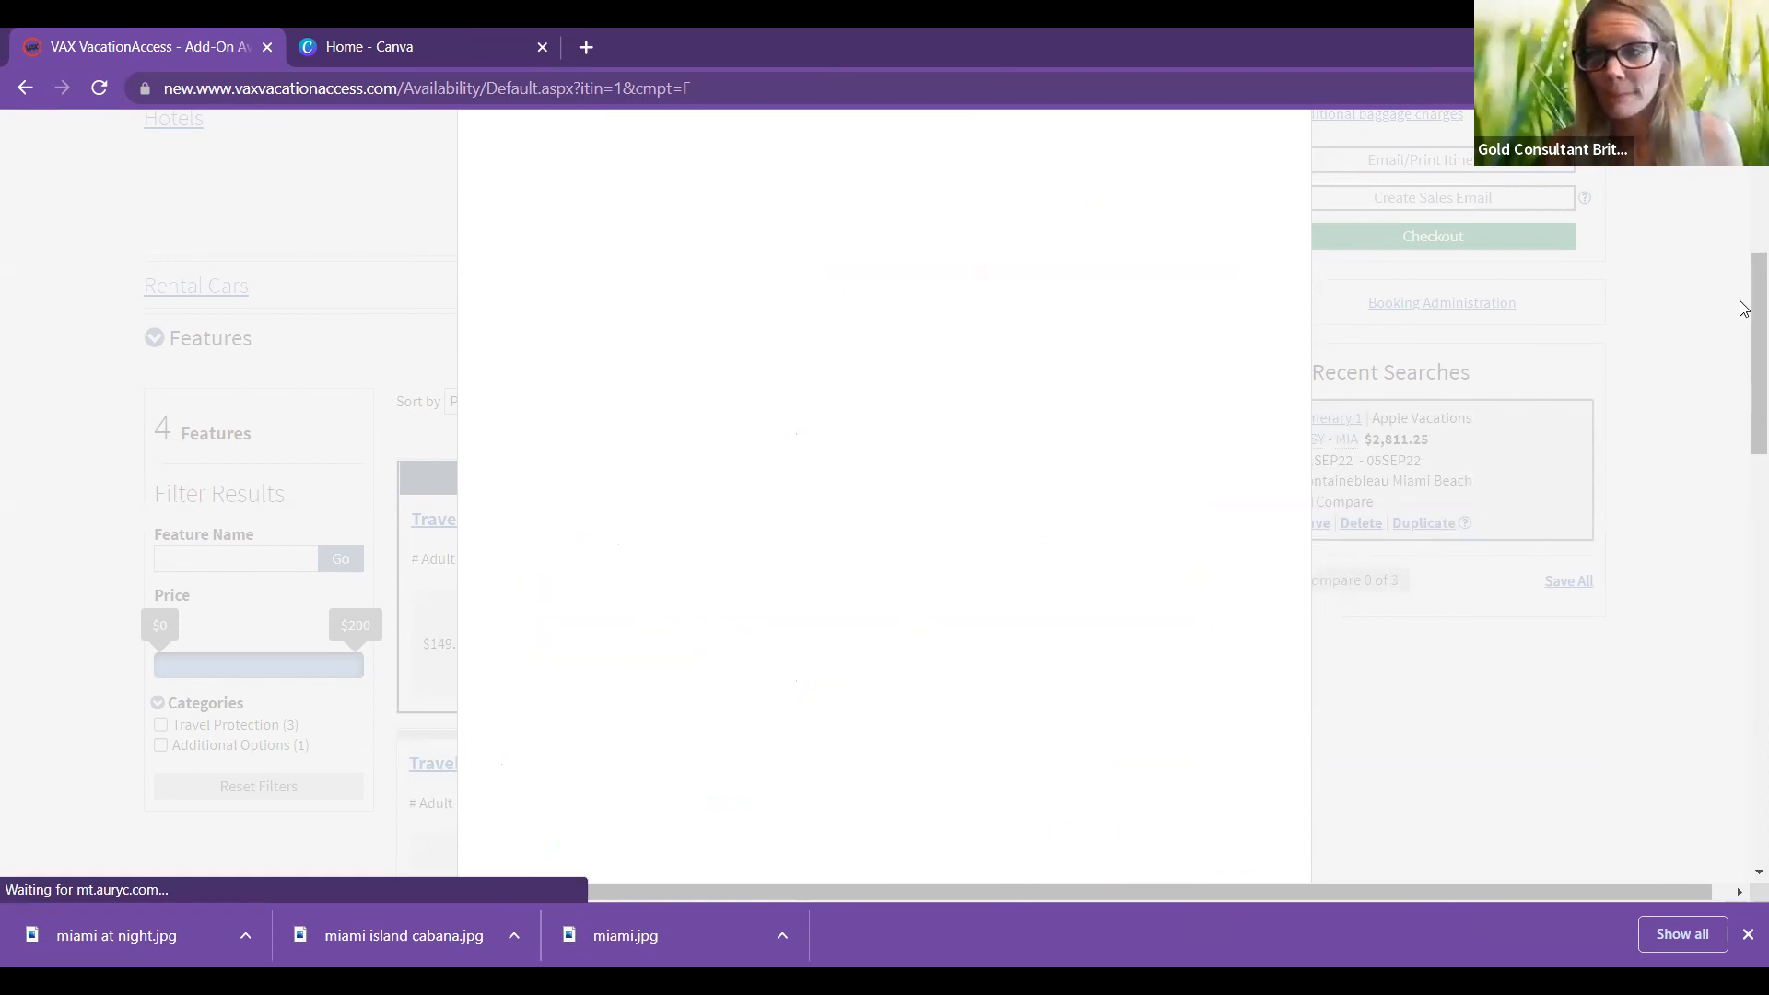
pyautogui.scroll(1, 1738, 197)
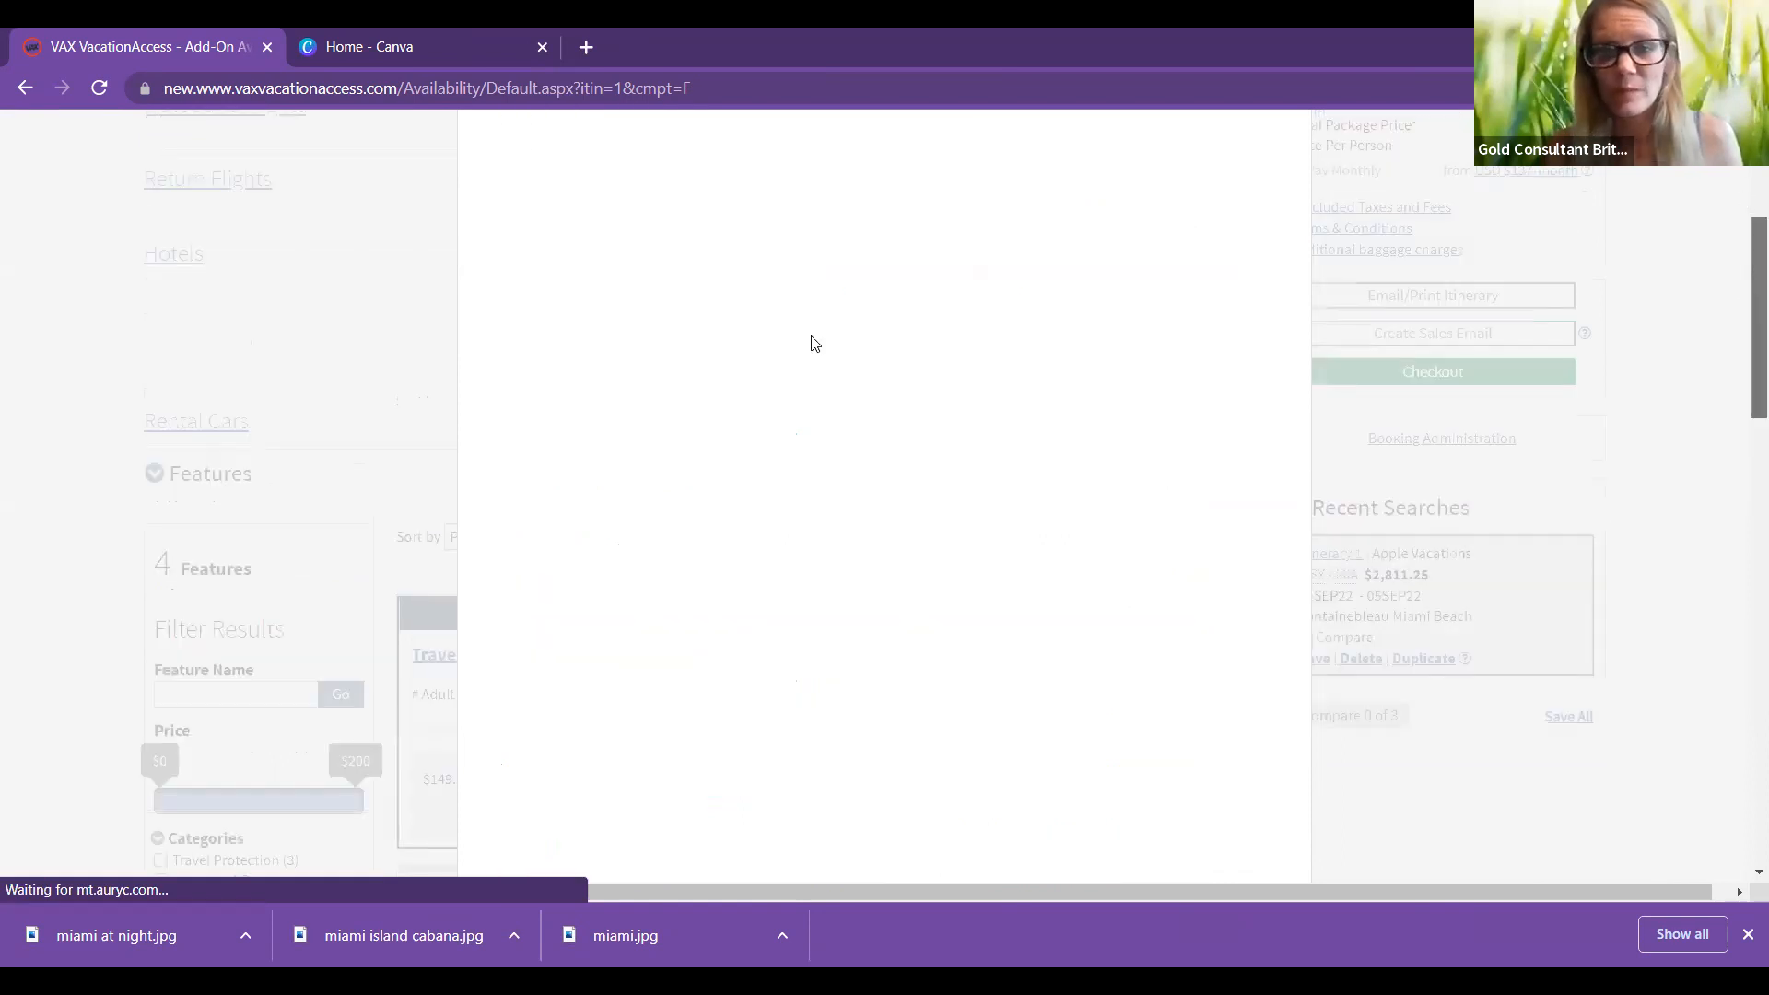
pyautogui.scroll(3, 1159, 456)
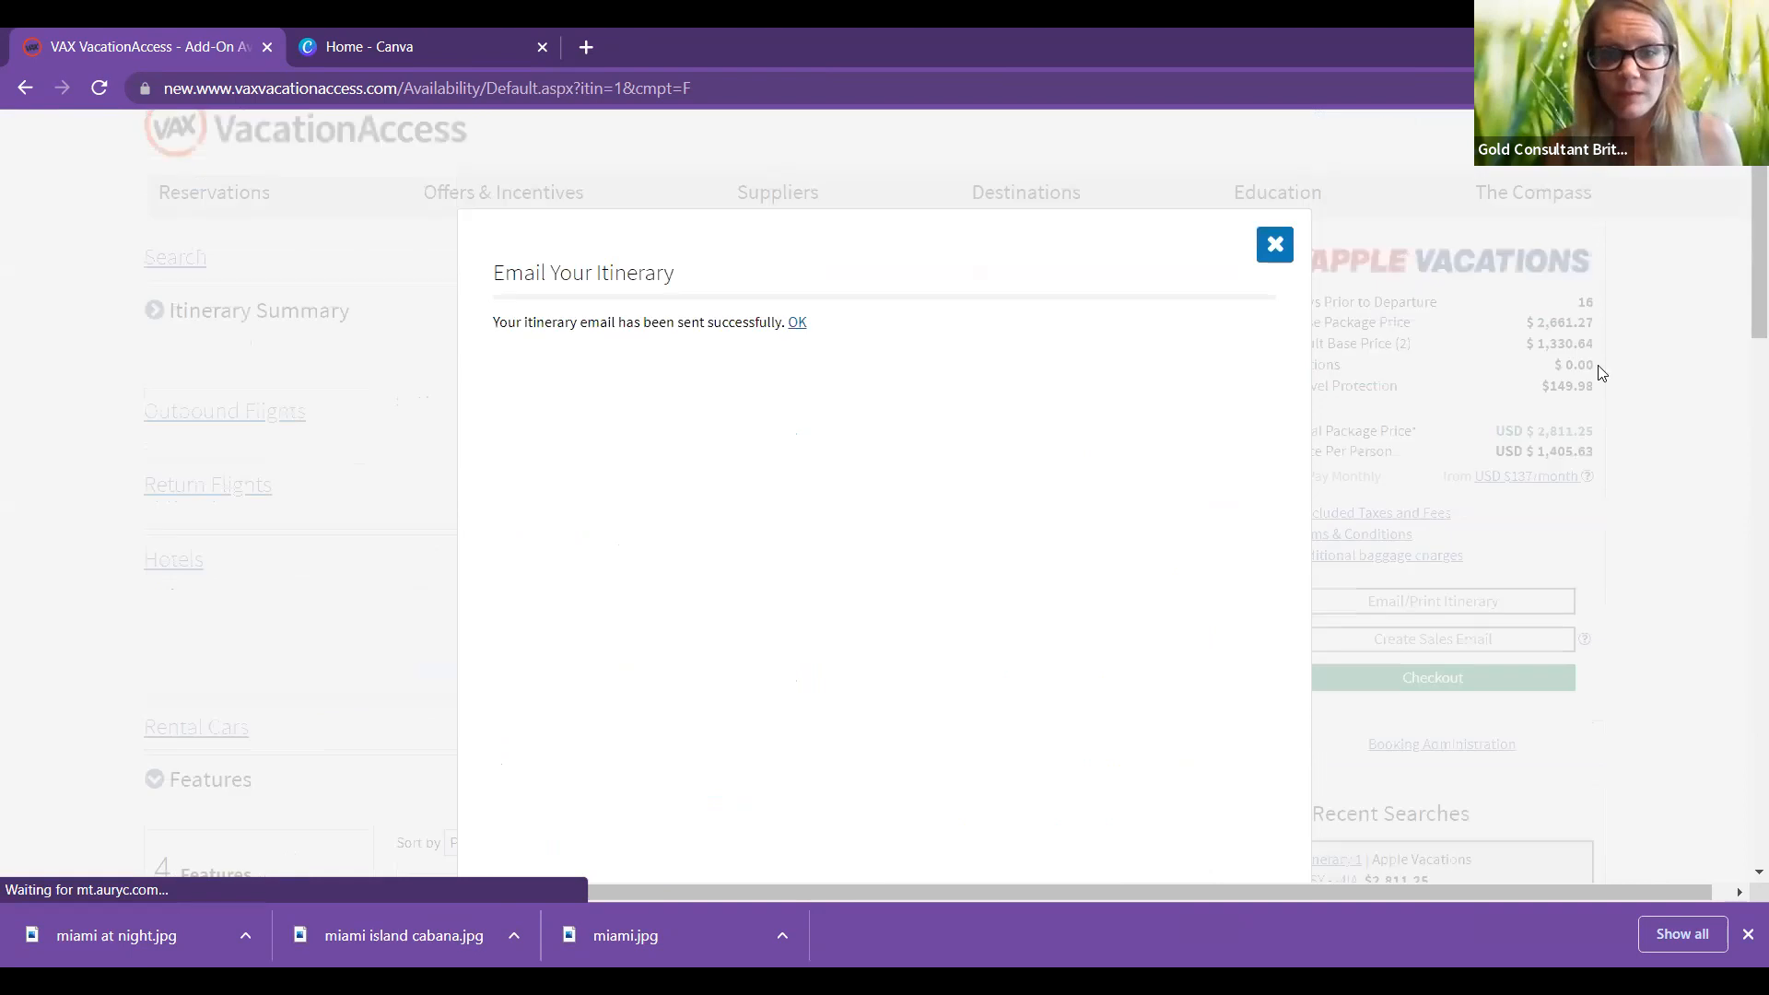
pyautogui.click(1742, 387)
# Step: Close the Set Commission dialog without changing the commission
pyautogui.scroll(1, 1579, 533)
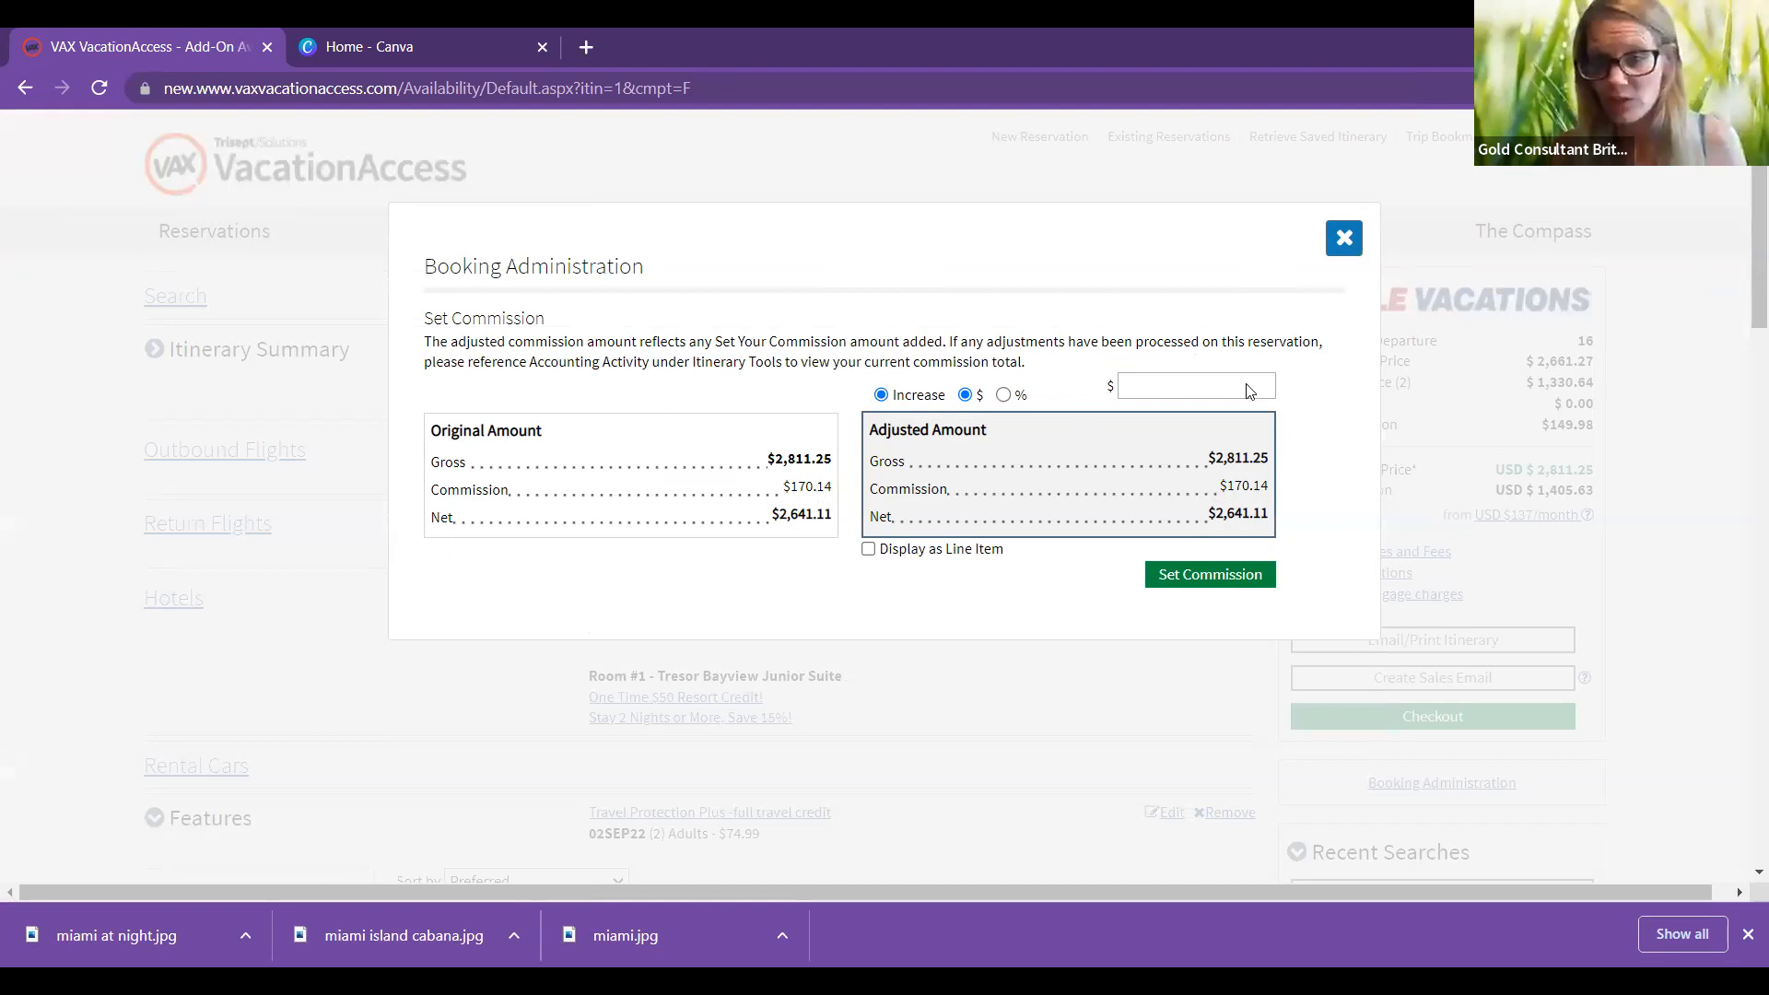
pyautogui.click(1343, 238)
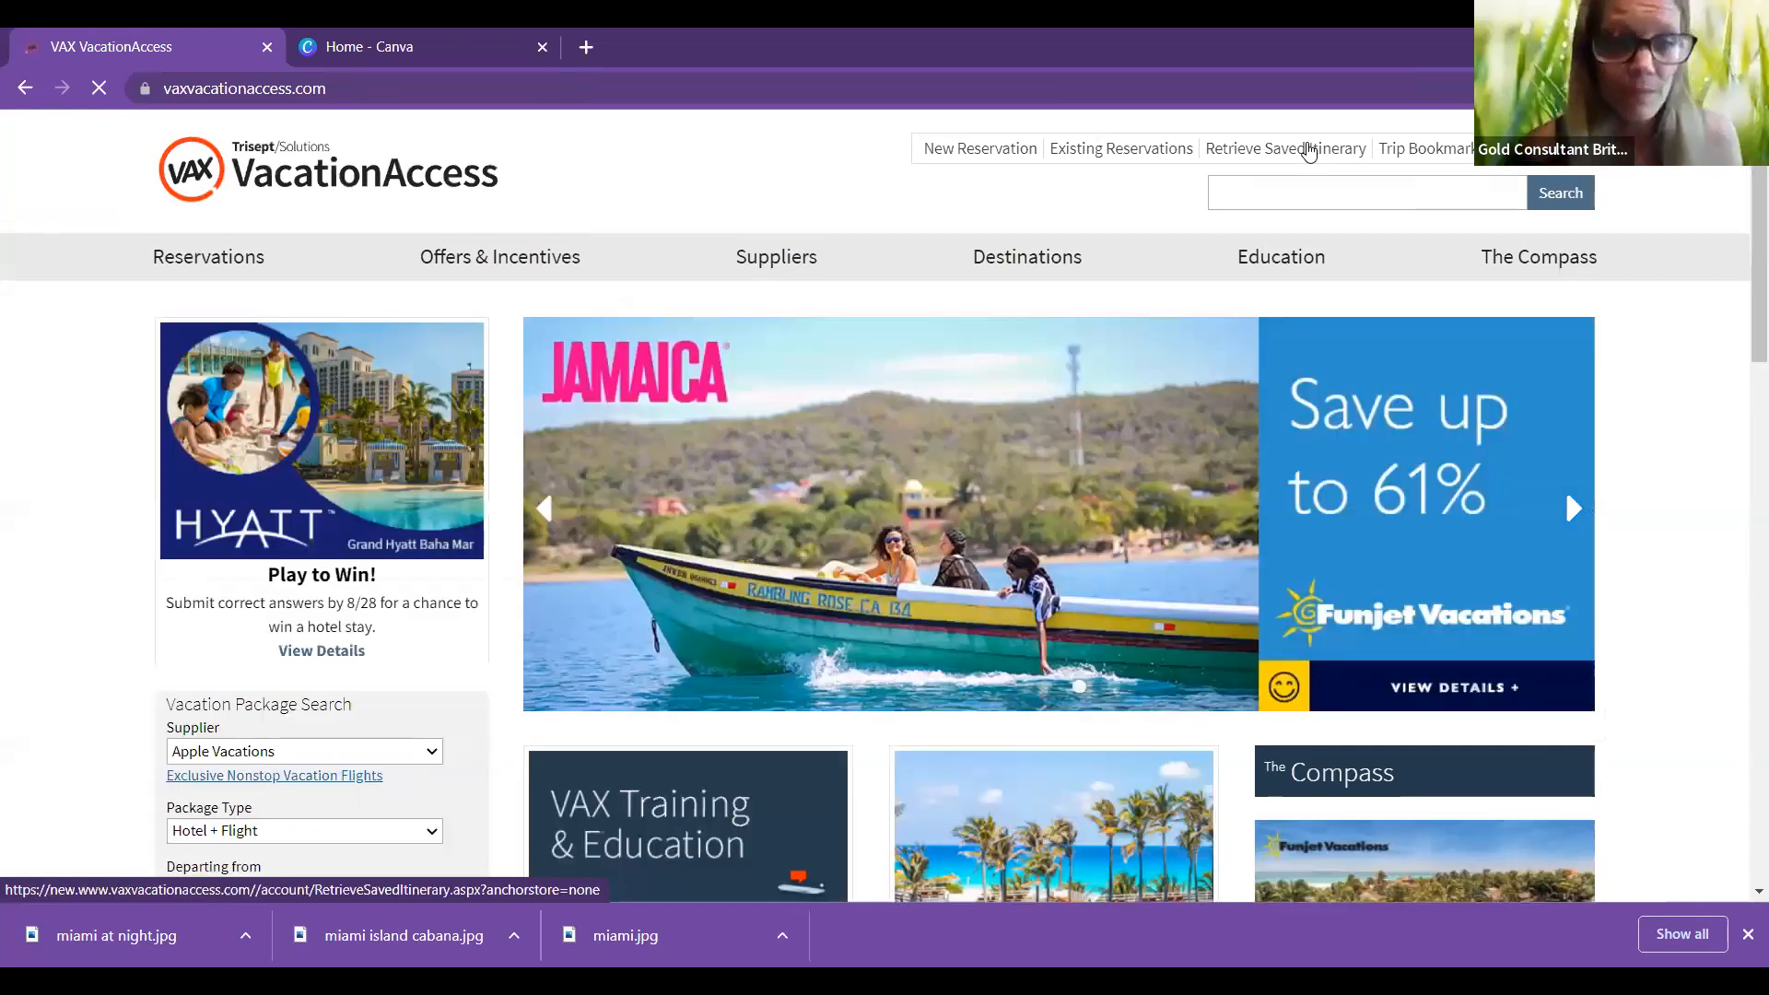
# Step: Open the saved Miami itinerary from Retrieve Saved Itinerary, then switch to the Canva tab
pyautogui.click(1309, 151)
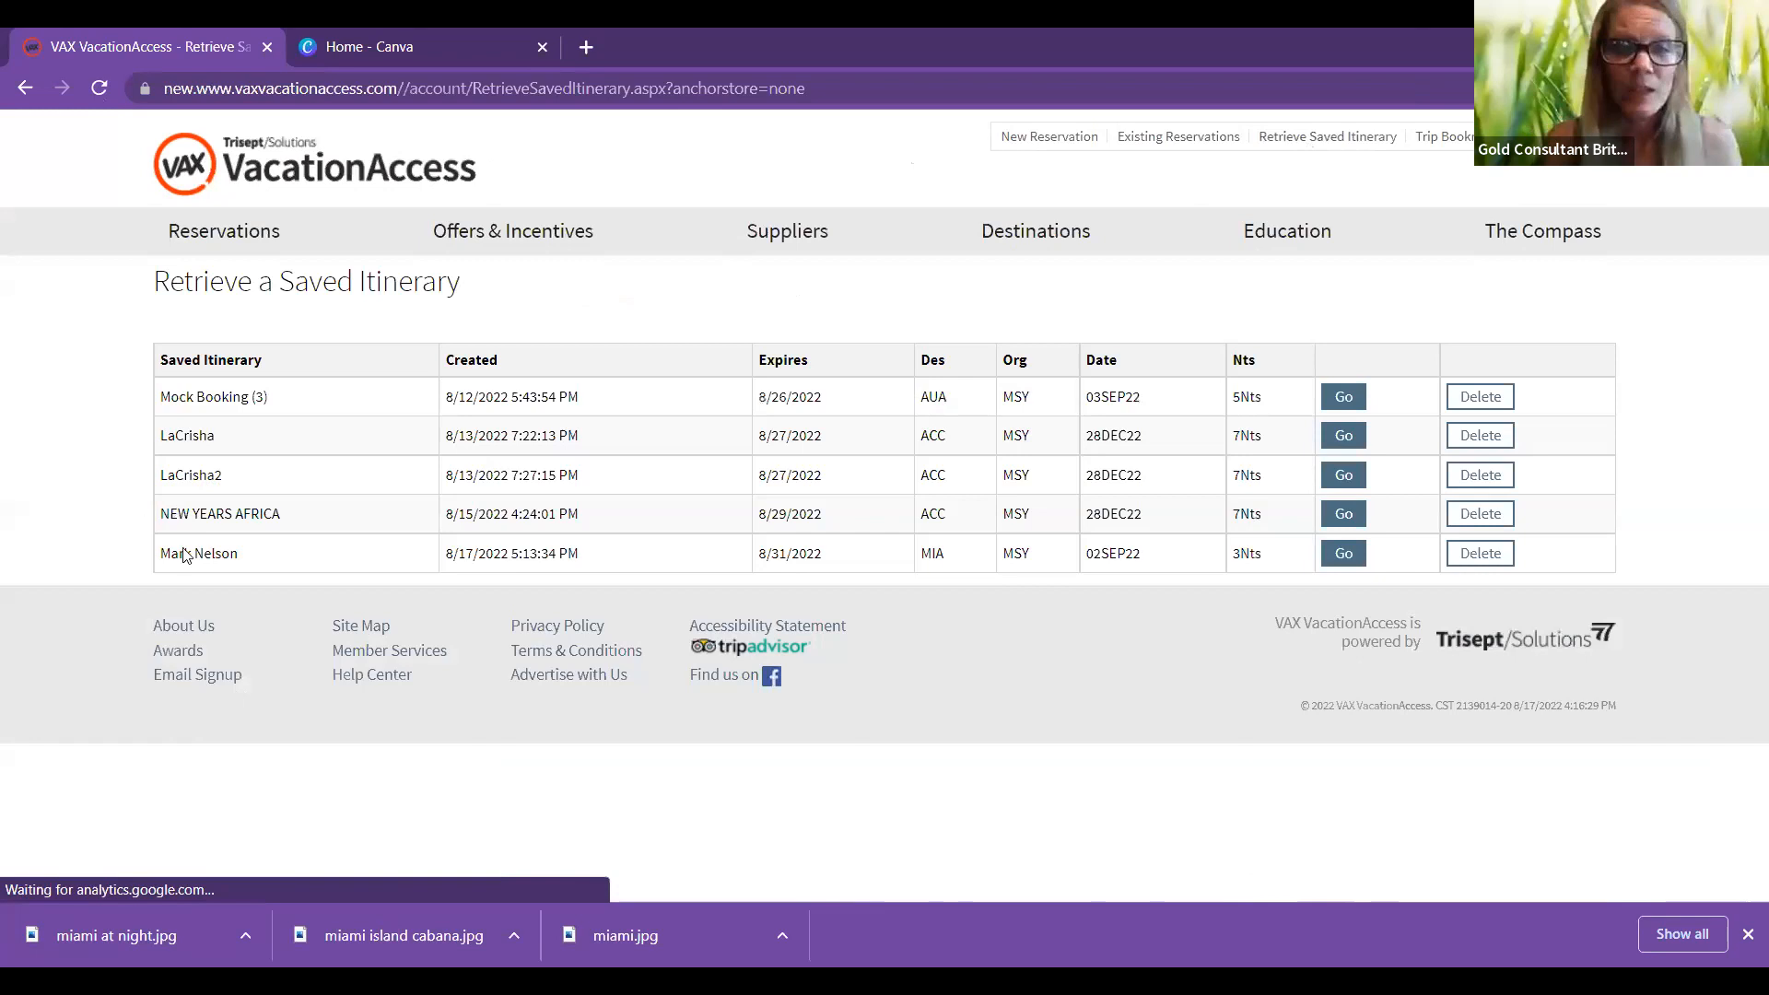
pyautogui.click(1347, 557)
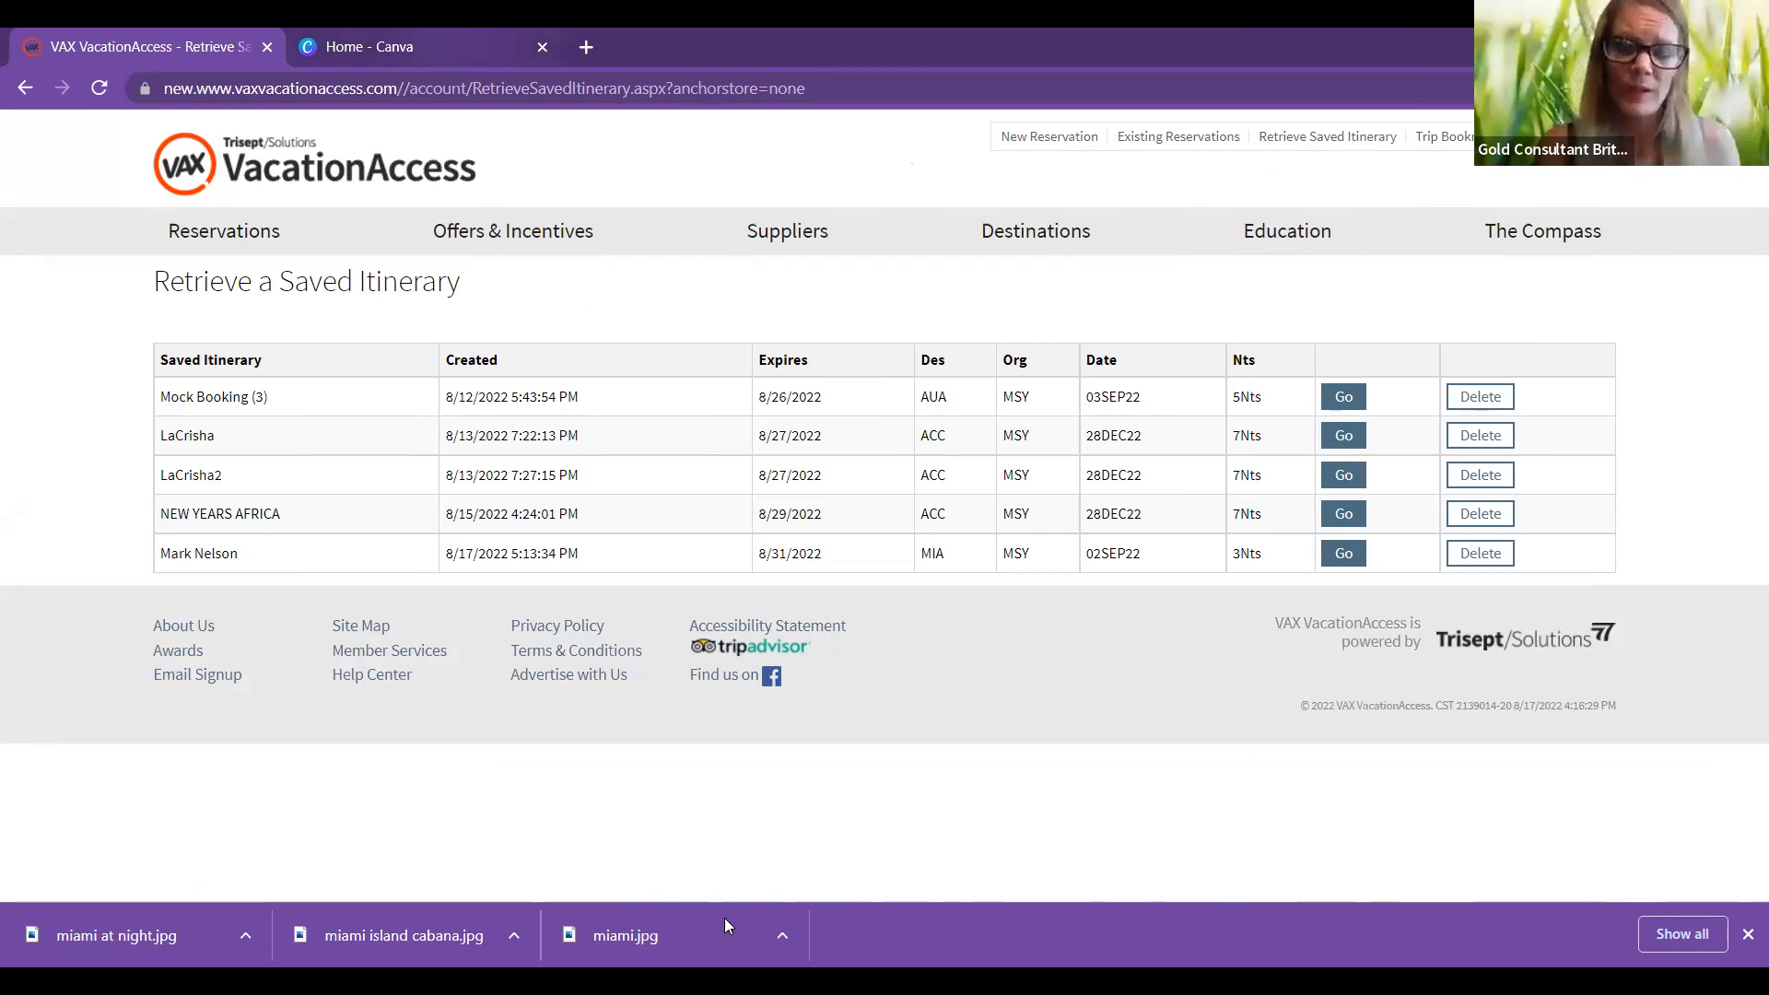
pyautogui.hotkey('ctrl', 'Tab')
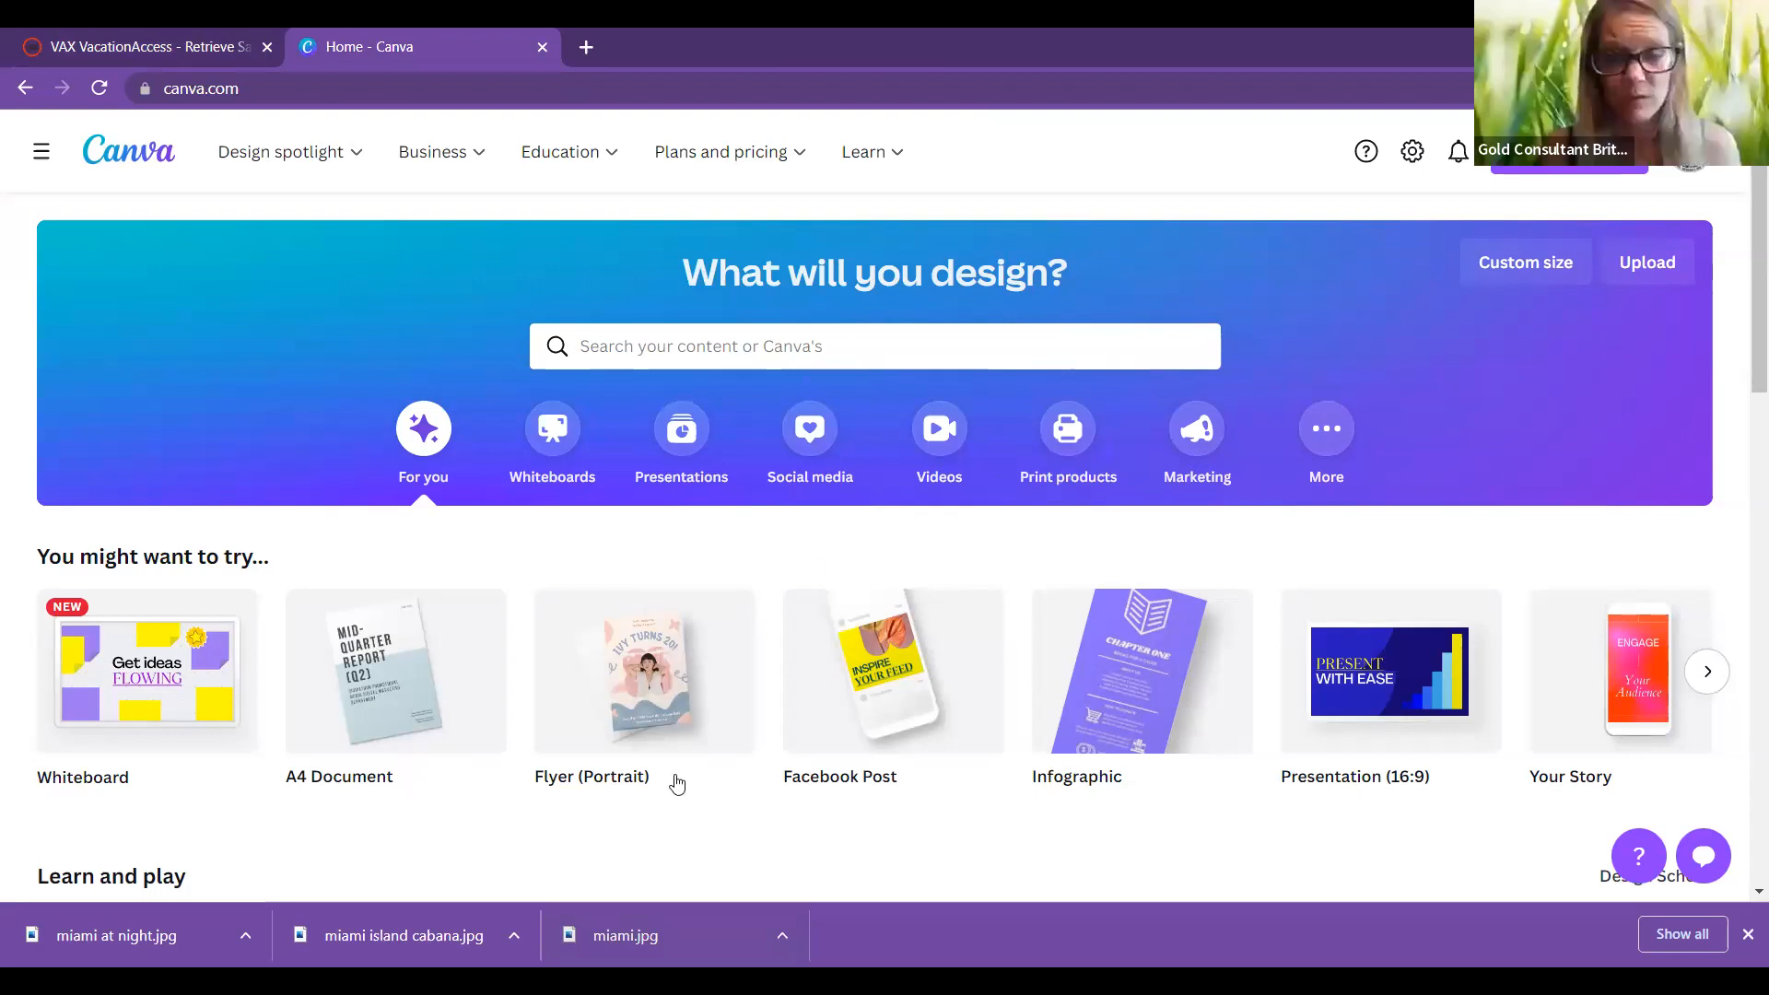
# Step: Open Gmail in a new tab and scroll through the Itinerary Notification email's flights and hotel
pyautogui.hotkey('ctrl', 't')
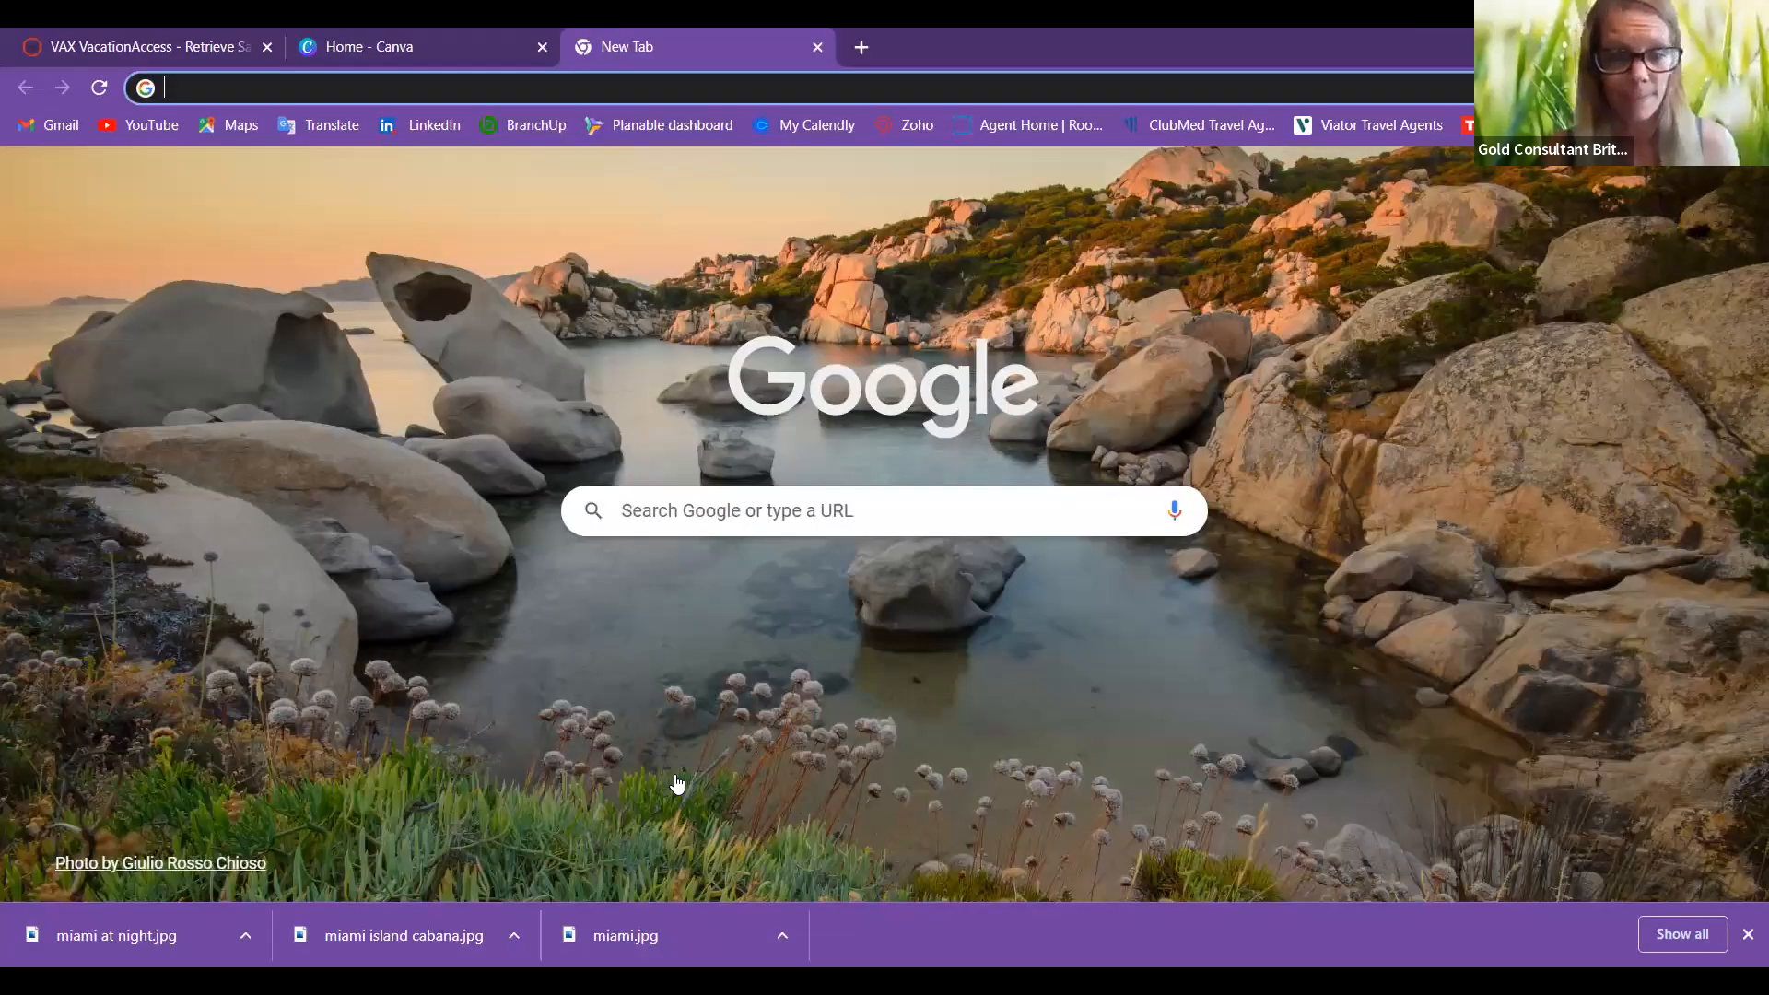
pyautogui.press('Return')
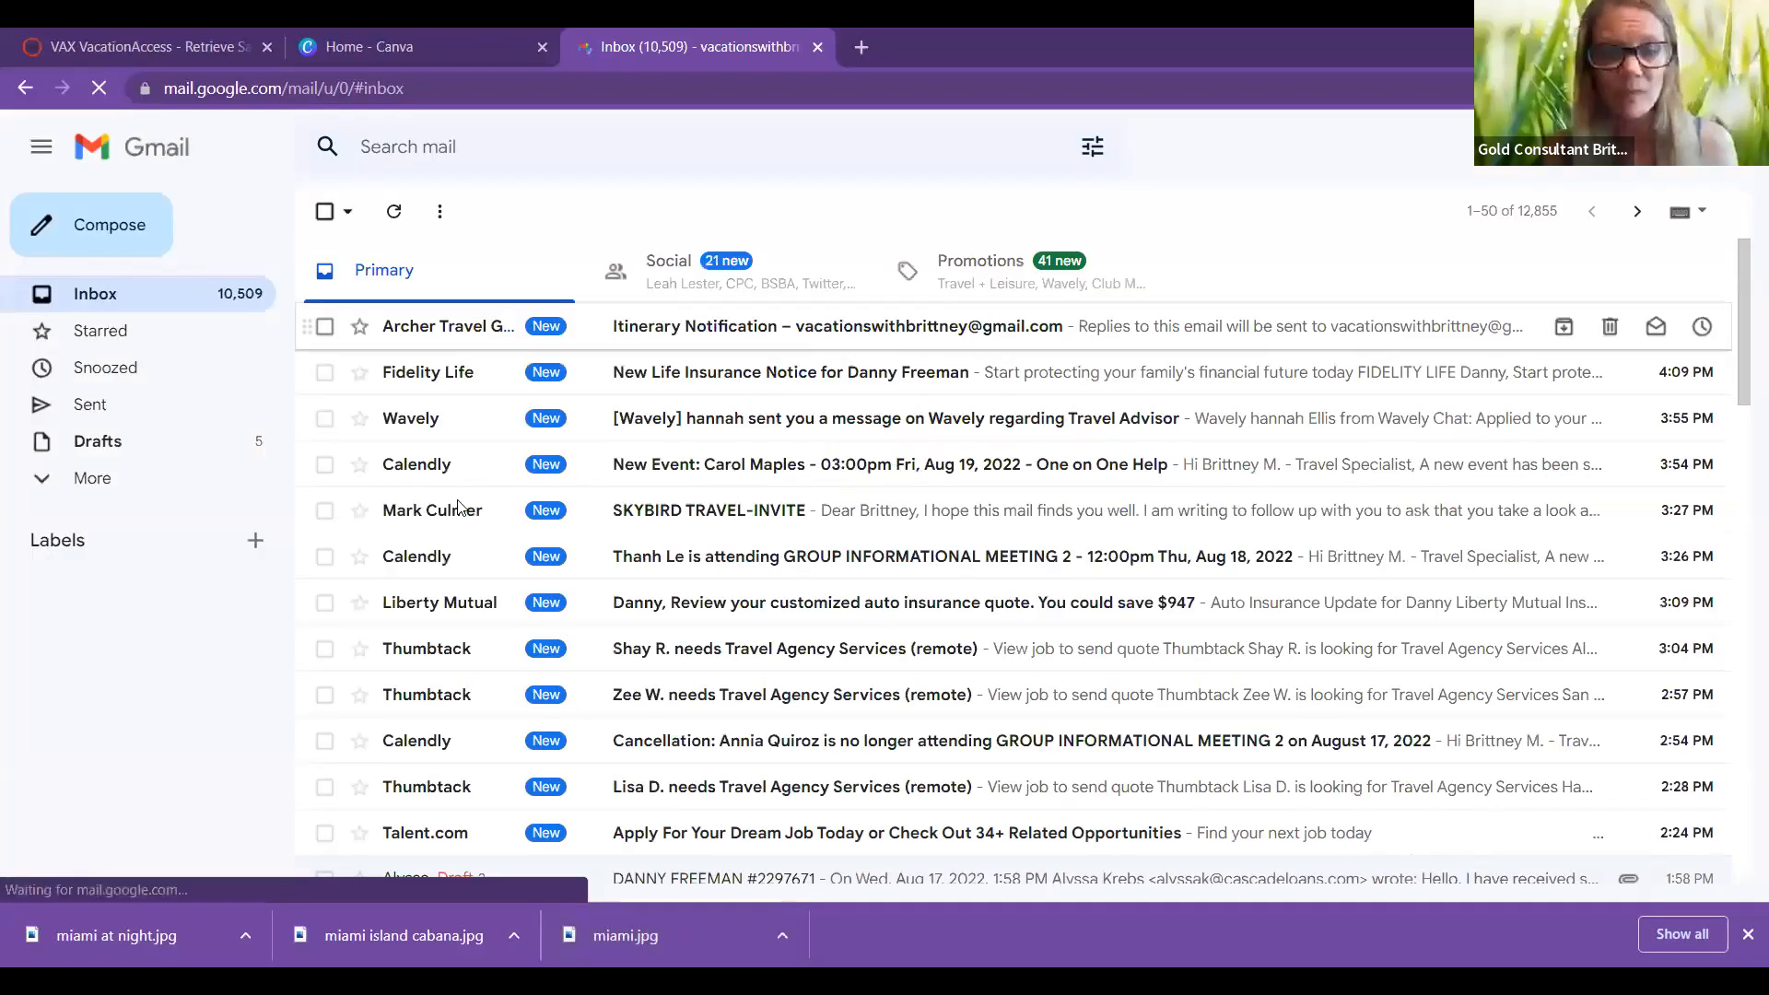
pyautogui.scroll(-3, 589, 525)
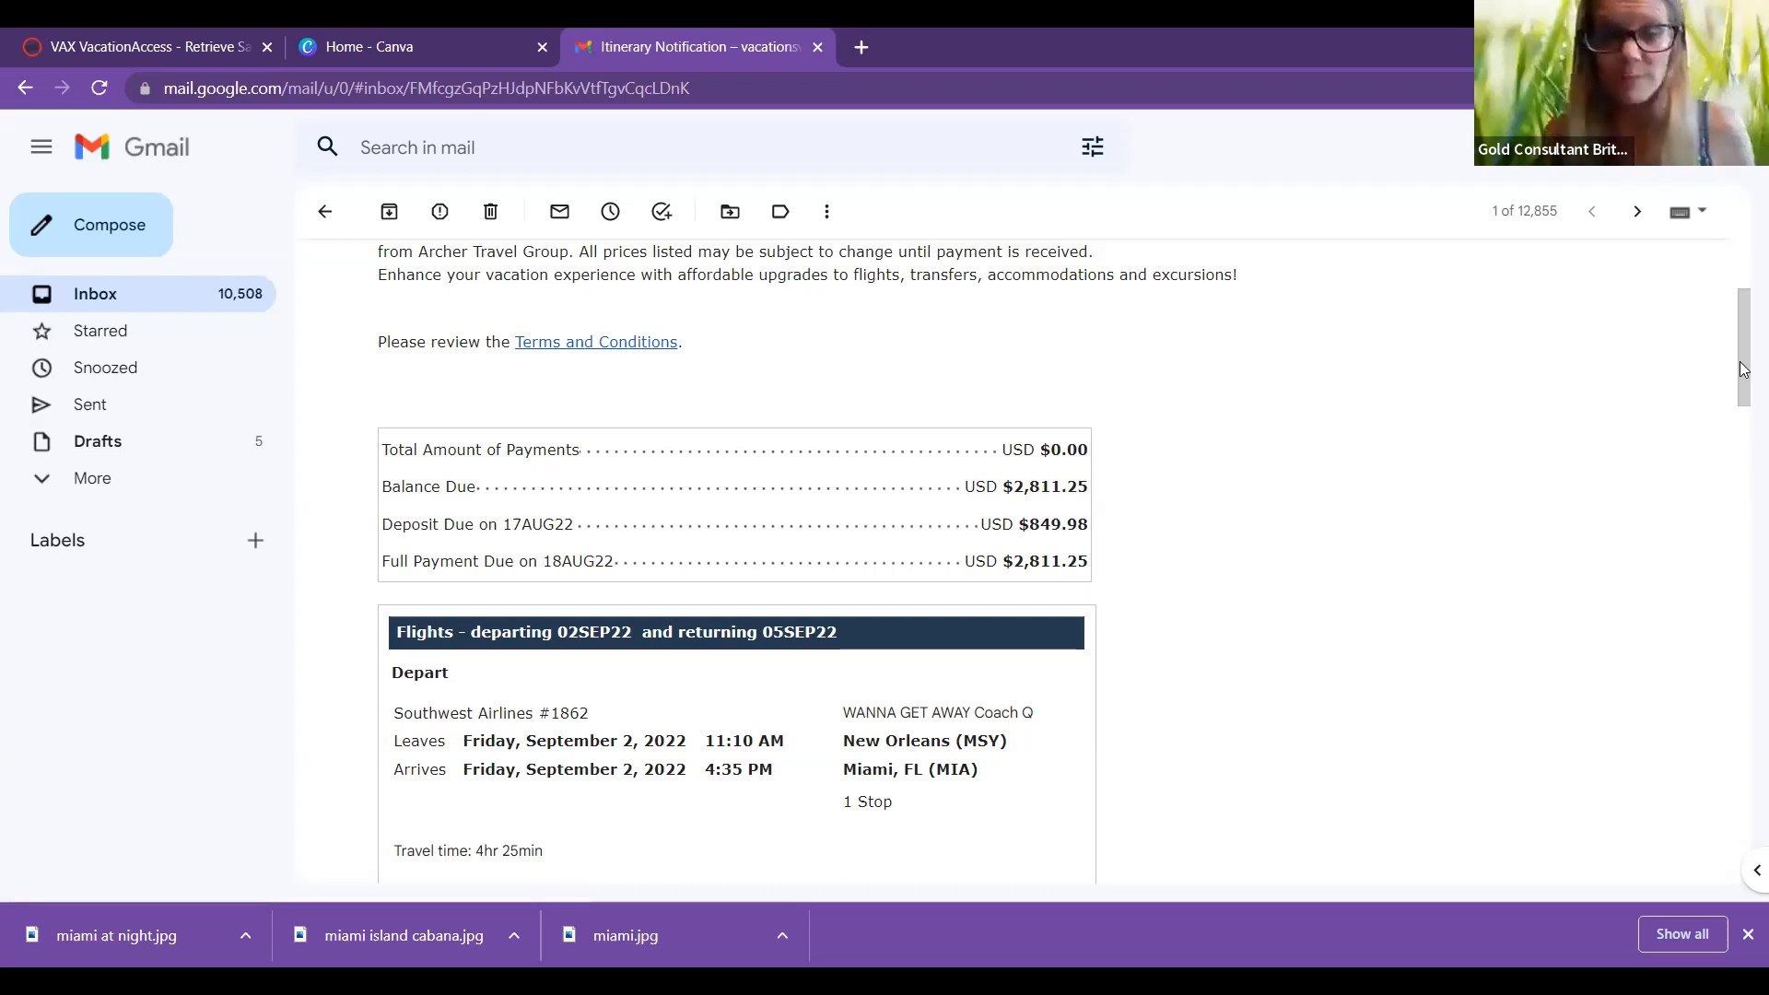
pyautogui.scroll(-4, 1744, 511)
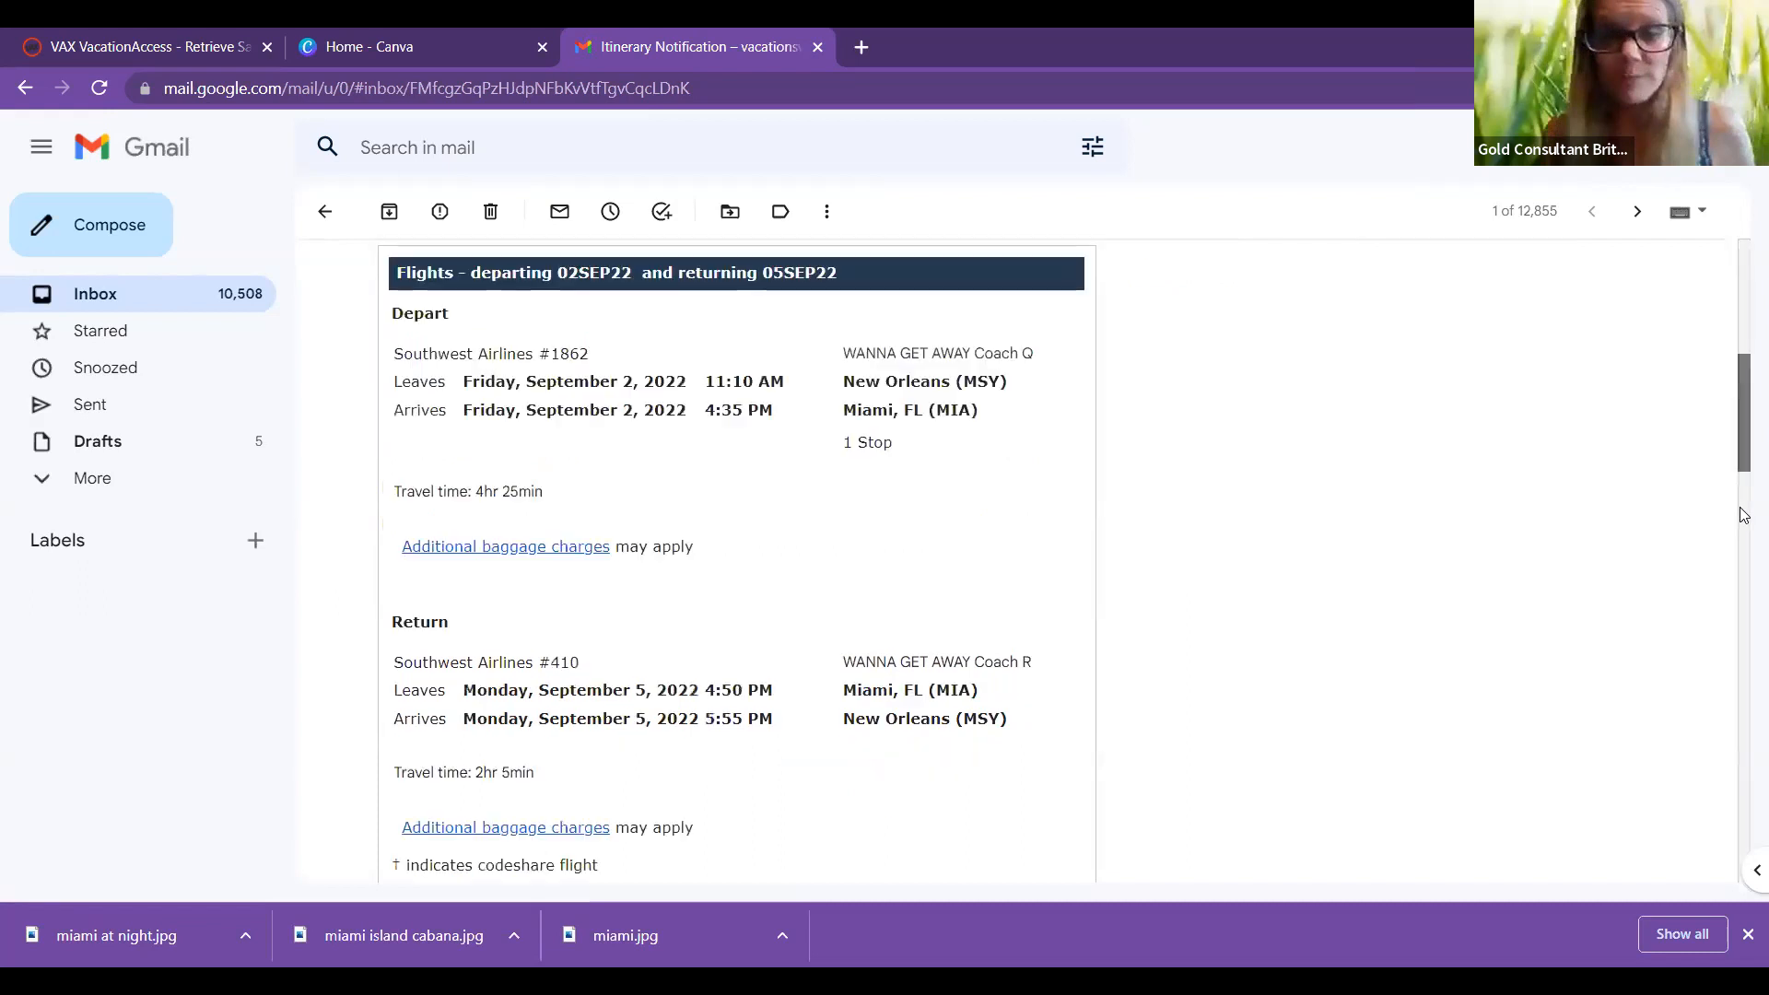
pyautogui.scroll(-4, 479, 557)
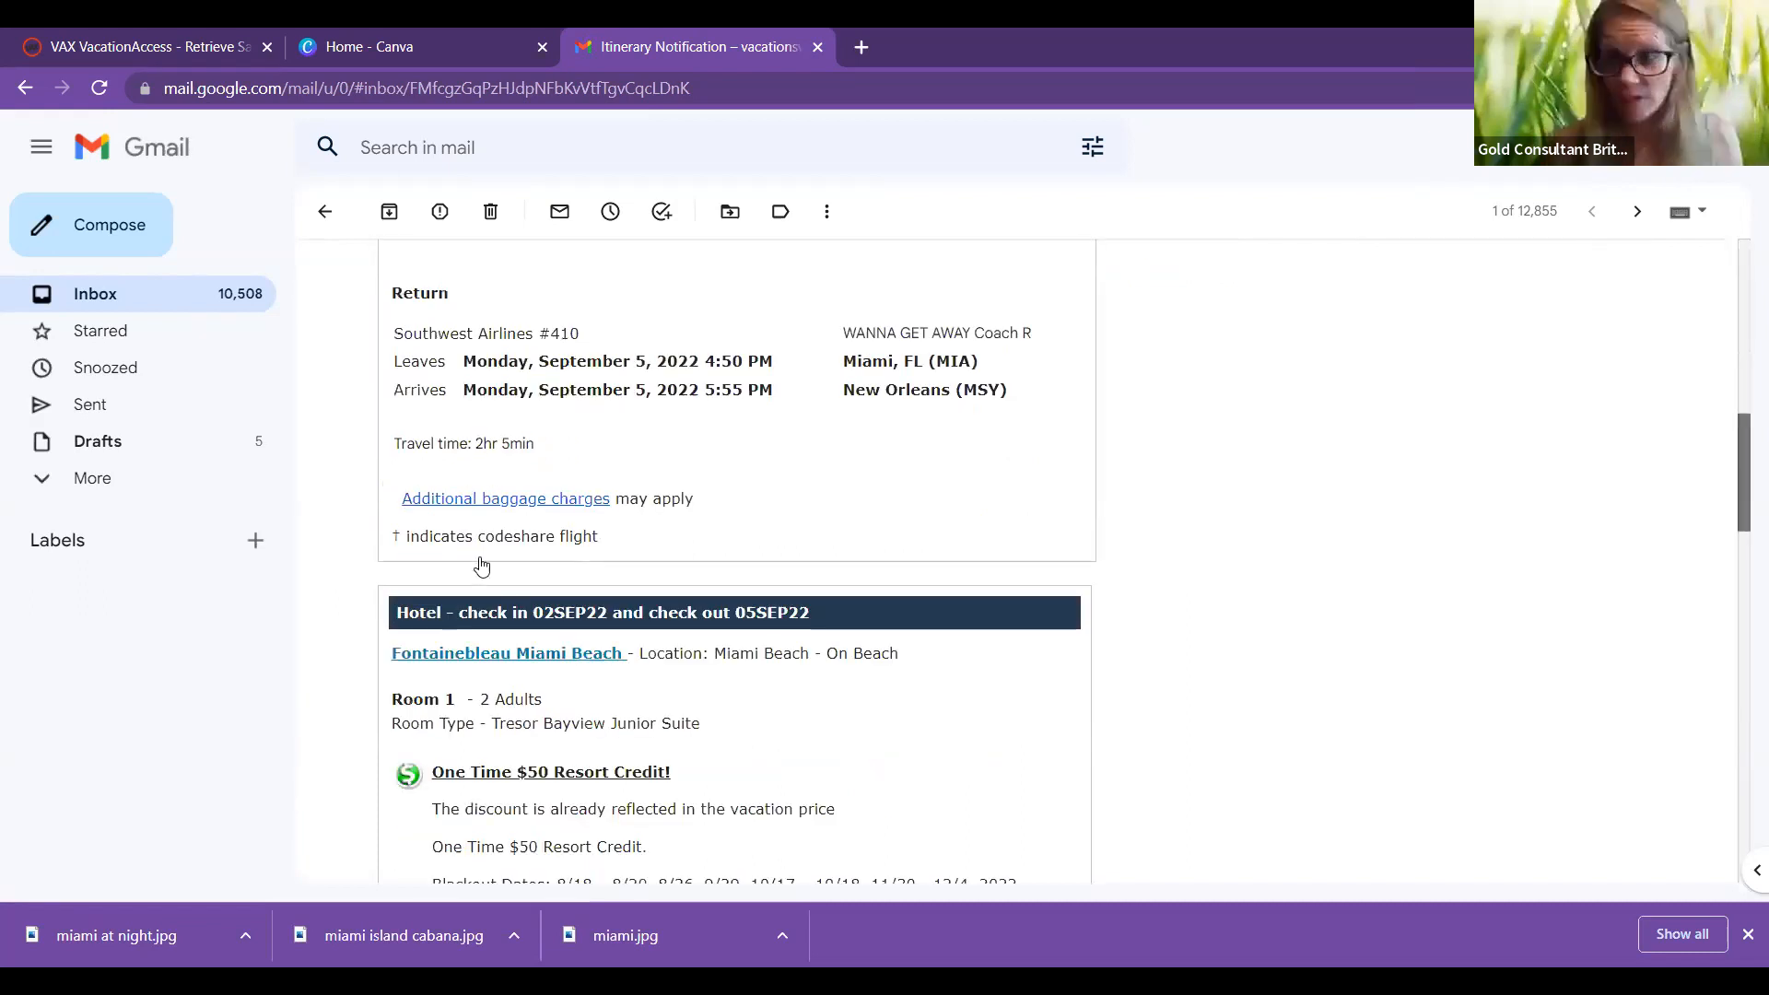
pyautogui.scroll(-1, 539, 566)
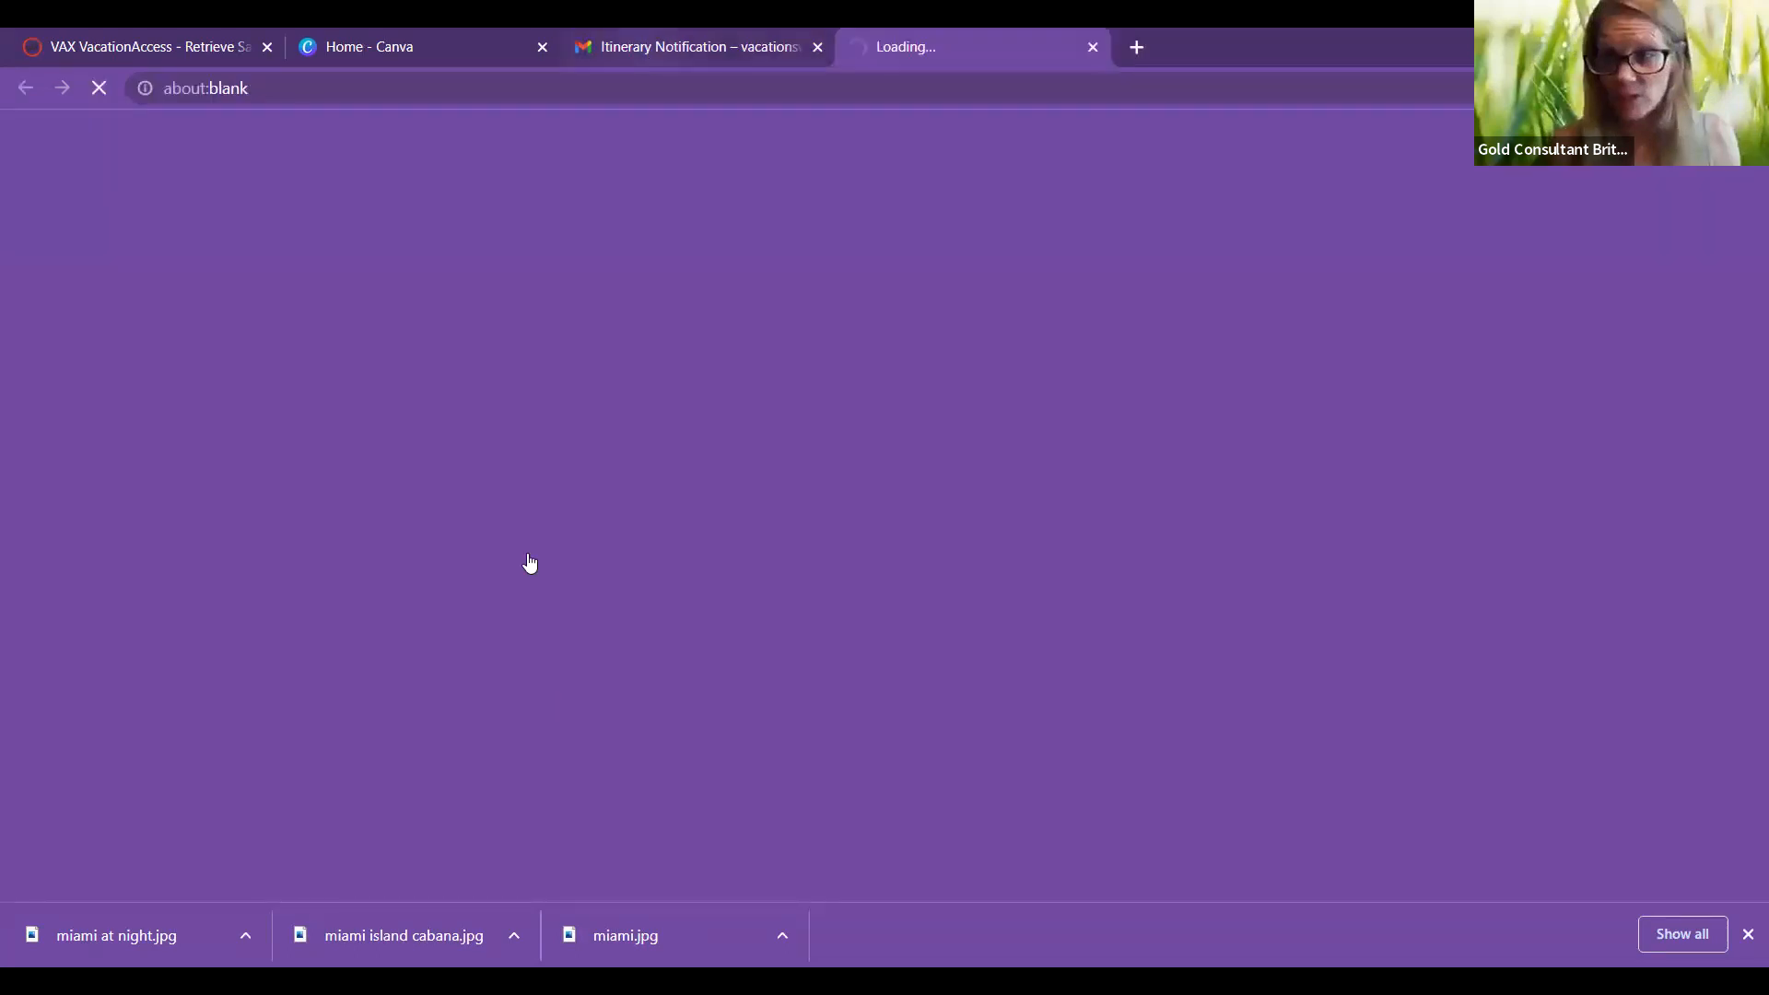
# Step: Look over the Fontainebleau Miami Beach page in VAX VacationAccess, then return to the Gmail itinerary
pyautogui.click(700, 46)
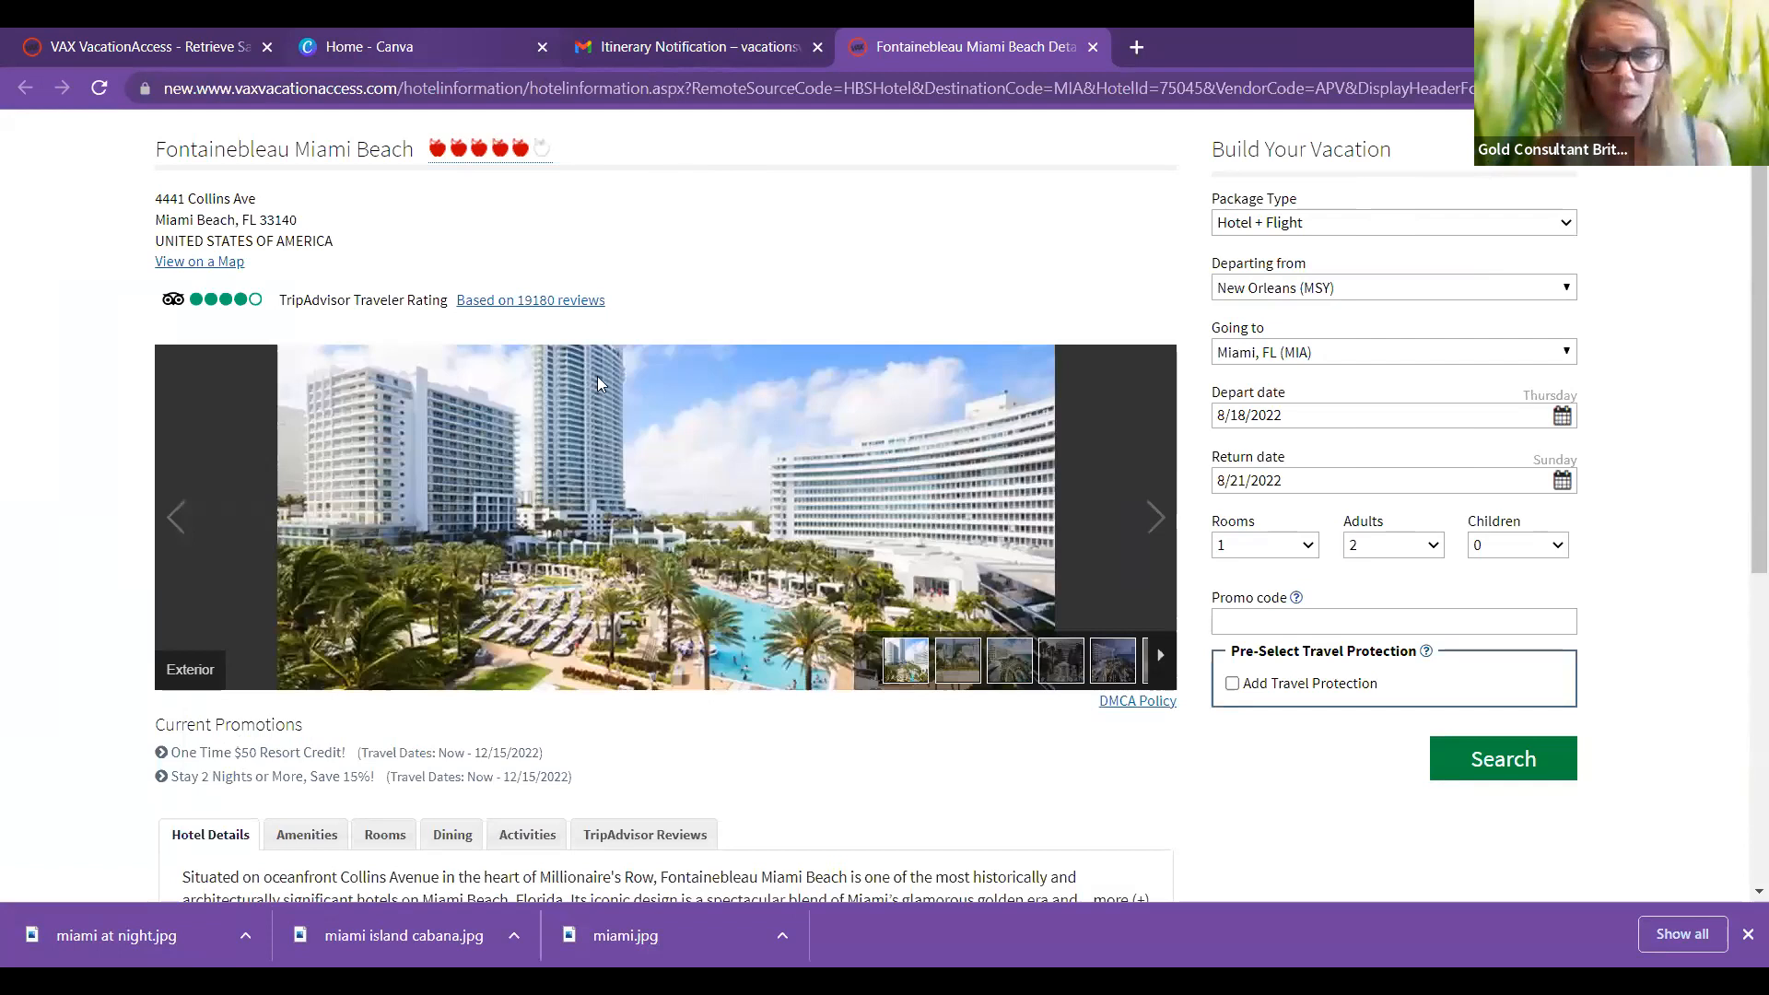
pyautogui.hotkey('ctrl', 'shift', 'Tab')
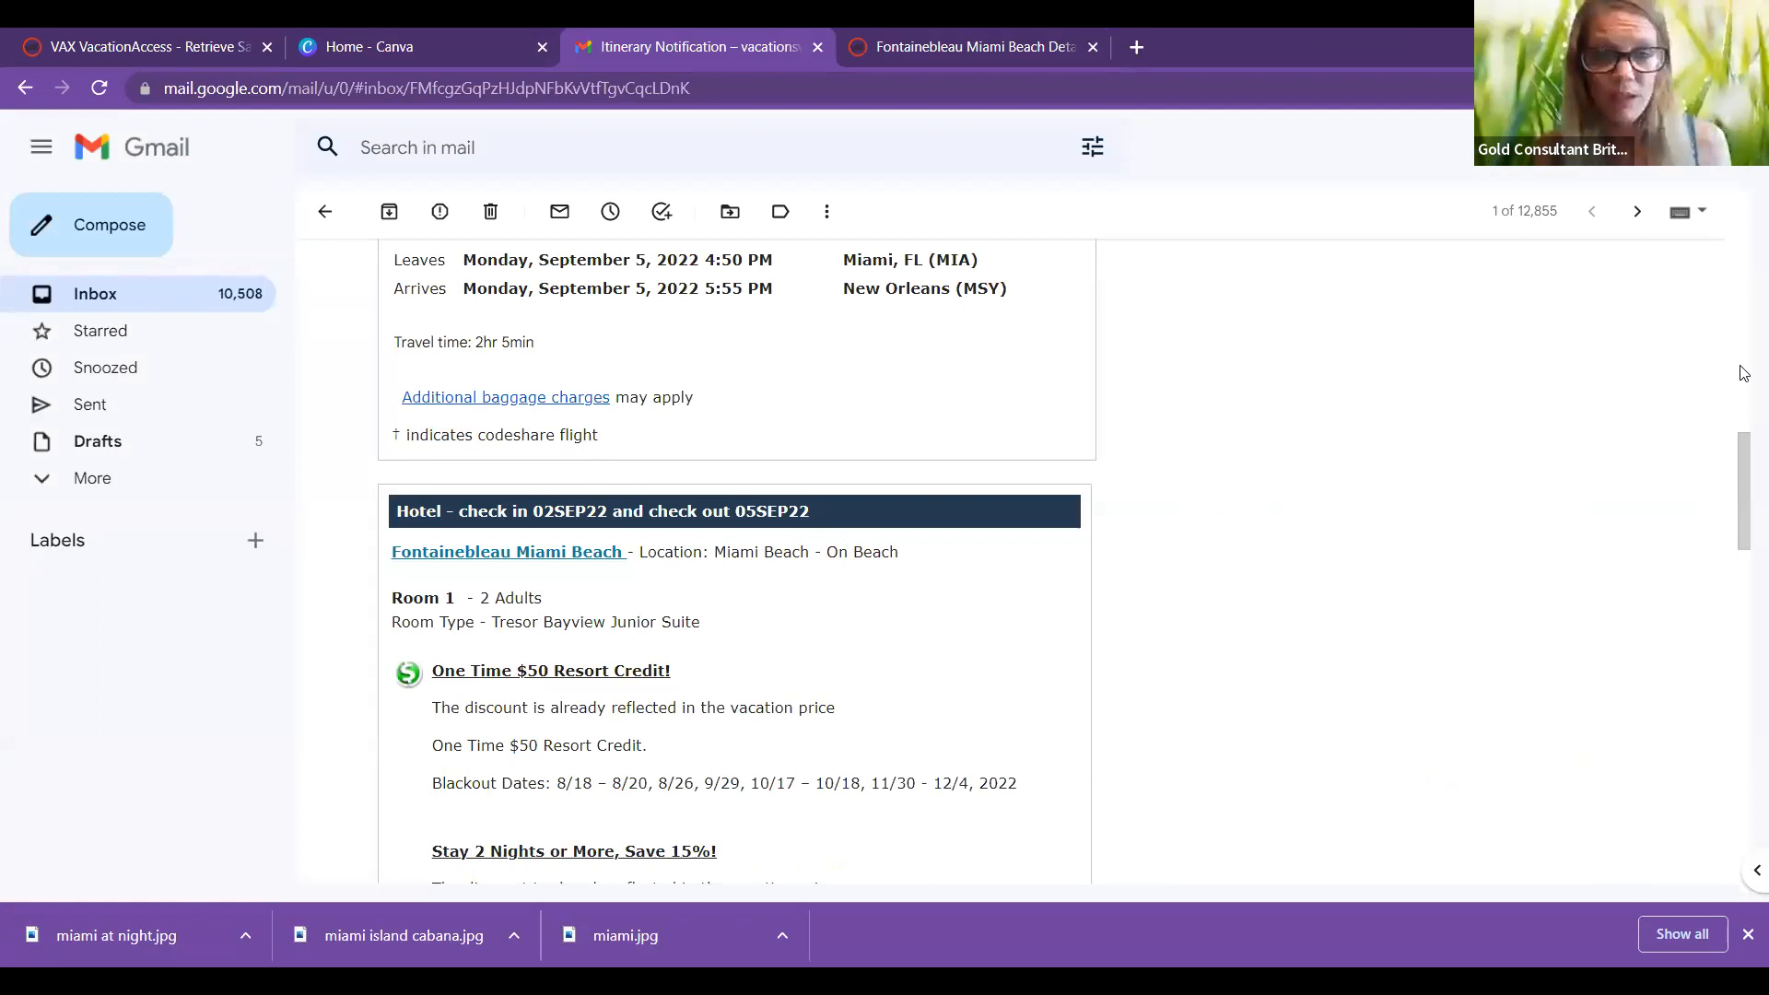
# Step: Review the itinerary email's flight and hotel details, then switch to the Canva home page
pyautogui.scroll(3, 1743, 368)
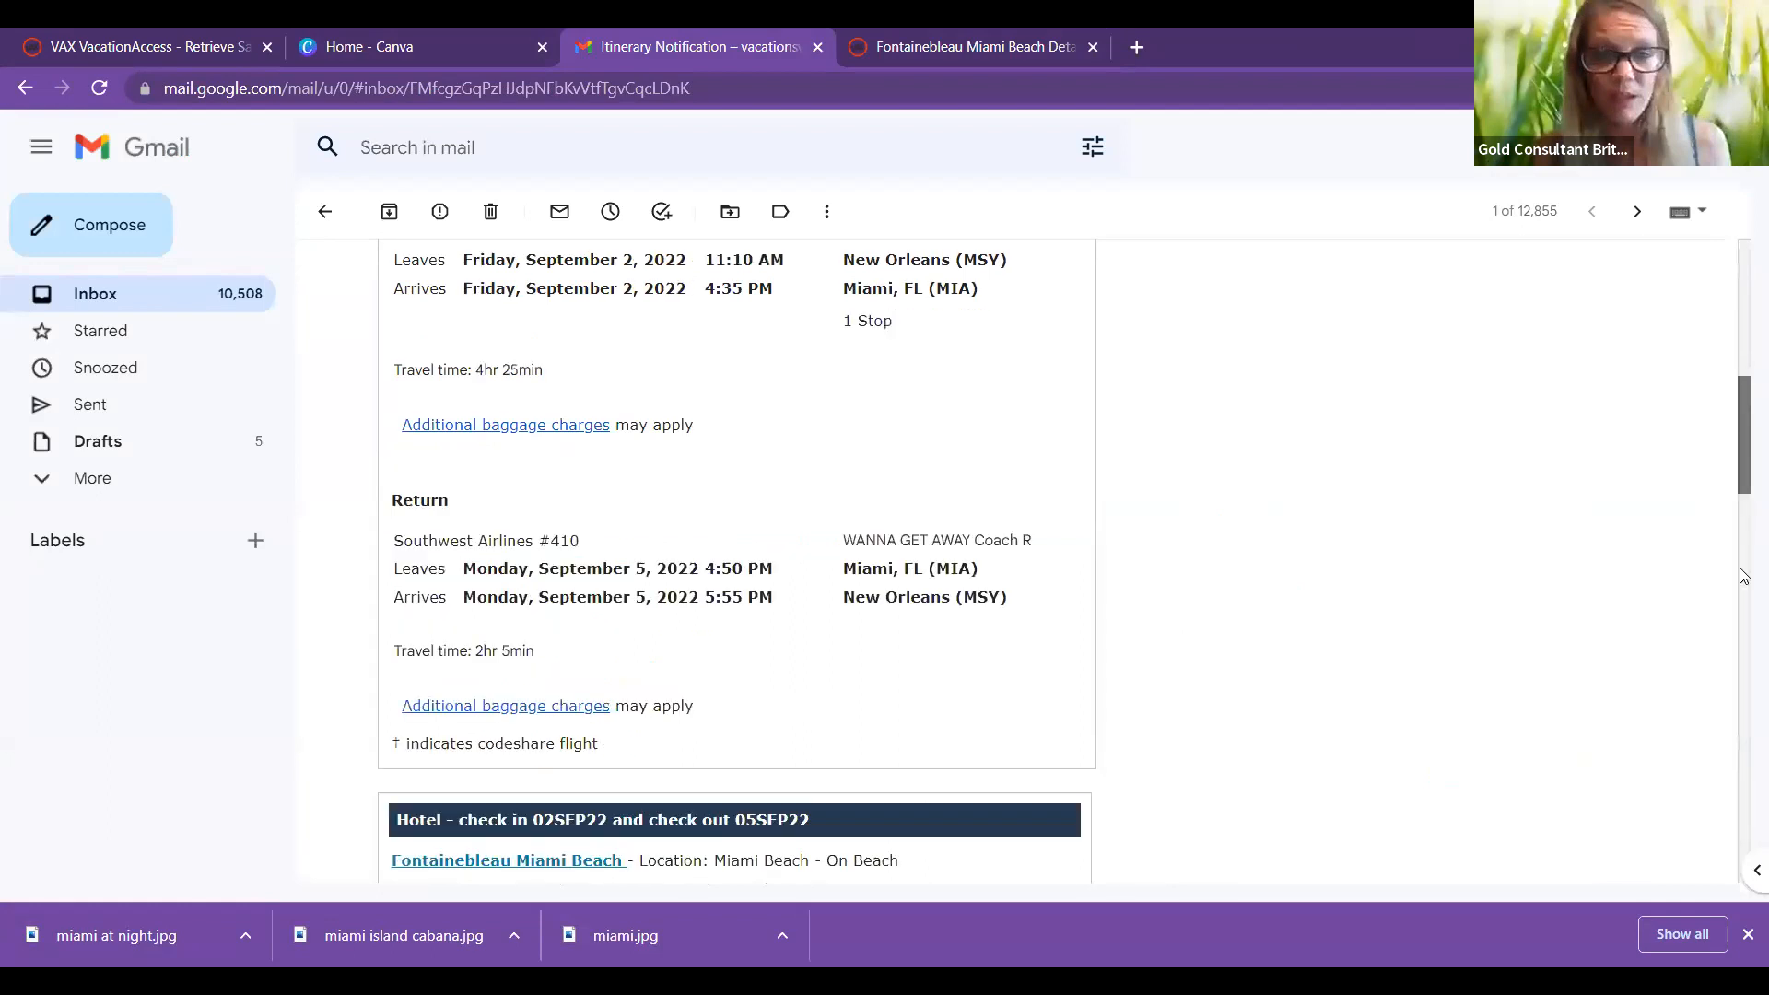
pyautogui.scroll(5, 1742, 577)
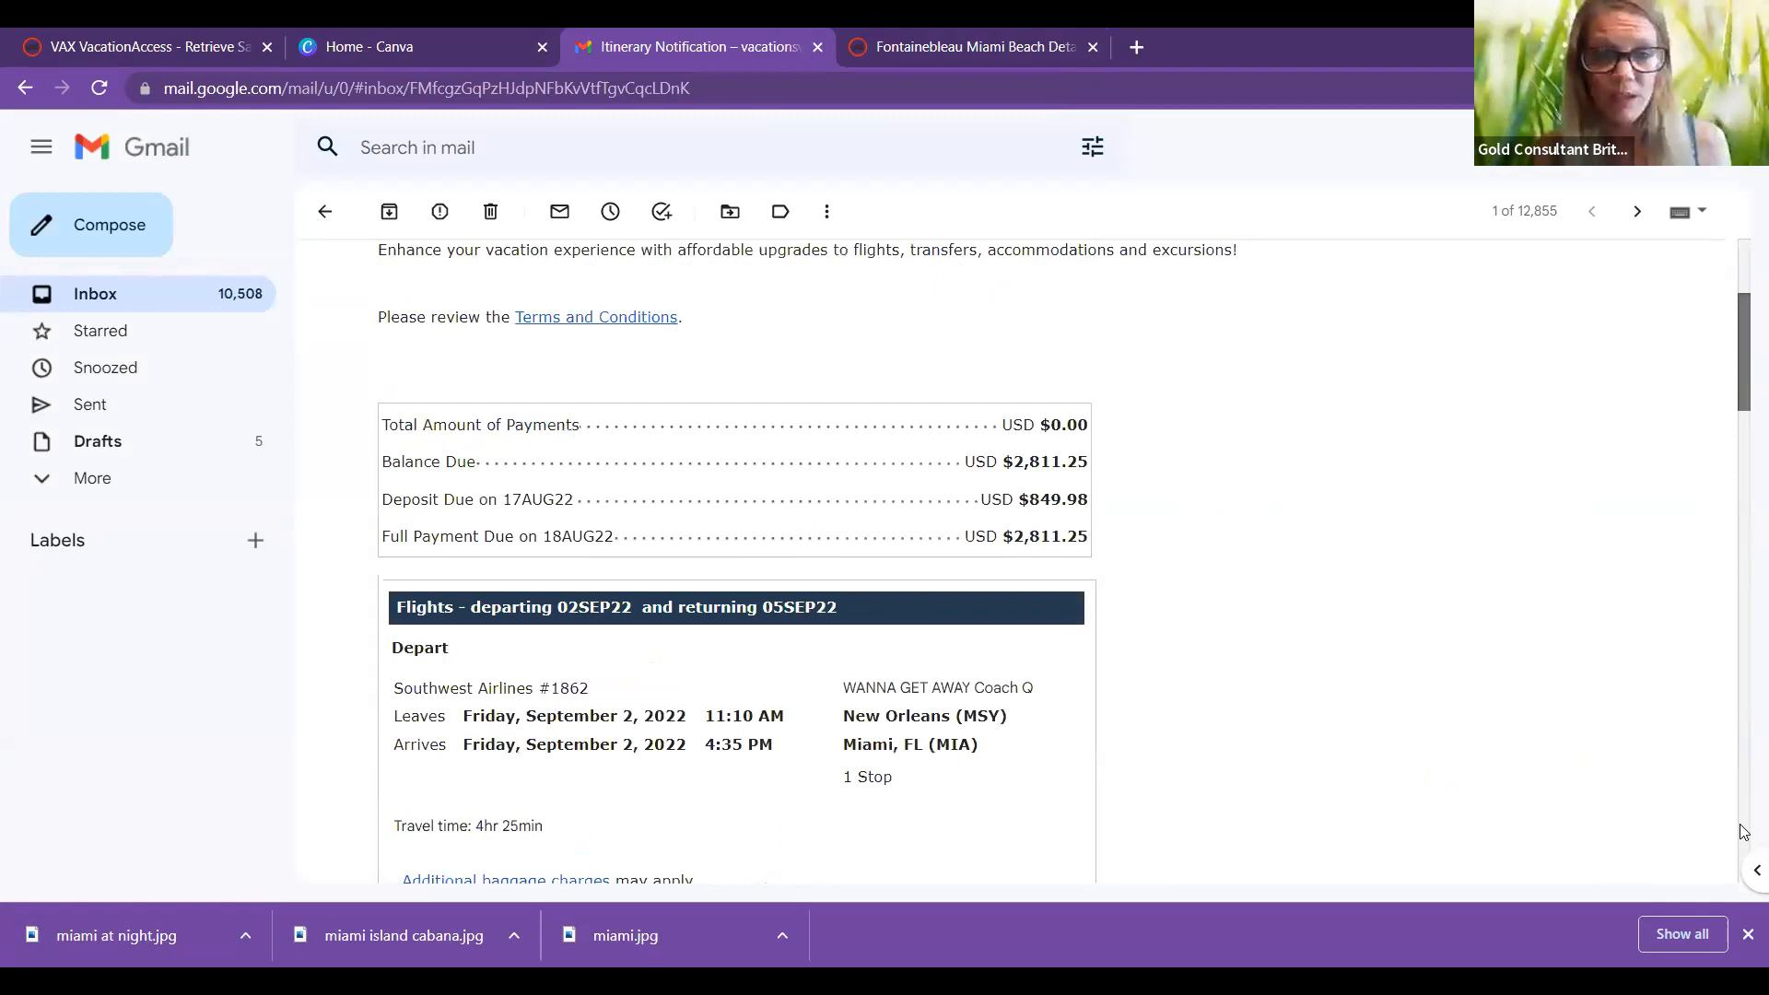
pyautogui.scroll(-15, 1744, 829)
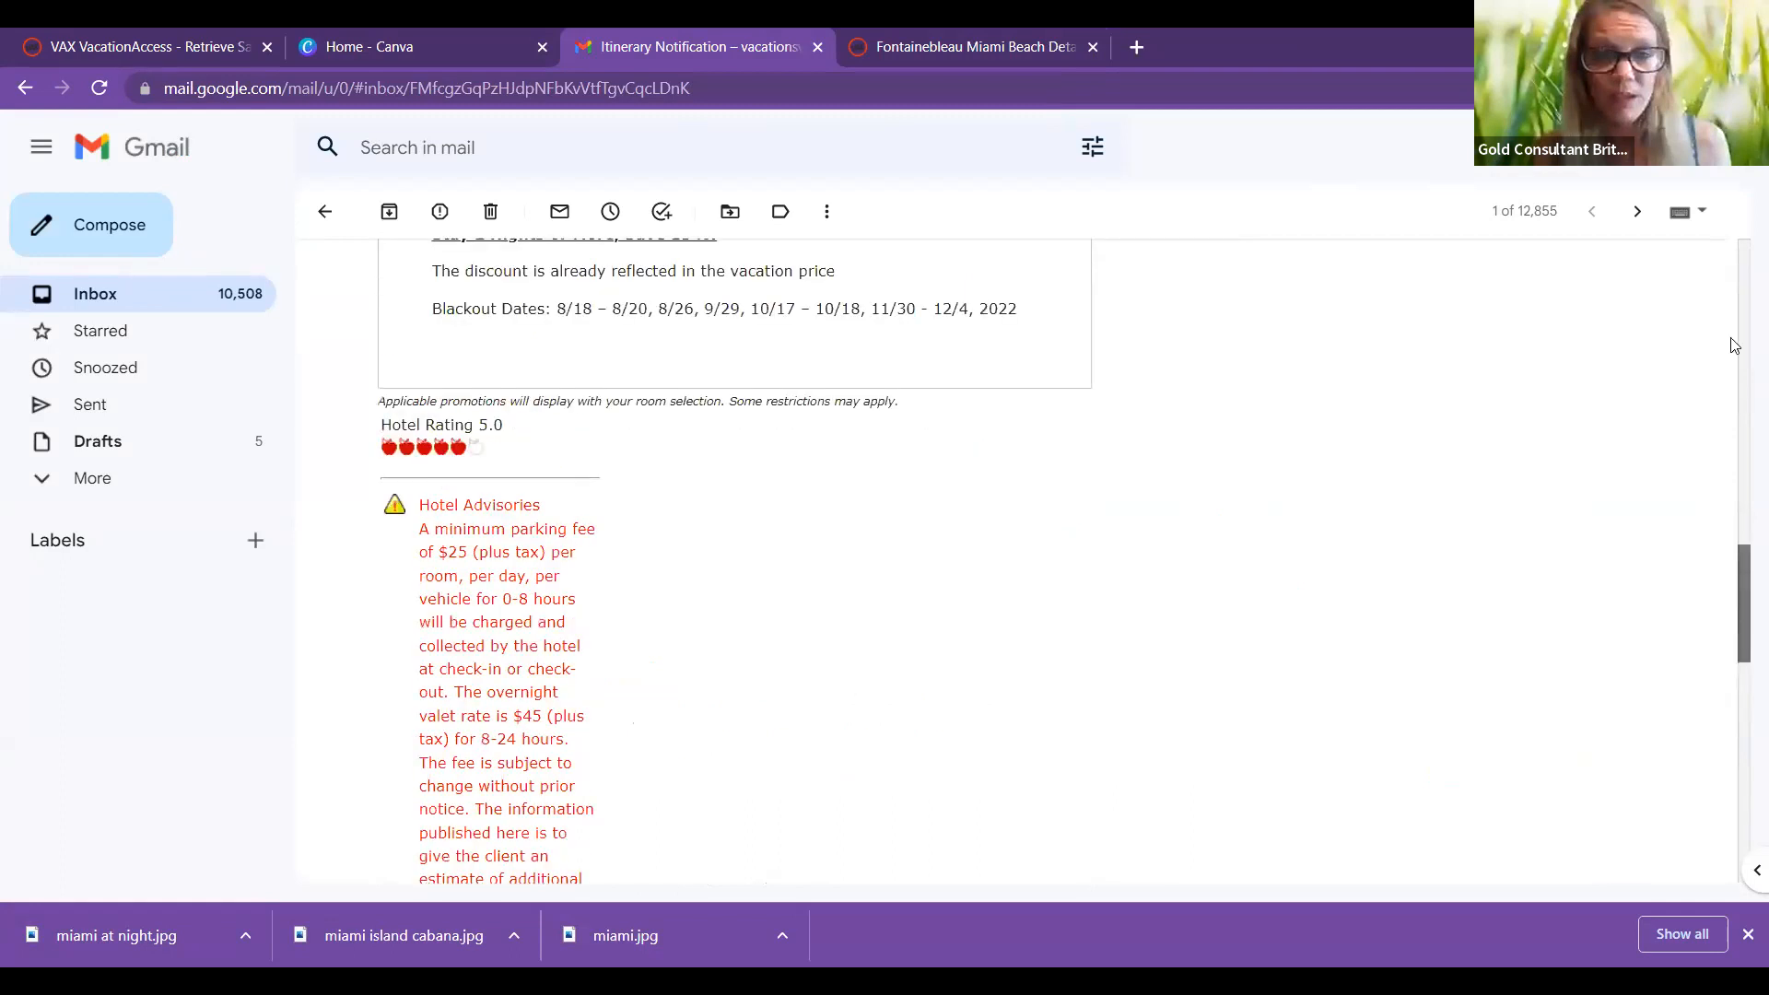
pyautogui.scroll(6, 568, 596)
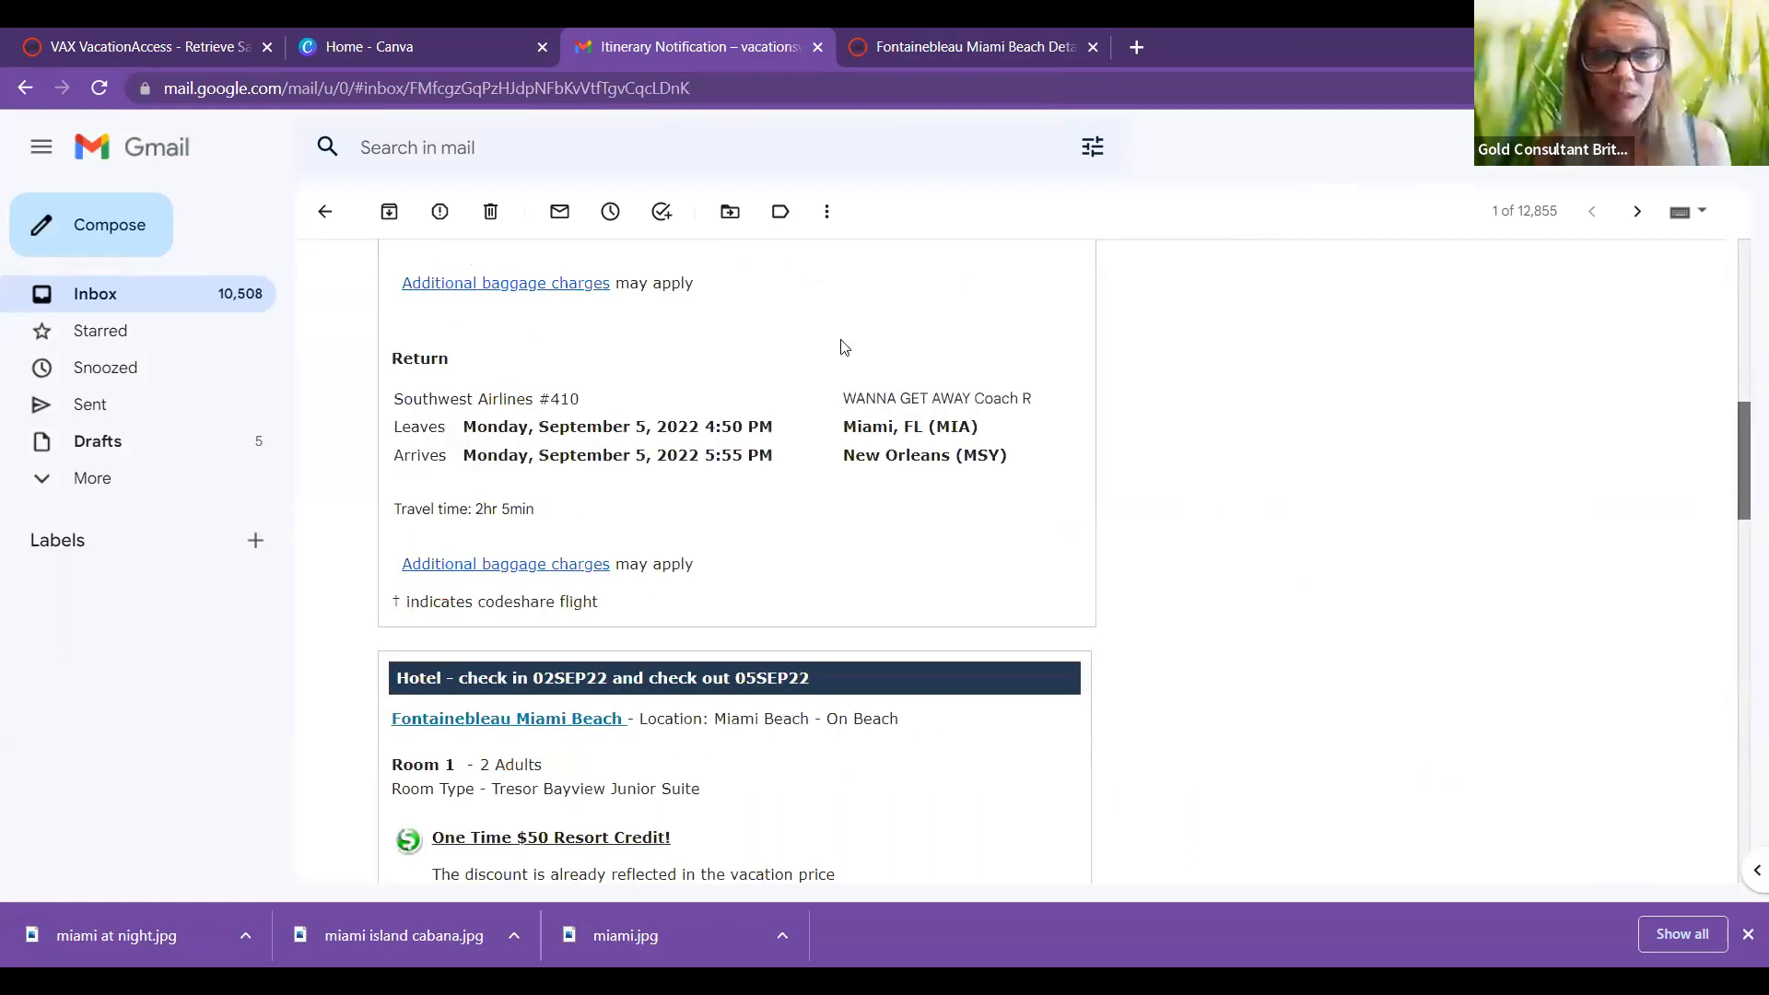
pyautogui.scroll(8, 922, 433)
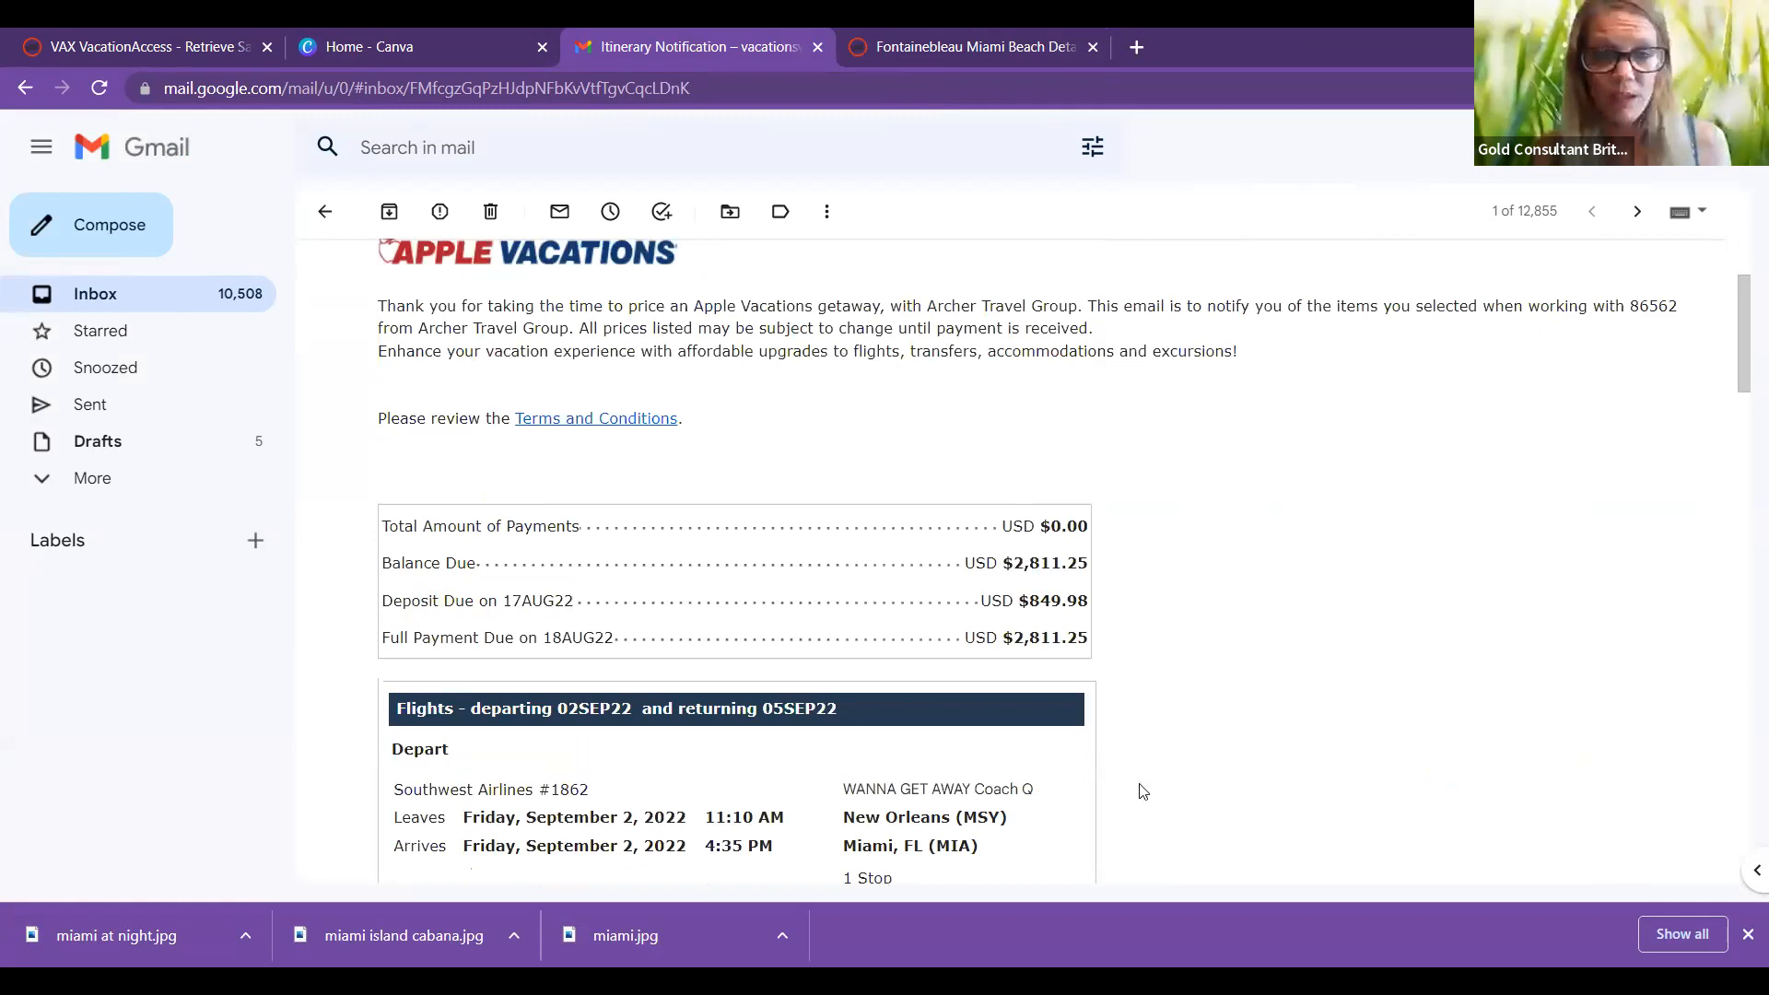
pyautogui.click(448, 44)
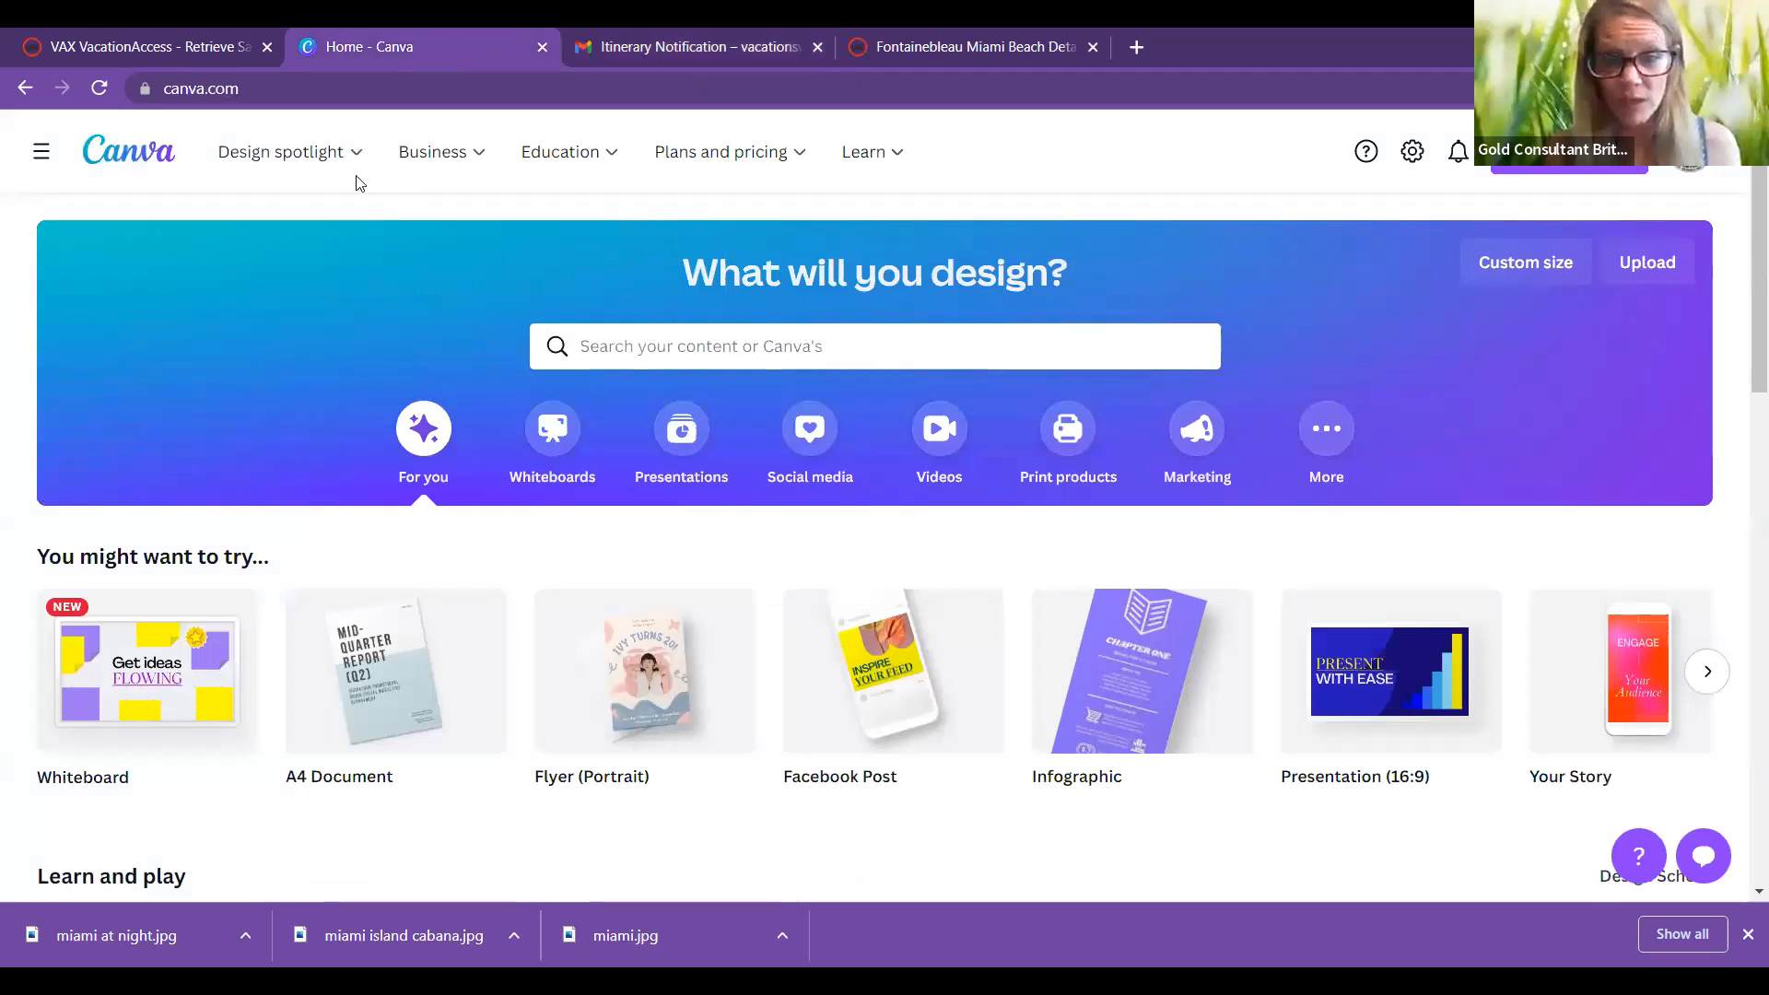
# Step: Start a blank flyer from the Flyer maker in Design spotlight
pyautogui.moveTo(313, 152)
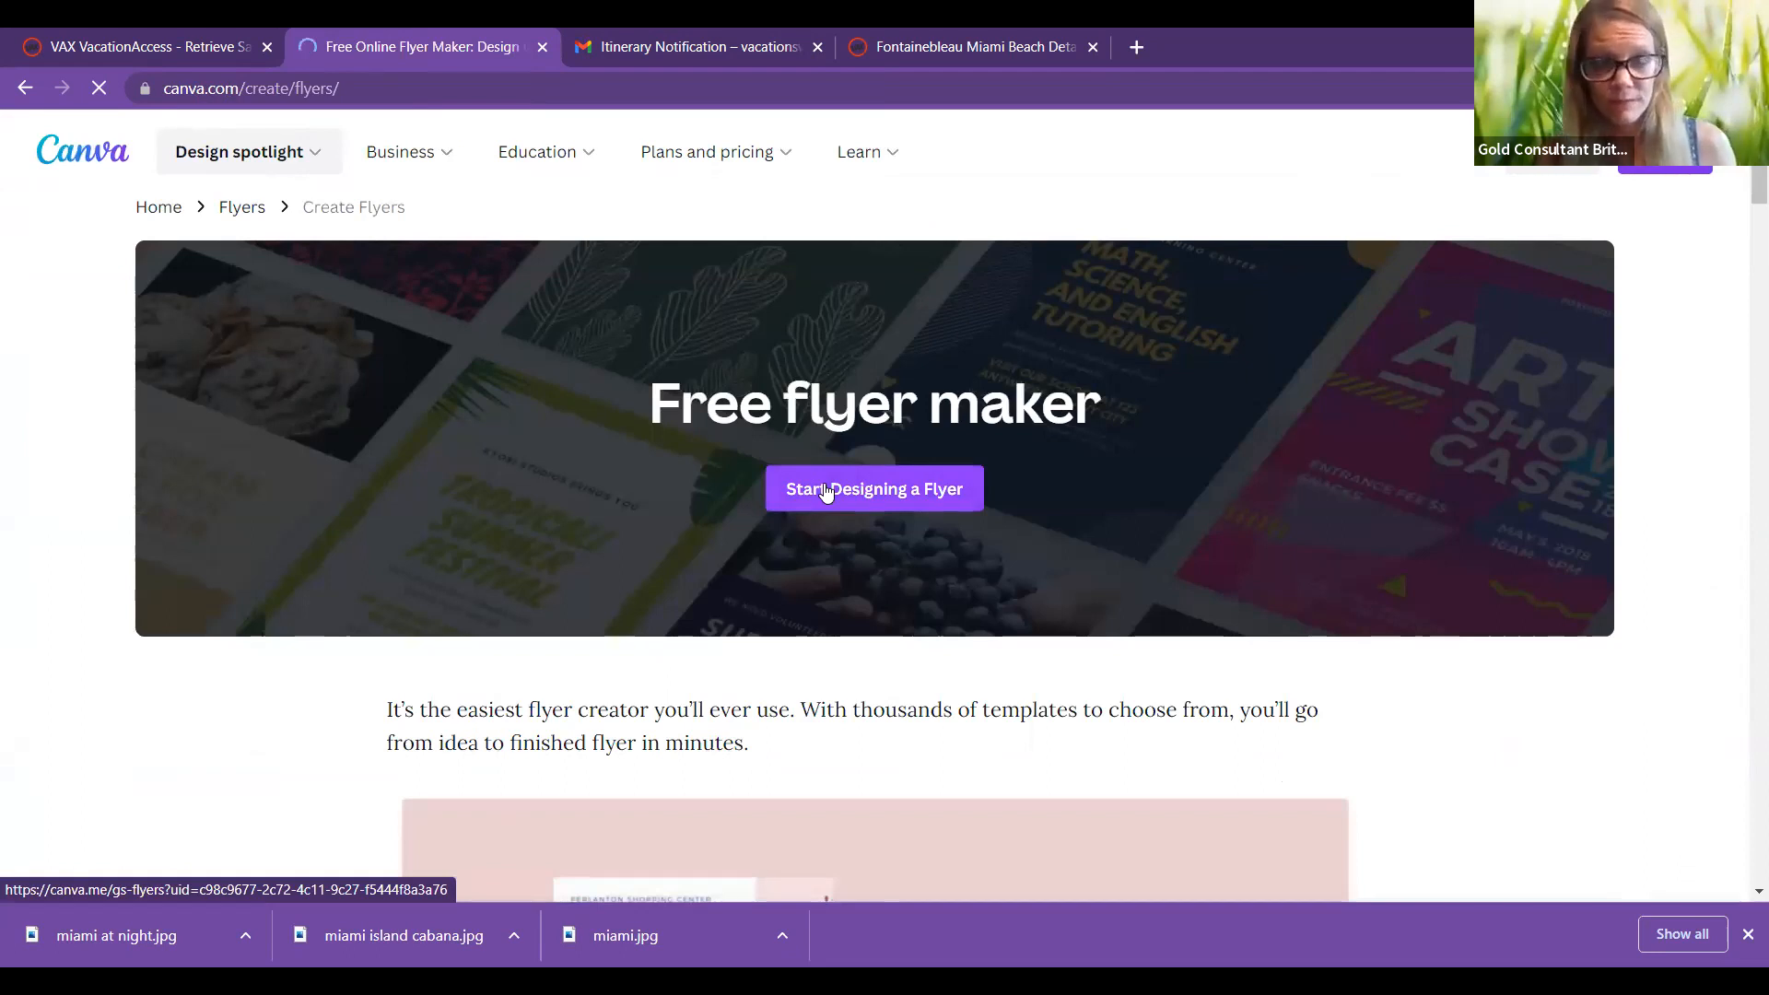
pyautogui.click(826, 493)
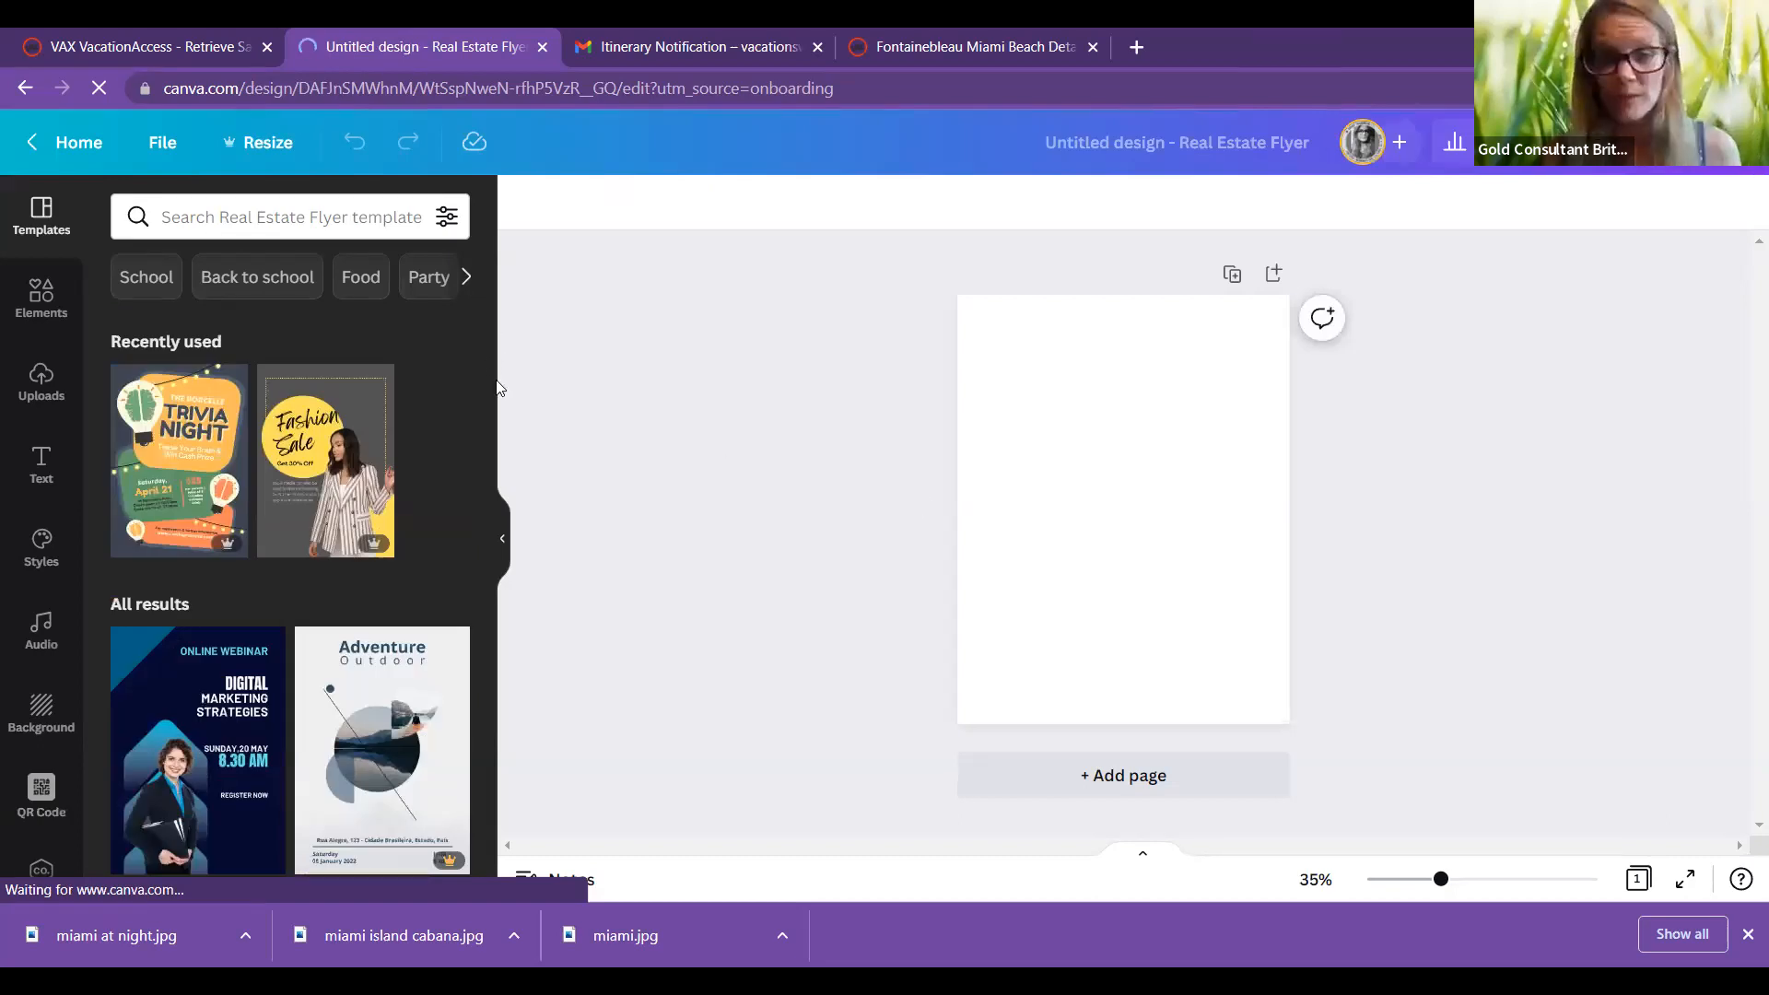
# Step: Search flyer templates for 'Travel' and browse the results down to the Adventure template
pyautogui.scroll(-2, 269, 215)
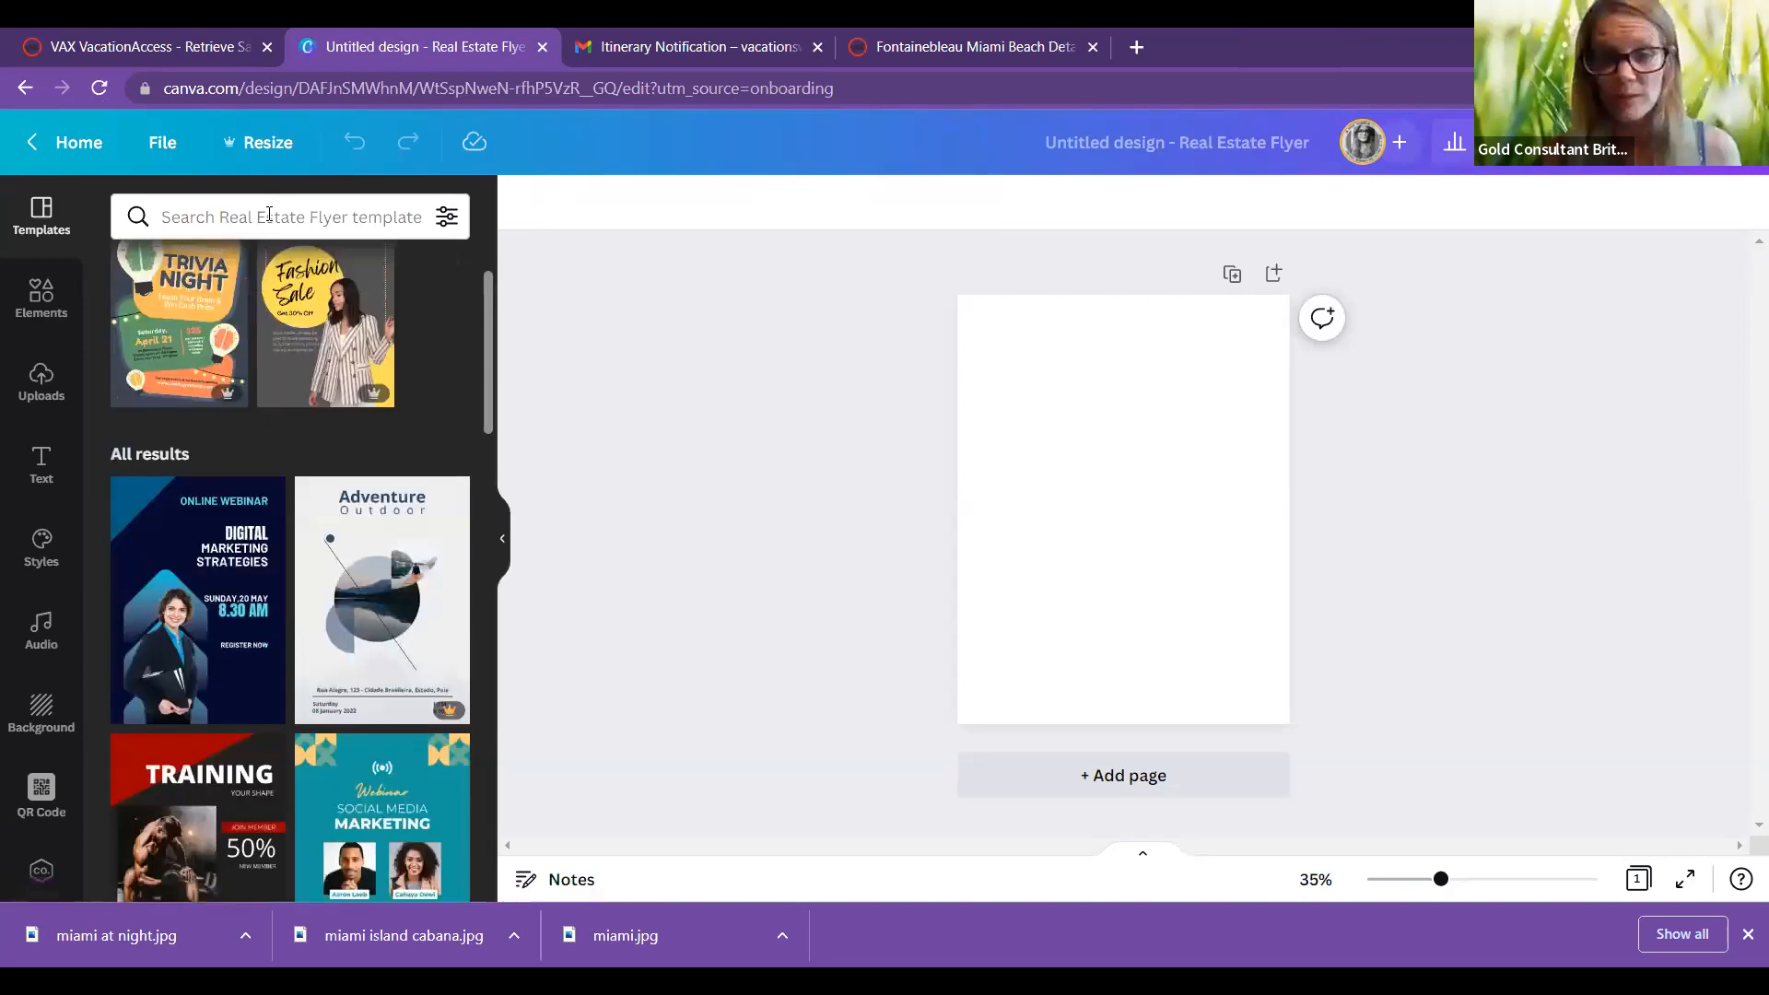
pyautogui.click(269, 214)
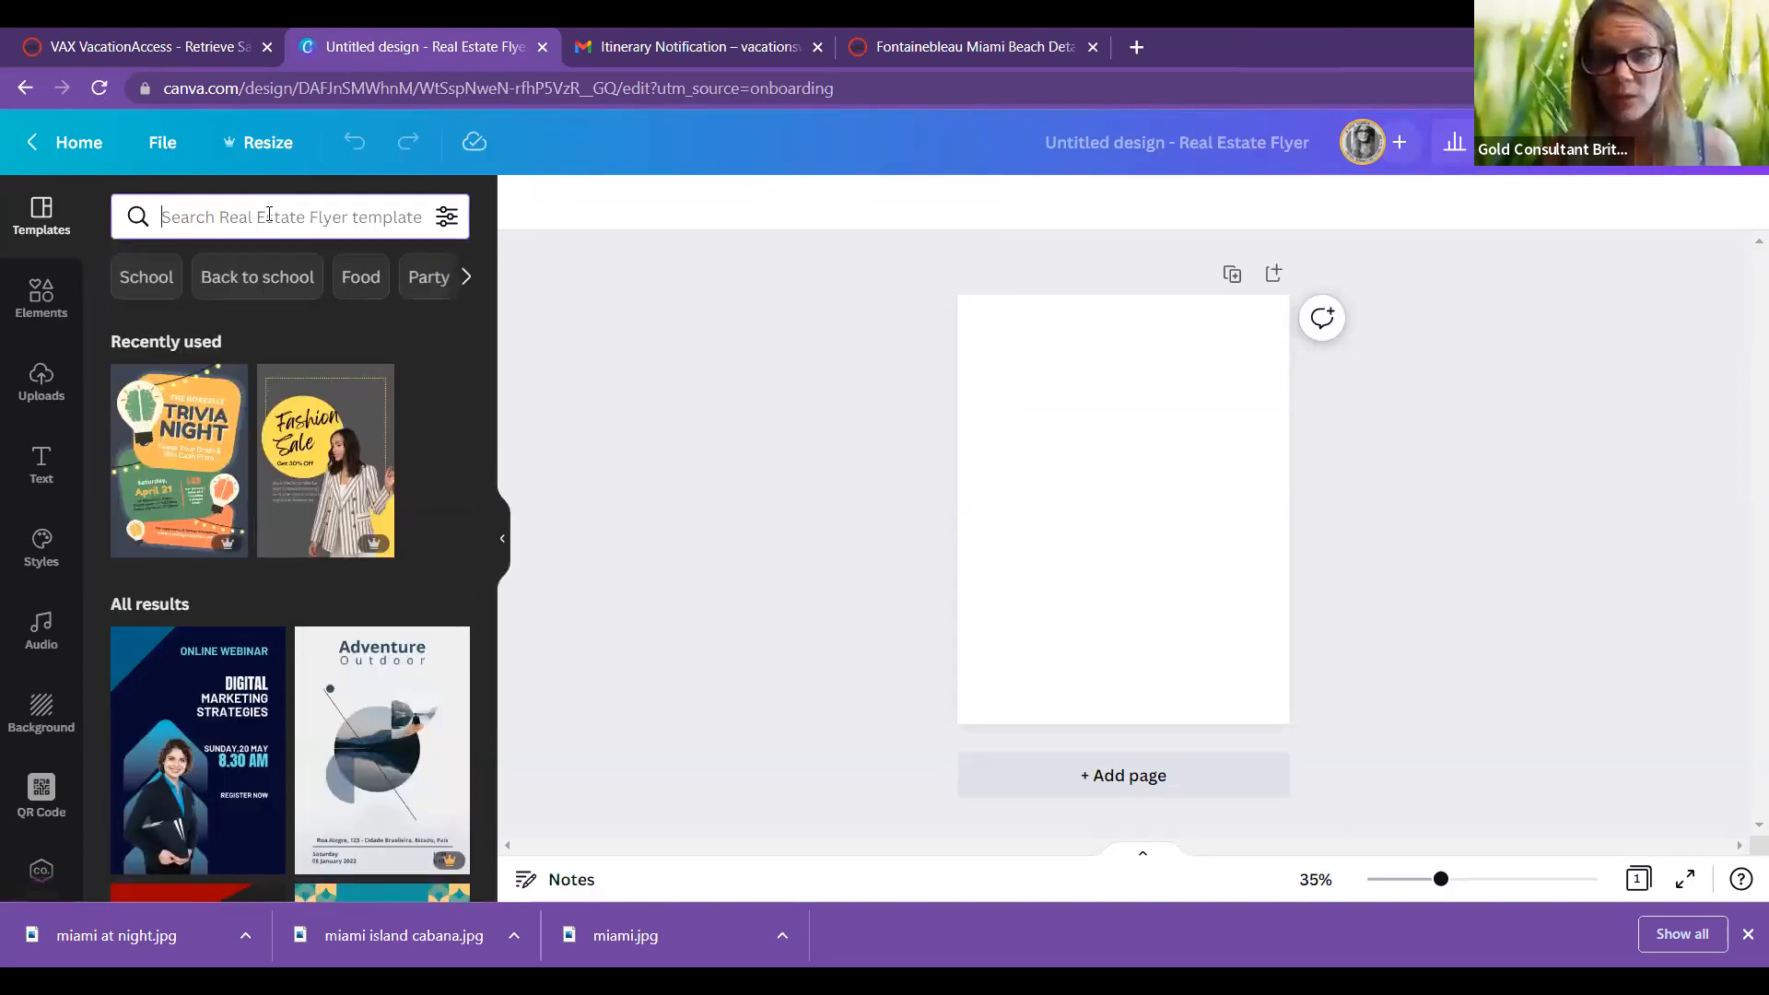
pyautogui.write('Tra')
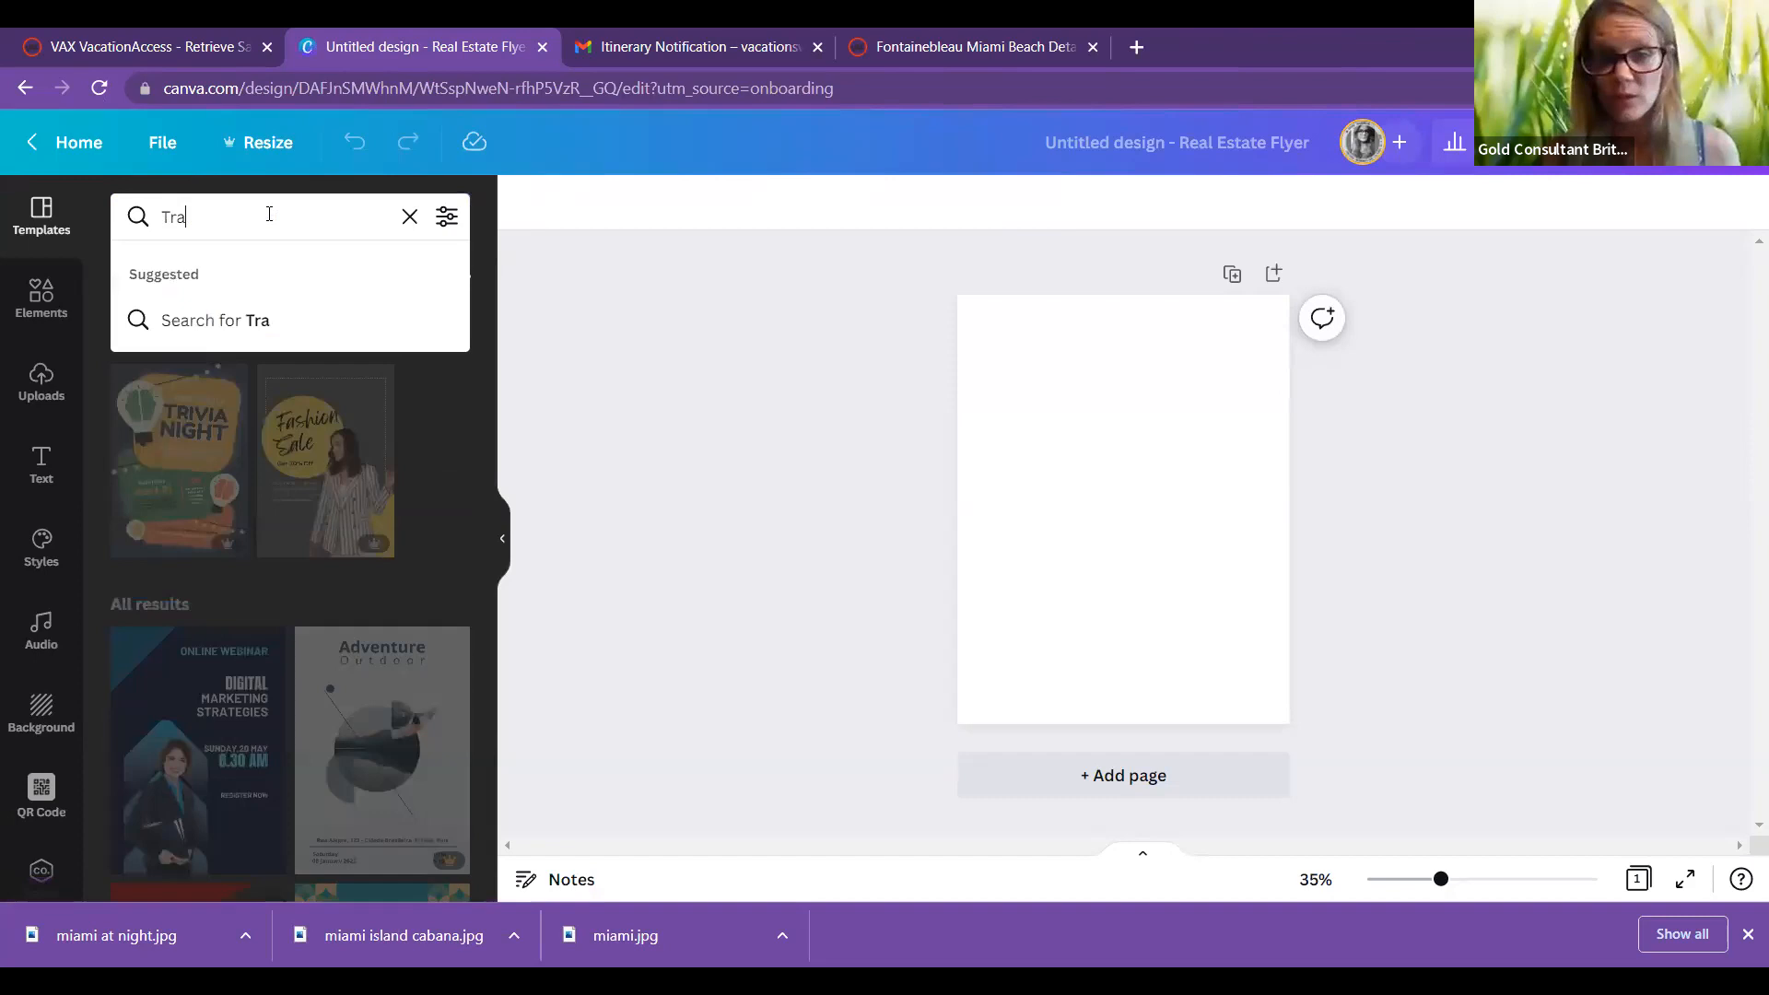
pyautogui.write('vel')
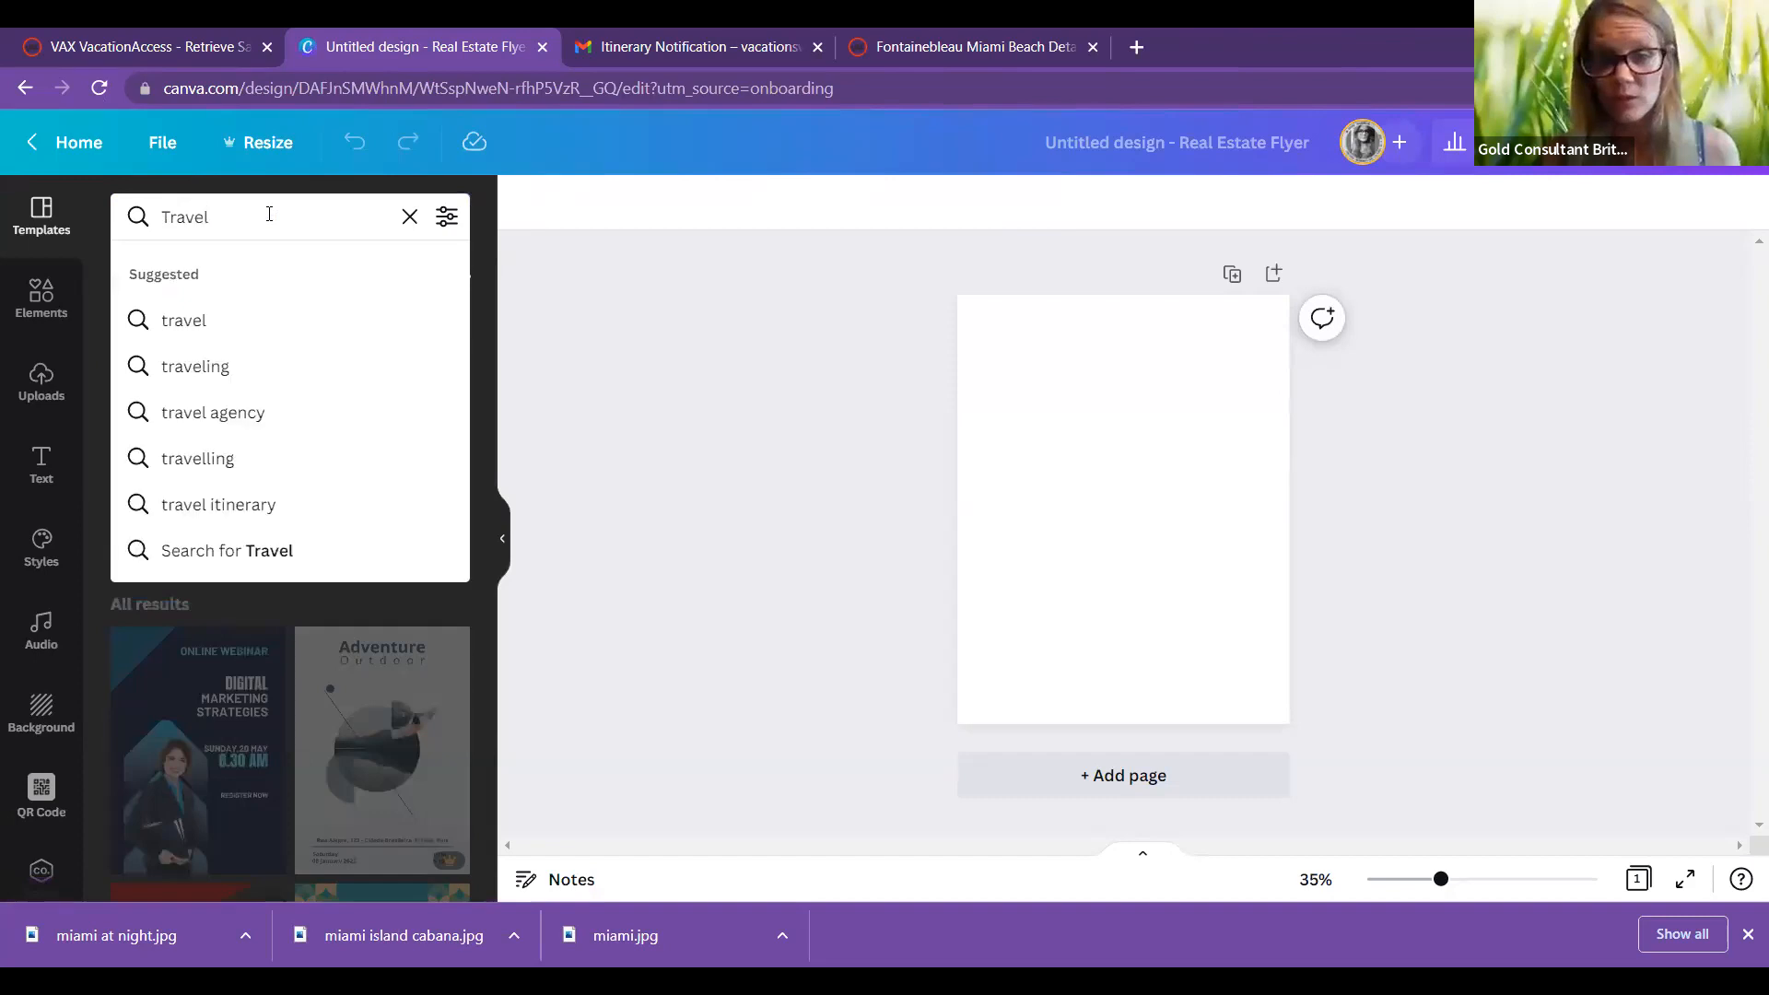
pyautogui.press('Return')
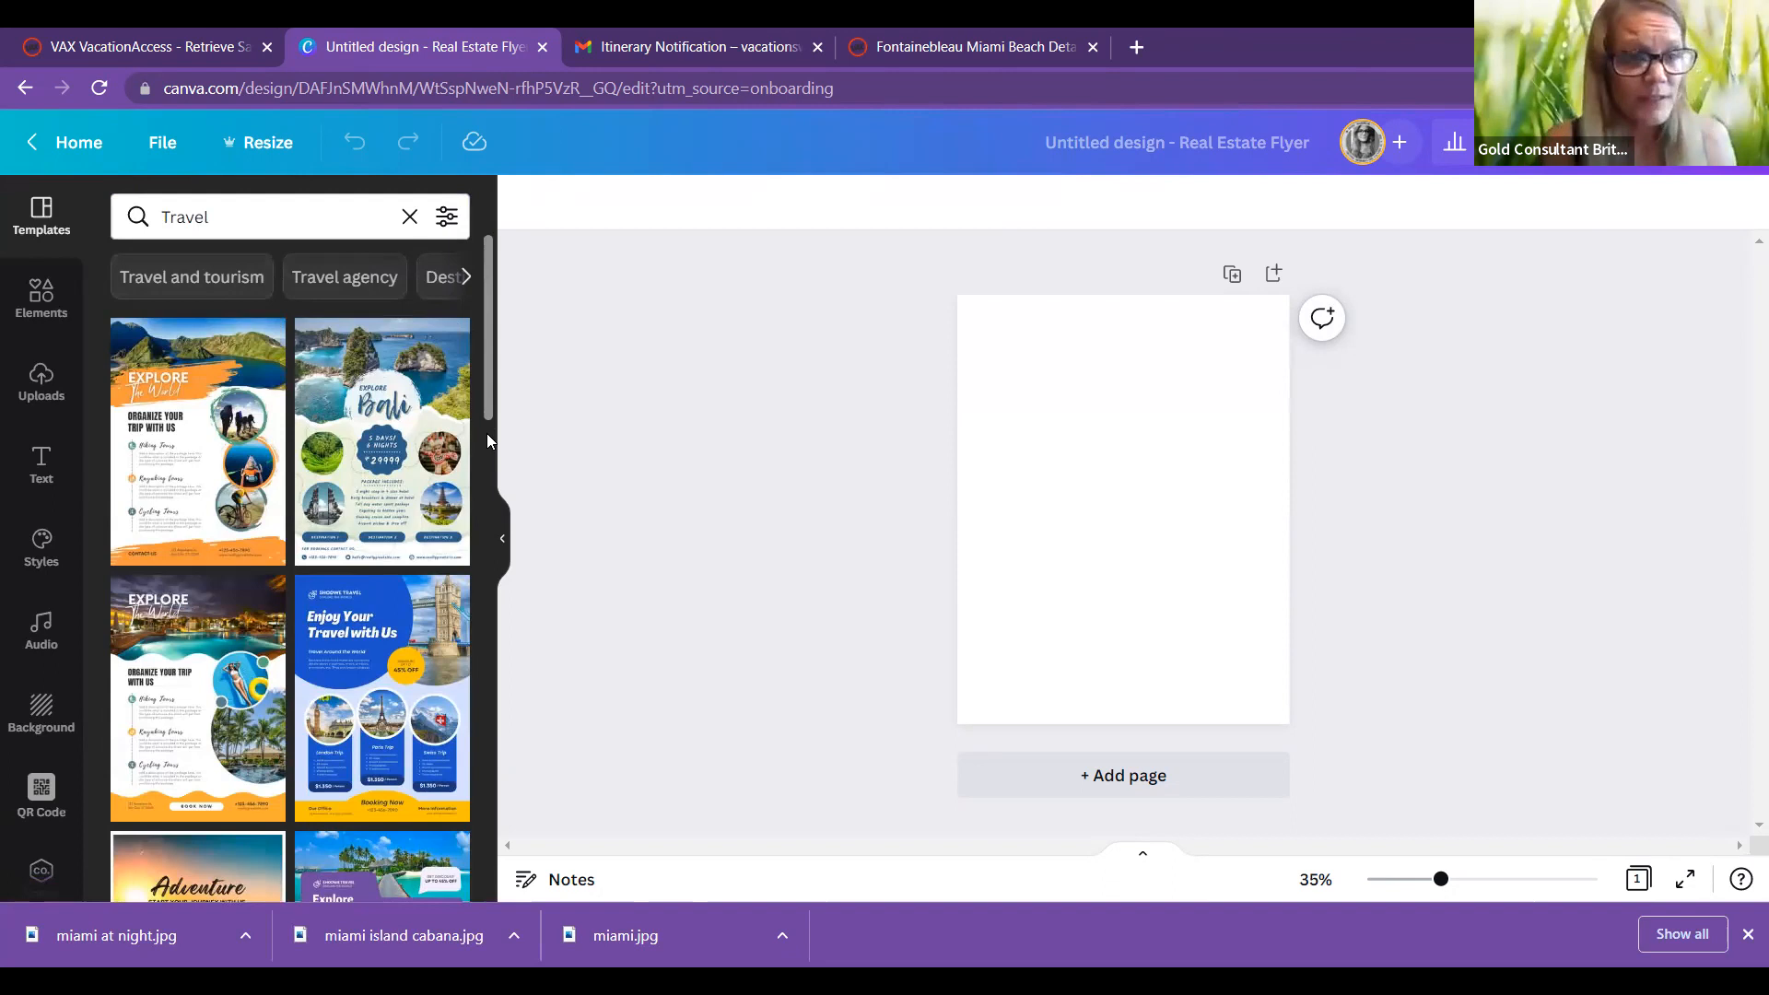
pyautogui.scroll(-1, 485, 442)
pyautogui.scroll(-1, 485, 458)
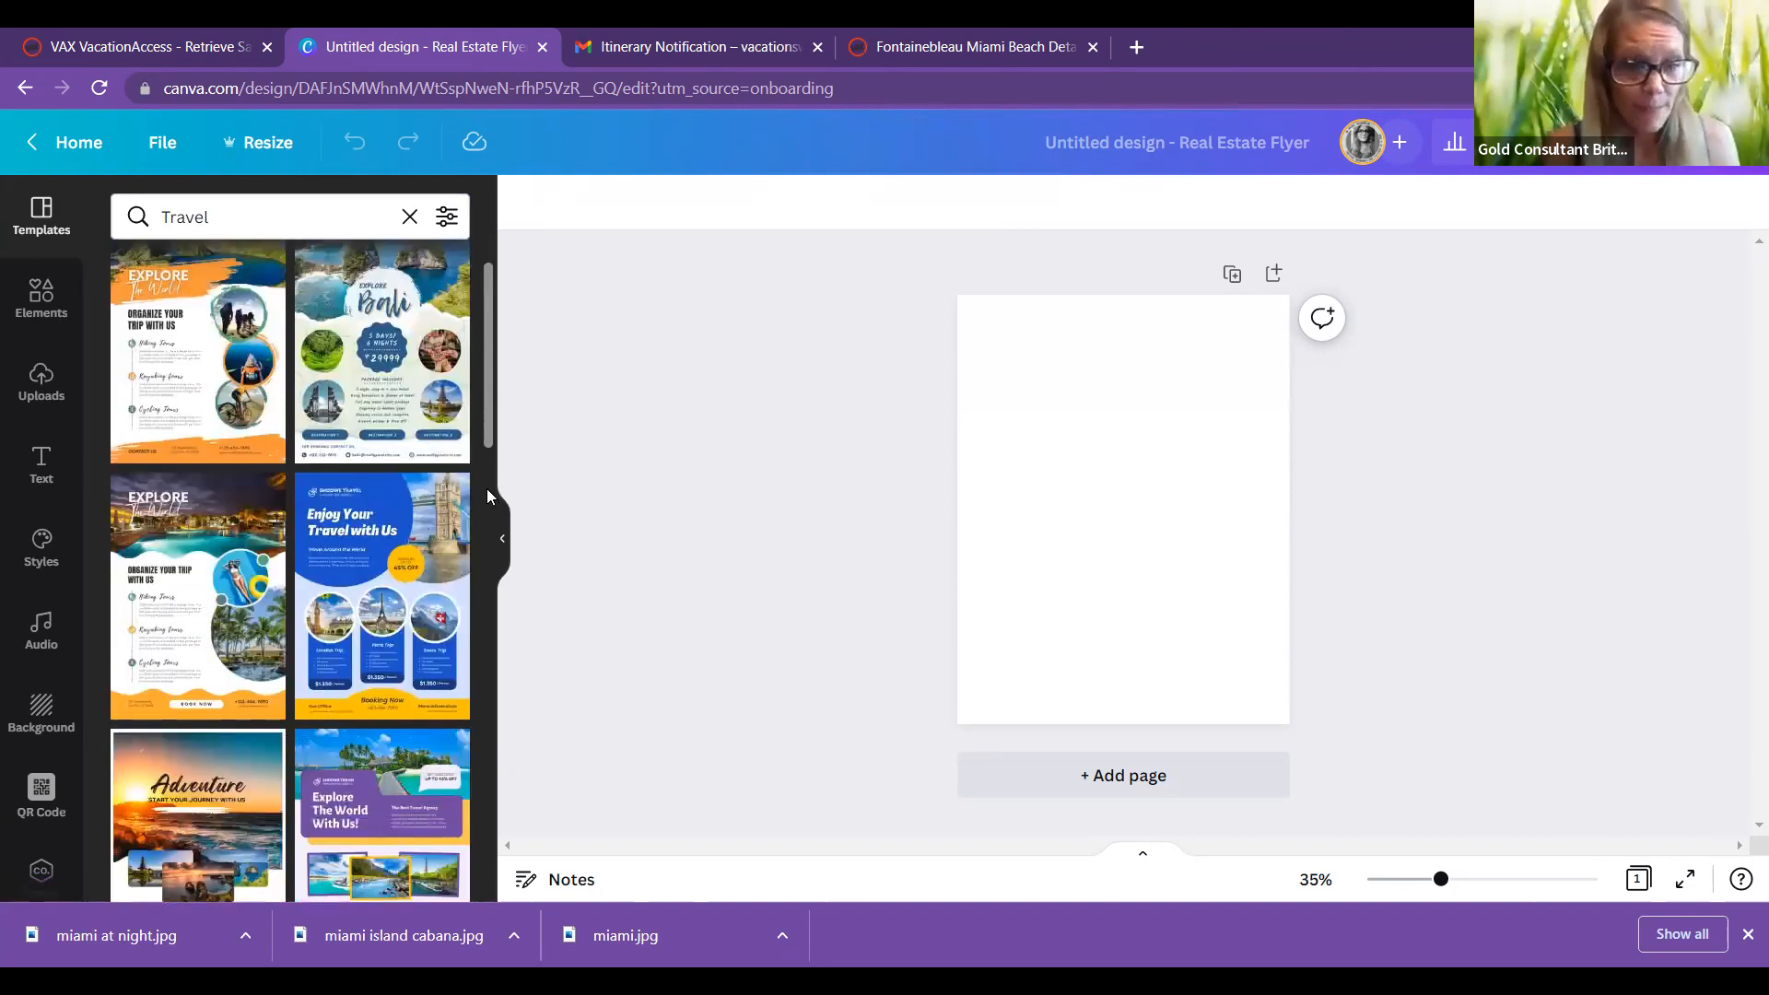
pyautogui.scroll(-1, 483, 512)
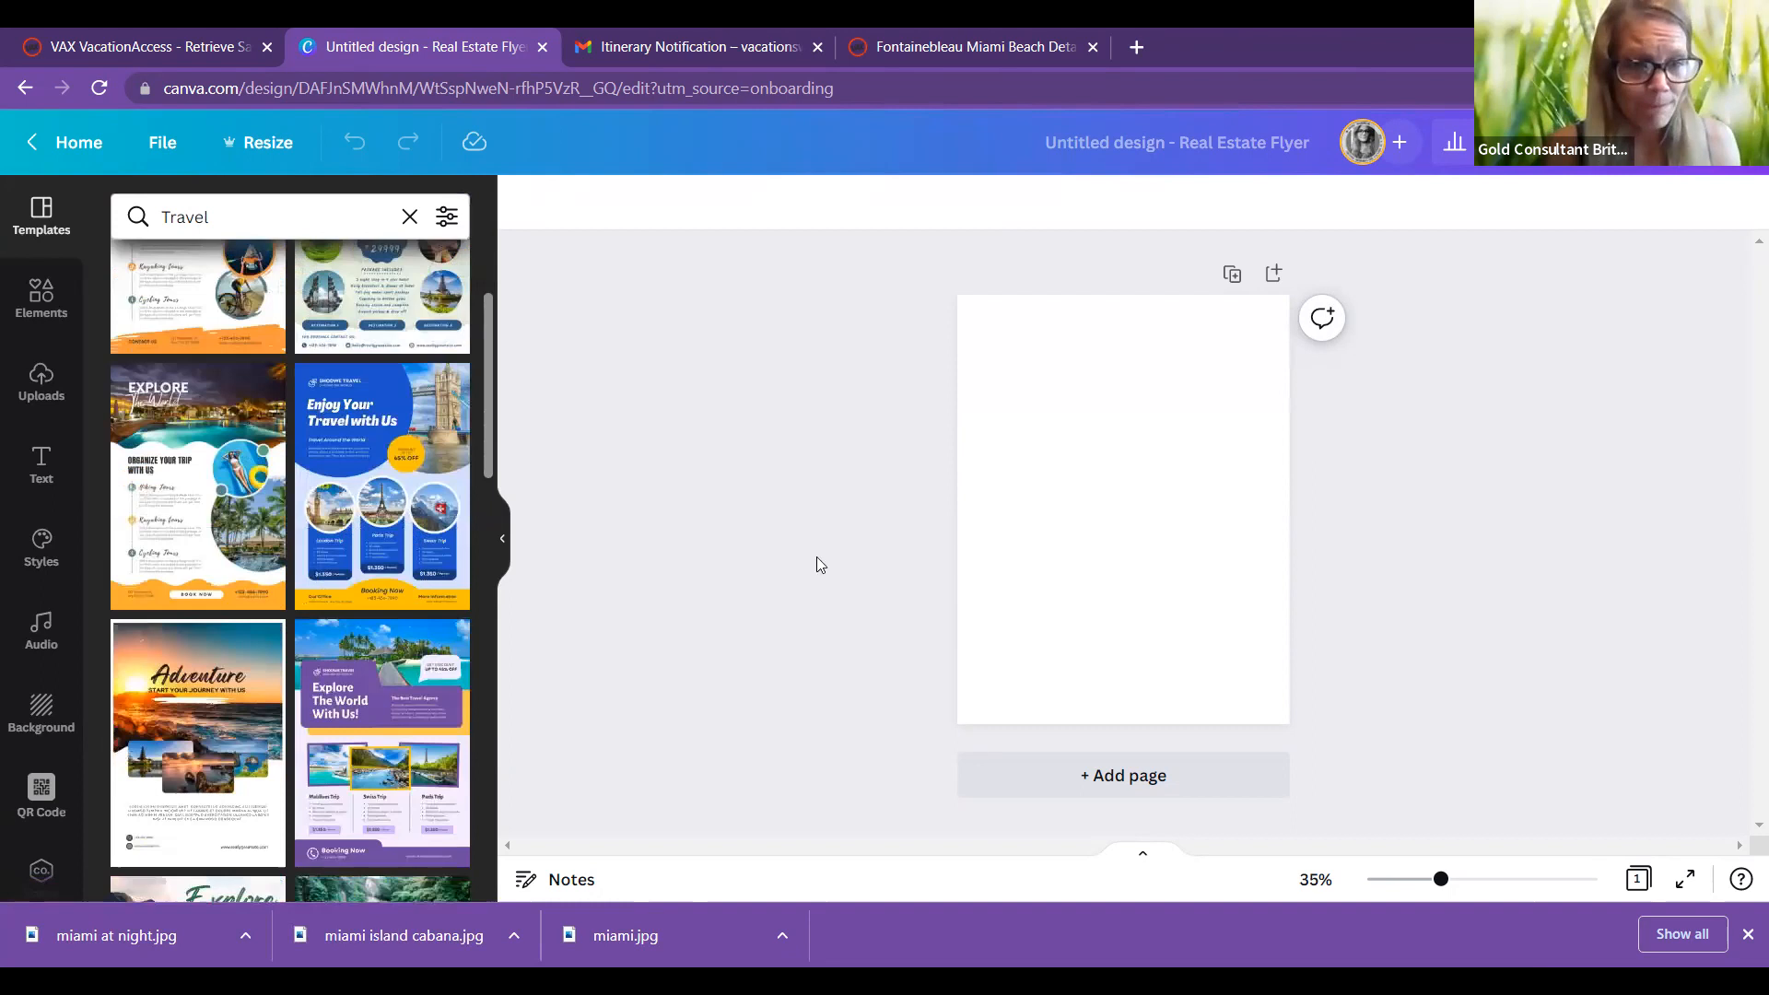
pyautogui.scroll(-2, 224, 515)
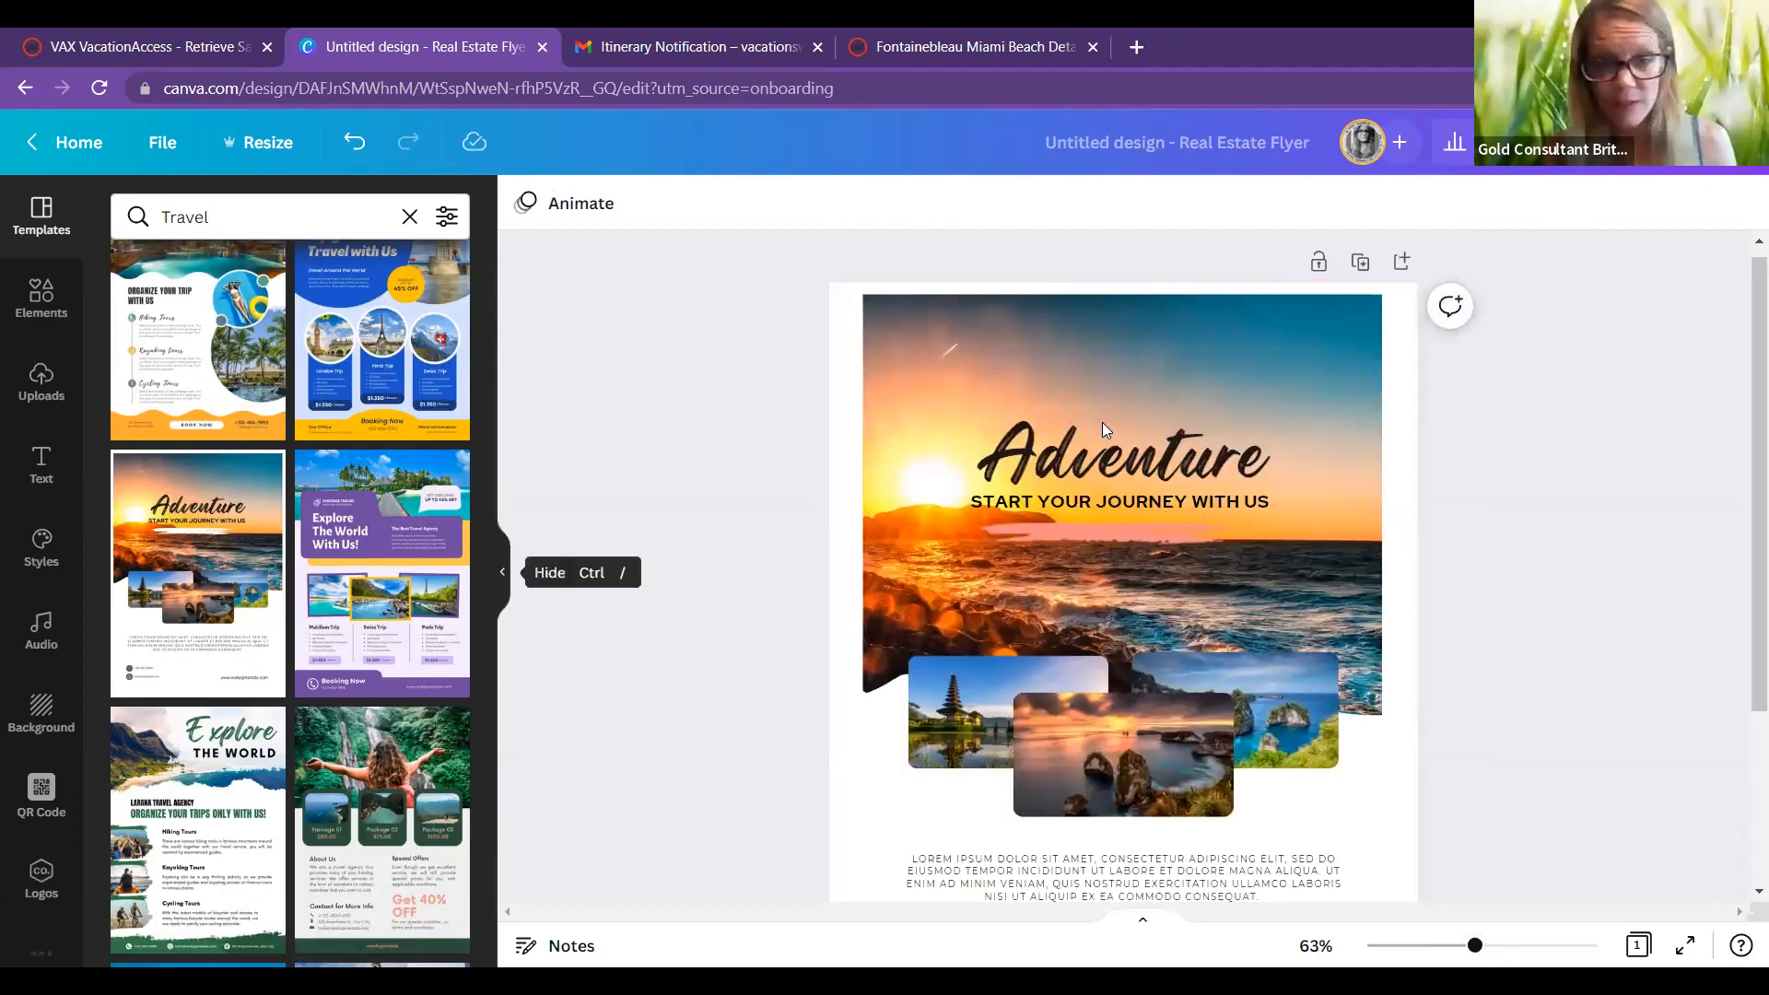
# Step: Select the sunset background photo and show the Uploads panel
pyautogui.click(1102, 423)
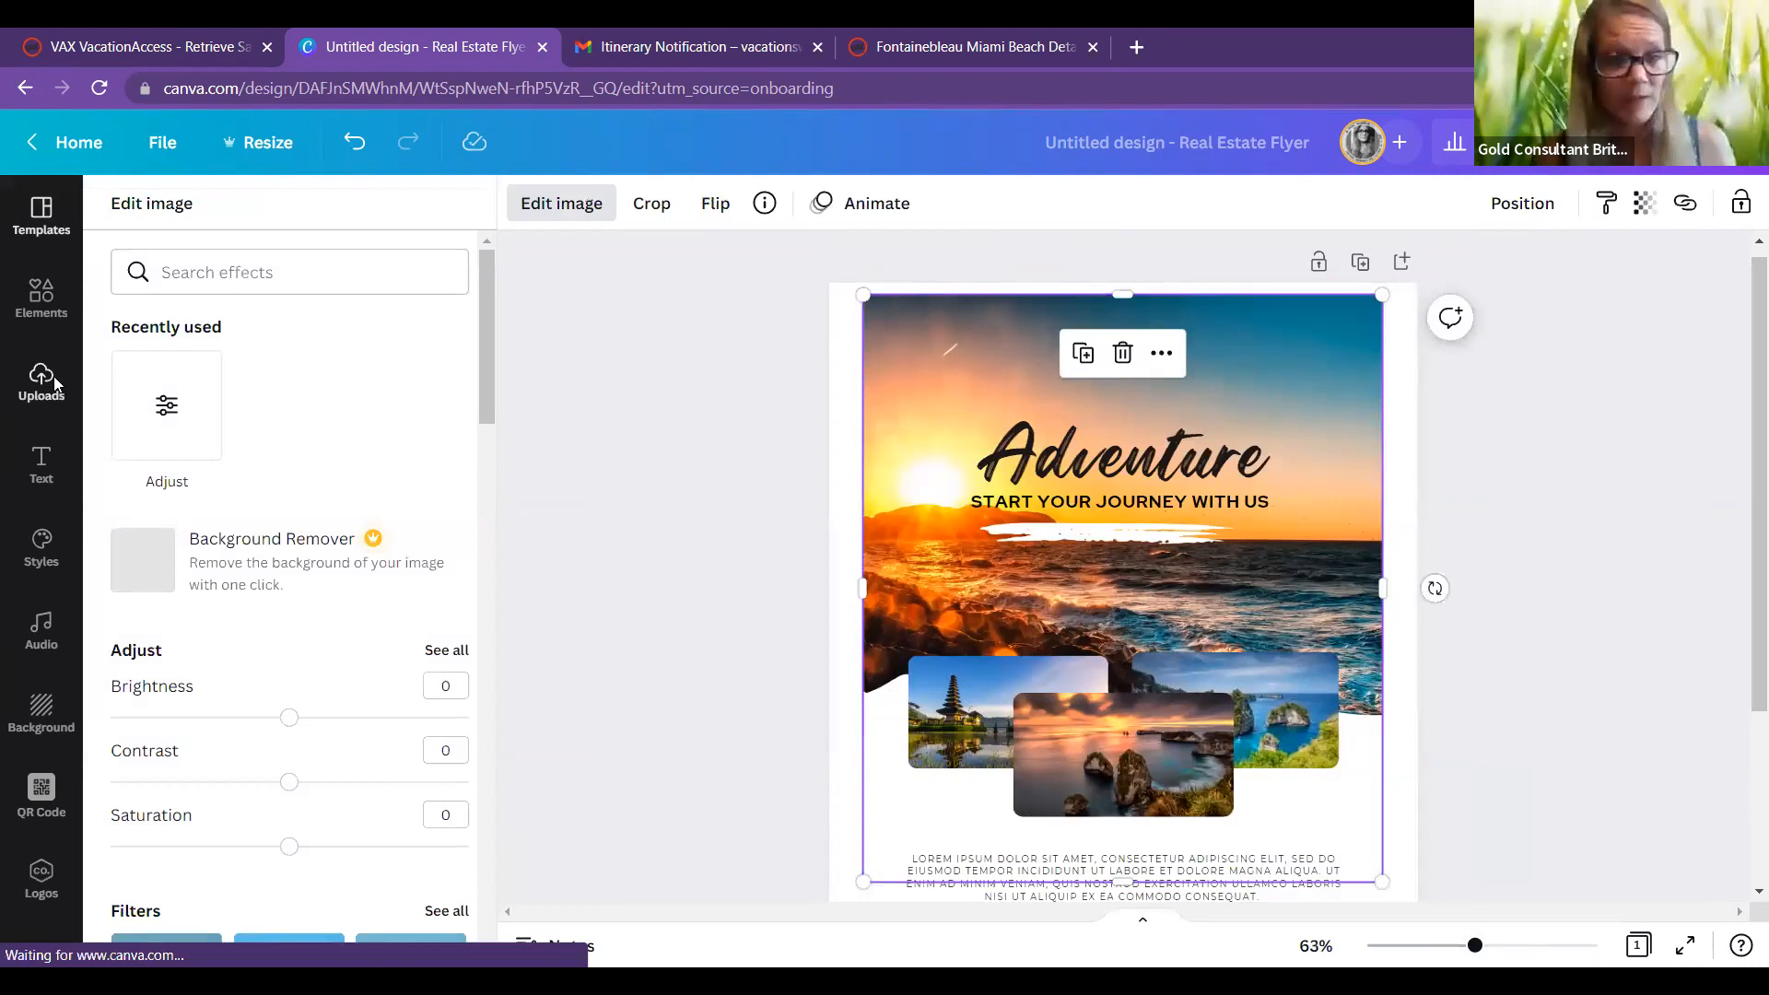
pyautogui.click(53, 378)
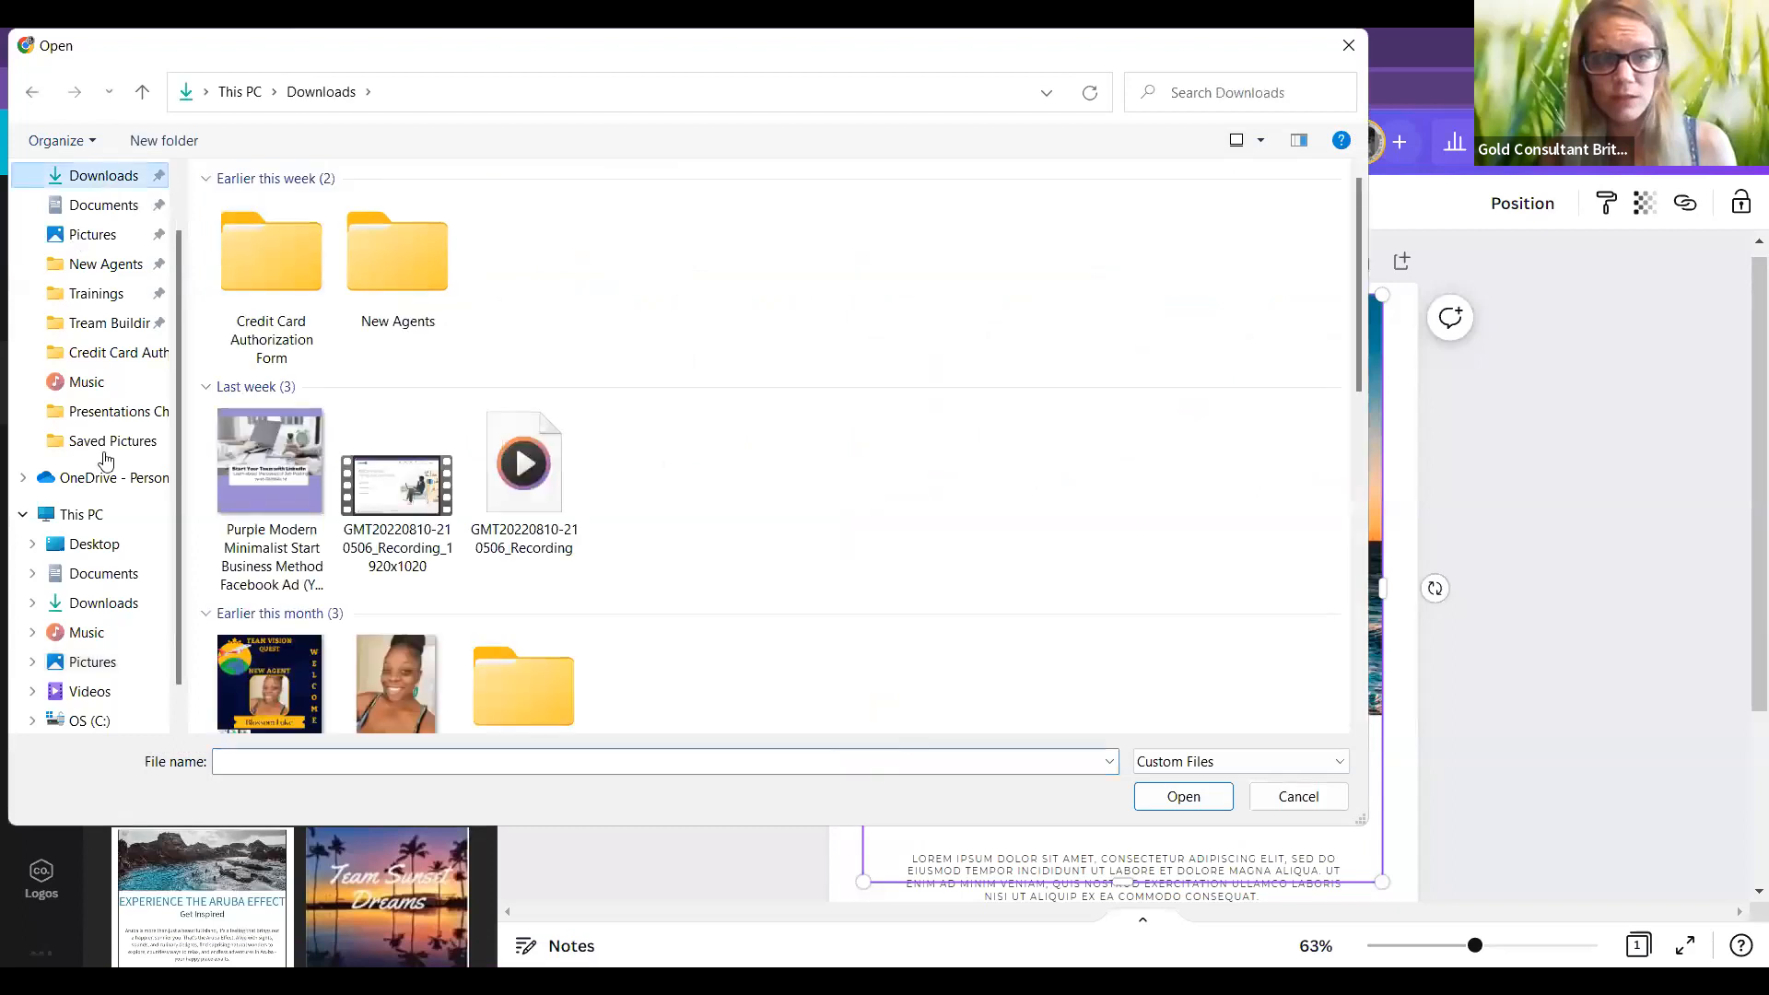
# Step: Browse Pictures and Downloads in the Open dialog and upload the miami island cabana photo
pyautogui.click(106, 444)
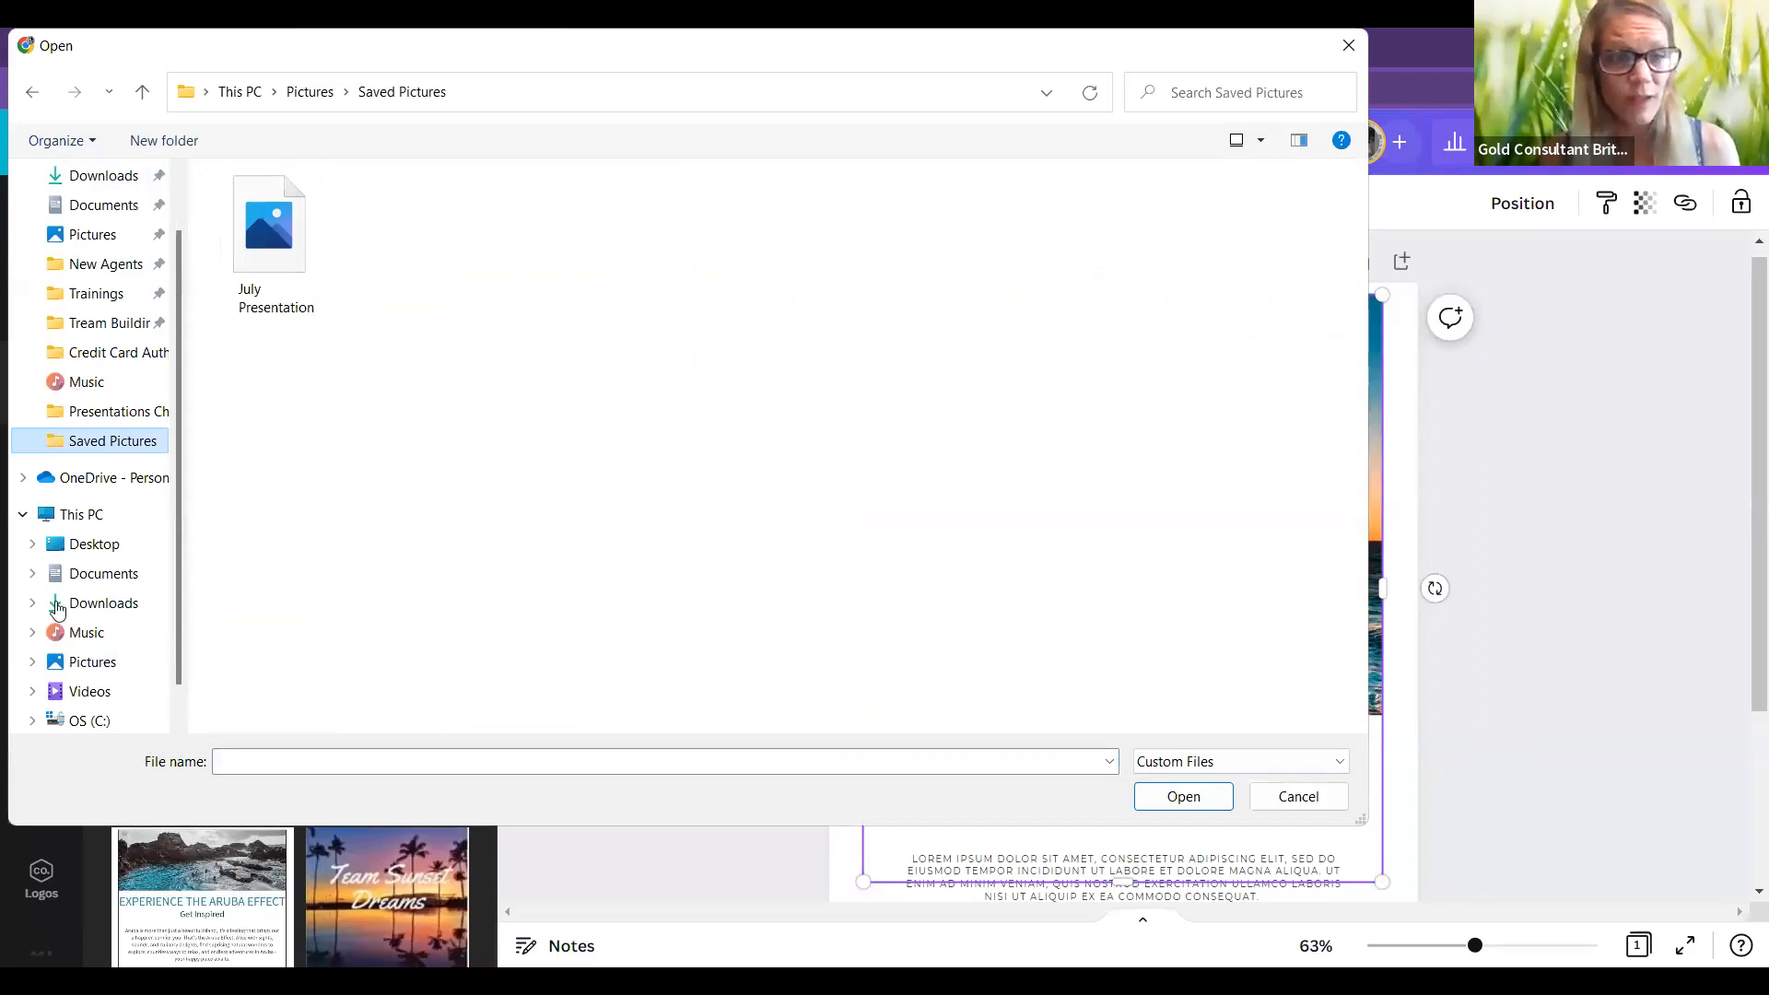
pyautogui.click(58, 654)
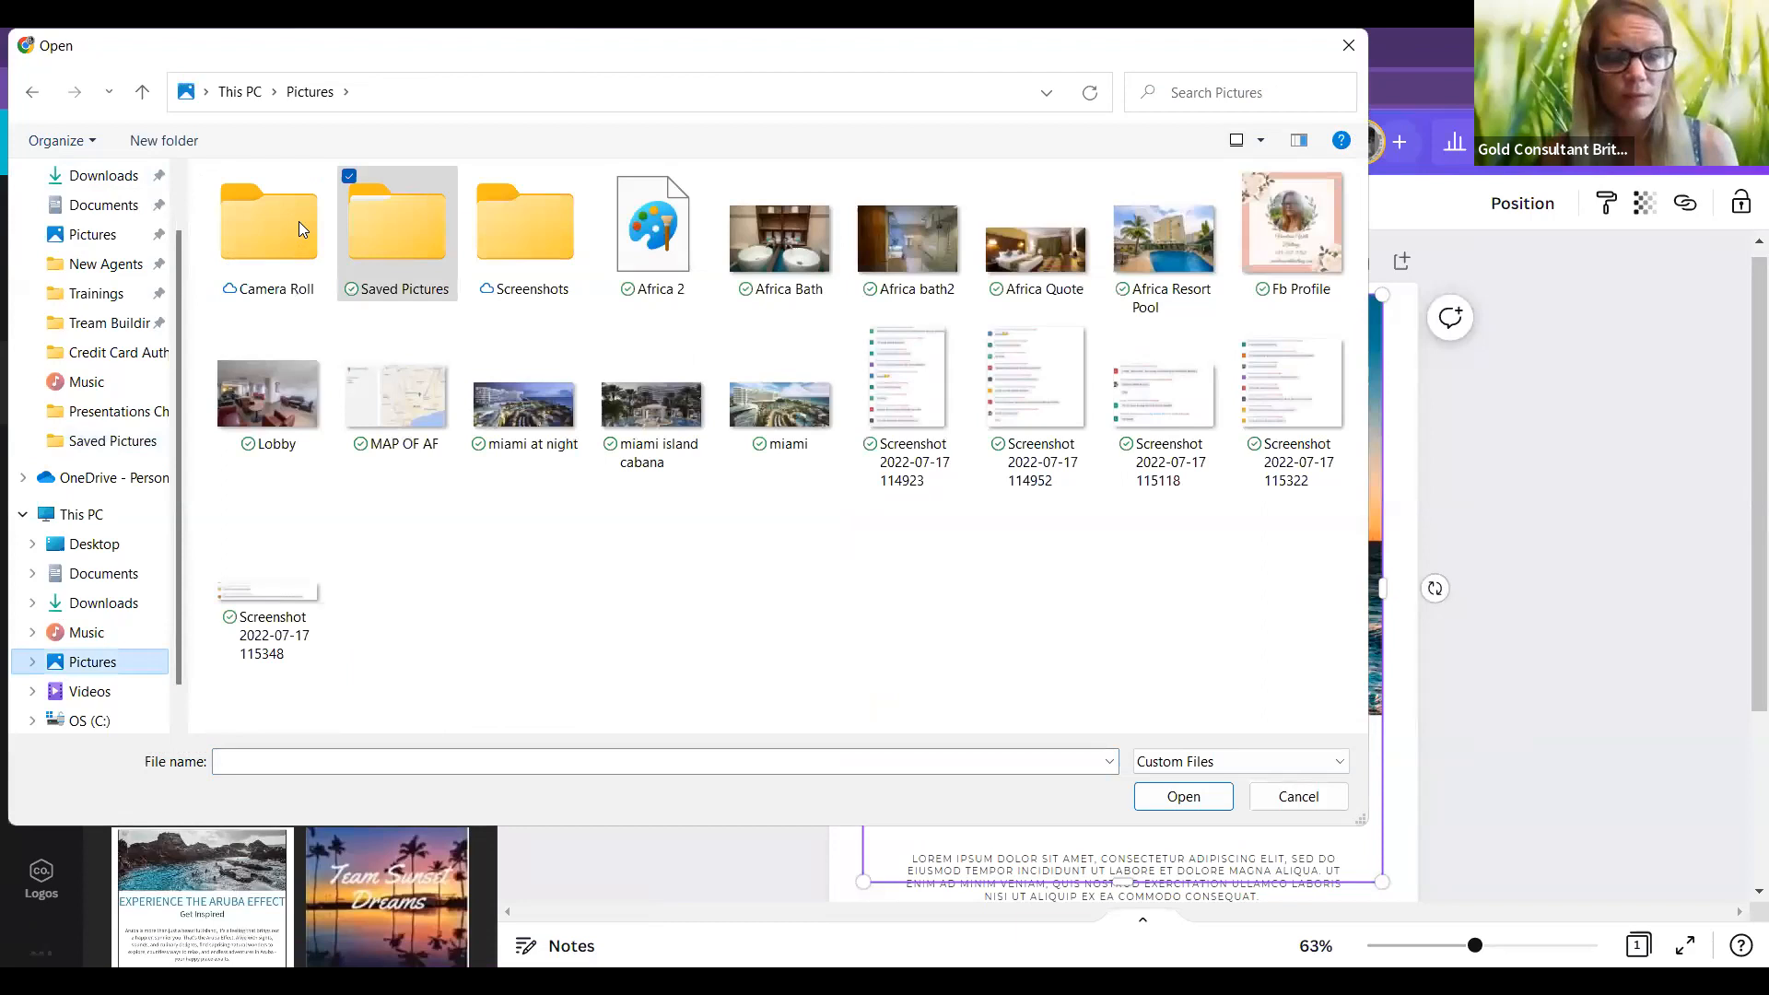
pyautogui.click(304, 232)
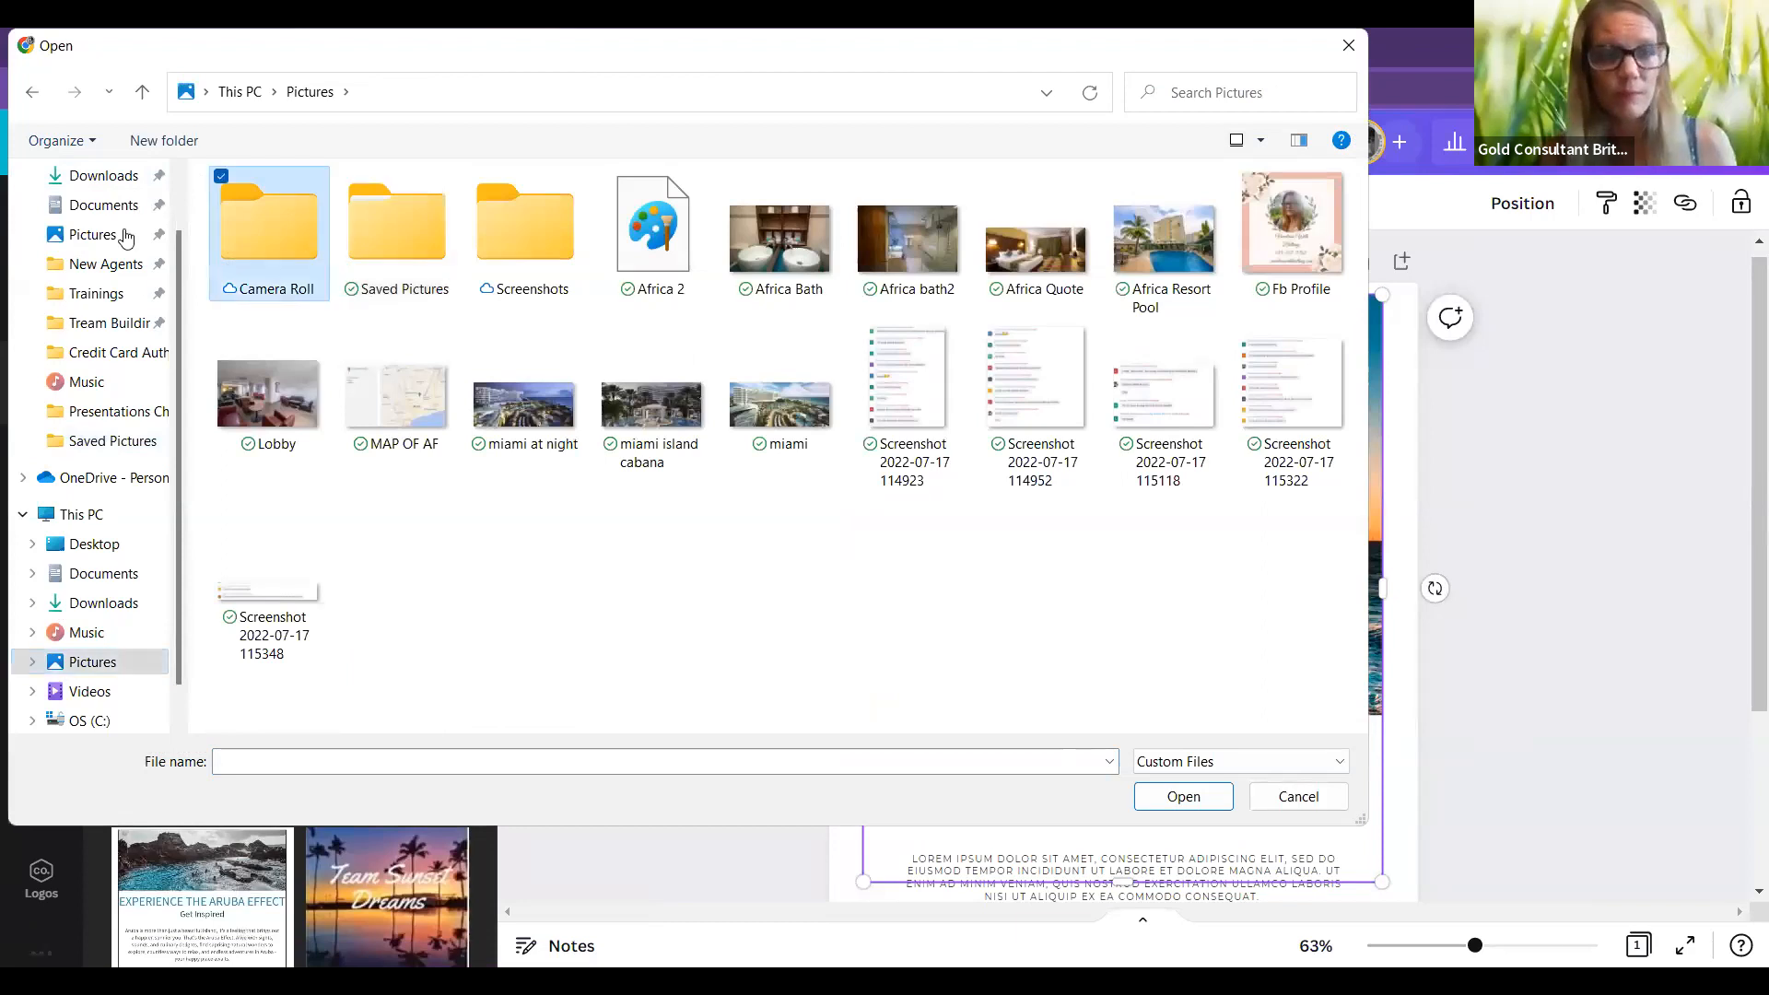
pyautogui.press('Return')
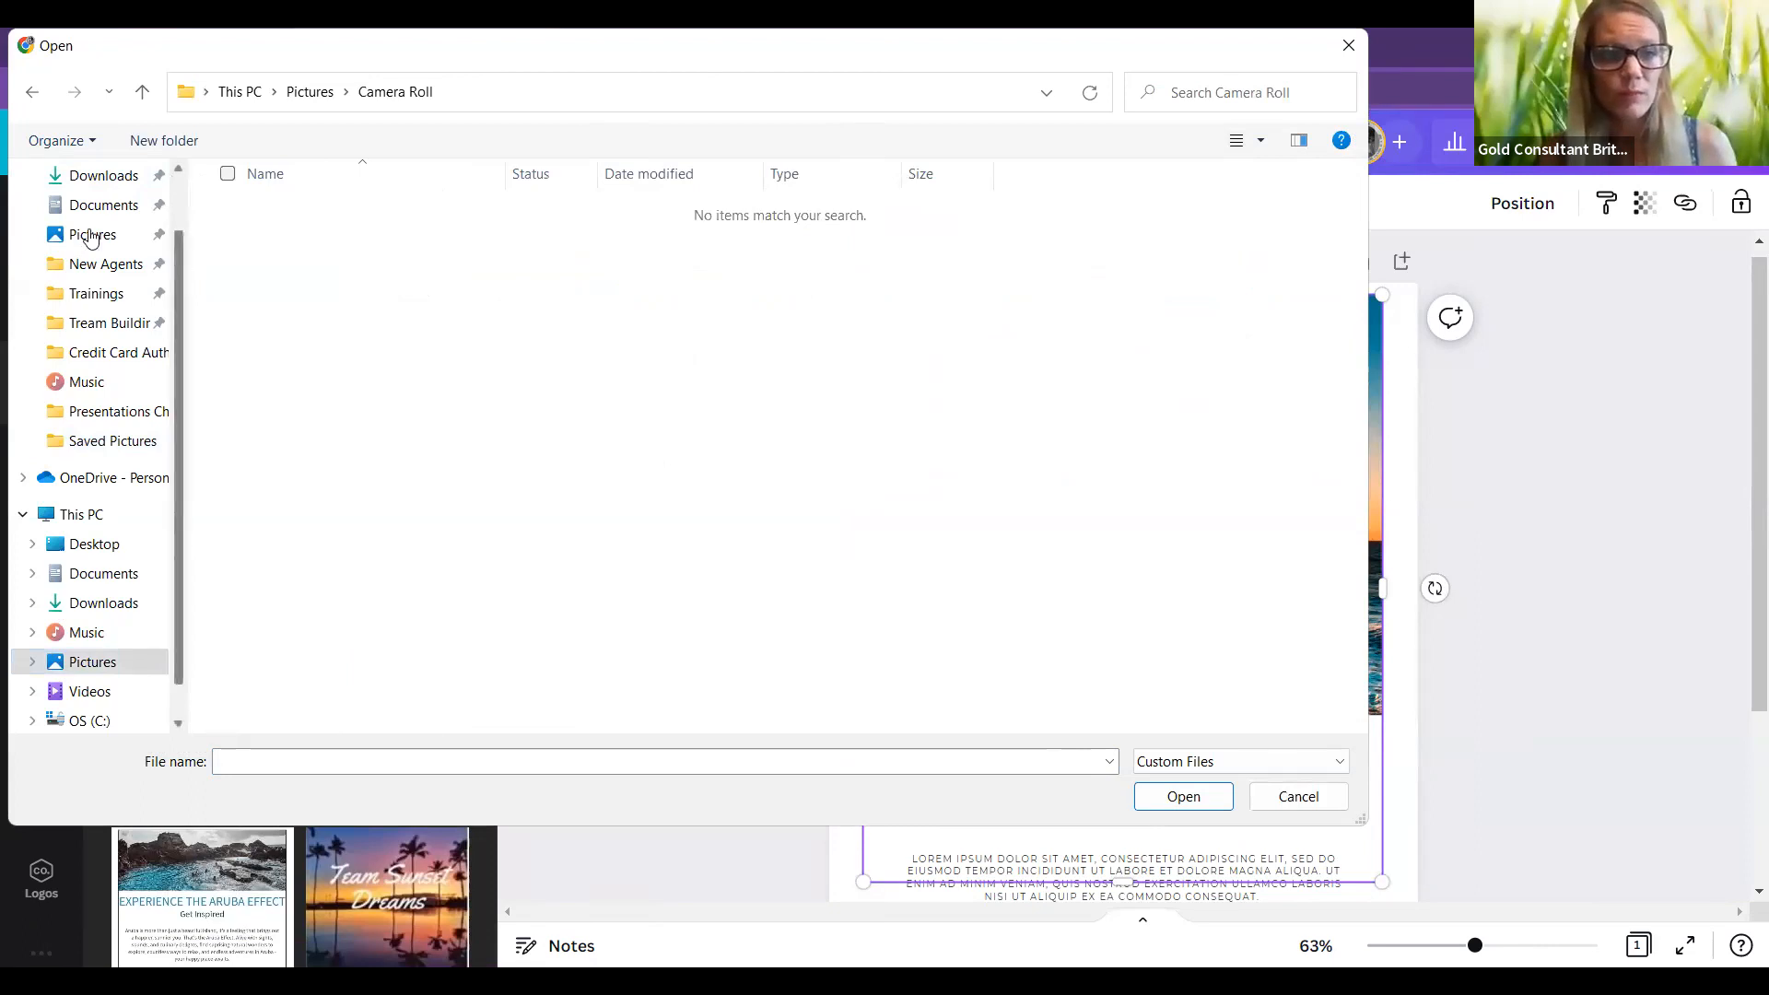
pyautogui.scroll(2, 83, 247)
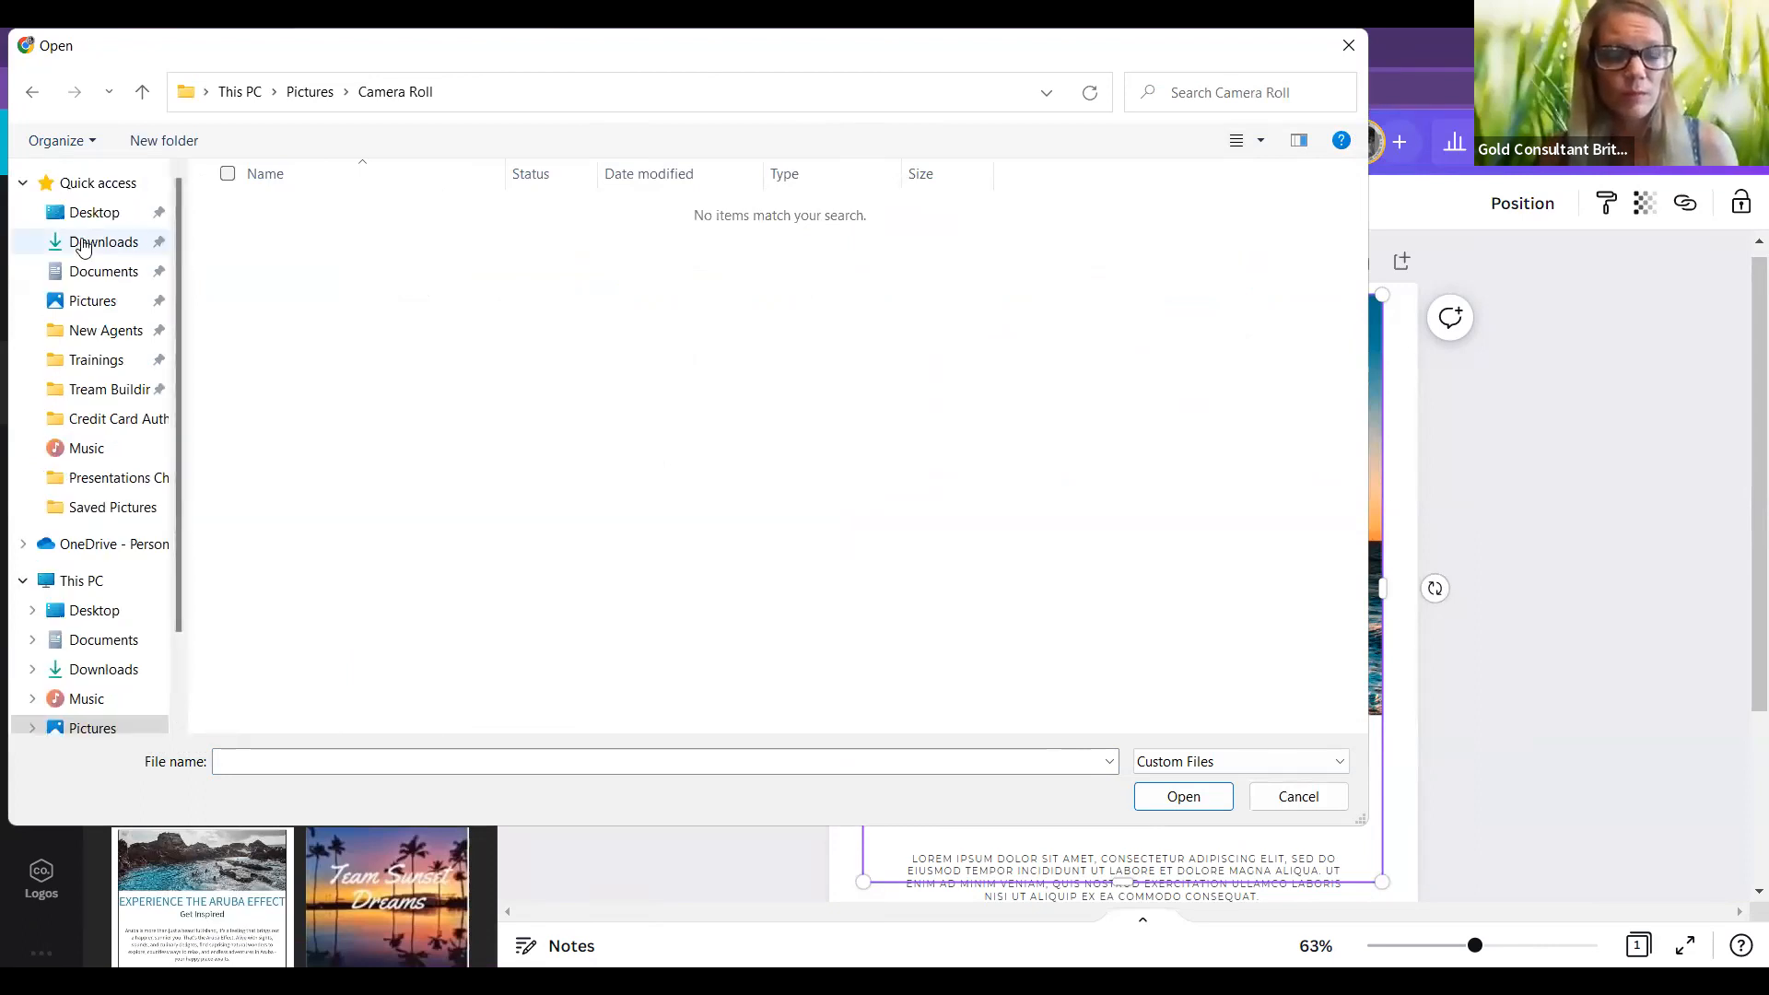
pyautogui.click(83, 247)
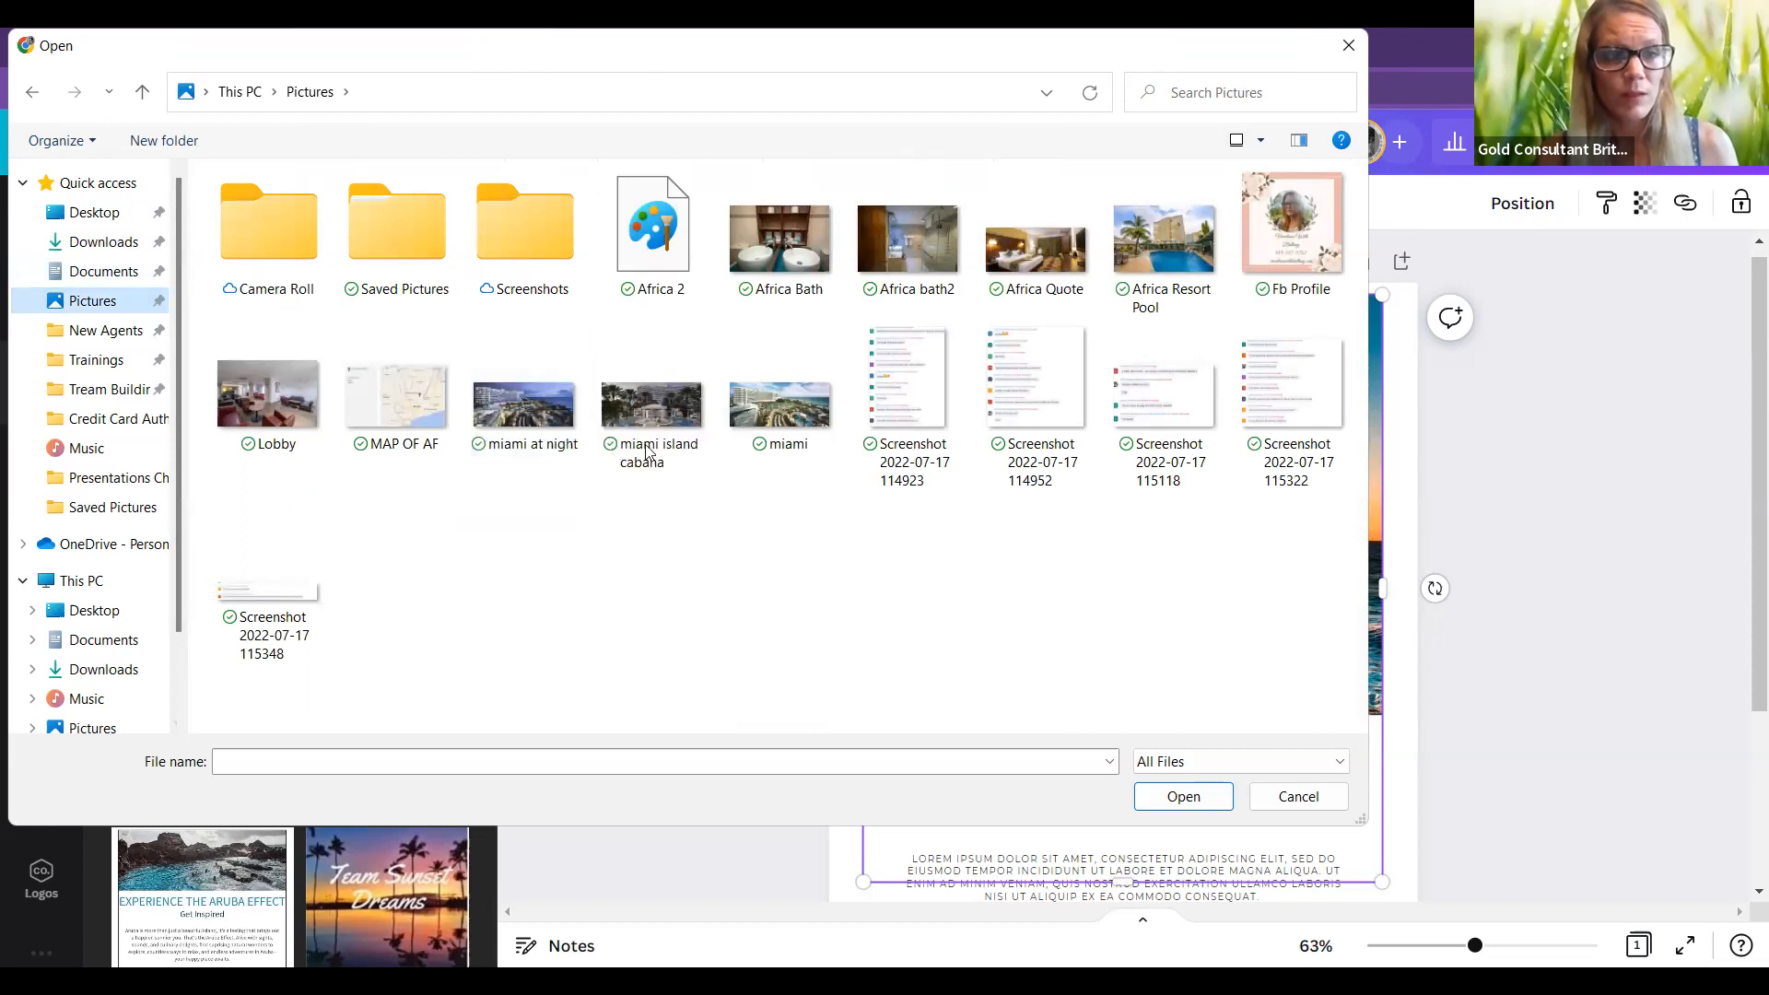
pyautogui.click(684, 415)
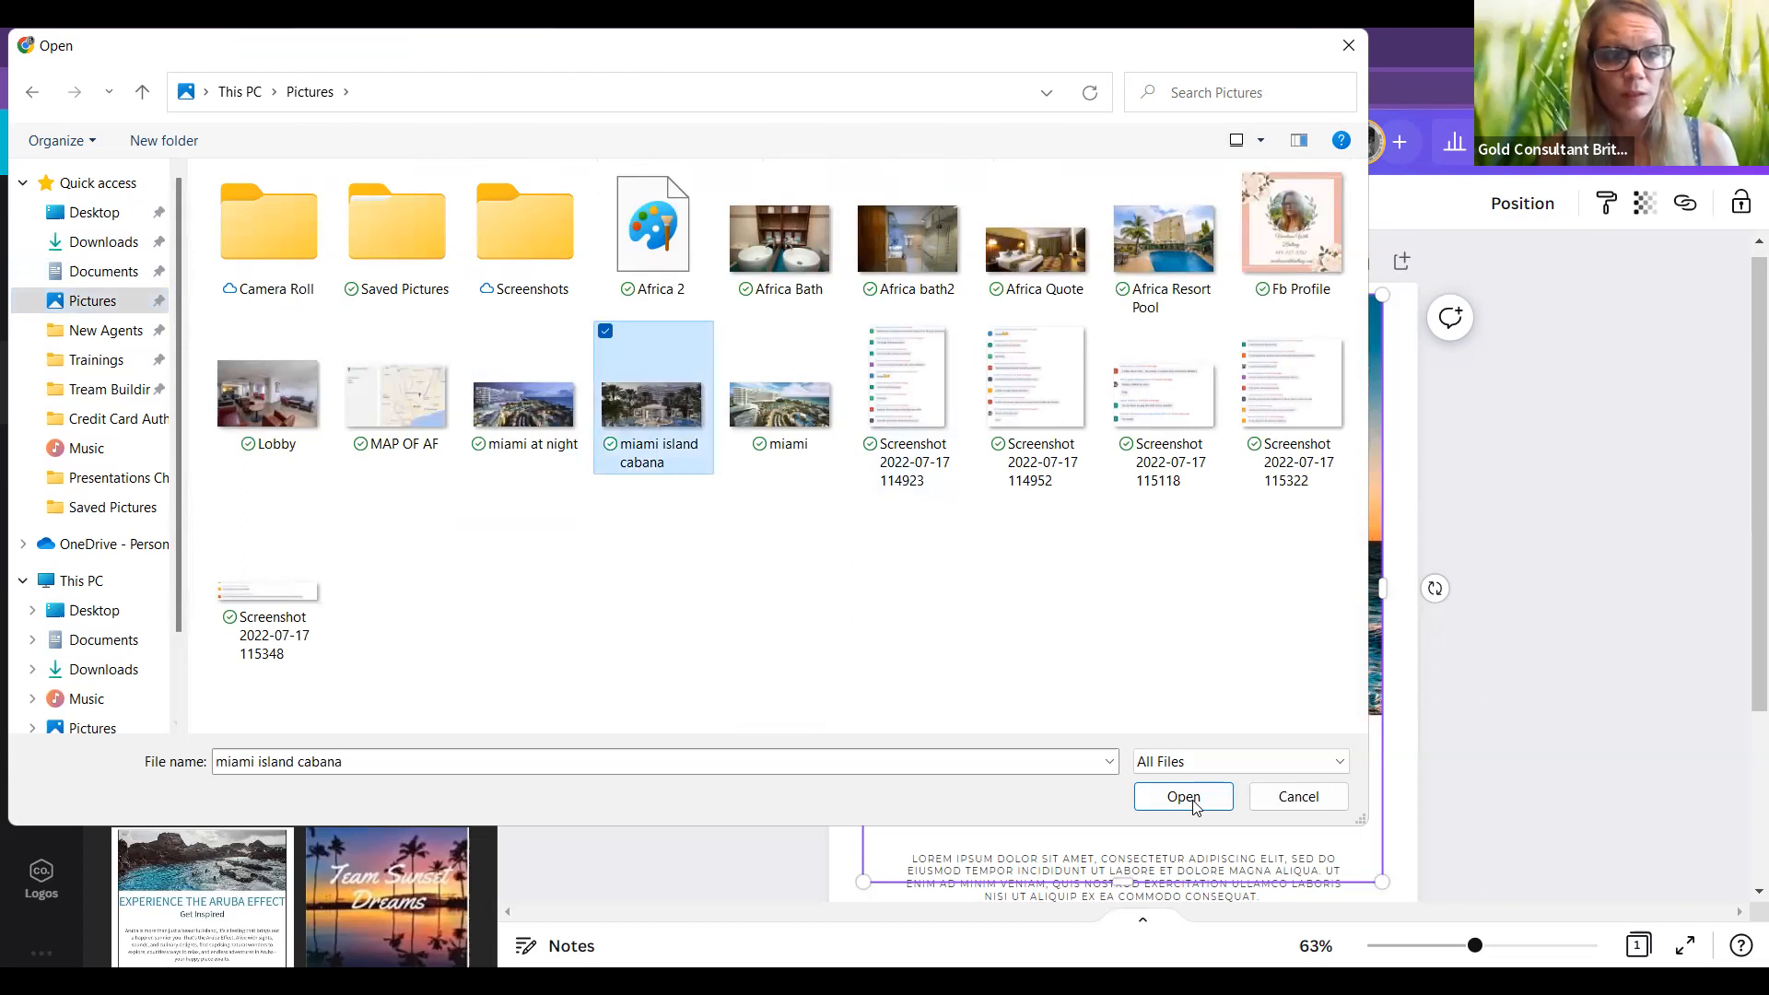
pyautogui.click(1193, 802)
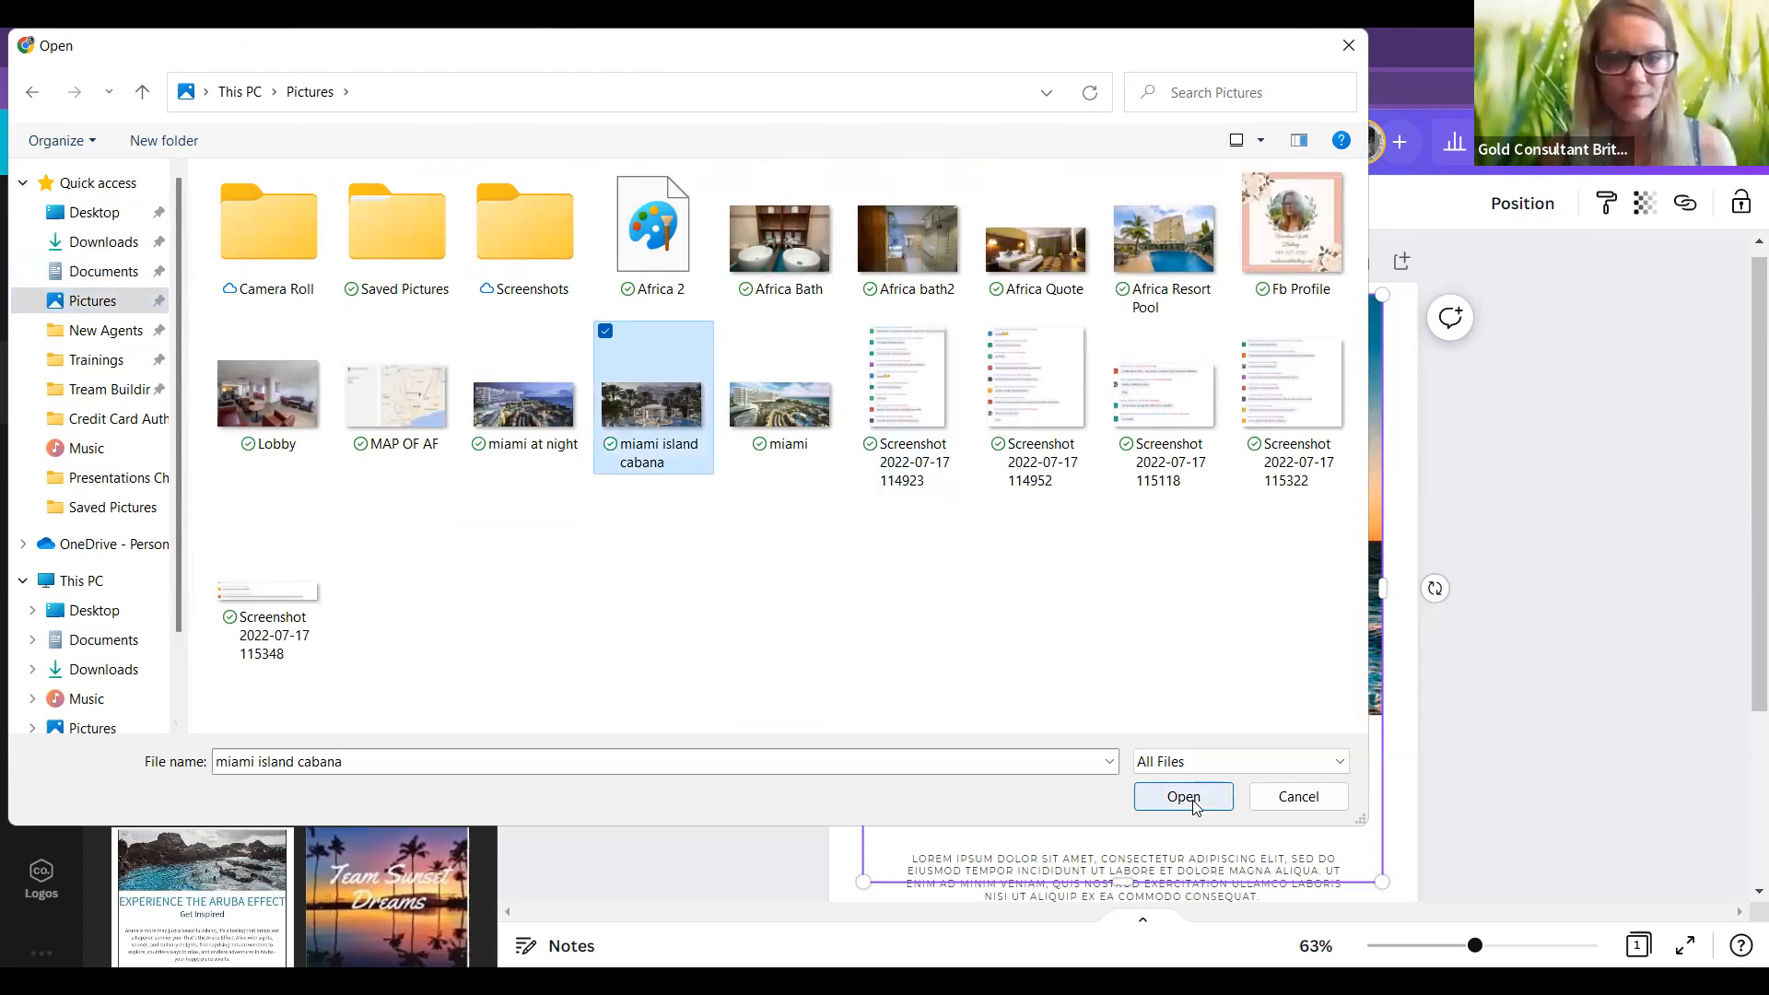
pyautogui.click(1189, 798)
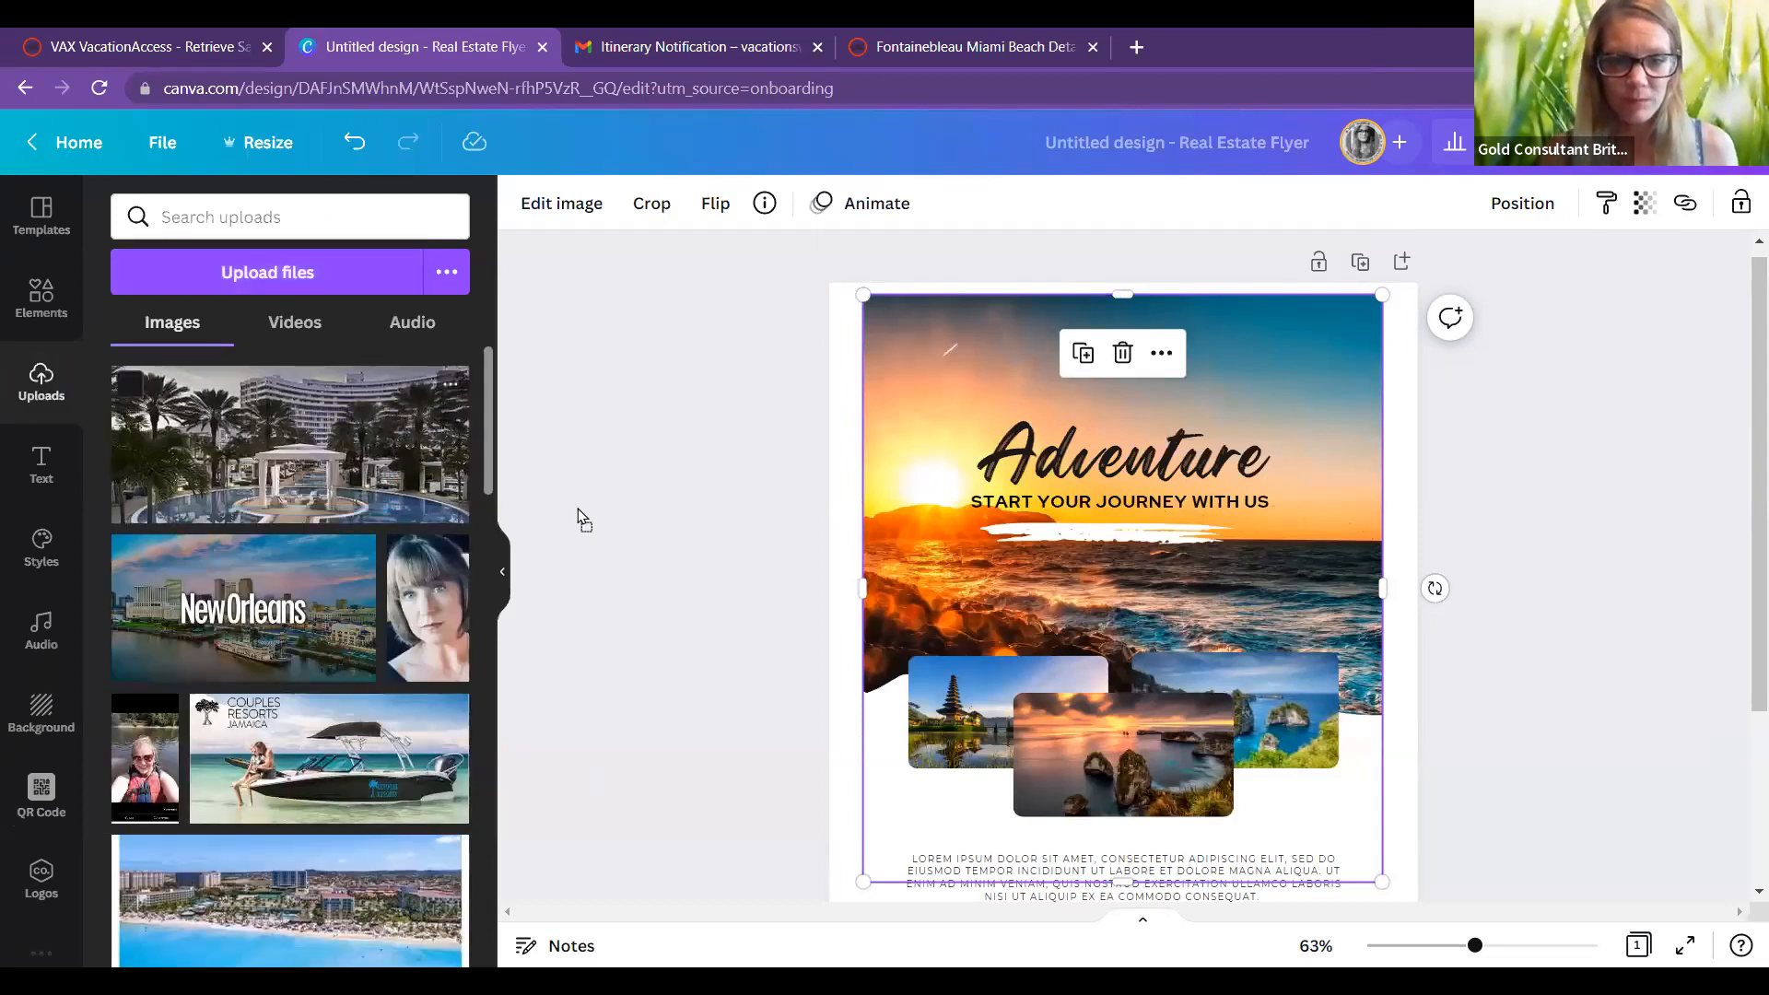
# Step: Make the cabana photo the flyer background, shifting its framing slightly left
pyautogui.moveTo(578, 509); pyautogui.dragTo(950, 512)
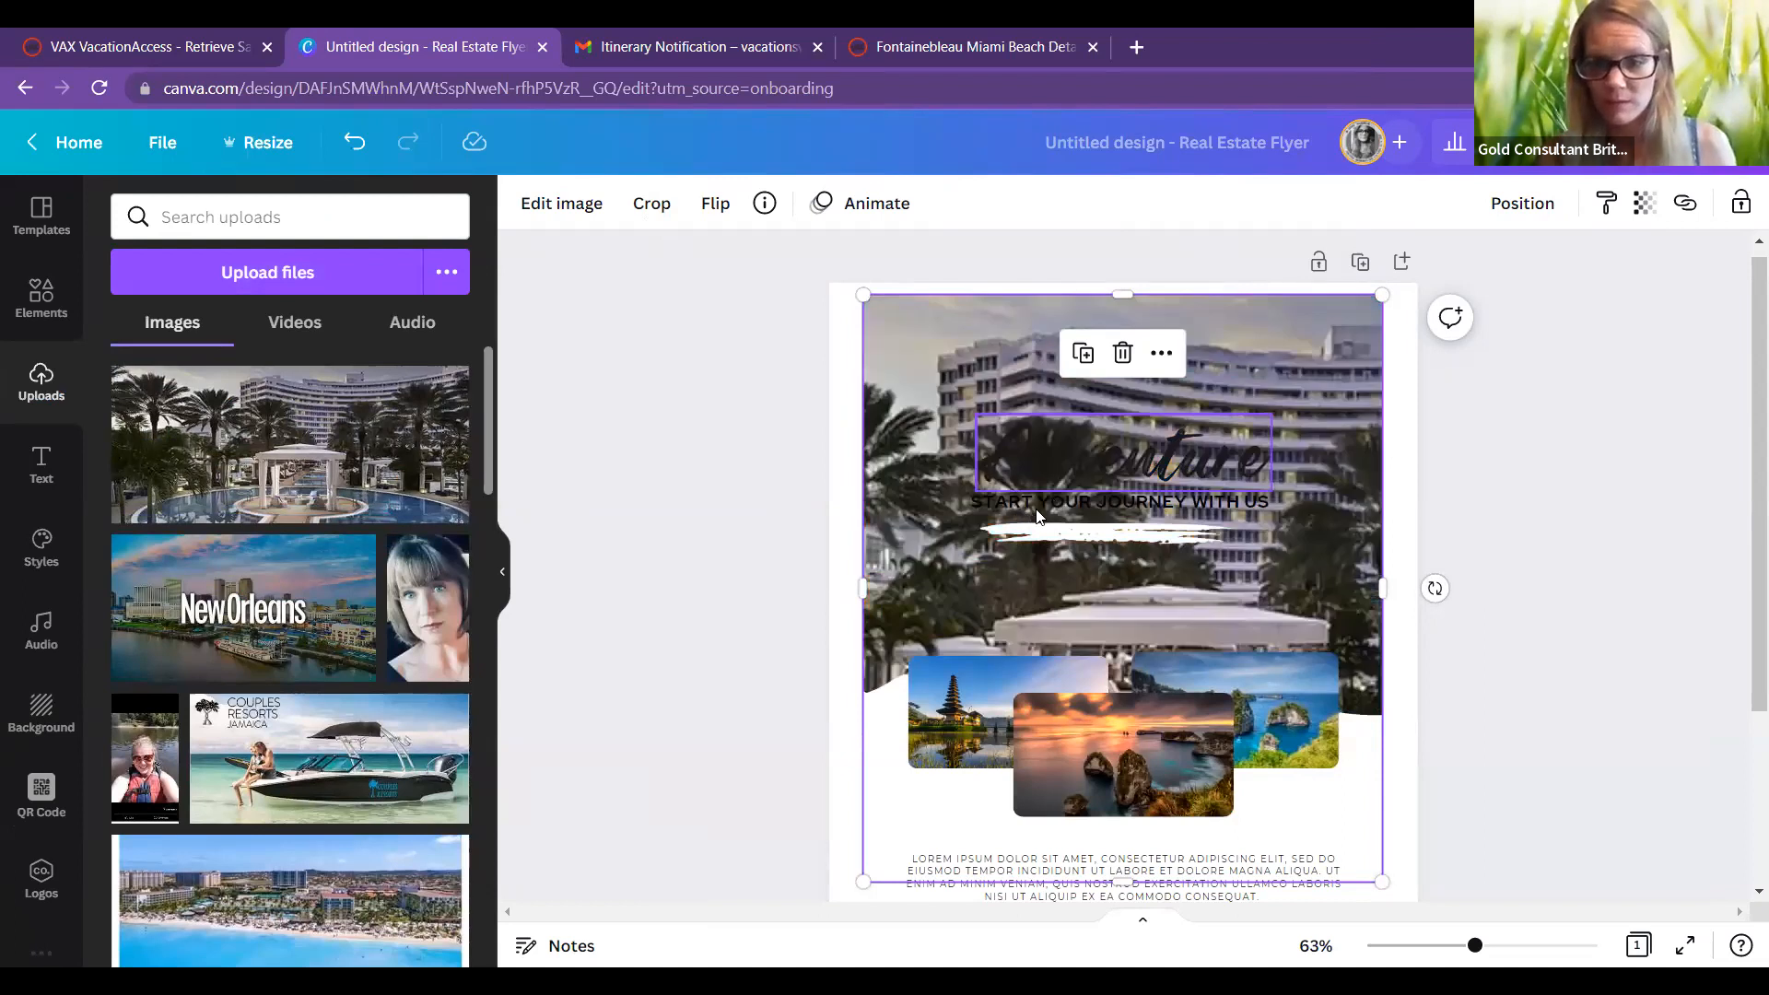
pyautogui.doubleClick(1044, 518)
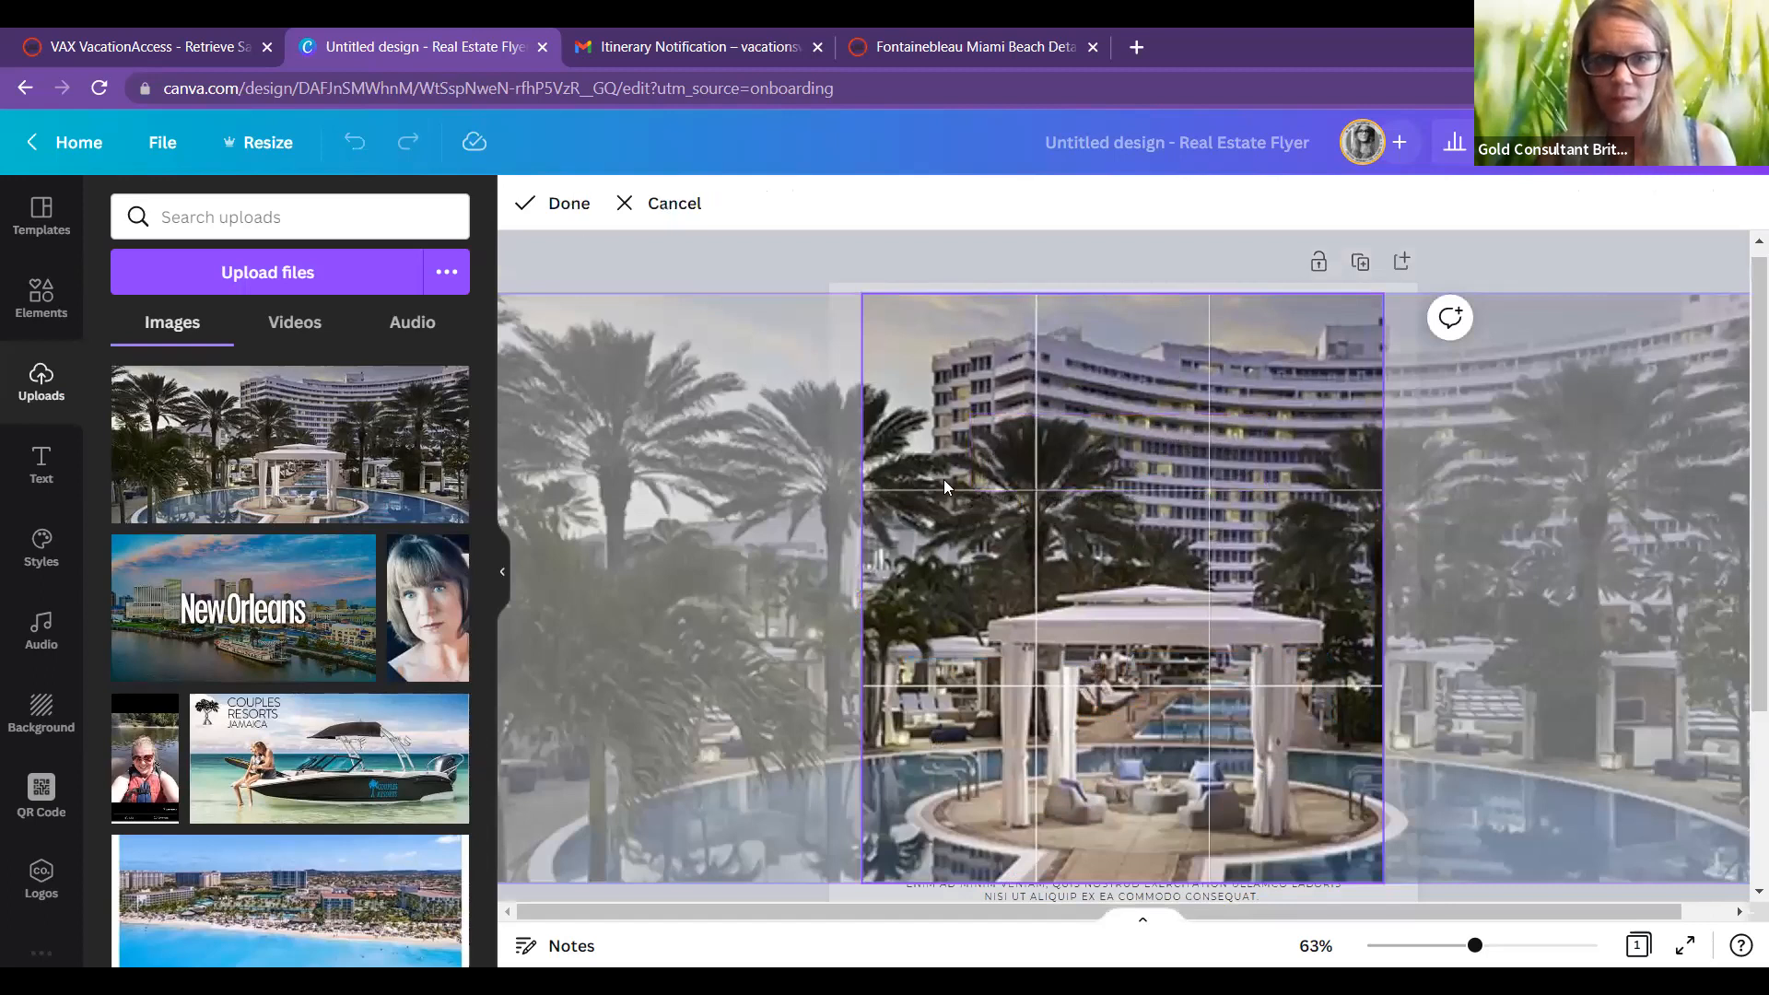
pyautogui.moveTo(1128, 584); pyautogui.dragTo(1086, 584)
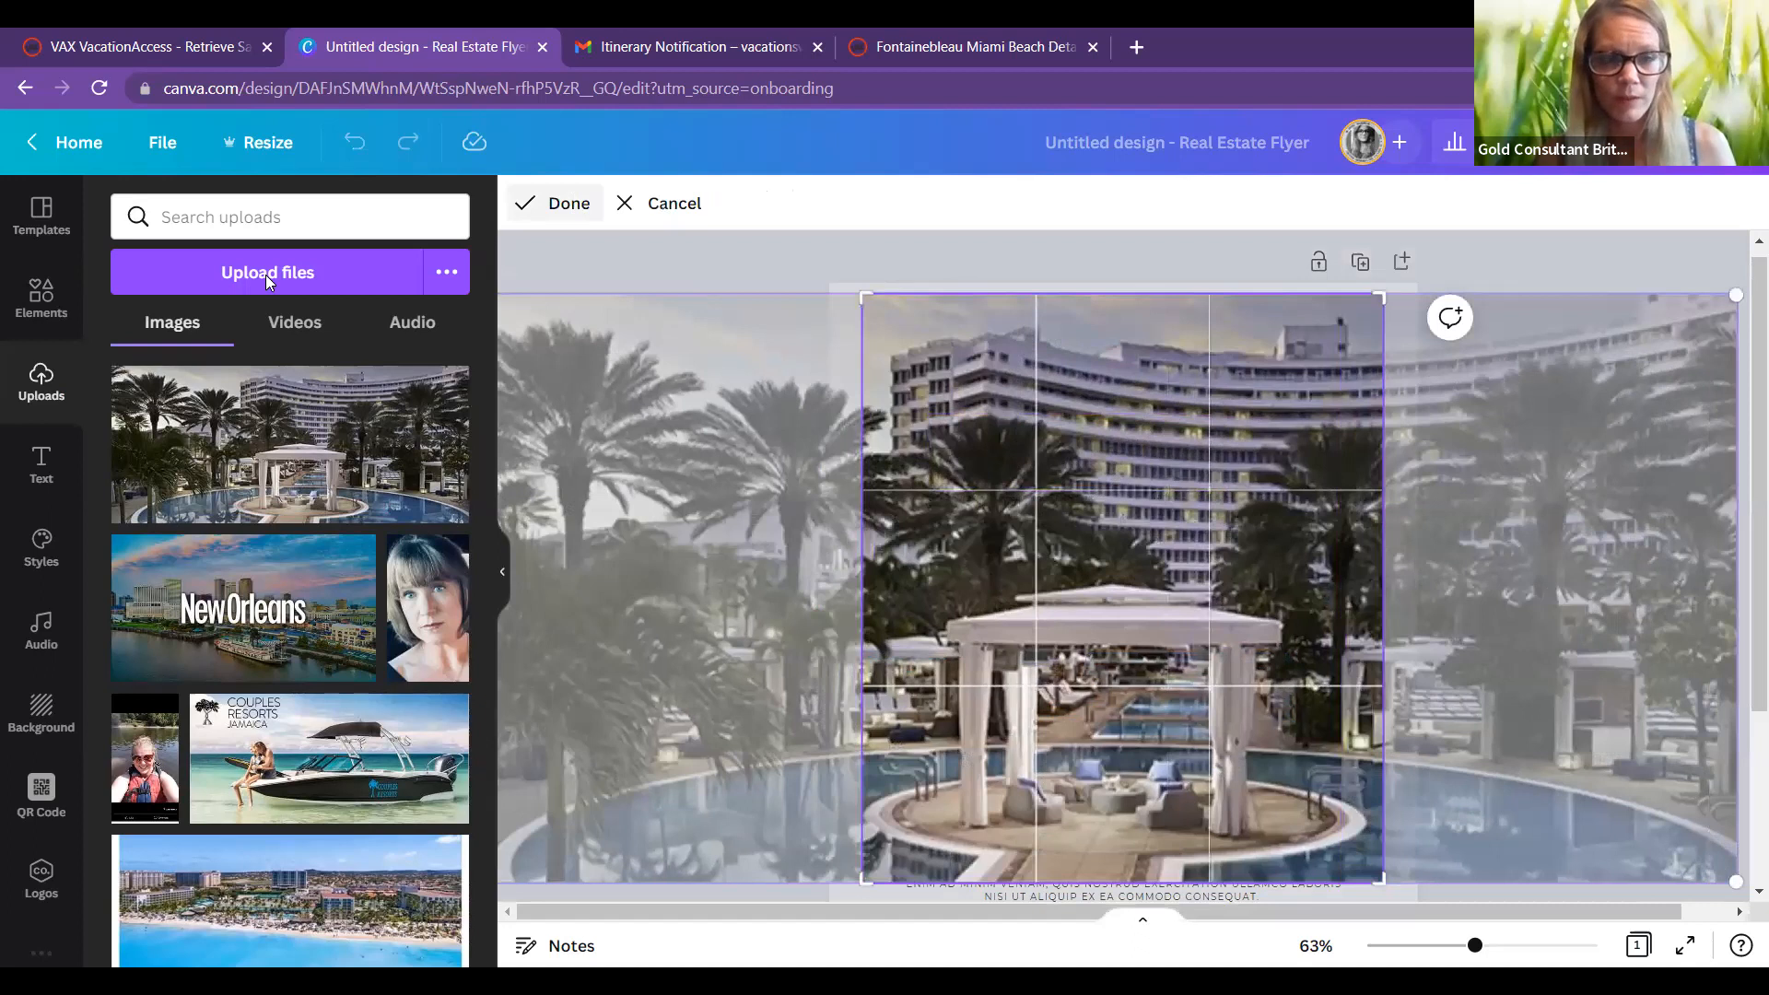
pyautogui.click(587, 479)
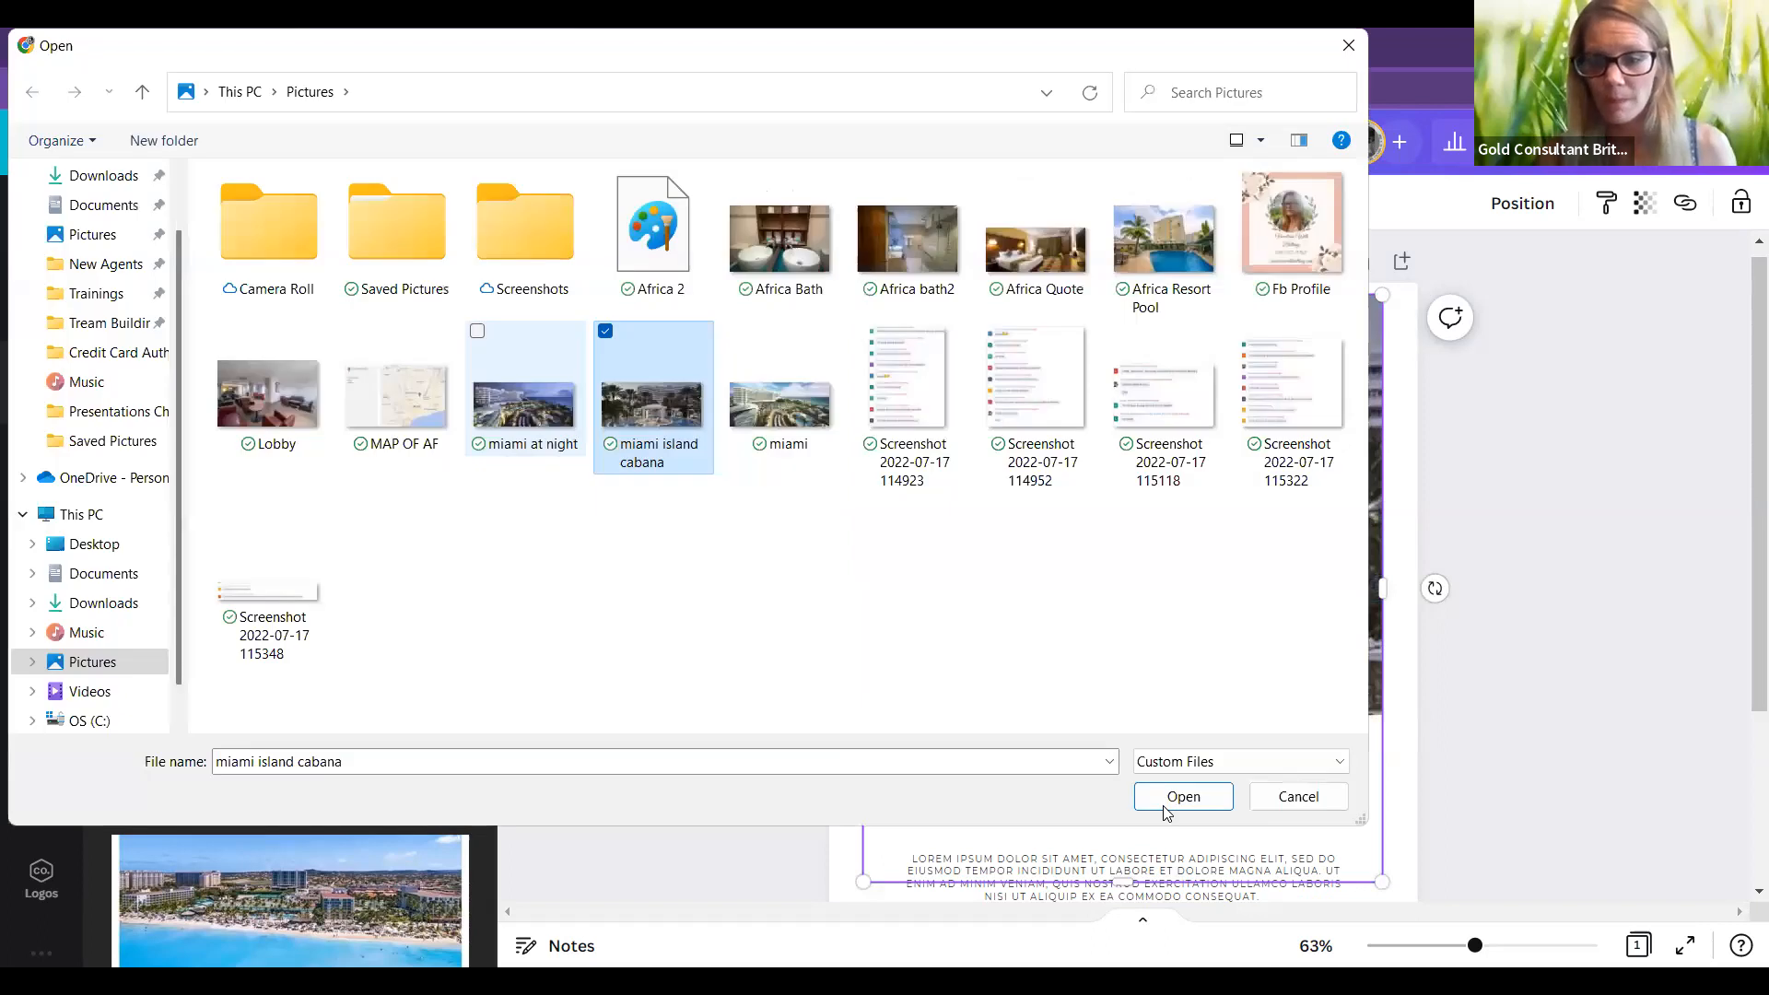
# Step: Choose the miami photo in the file dialog and upload it
pyautogui.press('Right')
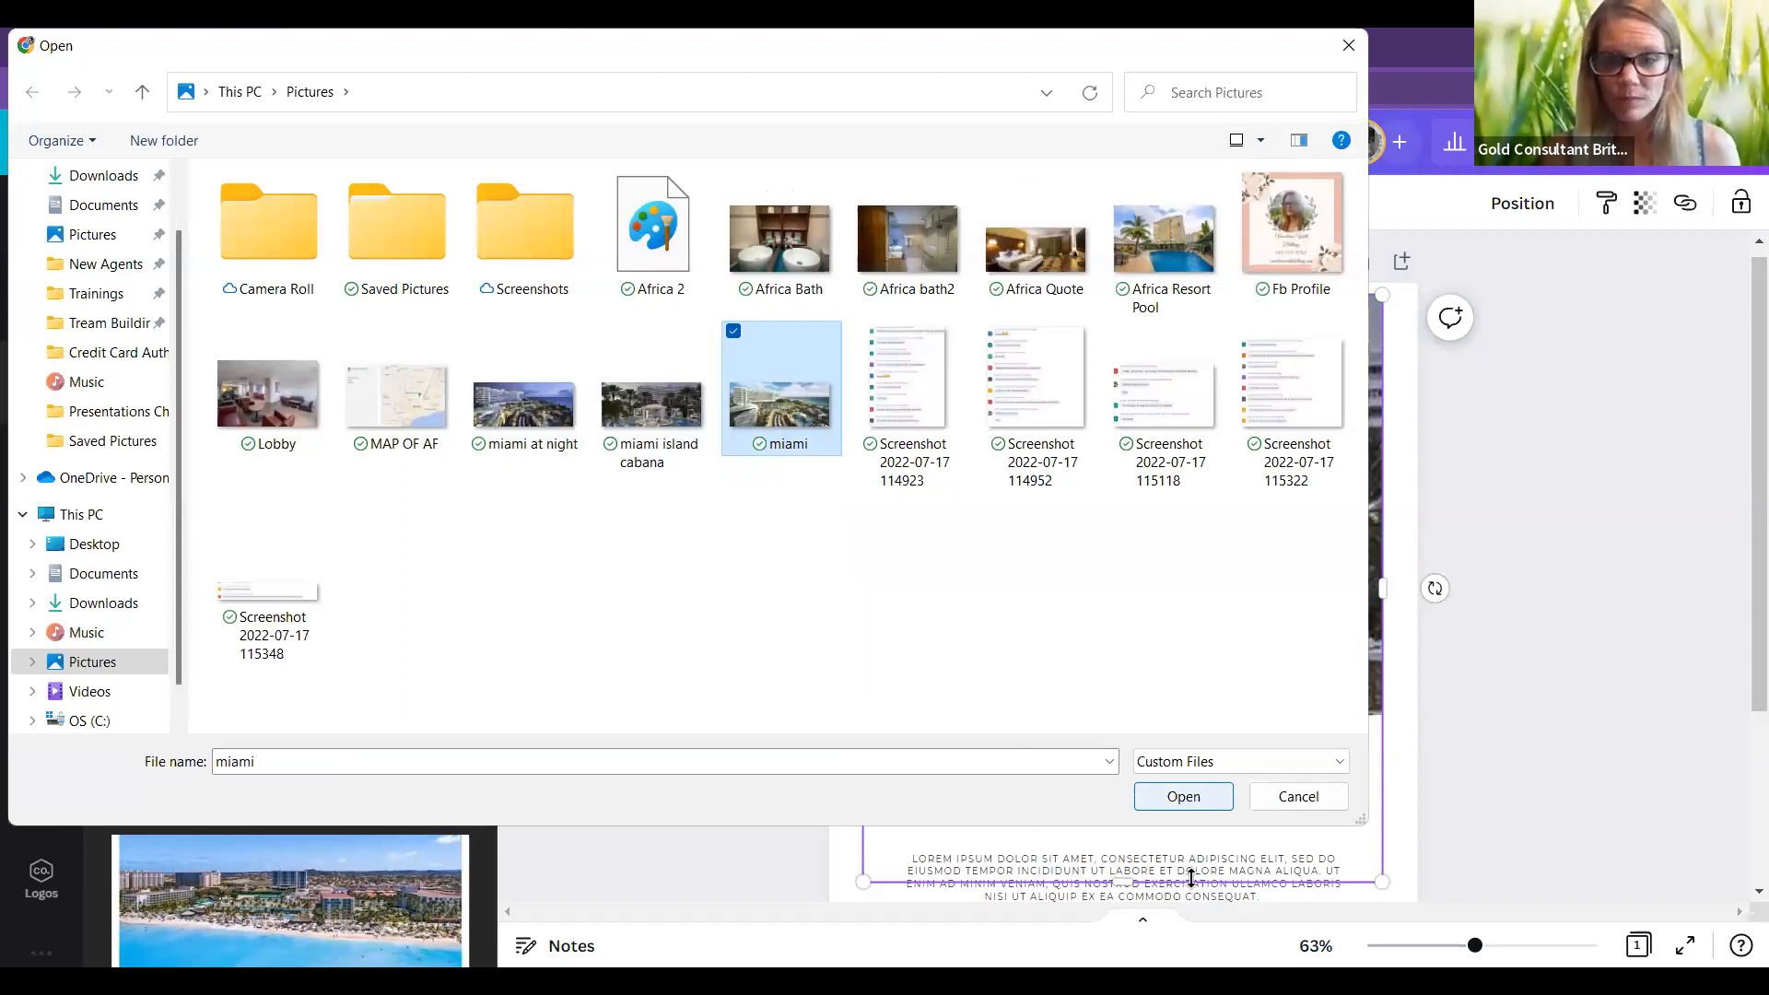
pyautogui.press('Return')
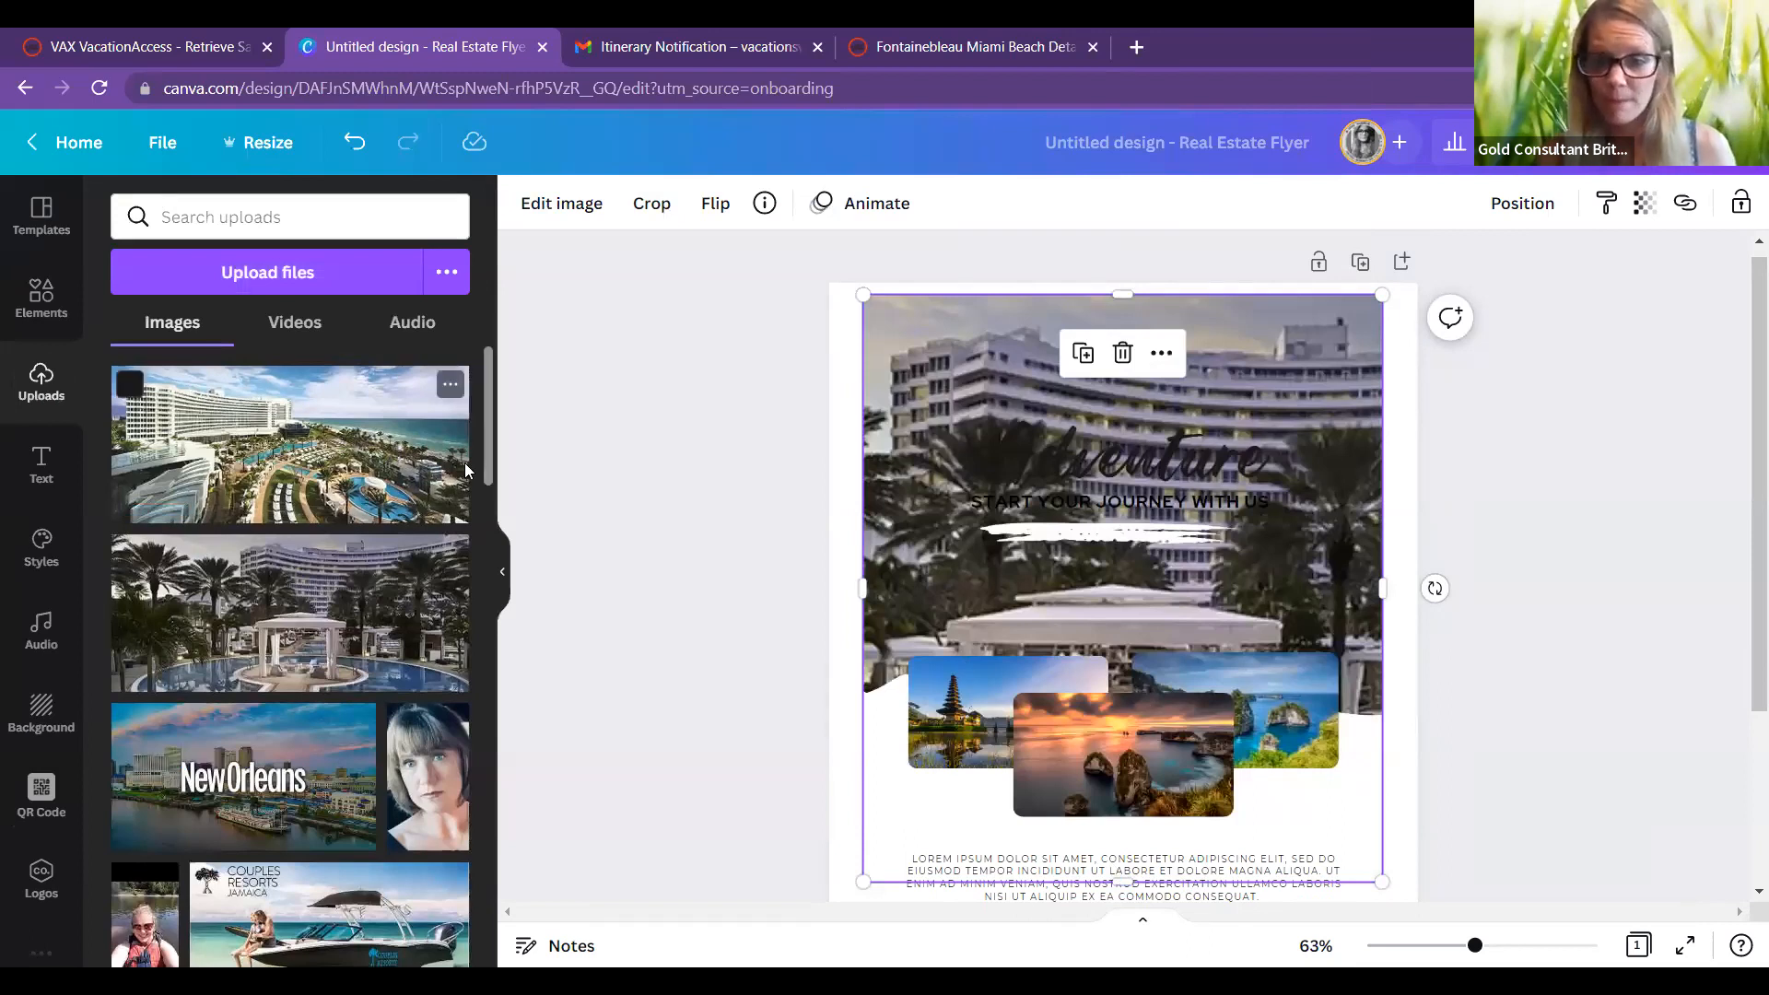
# Step: Set the aerial miami photo as background and put the cabana image in the centre frame
pyautogui.click(383, 472)
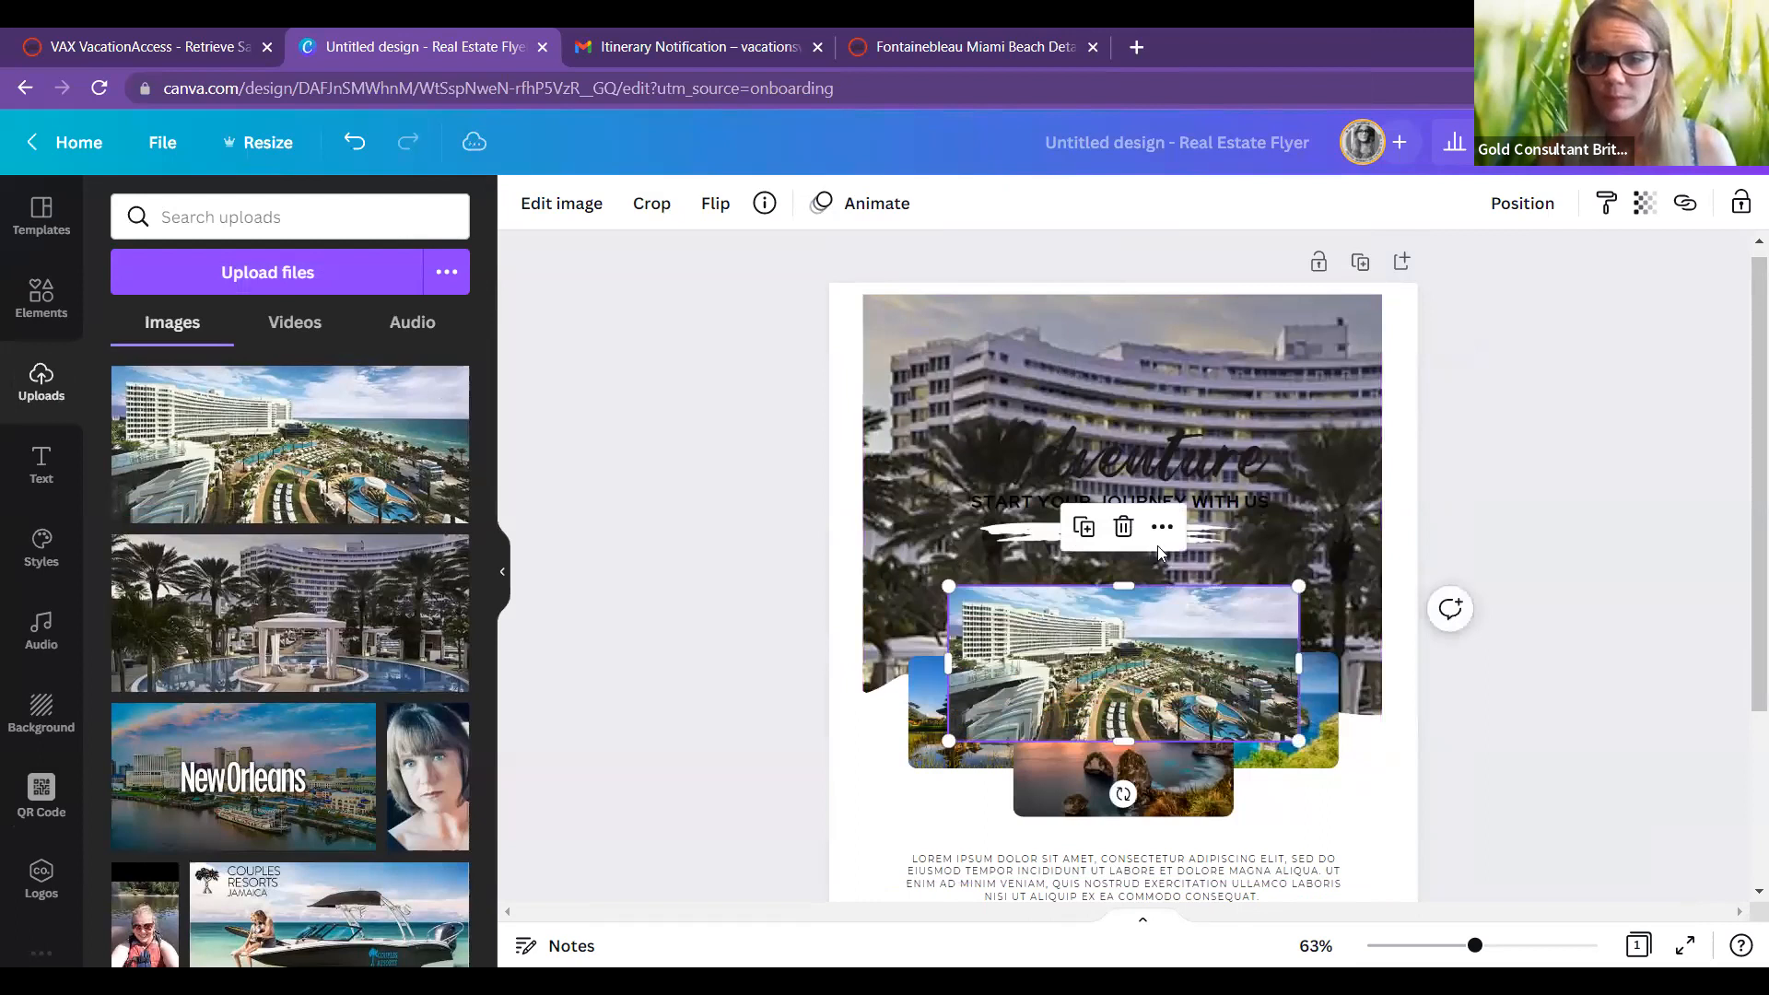
pyautogui.click(1123, 526)
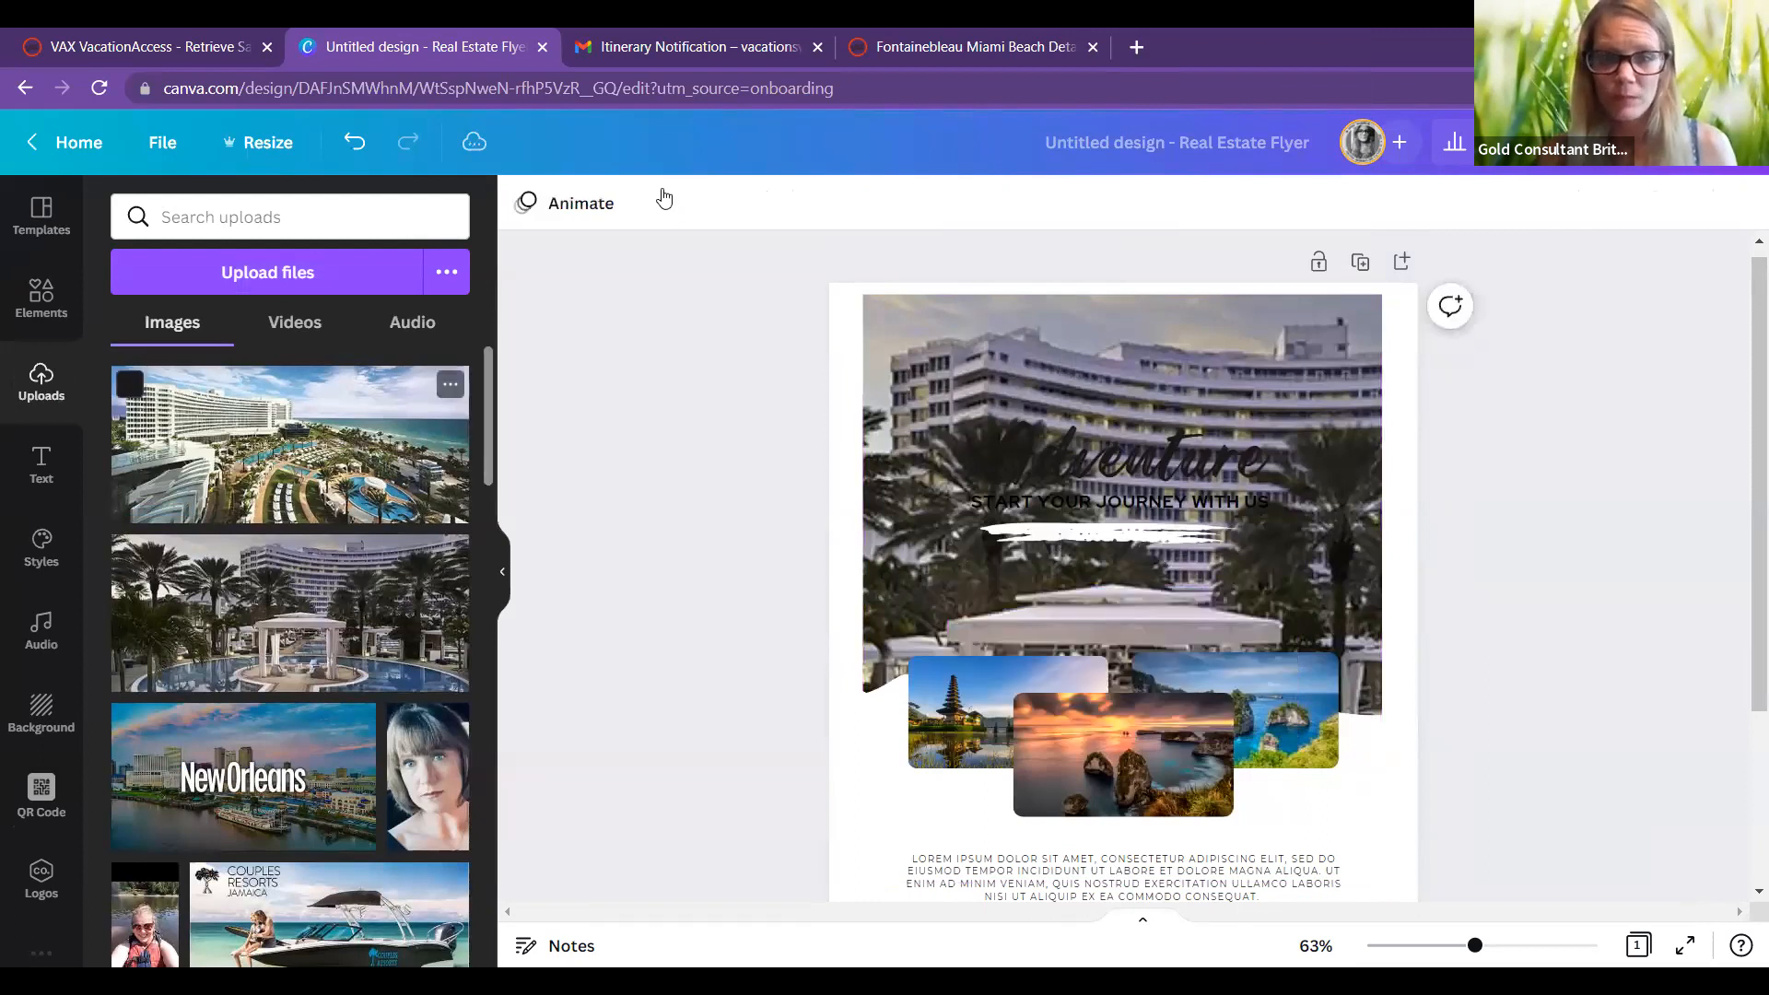
pyautogui.moveTo(1014, 555); pyautogui.dragTo(896, 551)
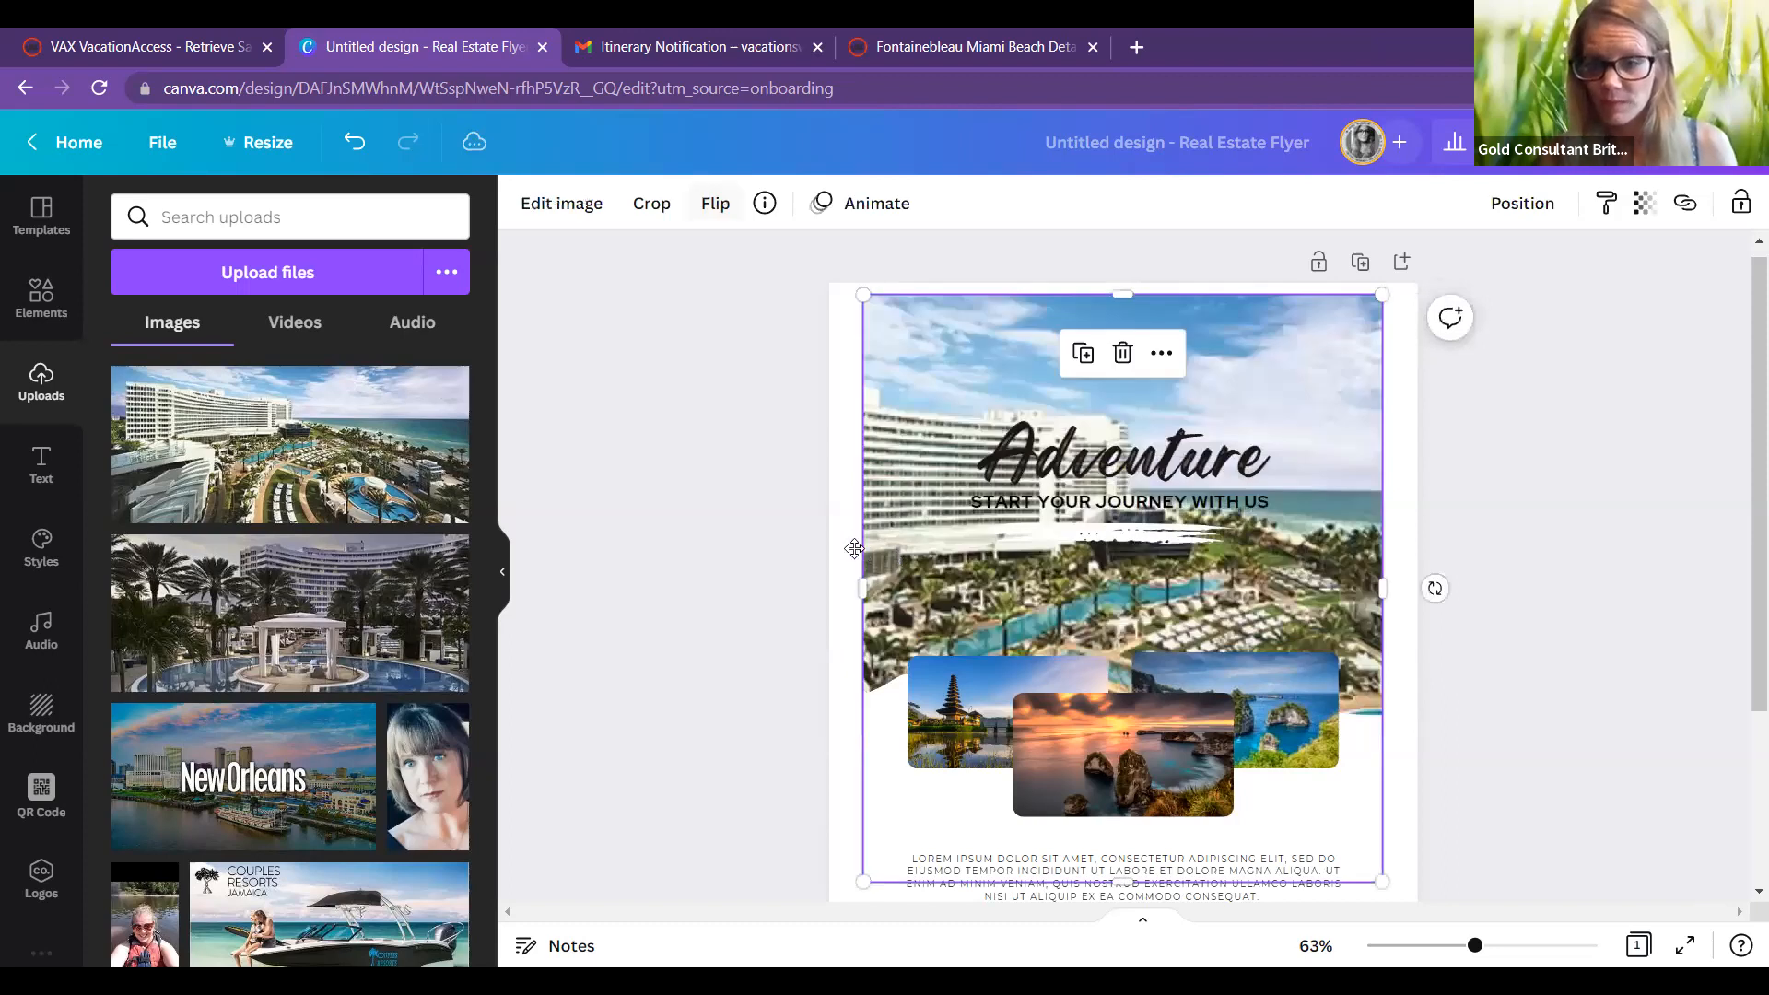
pyautogui.doubleClick(854, 549)
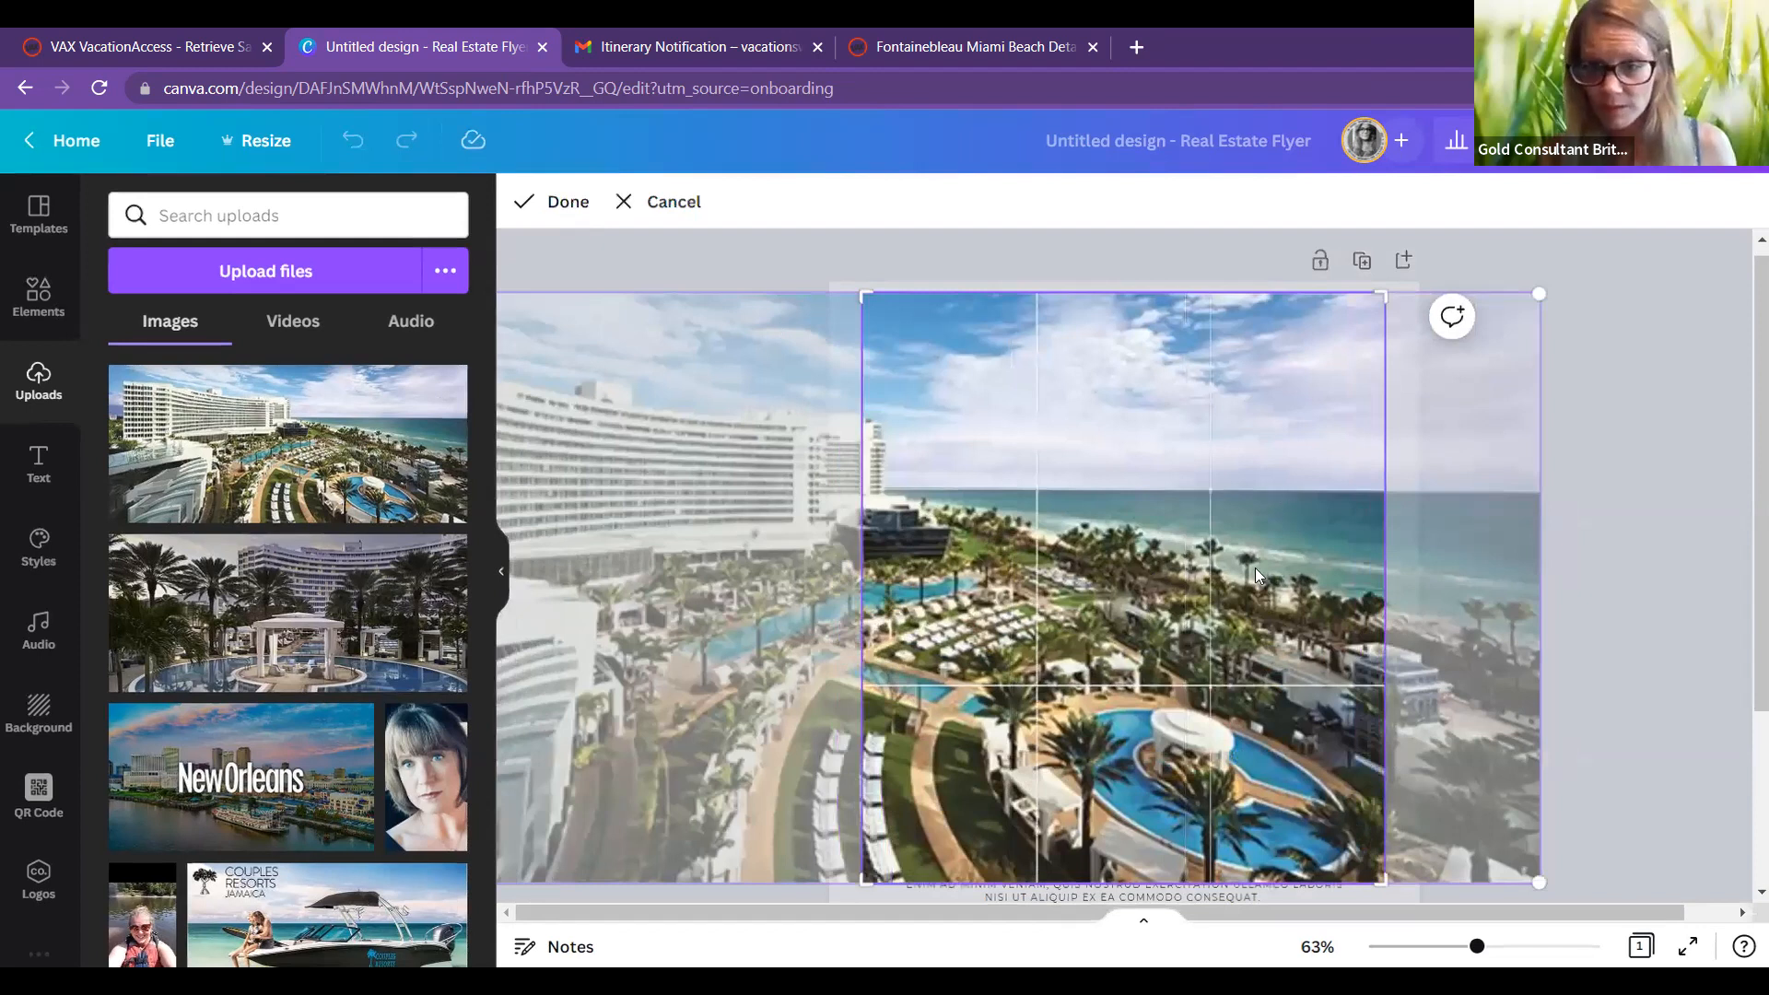
pyautogui.doubleClick(990, 592)
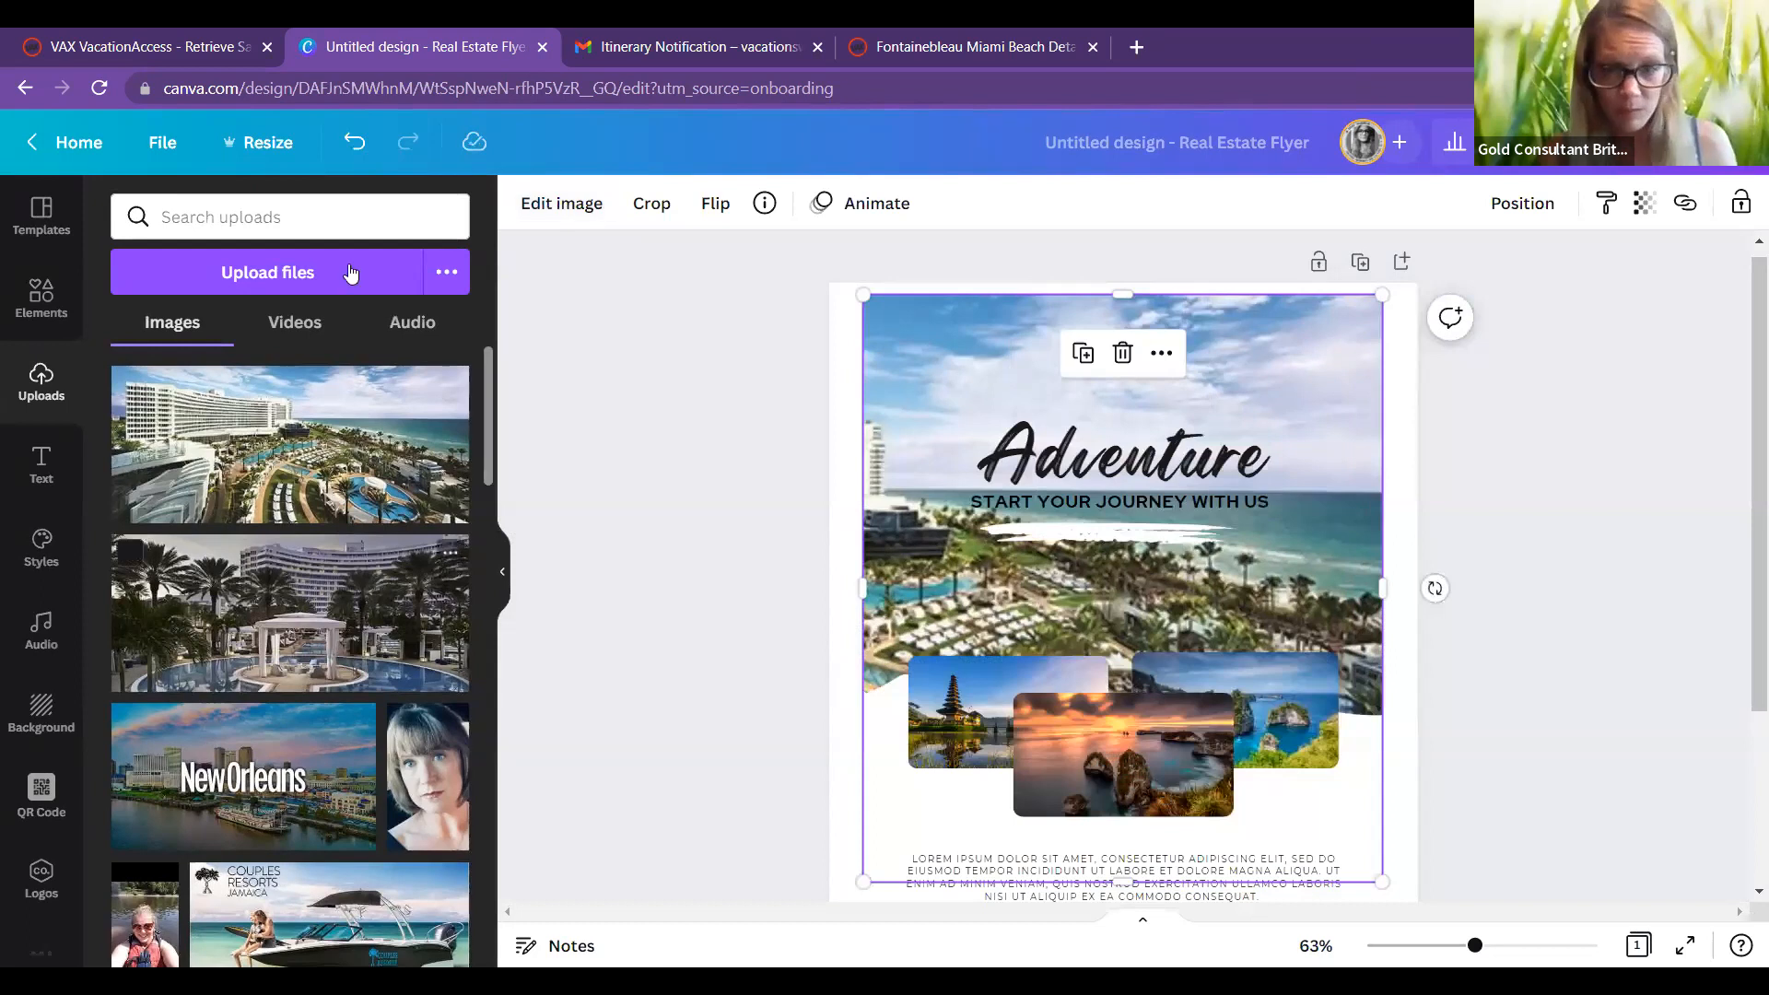
pyautogui.moveTo(290, 611); pyautogui.dragTo(1122, 754)
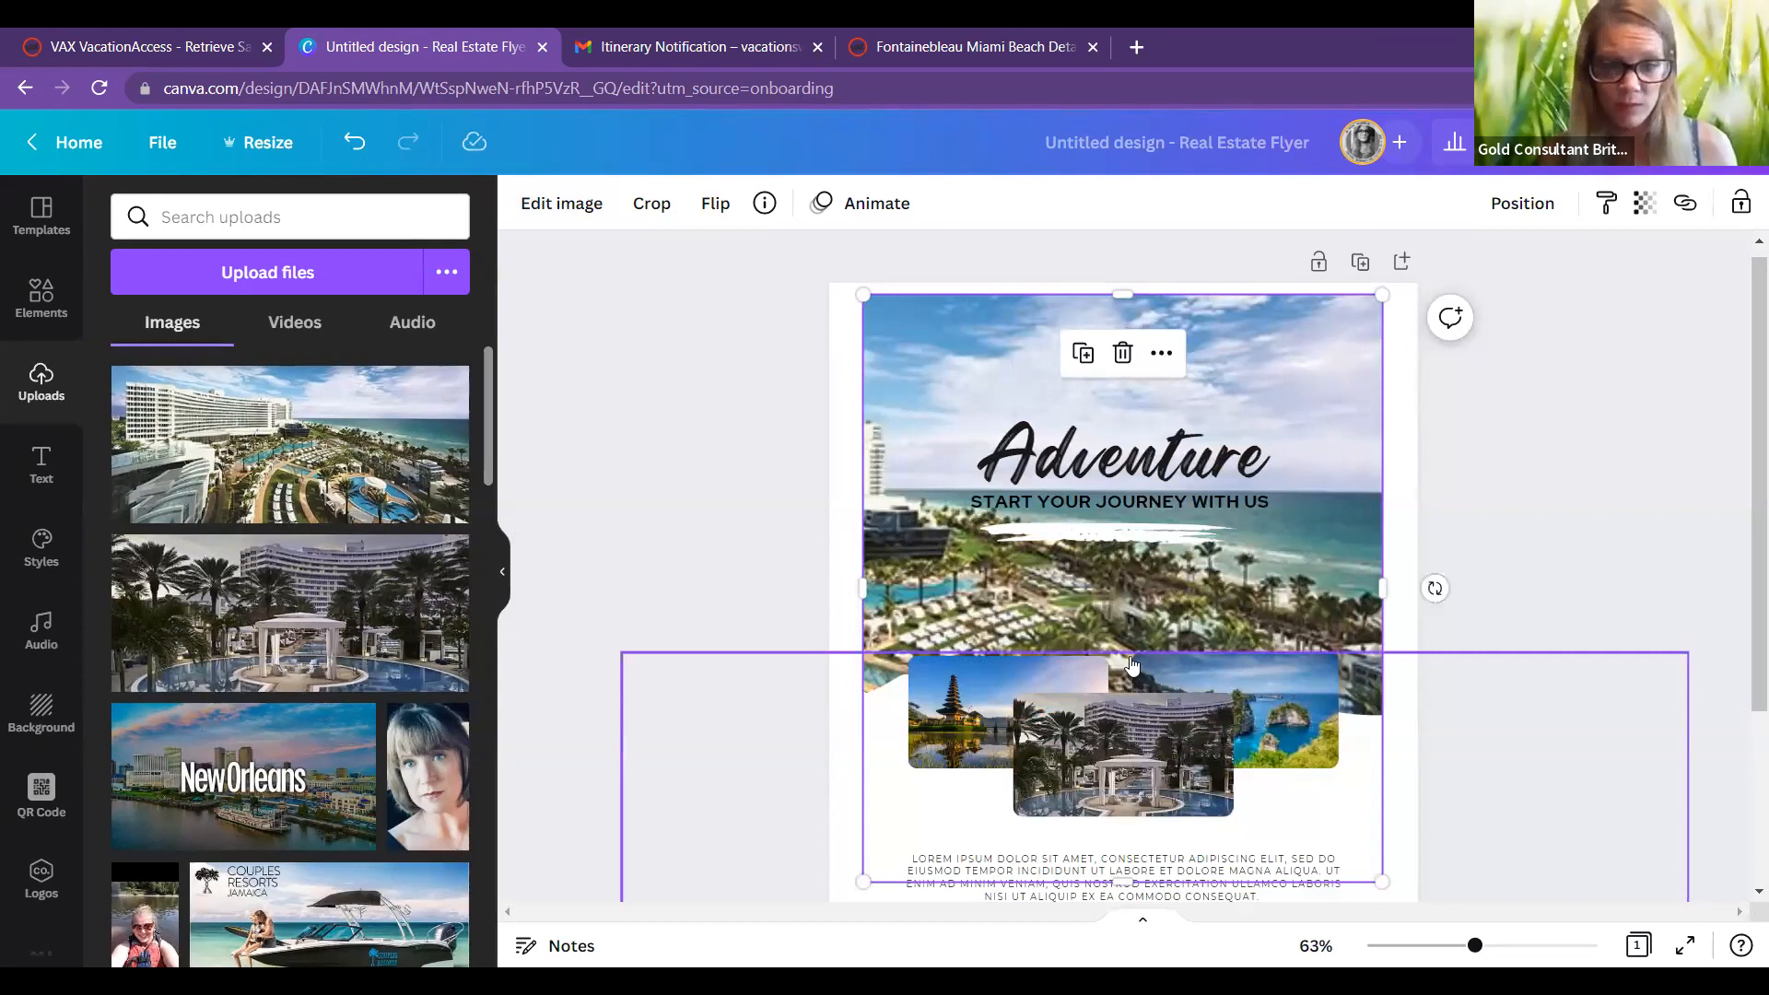
pyautogui.hotkey('ctrl', '4')
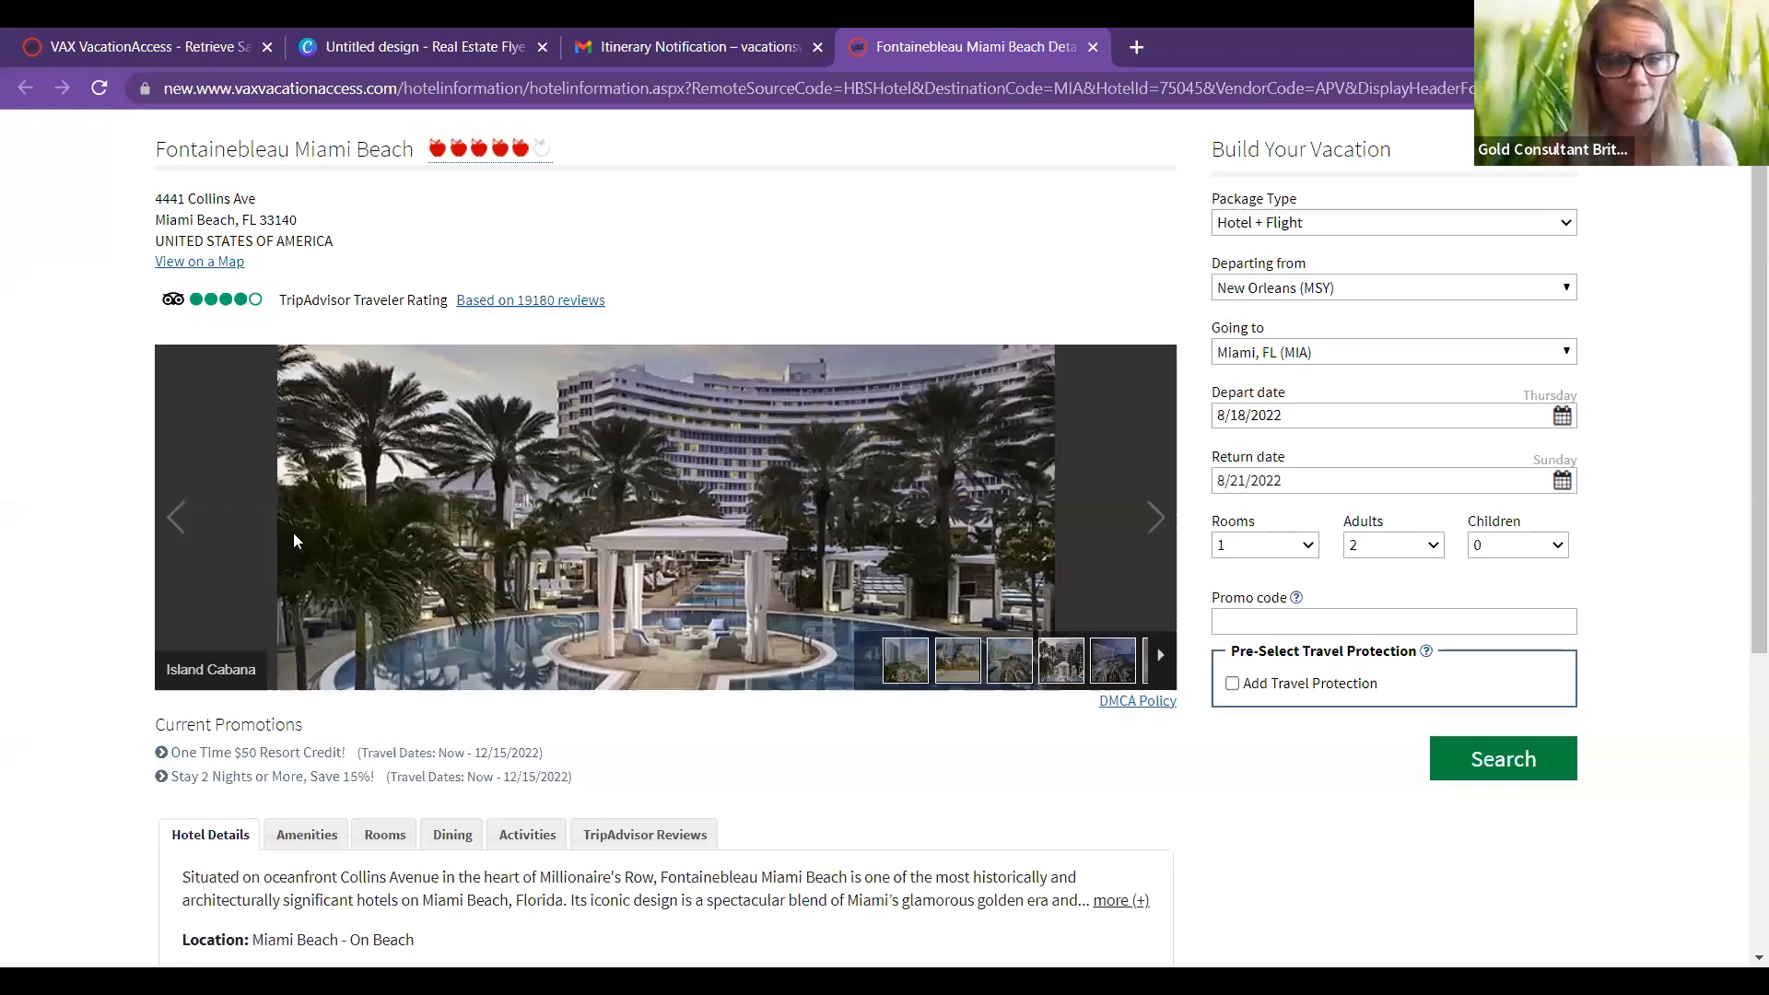
# Step: Bring the gallery to the Oceanfront Junior Suite with Balcony photo and open its save menu
pyautogui.click(183, 519)
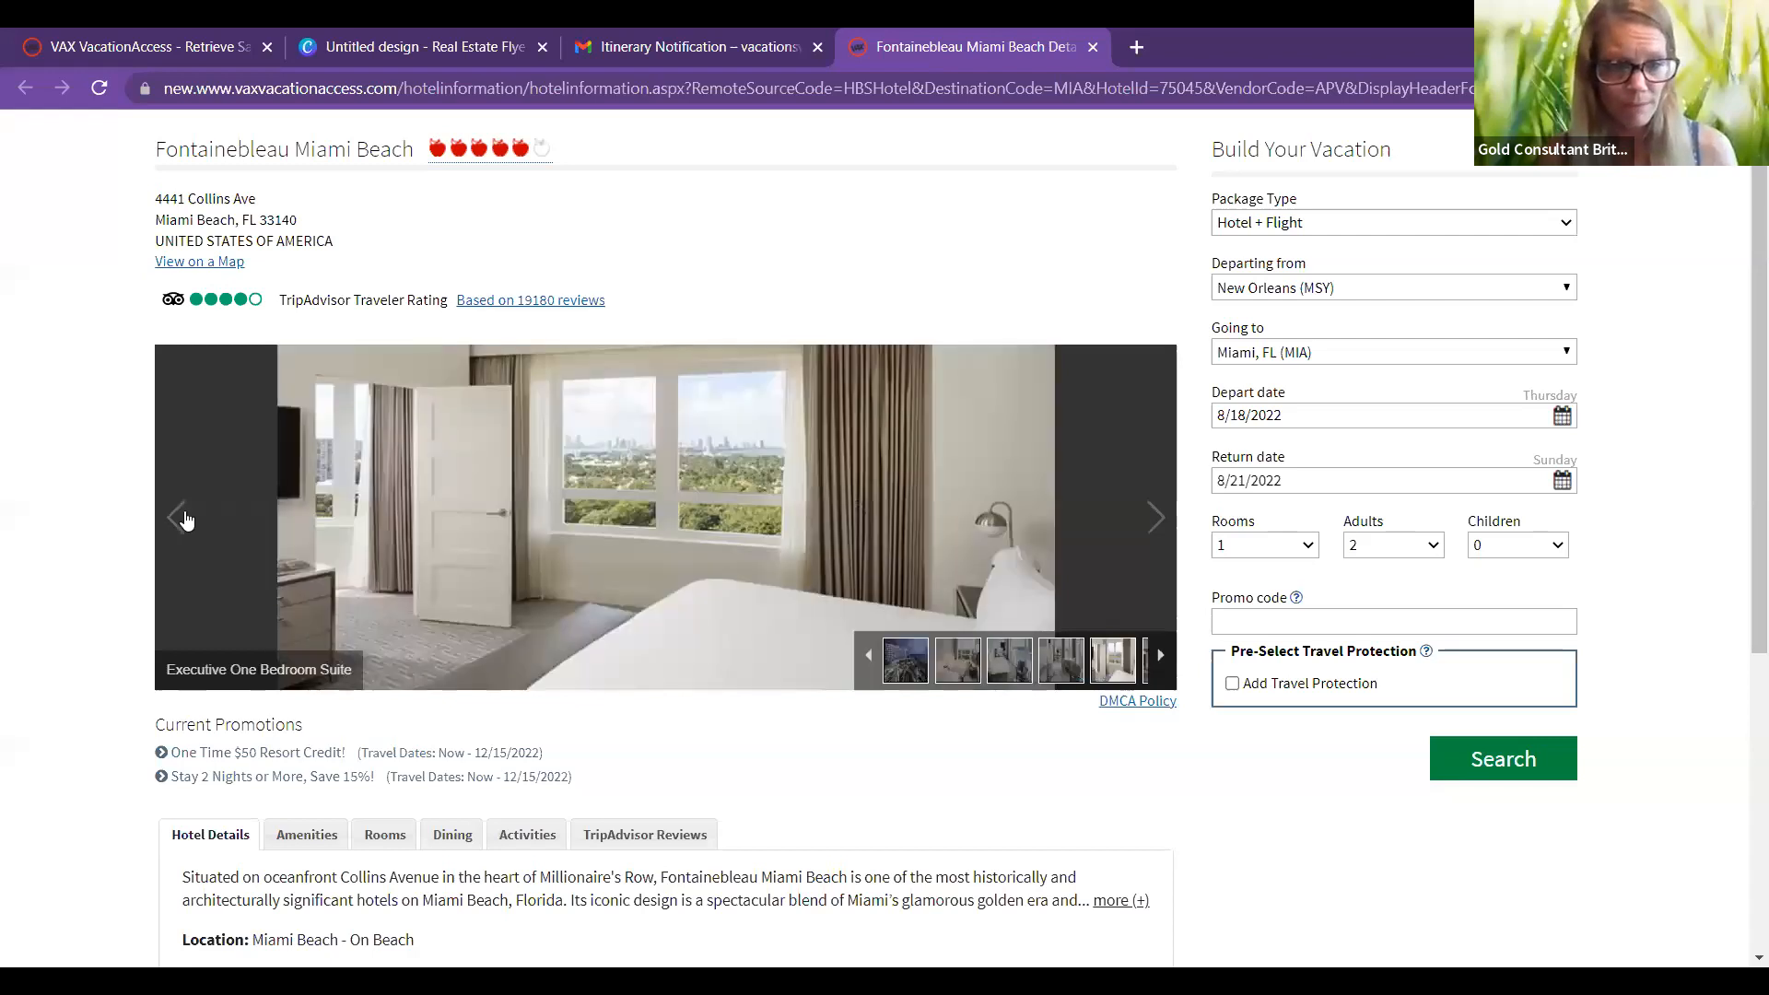
pyautogui.click(184, 519)
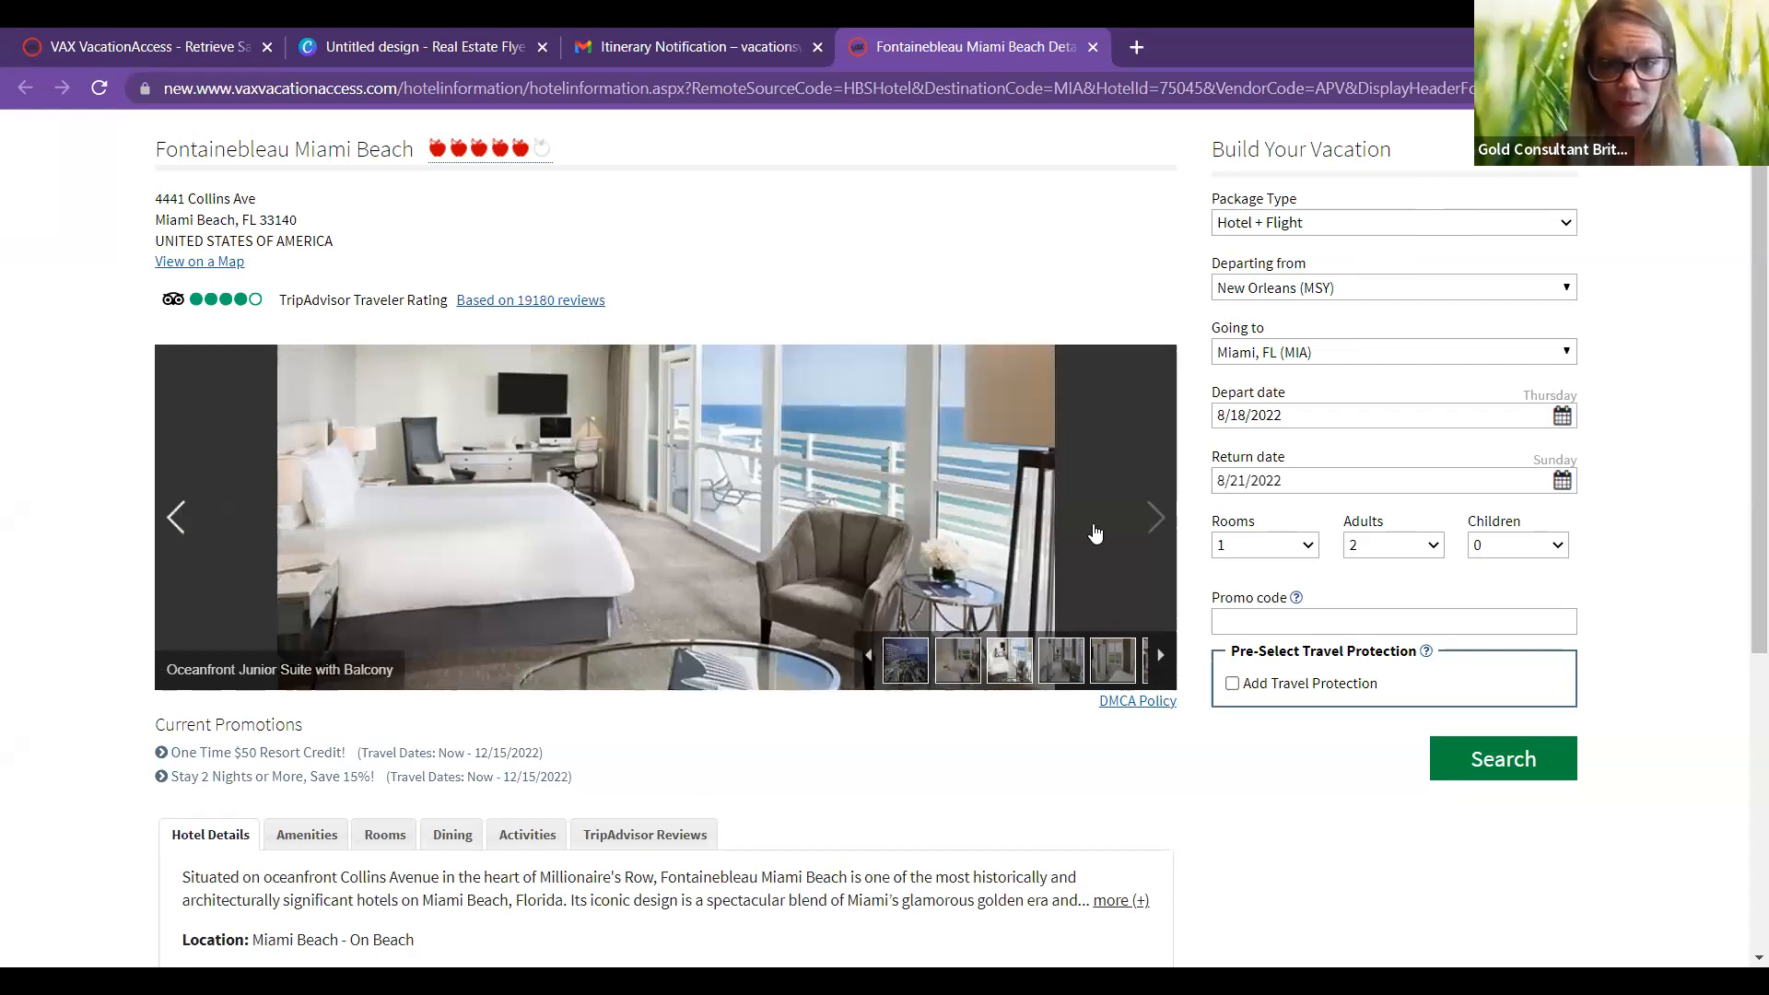
pyautogui.click(1156, 519)
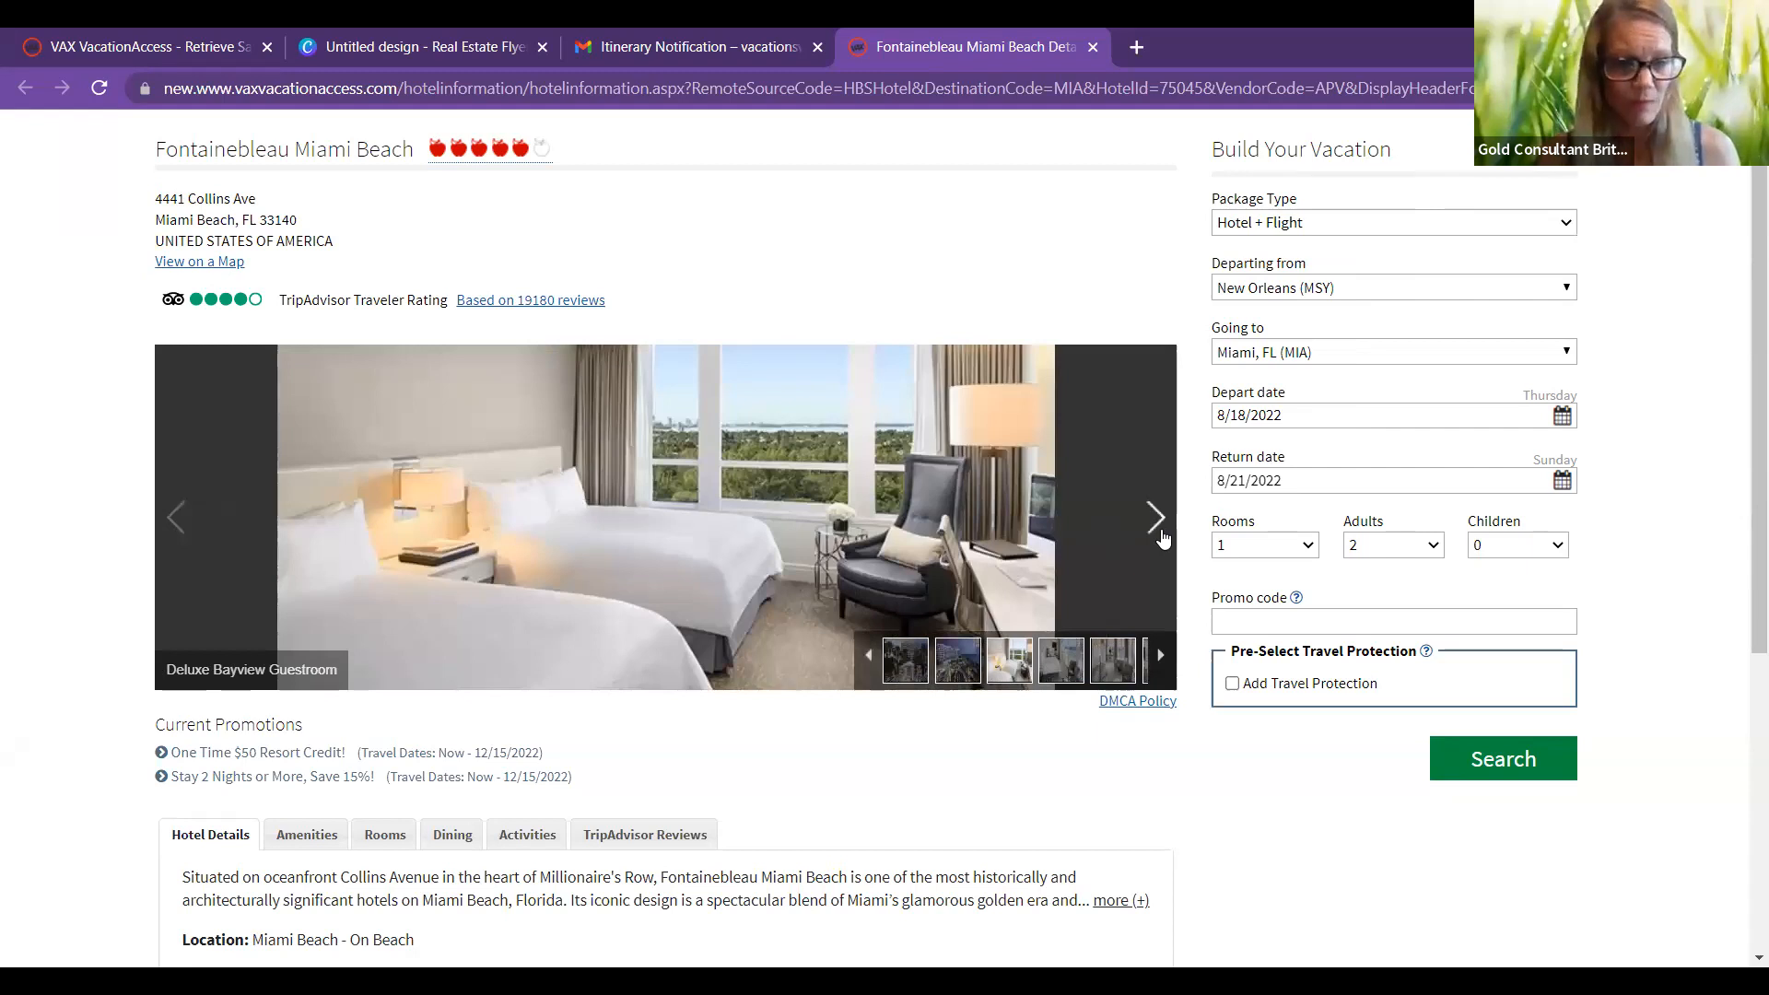
pyautogui.click(1157, 519)
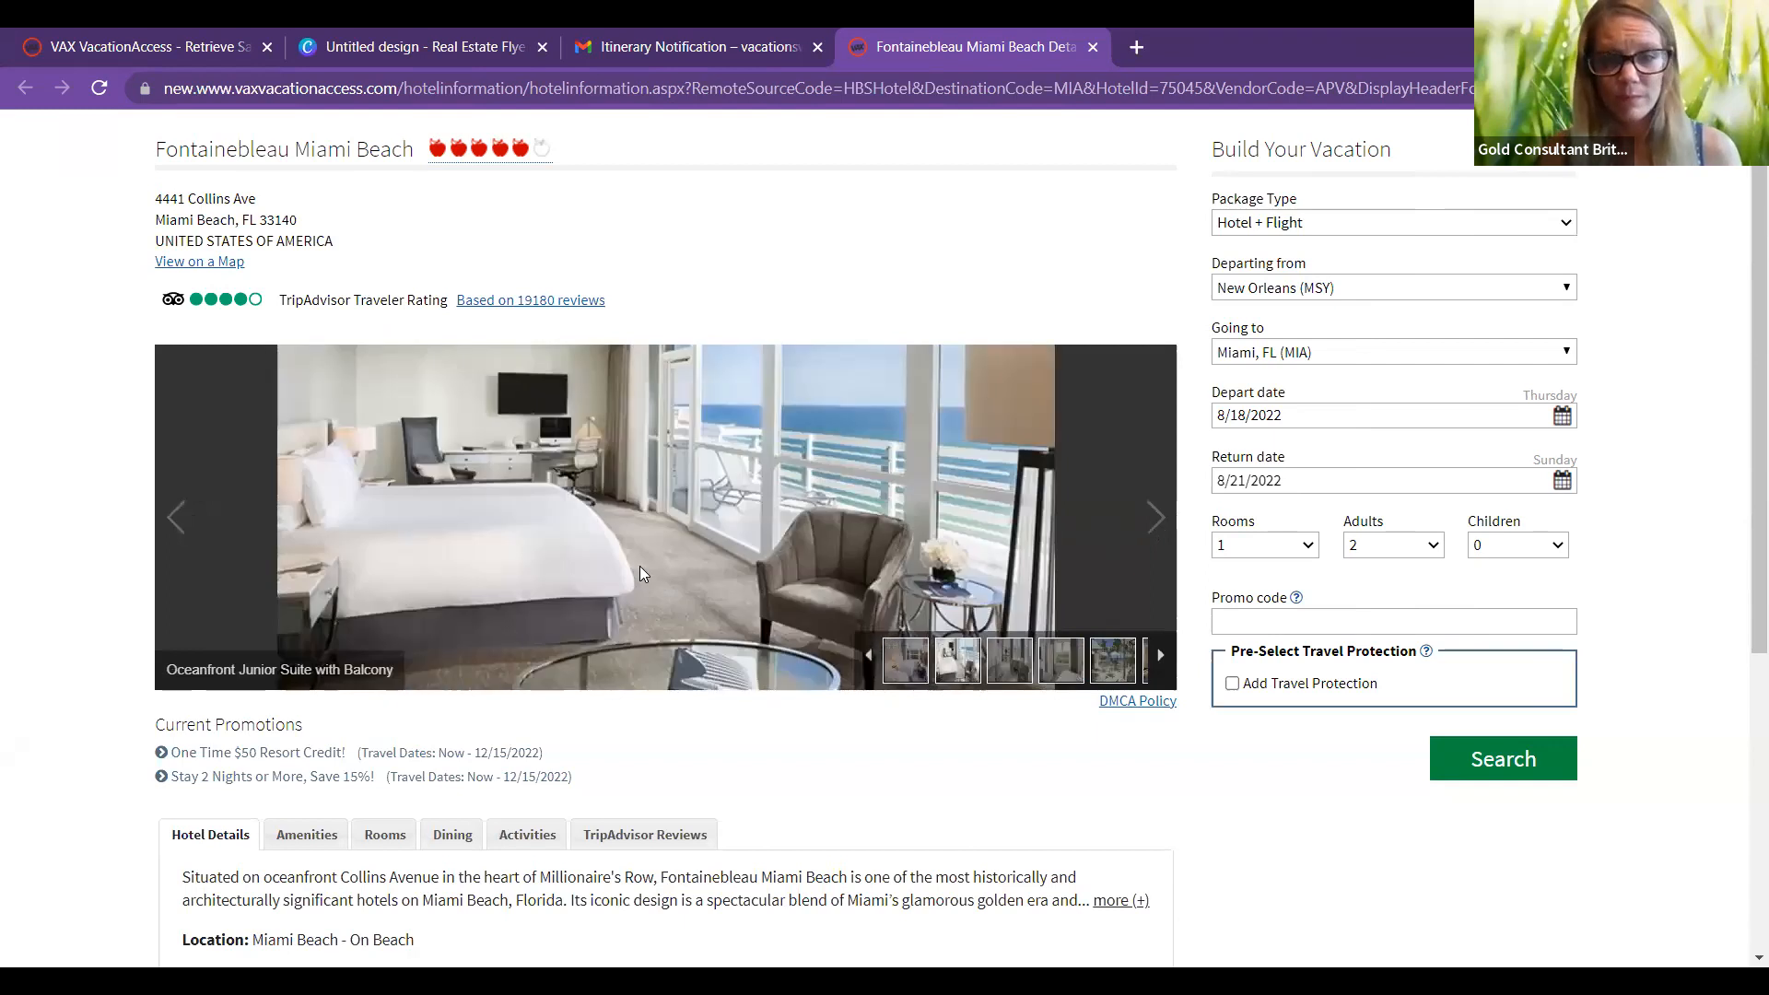
pyautogui.rightClick(642, 573)
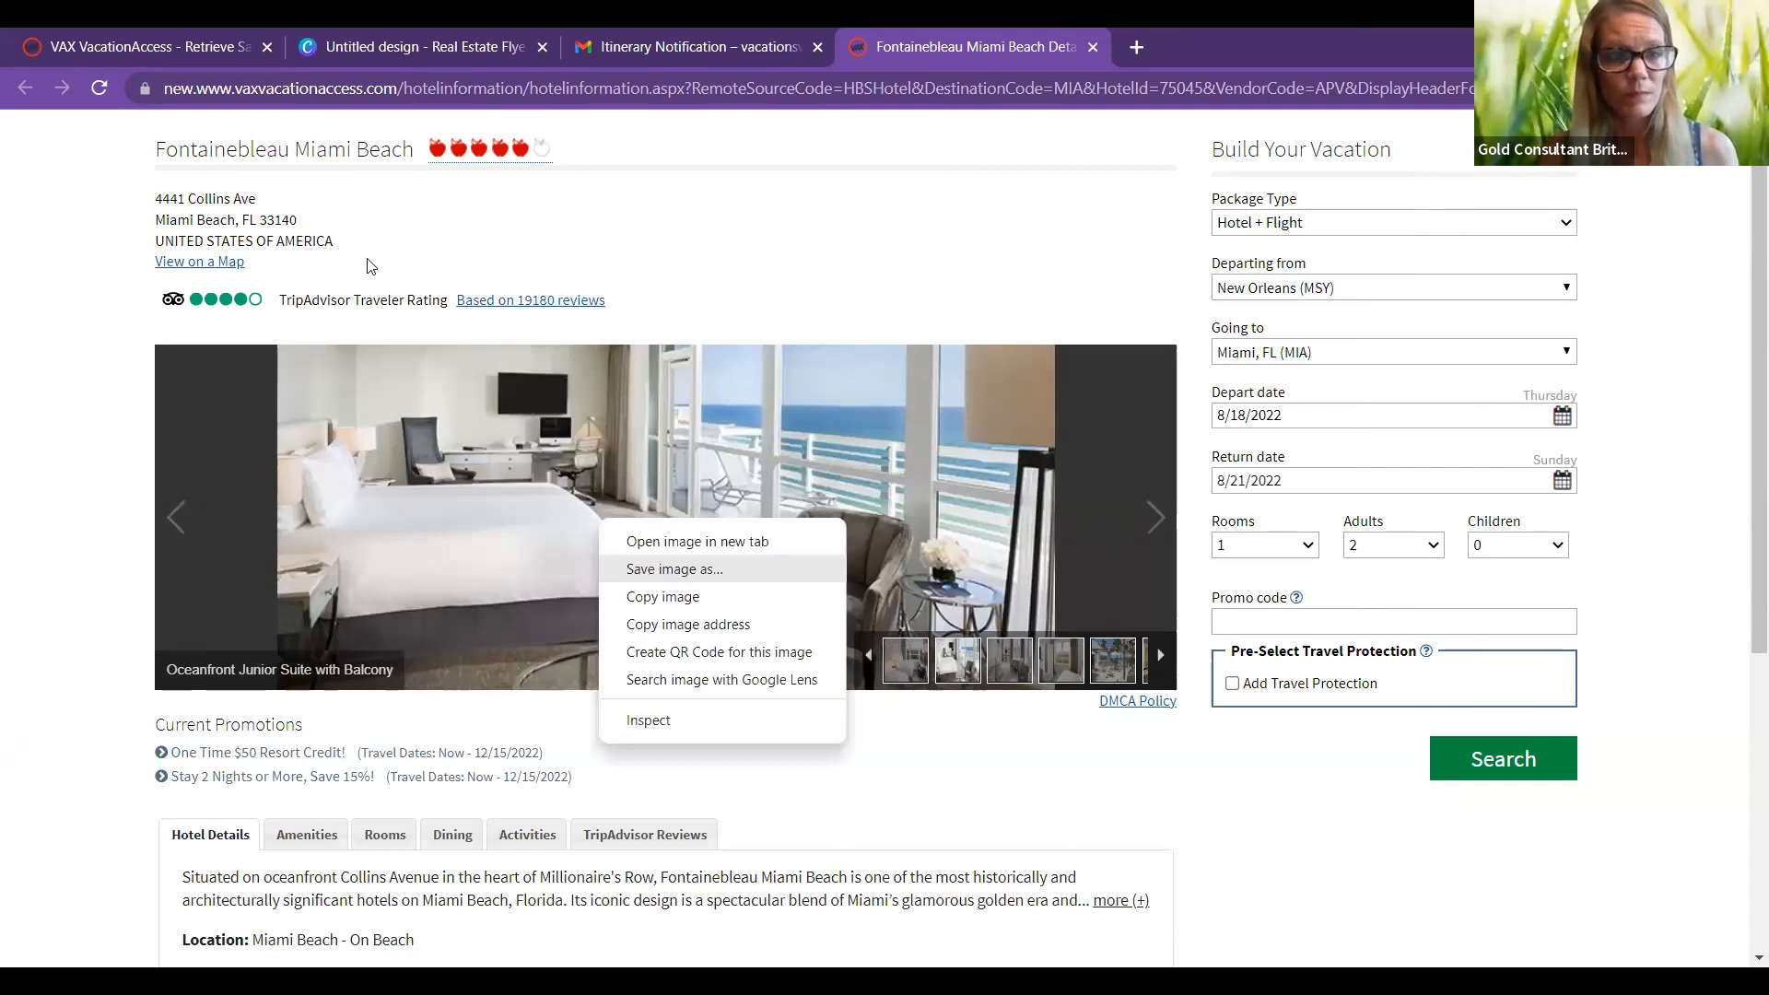
# Step: Save the oceanfront suite photo to Pictures as 'miami riim.jpg' and go back to the Canva flyer
pyautogui.press('Return')
pyautogui.click(363, 284)
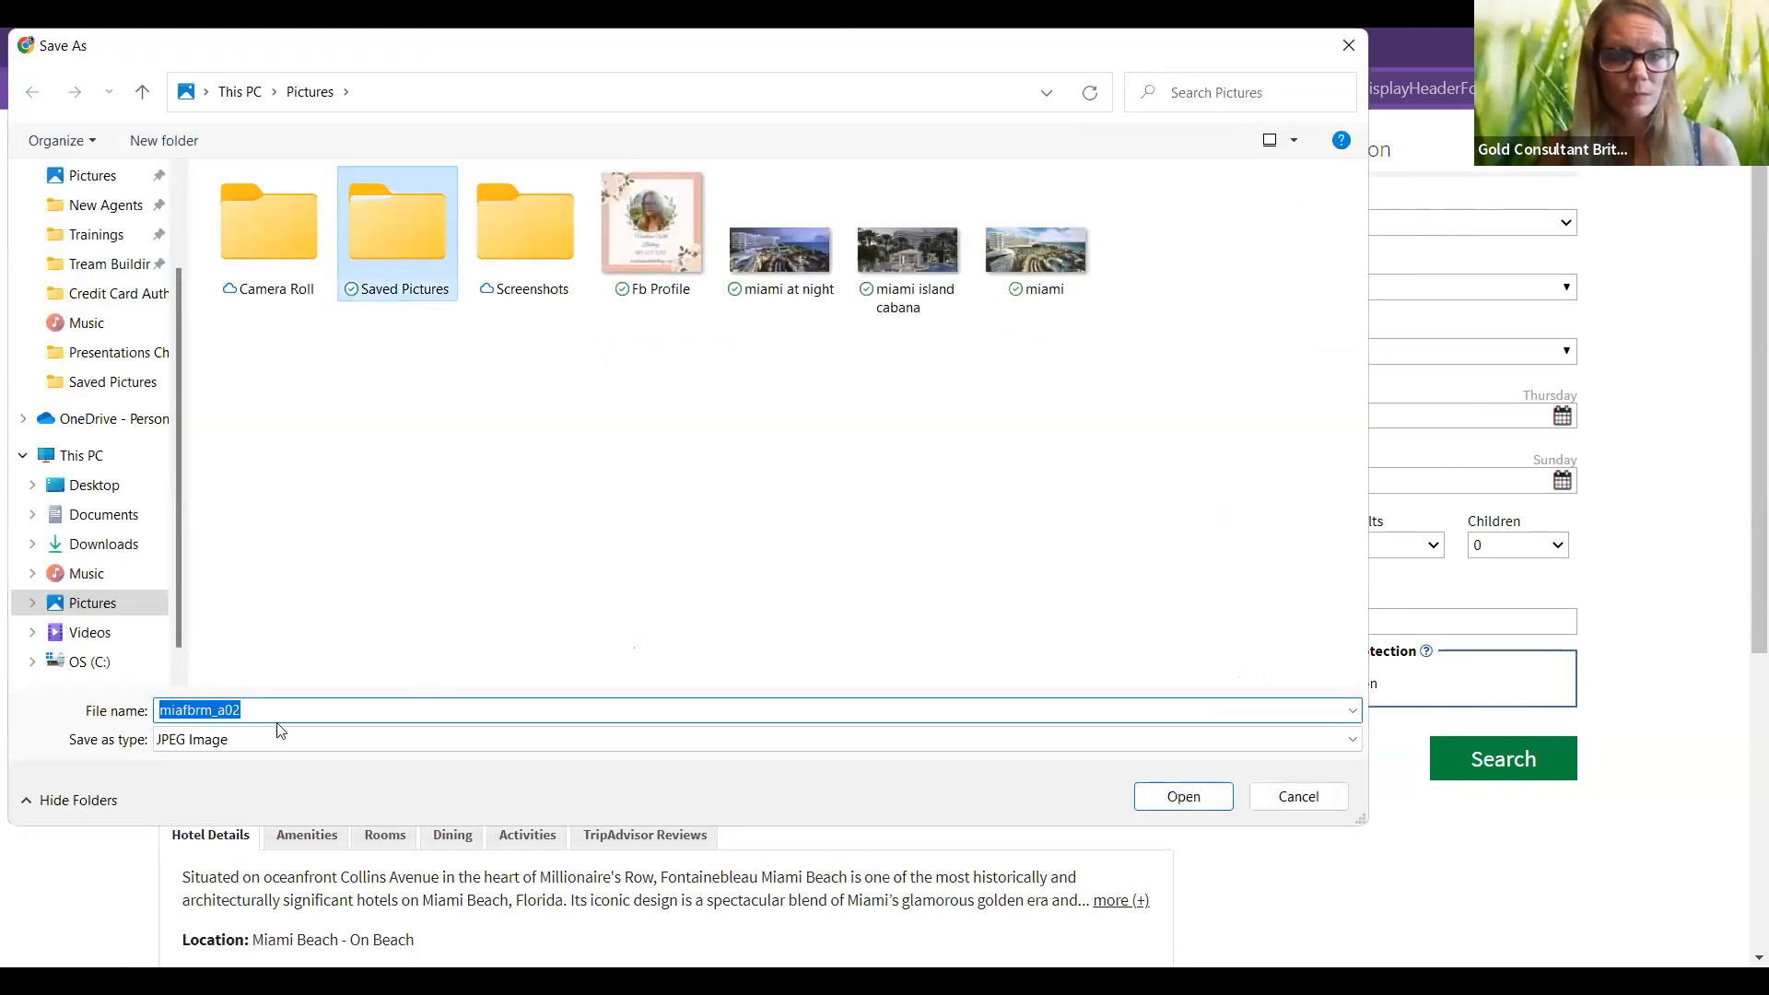
pyautogui.click(257, 706)
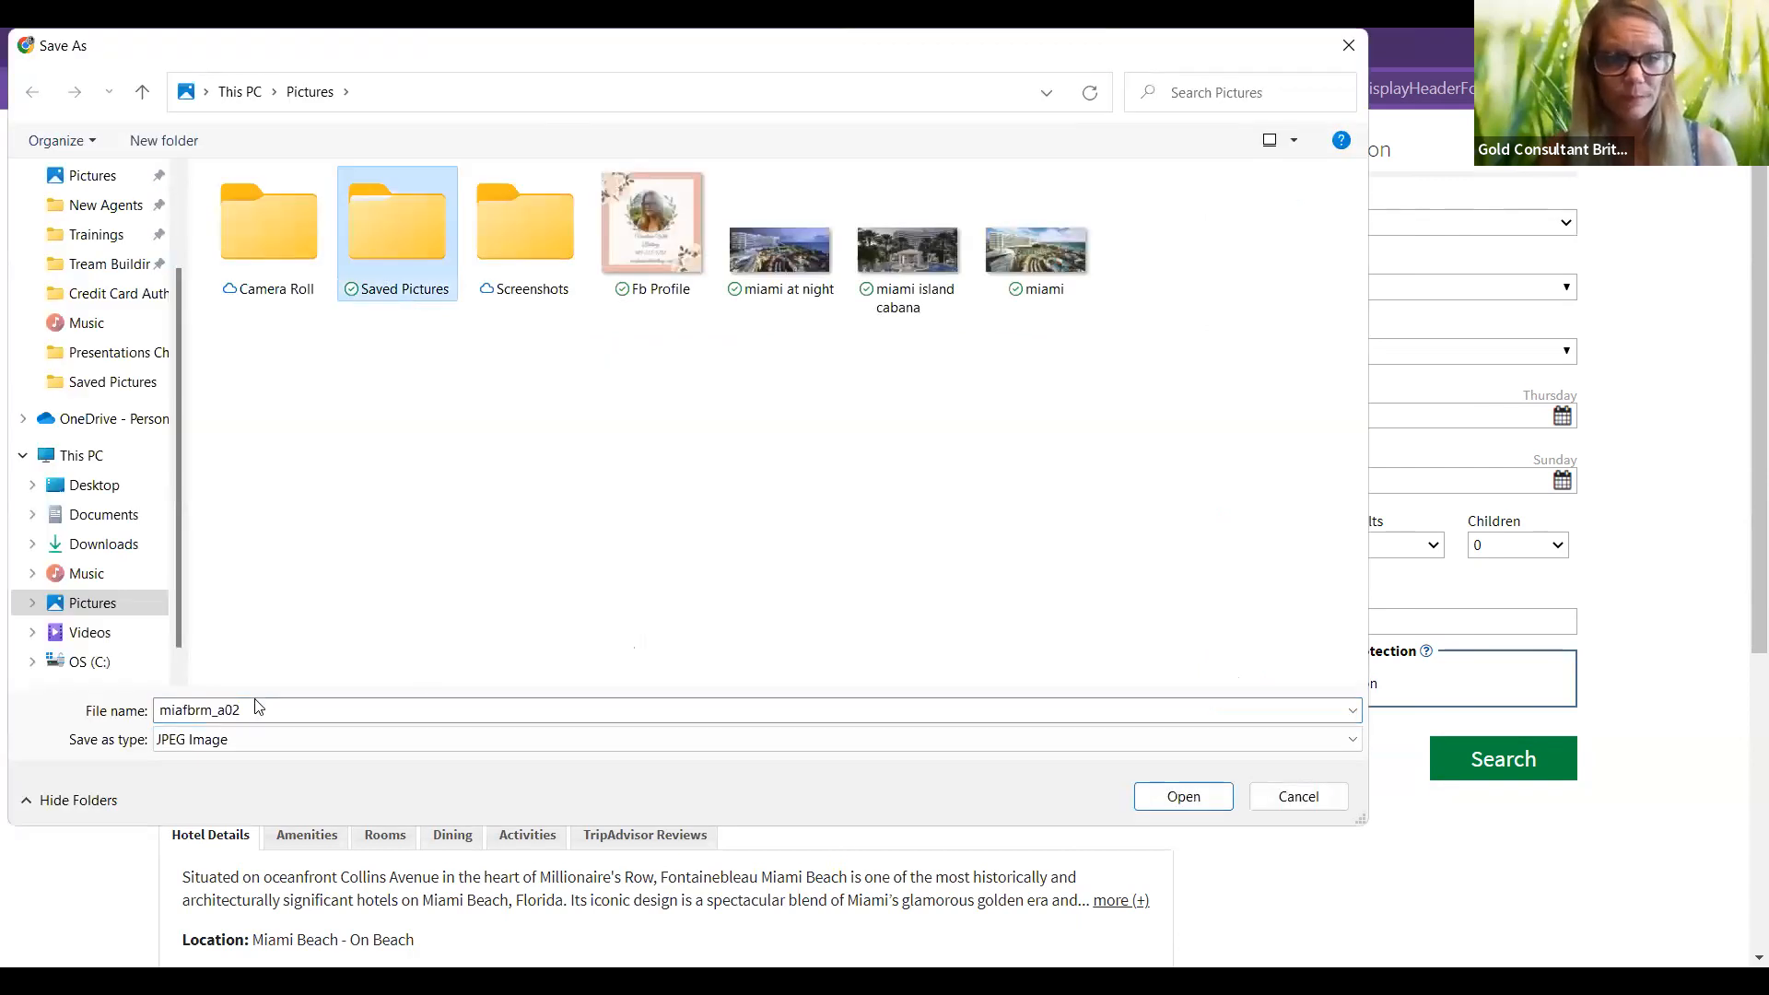
pyautogui.doubleClick(259, 709)
pyautogui.press('BackSpace')
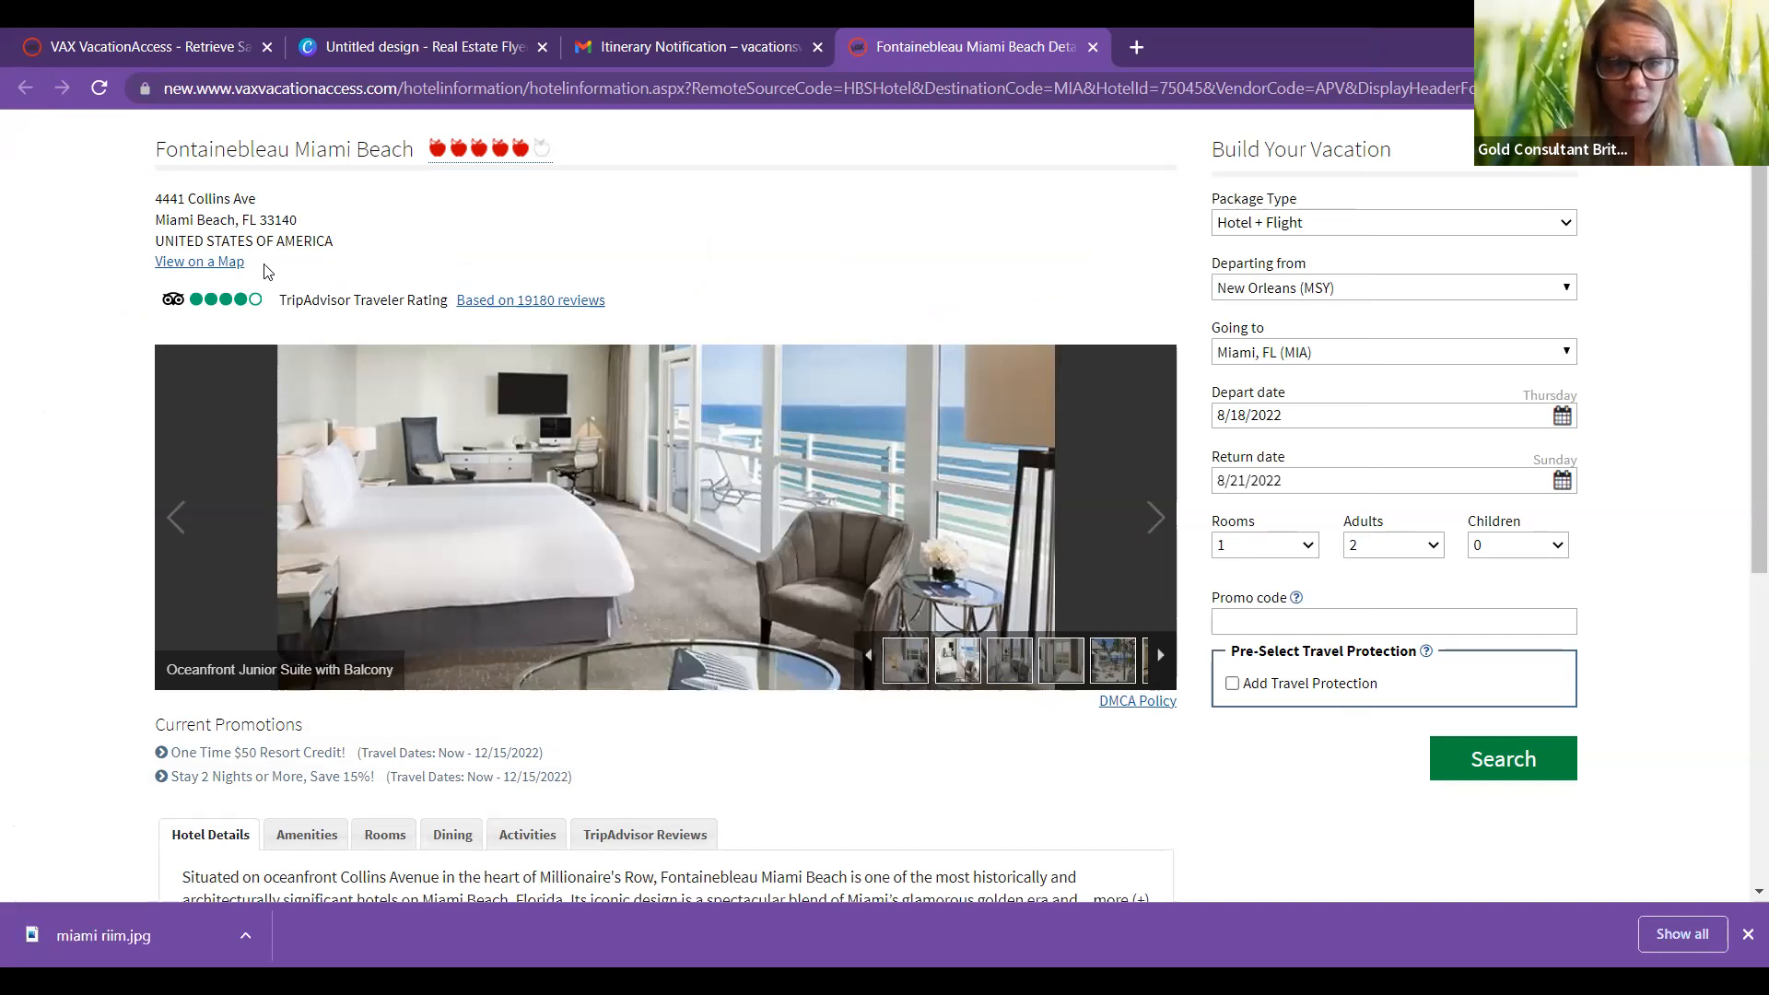
pyautogui.click(424, 46)
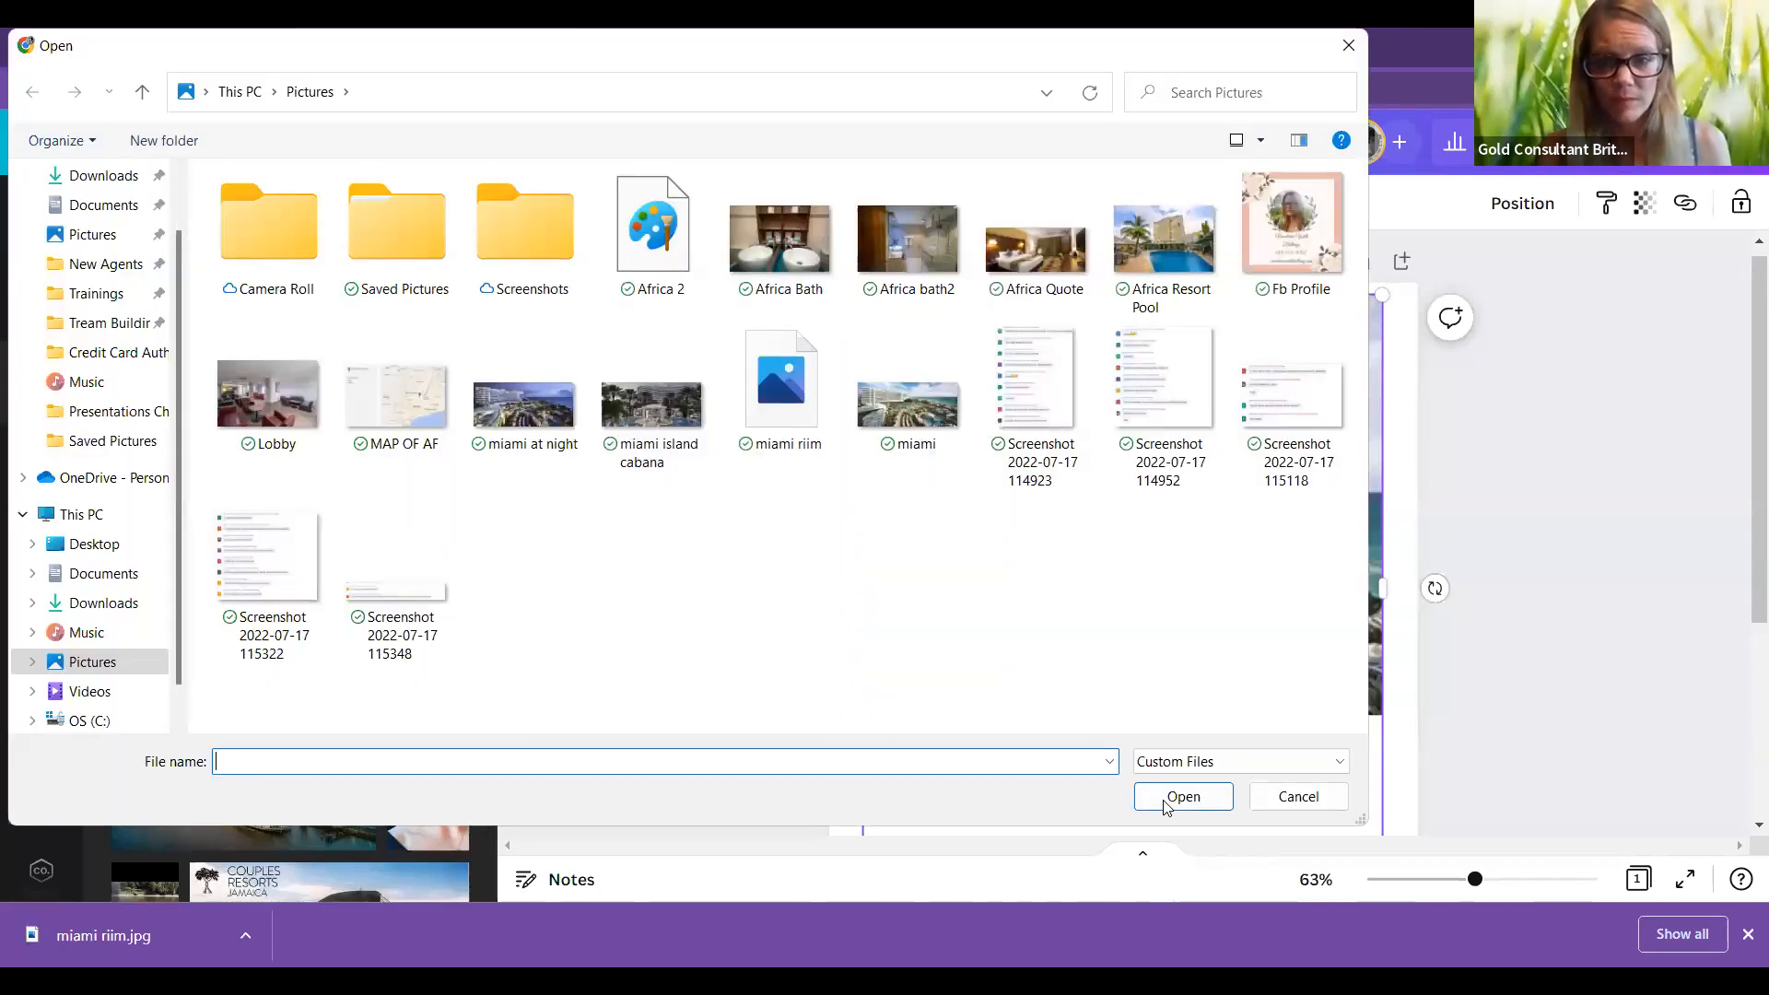
# Step: Select miami riim in Pictures and upload it to Canva
pyautogui.click(780, 397)
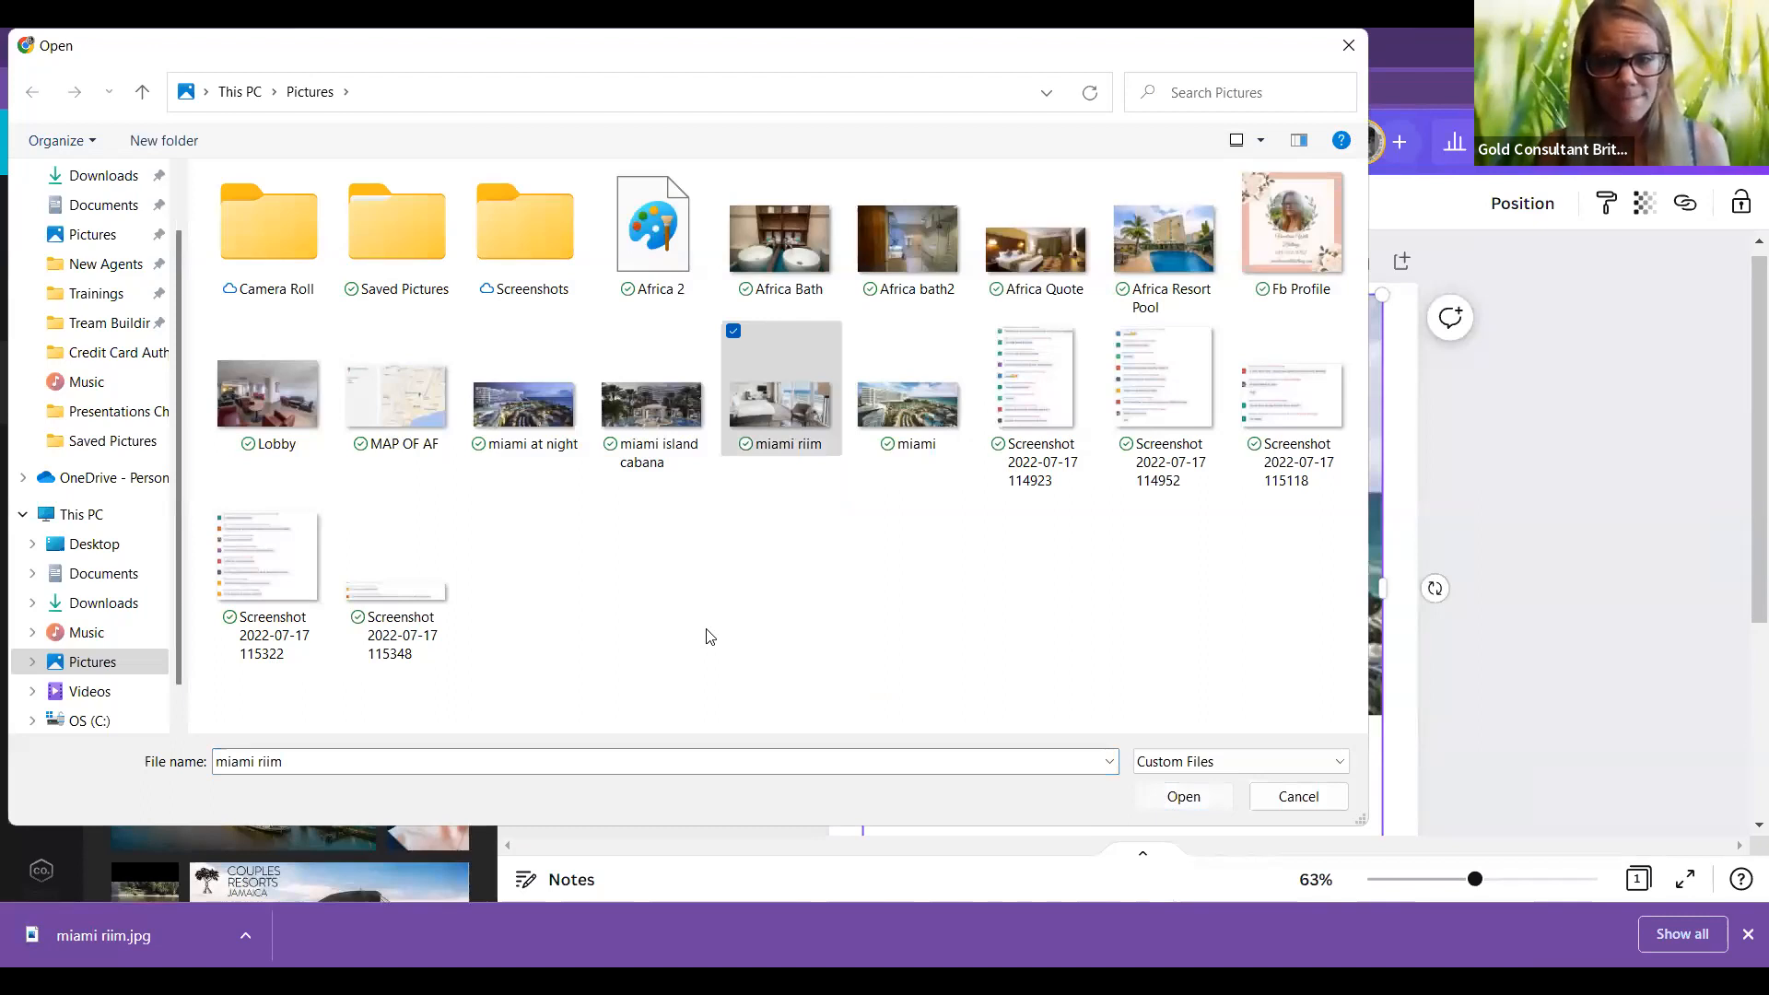
pyautogui.press('Return')
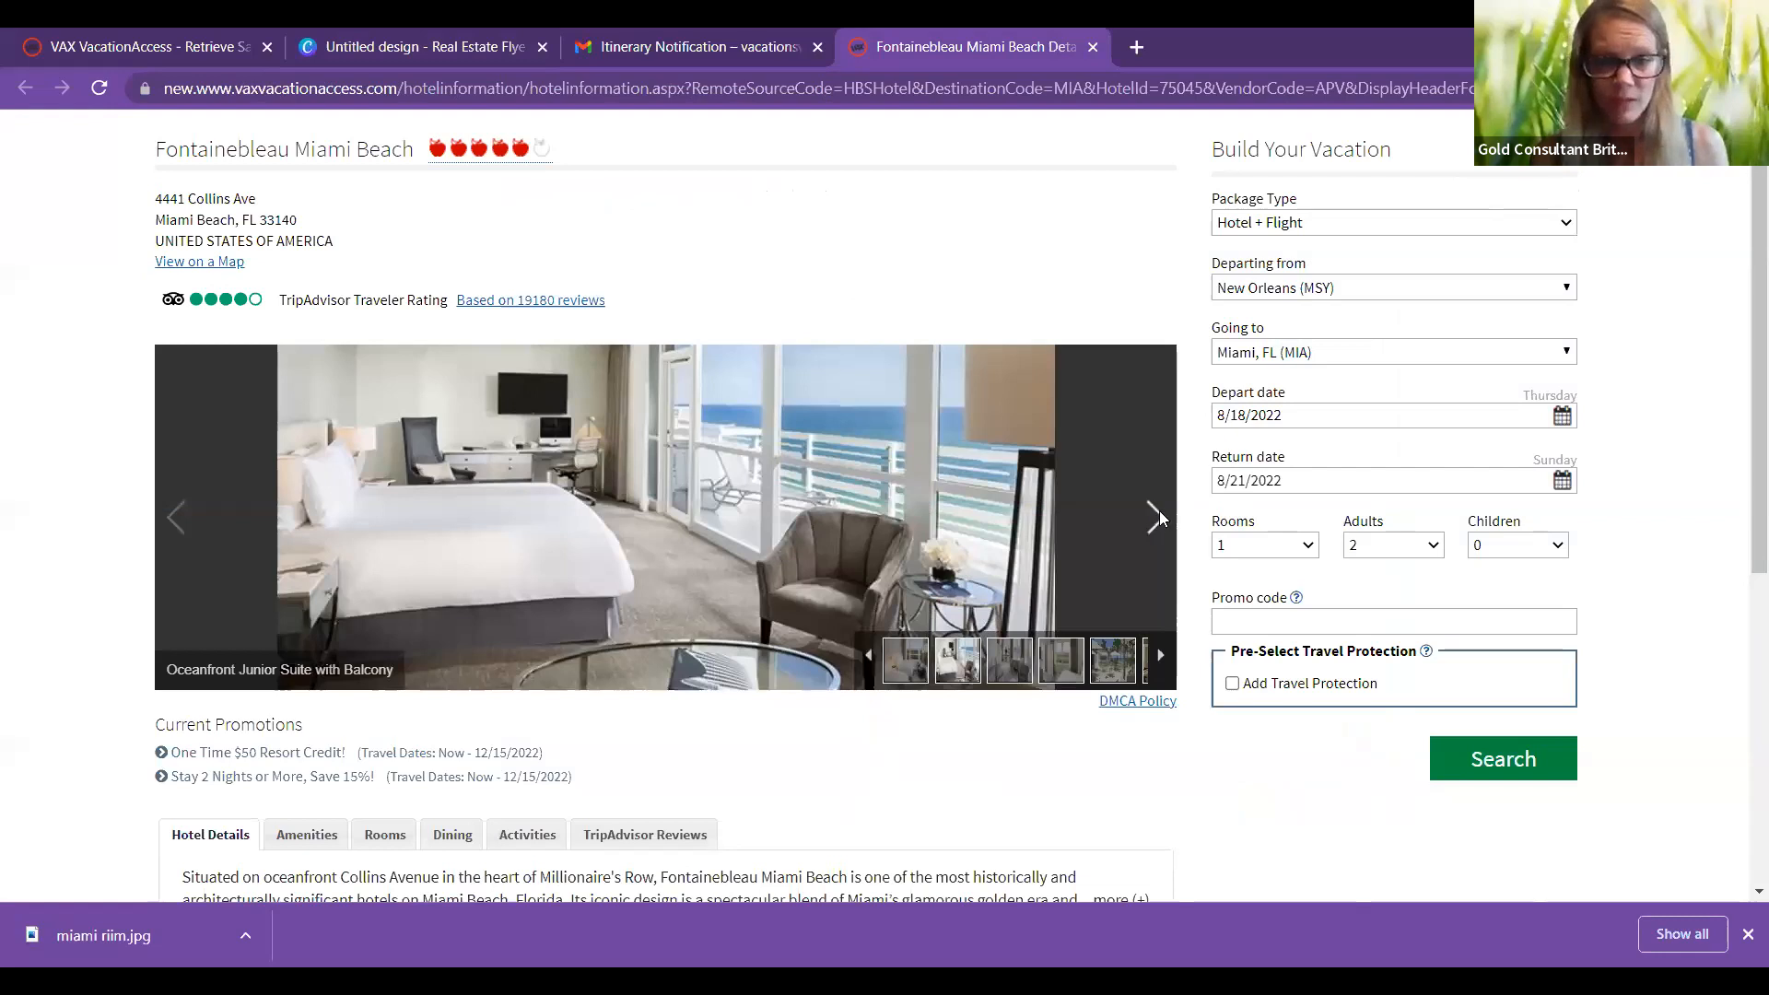
# Step: Find the Hakkasan Restaurant photo in the gallery and save it as 'resturant'
pyautogui.click(192, 526)
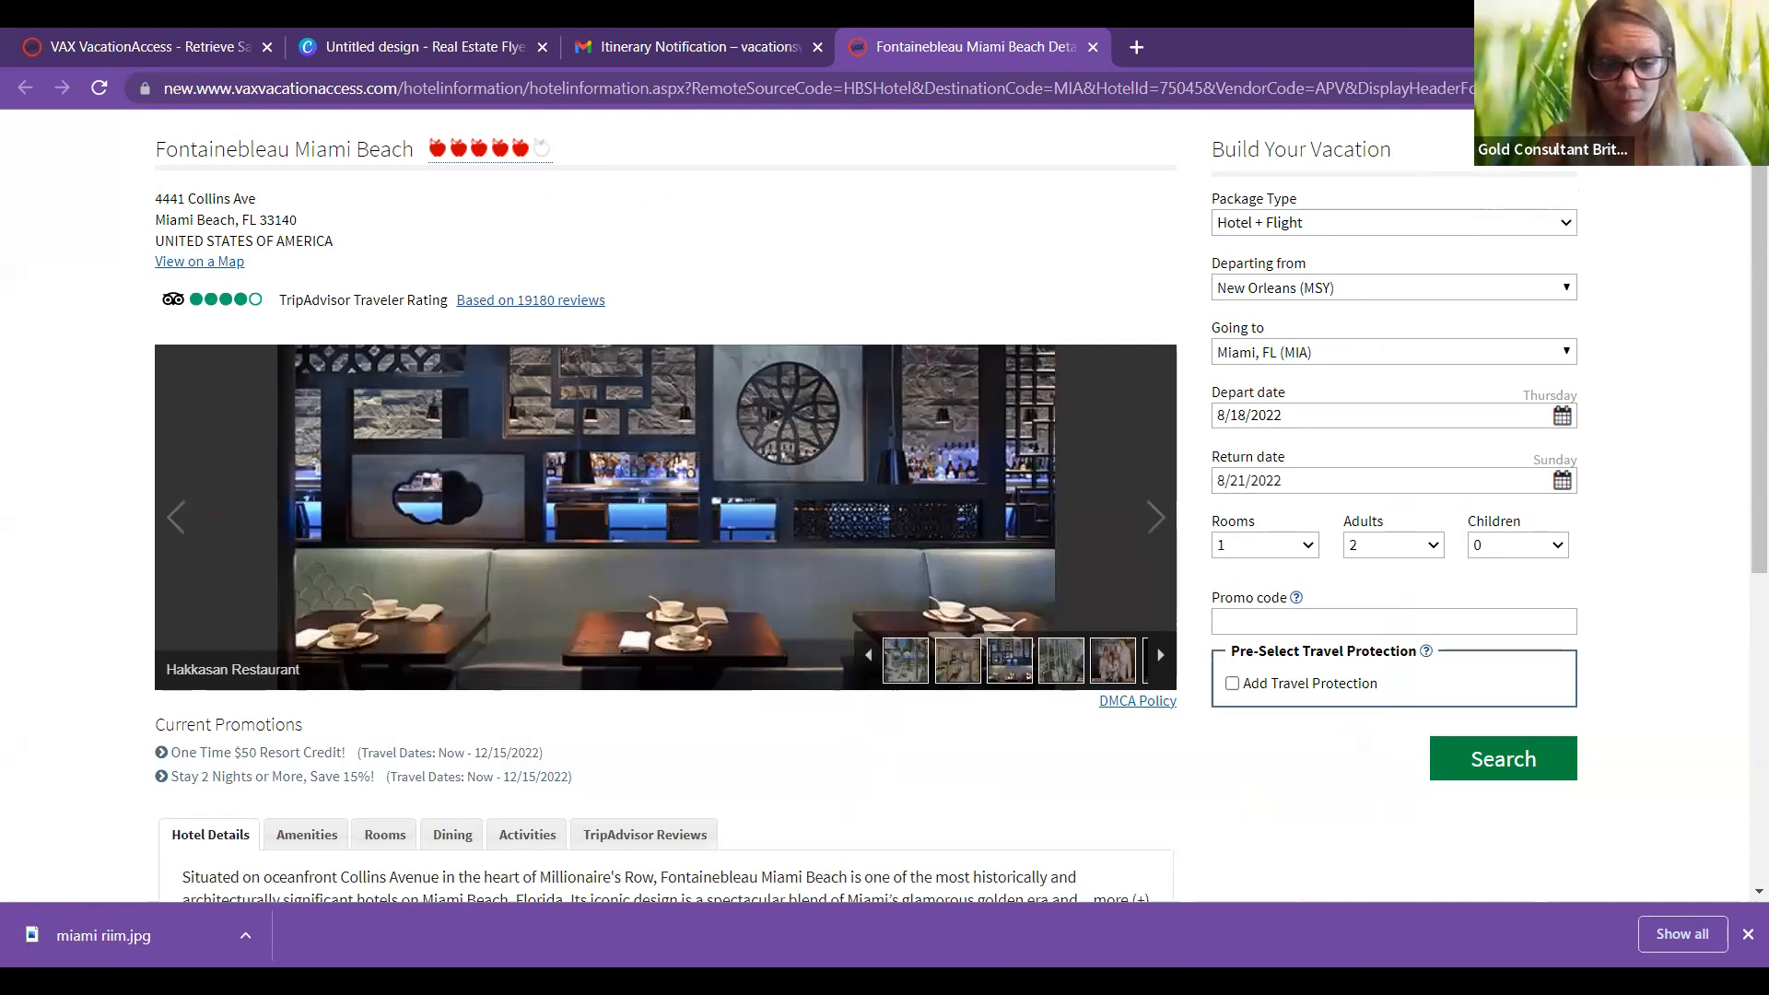
pyautogui.write('resturant')
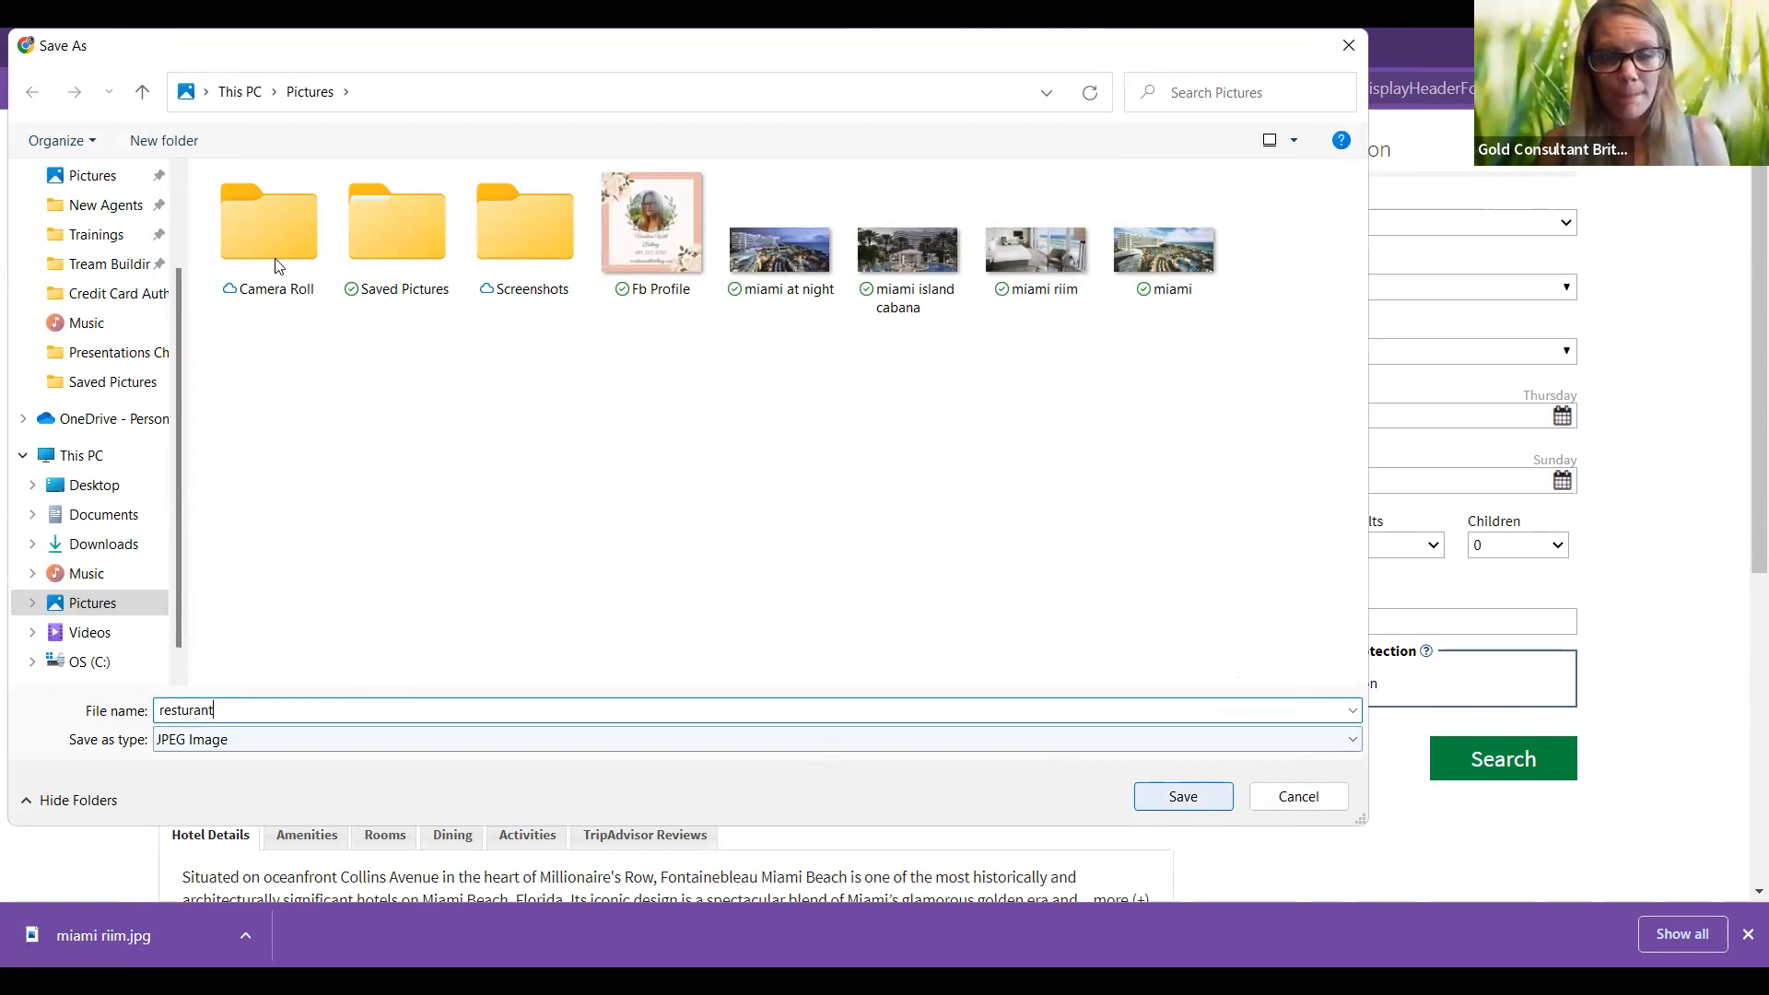
pyautogui.press('Return')
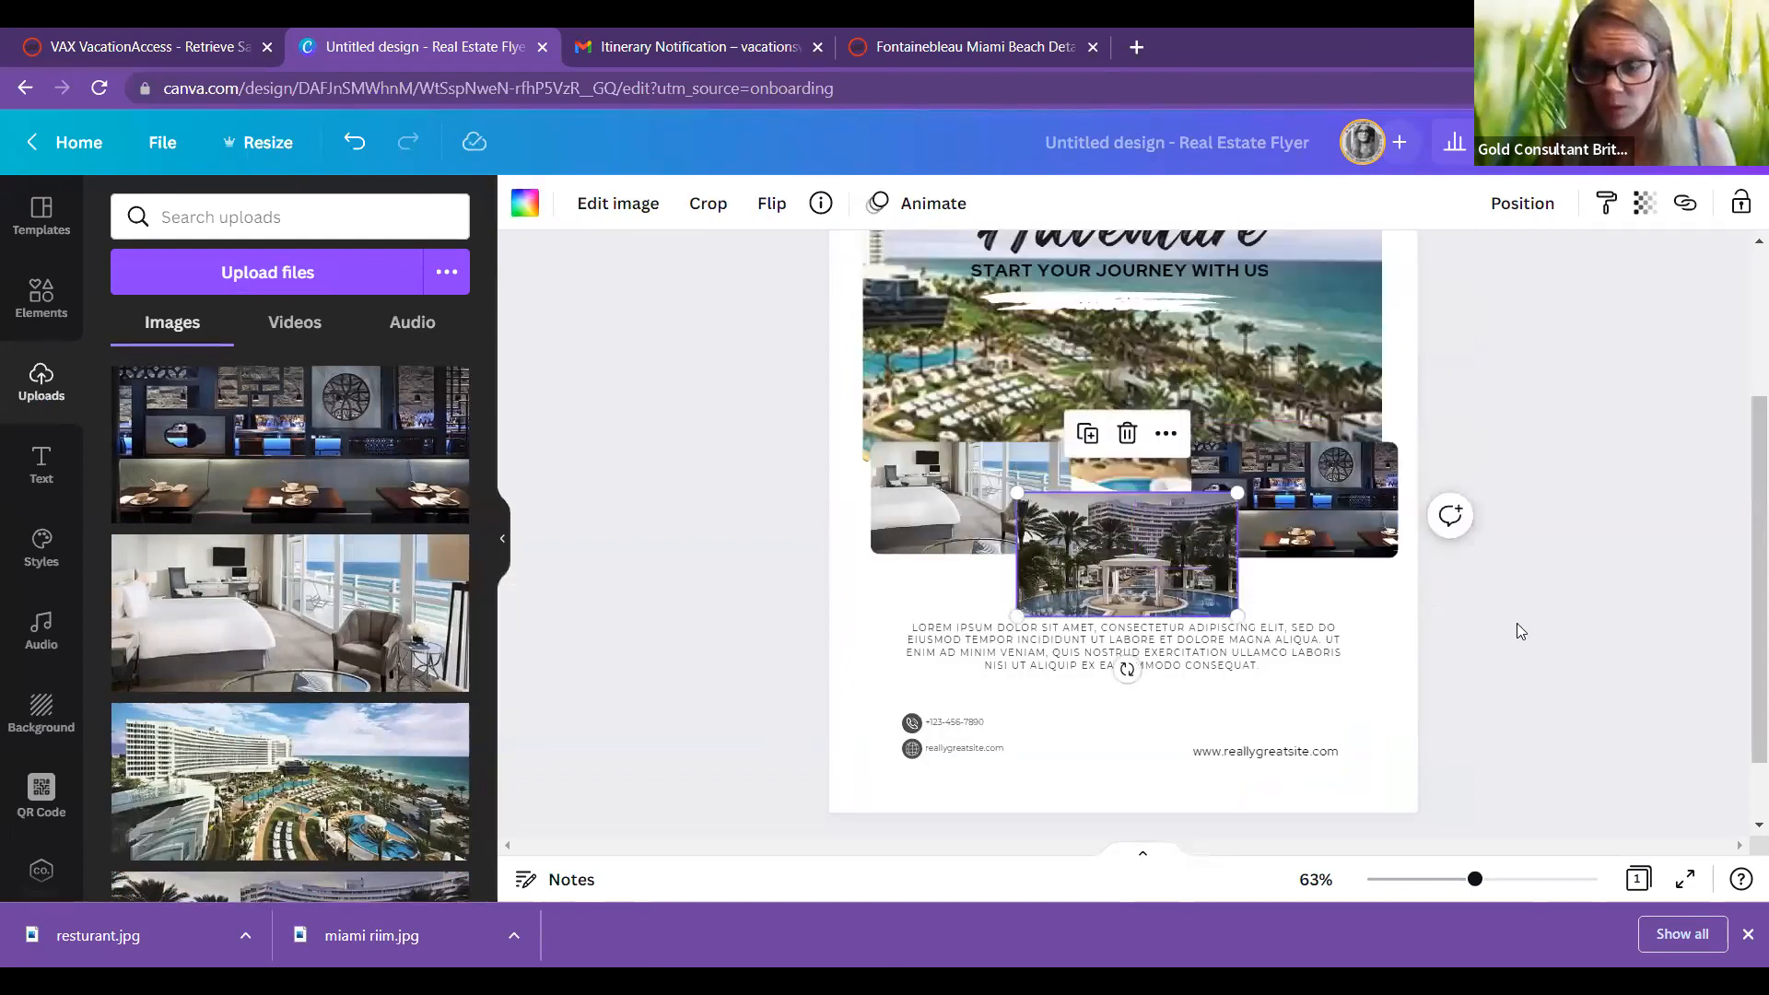
# Step: Delete the website text and its globe icon from the flyer's bottom
pyautogui.doubleClick(912, 751)
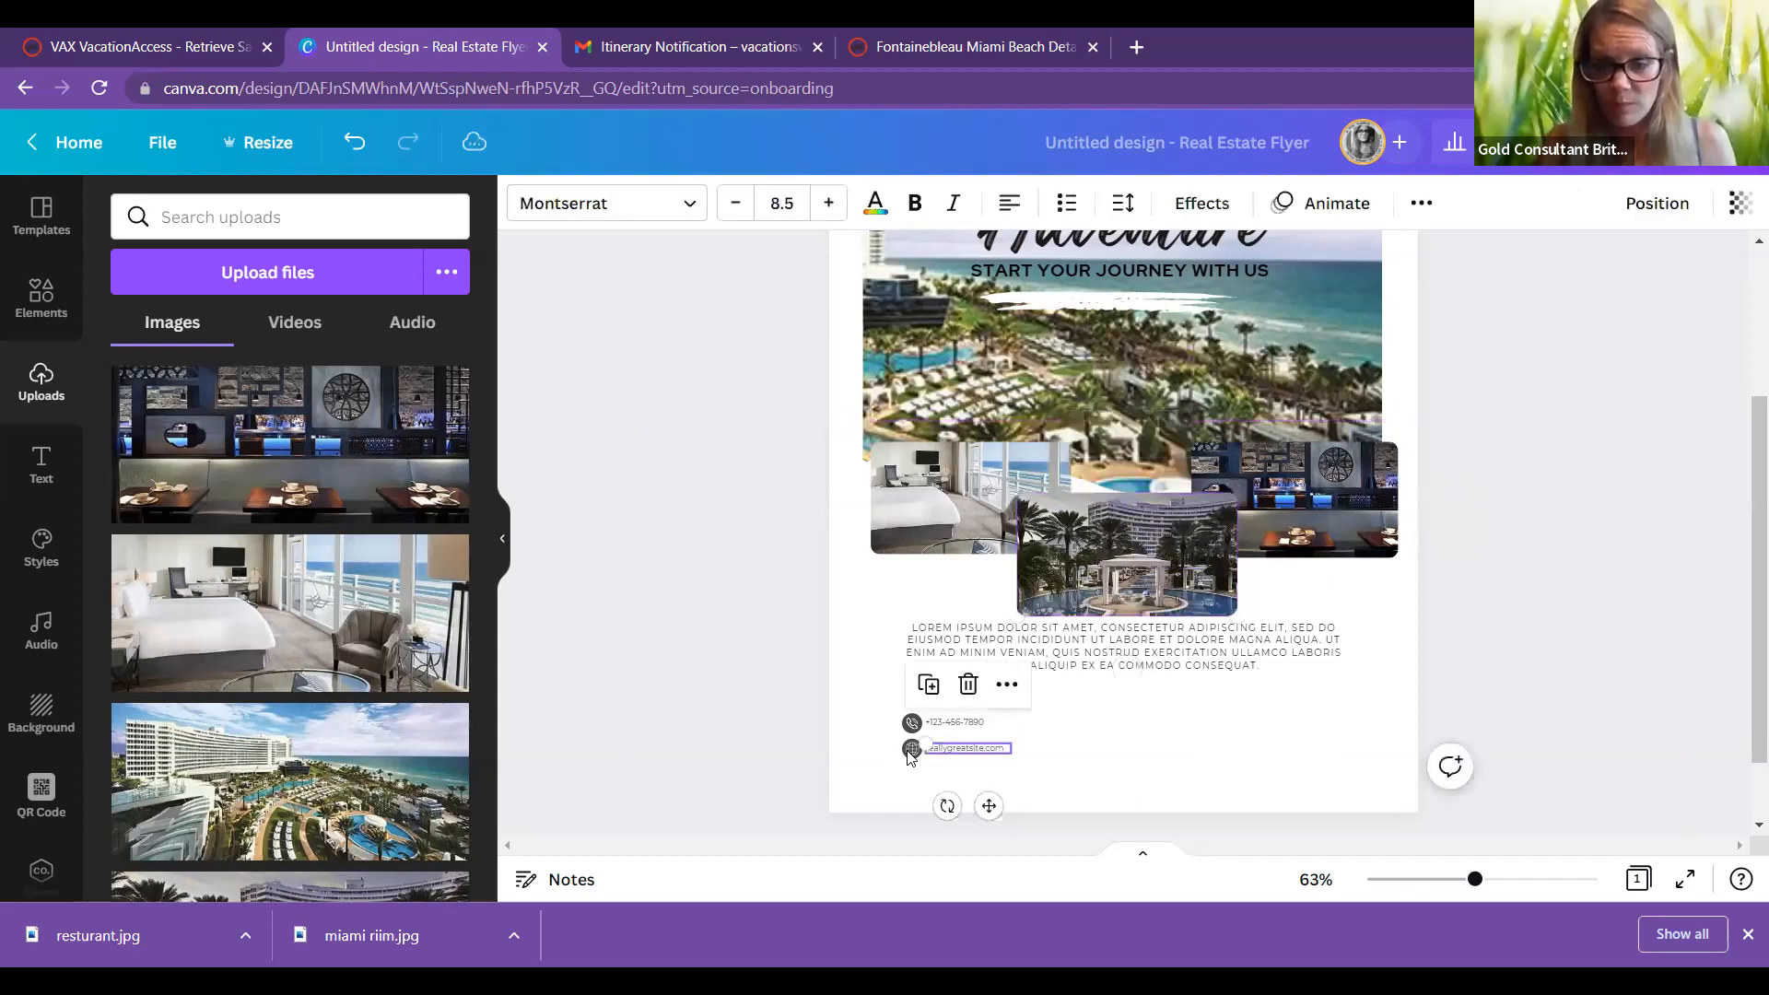
pyautogui.press('BackSpace')
pyautogui.click(911, 749)
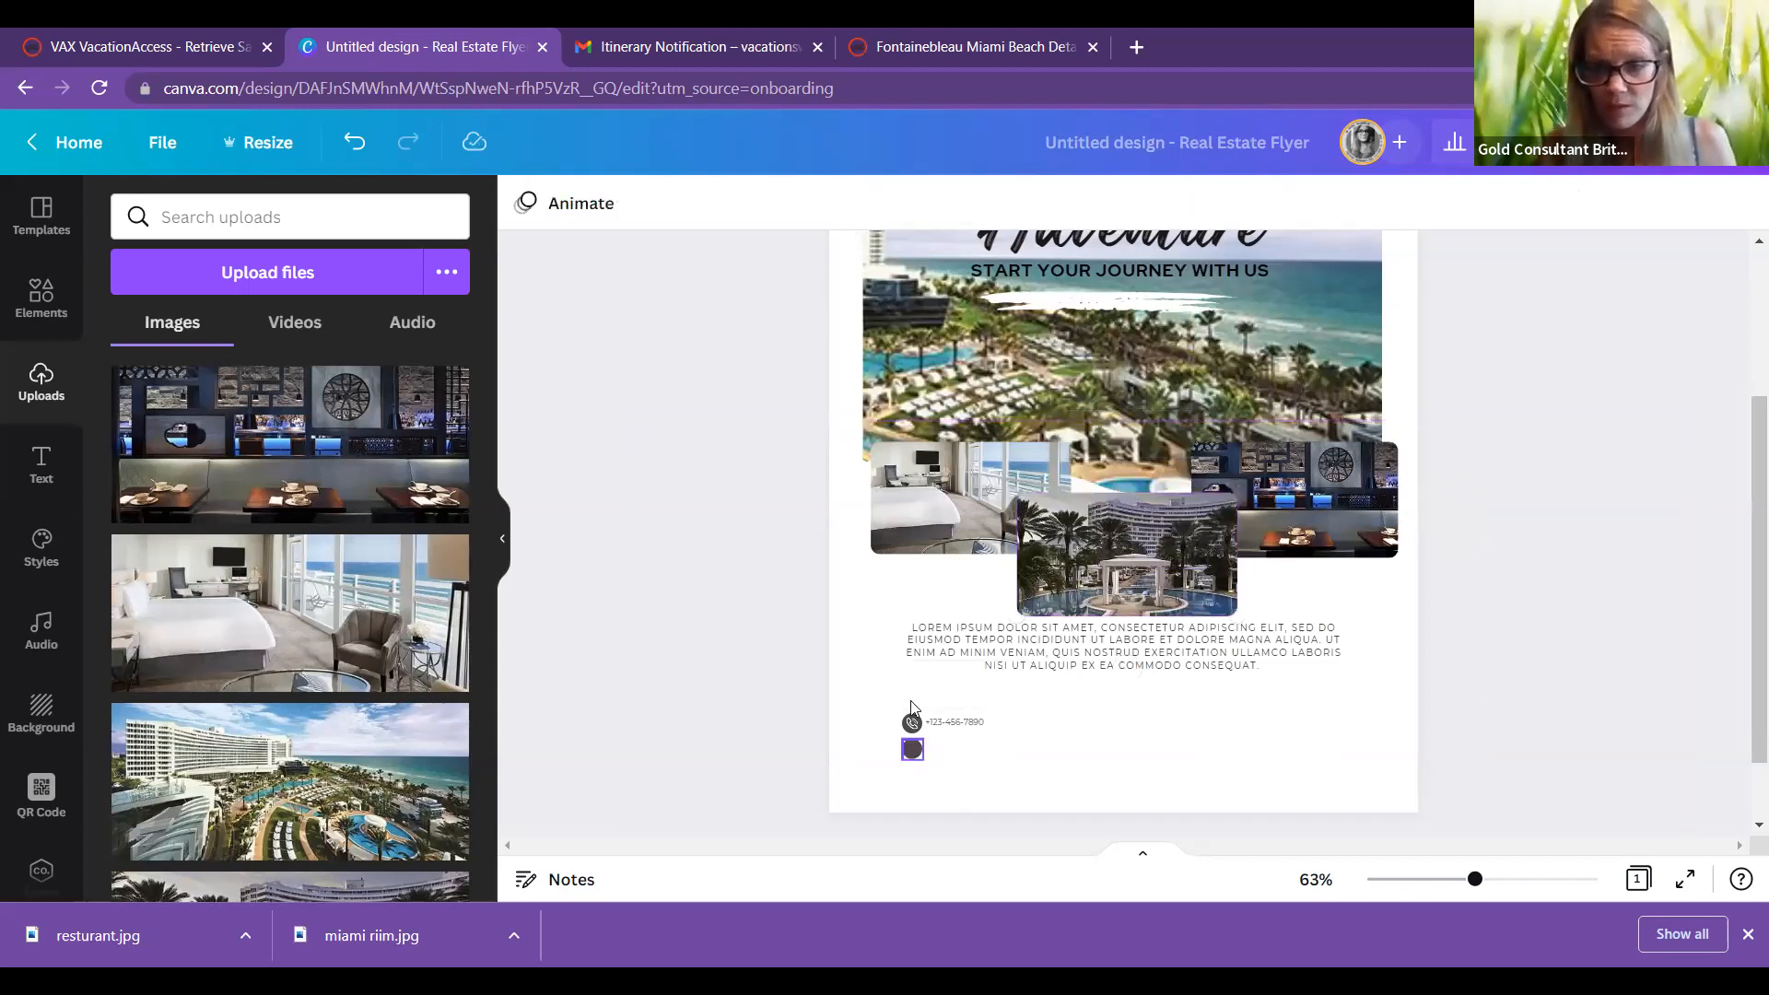
pyautogui.click(912, 682)
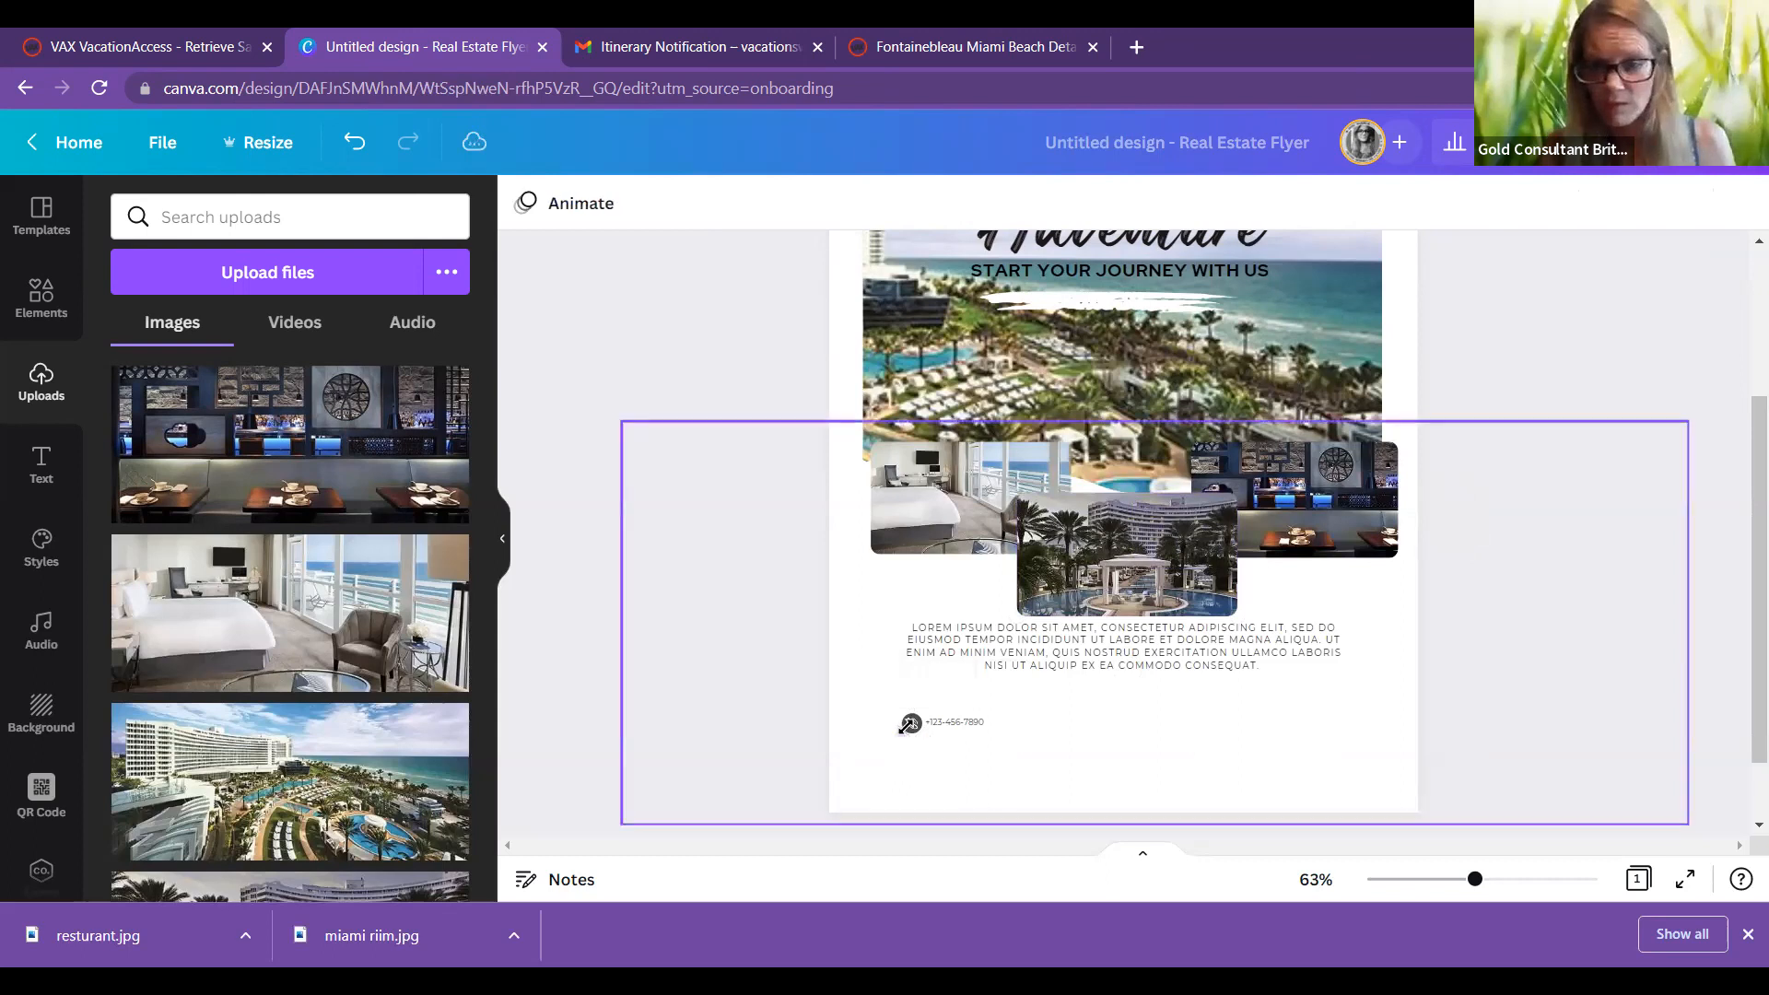
# Step: Delete the phone icon, its dark circle and the phone number text
pyautogui.click(910, 724)
pyautogui.click(912, 657)
pyautogui.click(910, 723)
pyautogui.click(913, 656)
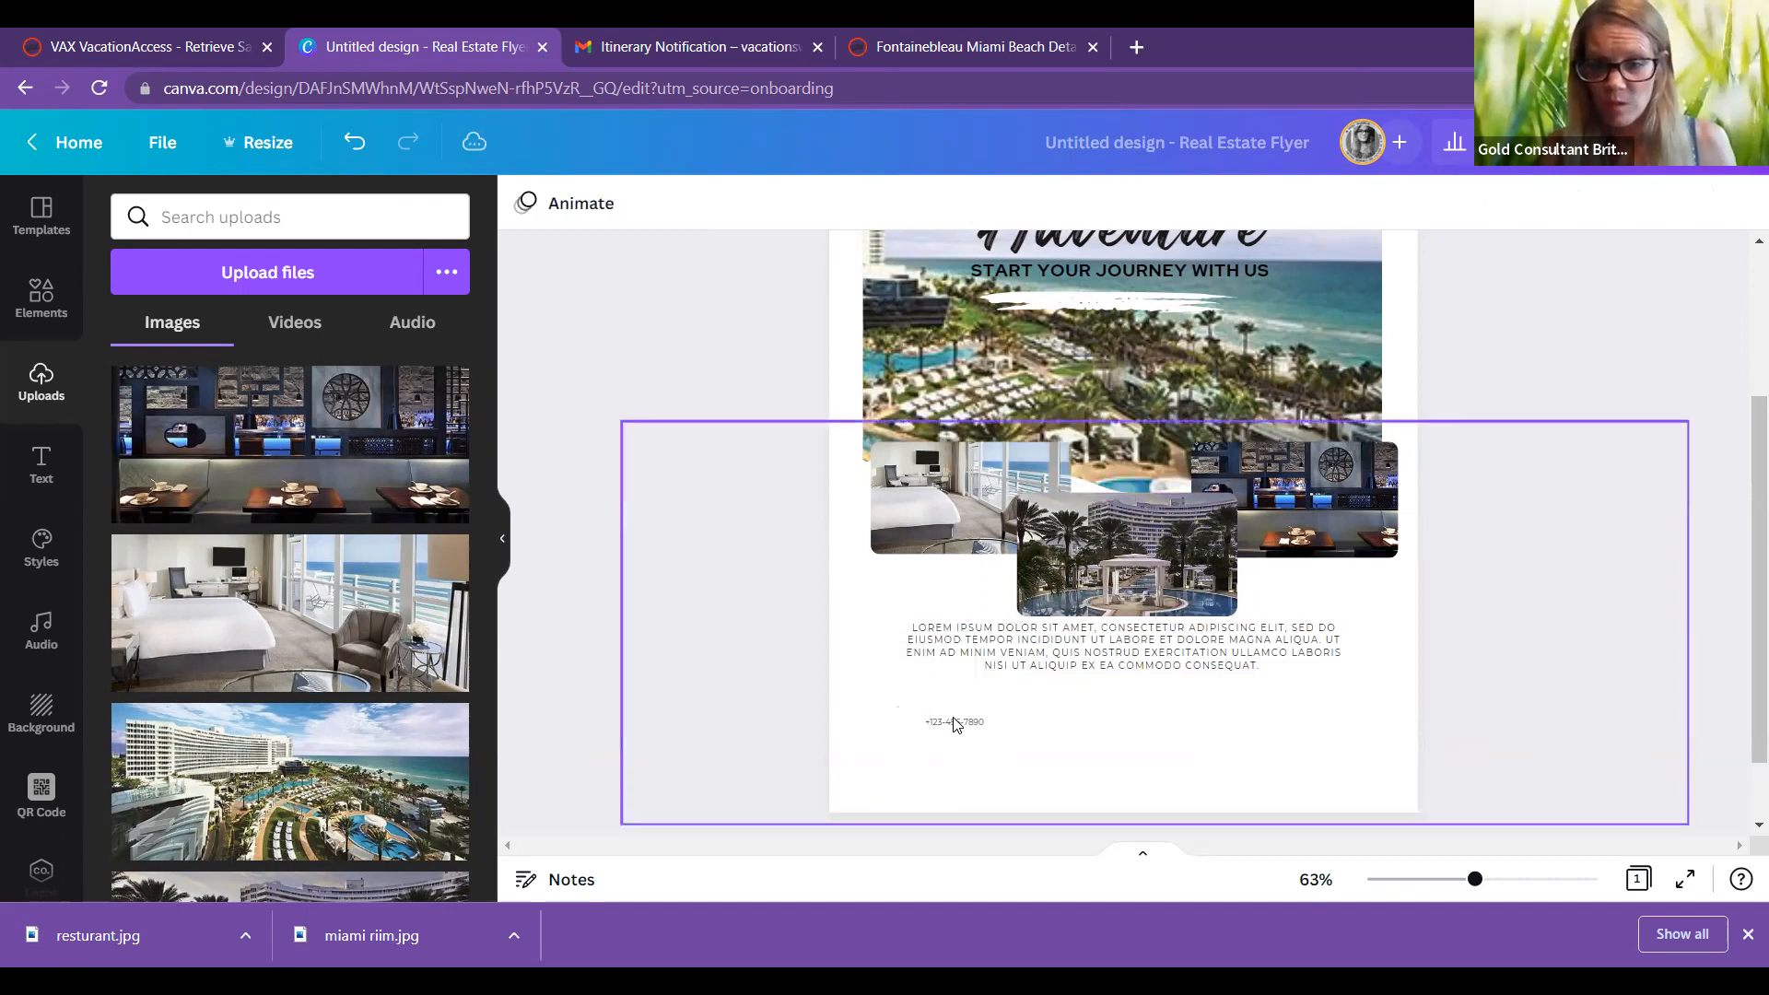
pyautogui.click(967, 626)
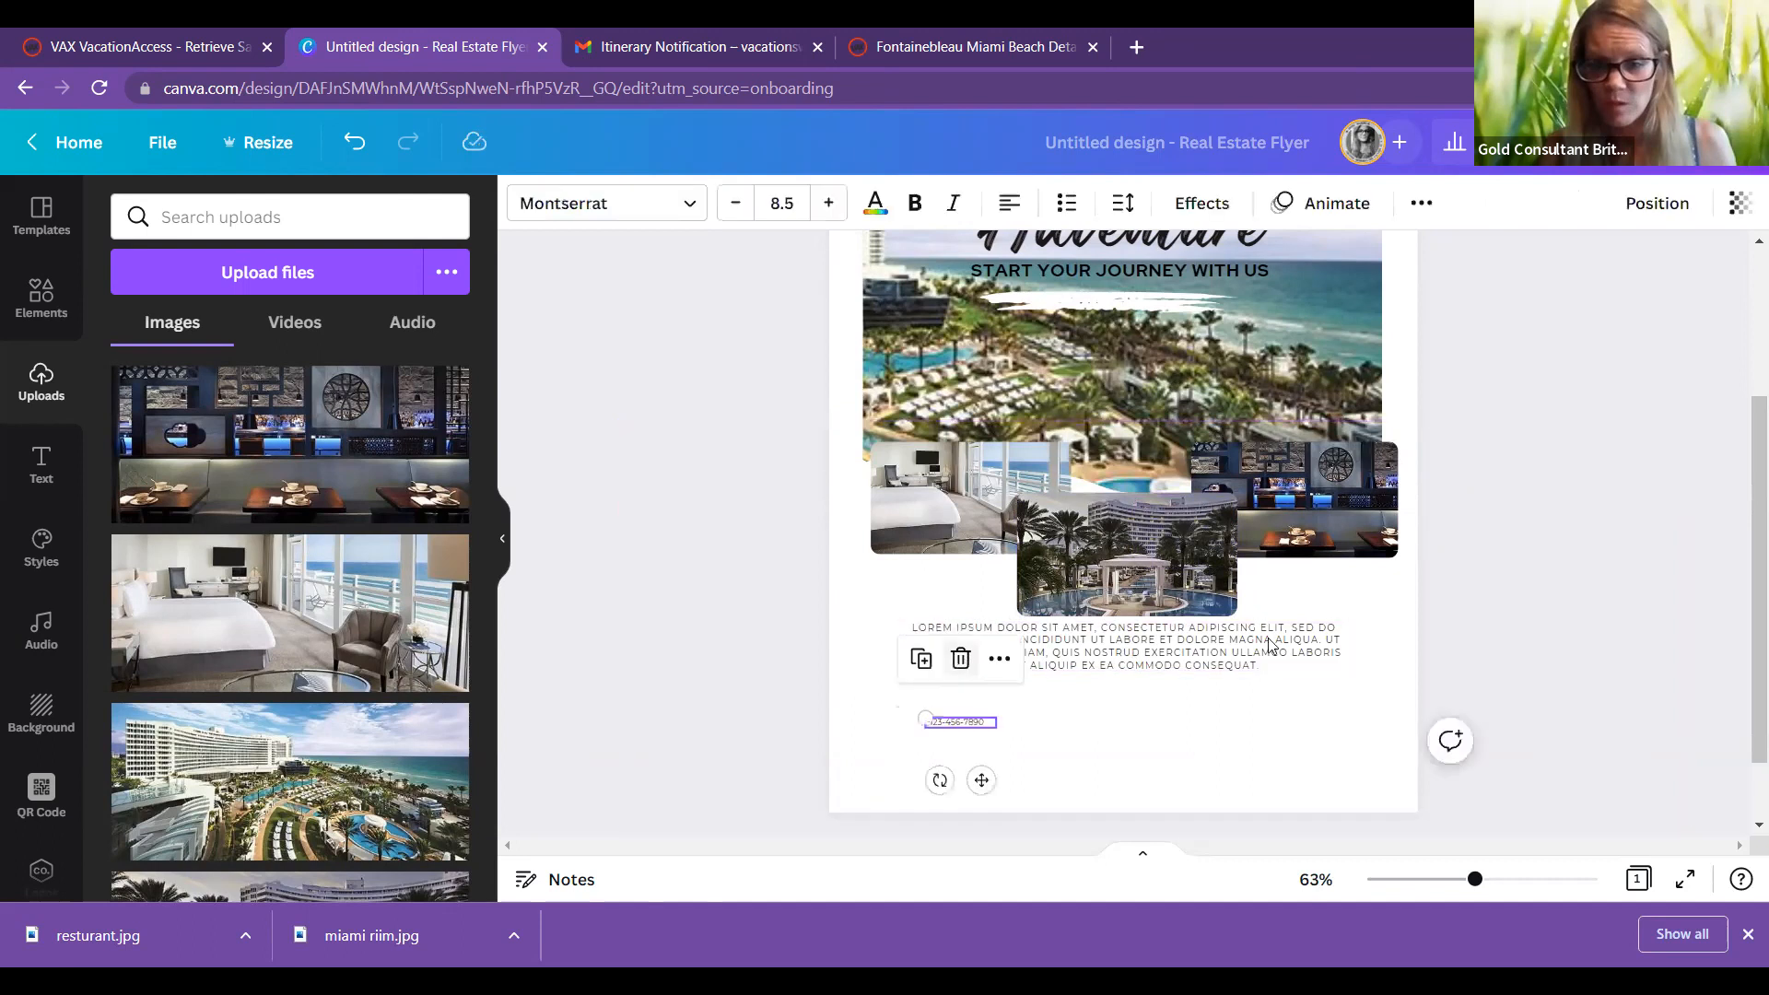
pyautogui.click(1460, 637)
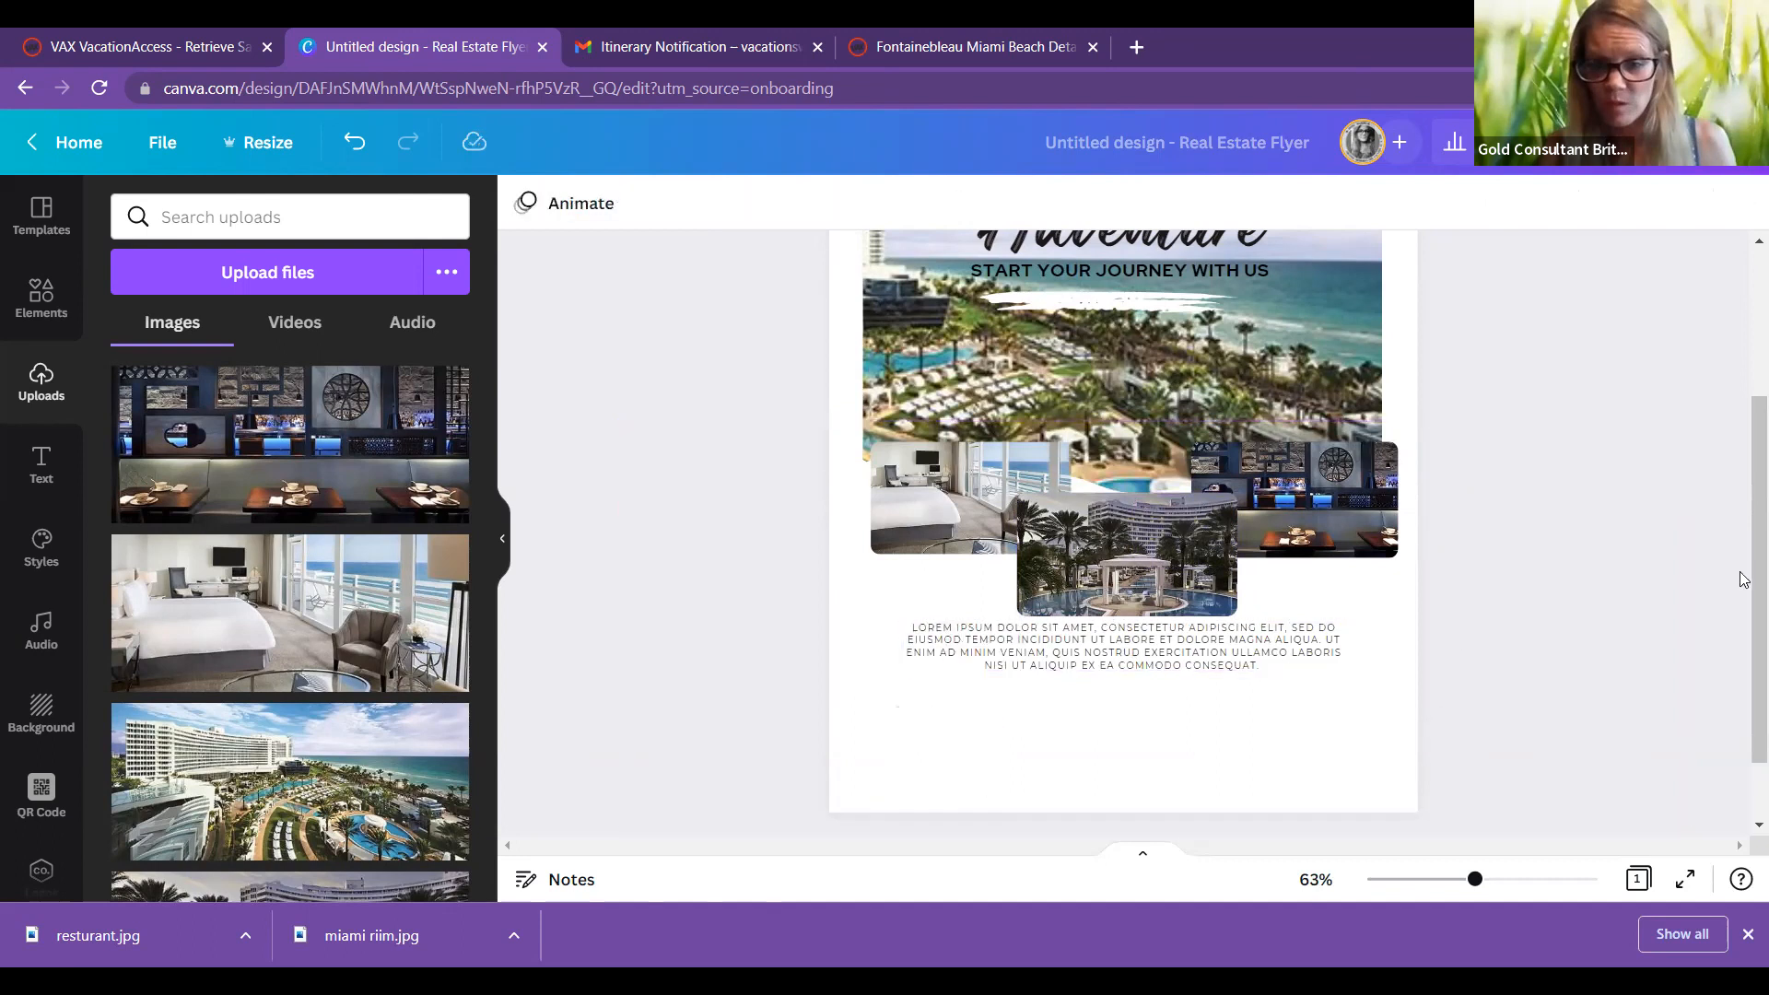
pyautogui.scroll(2, 1745, 479)
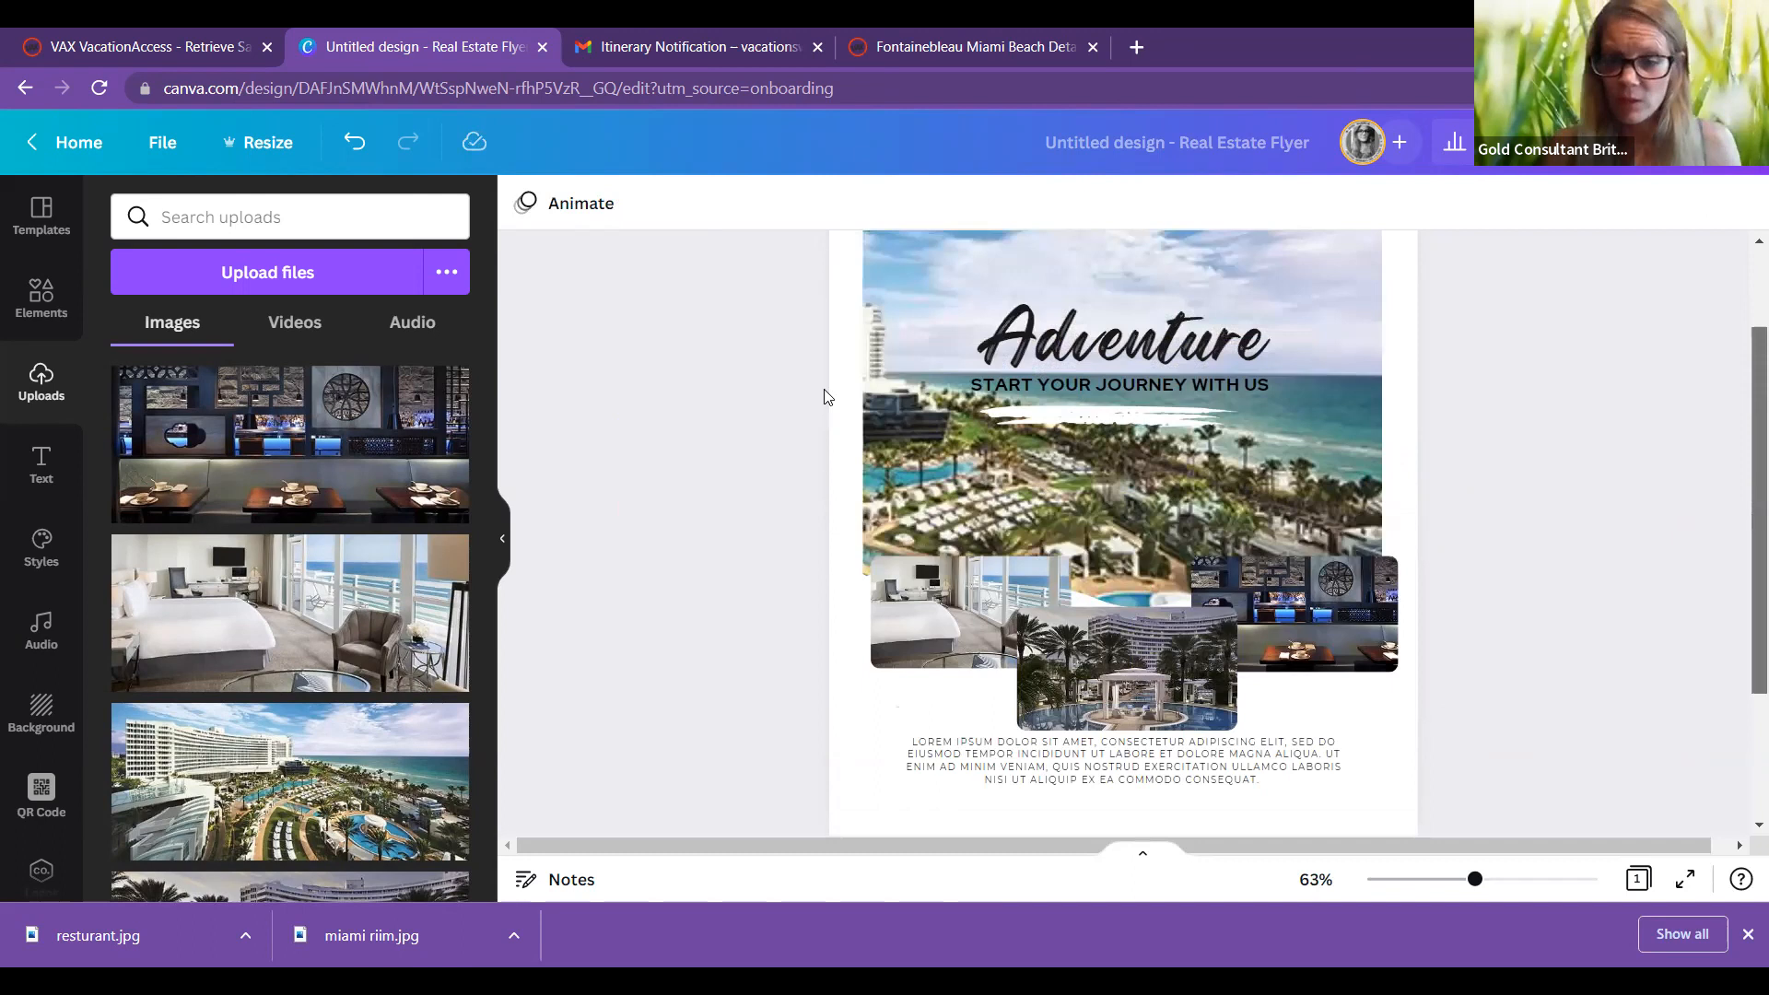
pyautogui.scroll(1, 825, 397)
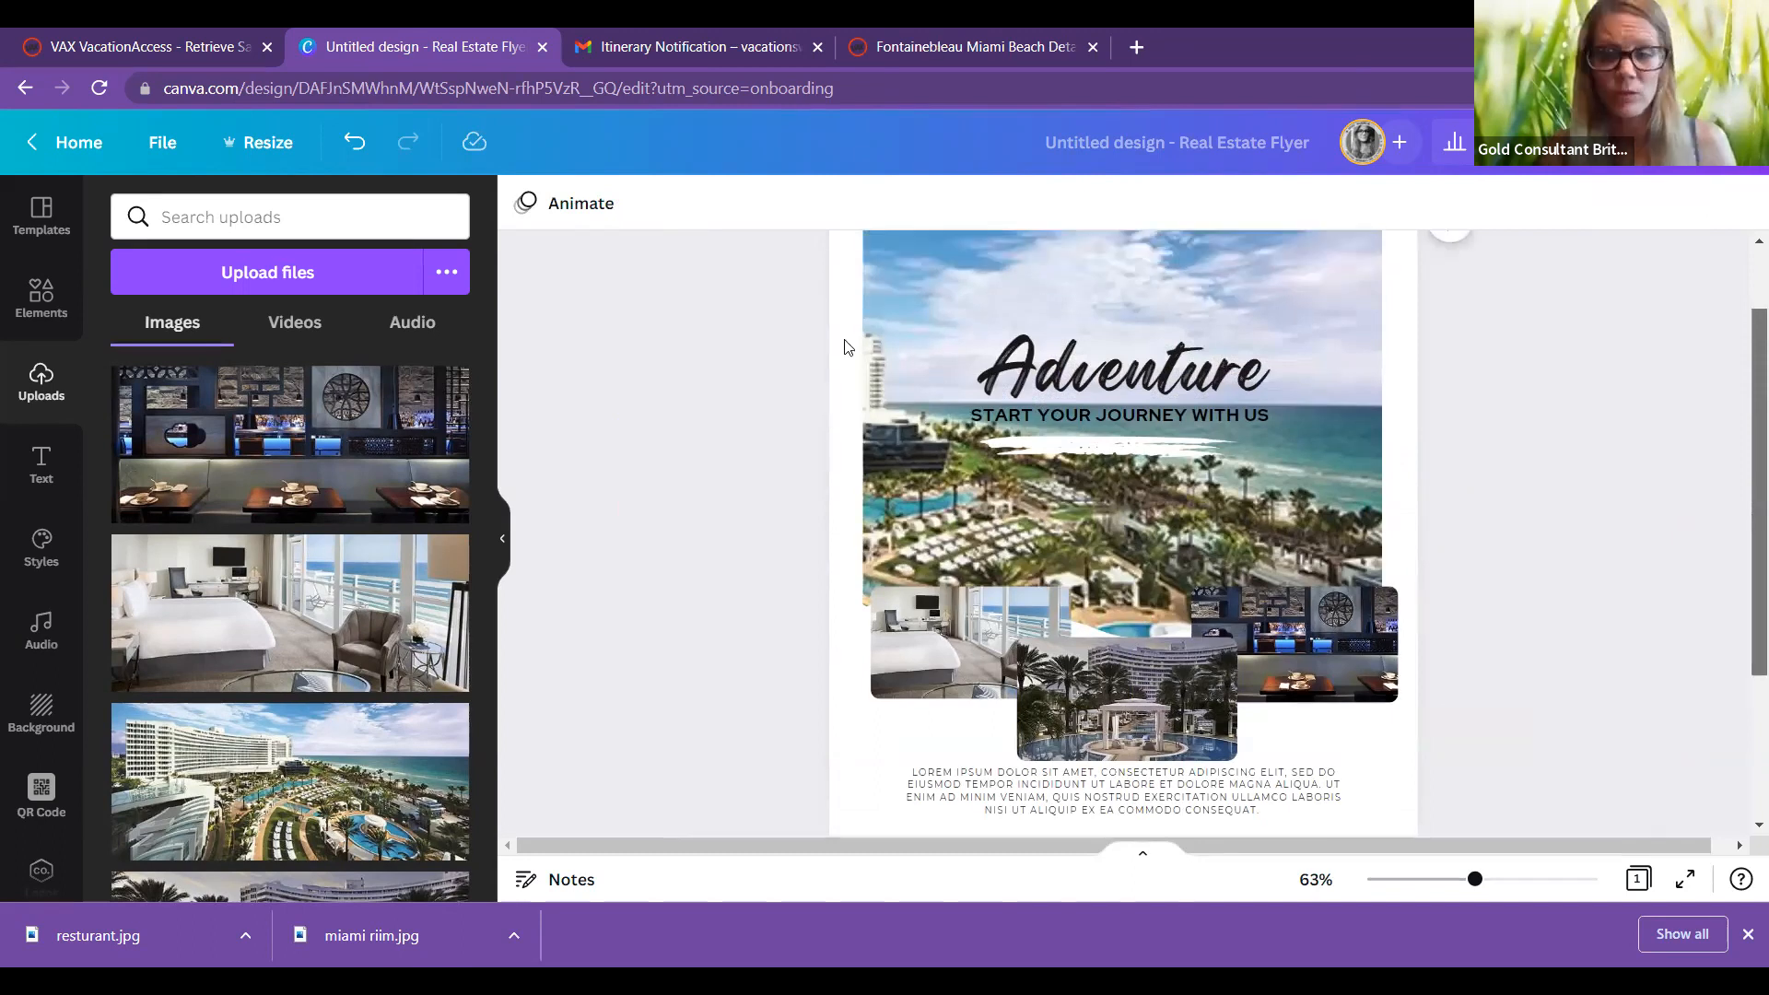
pyautogui.scroll(2, 1080, 507)
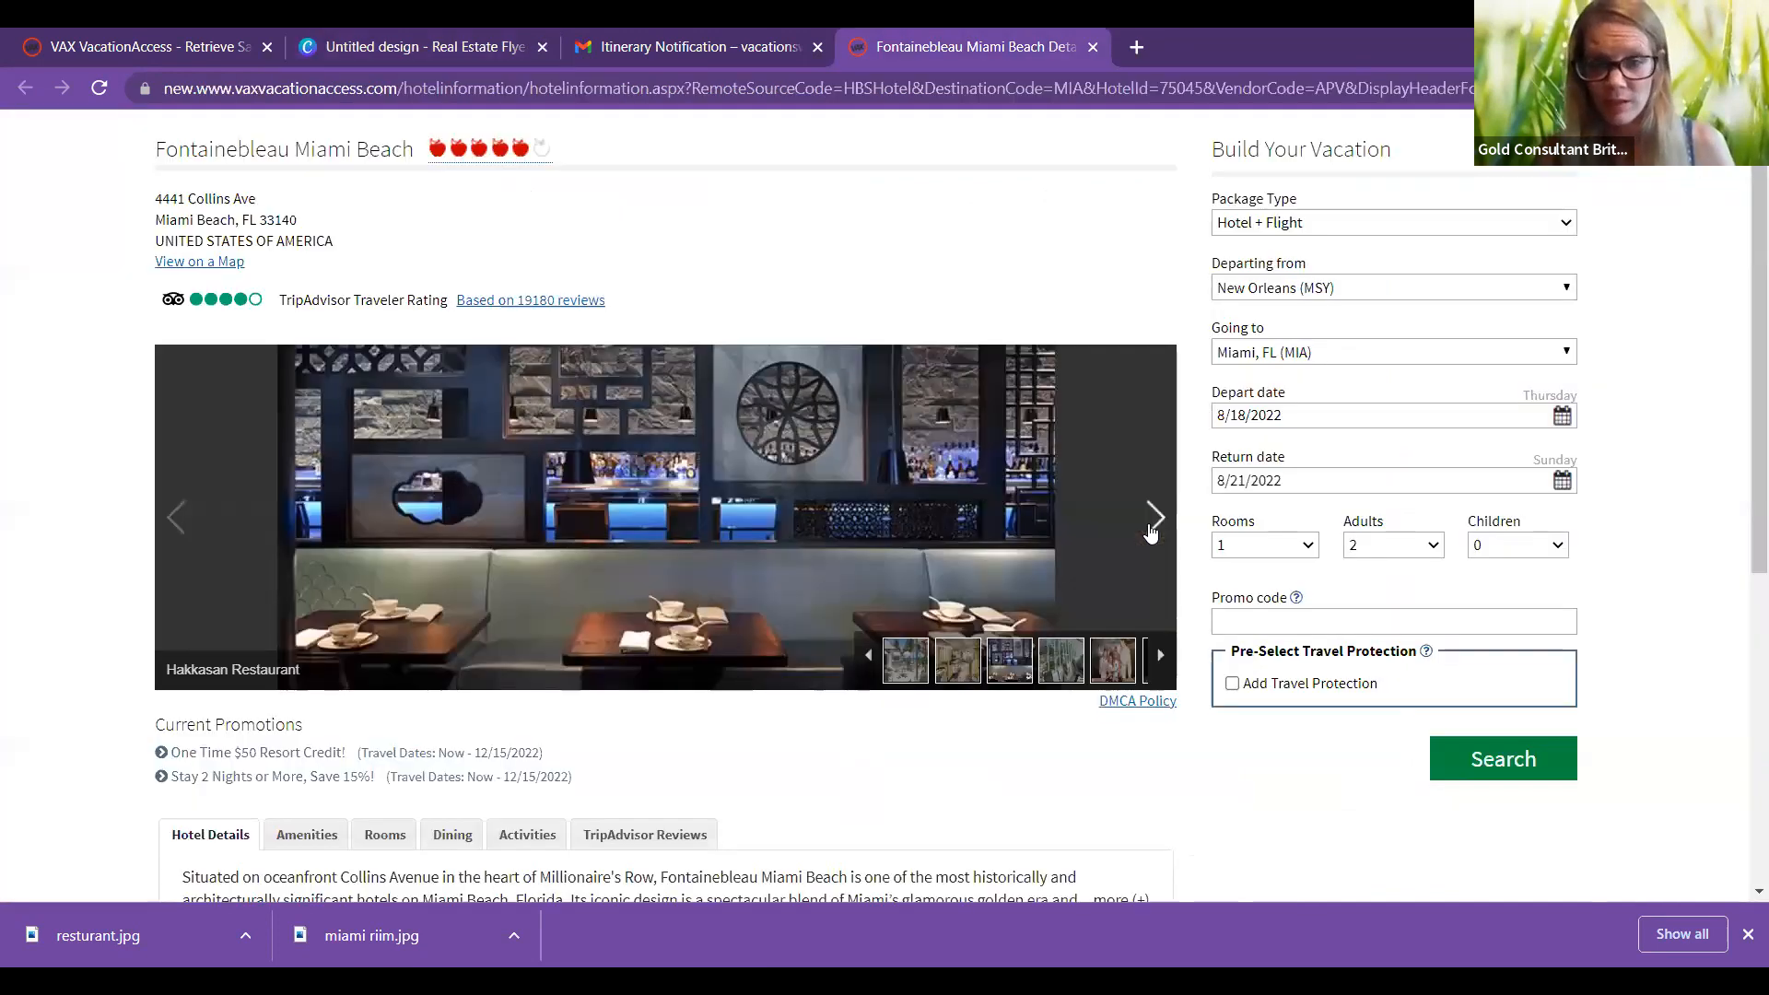
# Step: Save the next Fontainebleau exterior gallery photo to Pictures as 'miami2.jpg'
pyautogui.click(1153, 518)
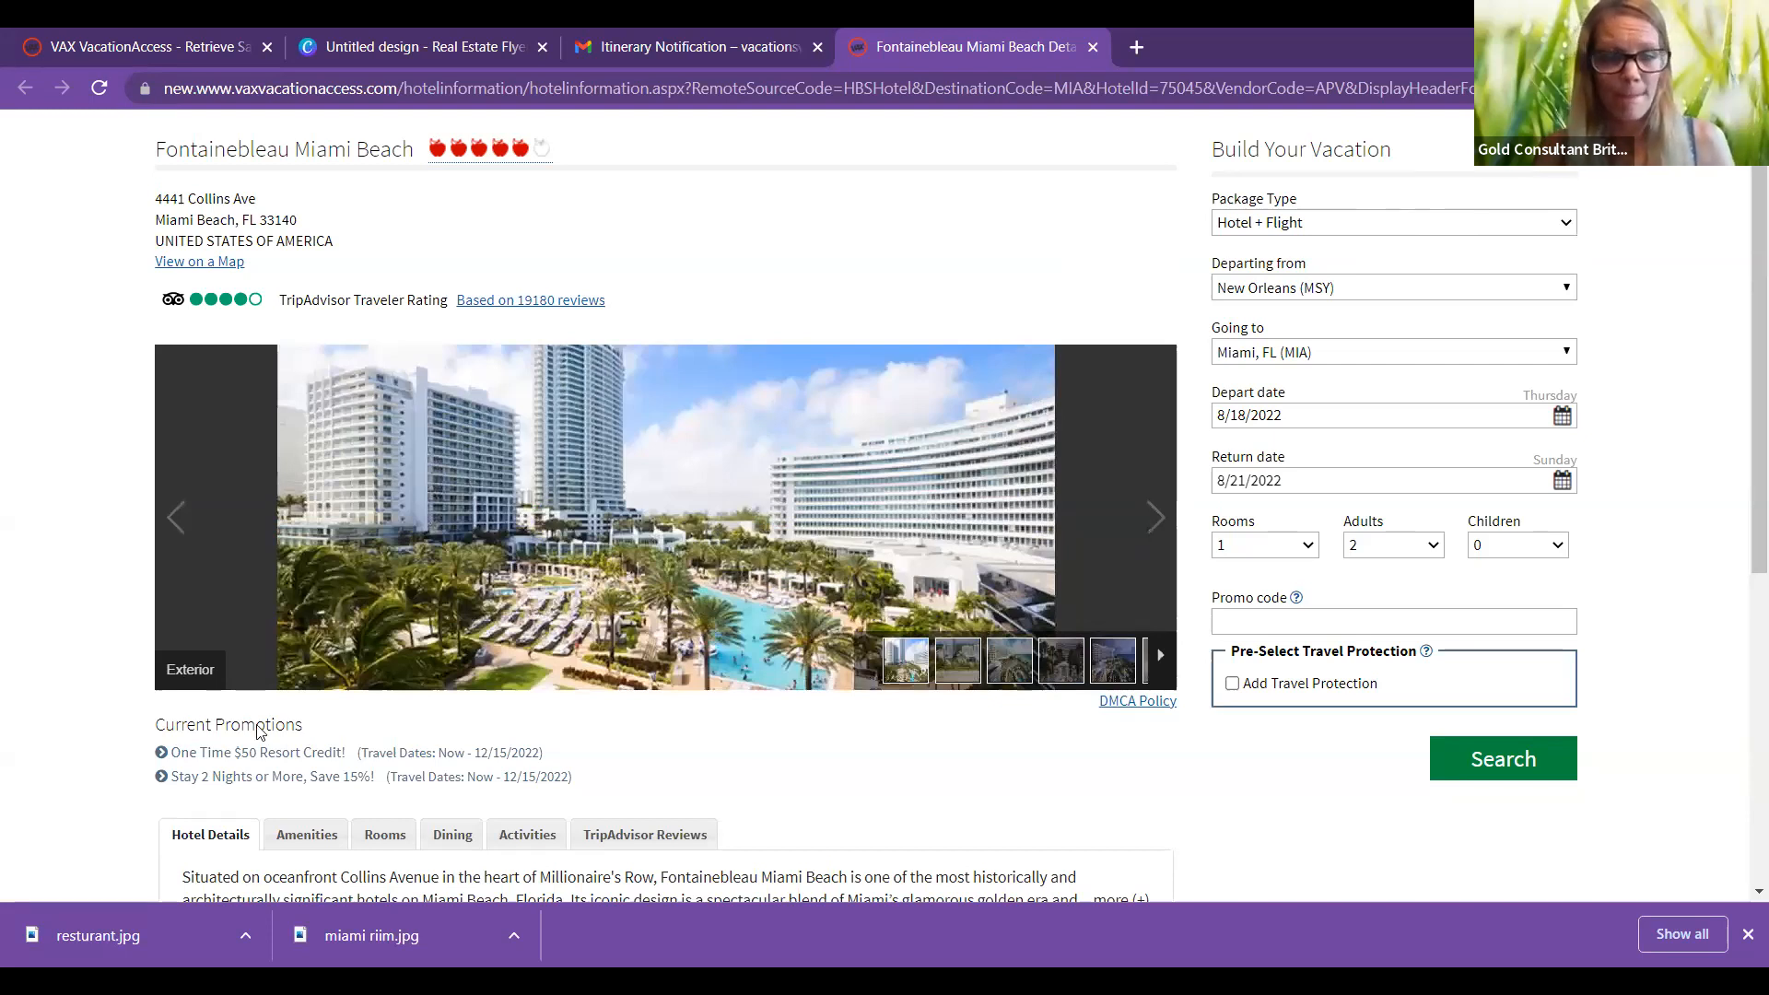
pyautogui.click(274, 265)
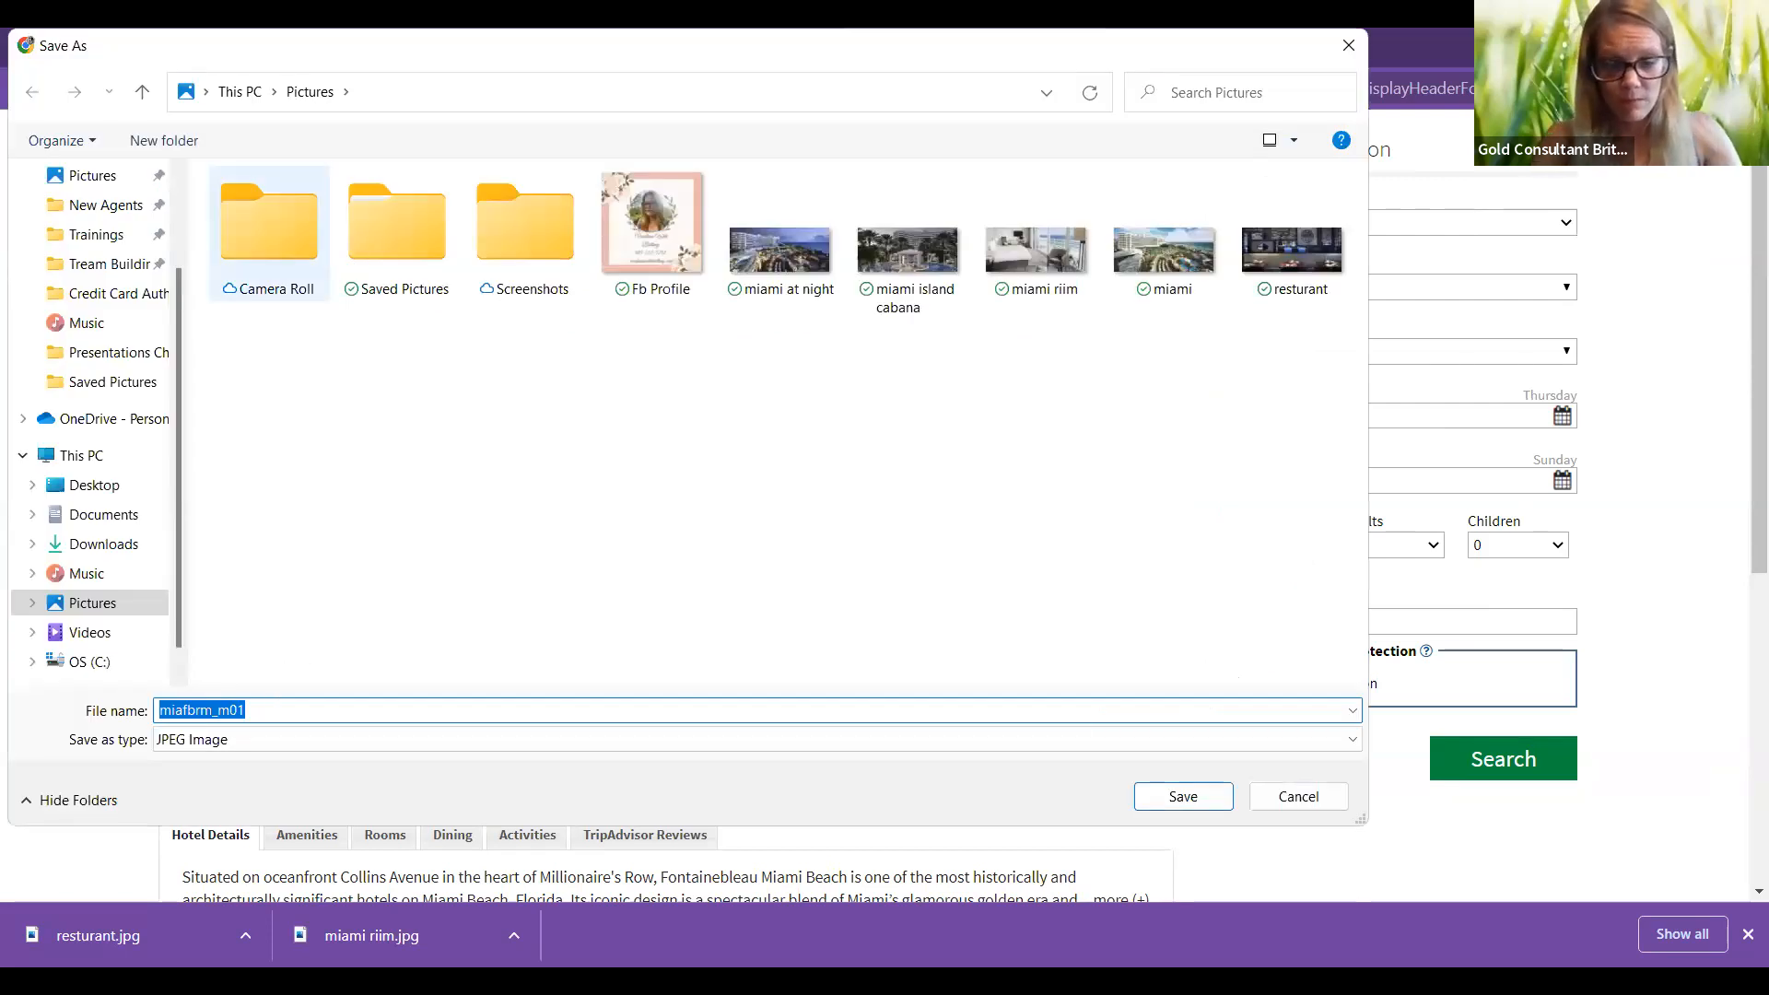
pyautogui.press('BackSpace')
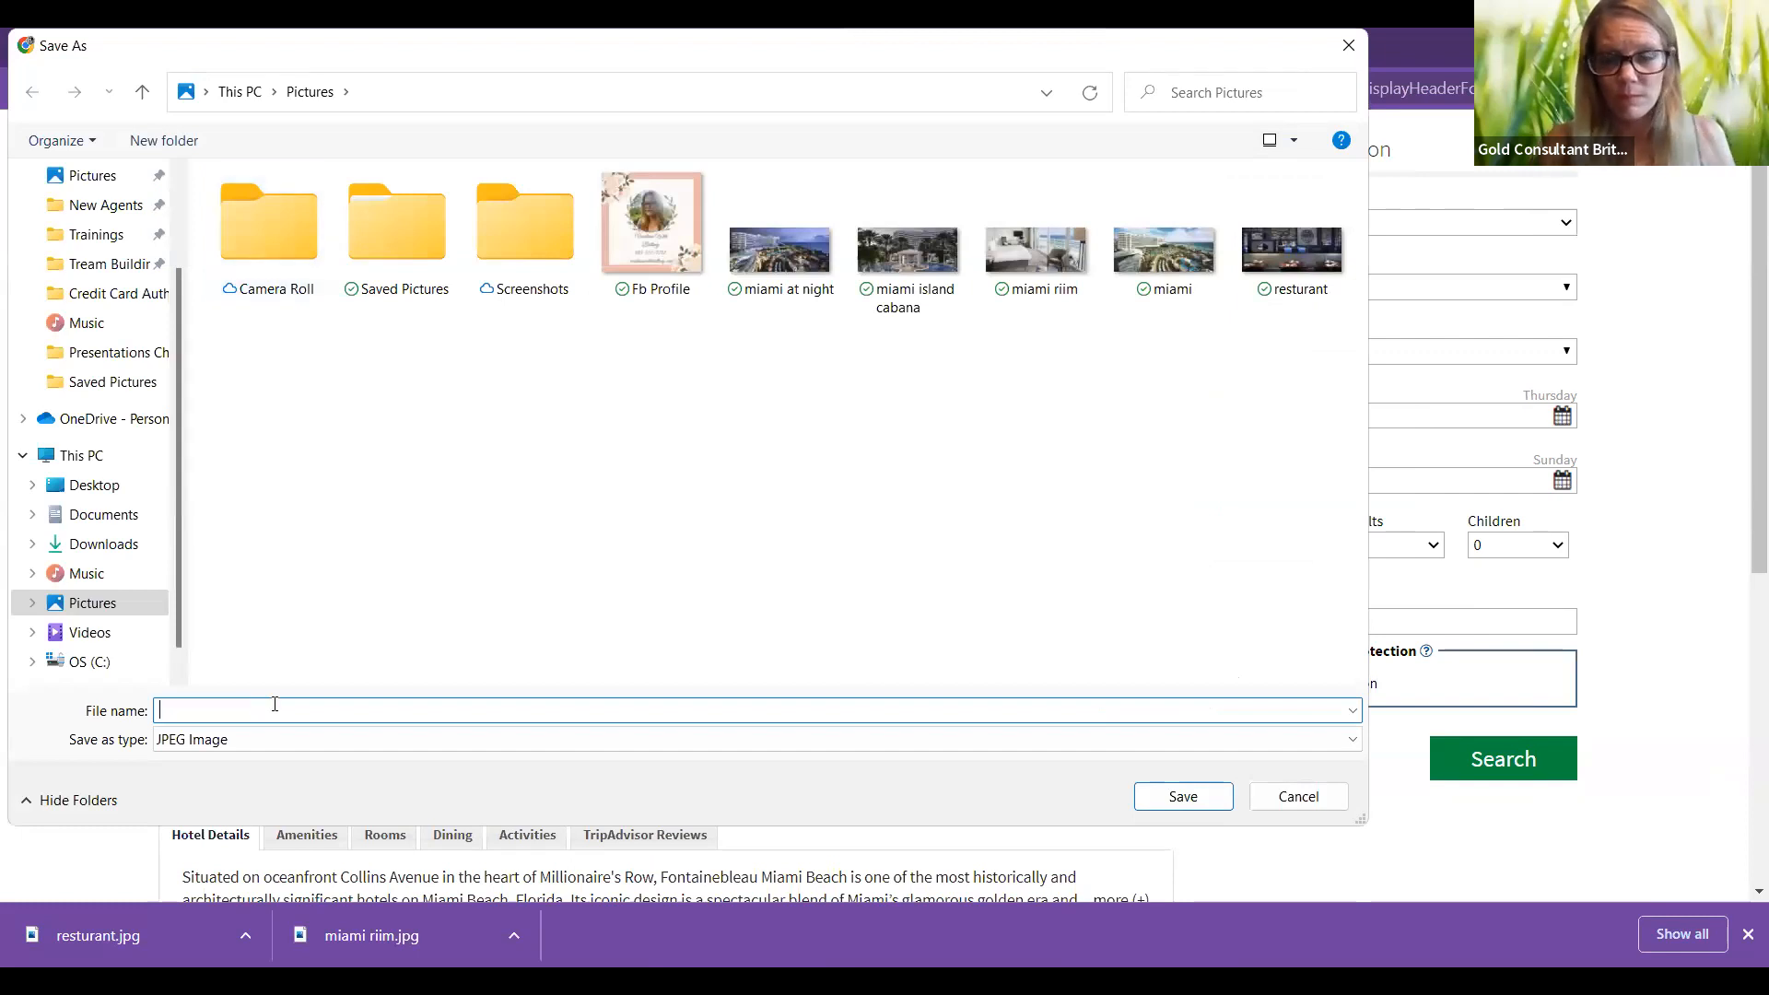
pyautogui.write('miami2')
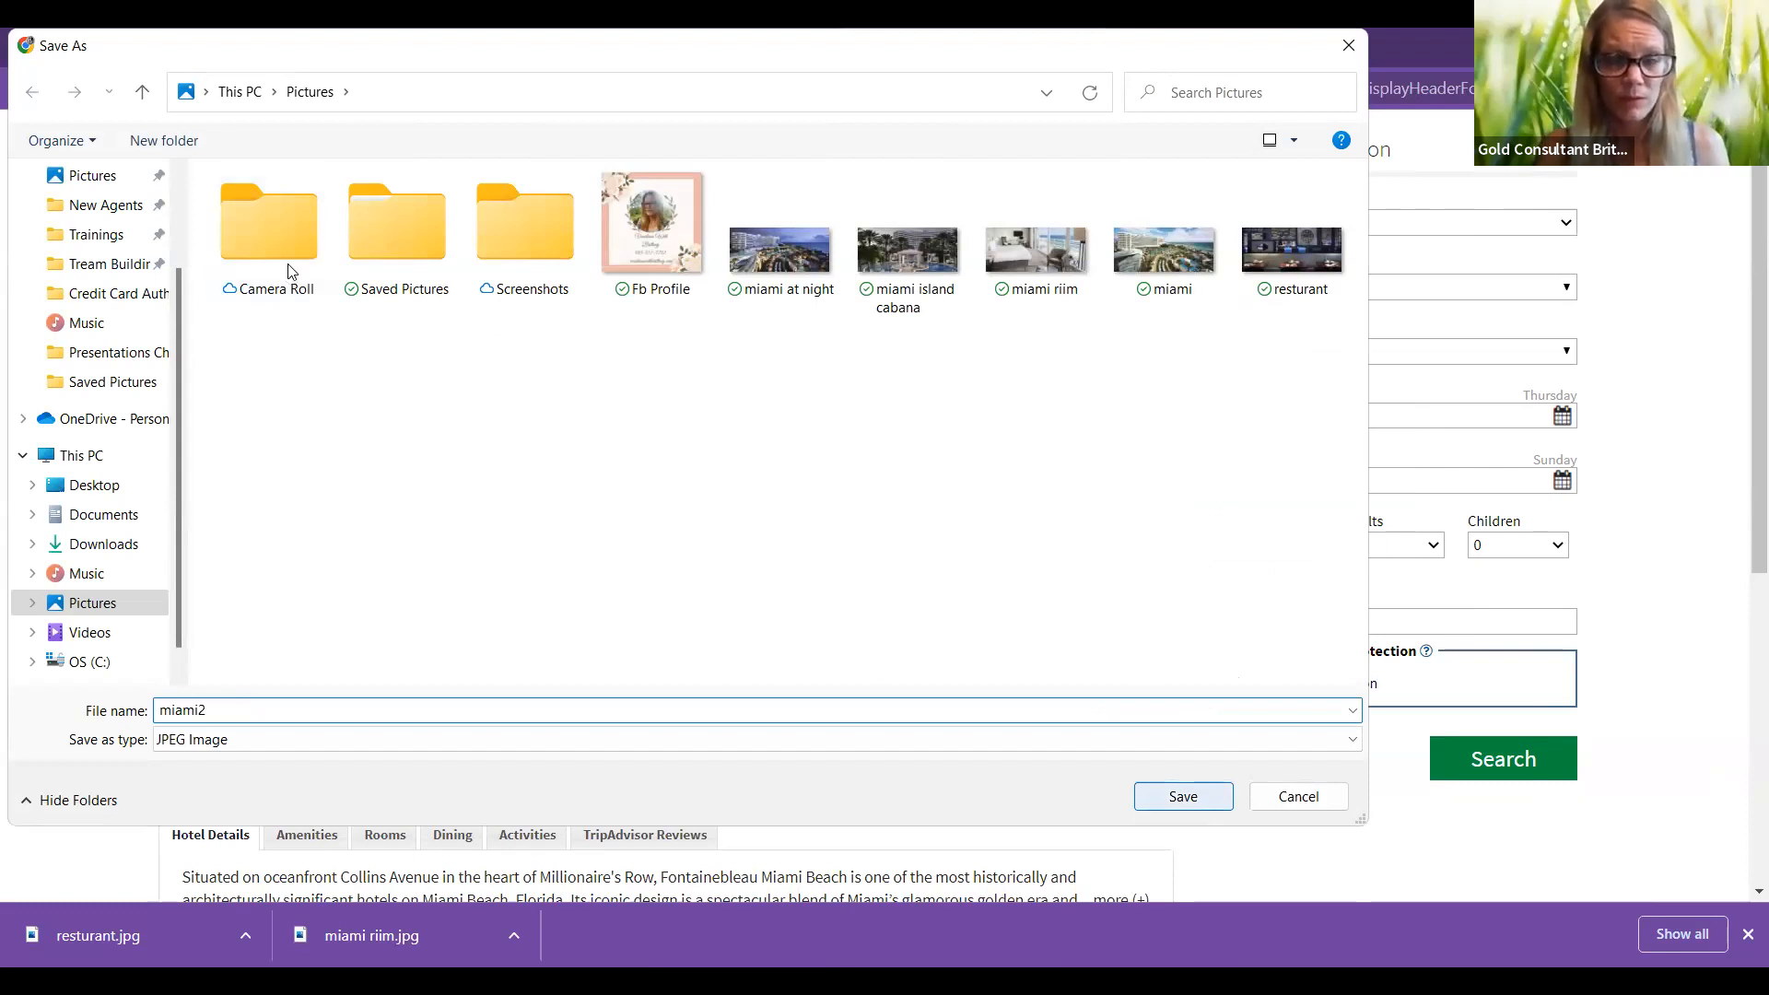
pyautogui.press('Return')
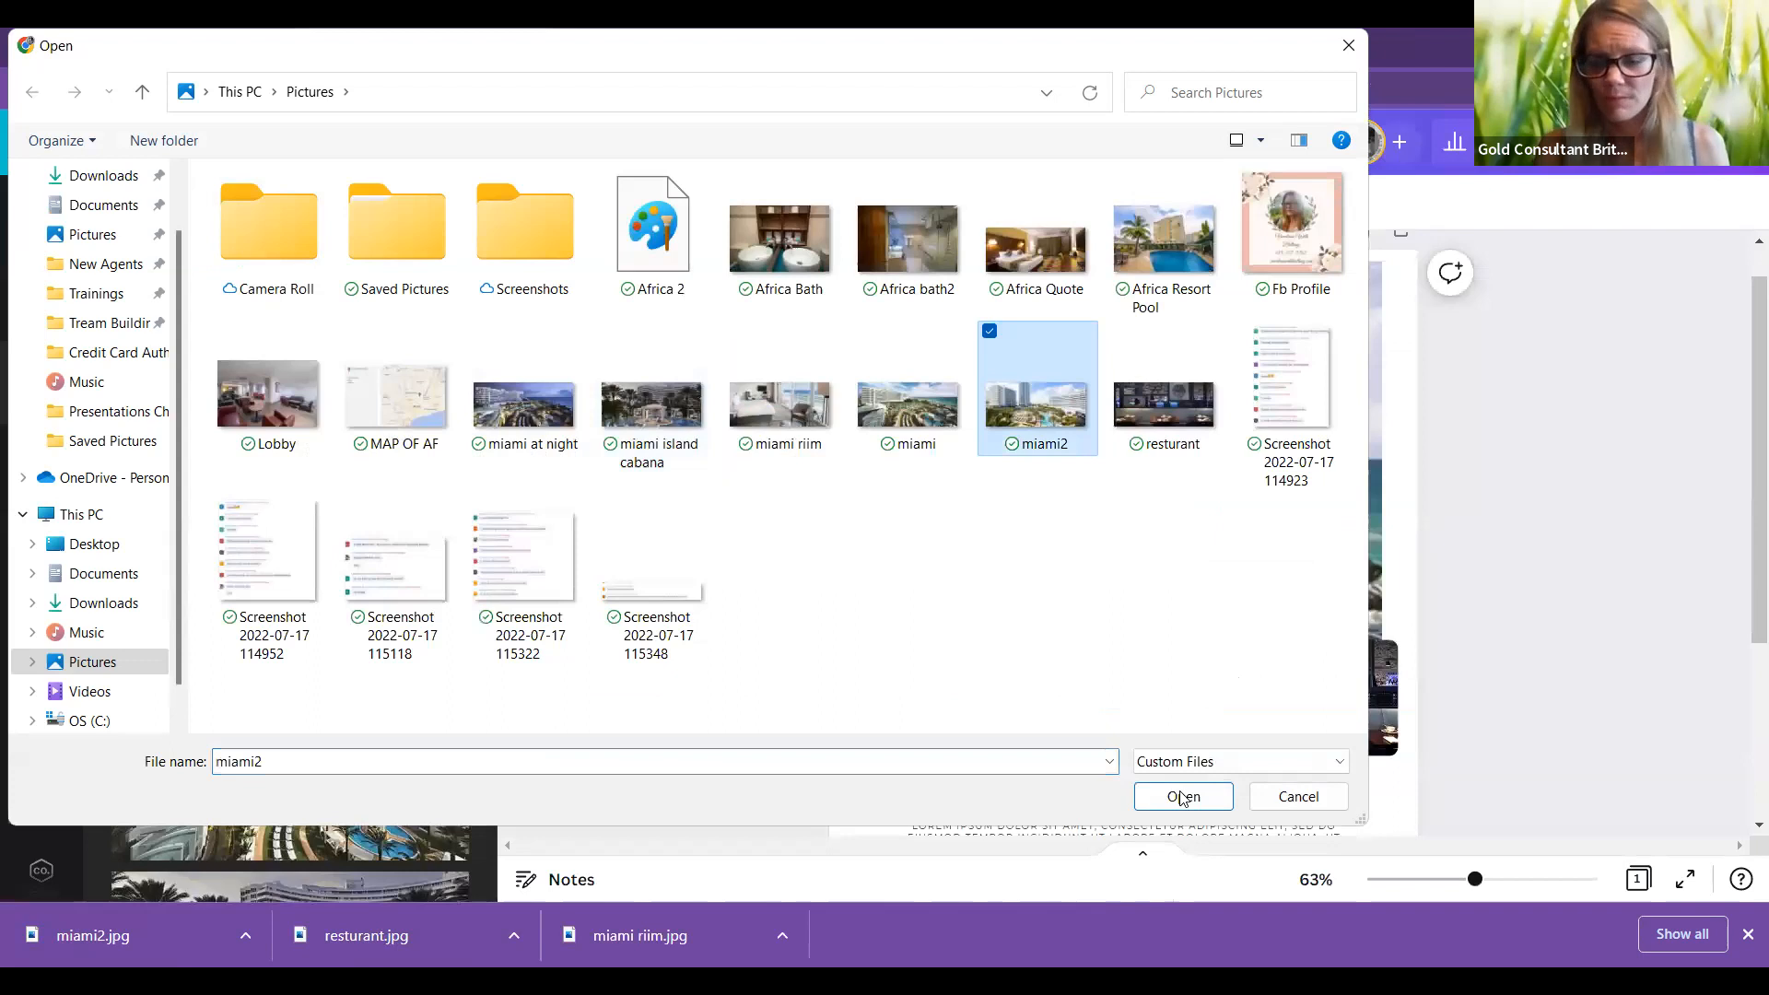
# Step: Upload the chosen miami2 photo to Canva
pyautogui.click(1183, 796)
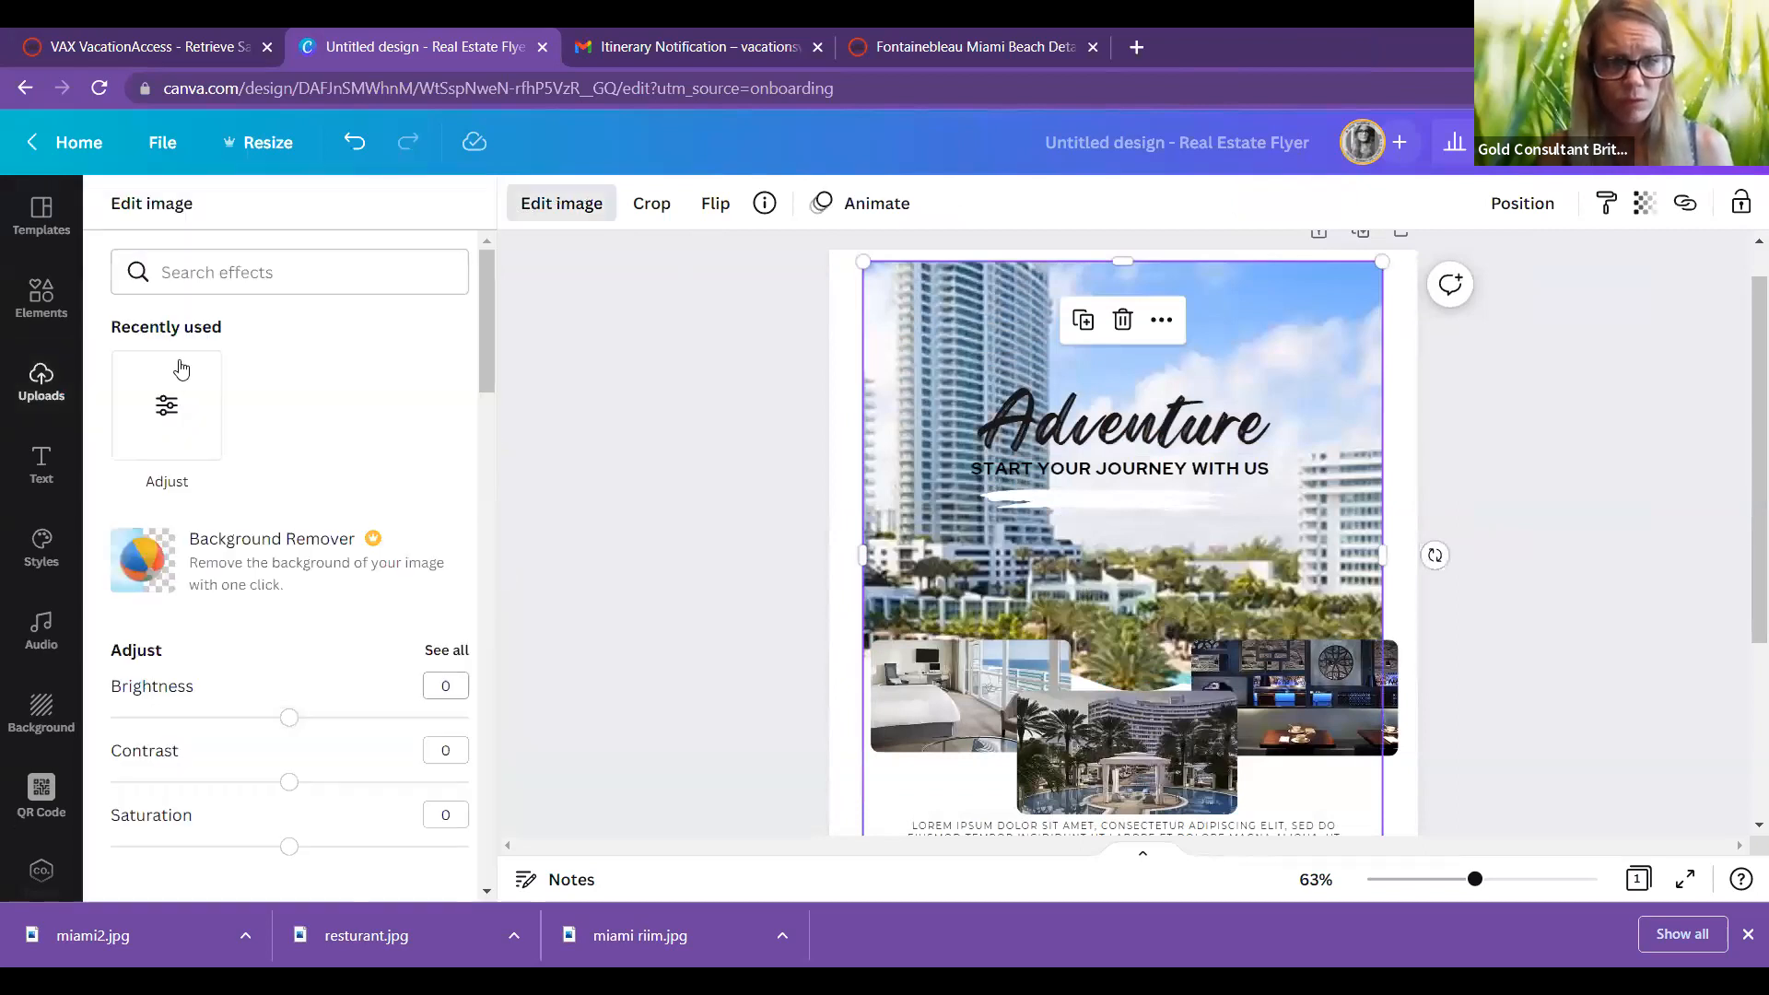
# Step: Adjust the blur of the background hotel photo in the Adjust settings
pyautogui.click(178, 406)
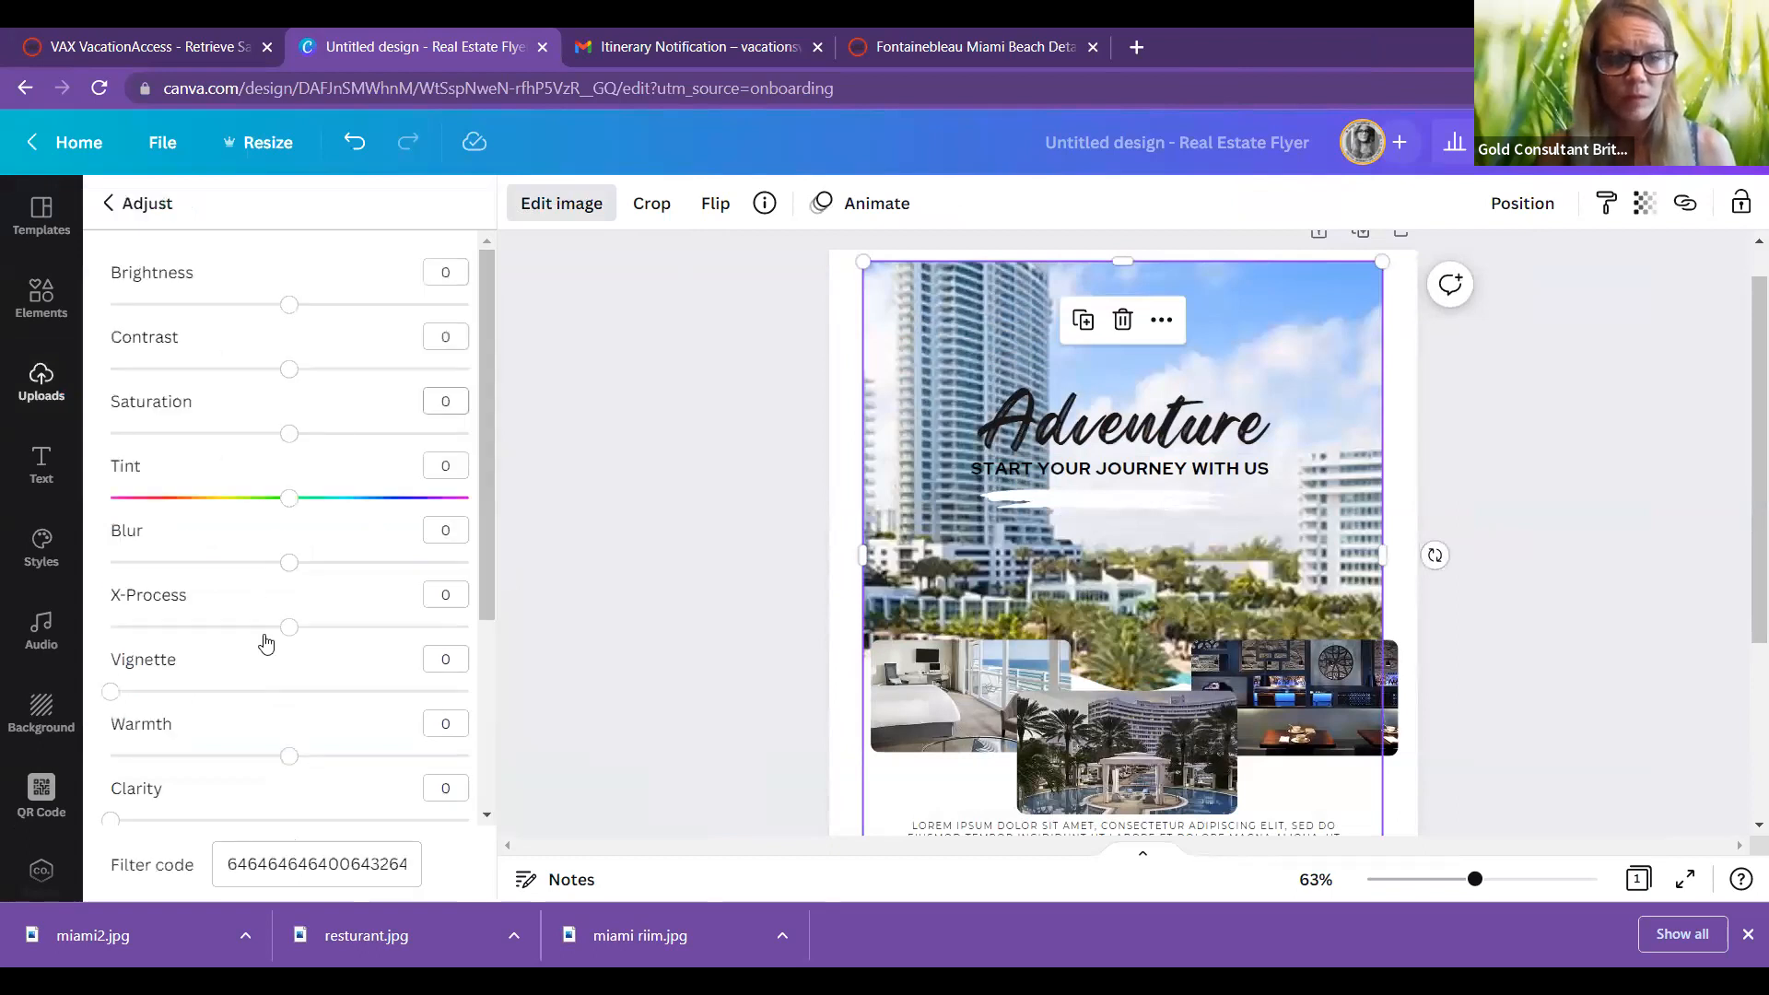
pyautogui.click(289, 564)
pyautogui.moveTo(229, 569); pyautogui.dragTo(291, 571)
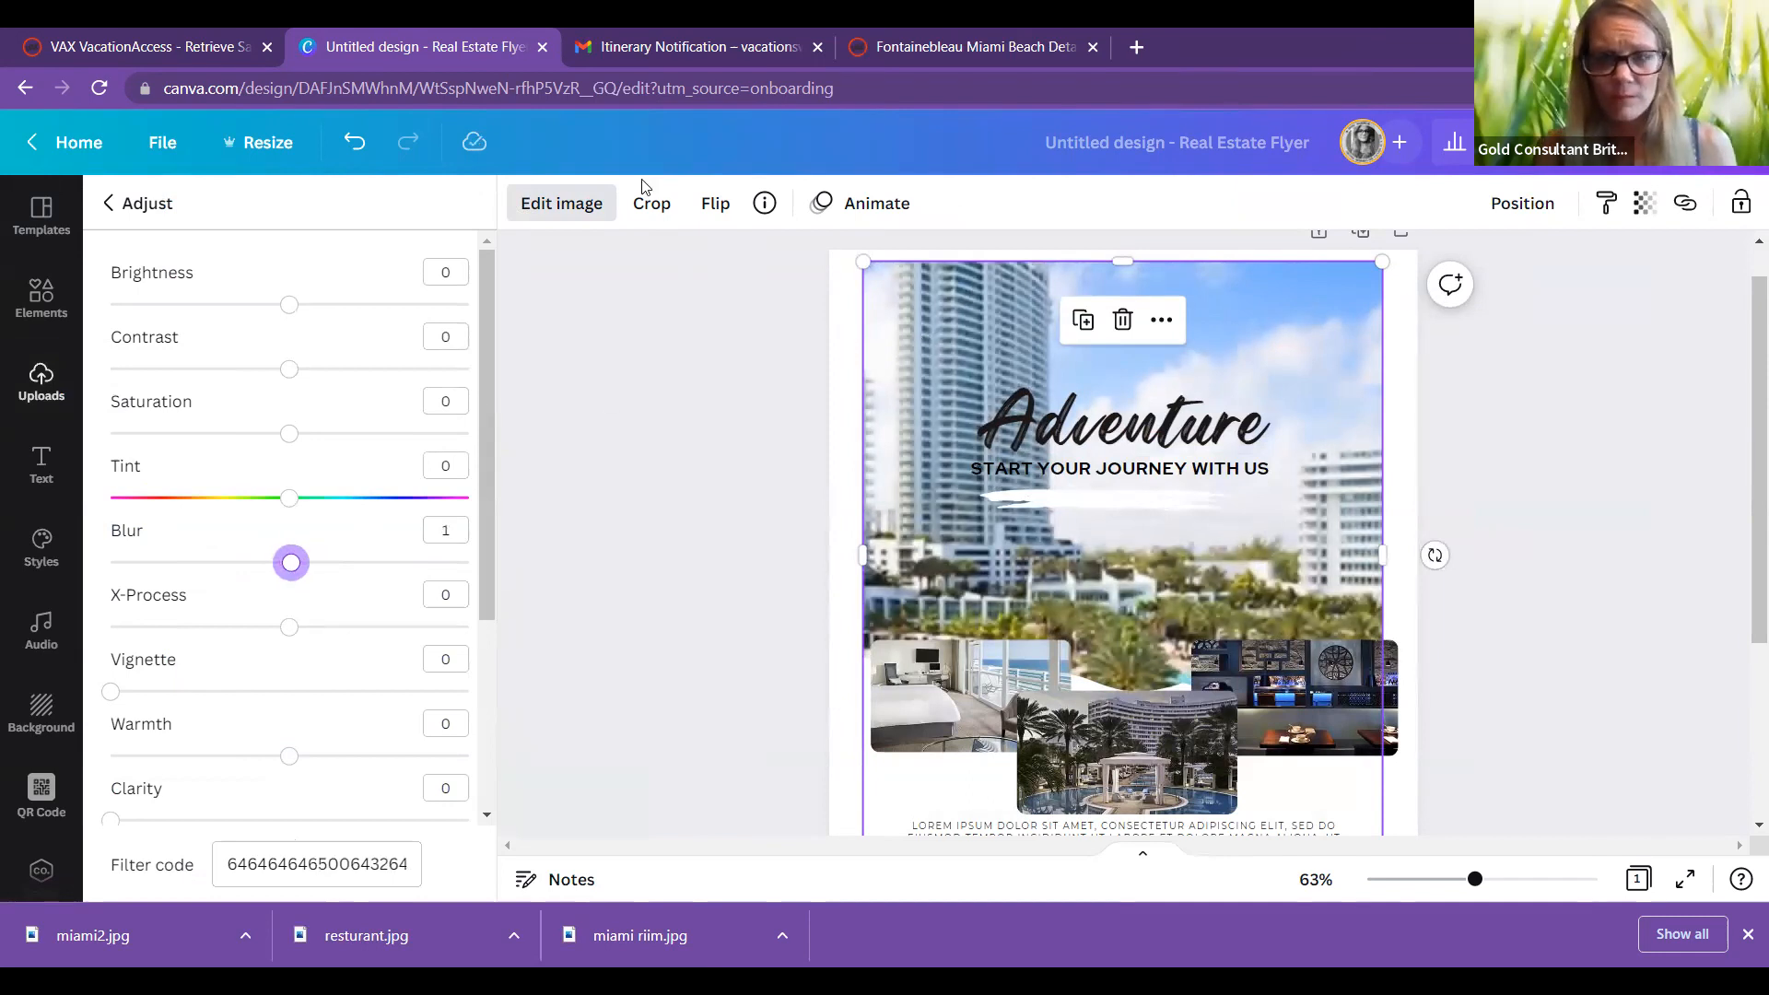
pyautogui.click(603, 200)
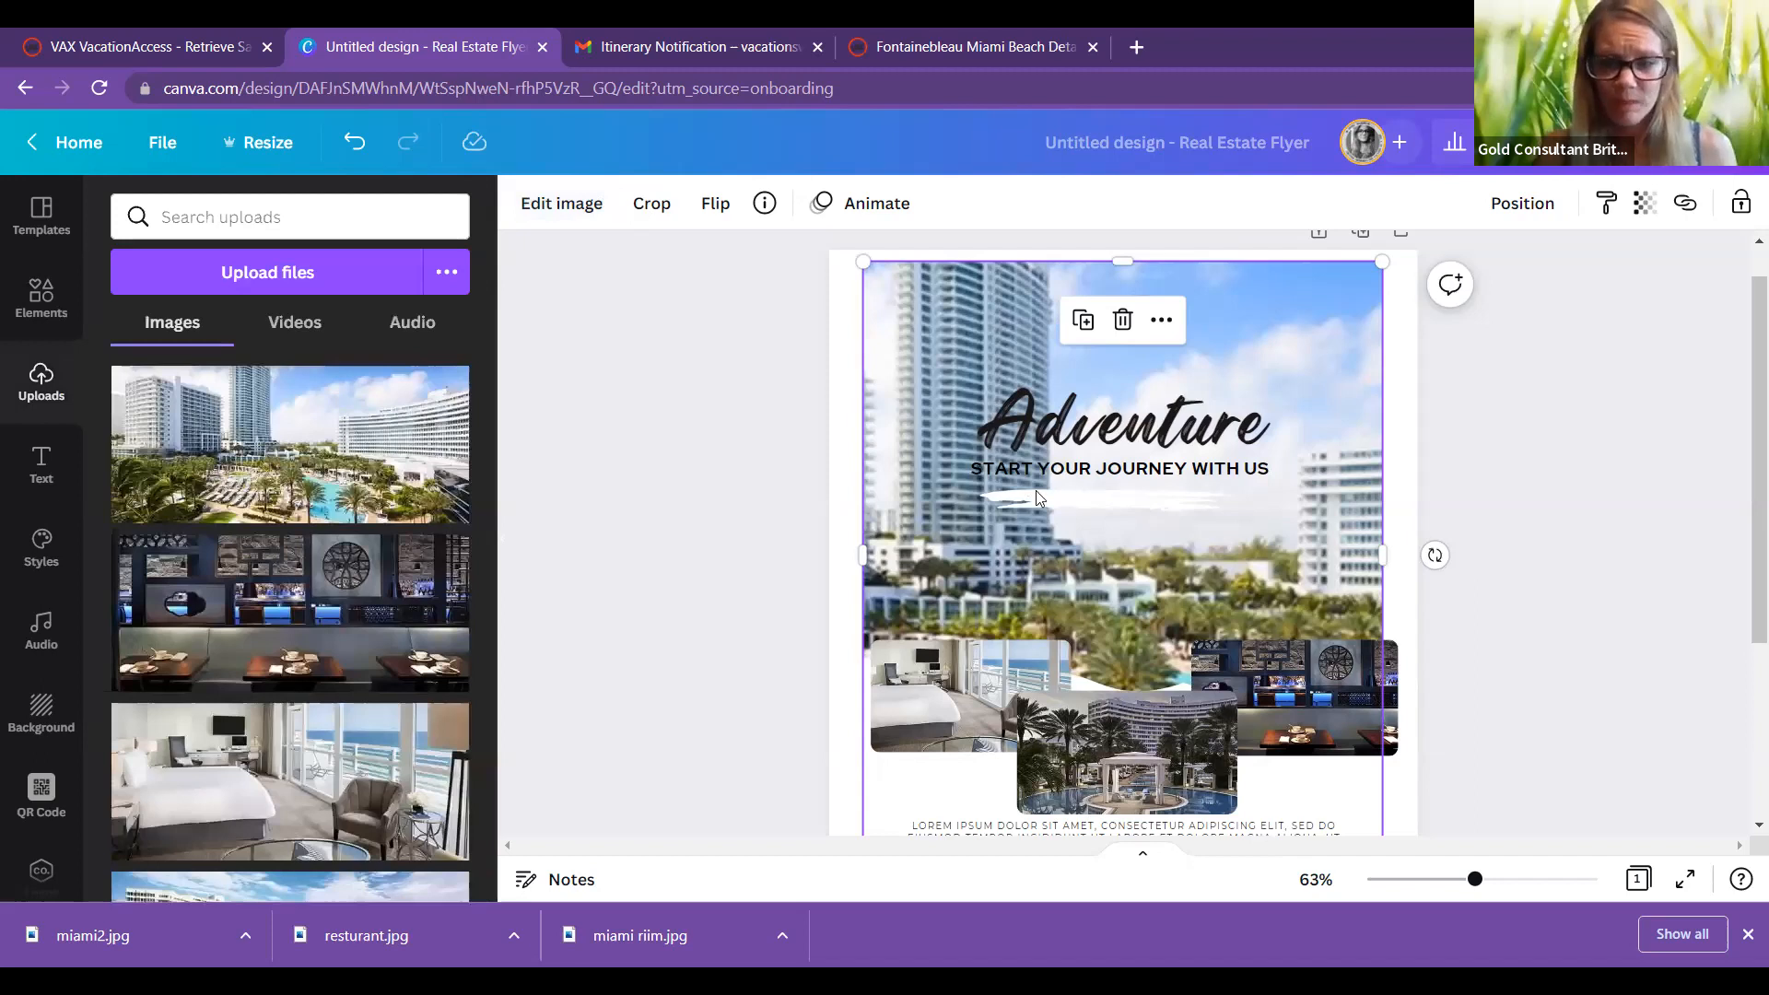
# Step: Reframe the background photo within its frame to show the curved hotel building
pyautogui.doubleClick(949, 487)
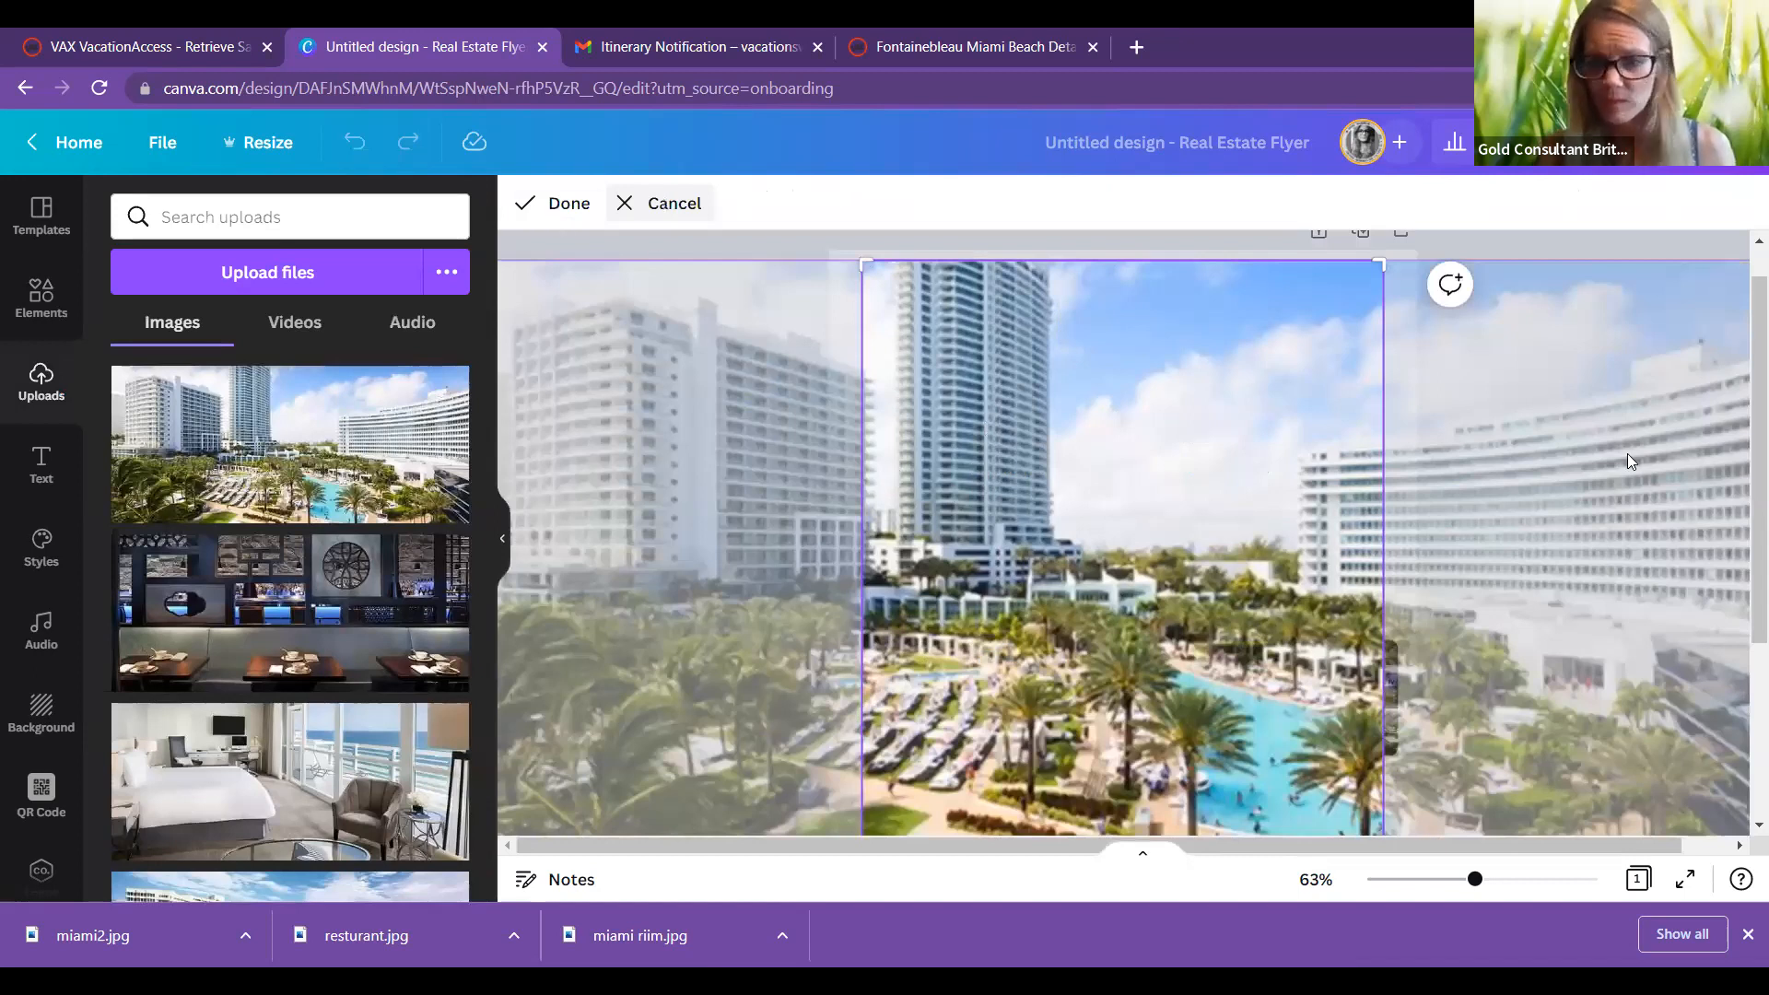
pyautogui.moveTo(1742, 357); pyautogui.dragTo(1741, 435)
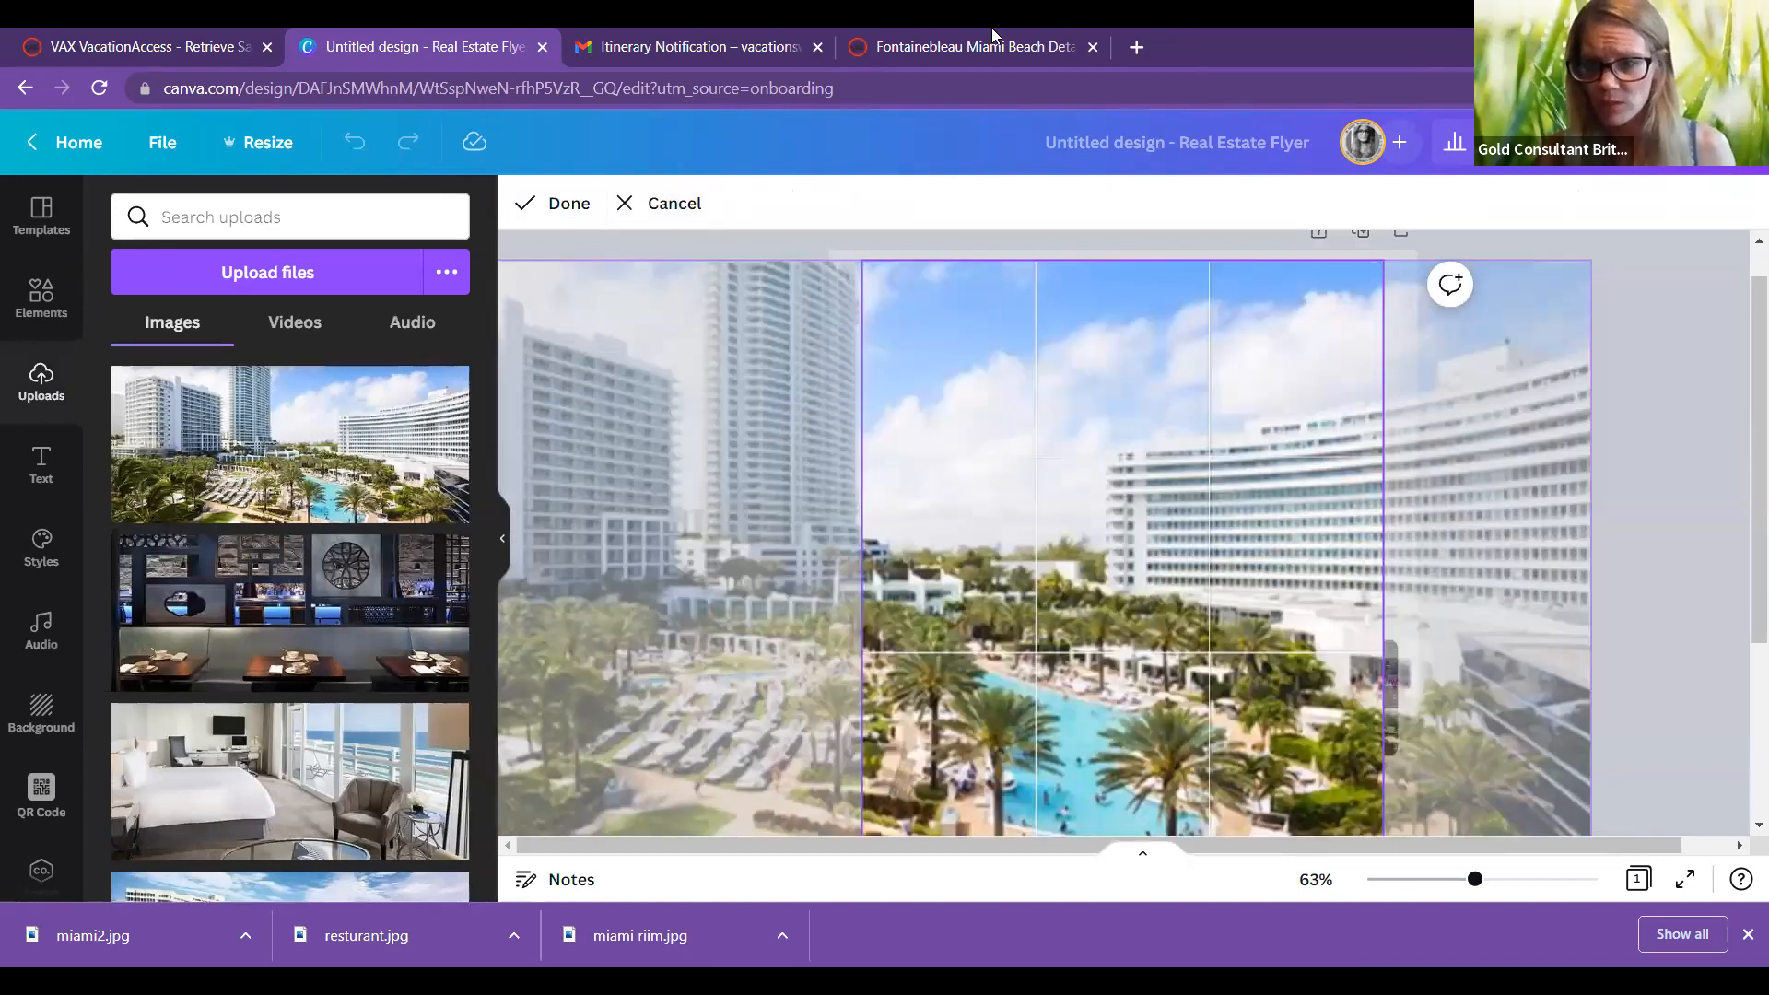
pyautogui.press('Return')
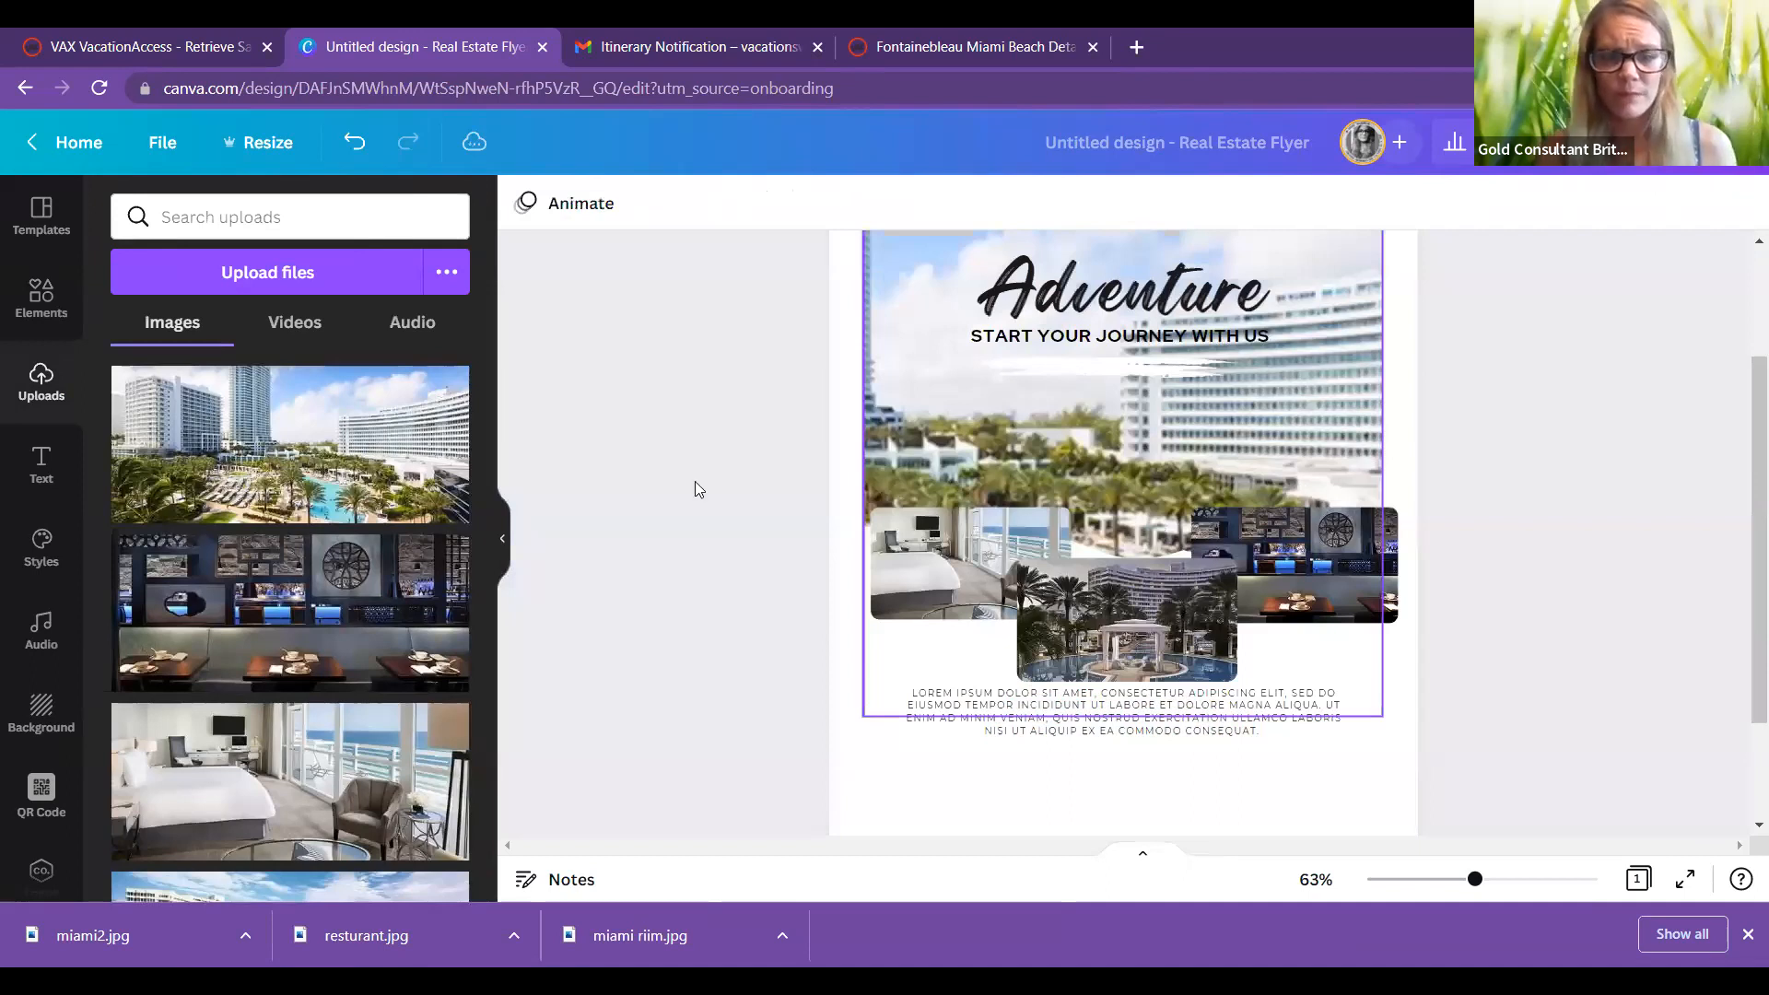
pyautogui.hotkey('ctrl', '4')
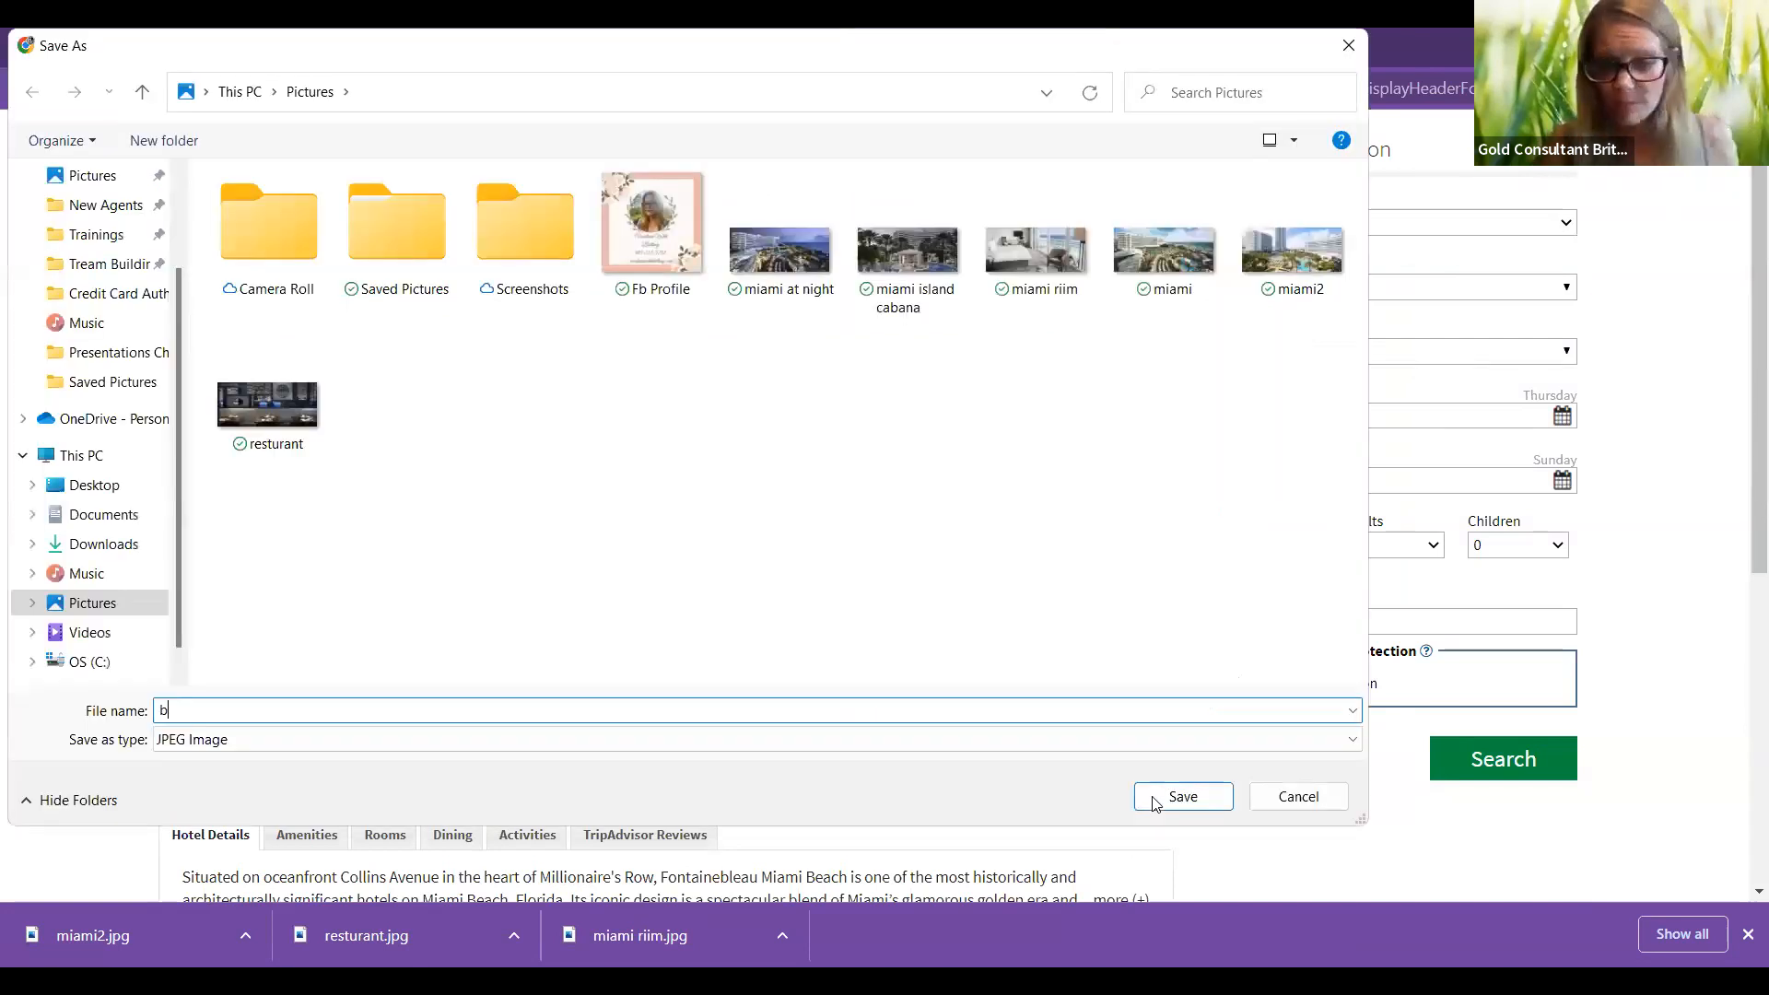
# Step: Name the aerial beach view photo 'beach' and save it to Pictures
pyautogui.write('each')
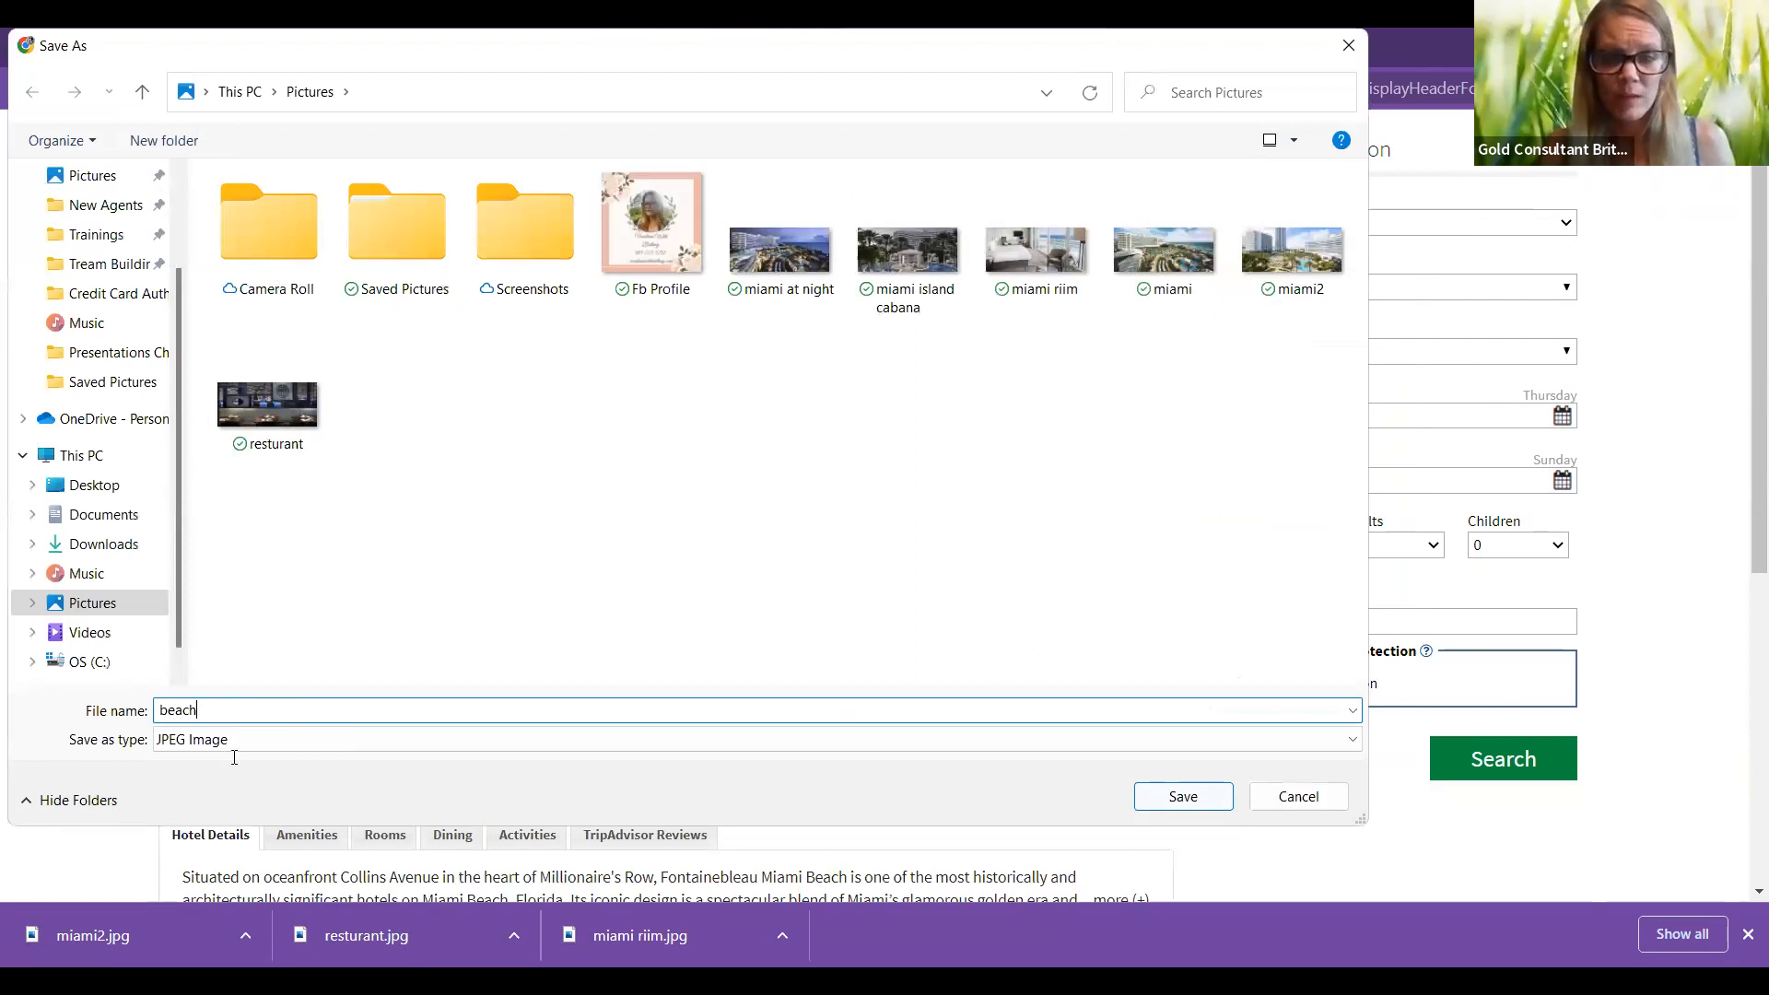
pyautogui.press('Return')
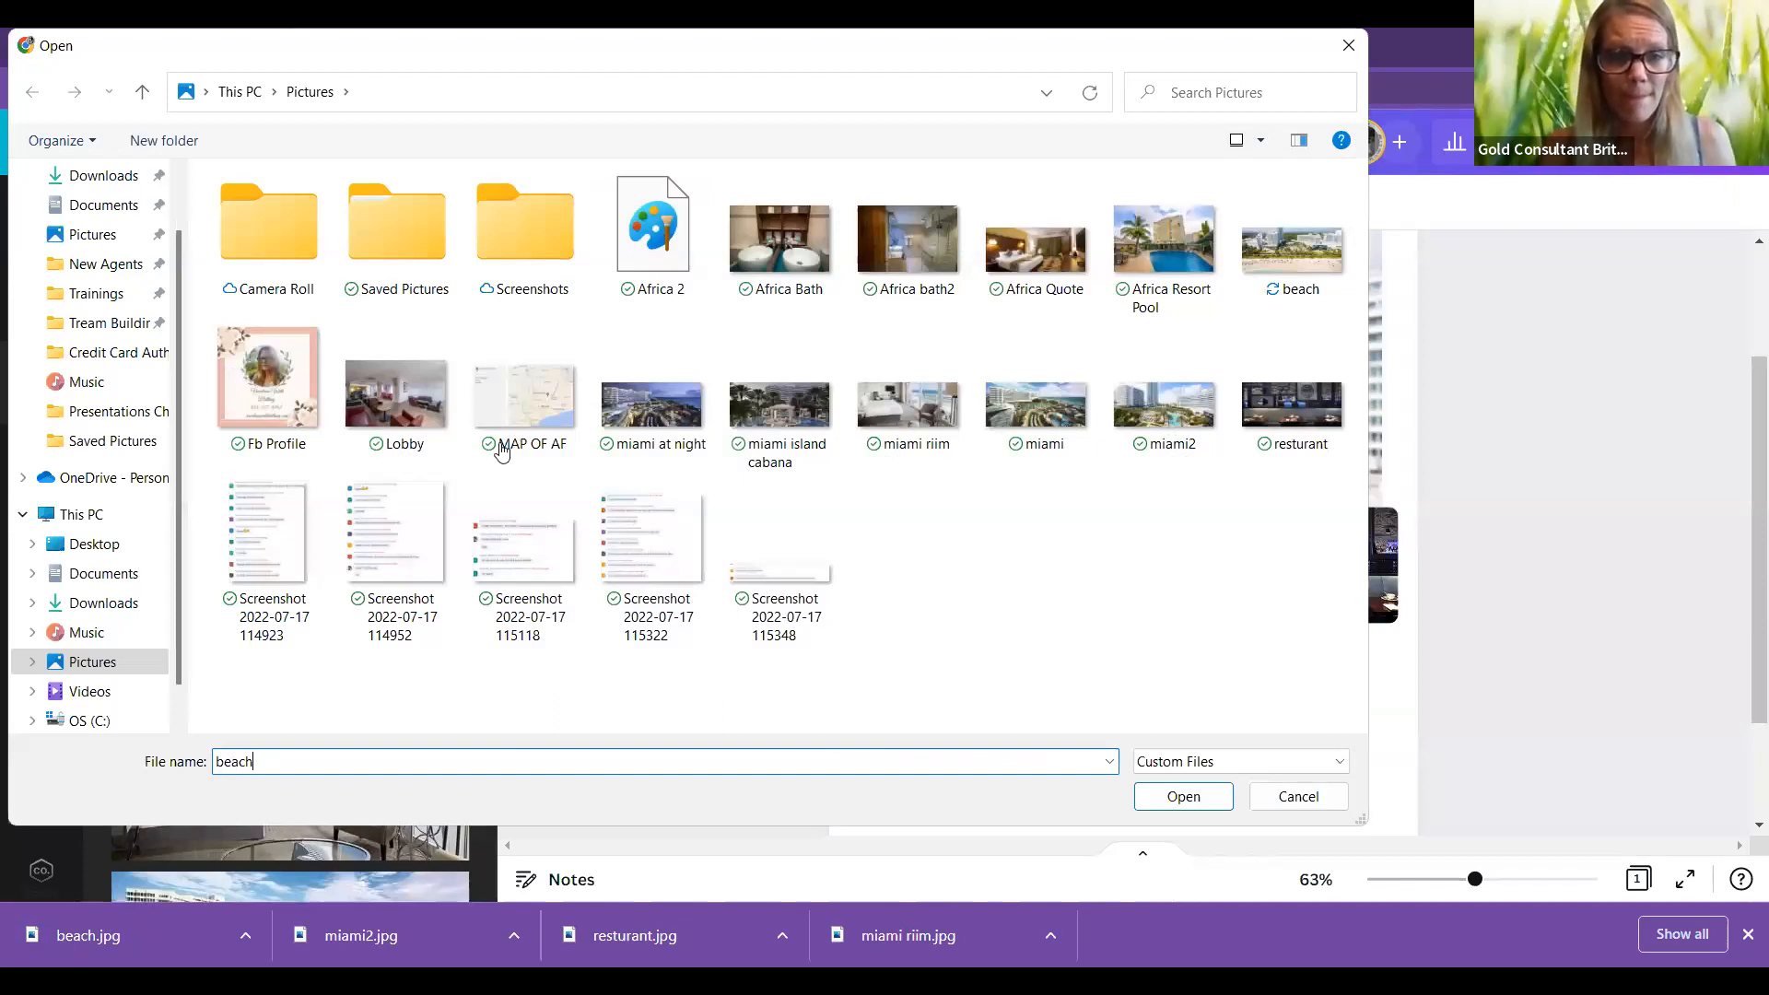
# Step: Upload beach.jpg, try it as the background, undo, then delete the background photo
pyautogui.press('Return')
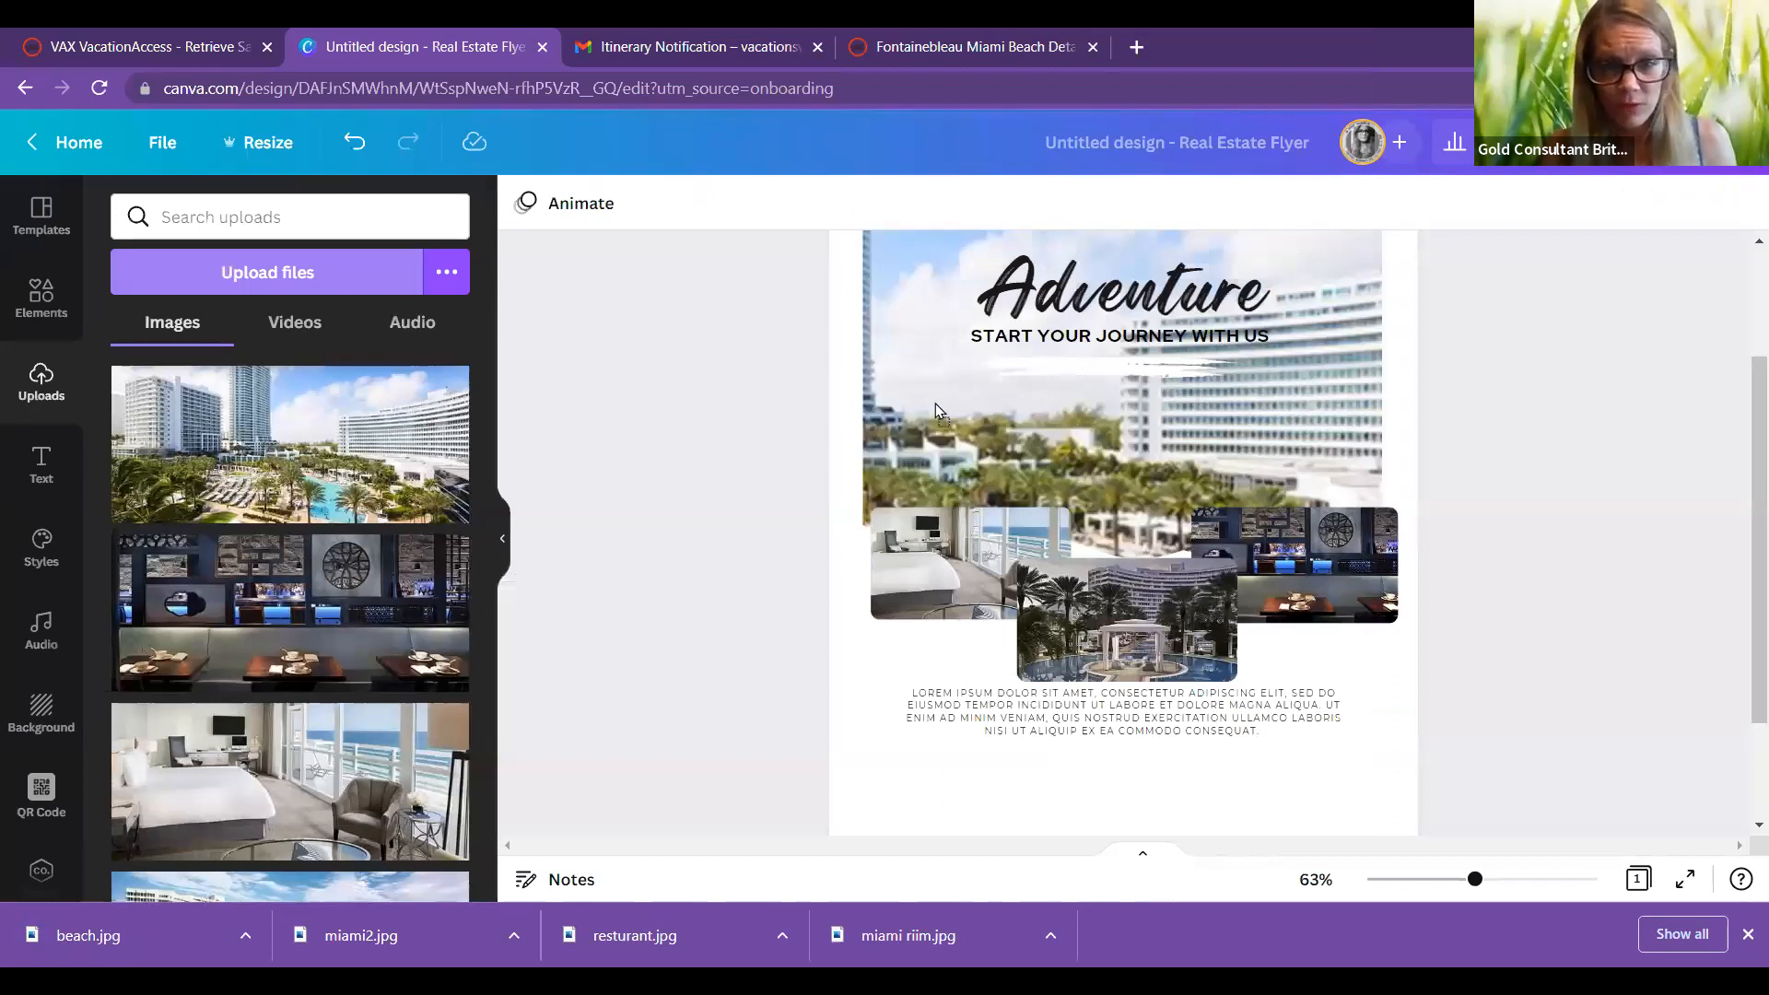
pyautogui.moveTo(937, 404); pyautogui.dragTo(922, 407)
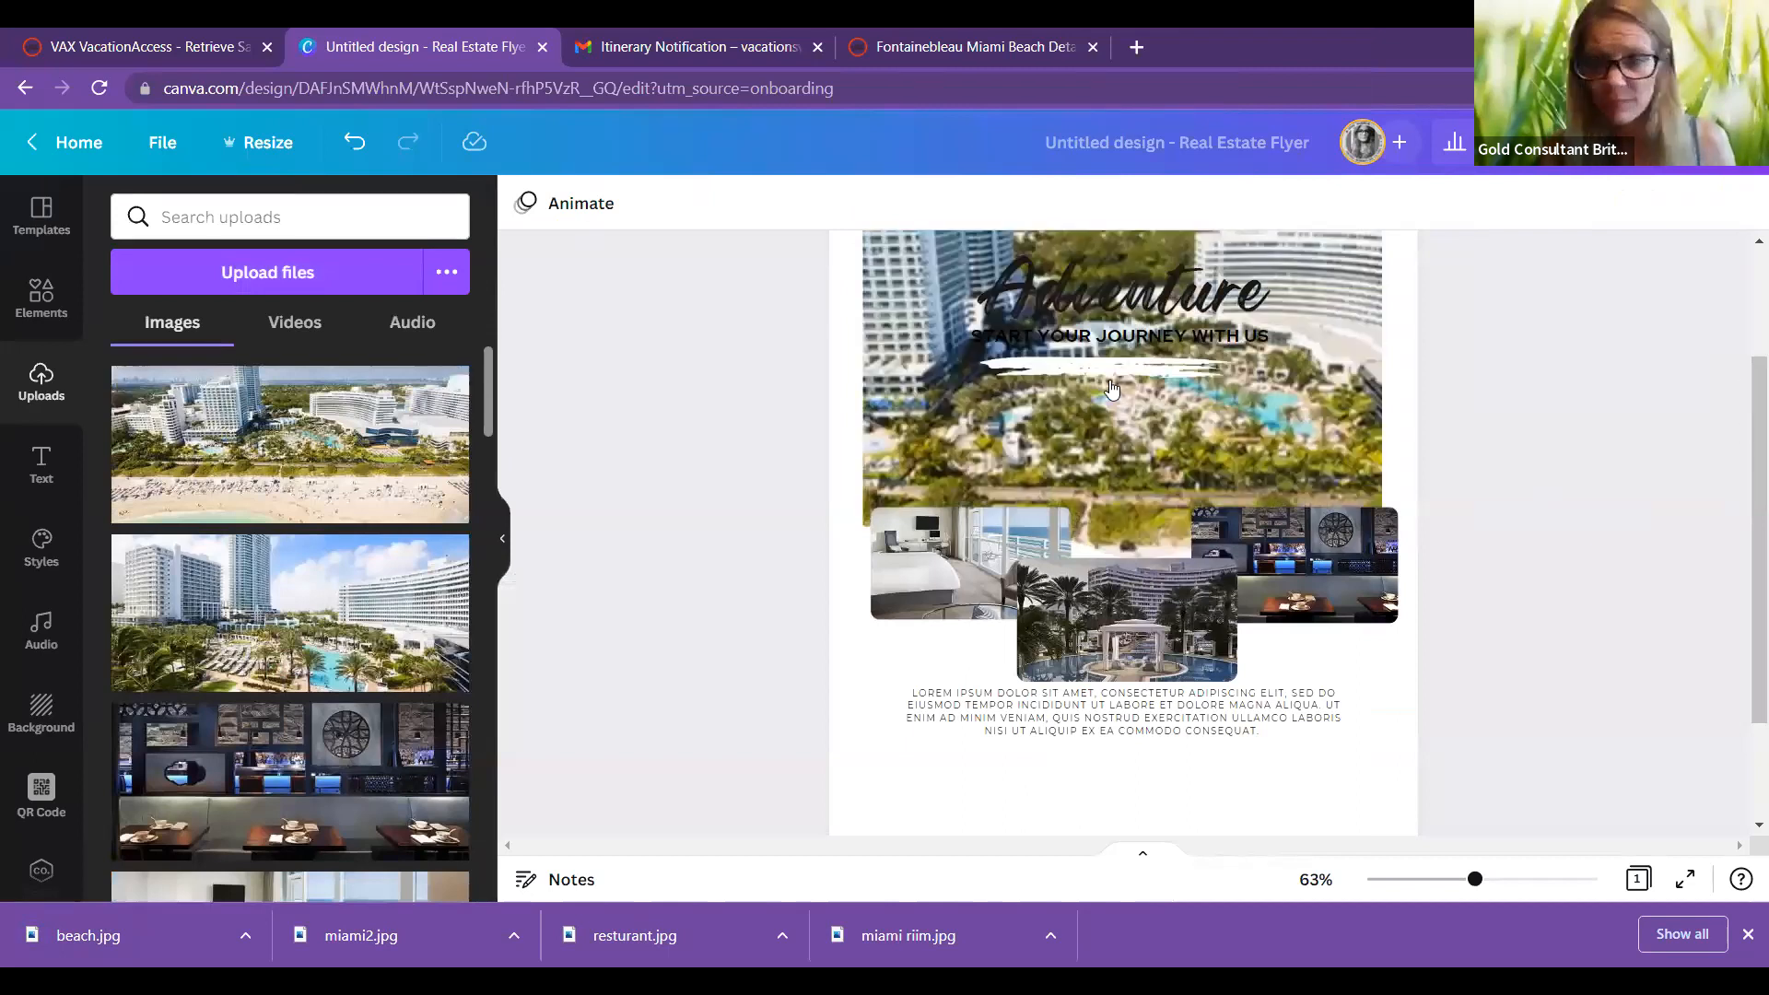
pyautogui.scroll(2, 1327, 508)
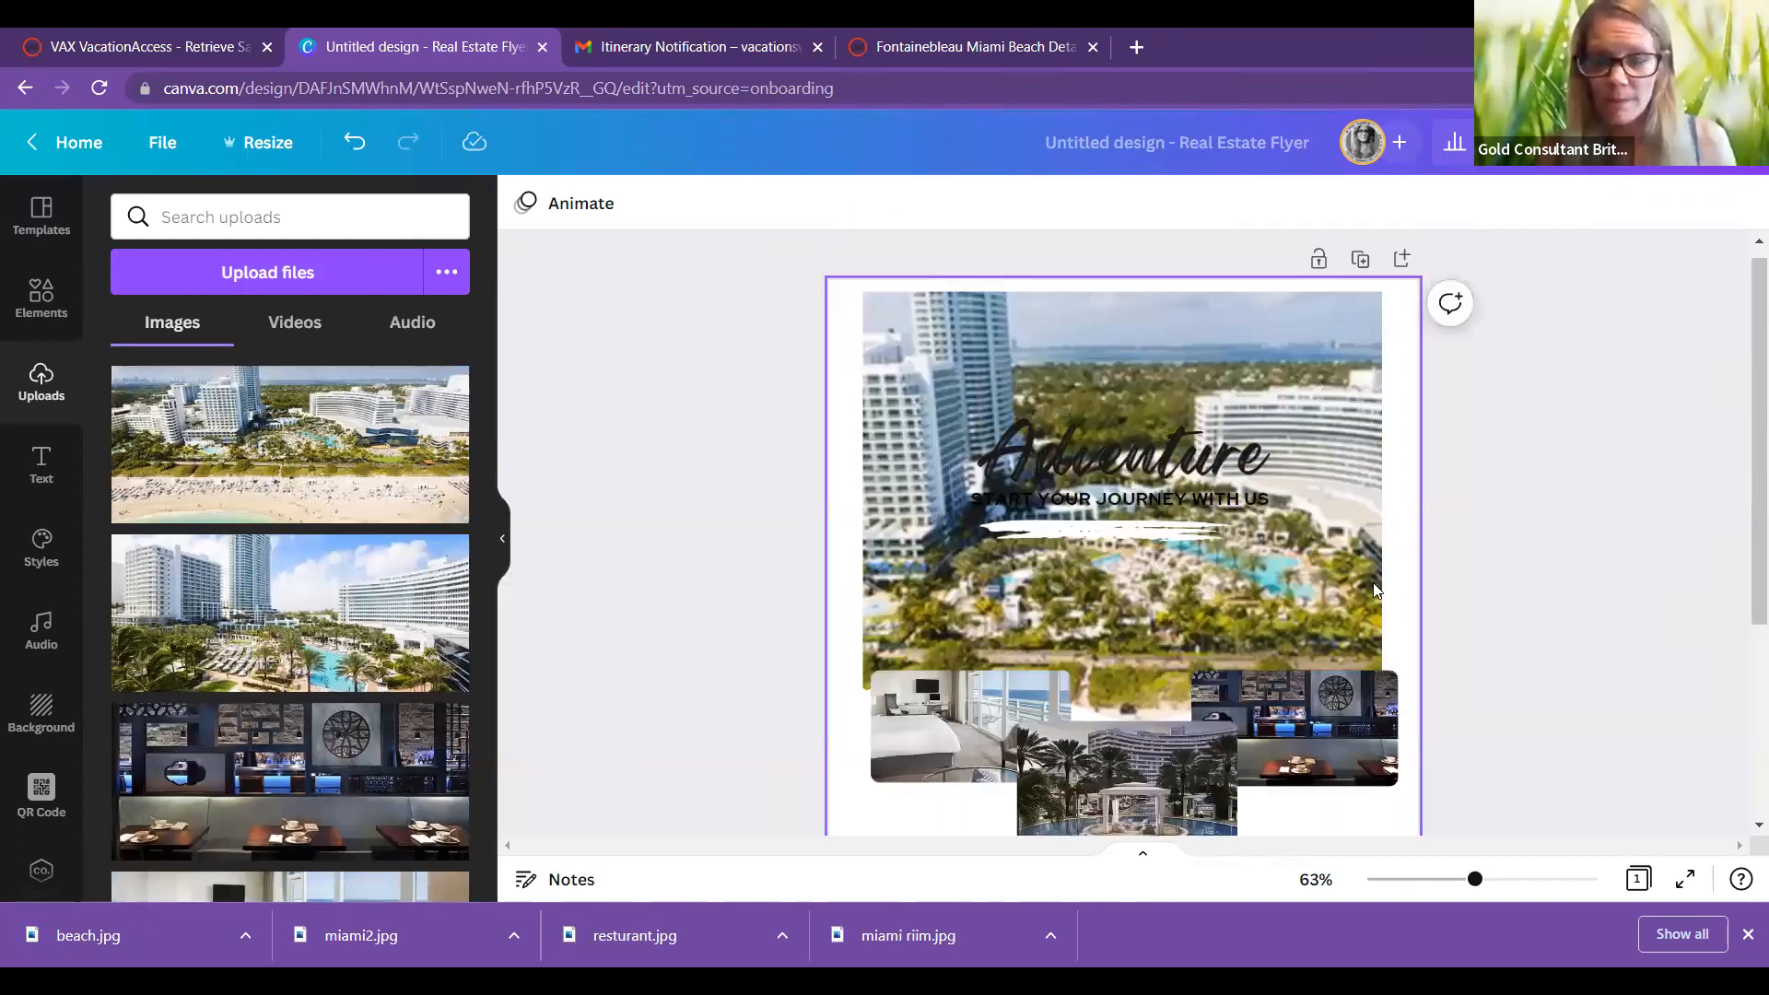
pyautogui.hotkey('ctrl', 'z')
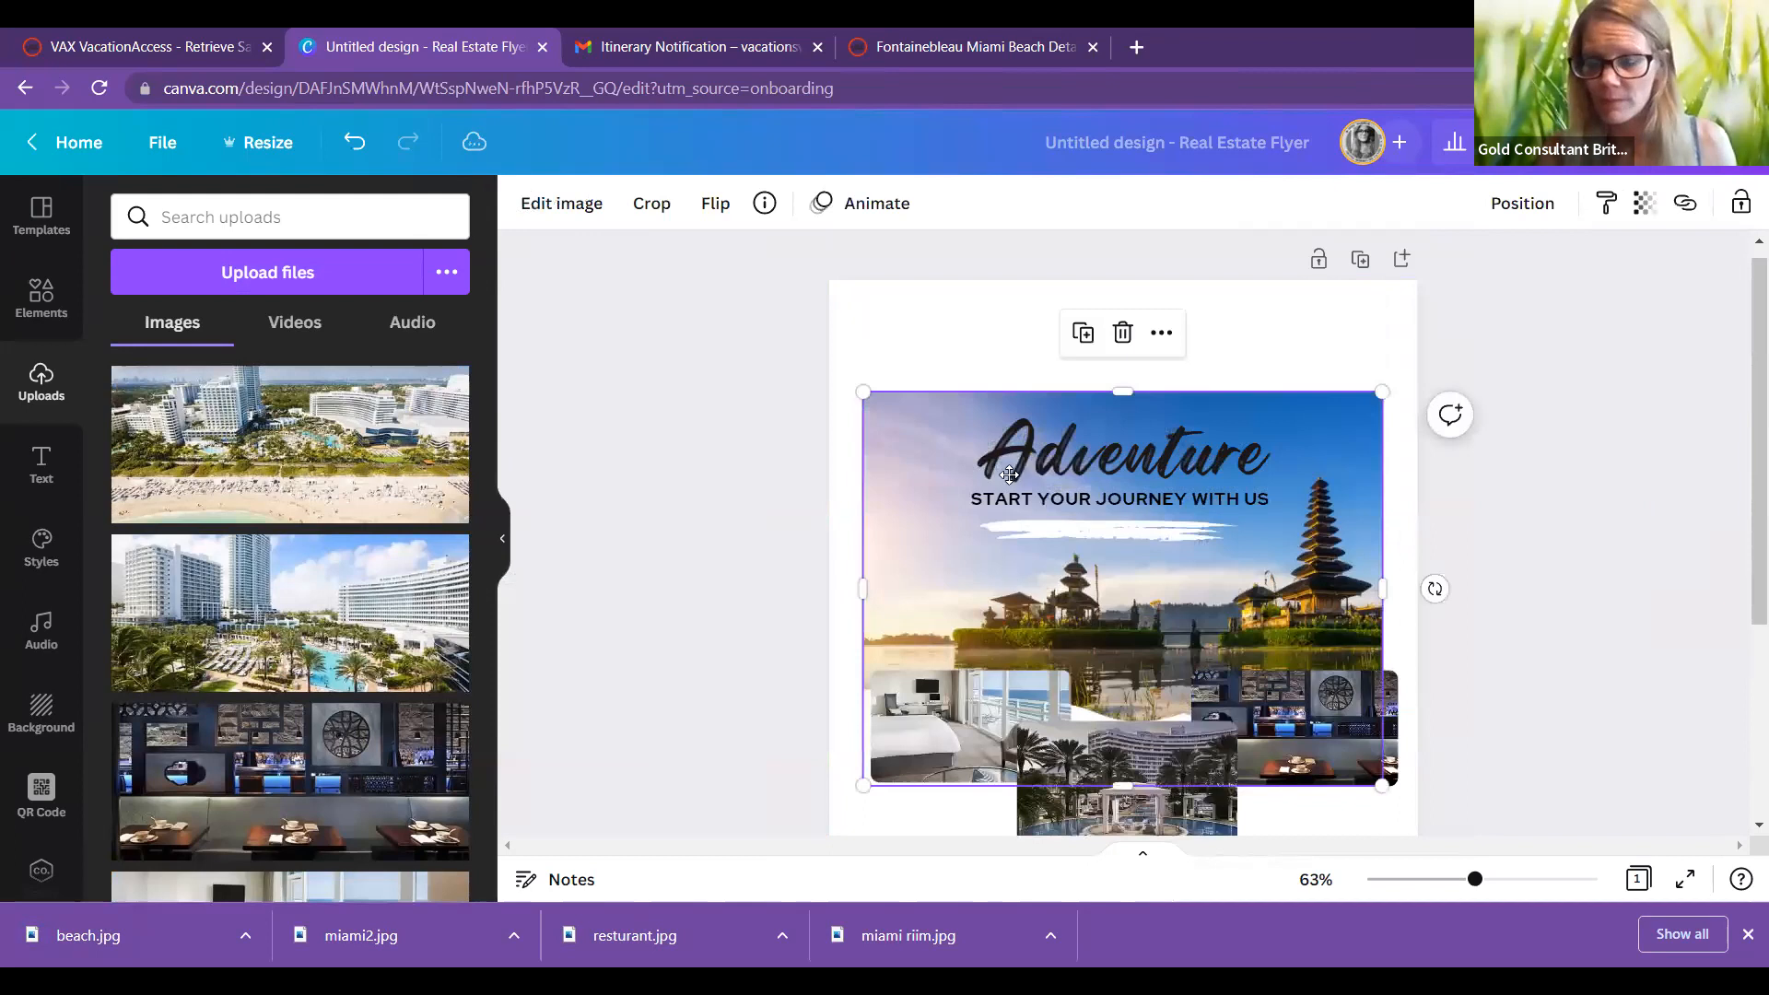
pyautogui.press('Delete')
pyautogui.scroll(-1, 1011, 471)
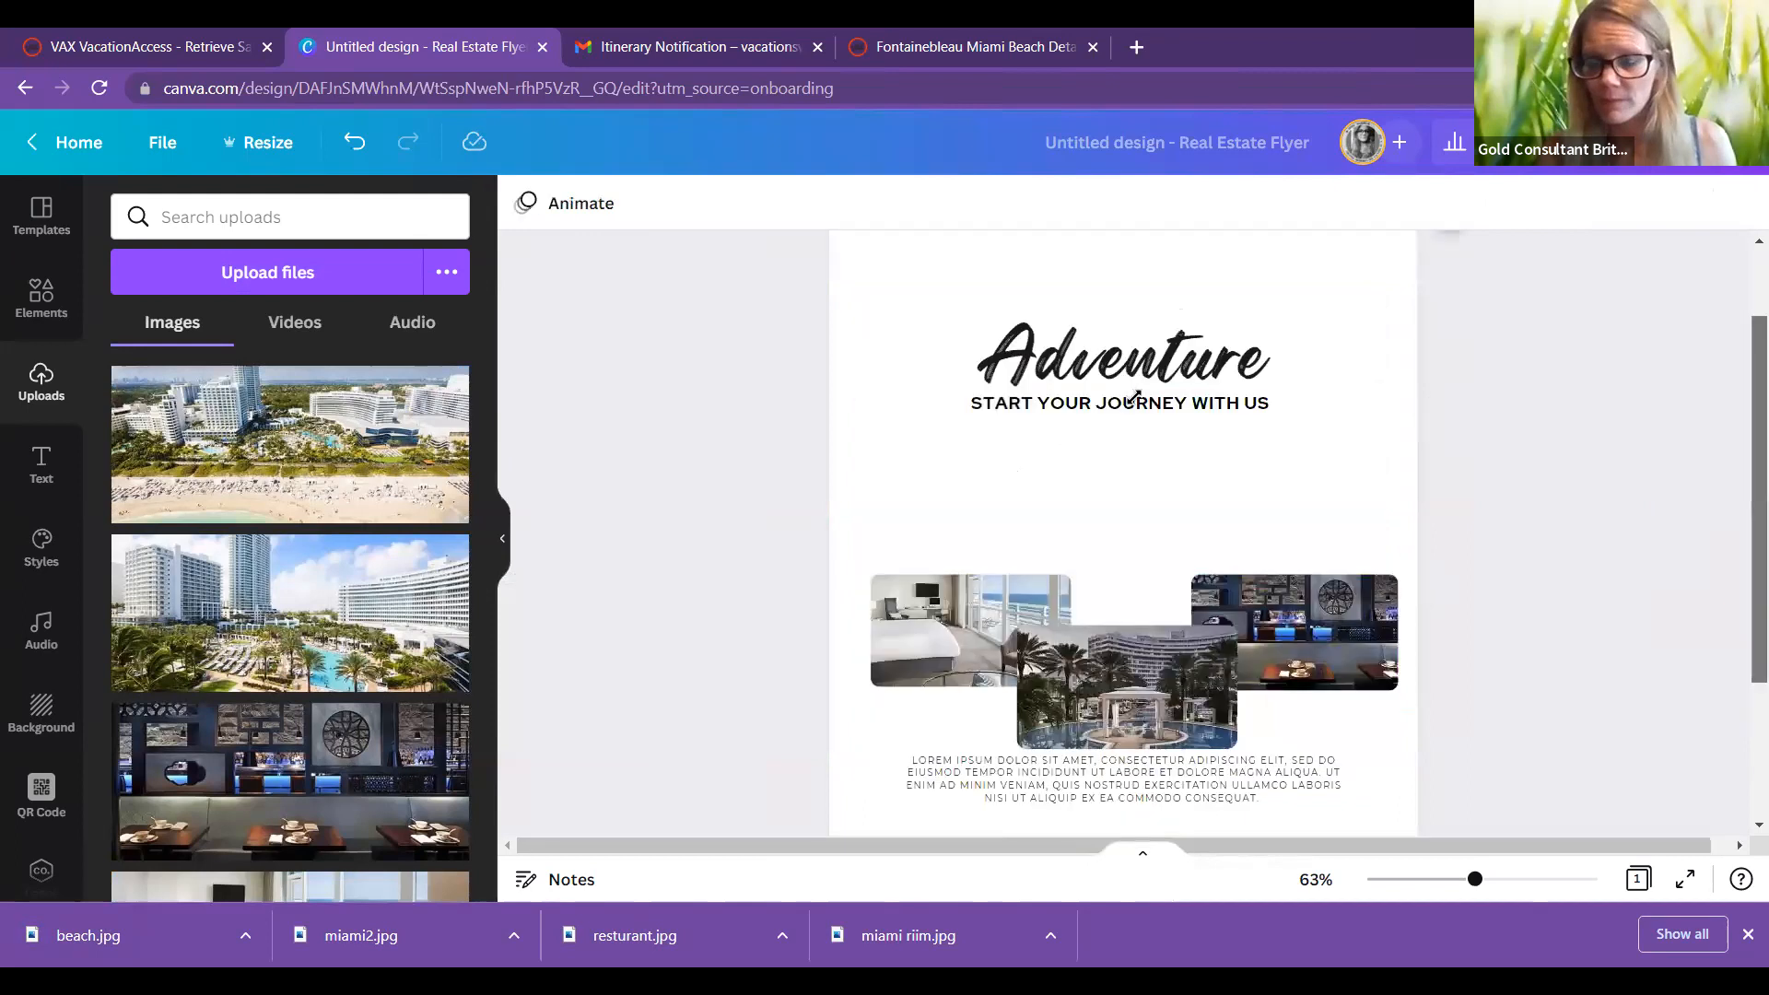
# Step: Enlarge the suite photo top-left and move the restaurant photo up beside it
pyautogui.scroll(-1, 1142, 399)
pyautogui.moveTo(971, 630); pyautogui.dragTo(970, 491)
pyautogui.moveTo(1070, 436); pyautogui.dragTo(1149, 392)
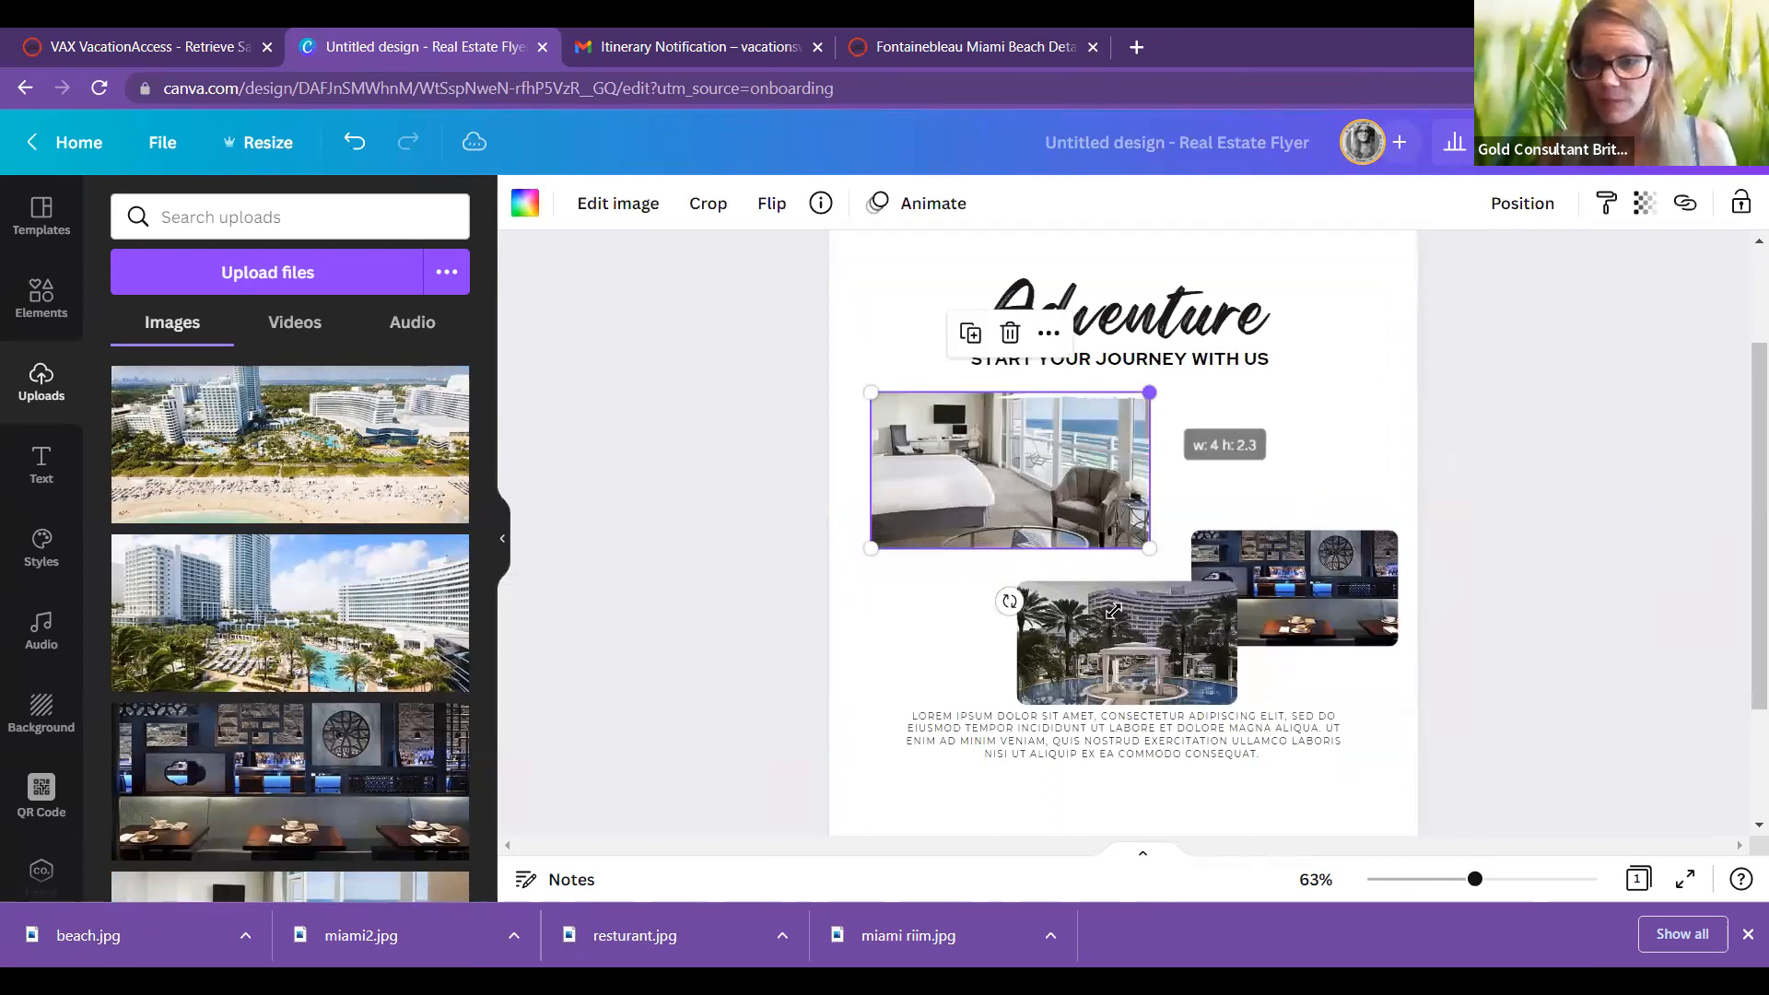
pyautogui.click(1281, 534)
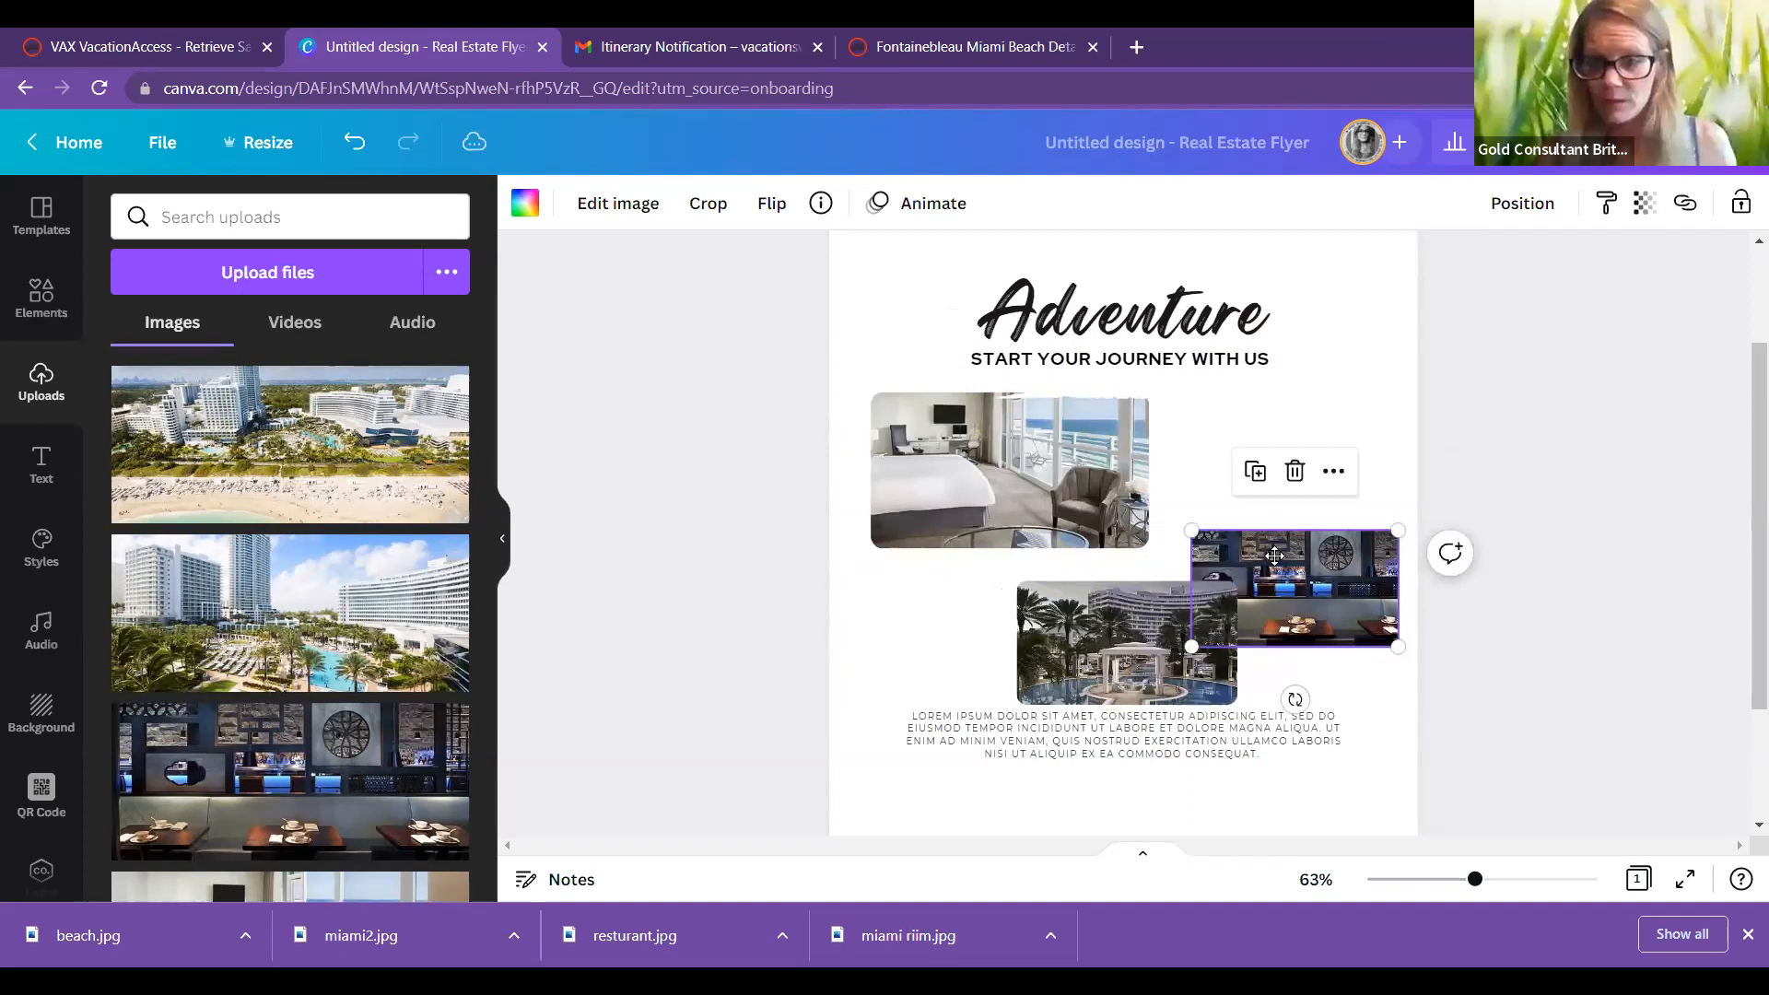
pyautogui.moveTo(1274, 559); pyautogui.dragTo(1278, 605)
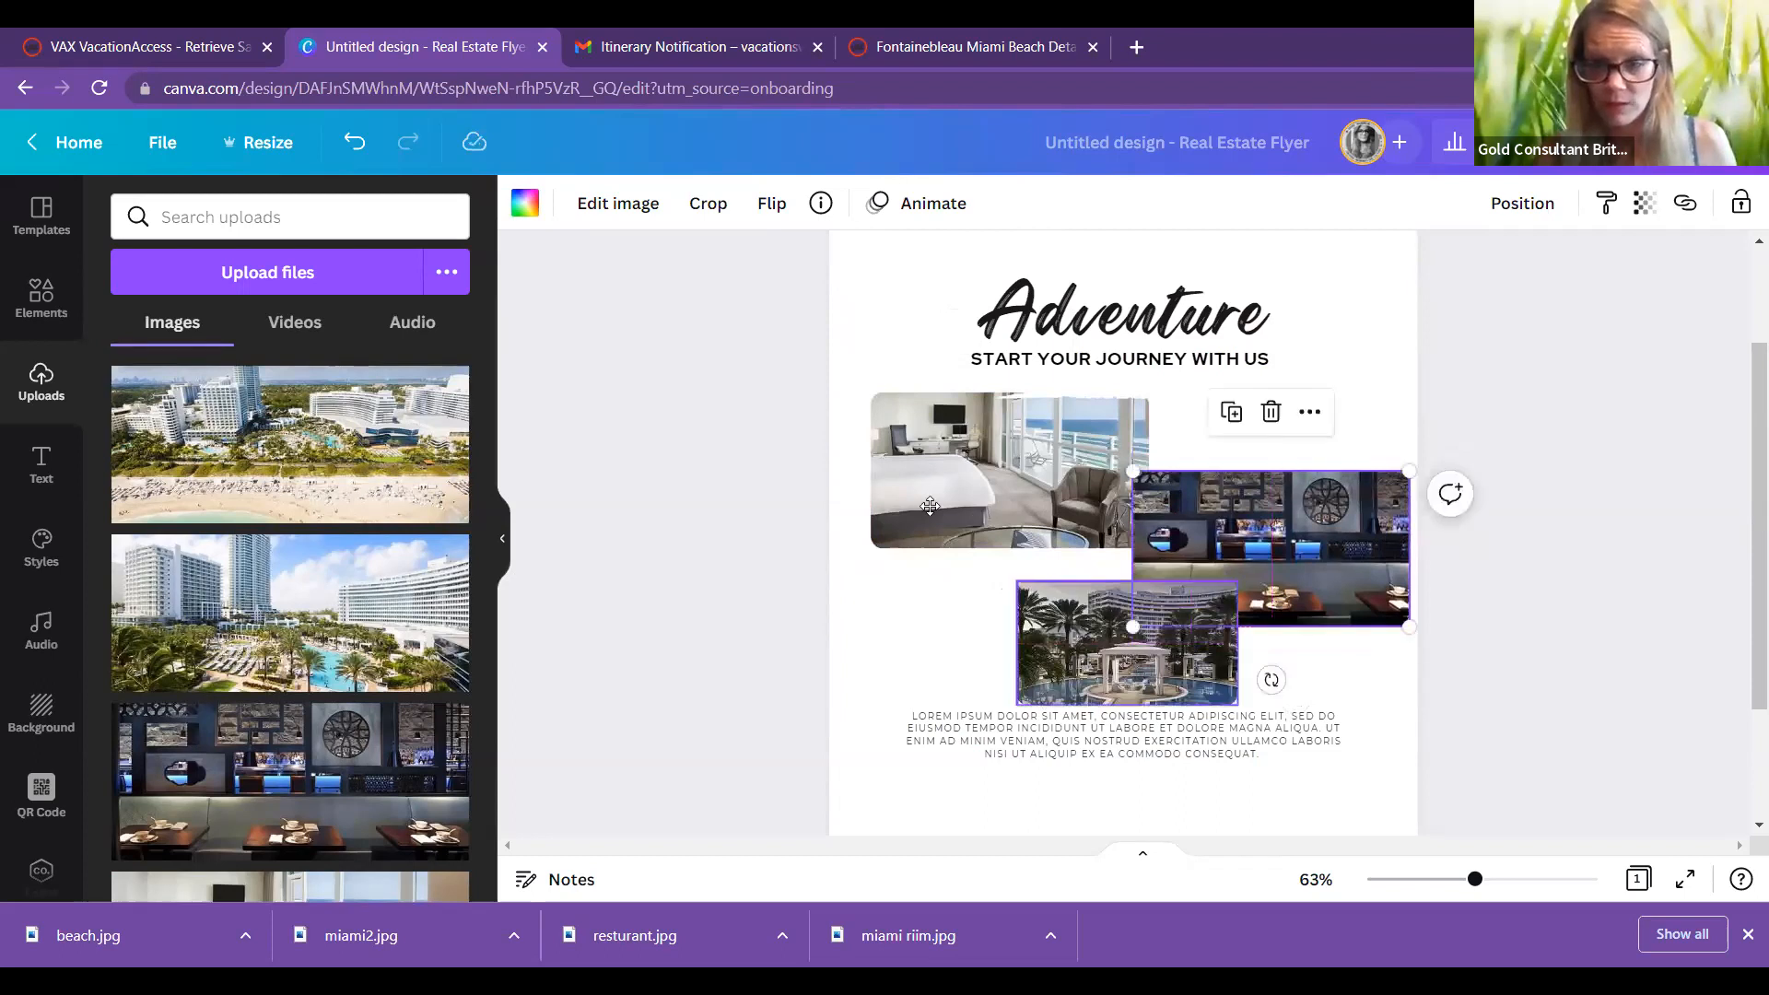
# Step: Resize and move the cabana pool photo to sit below the suite photo
pyautogui.moveTo(1126, 643); pyautogui.dragTo(1030, 654)
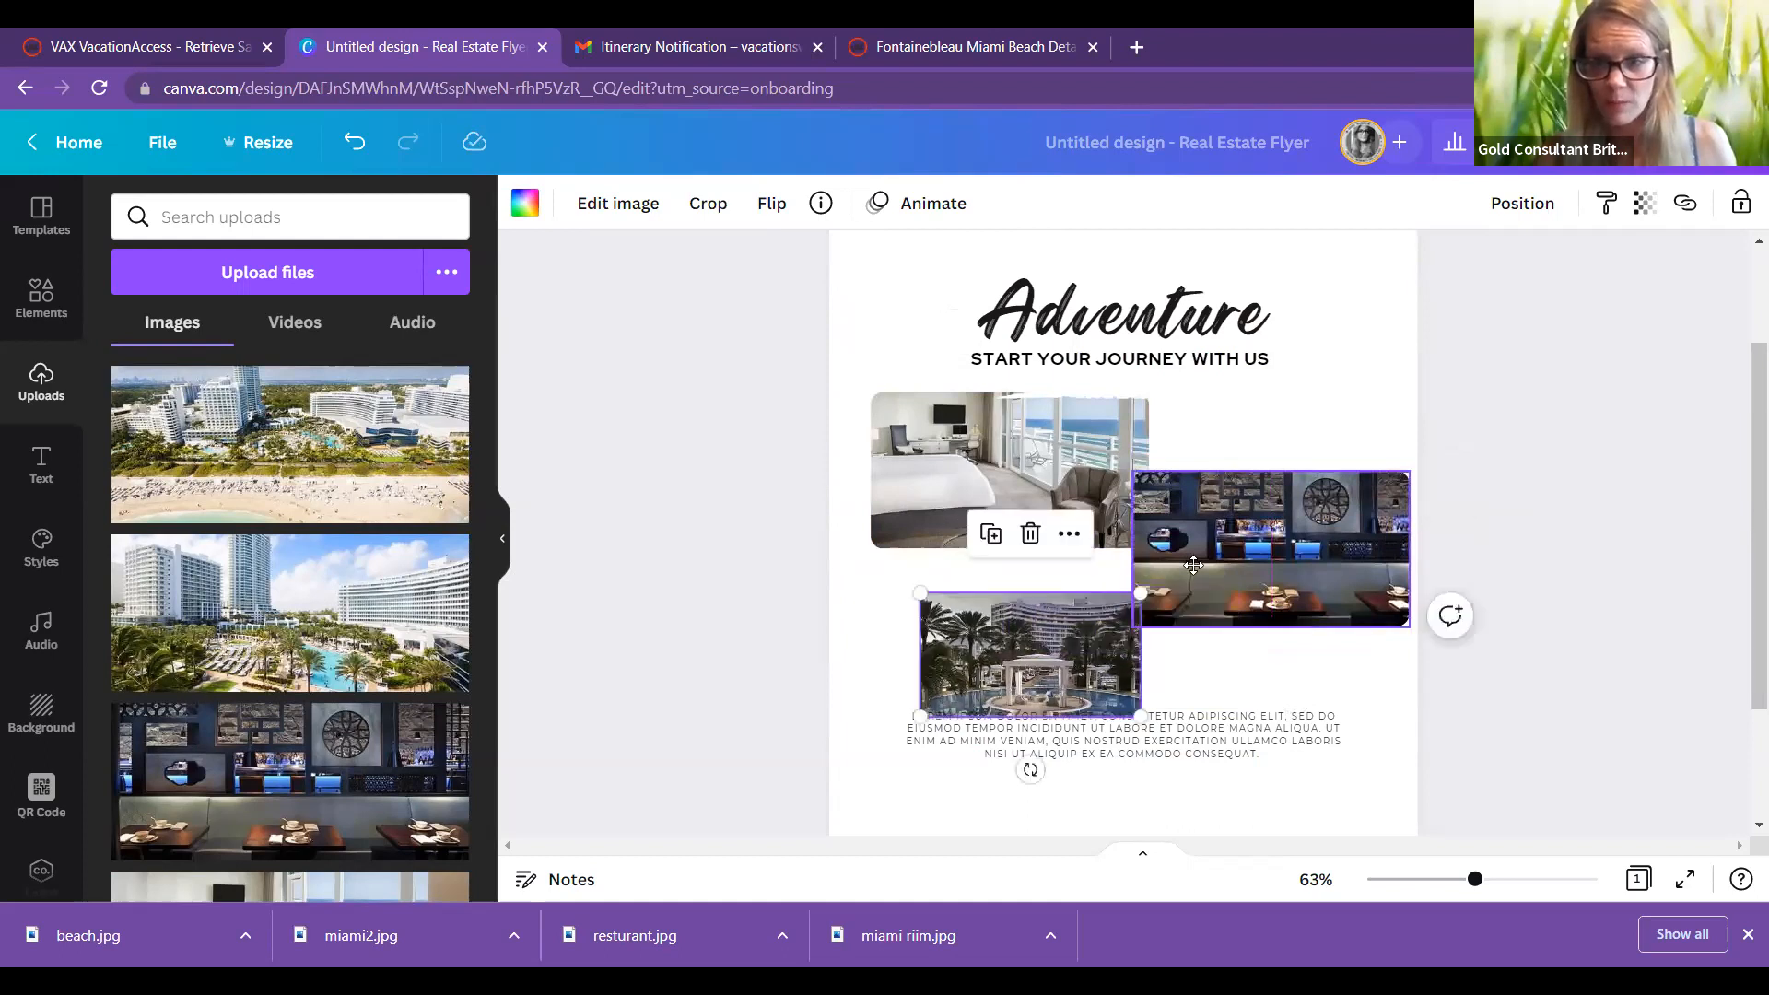
pyautogui.moveTo(1194, 565); pyautogui.dragTo(1184, 546)
pyautogui.moveTo(1114, 621); pyautogui.dragTo(1357, 479)
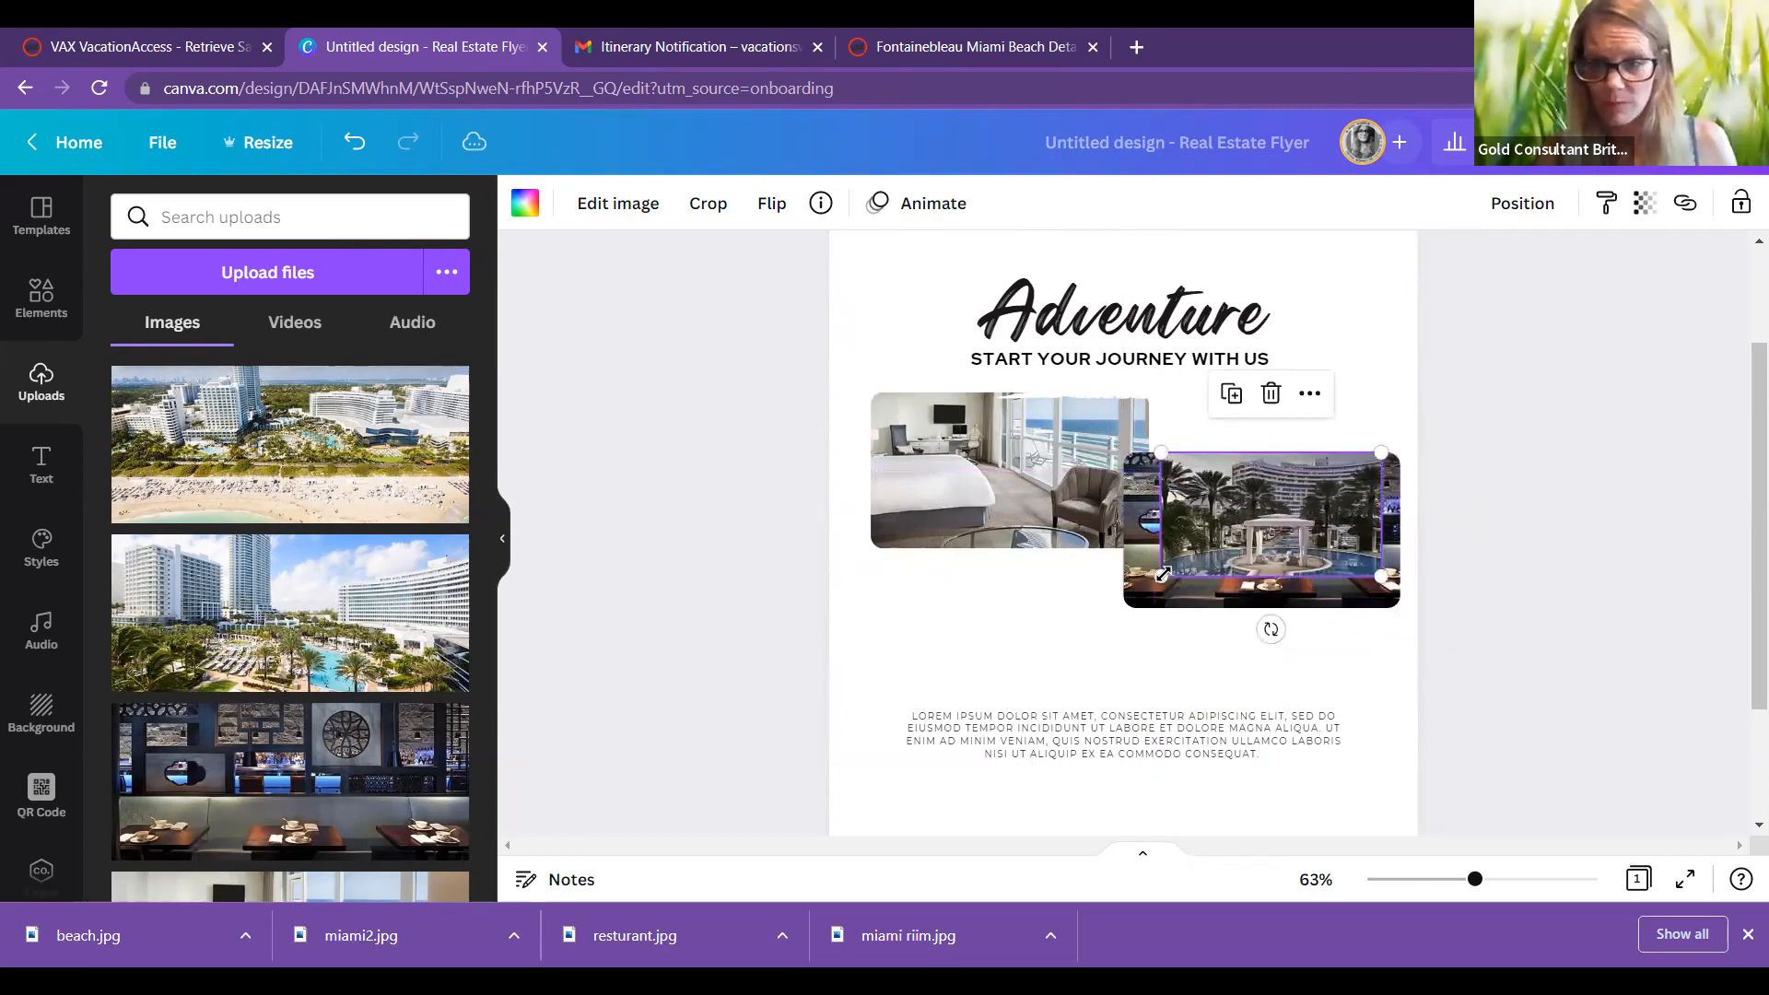
pyautogui.moveTo(1119, 620); pyautogui.dragTo(1118, 621)
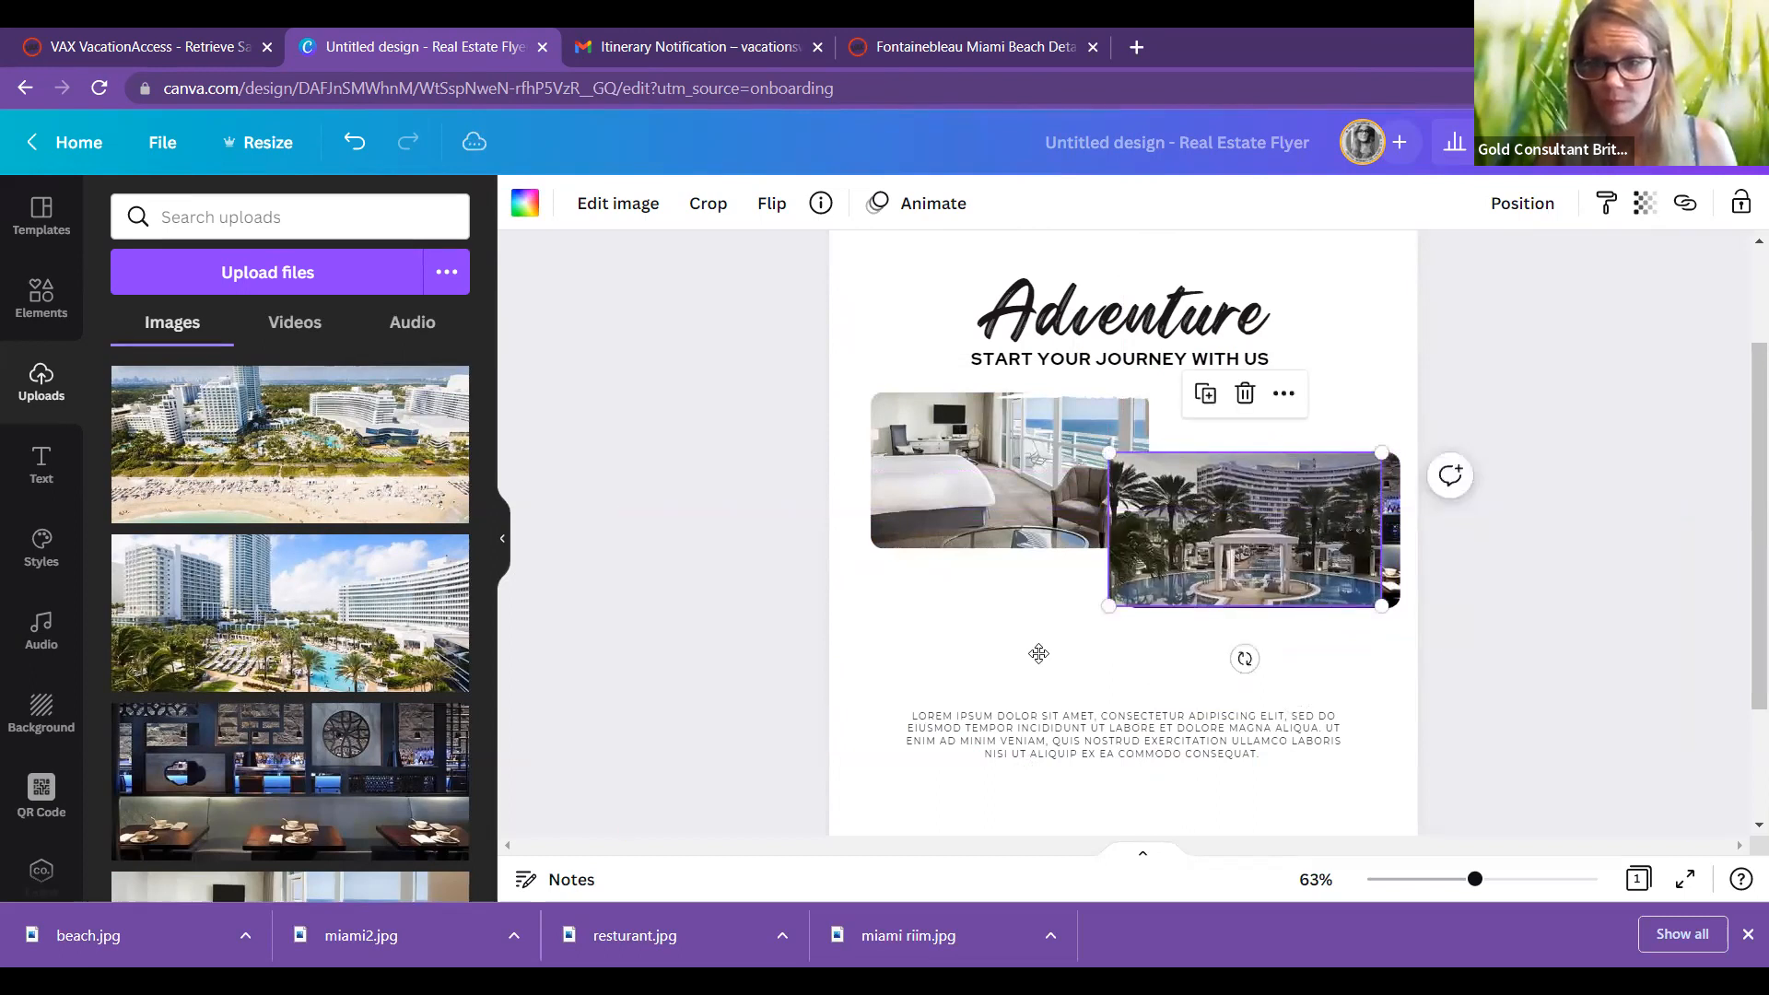
pyautogui.moveTo(1186, 578); pyautogui.dragTo(1032, 675)
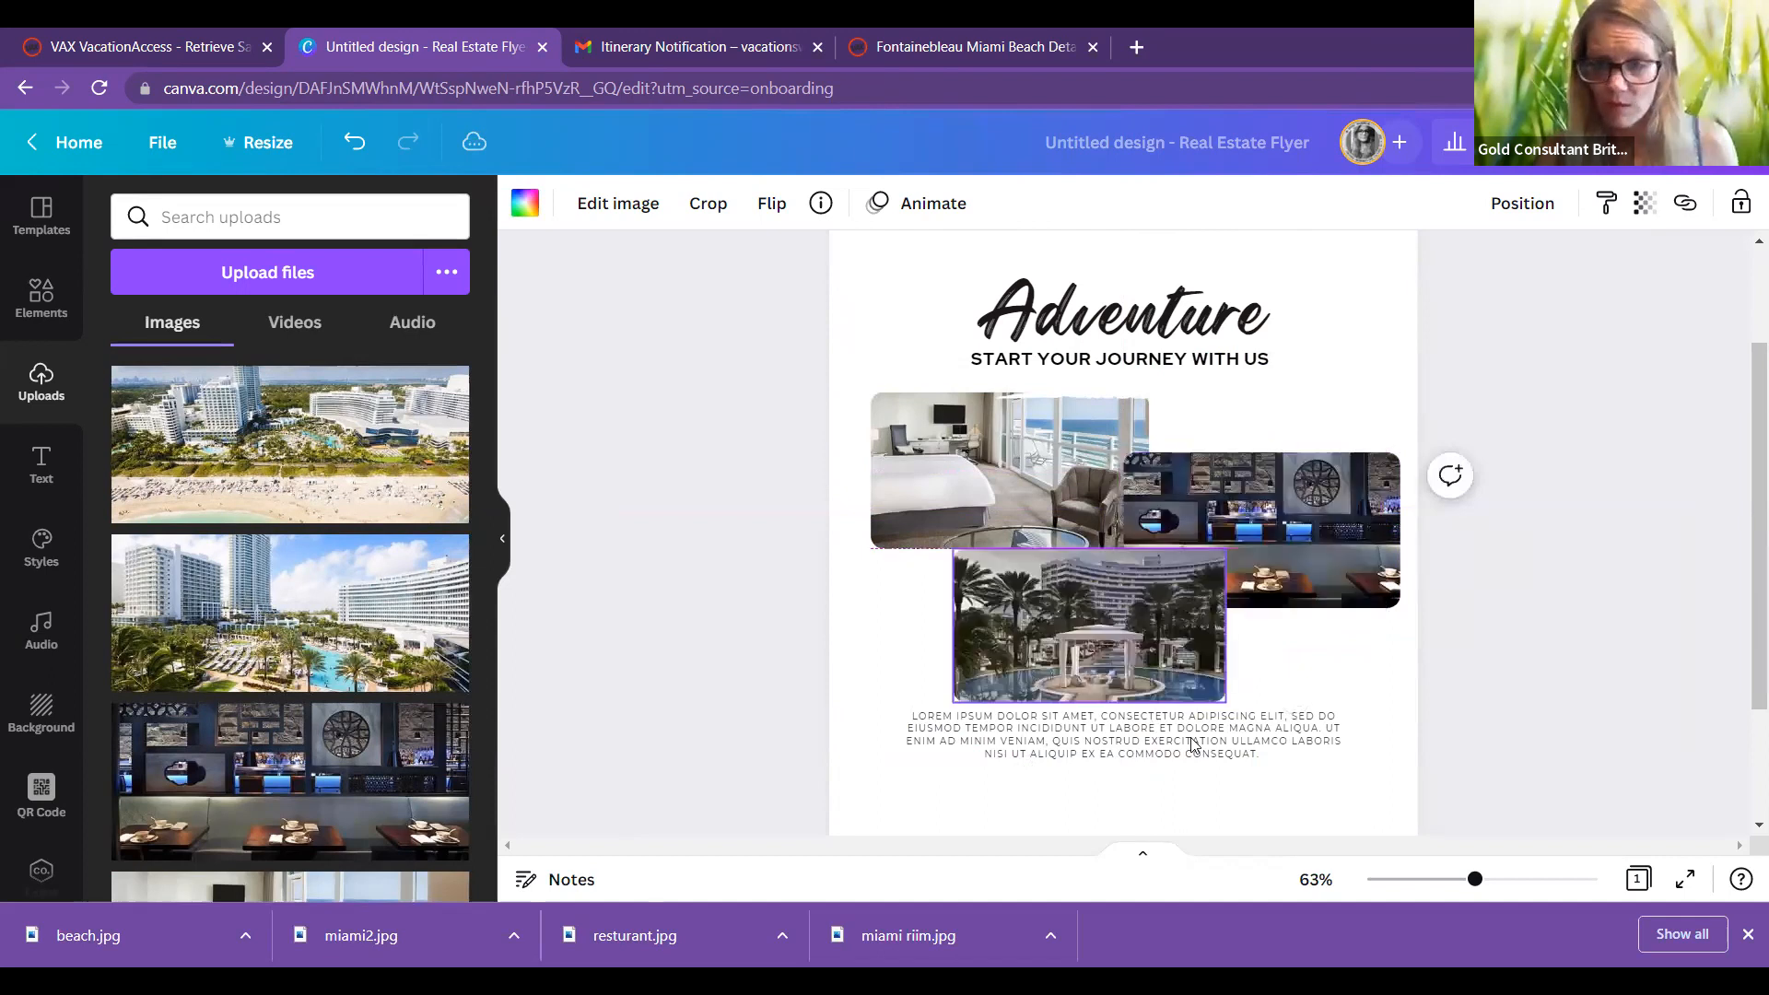
pyautogui.moveTo(1193, 767); pyautogui.dragTo(1196, 798)
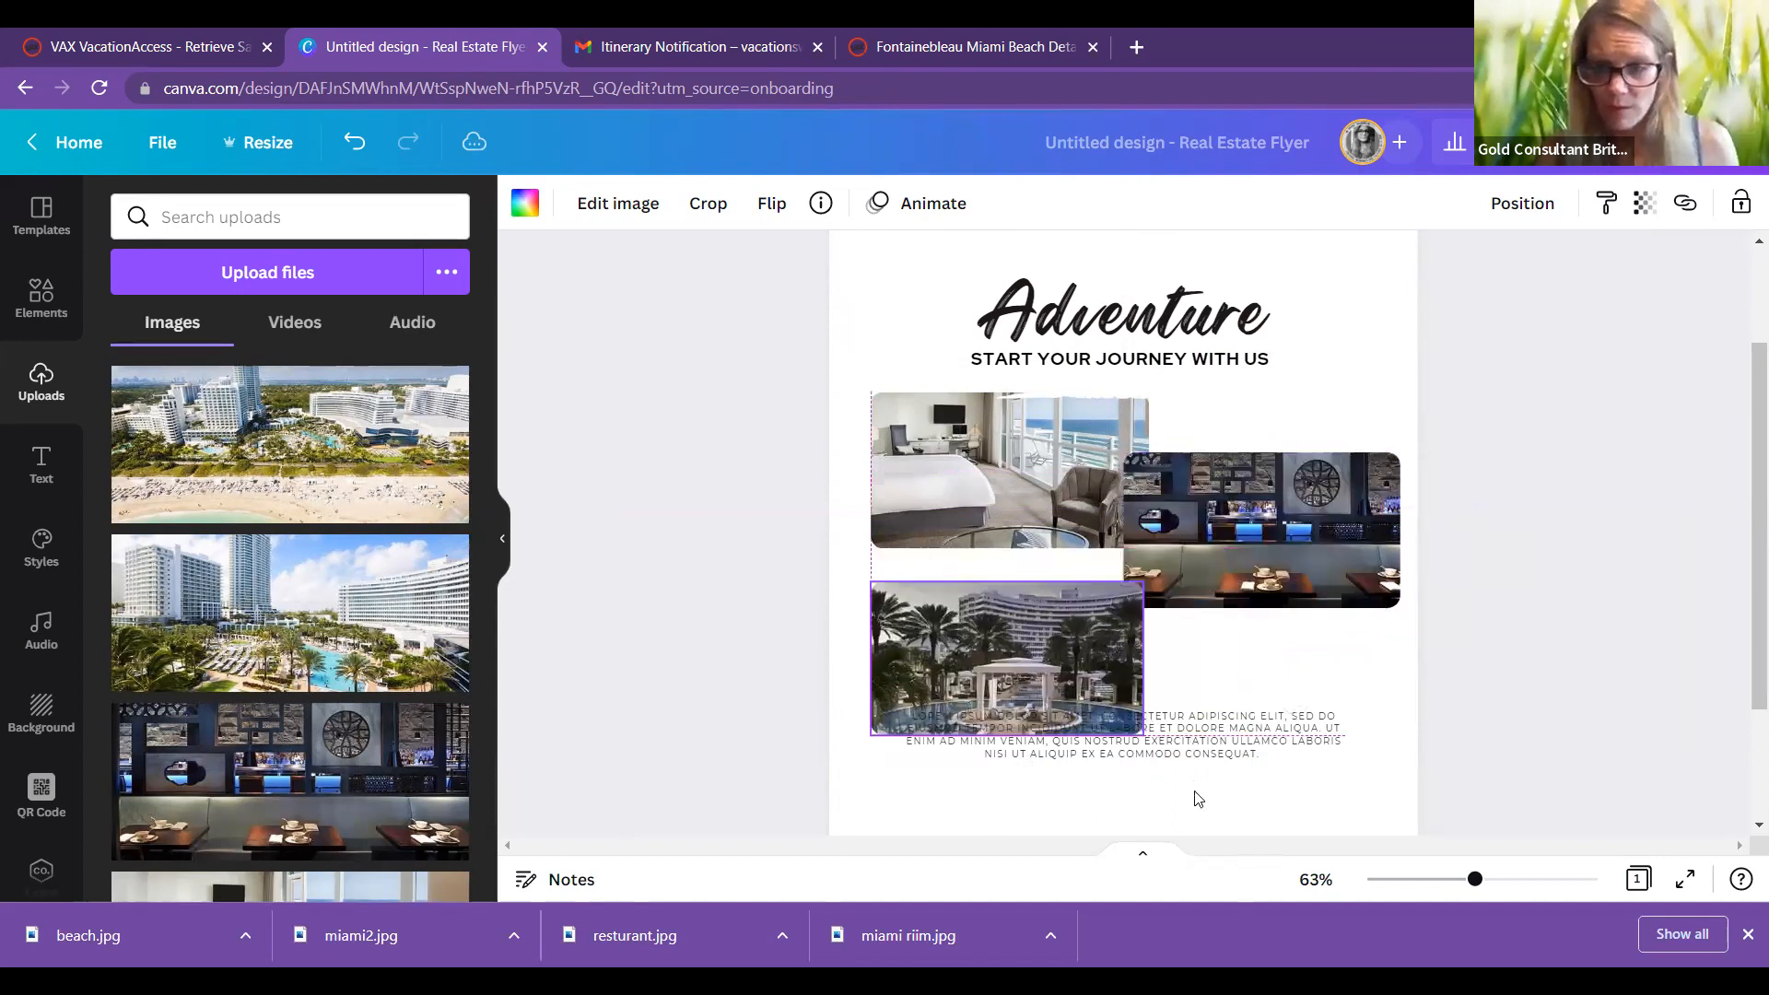
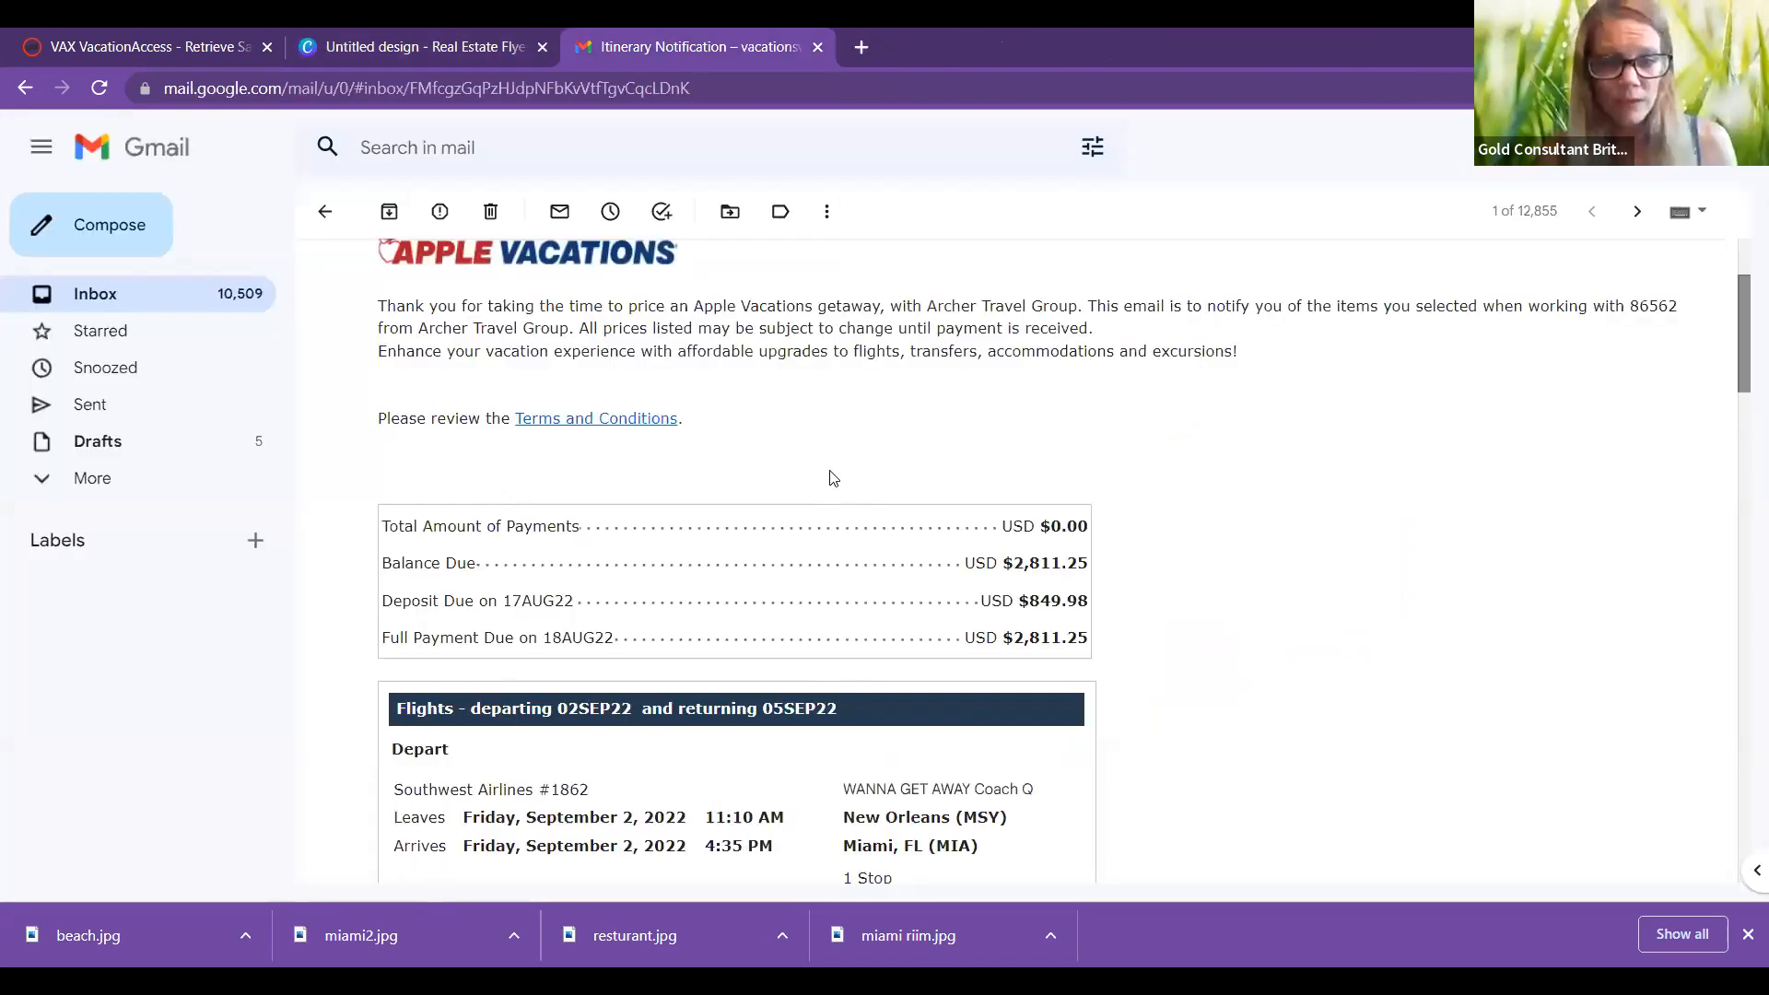
# Step: Copy the Flights section from the Apple Vacations email and select Canva's lorem ipsum placeholder
pyautogui.scroll(-3, 390, 320)
pyautogui.moveTo(391, 320); pyautogui.dragTo(548, 753)
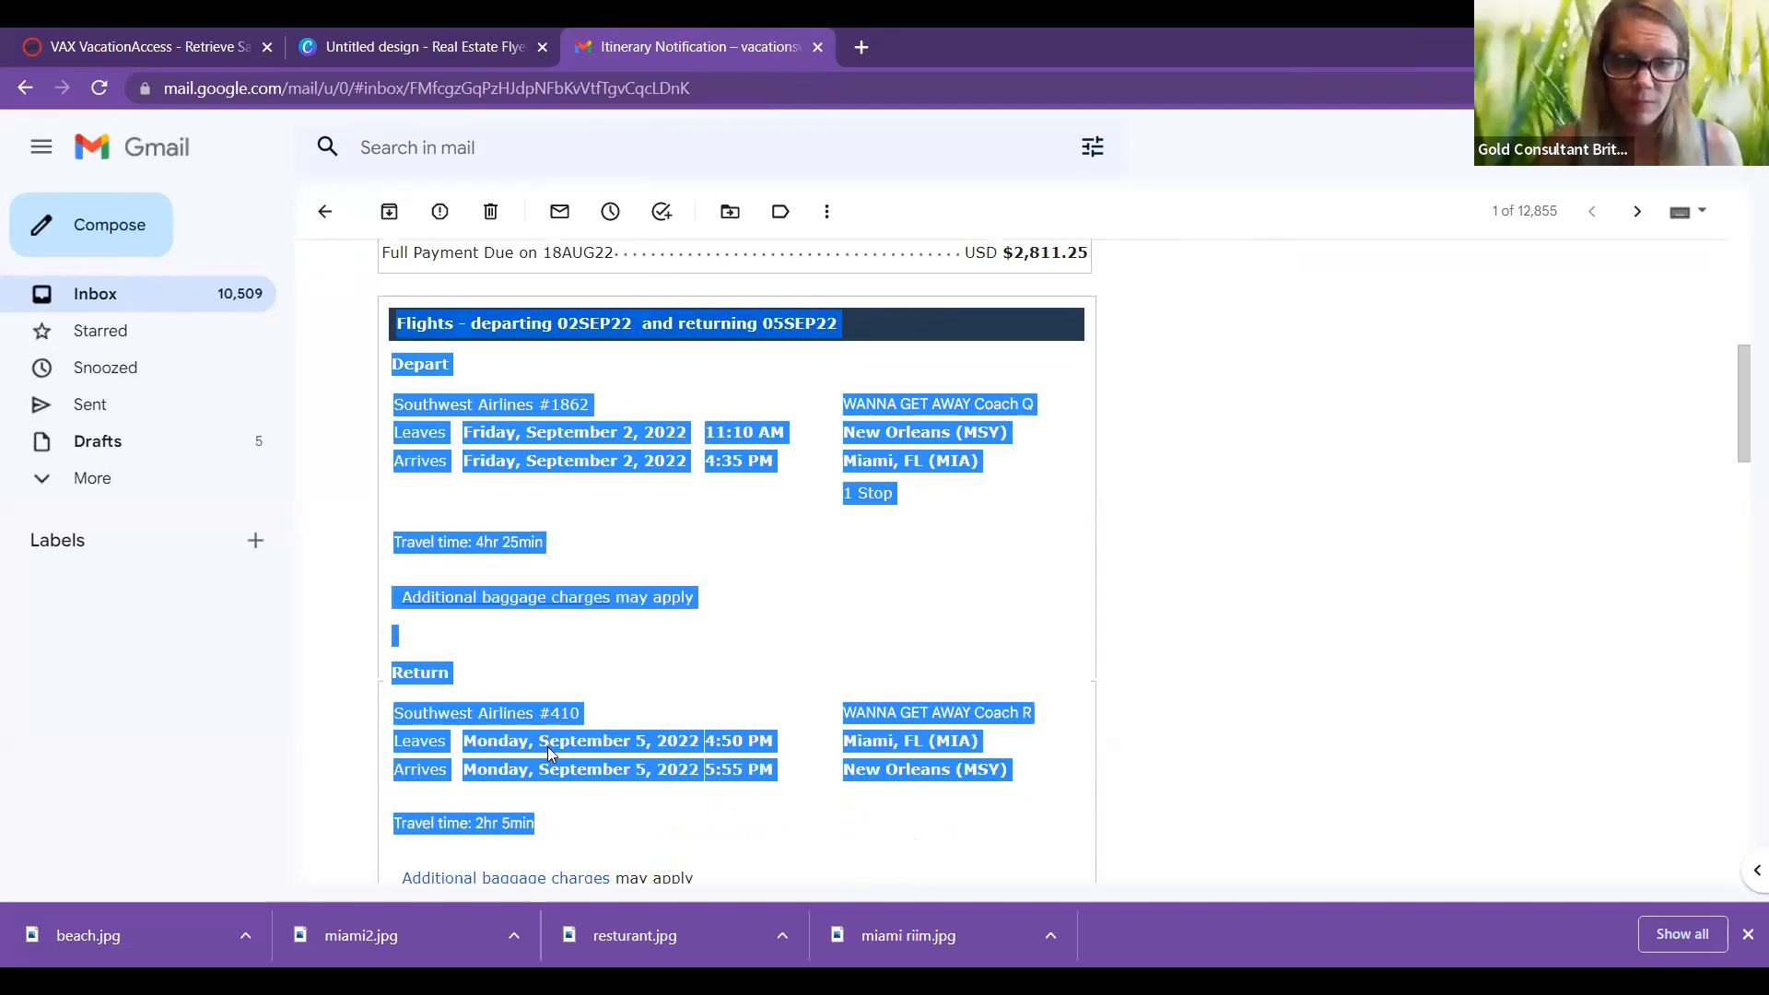
pyautogui.rightClick(551, 750)
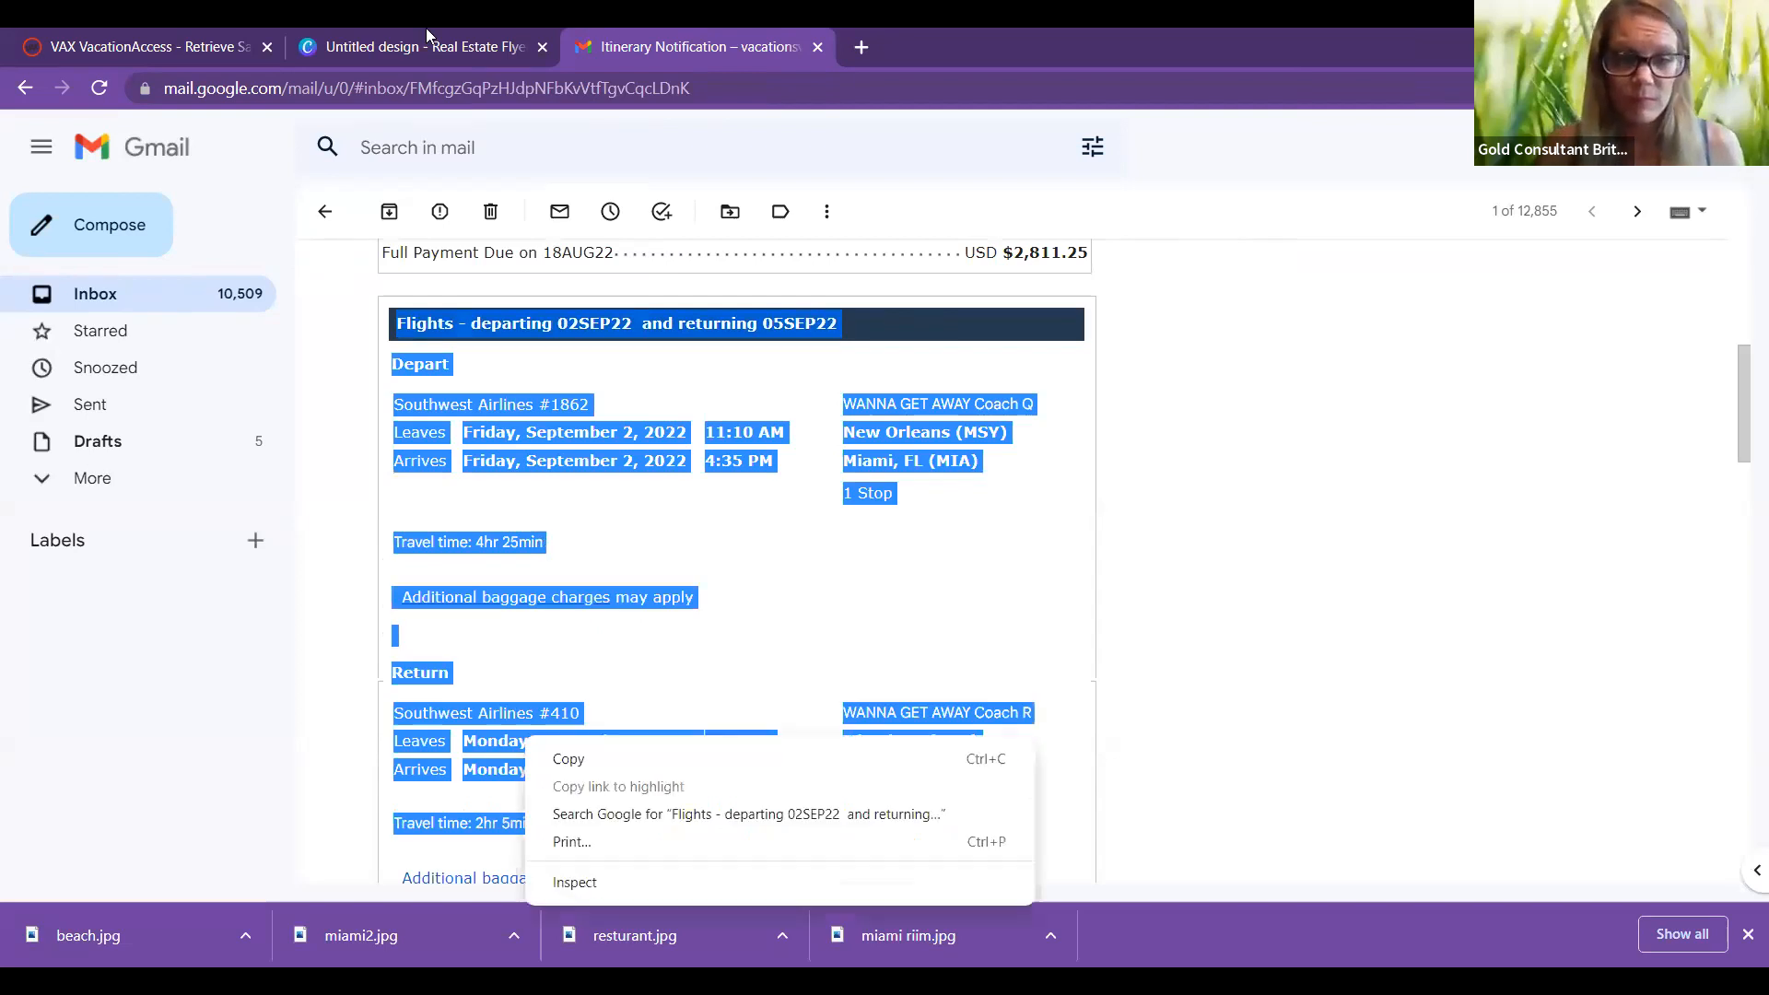
pyautogui.click(1105, 682)
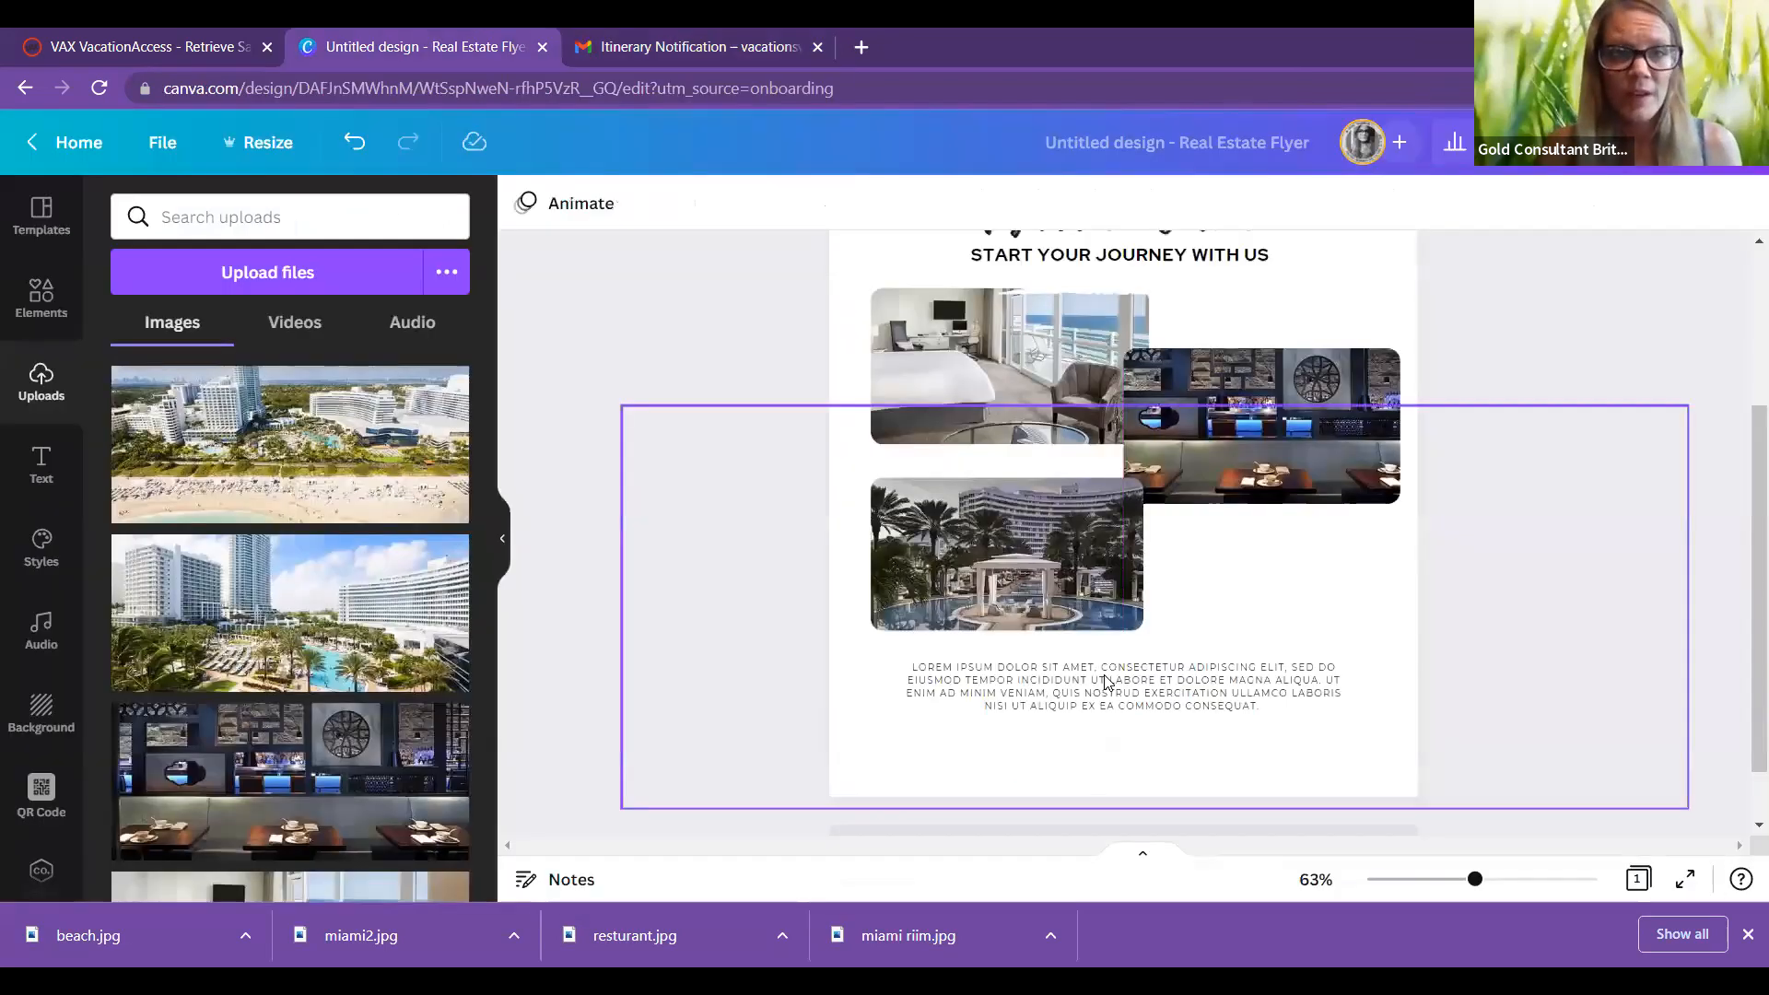
pyautogui.tripleClick(1106, 679)
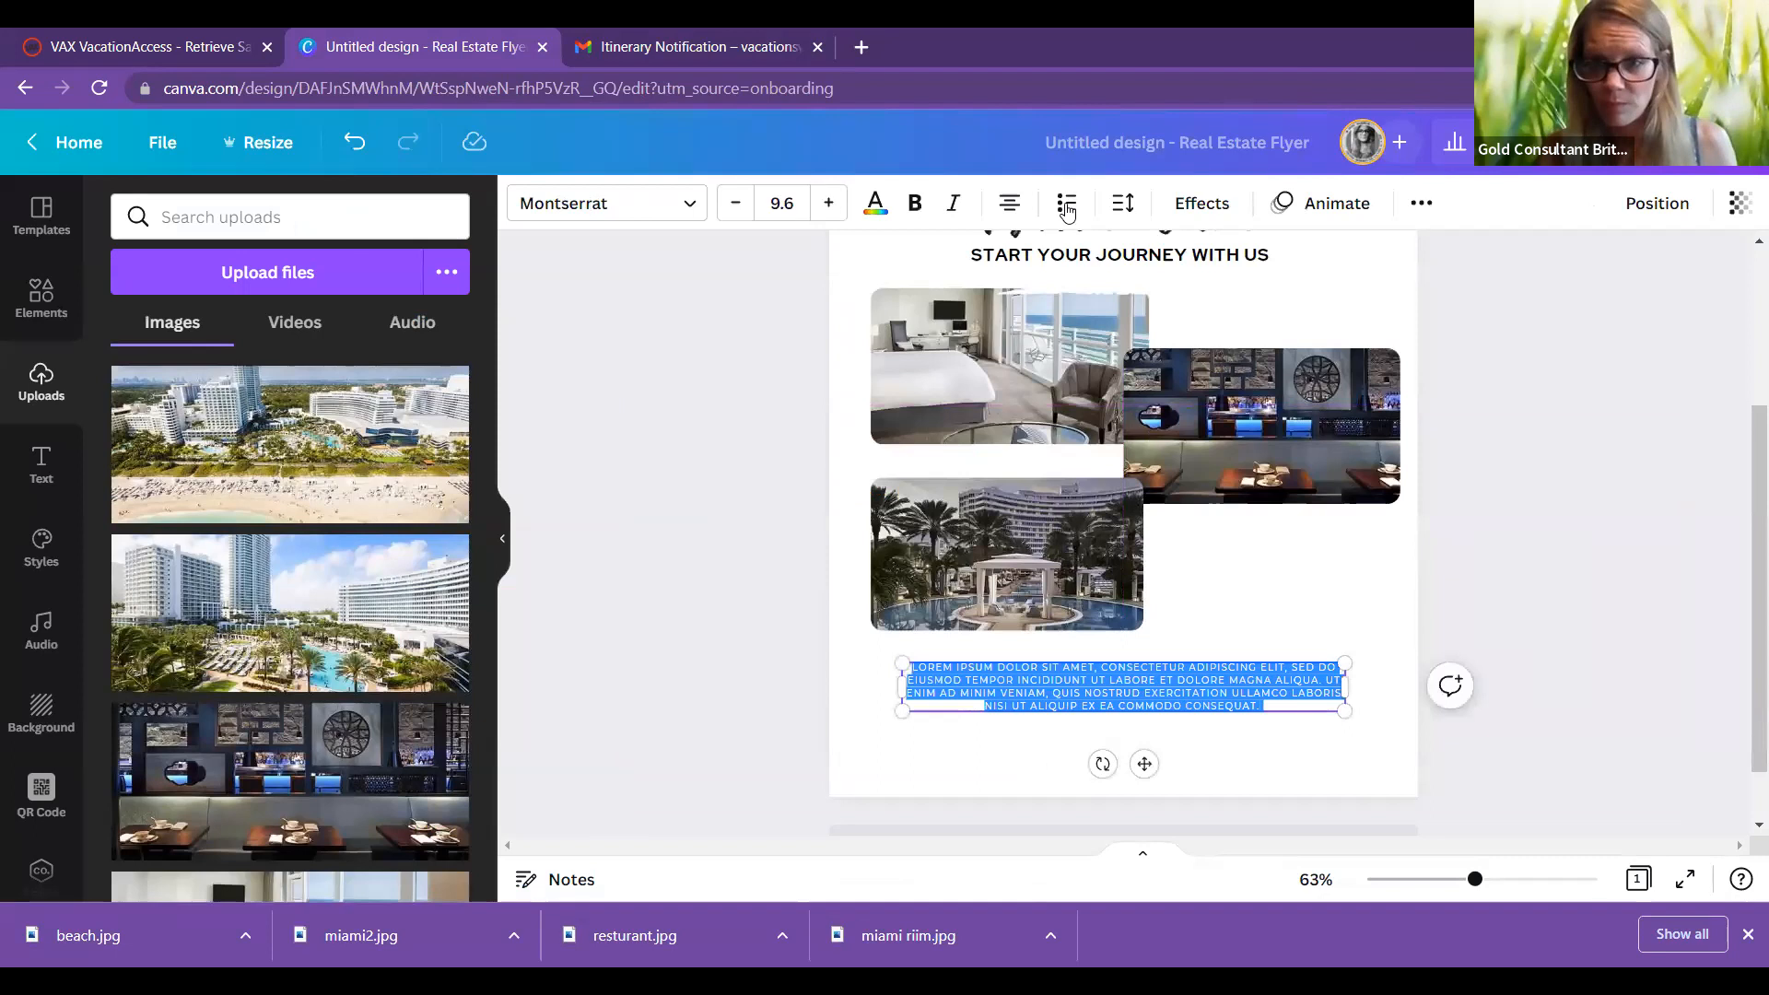
# Step: Paste the flight details over the lorem ipsum, realign the text, and move the box up and widen it
pyautogui.hotkey('ctrl', 'v')
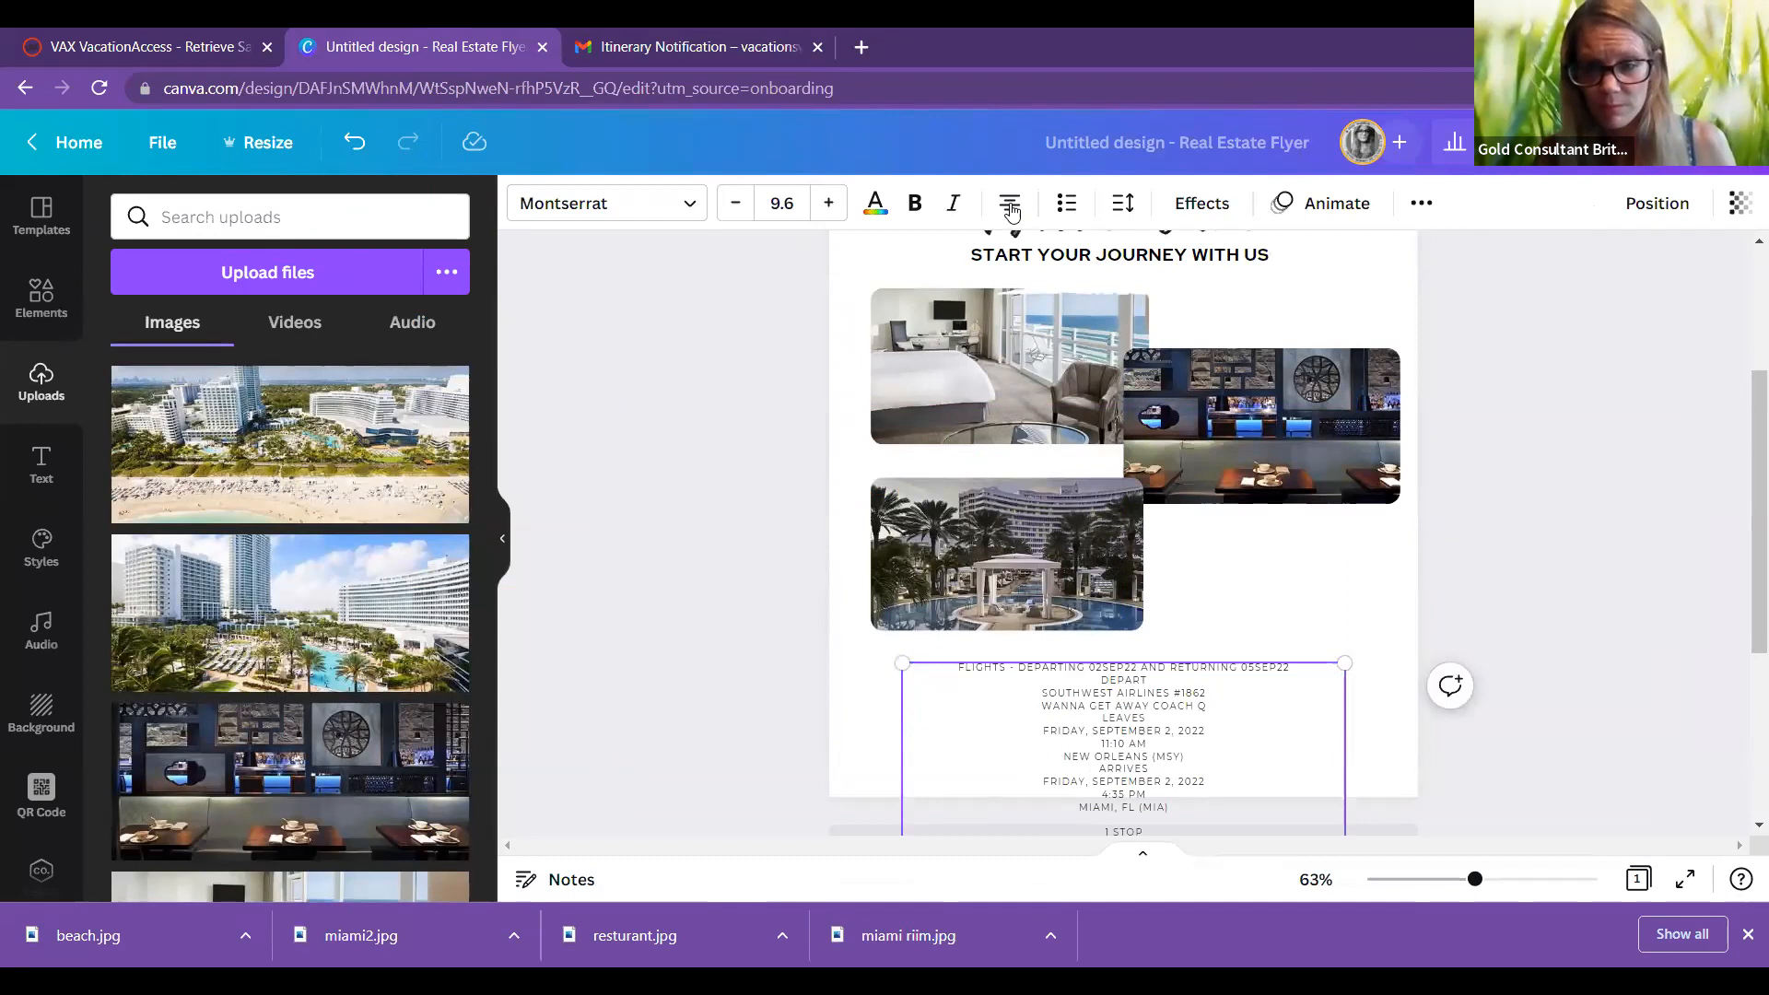
pyautogui.click(1011, 206)
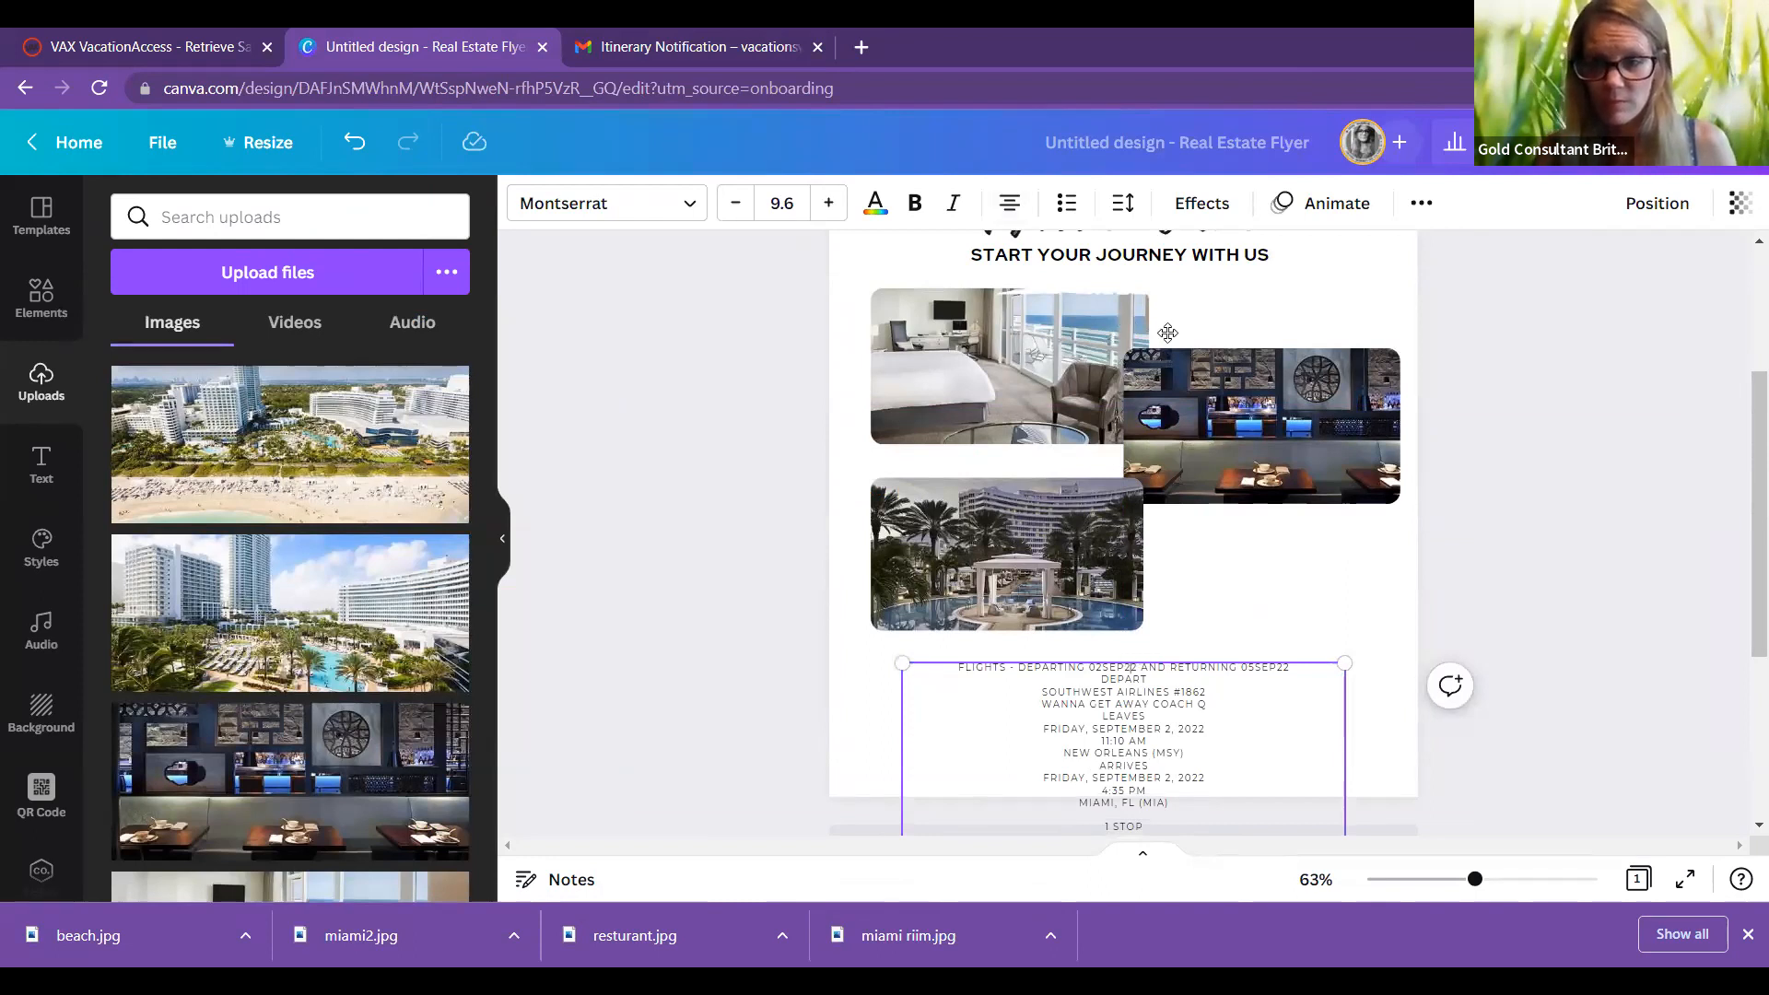
pyautogui.moveTo(1331, 365); pyautogui.dragTo(1242, 418)
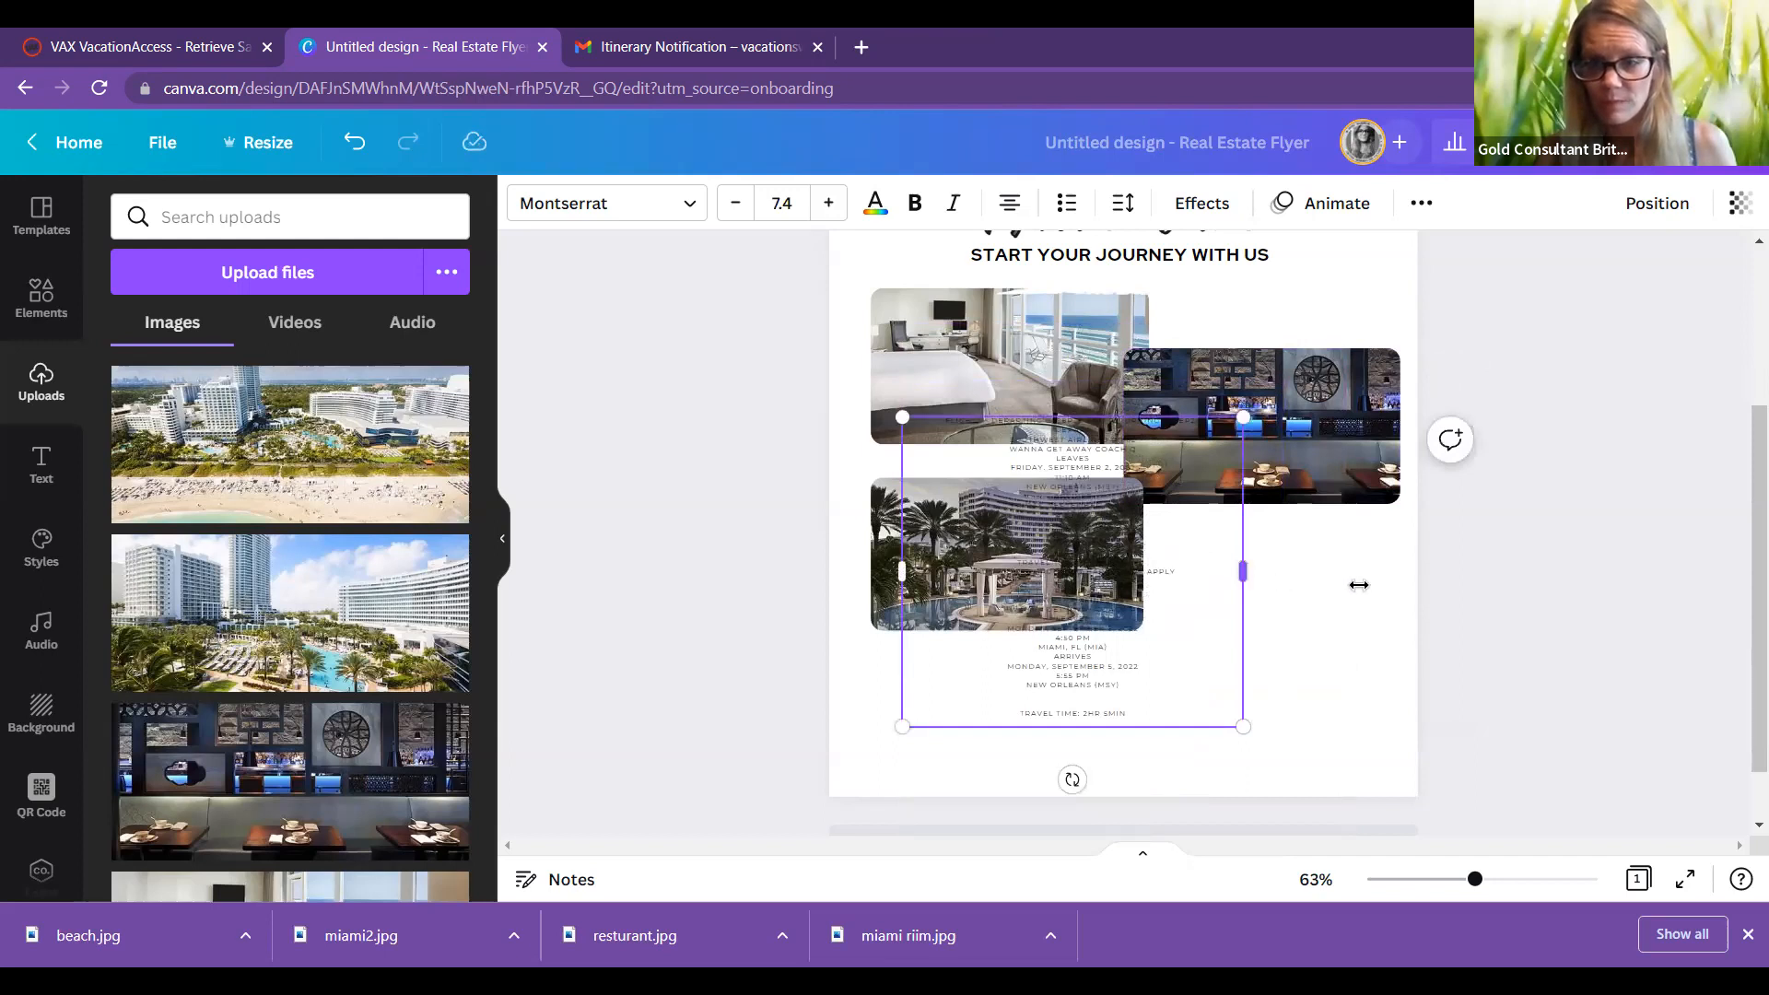
pyautogui.moveTo(1359, 584); pyautogui.dragTo(1359, 586)
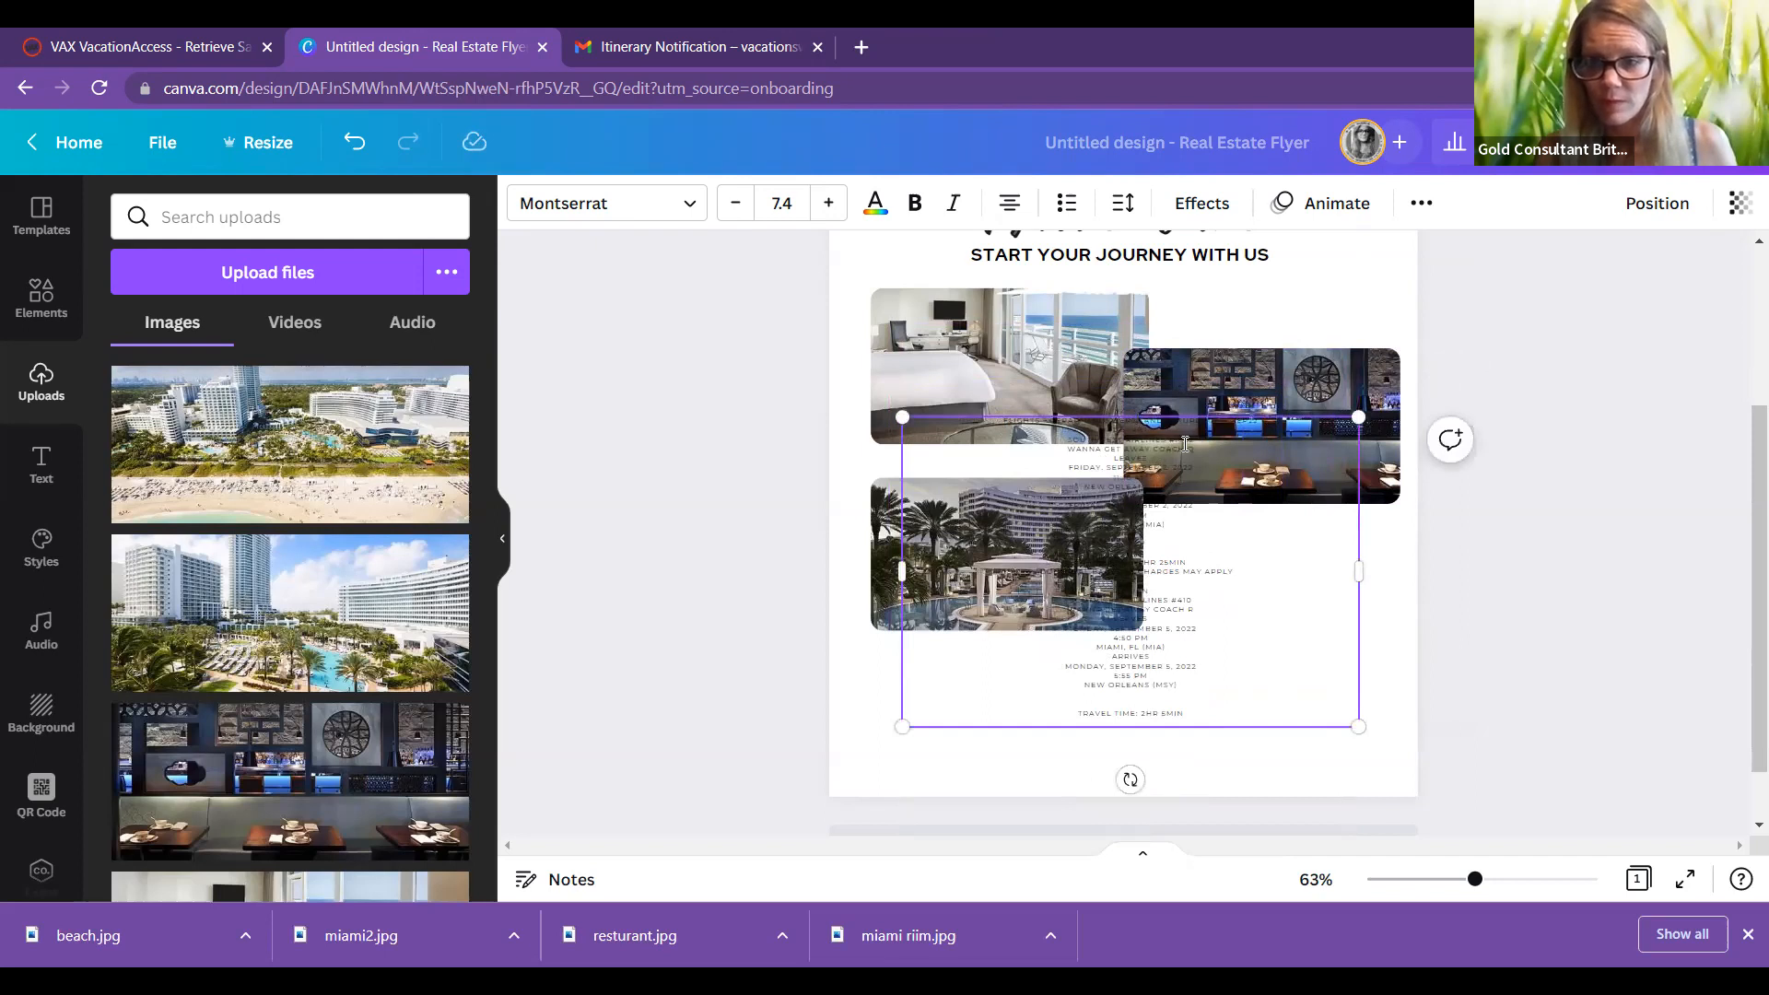
pyautogui.moveTo(1185, 448); pyautogui.dragTo(1136, 421)
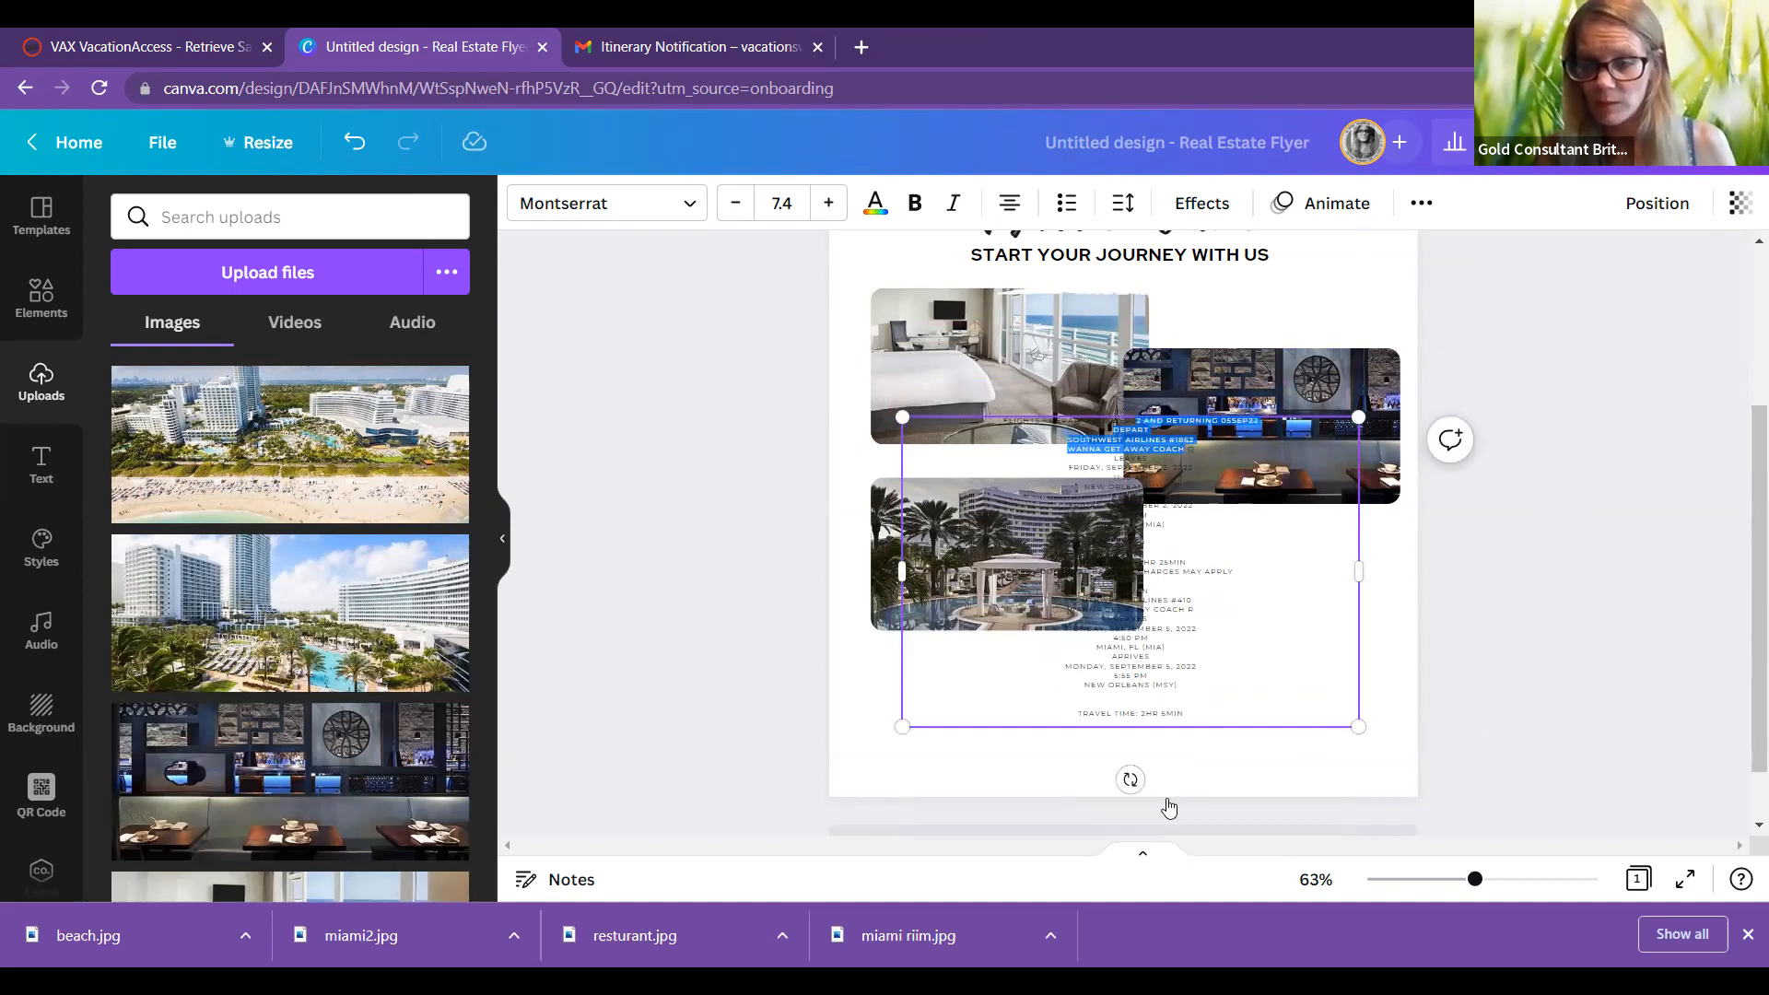
pyautogui.click(37, 472)
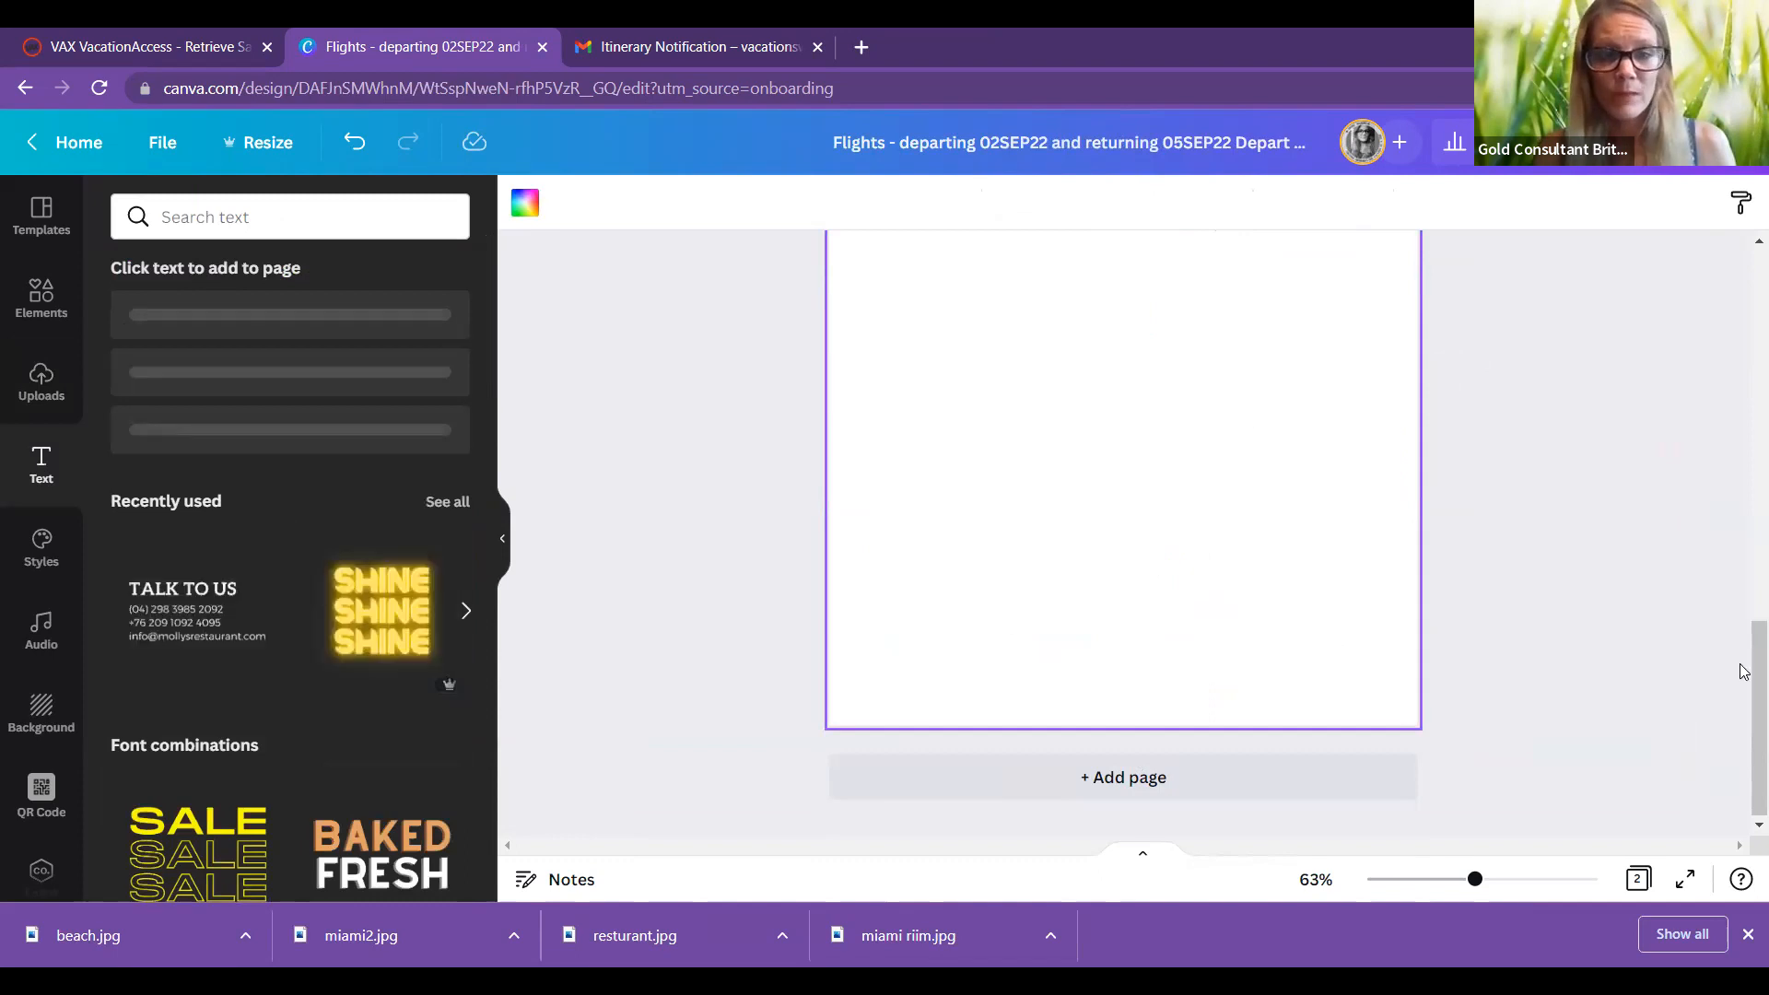
# Step: Add a subheading on page 2 and paste the flight itinerary into it
pyautogui.moveTo(1743, 672); pyautogui.dragTo(1743, 596)
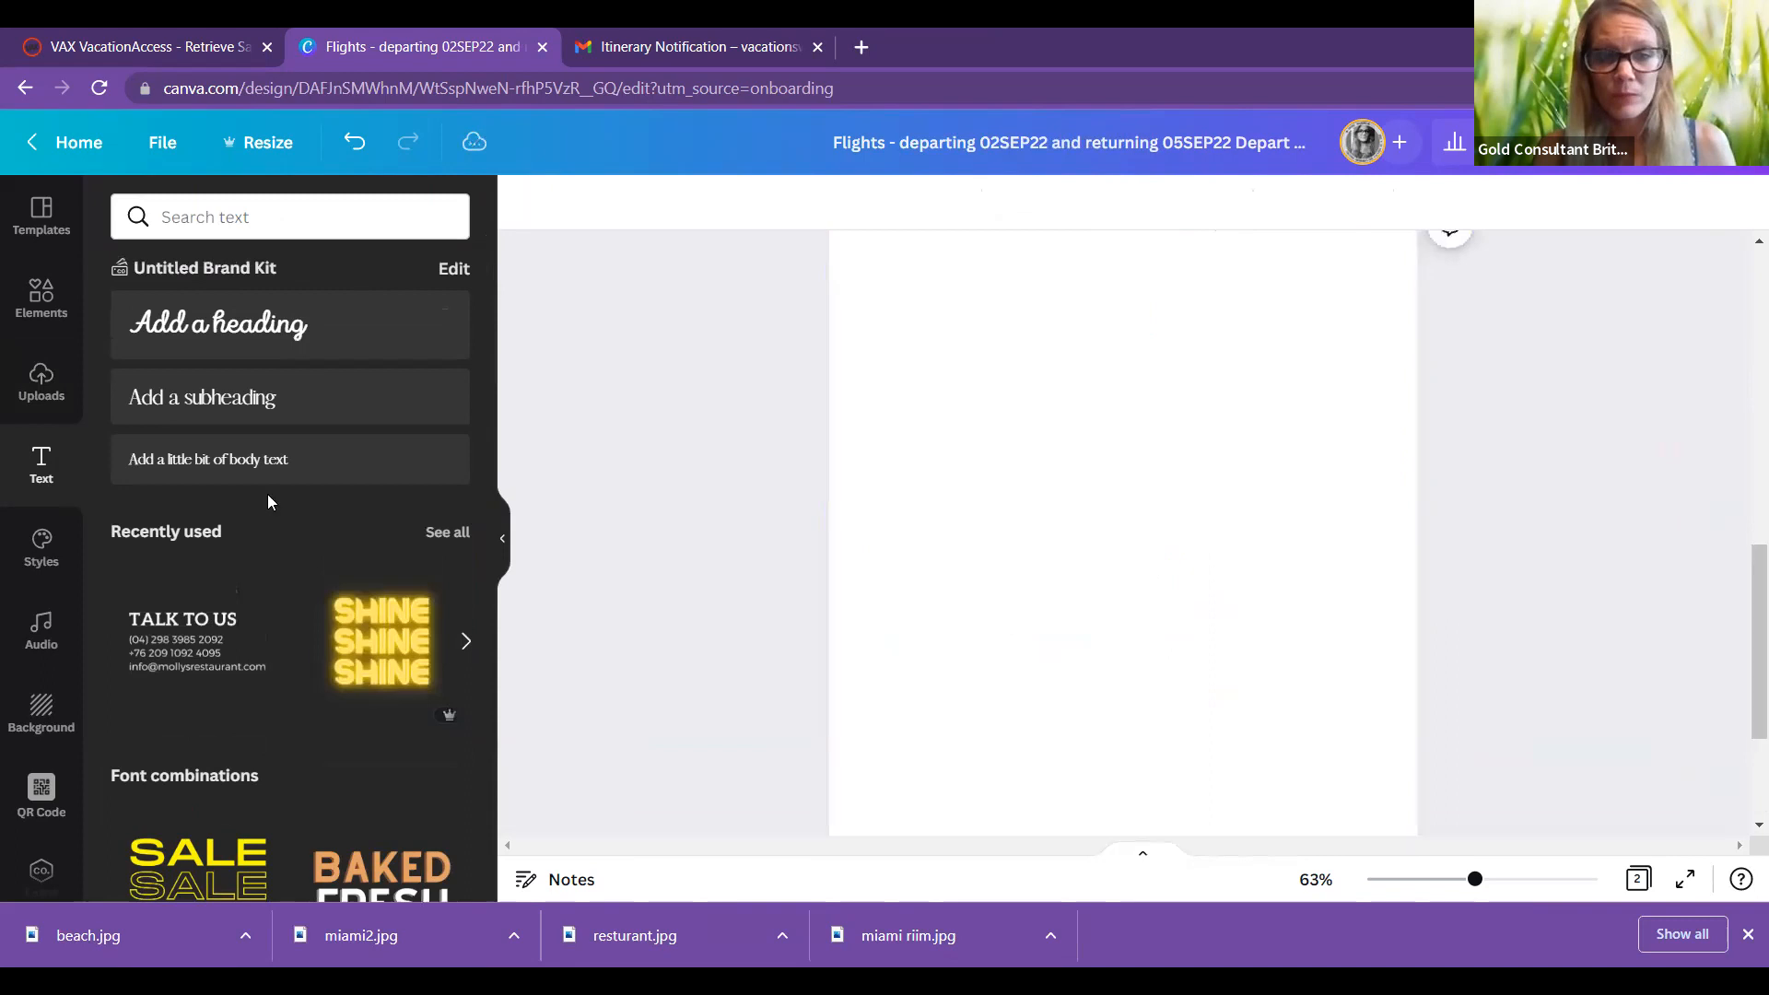
pyautogui.click(229, 398)
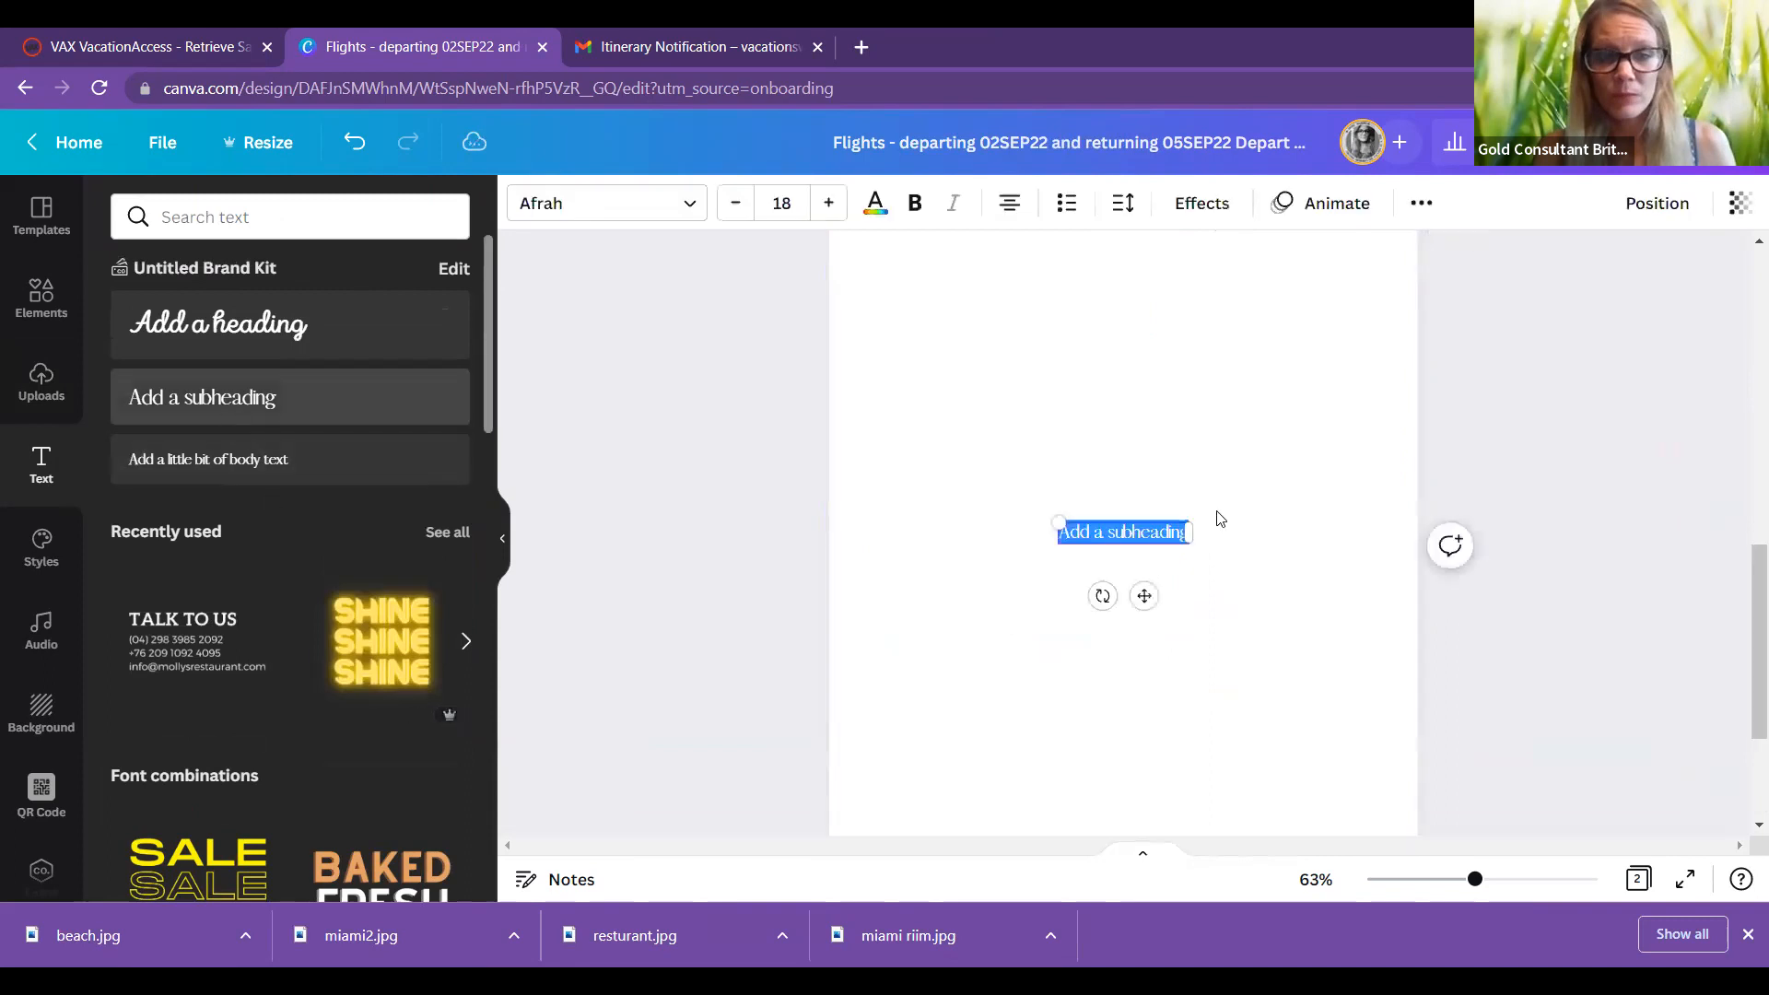
pyautogui.rightClick(1137, 531)
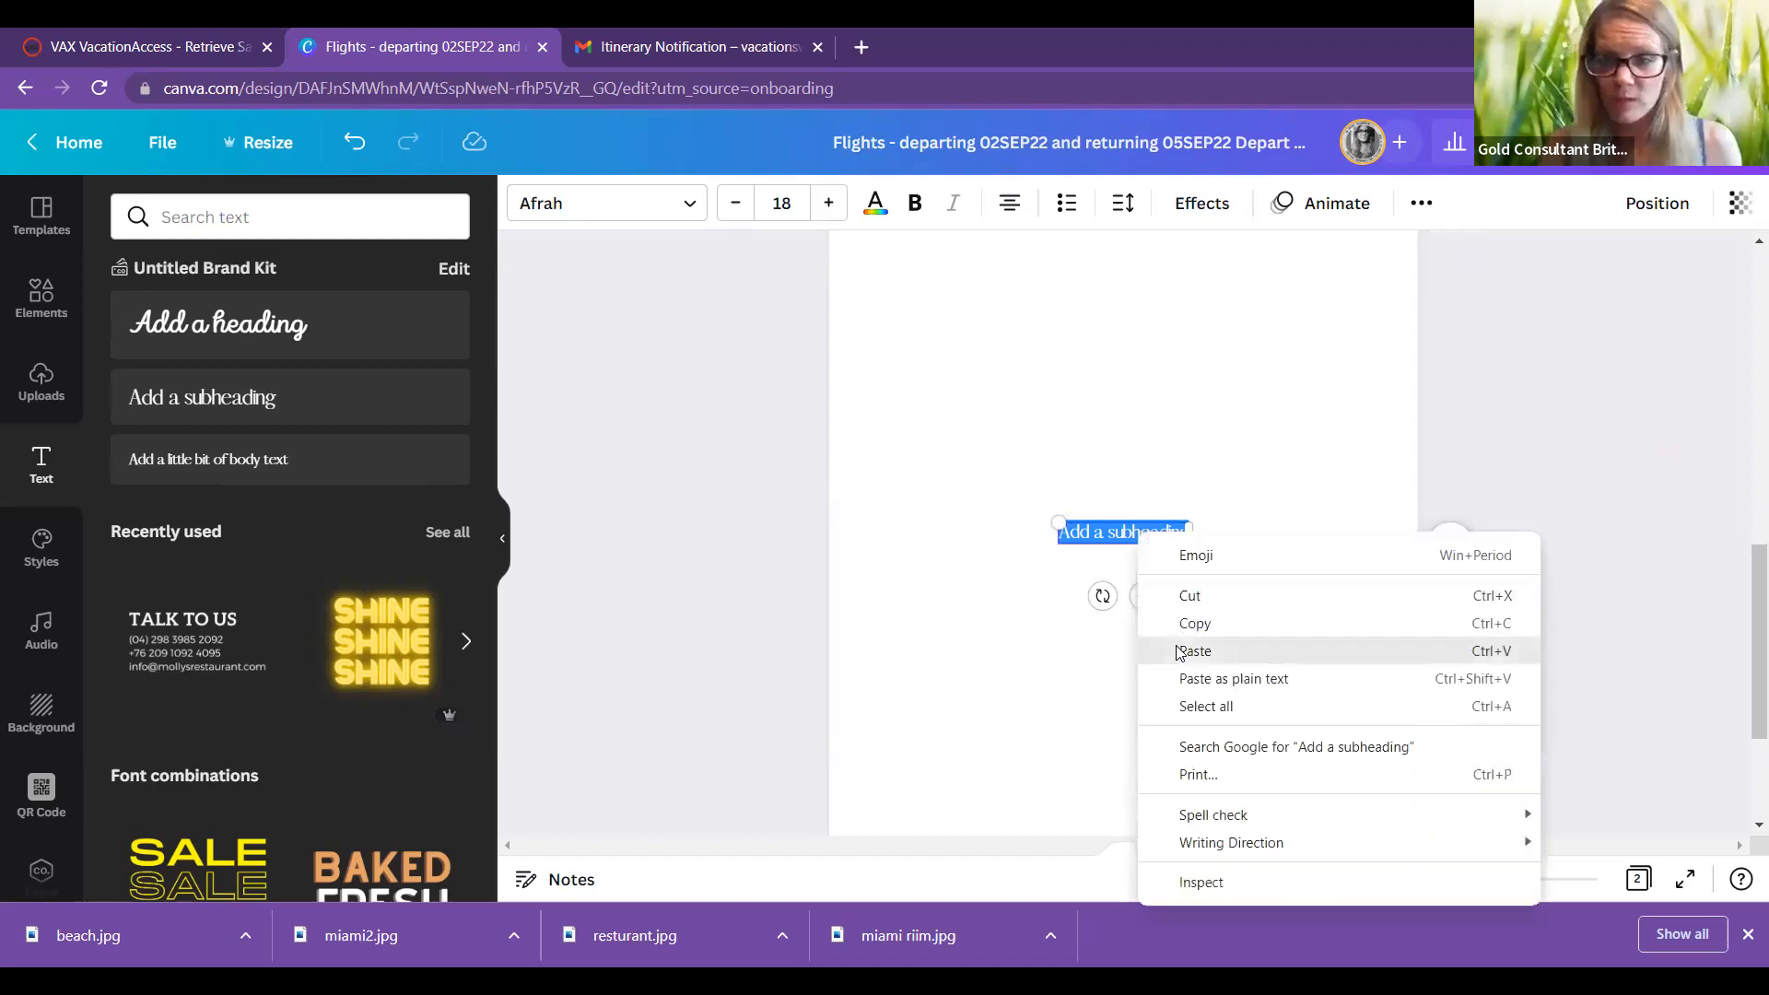
pyautogui.click(1168, 645)
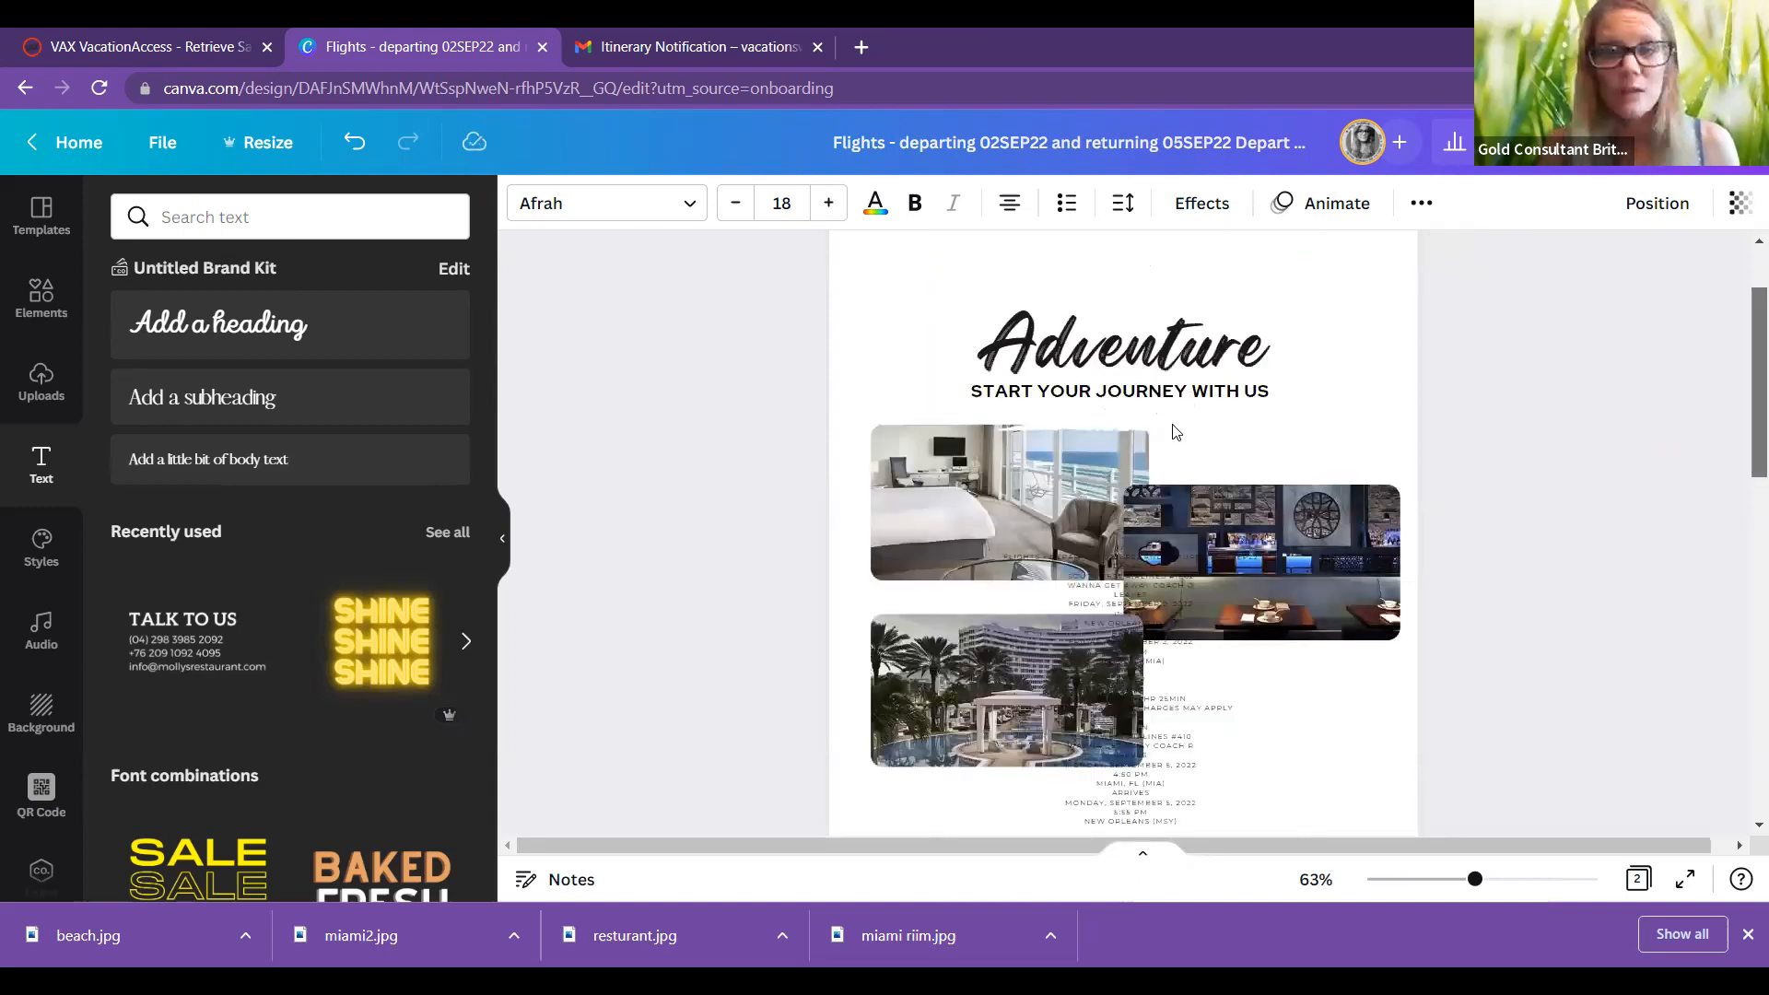
# Step: Make the page 2 flight itinerary text bold
pyautogui.moveTo(1740, 499); pyautogui.dragTo(1740, 733)
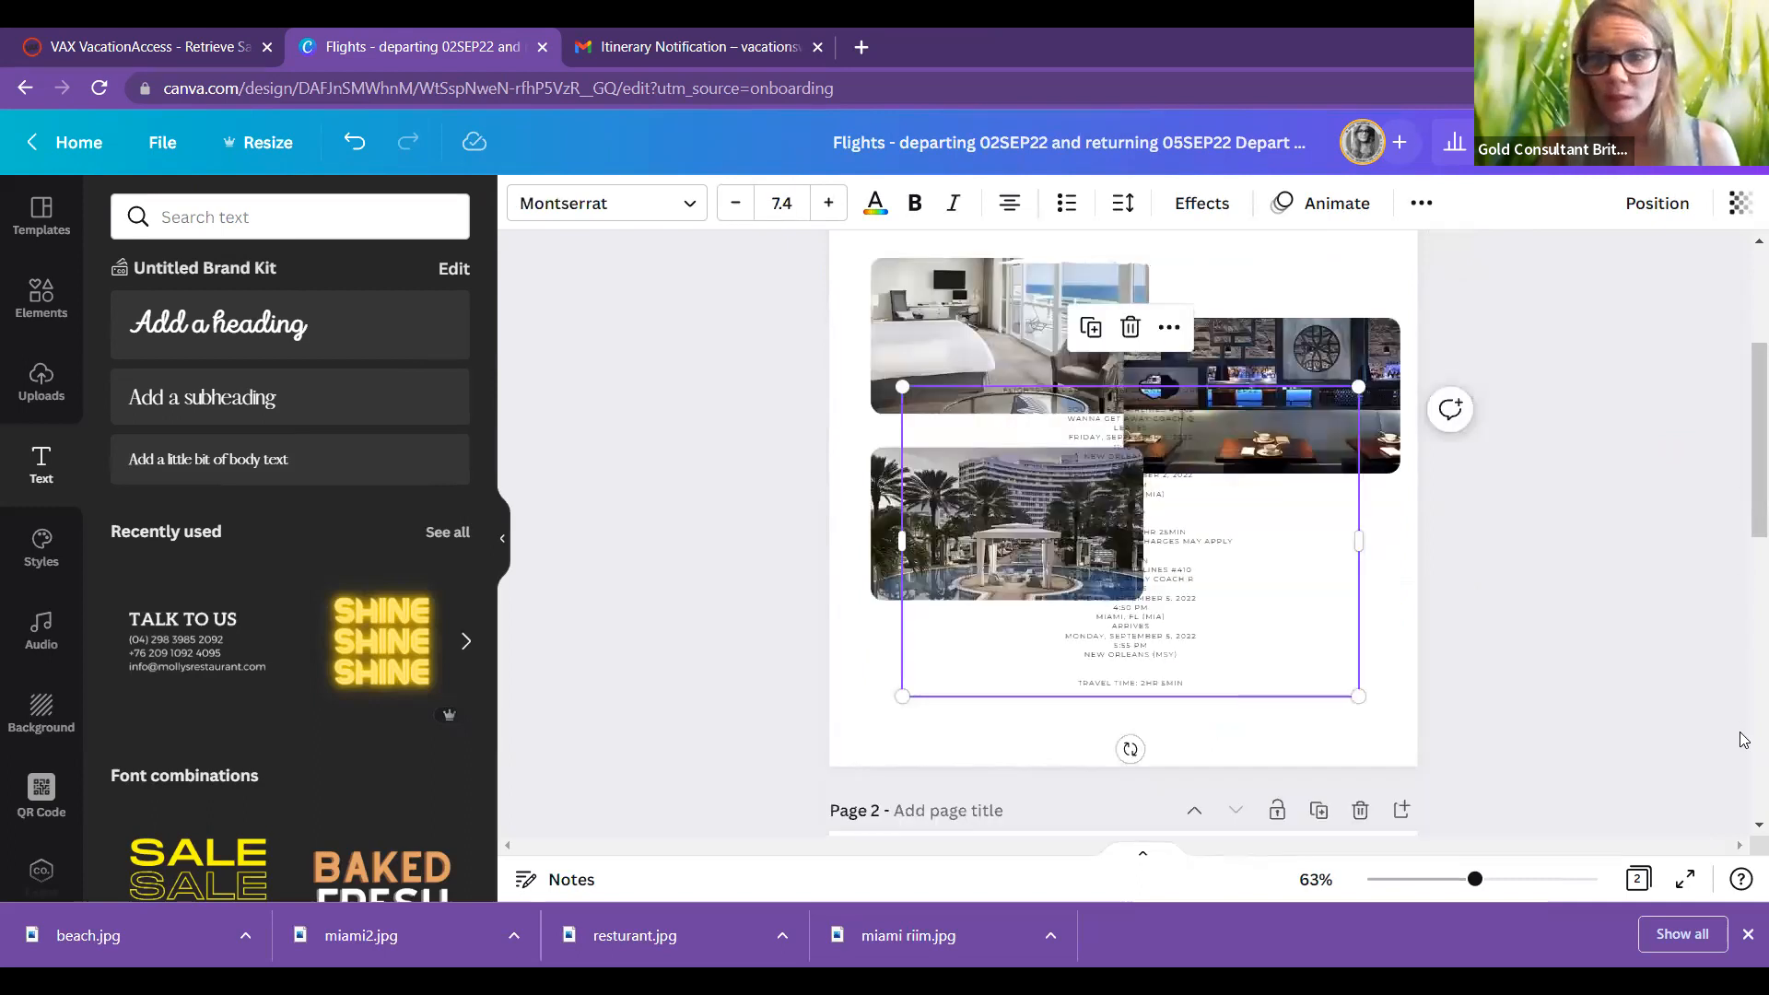
pyautogui.scroll(-5, 1745, 785)
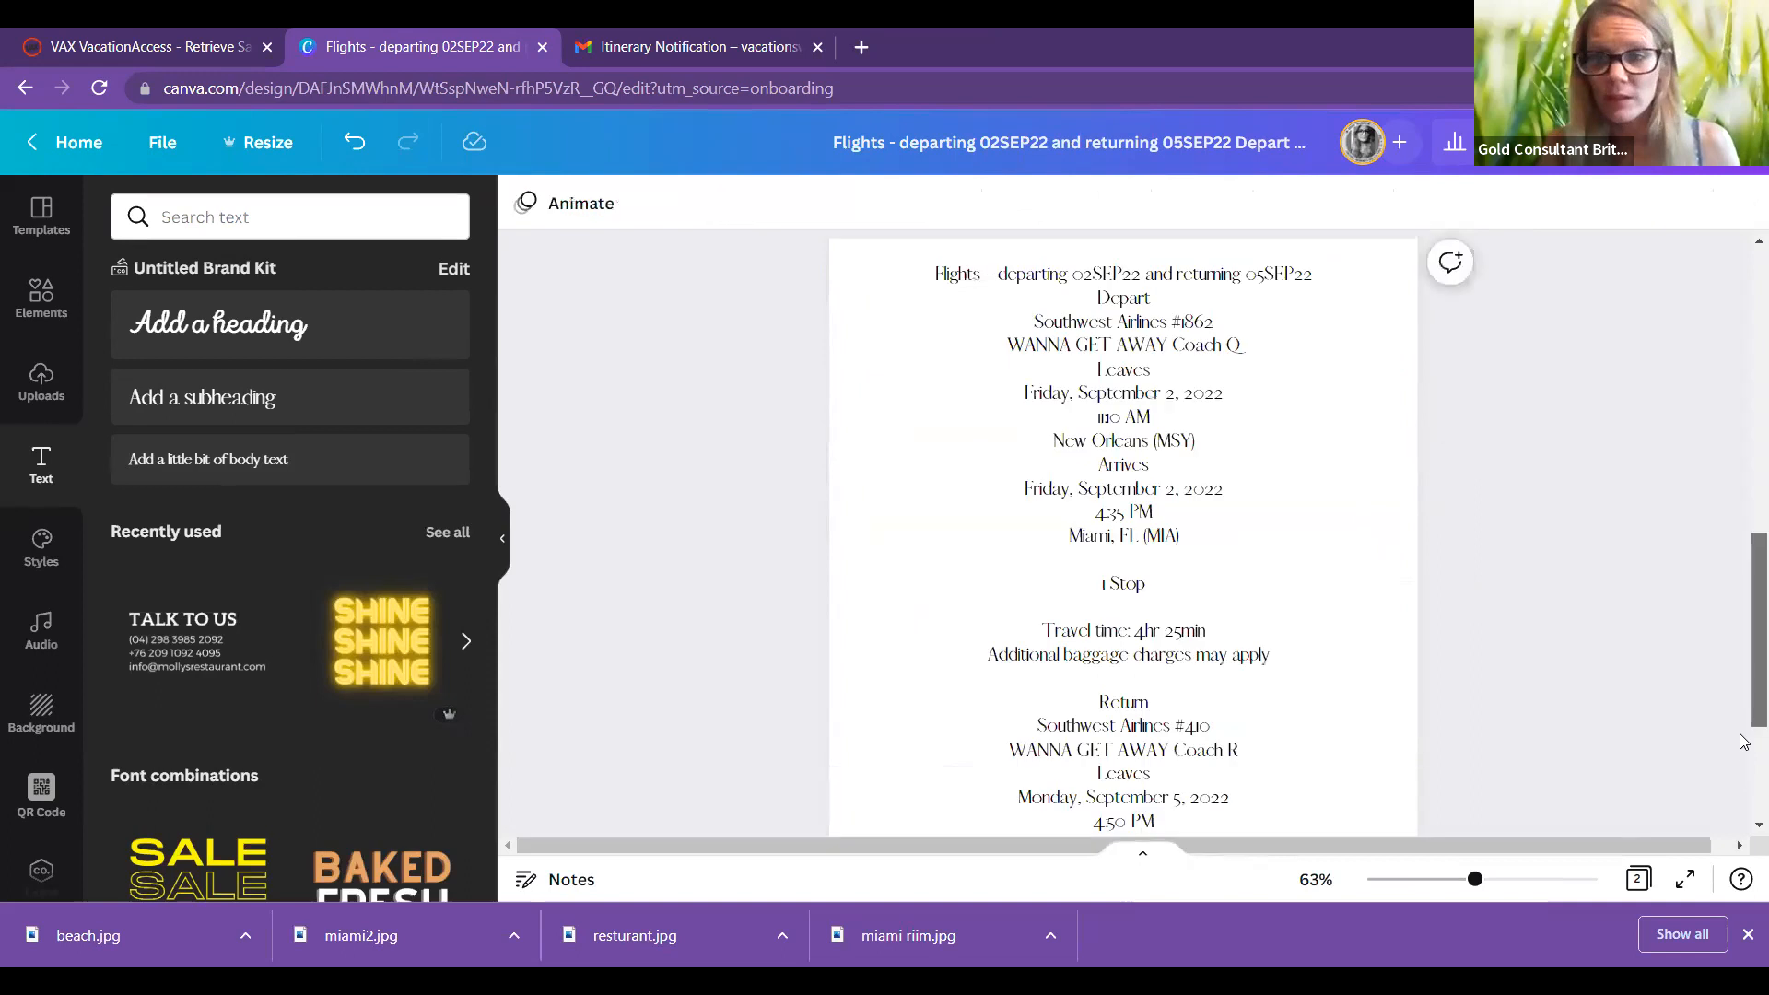
pyautogui.scroll(-2, 1699, 591)
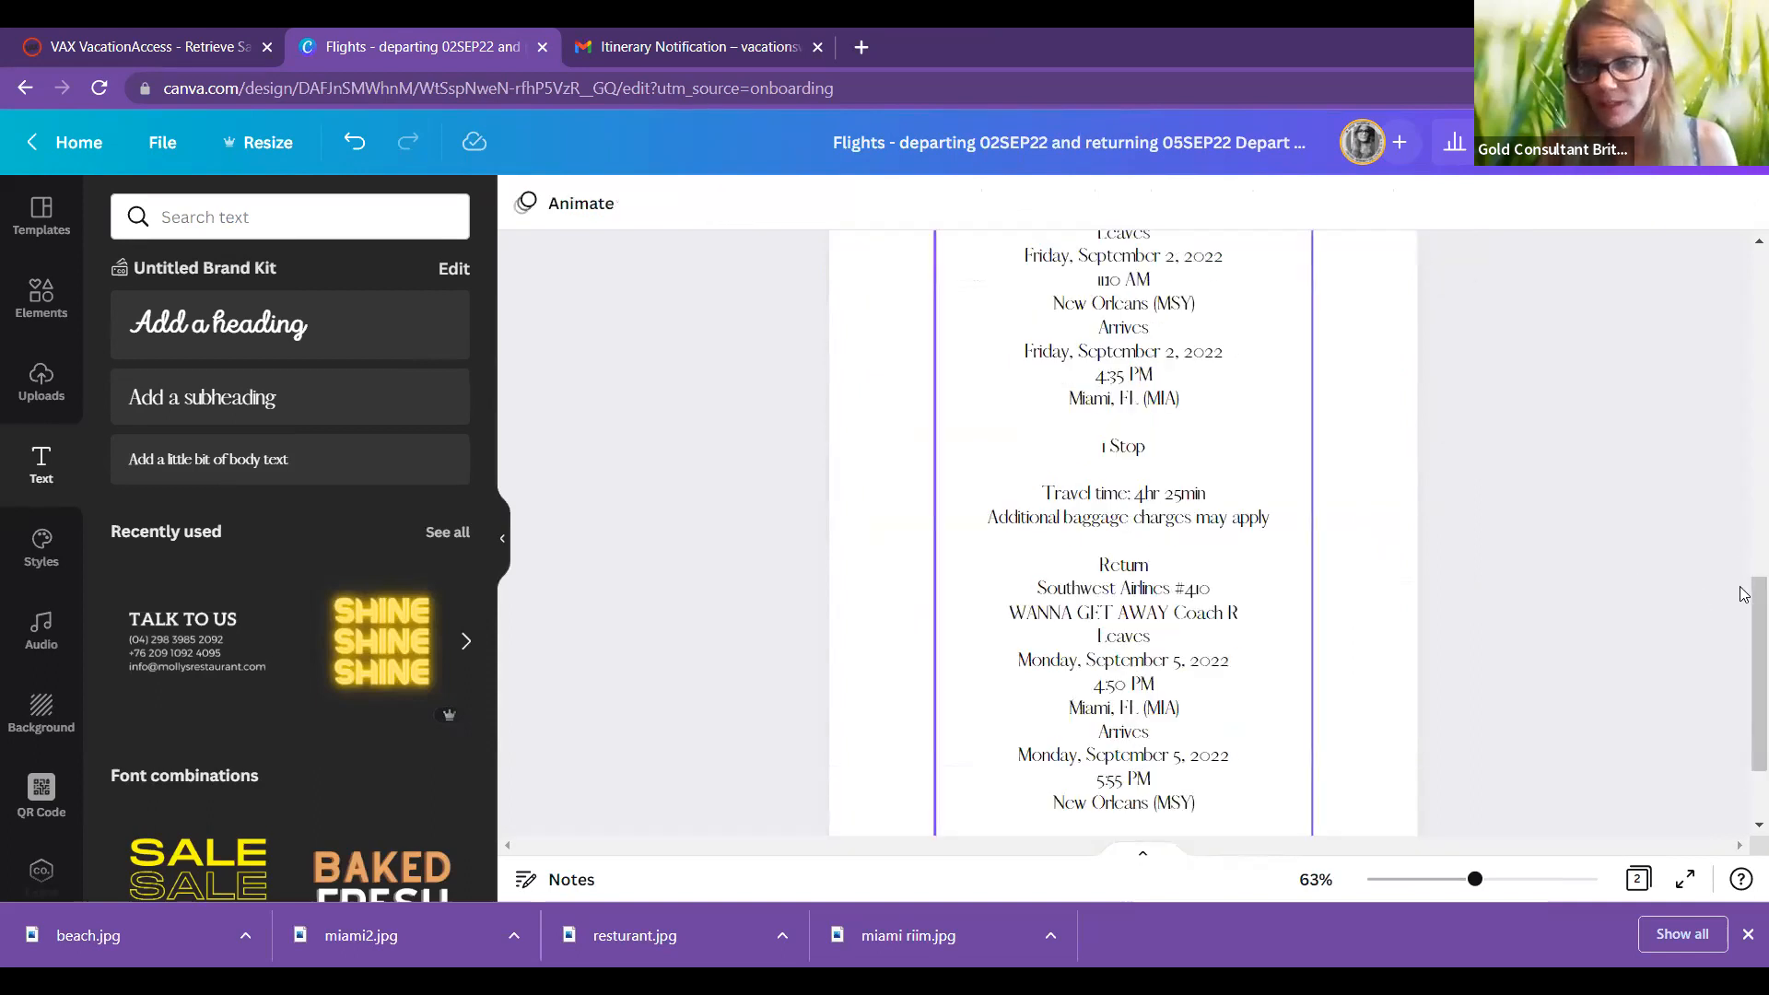
pyautogui.scroll(3, 1744, 595)
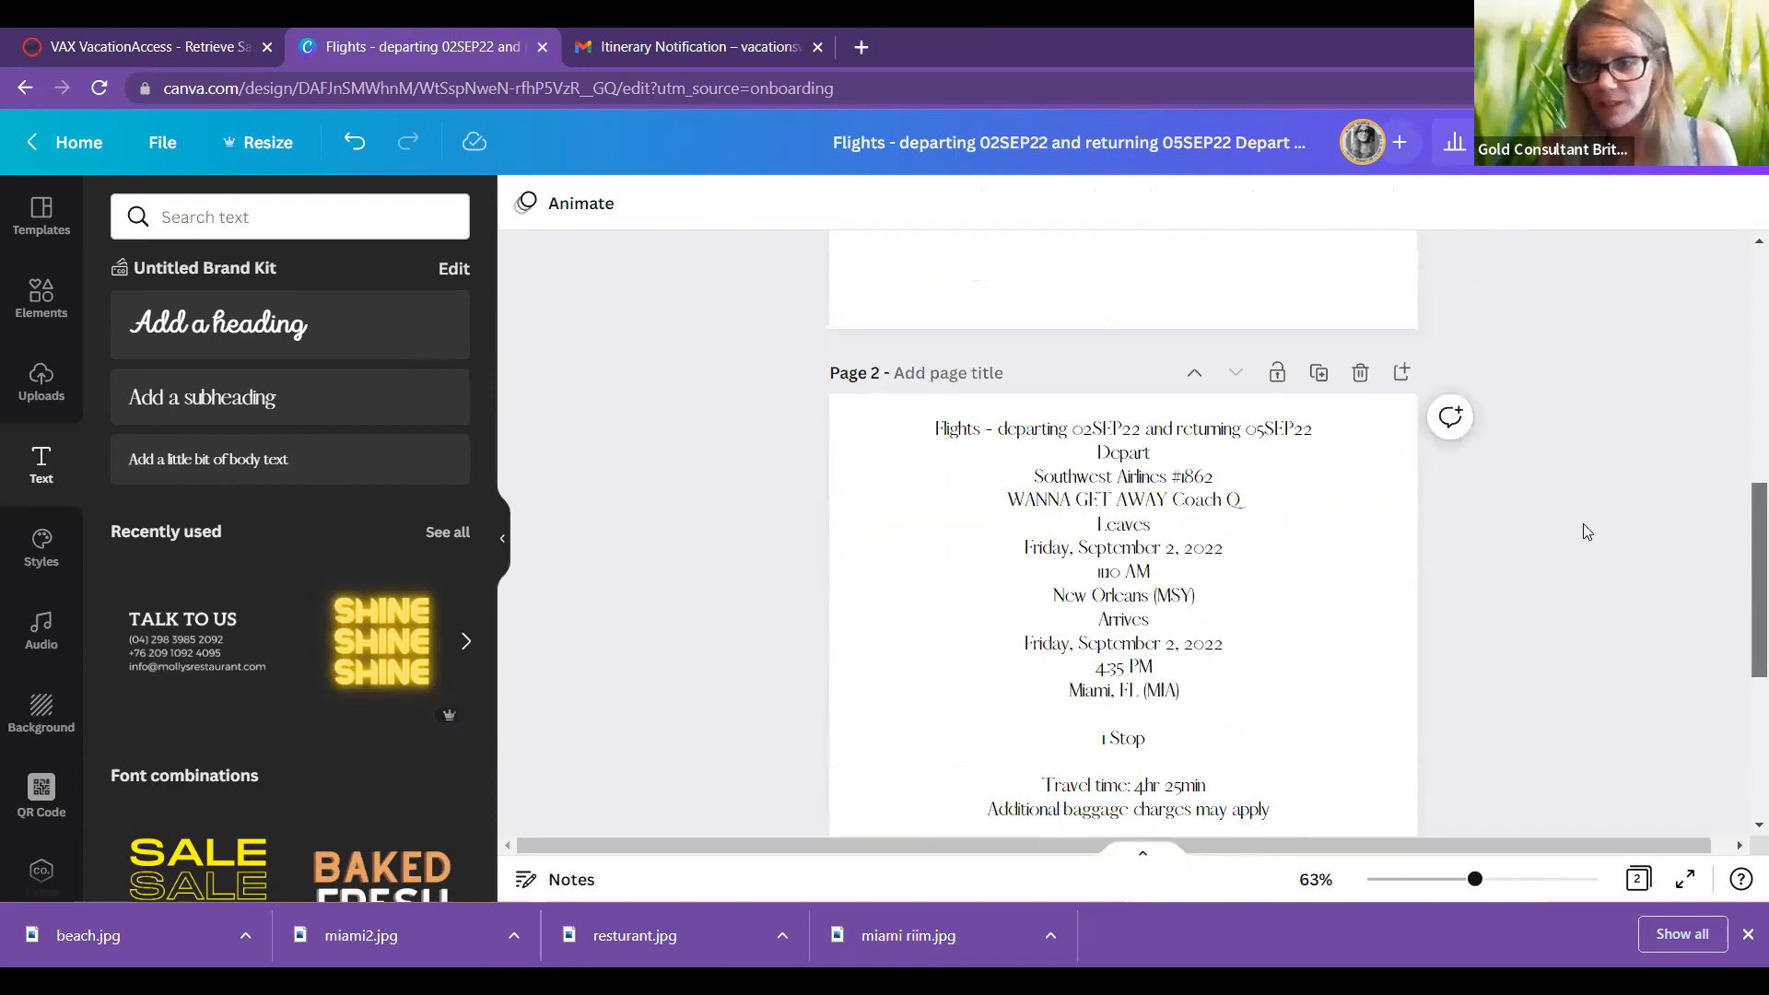
pyautogui.scroll(-2, 1219, 430)
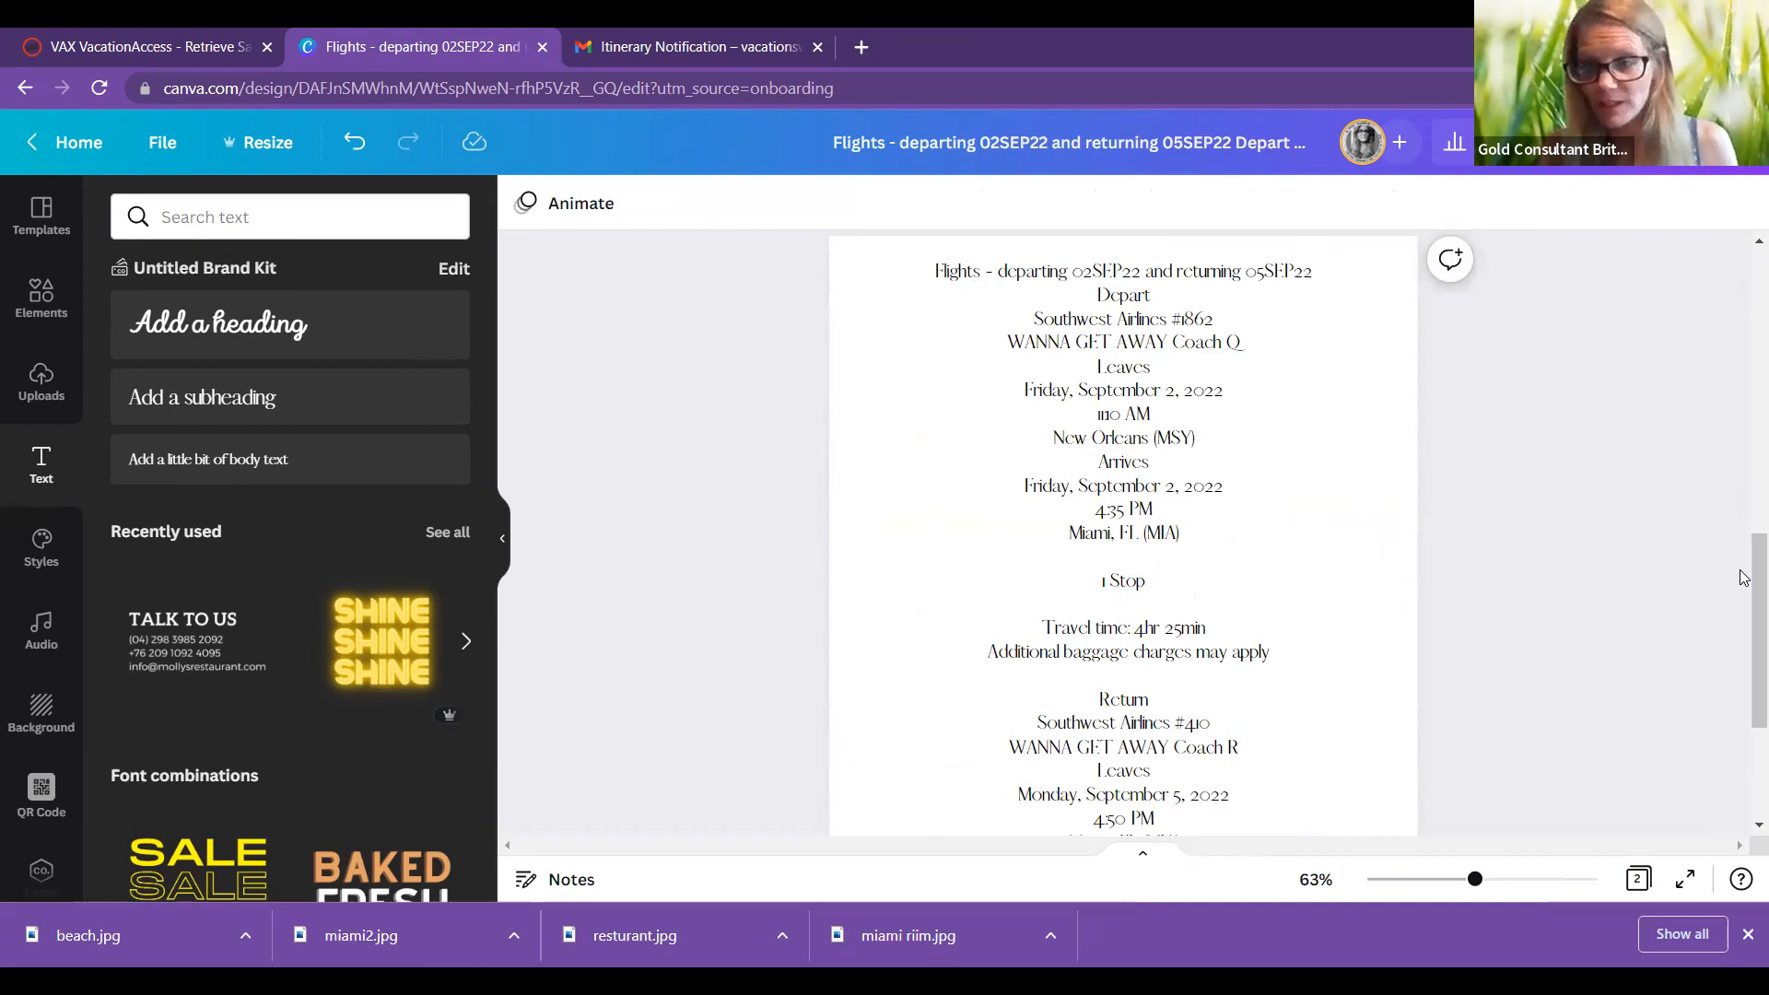
pyautogui.click(924, 270)
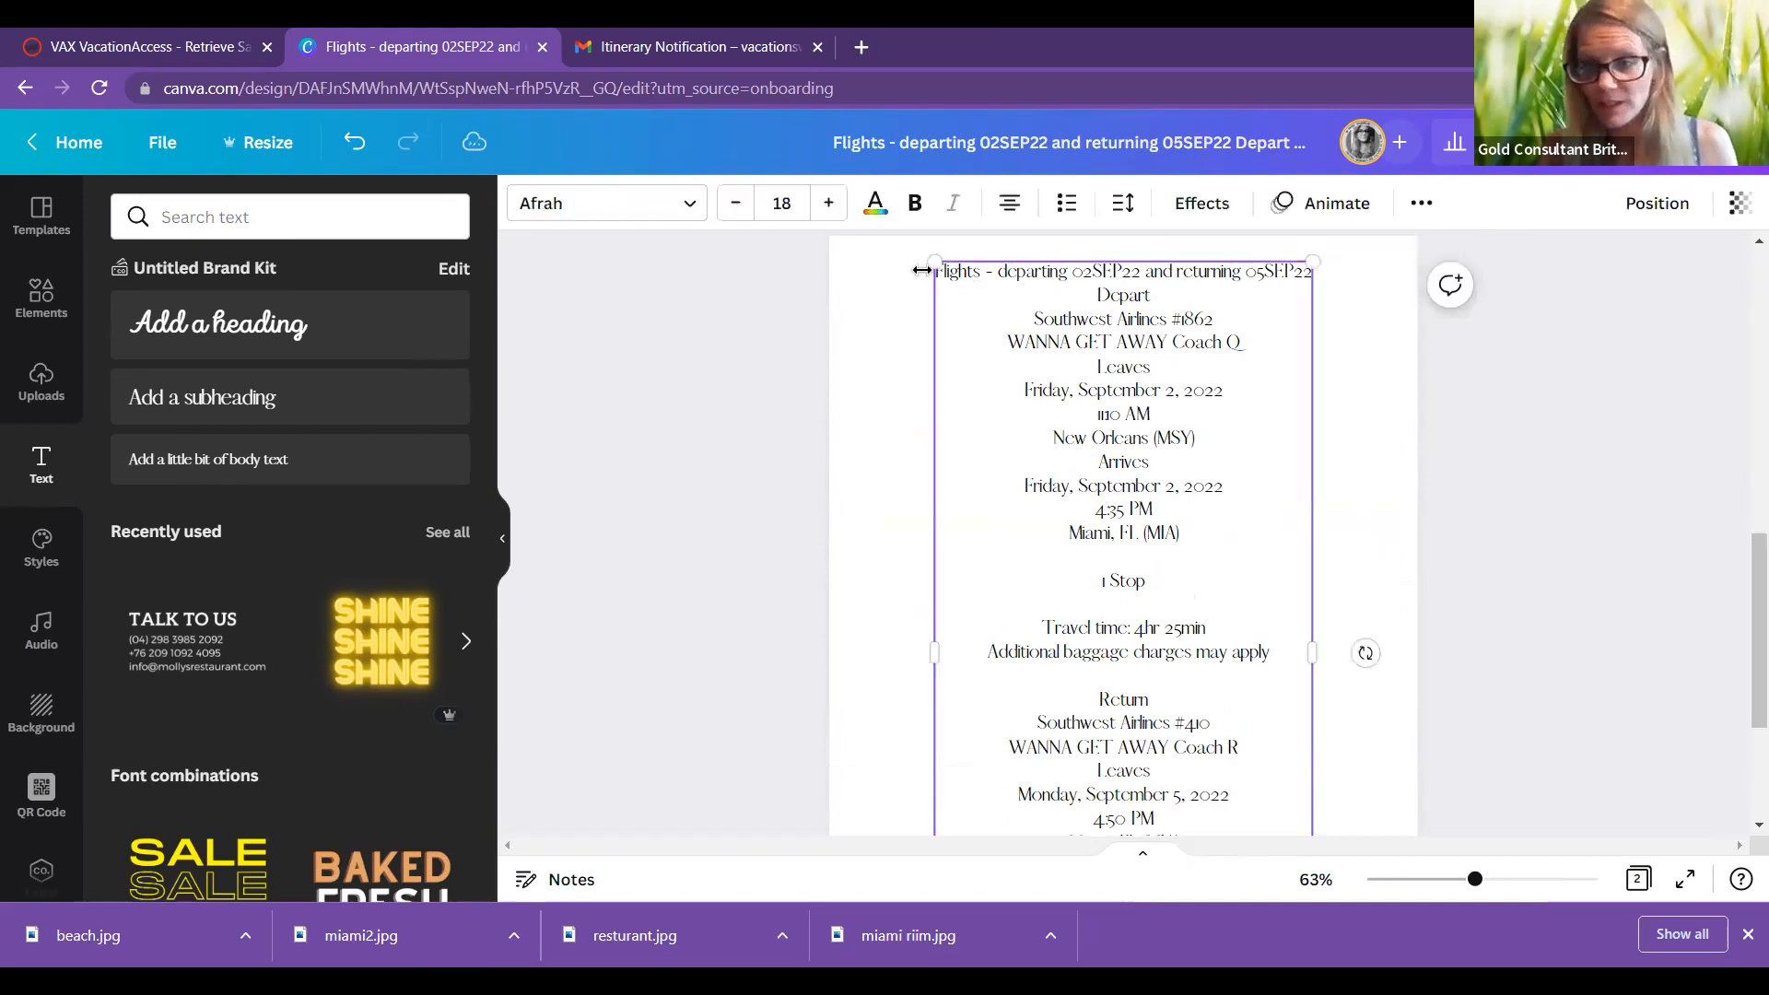
pyautogui.click(915, 205)
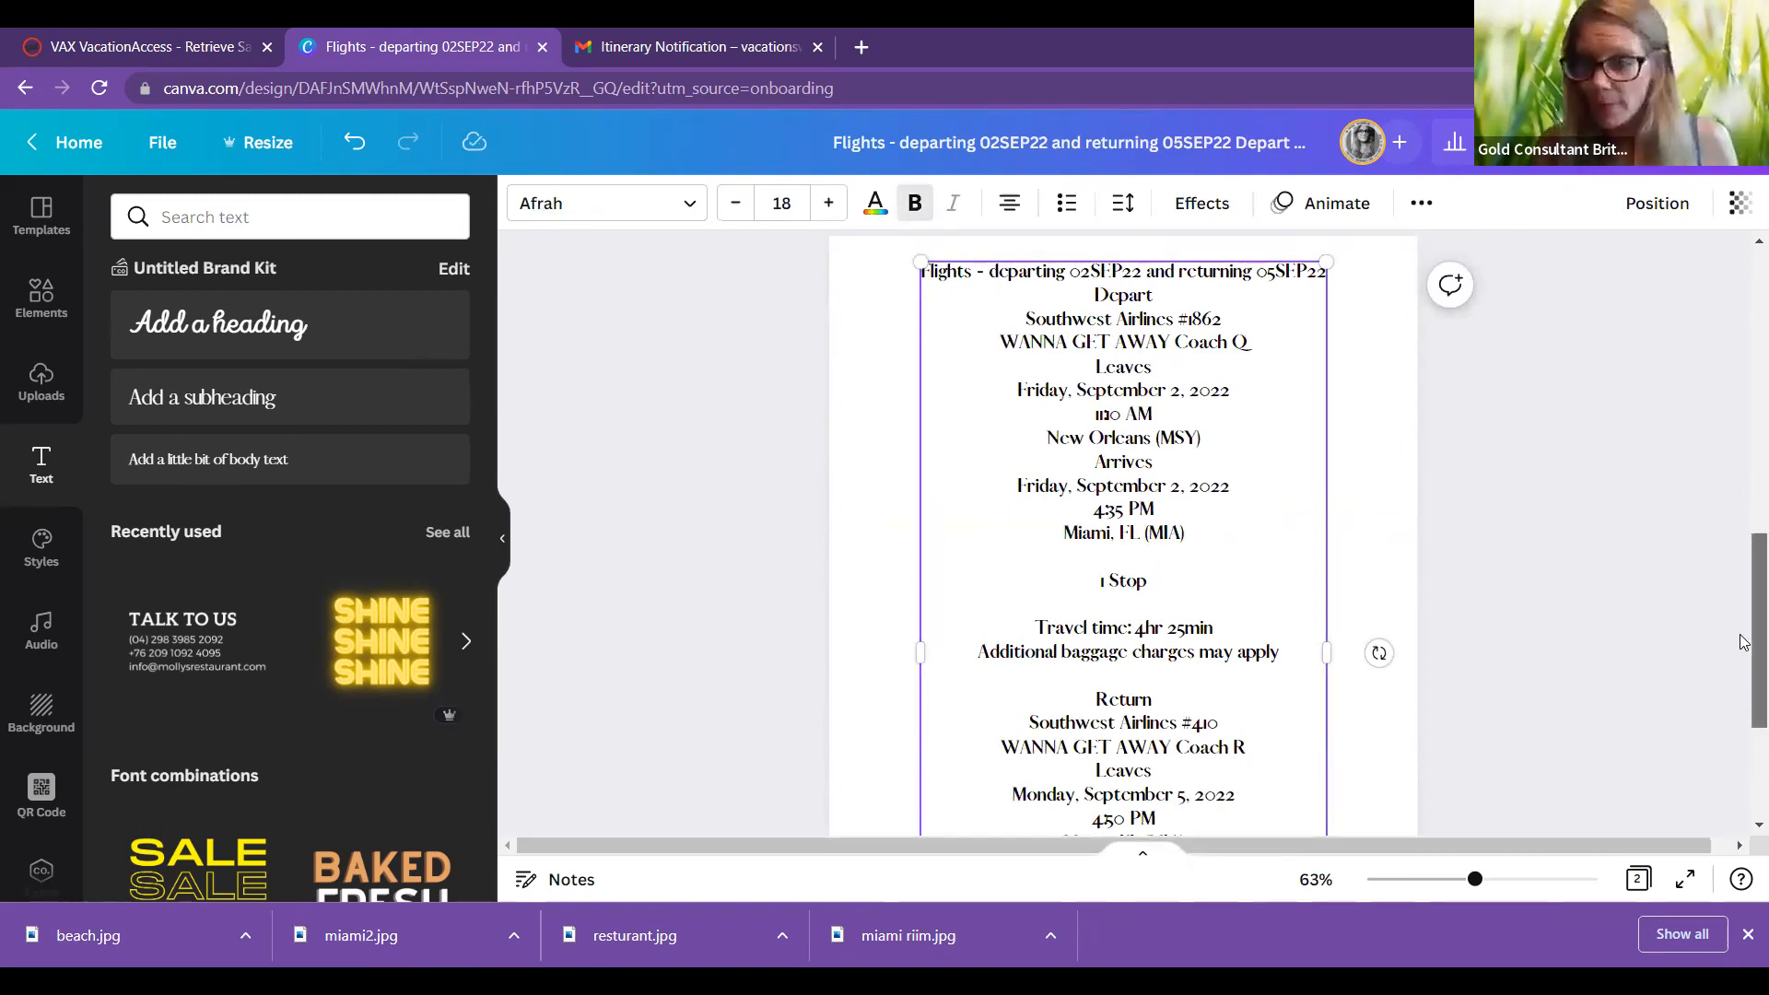
# Step: Add a blank third page to the design
pyautogui.scroll(-3, 1208, 798)
pyautogui.click(1165, 790)
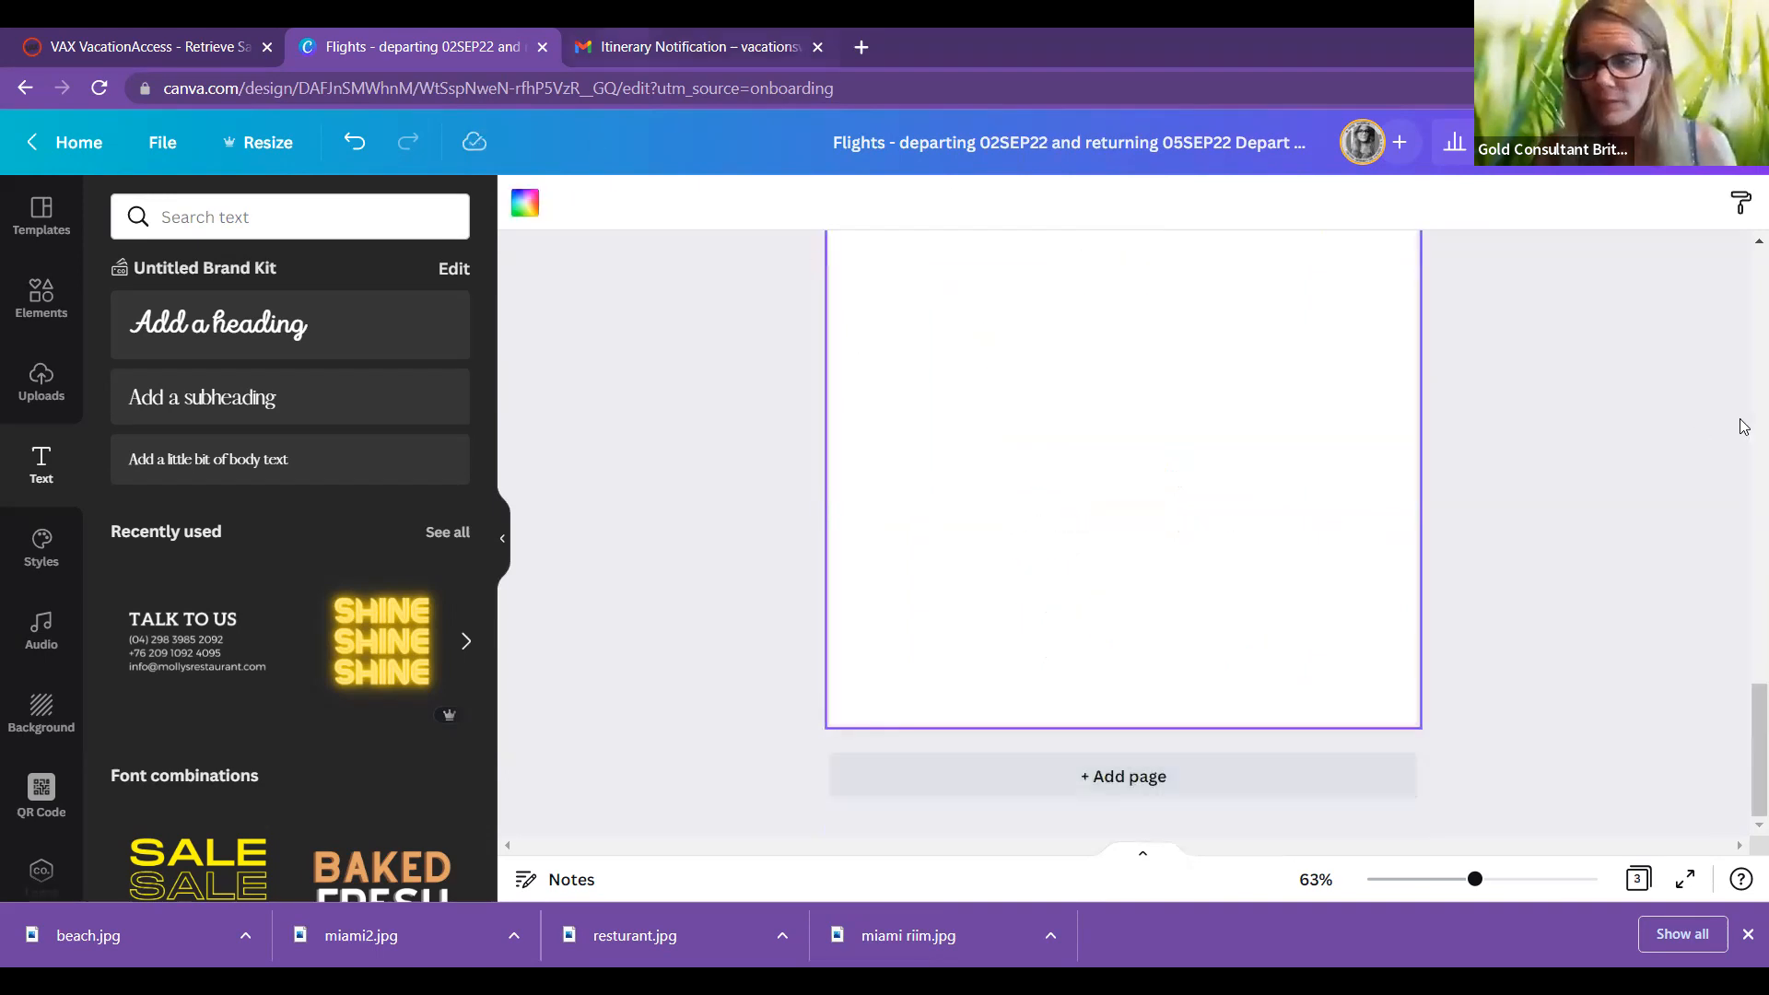
pyautogui.hotkey('ctrl', 'Tab')
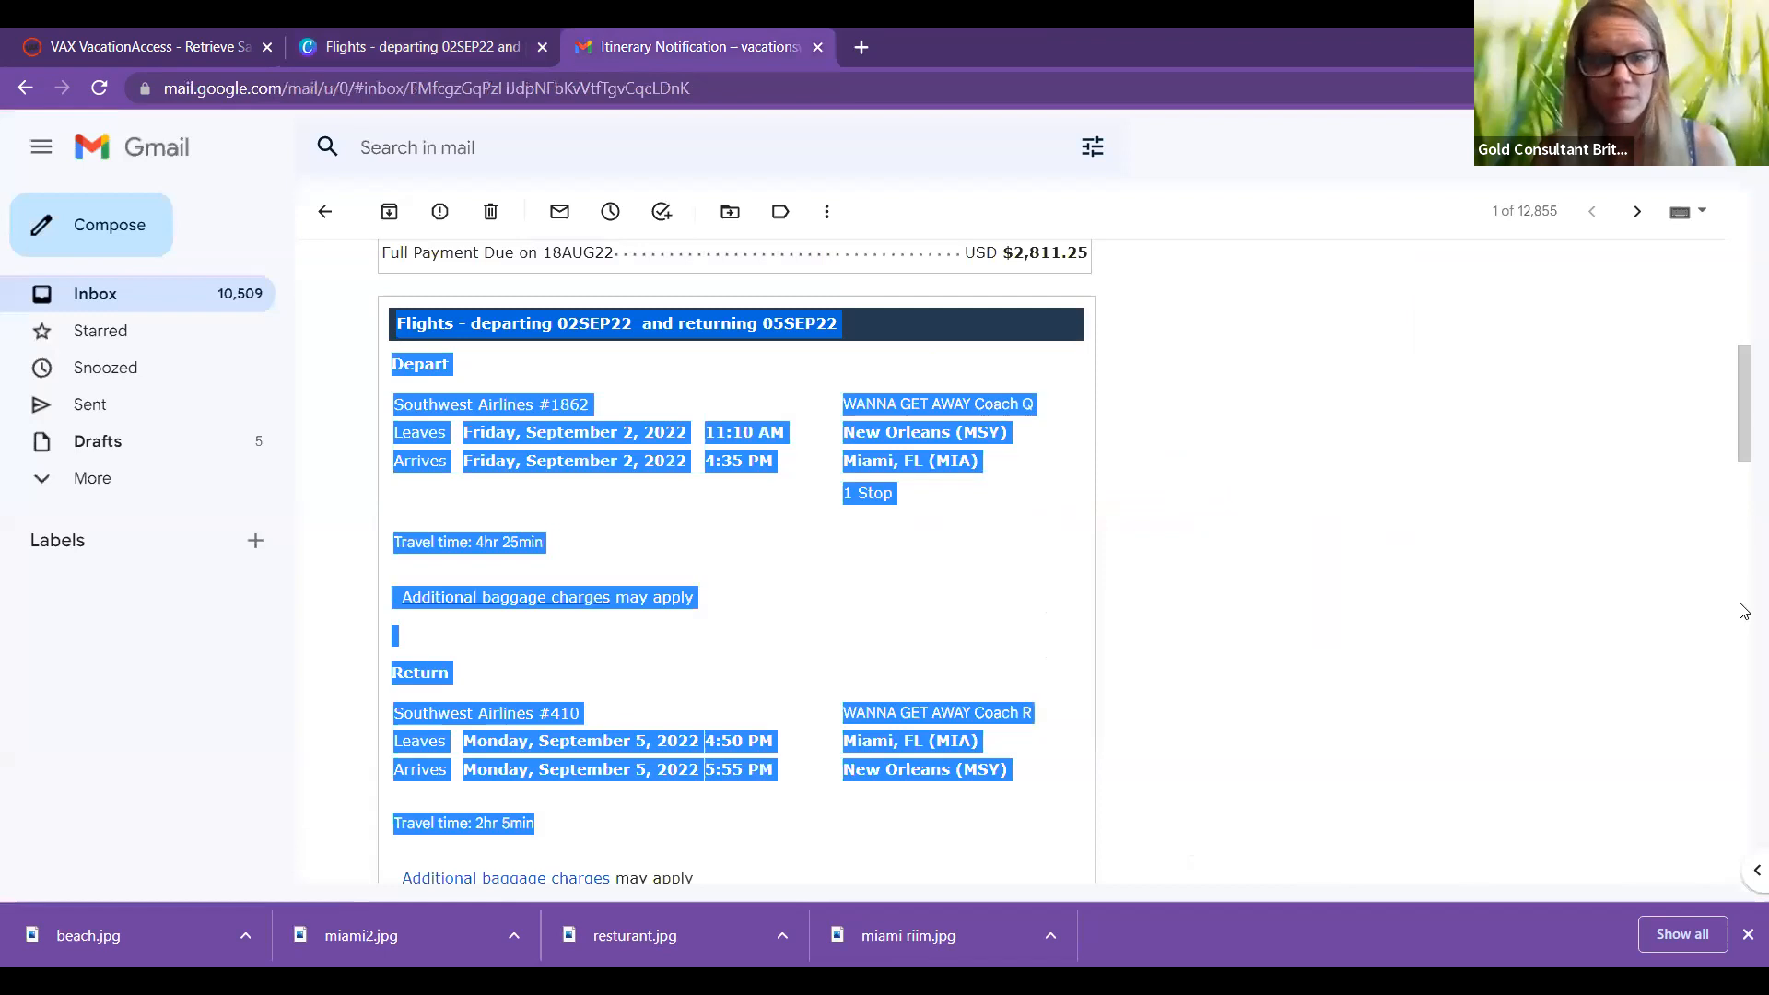
# Step: Copy the email's Hotel section through the travel protection and price summary
pyautogui.moveTo(1740, 695); pyautogui.dragTo(1744, 512)
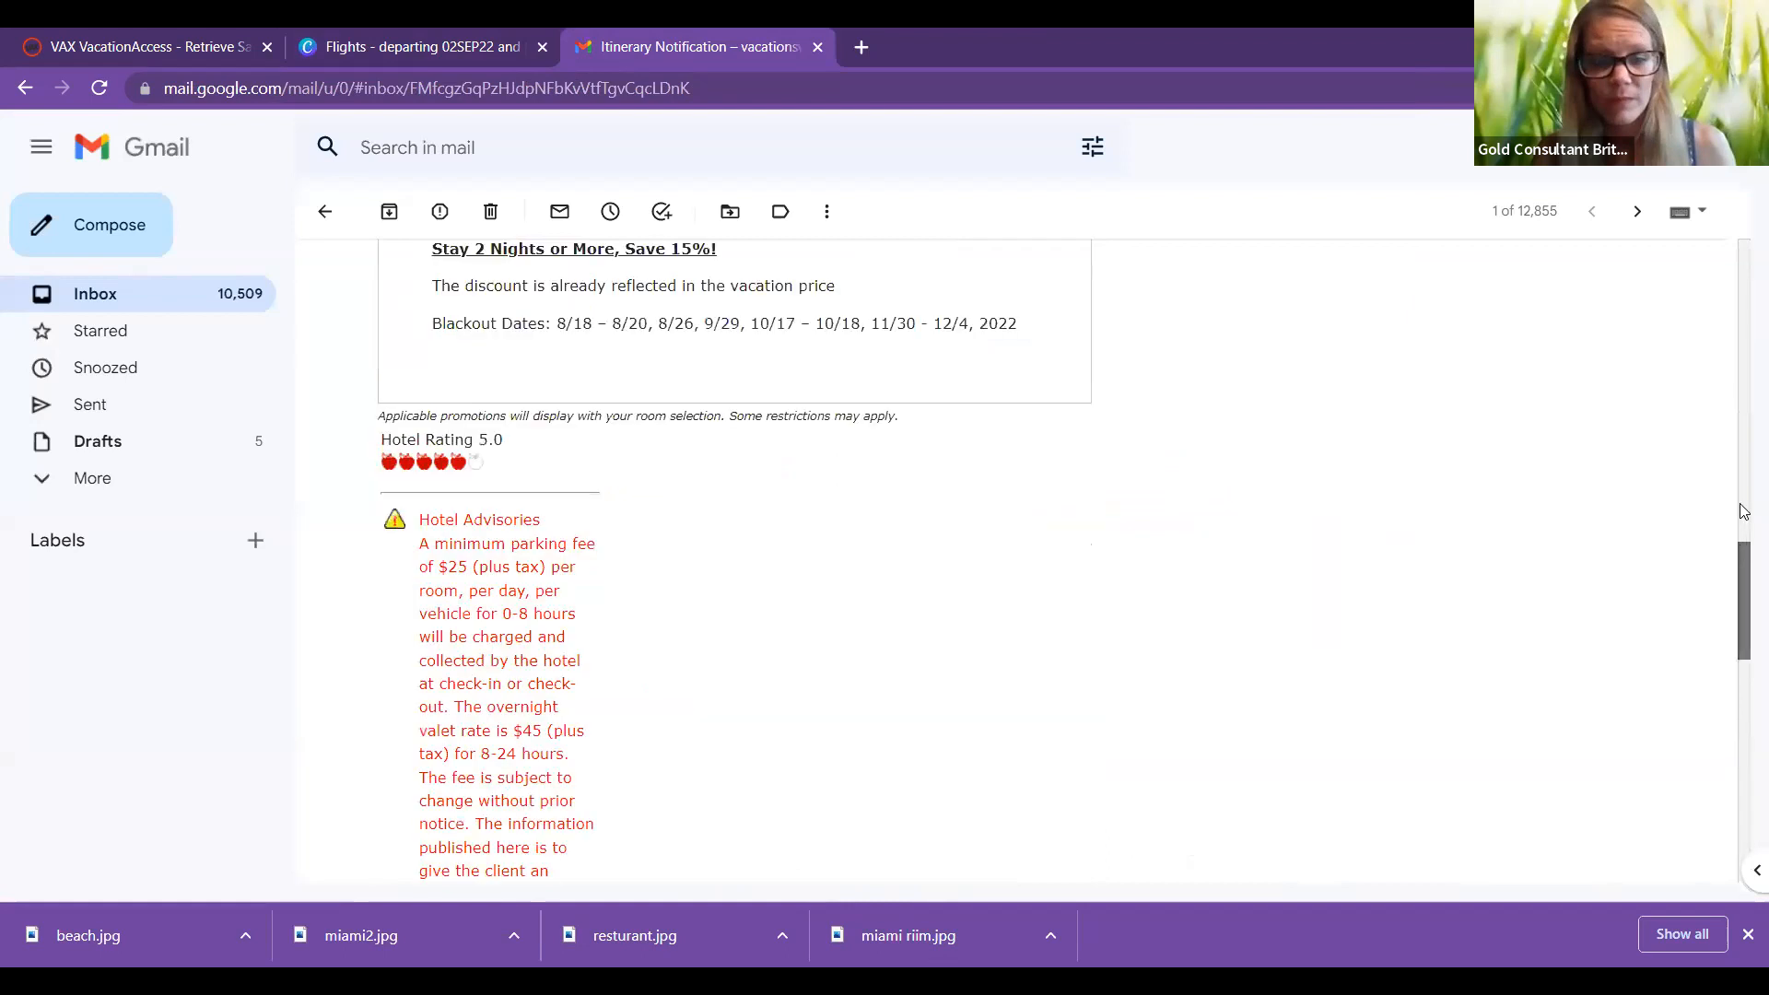
pyautogui.scroll(5, 420, 567)
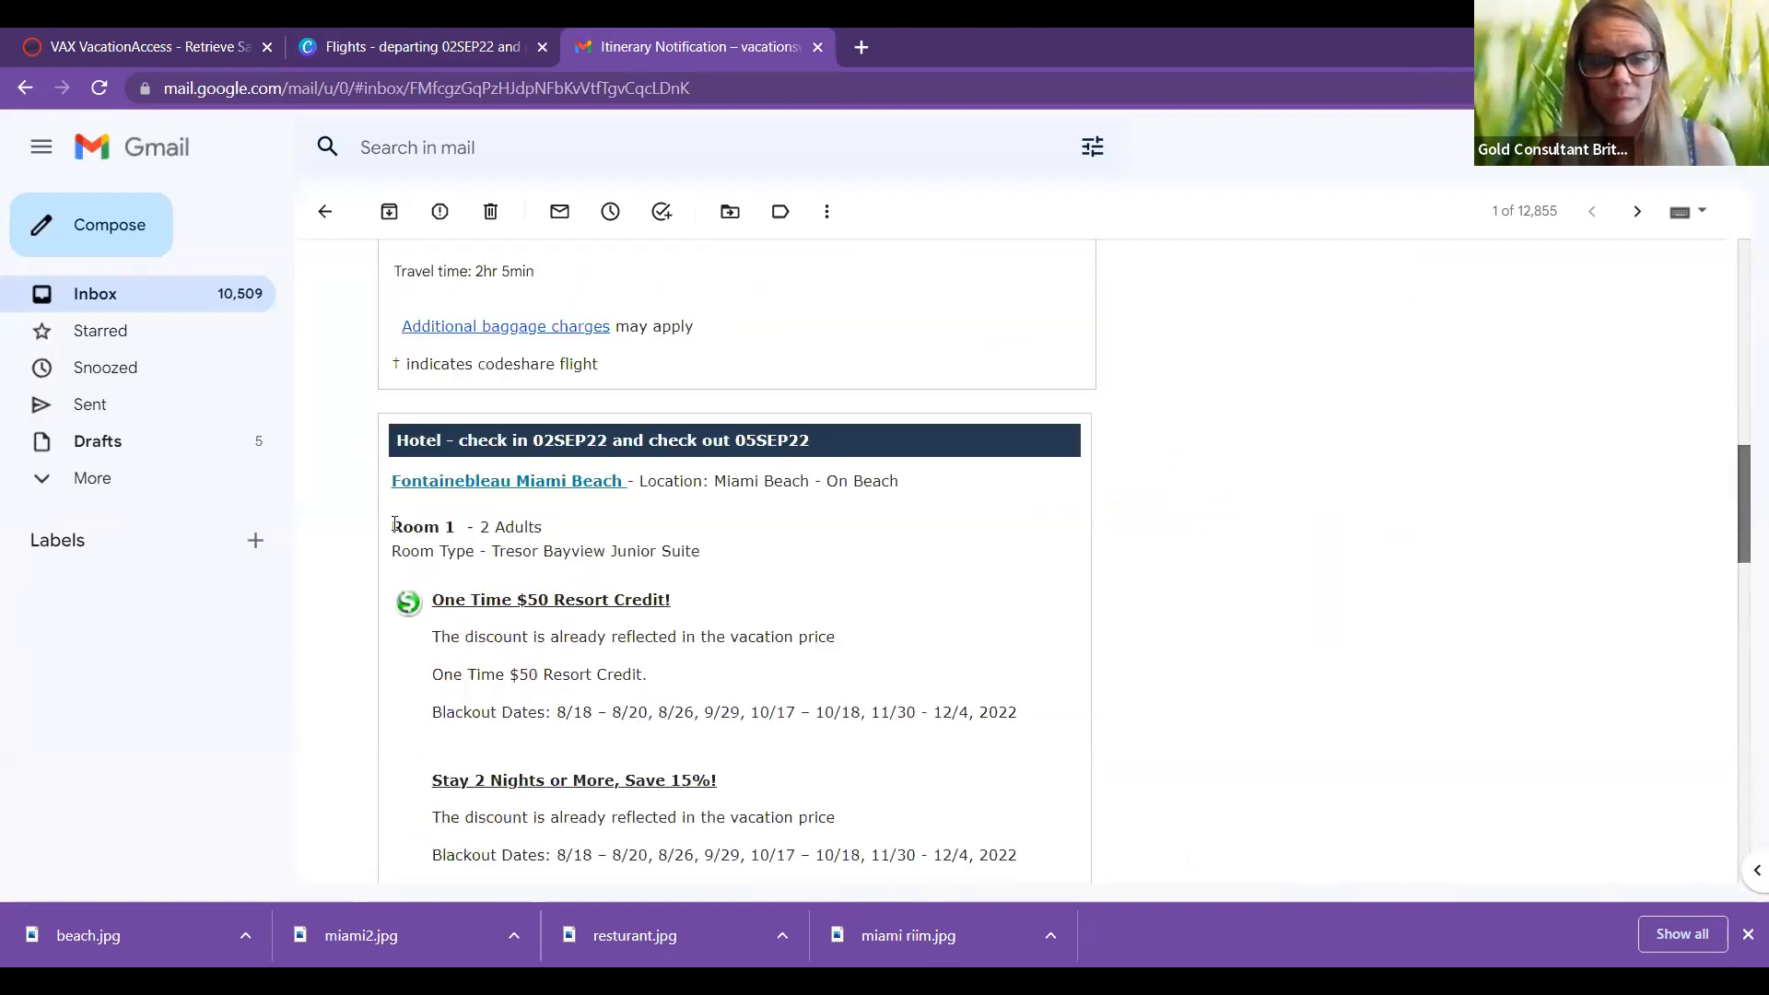
pyautogui.scroll(1, 396, 524)
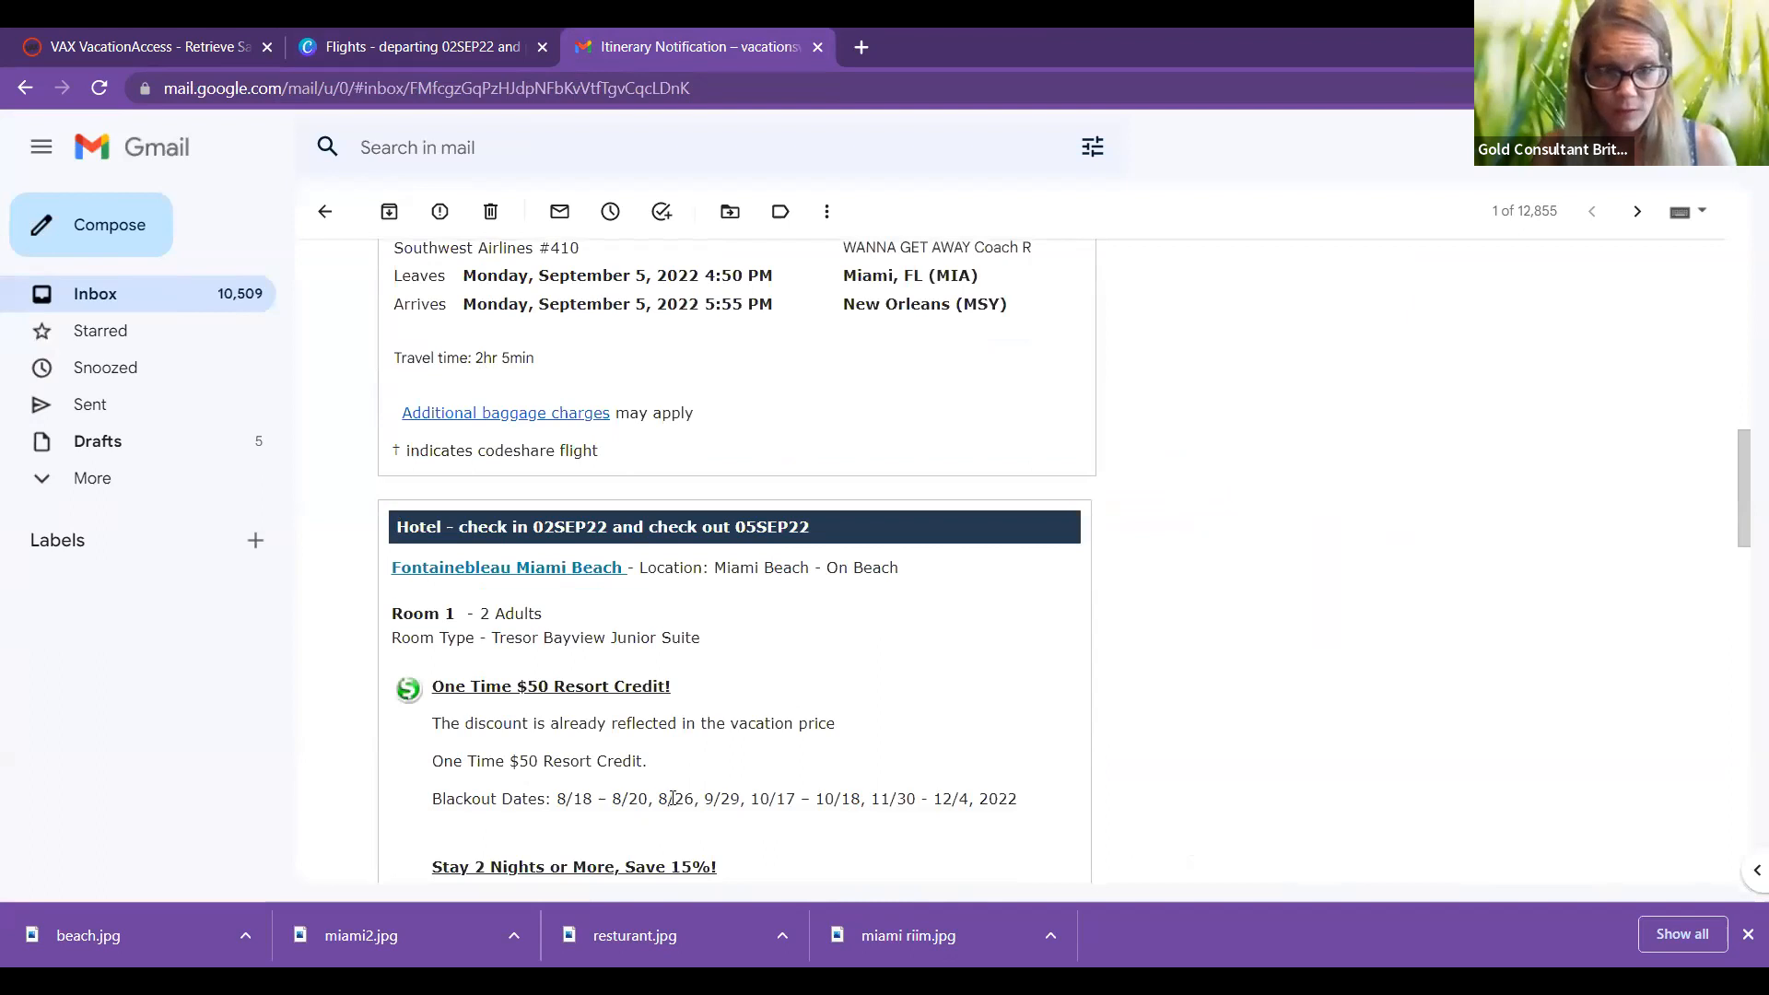
pyautogui.moveTo(395, 525); pyautogui.dragTo(1069, 608)
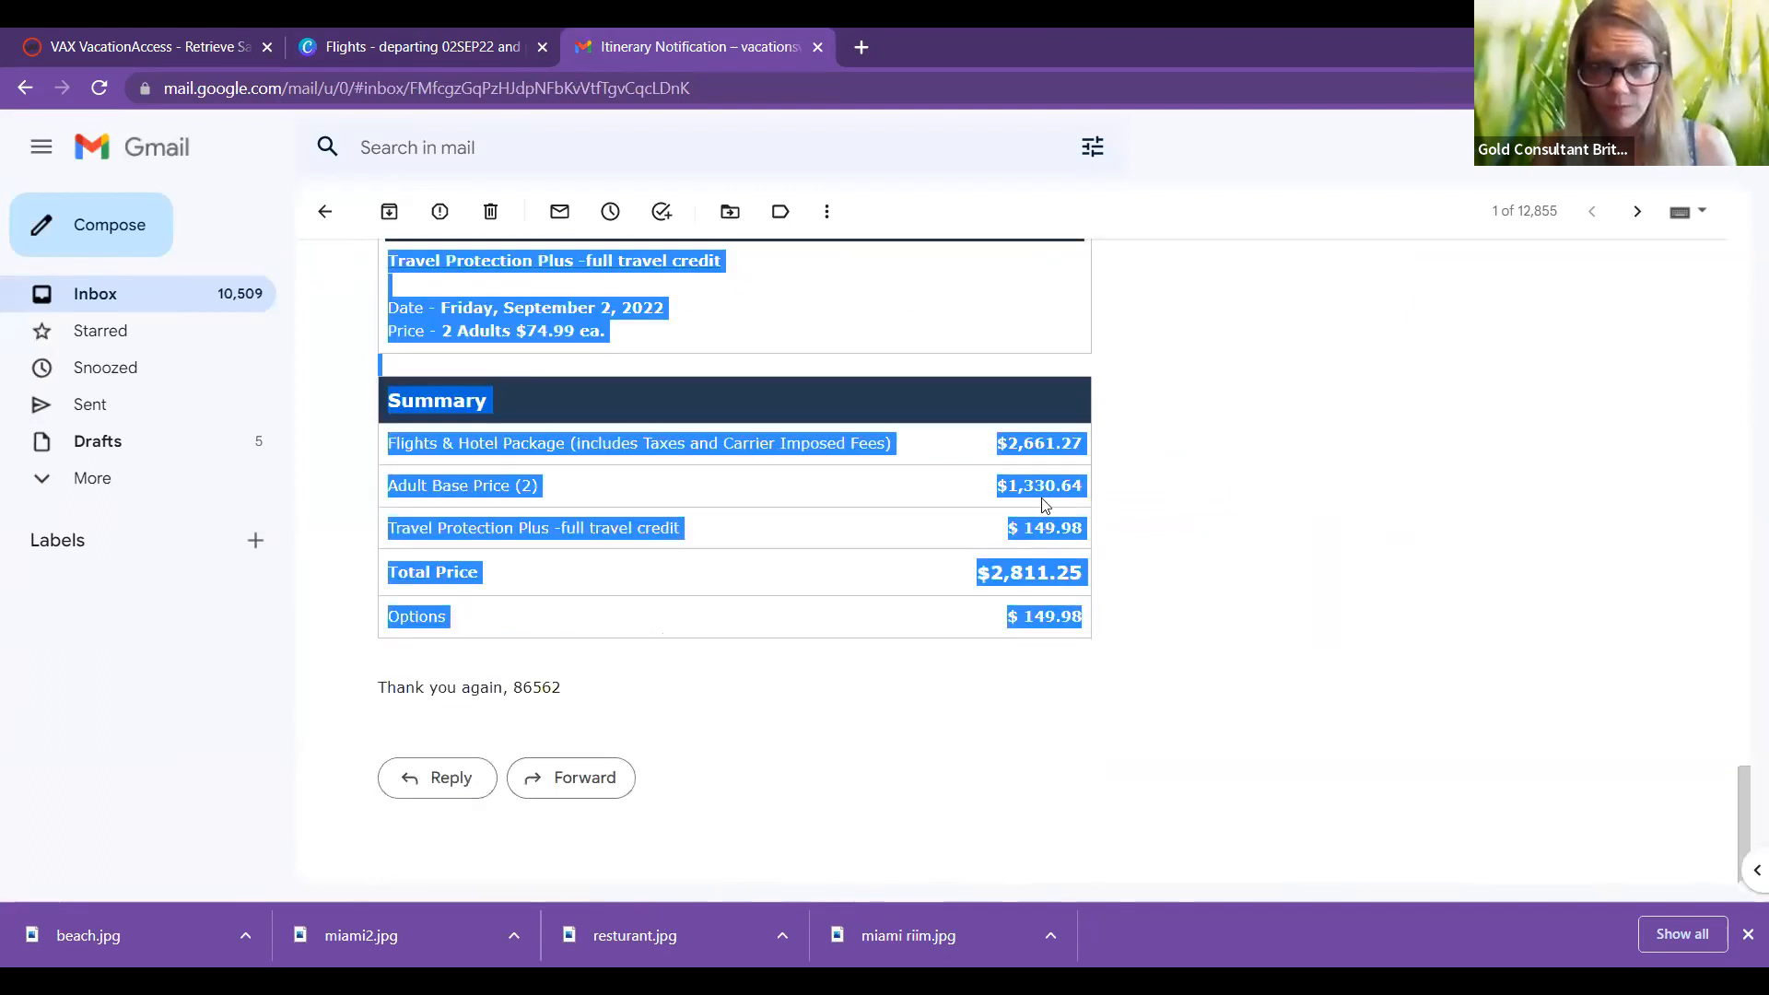
pyautogui.rightClick(1057, 527)
pyautogui.click(1068, 522)
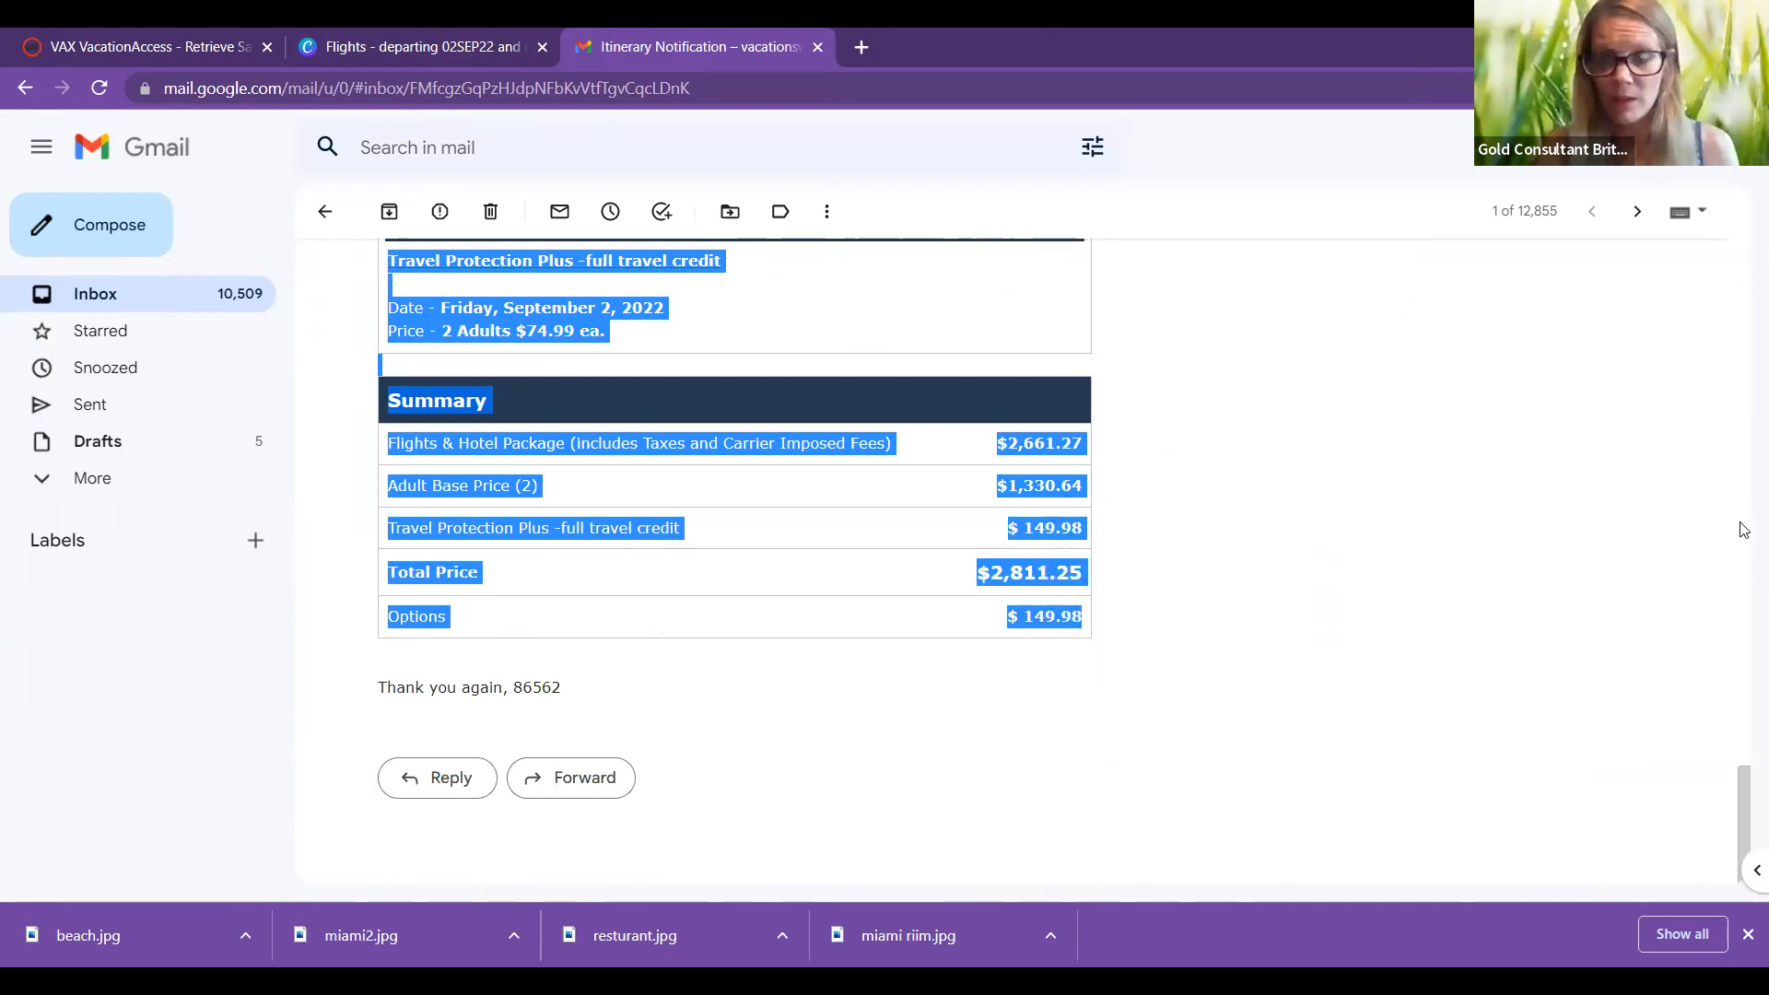
pyautogui.hotkey('ctrl', 'shift', 'Tab')
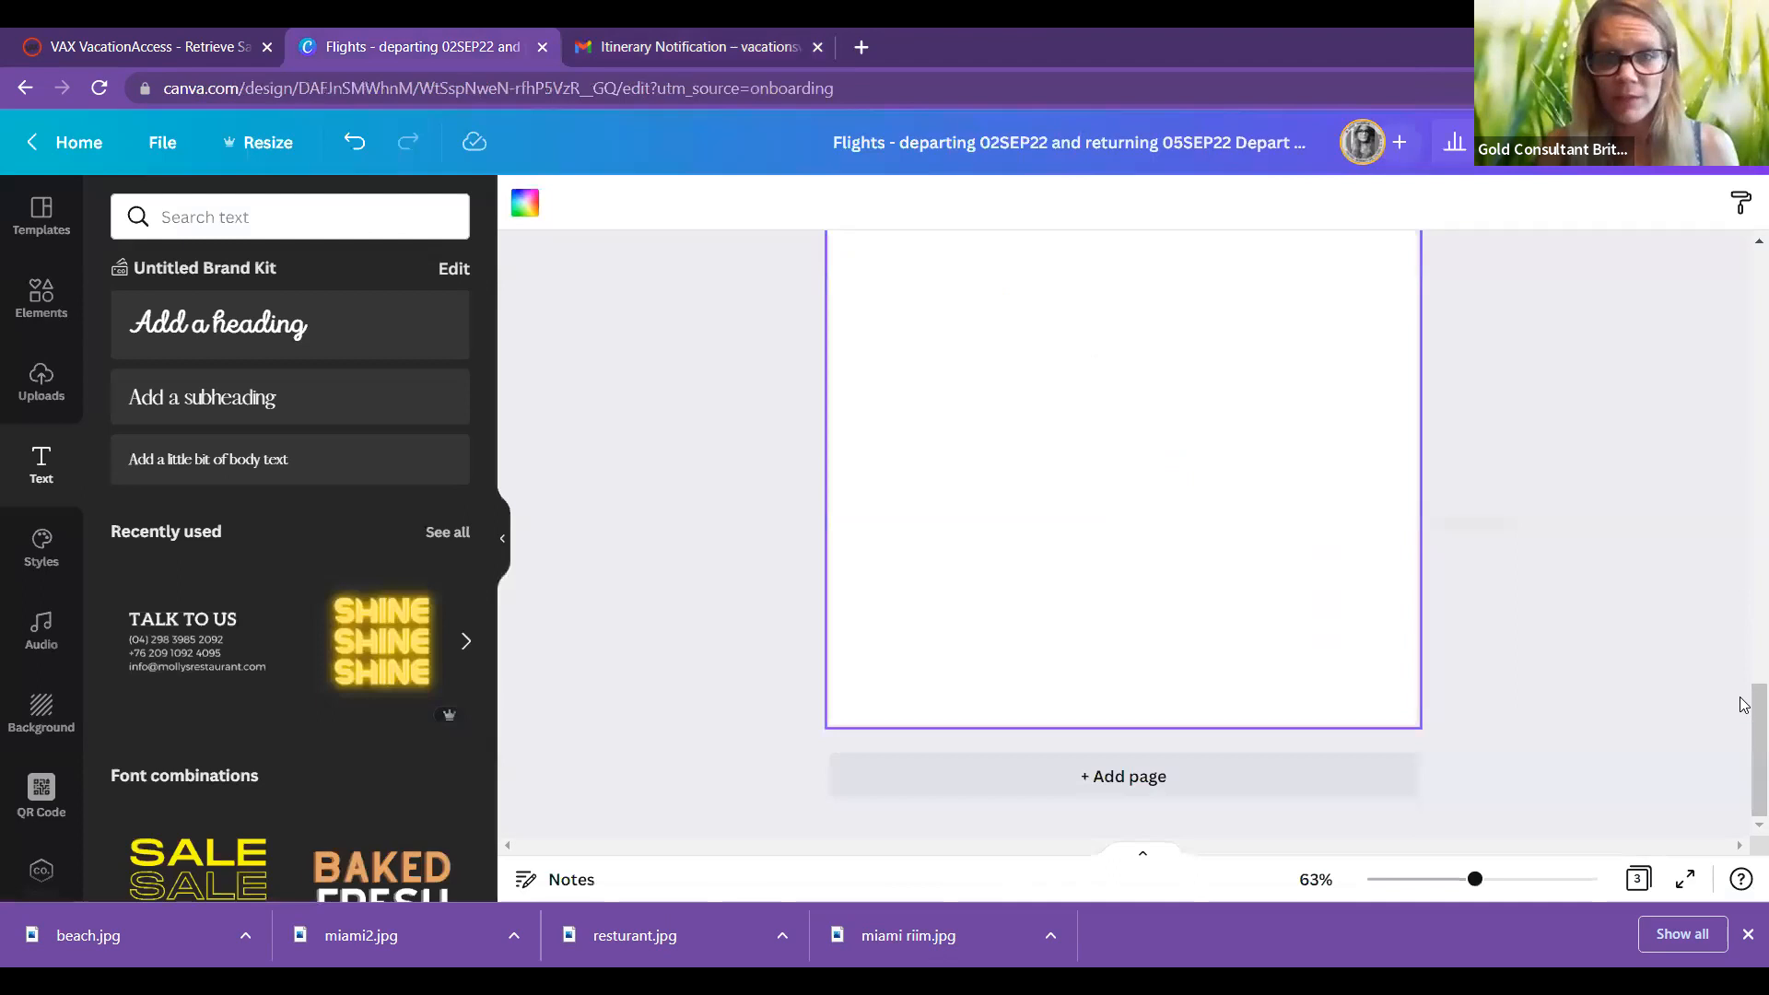
# Step: Add a subheading on Page 3 and paste the copied hotel details into it
pyautogui.scroll(2, 1142, 399)
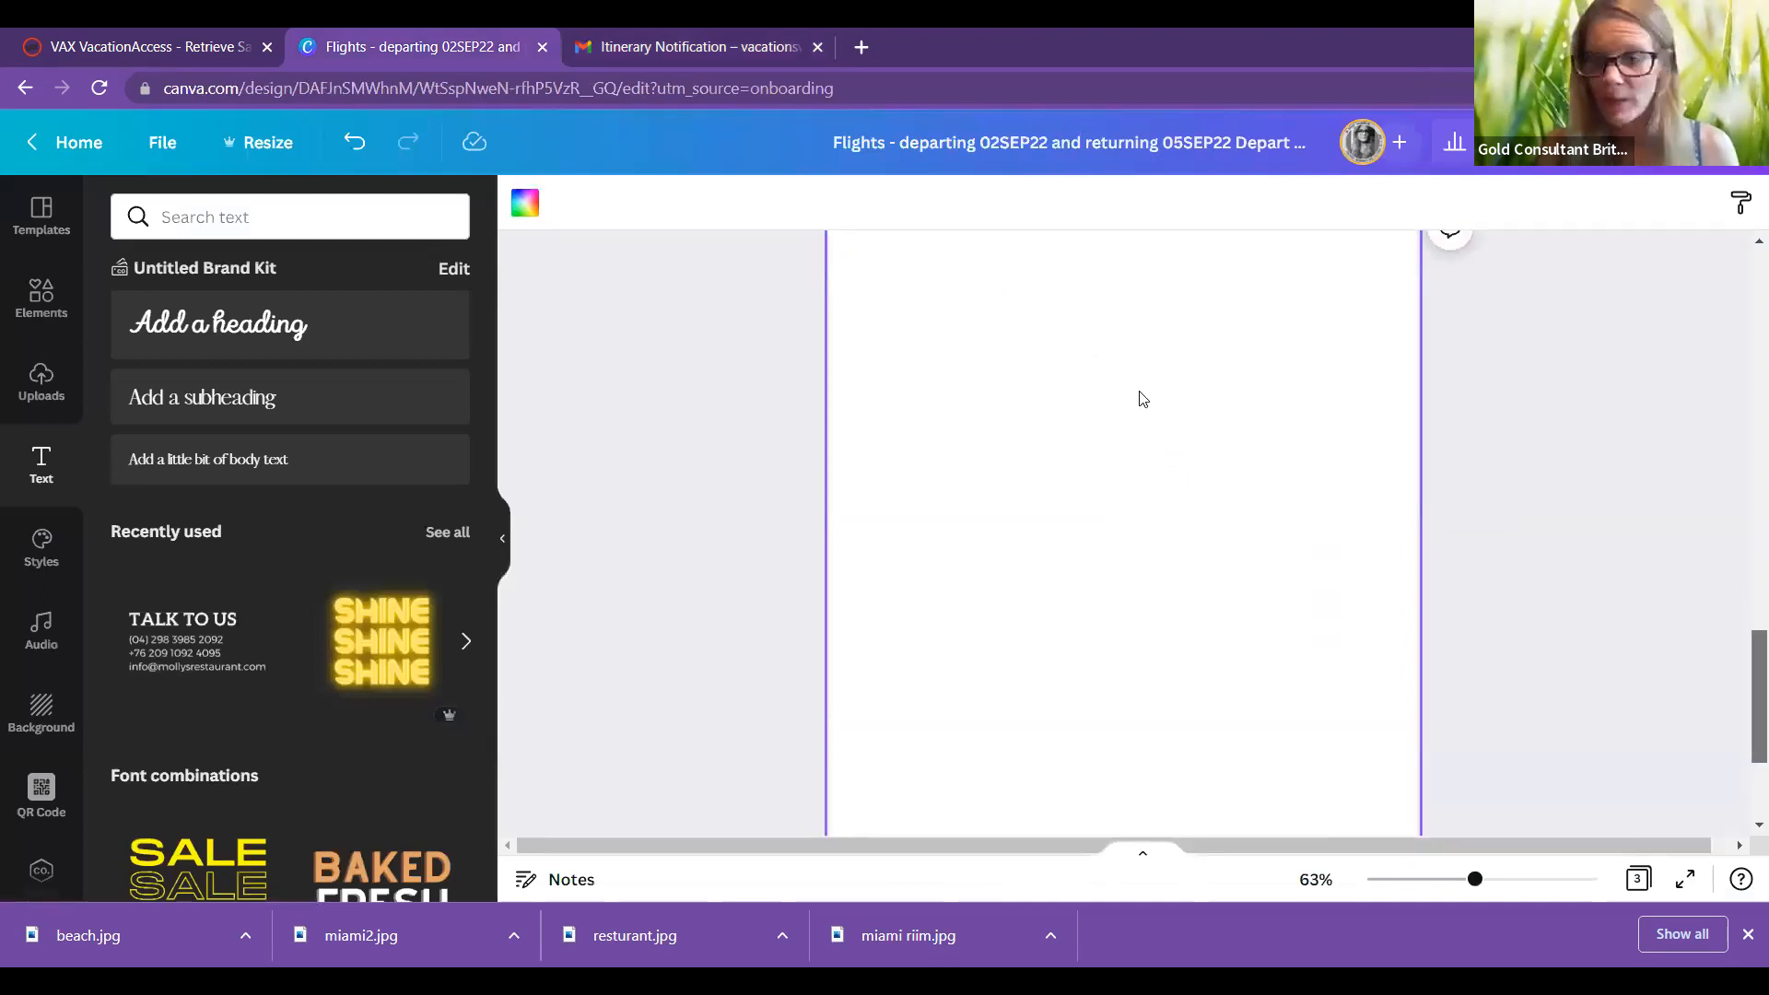
pyautogui.click(211, 387)
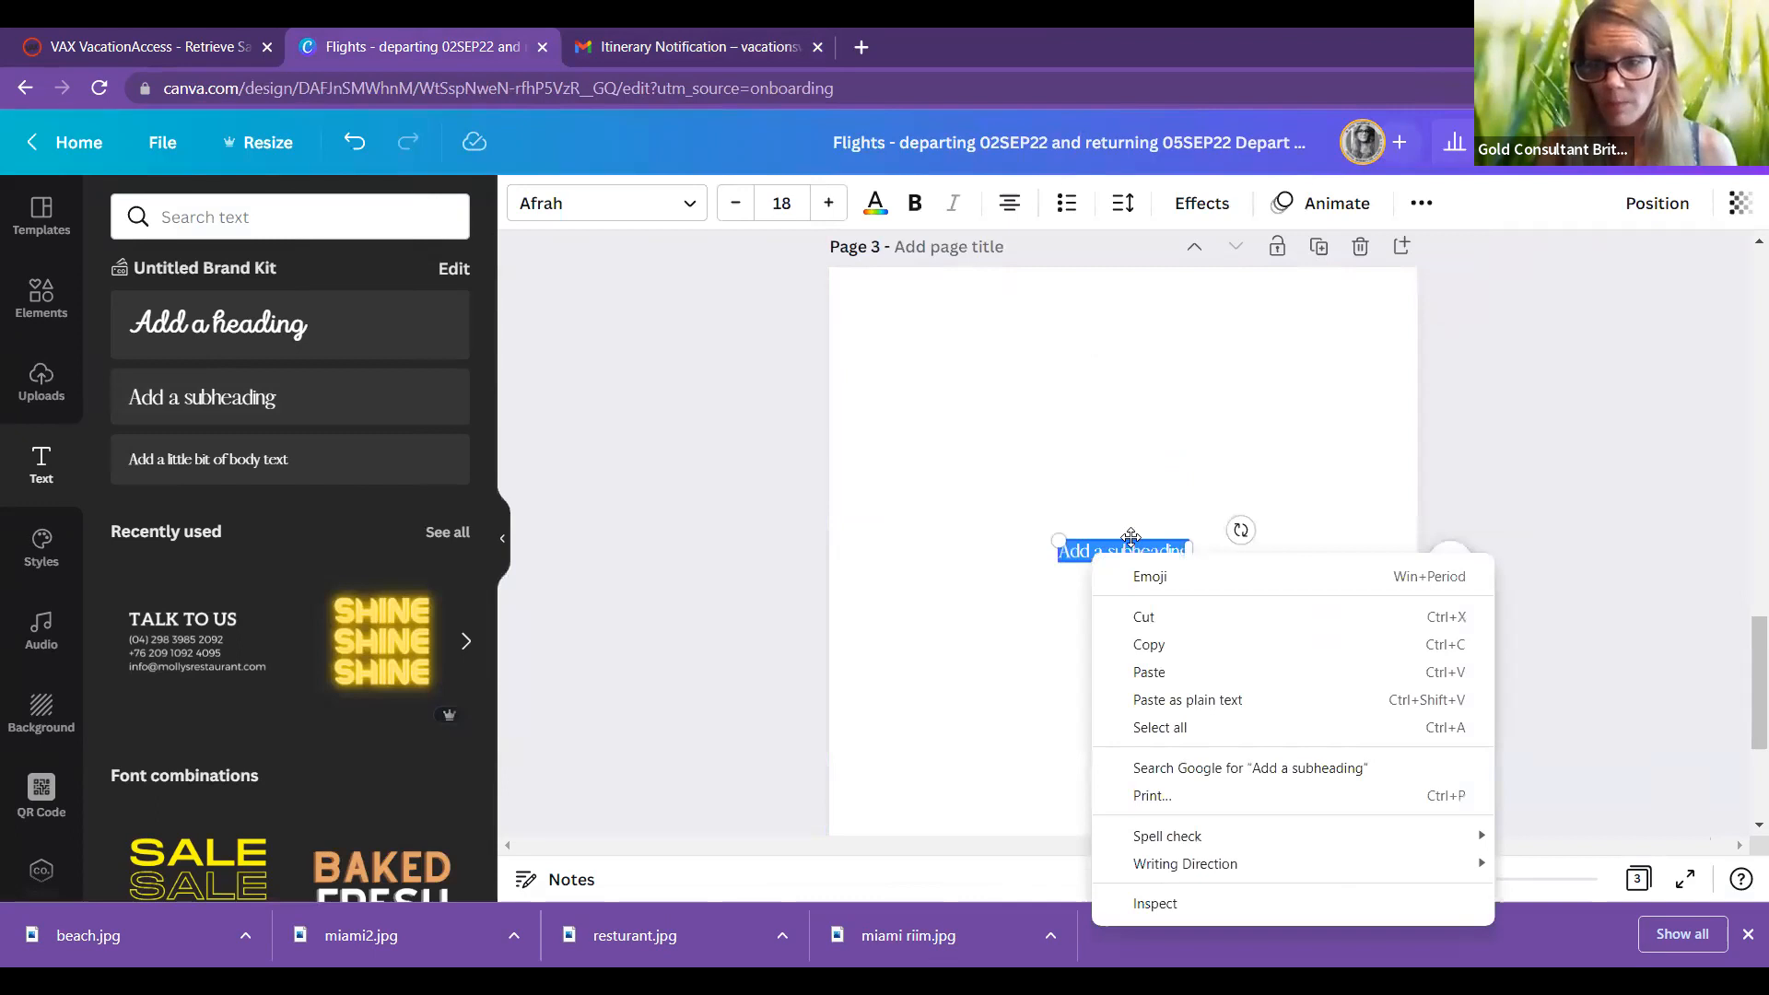
pyautogui.hotkey('ctrl', 'v')
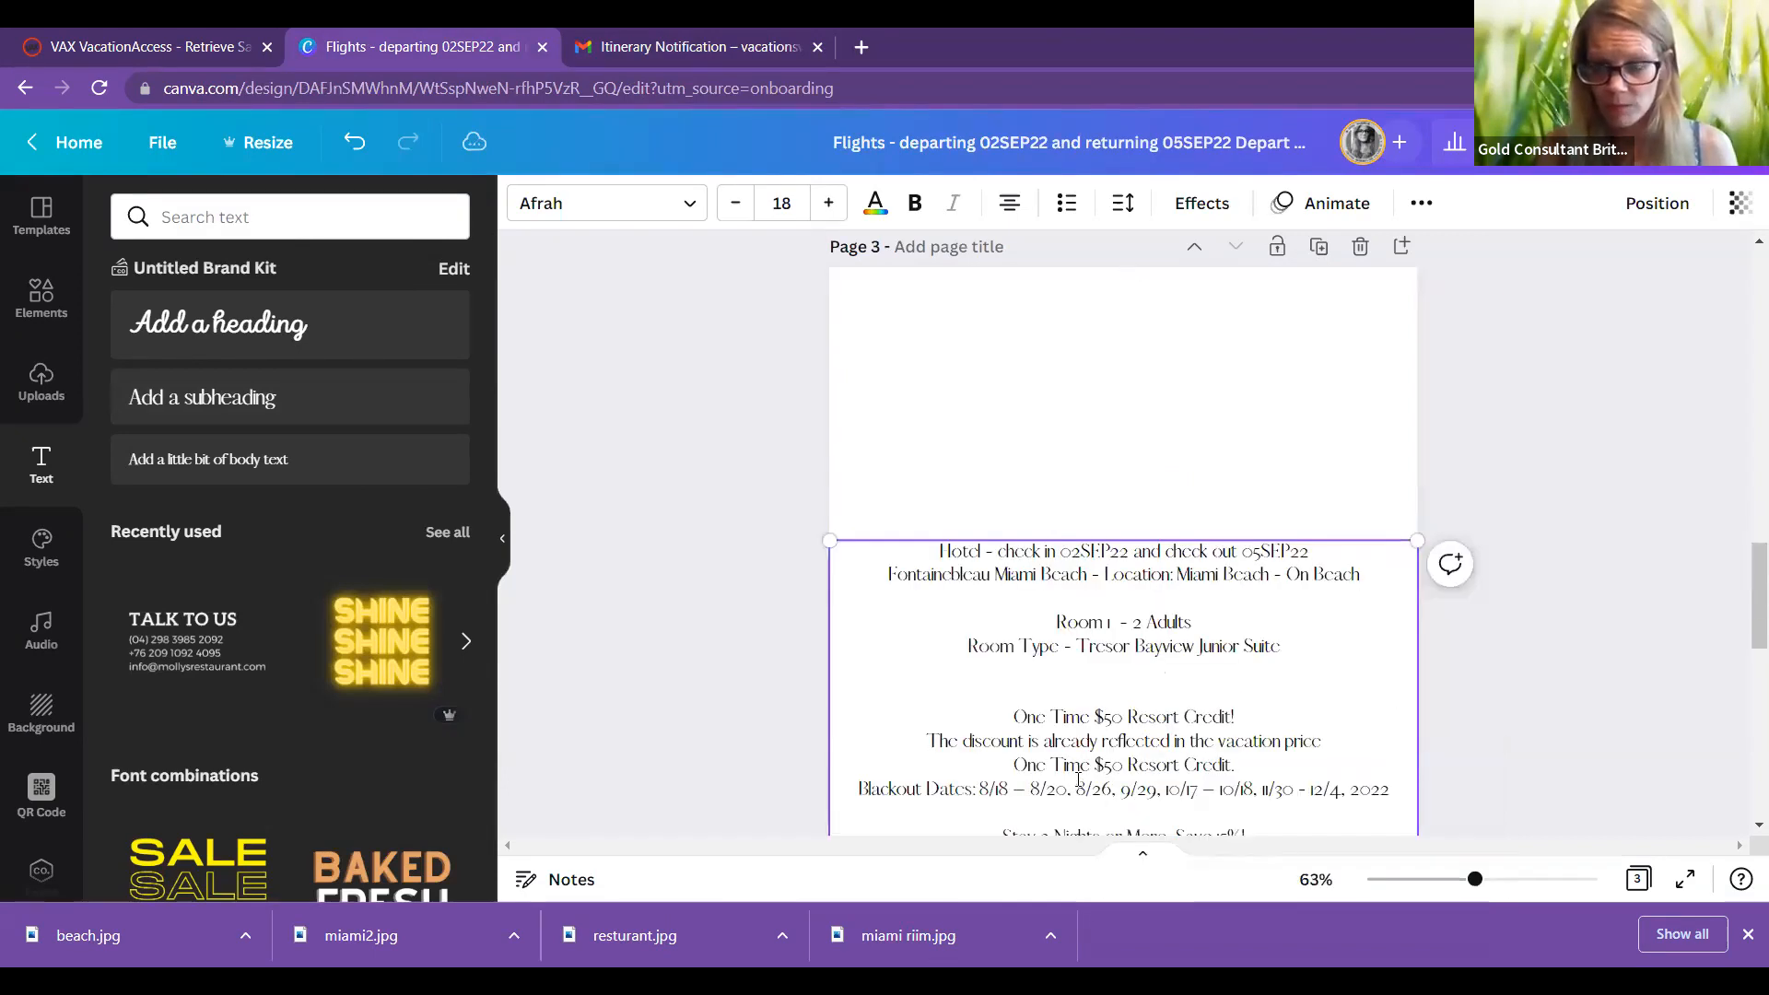
# Step: Delete the blank lines above Hotel Advisories and under Hotel Rating 5.0
pyautogui.scroll(-3, 1078, 780)
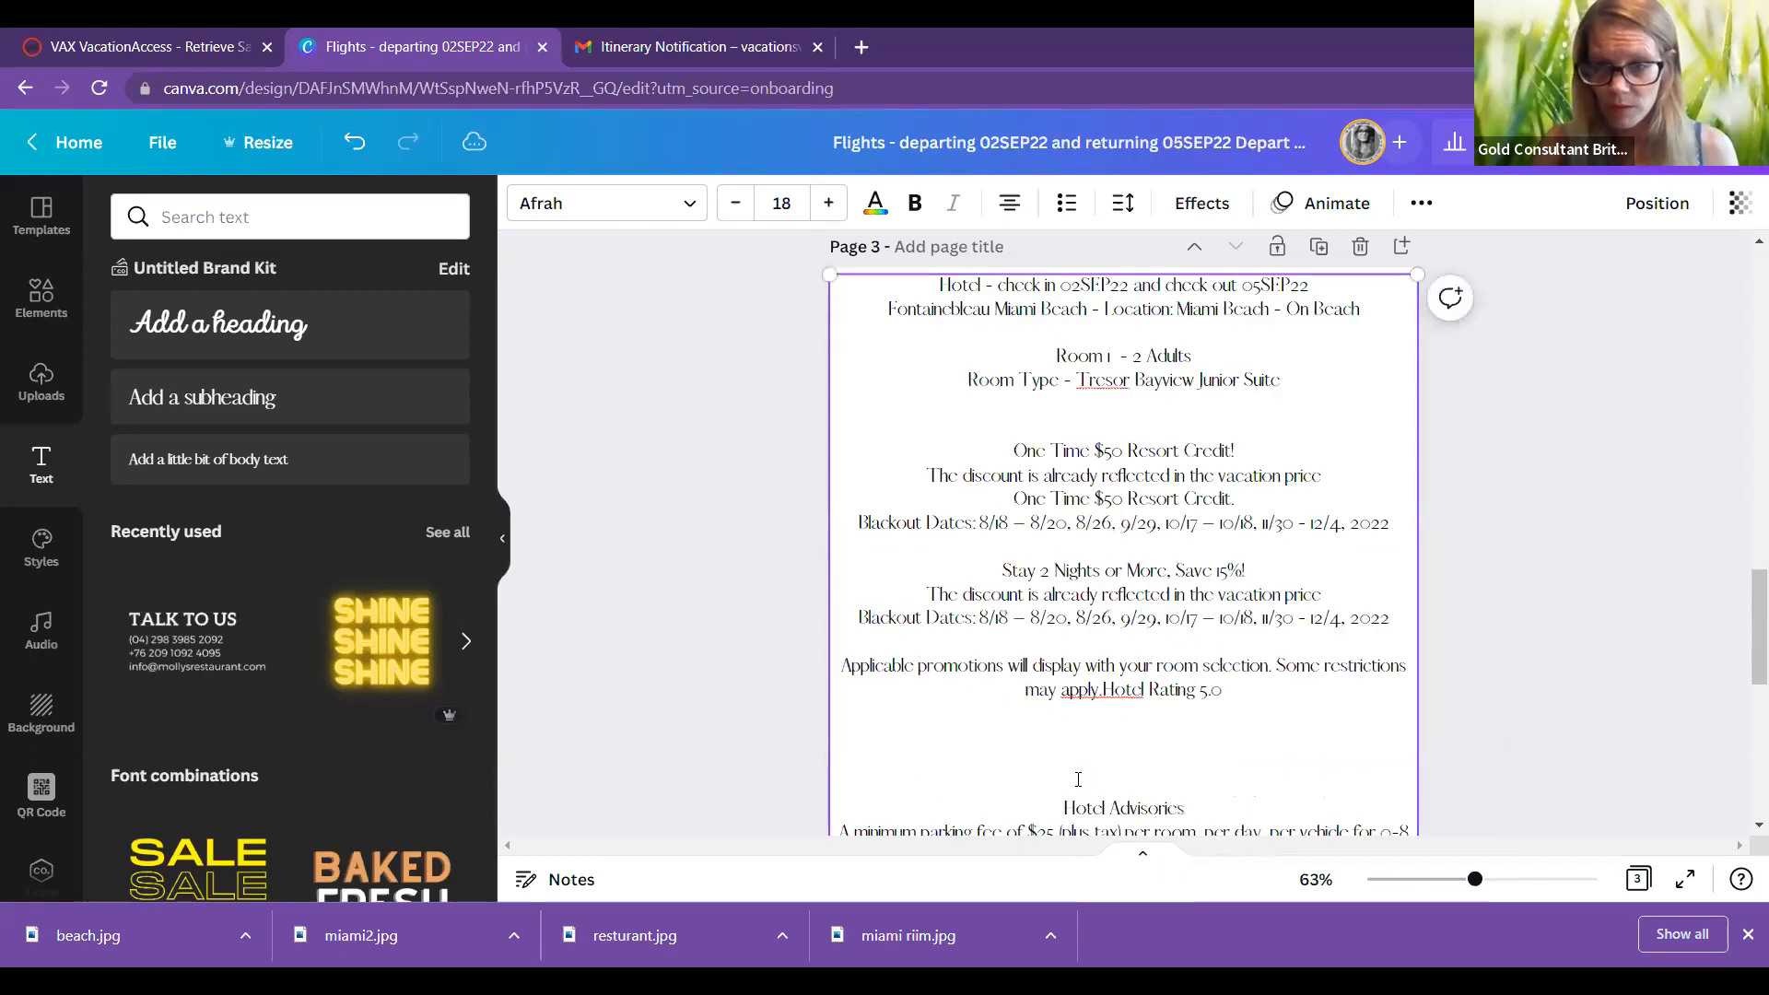
pyautogui.click(1078, 779)
pyautogui.press('BackSpace')
pyautogui.press('BackSpace')
pyautogui.press('BackSpace')
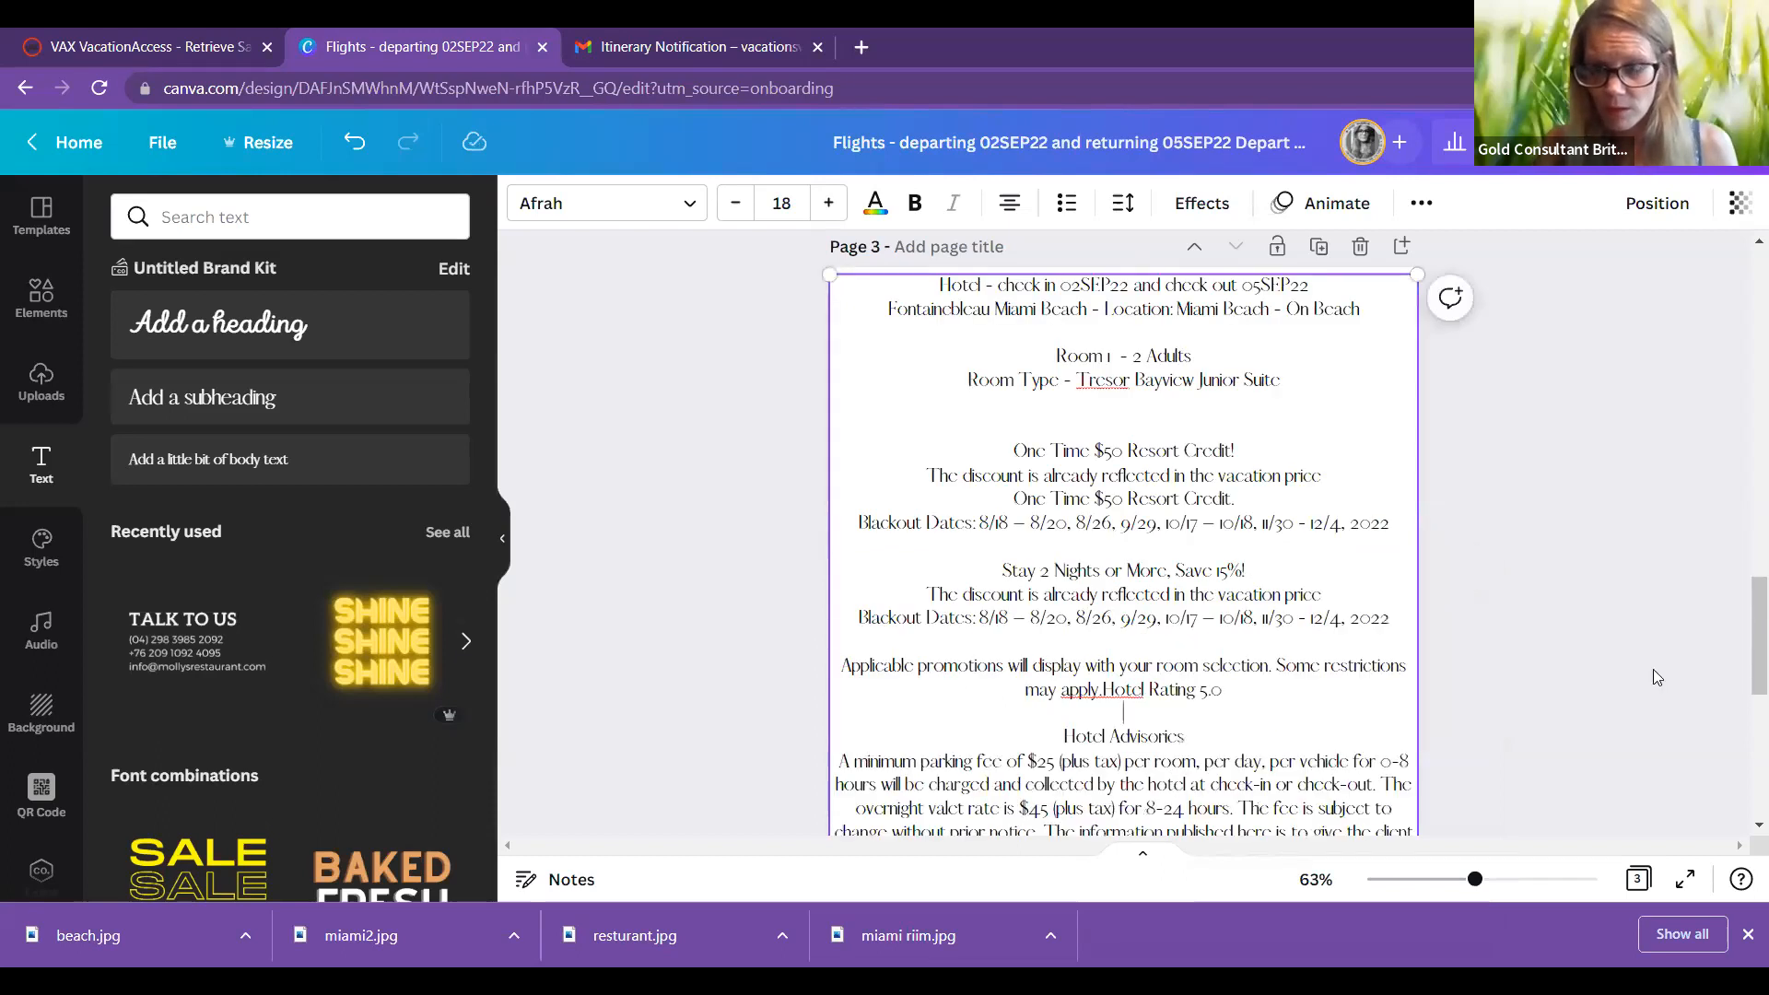
pyautogui.press('BackSpace')
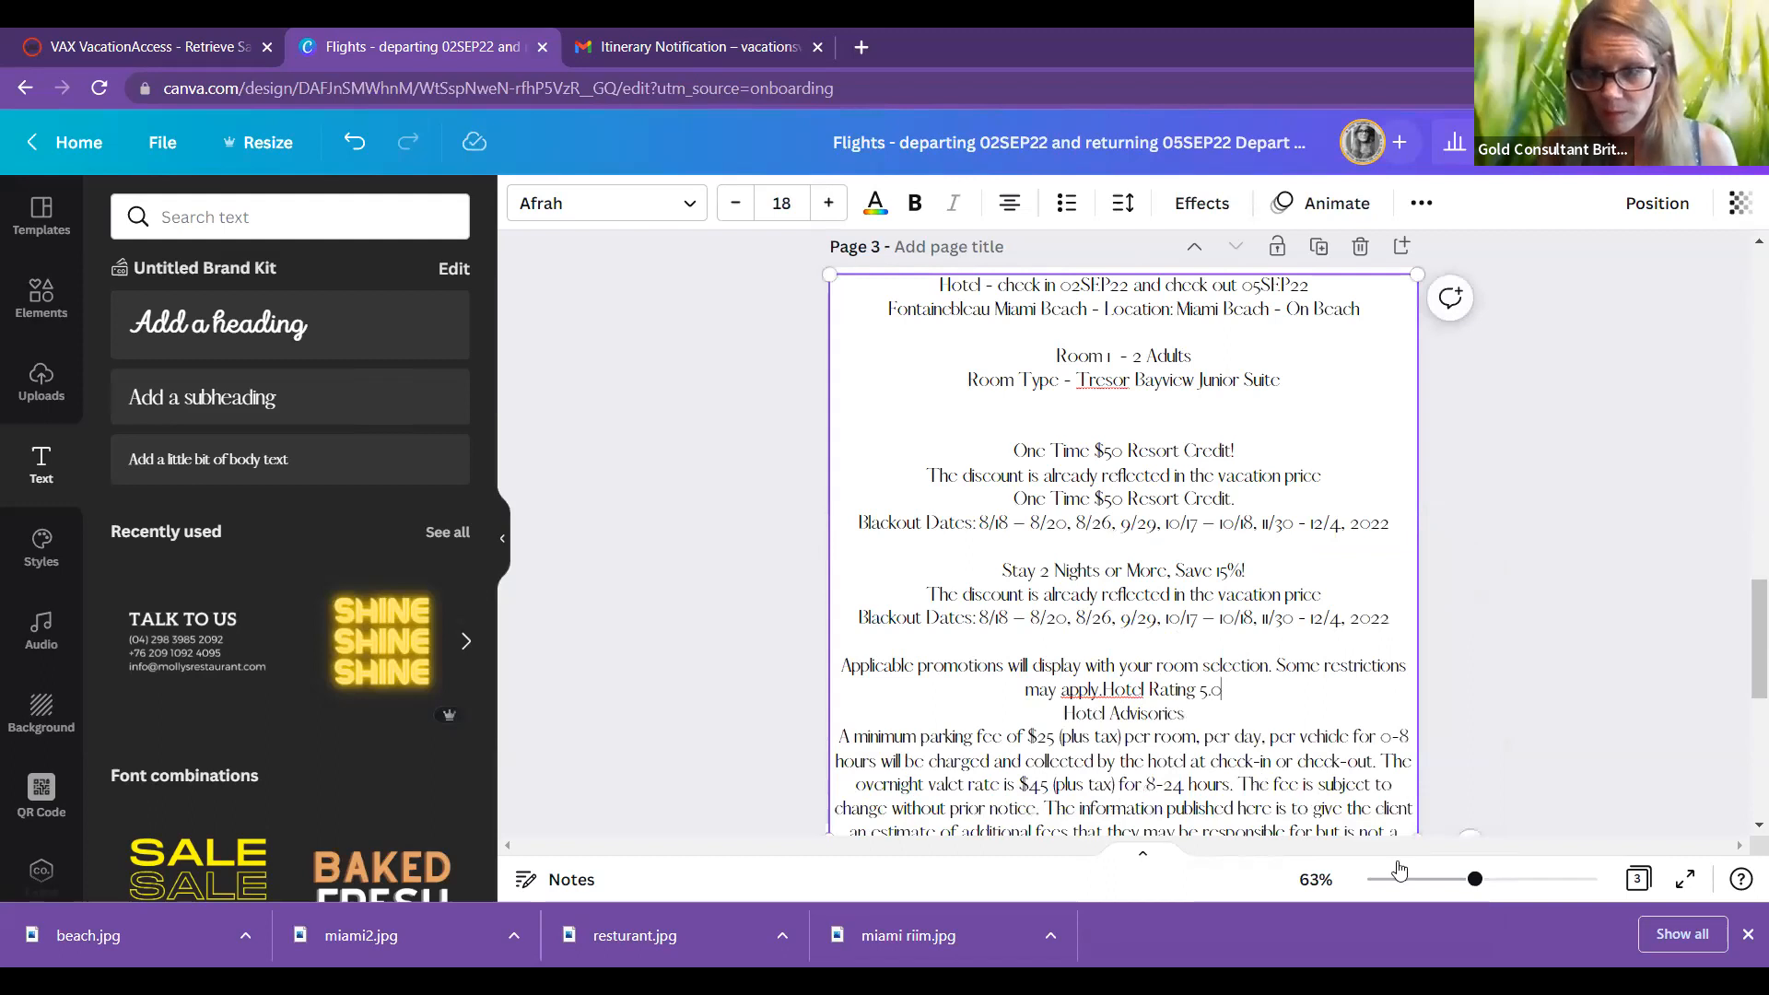
pyautogui.scroll(-4, 1159, 667)
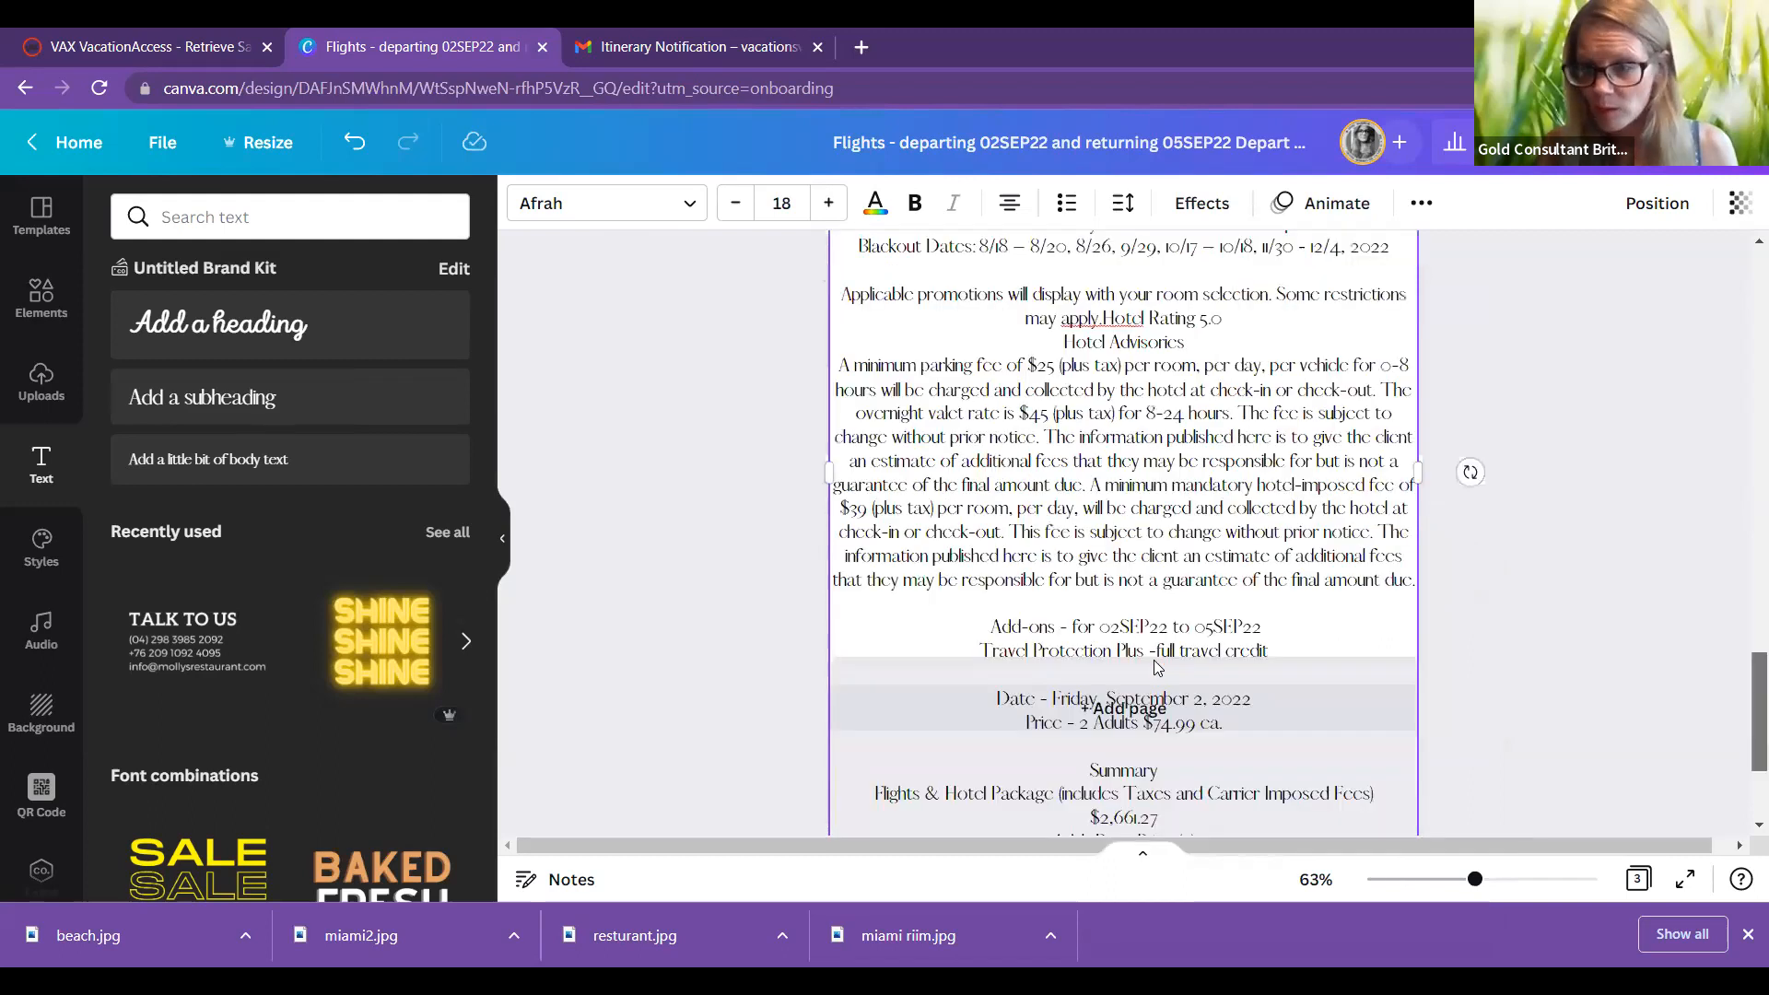
pyautogui.moveTo(1744, 726); pyautogui.dragTo(1741, 643)
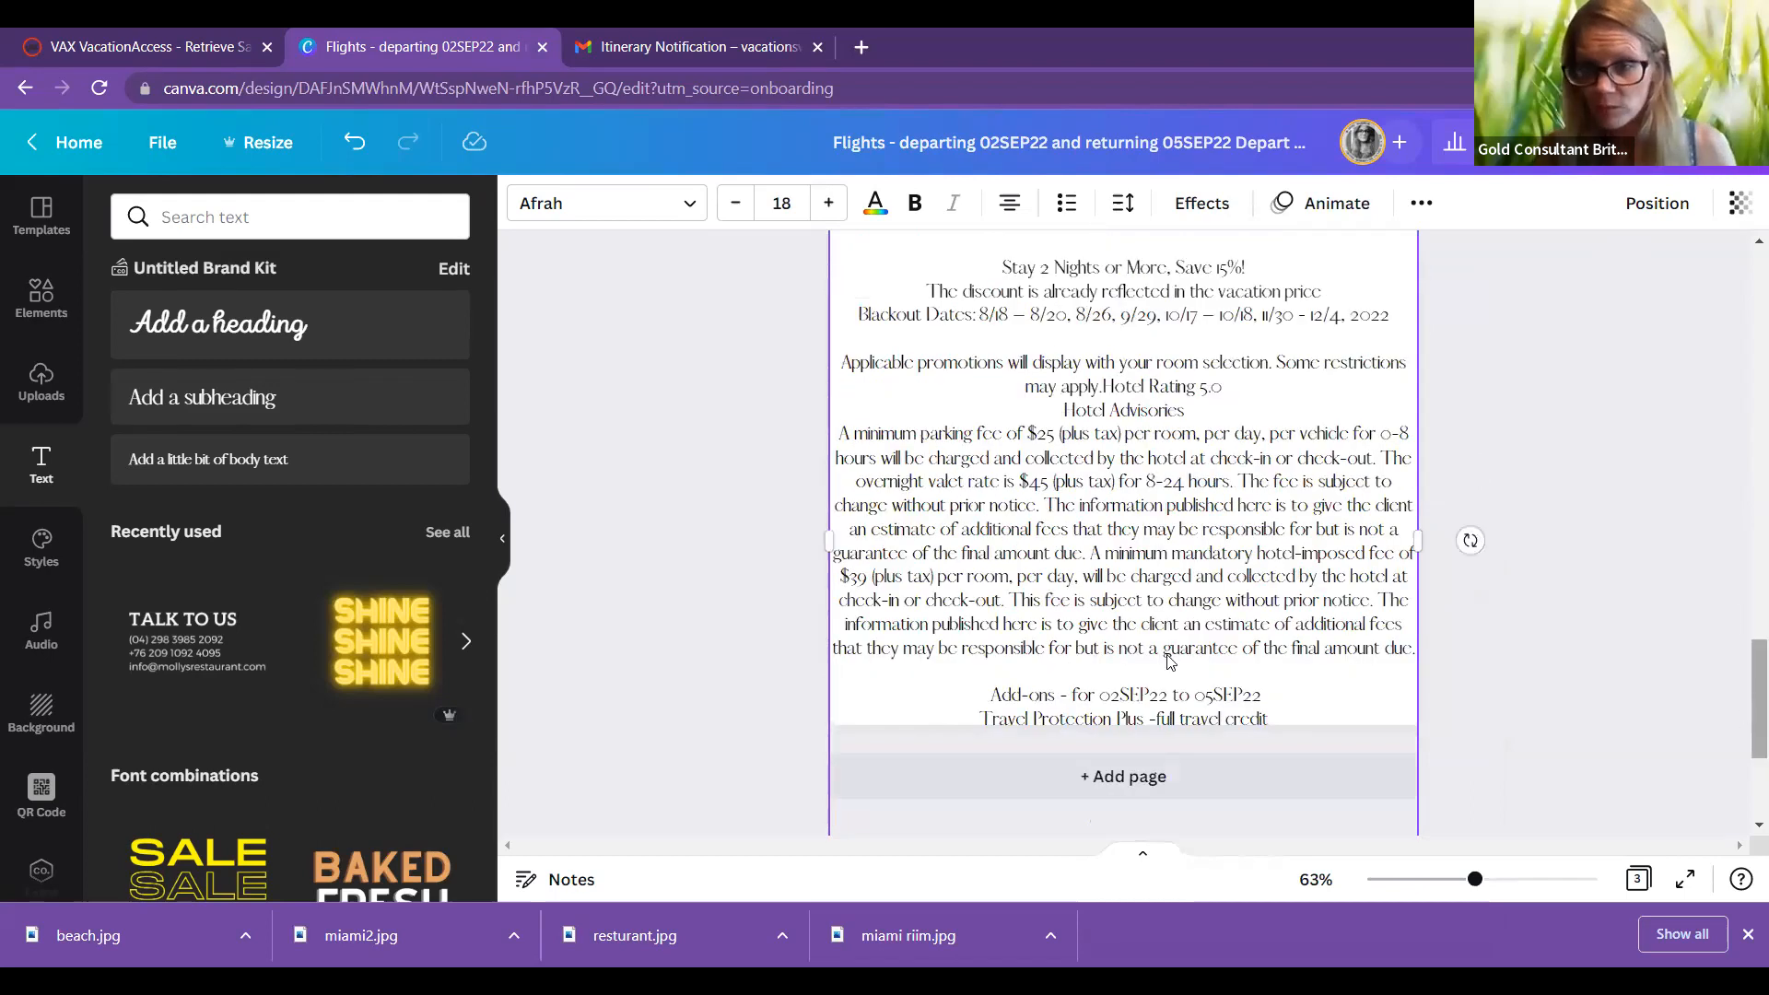
pyautogui.scroll(1, 1060, 460)
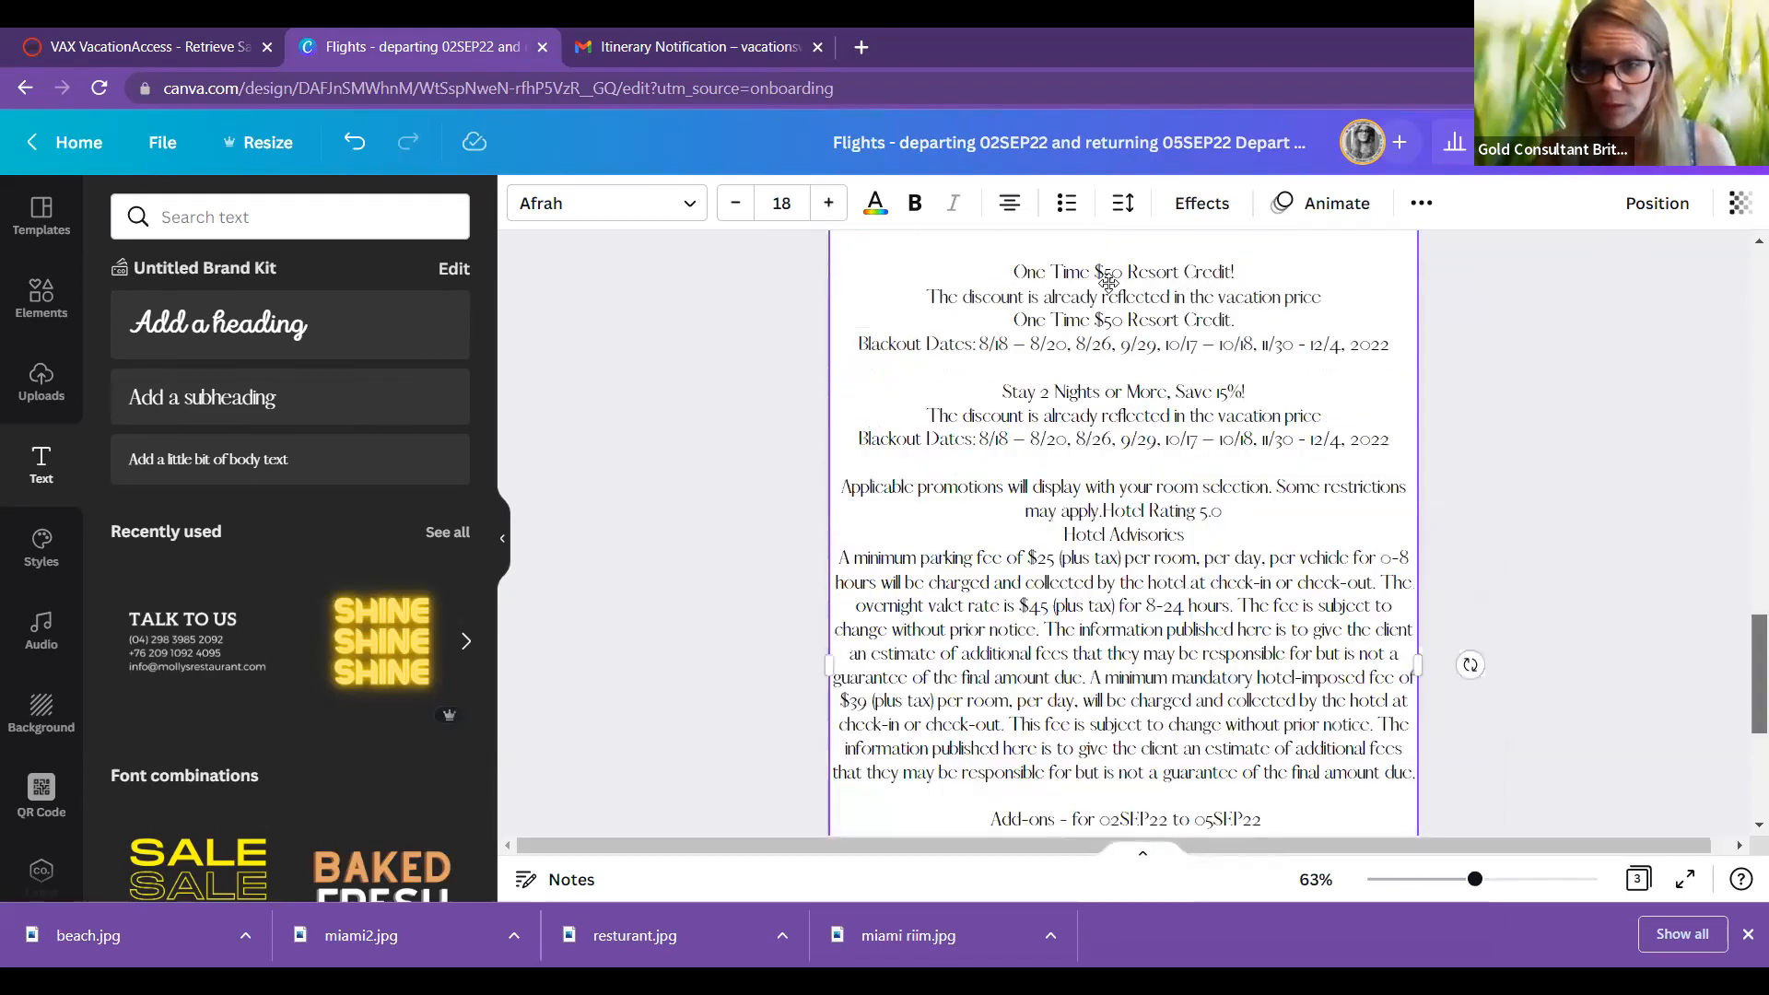
pyautogui.scroll(-4, 998, 295)
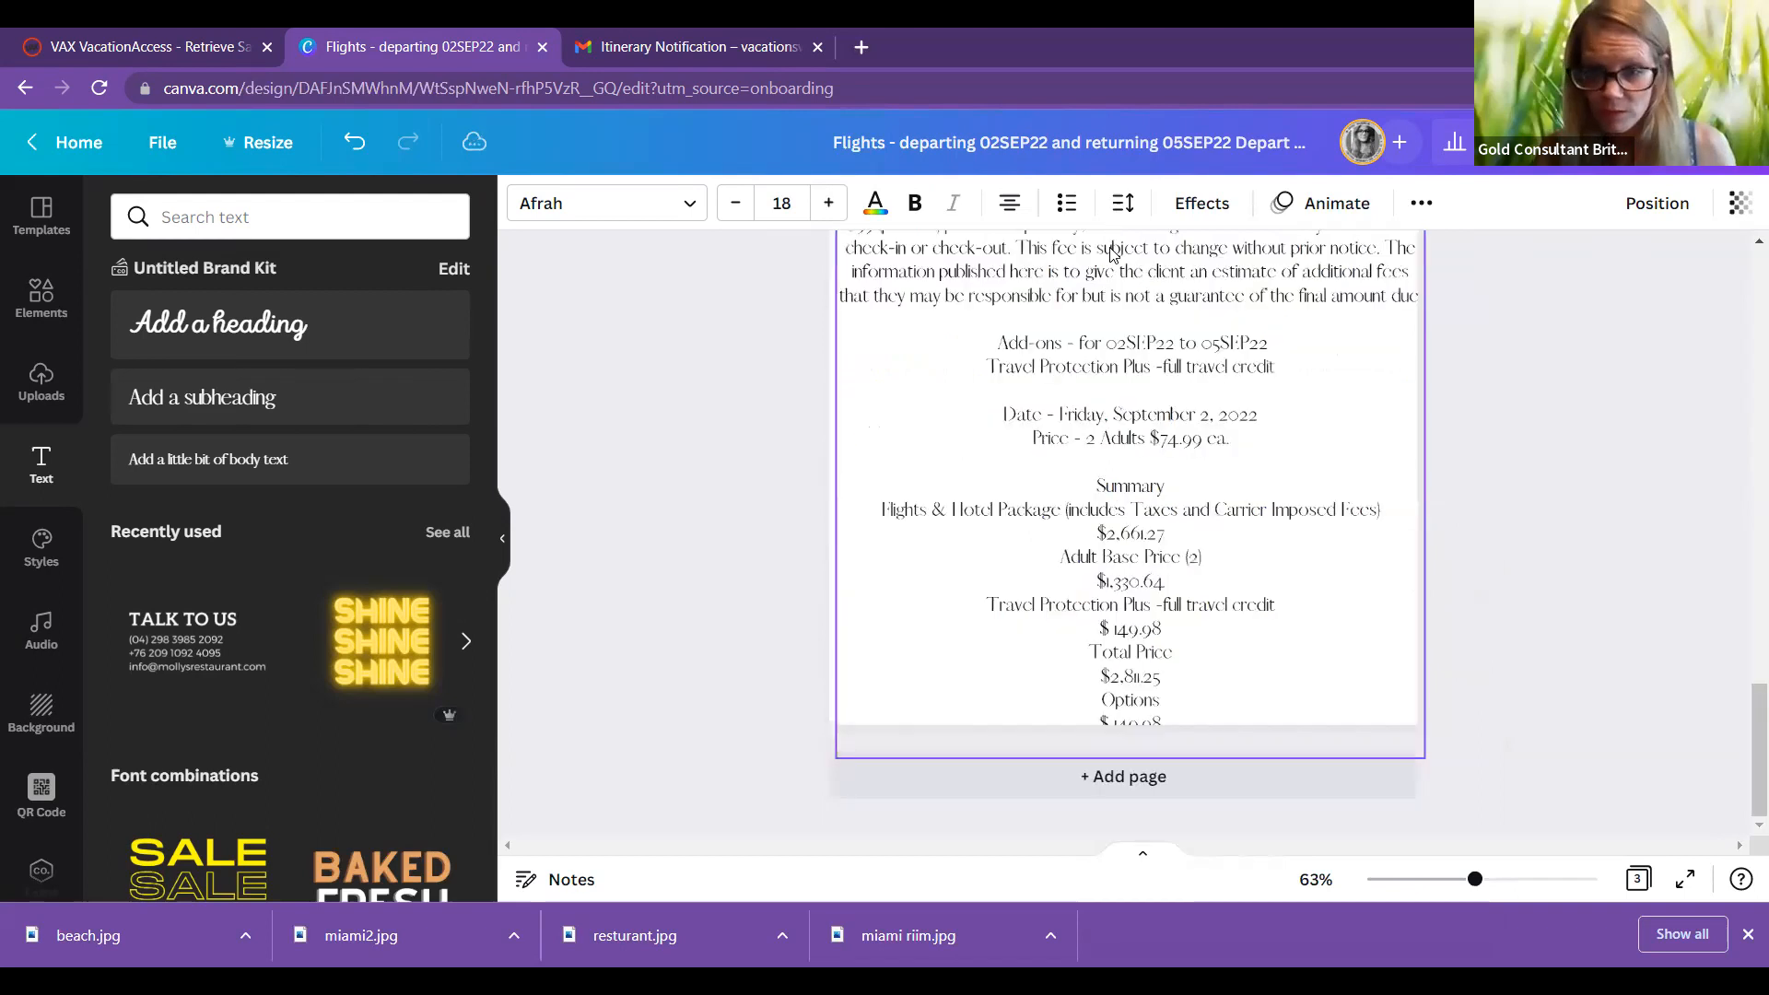
pyautogui.click(995, 307)
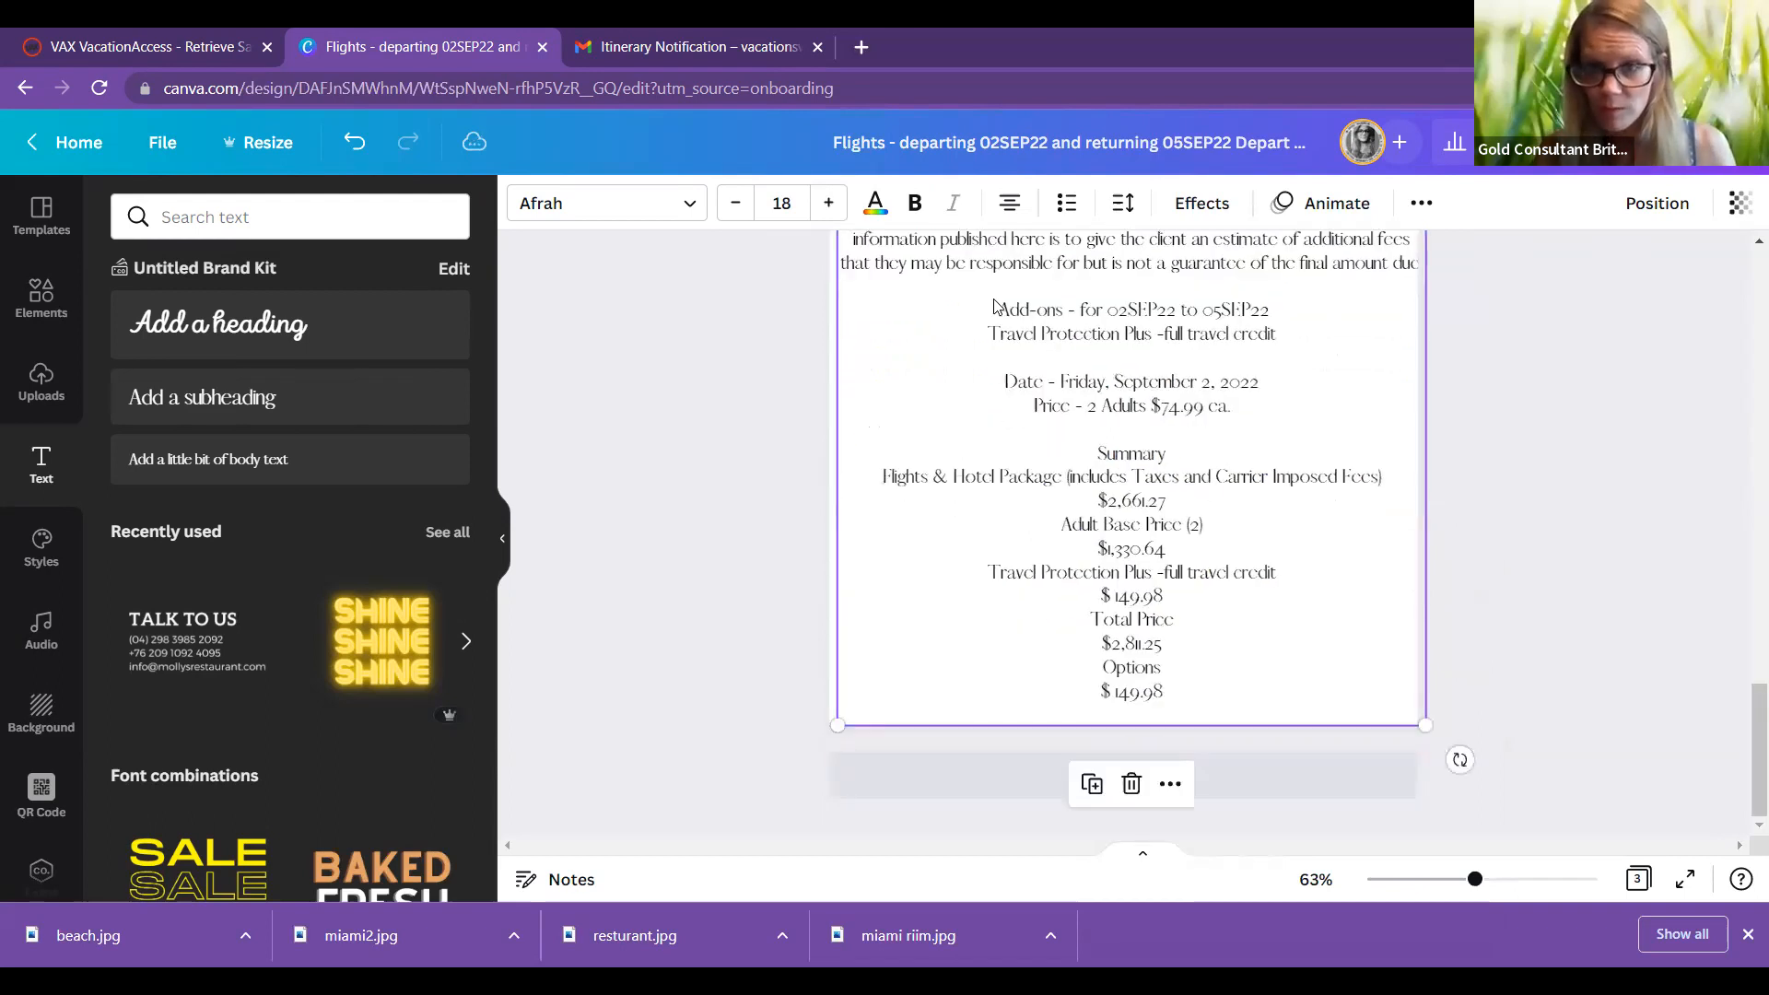
pyautogui.scroll(8, 1577, 540)
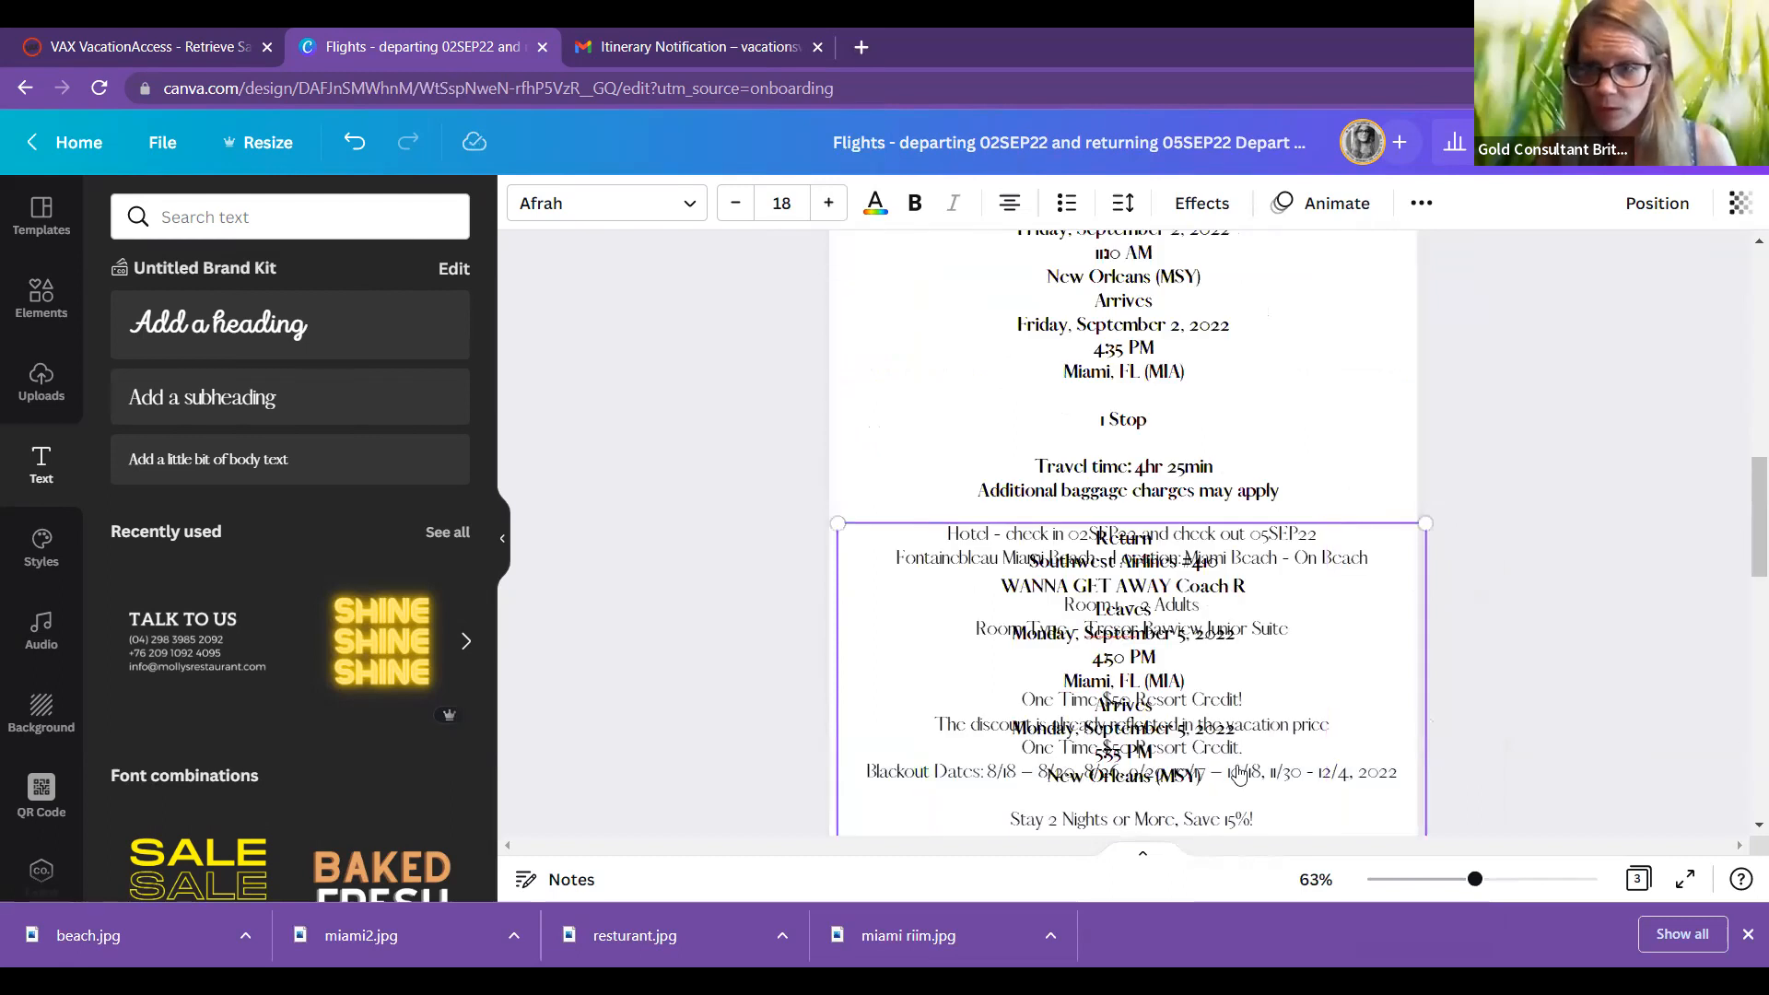
pyautogui.scroll(-5, 1181, 704)
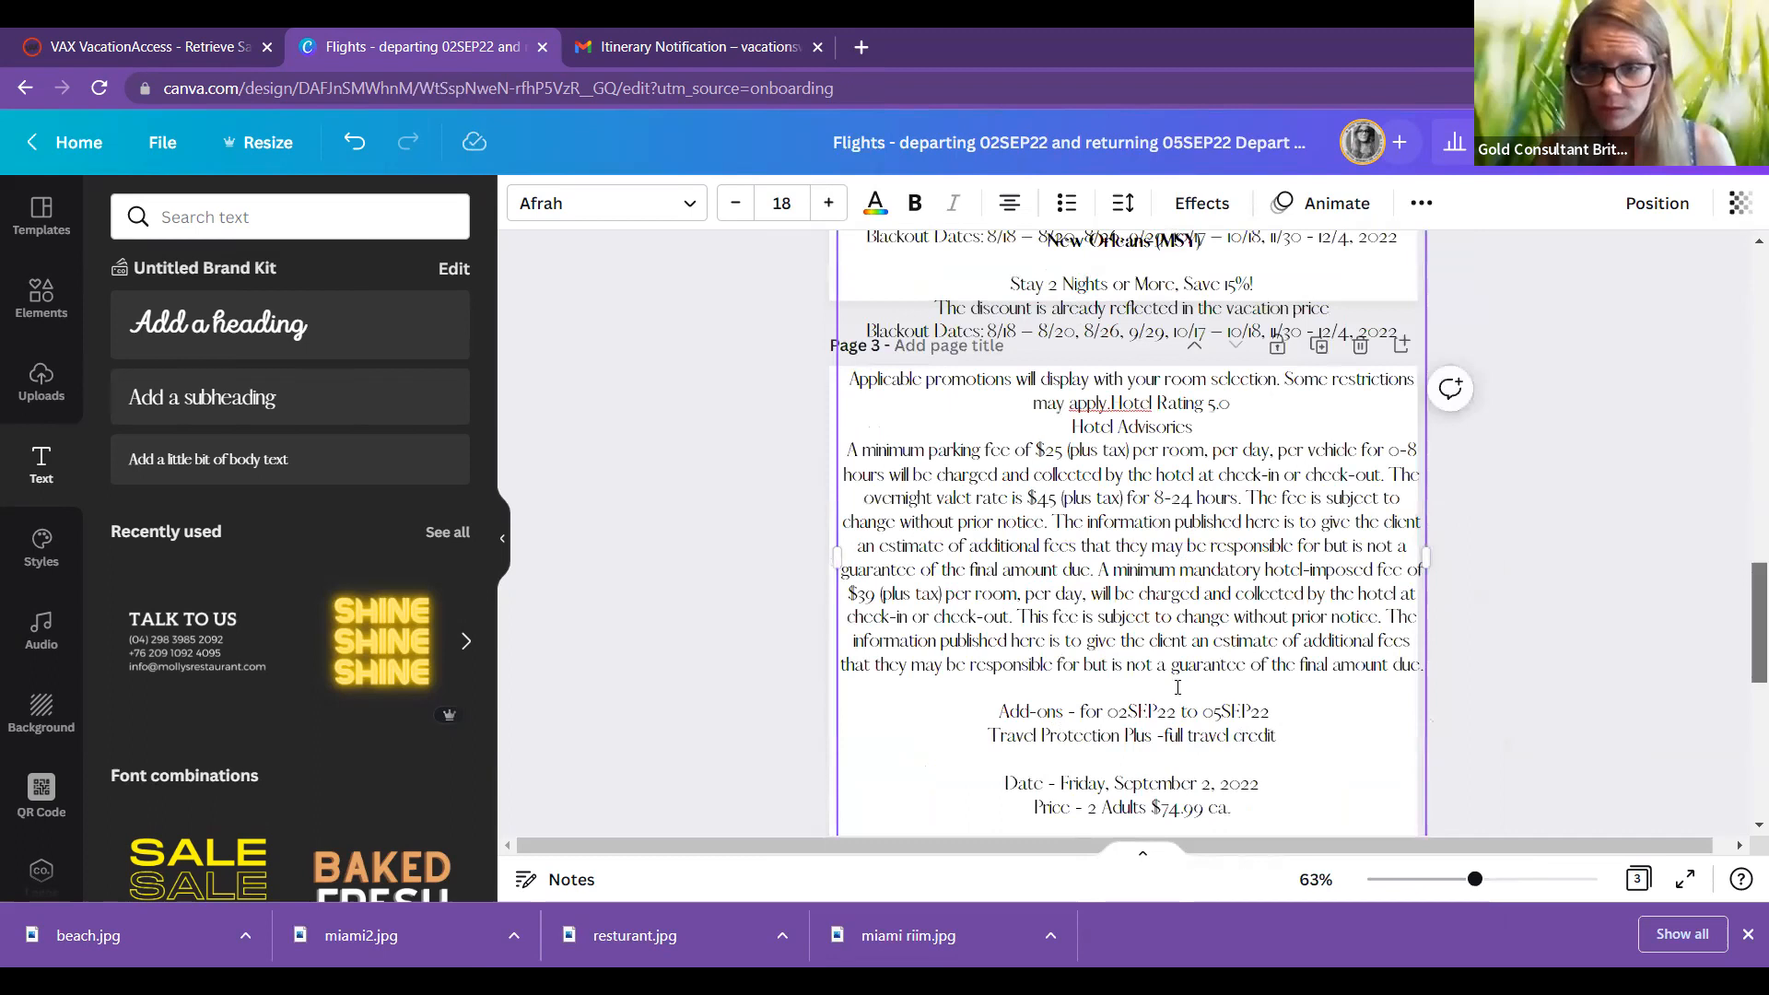
pyautogui.scroll(-4, 1380, 617)
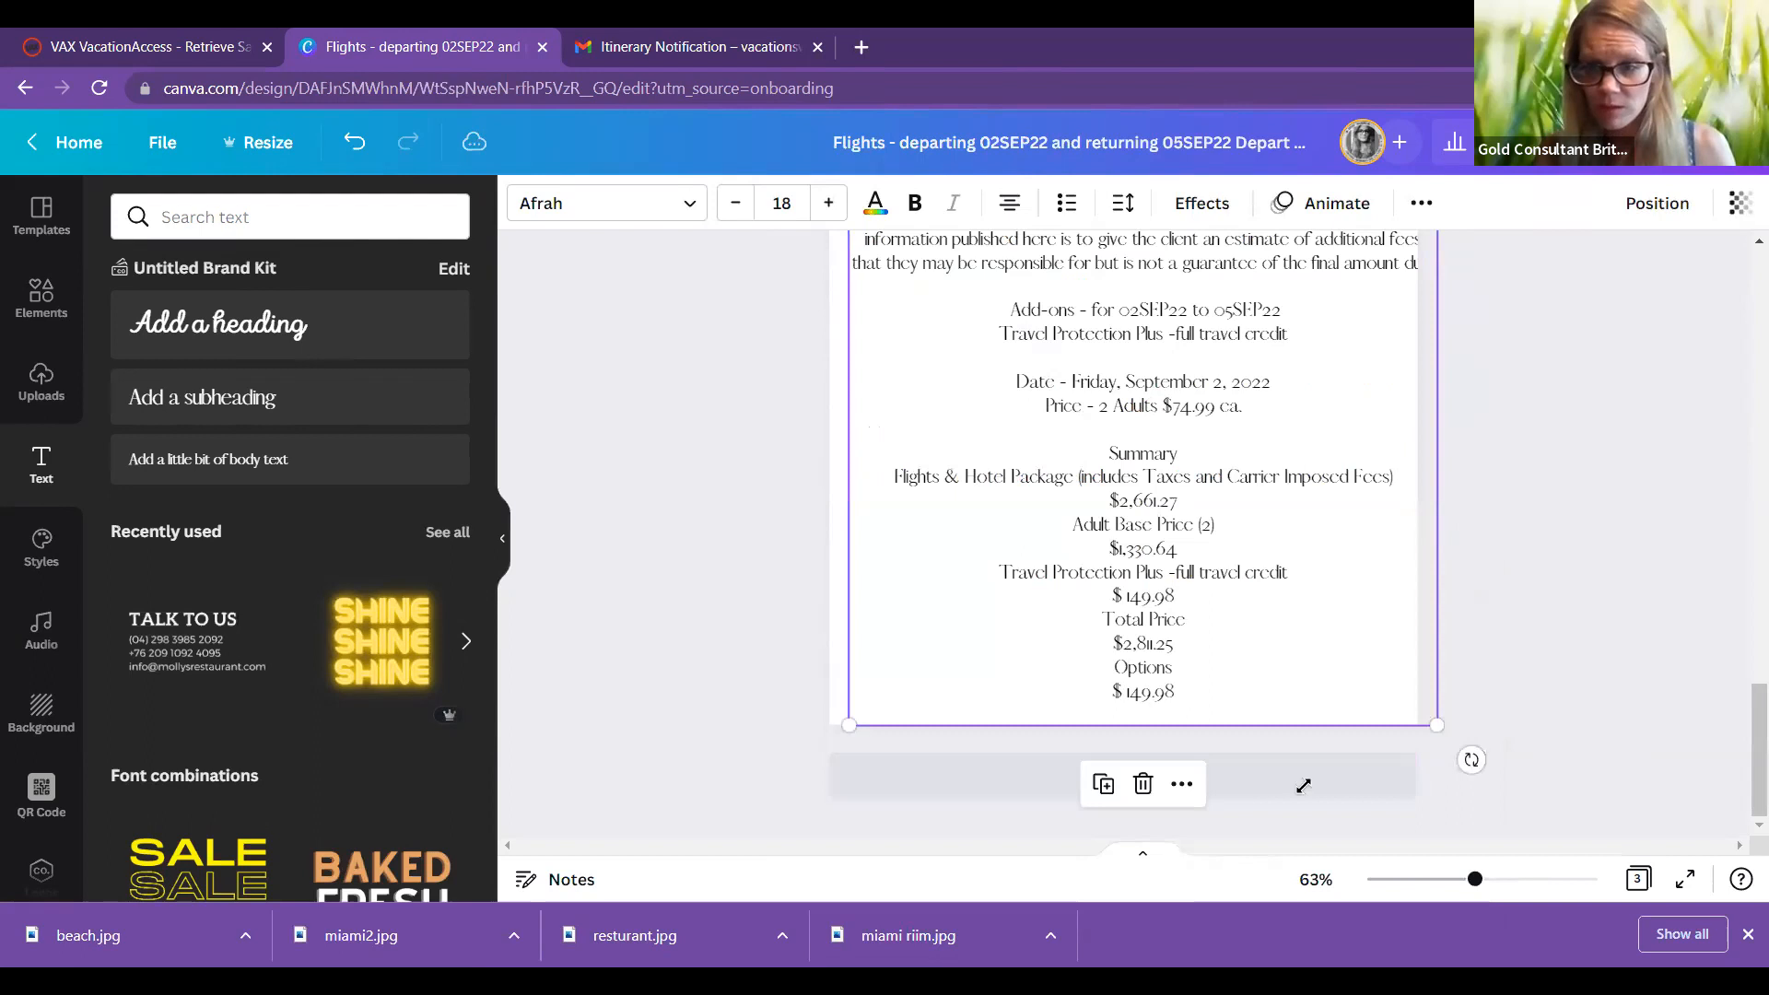
# Step: Shrink the hotel details text box and move it lower on Page 3
pyautogui.scroll(11, 1739, 694)
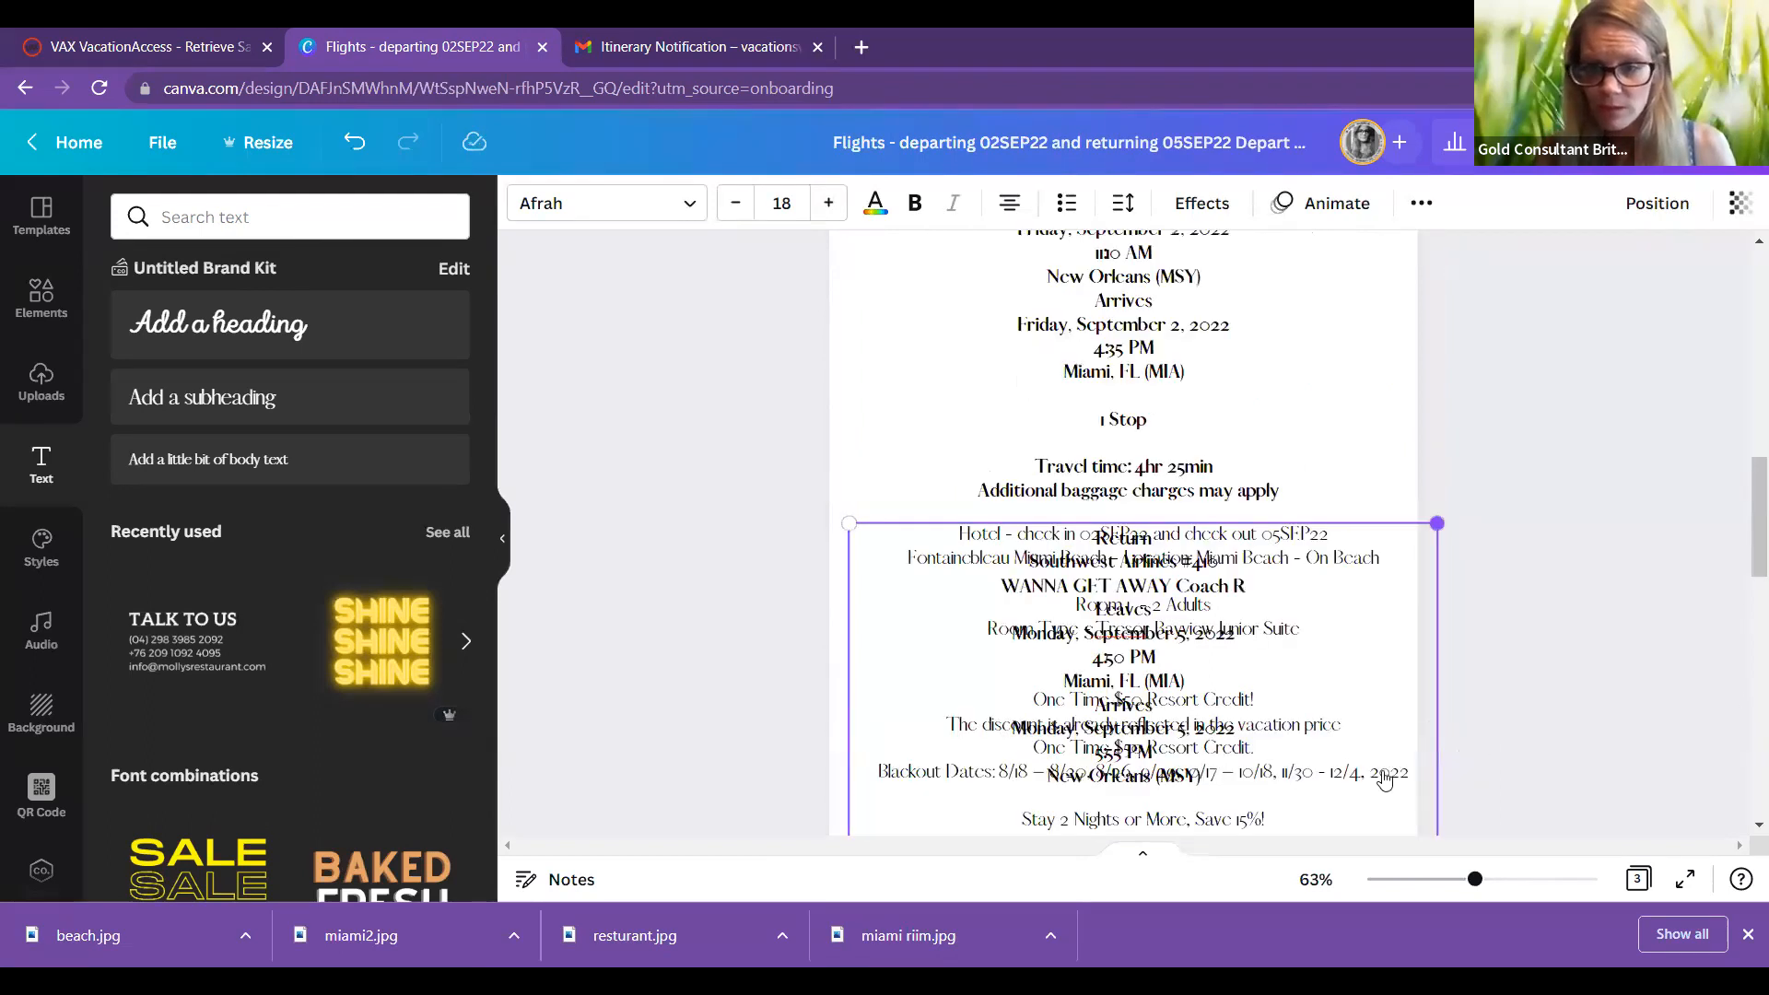
pyautogui.scroll(-5, 1105, 708)
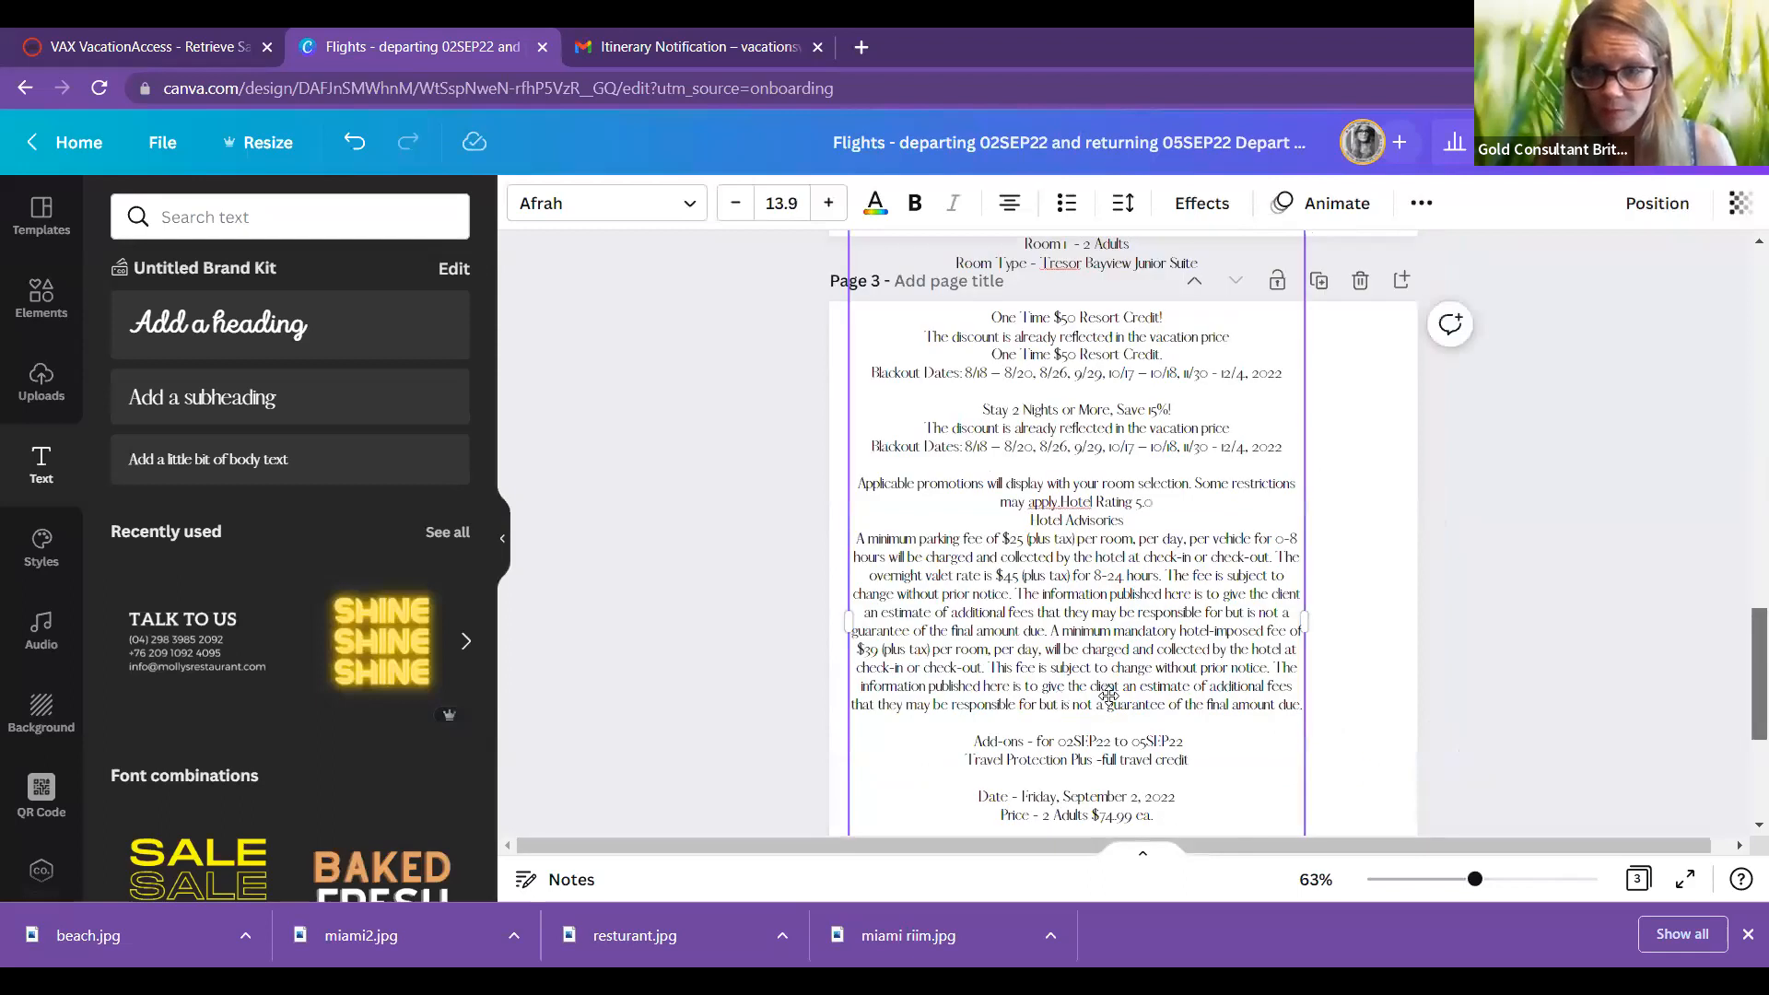
pyautogui.scroll(-3, 1117, 702)
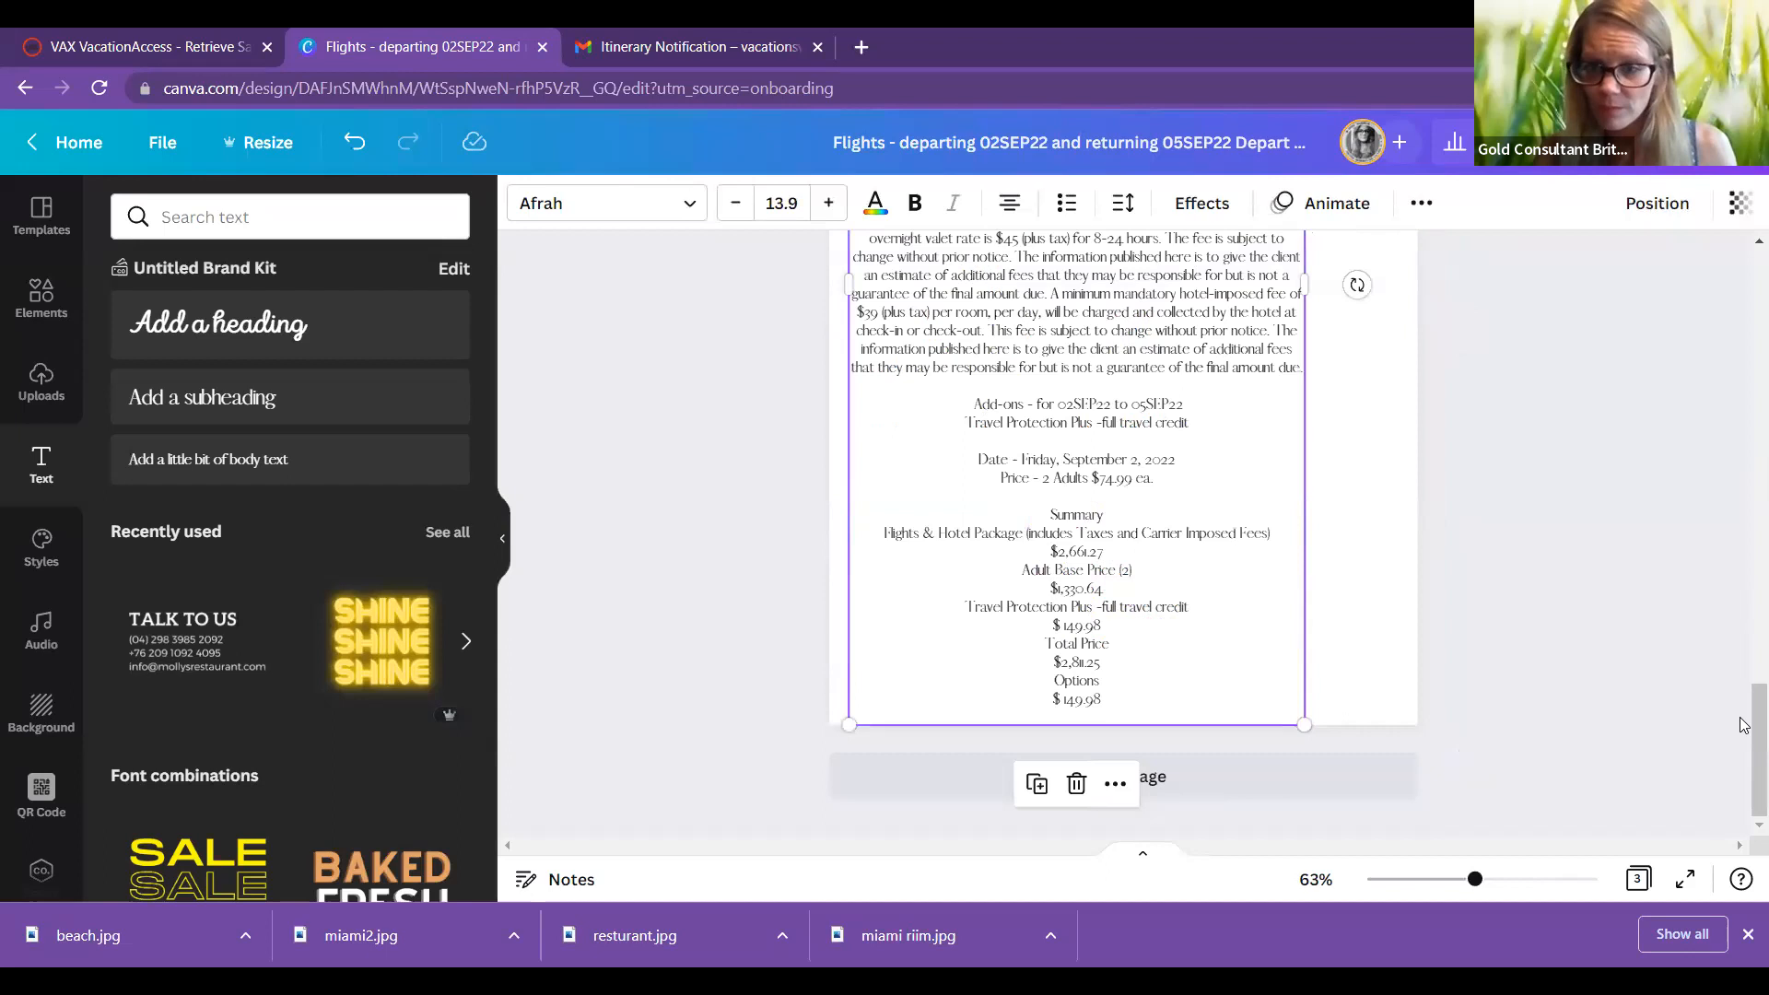
pyautogui.scroll(6, 1253, 711)
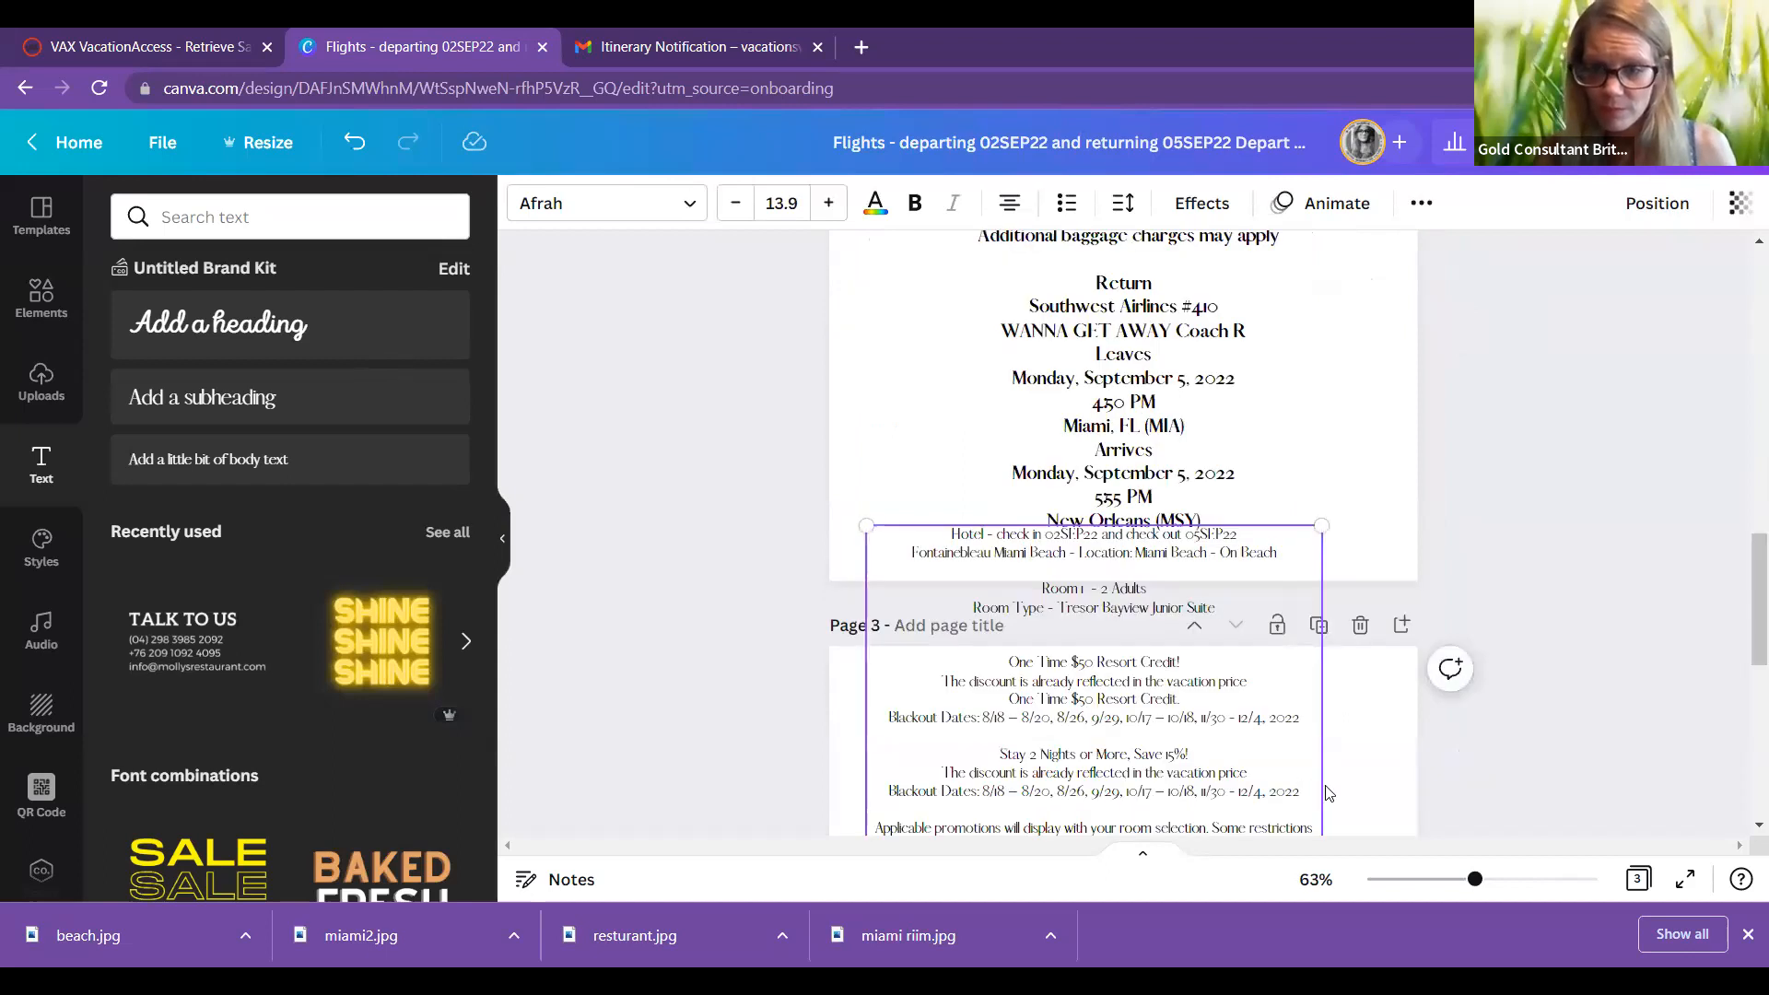
pyautogui.scroll(-5, 1234, 735)
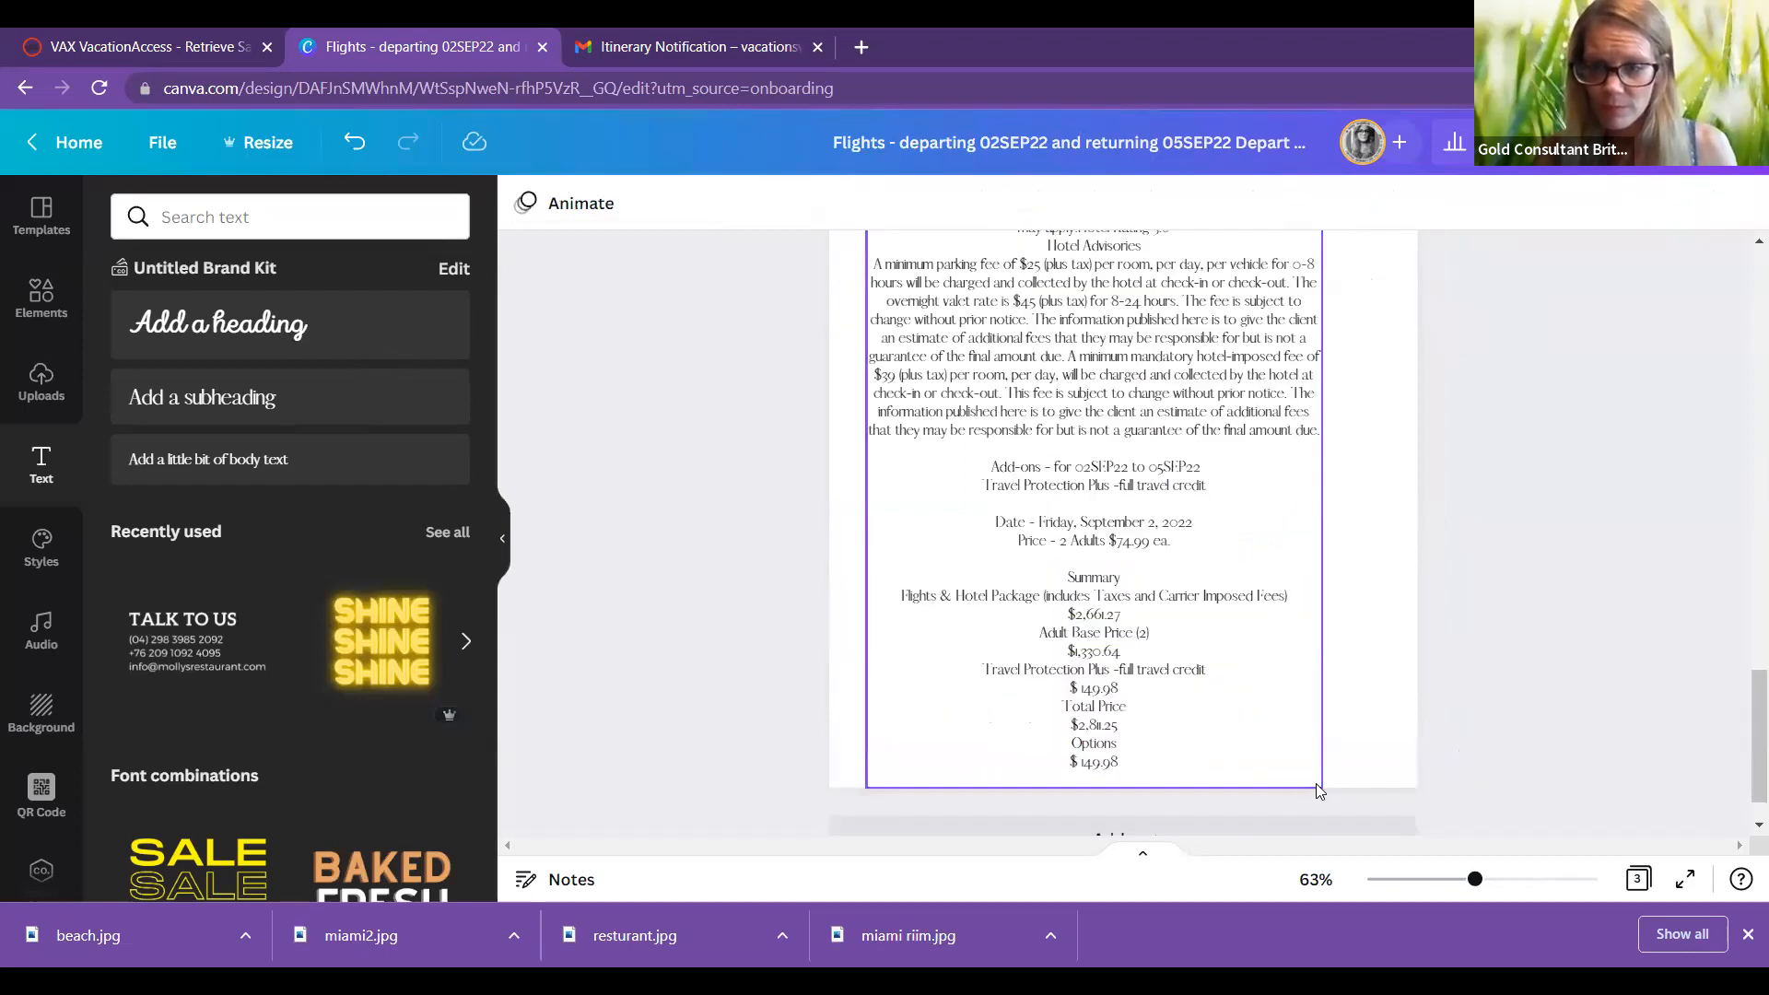
pyautogui.click(1244, 718)
pyautogui.moveTo(1322, 787); pyautogui.dragTo(1239, 628)
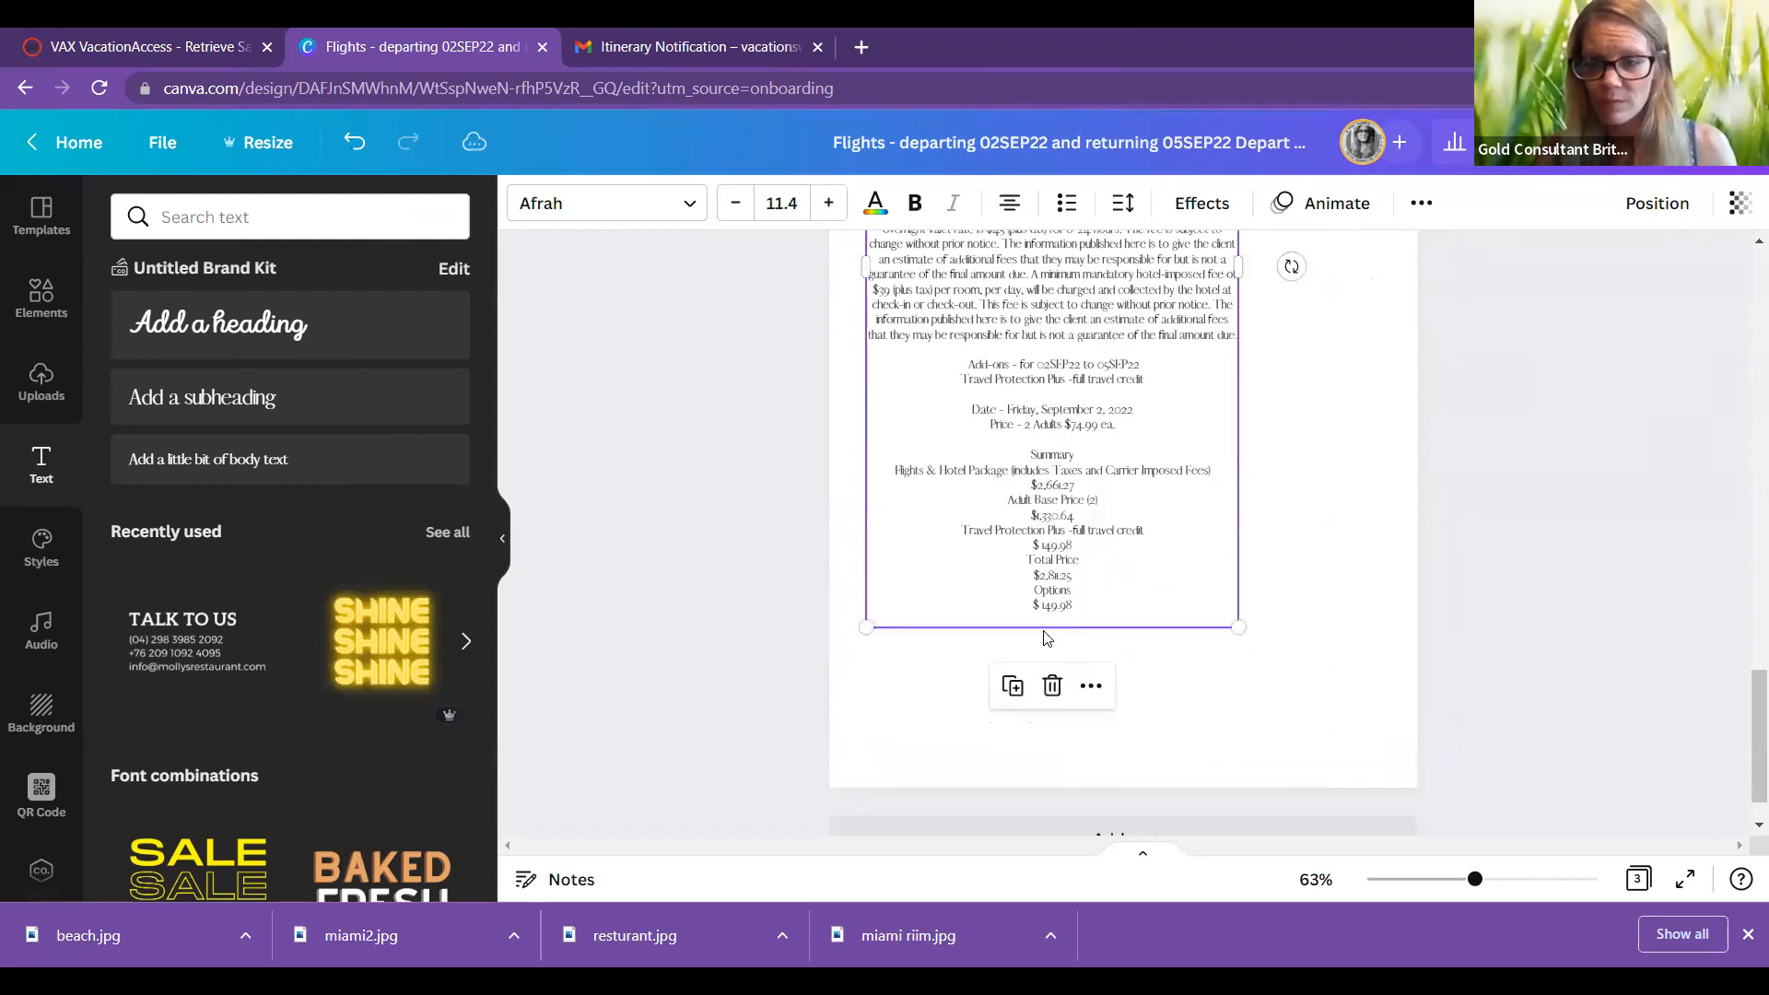
pyautogui.moveTo(1133, 626); pyautogui.dragTo(1130, 761)
# Step: Delete the hotel details text box from Page 3
pyautogui.scroll(5, 1744, 596)
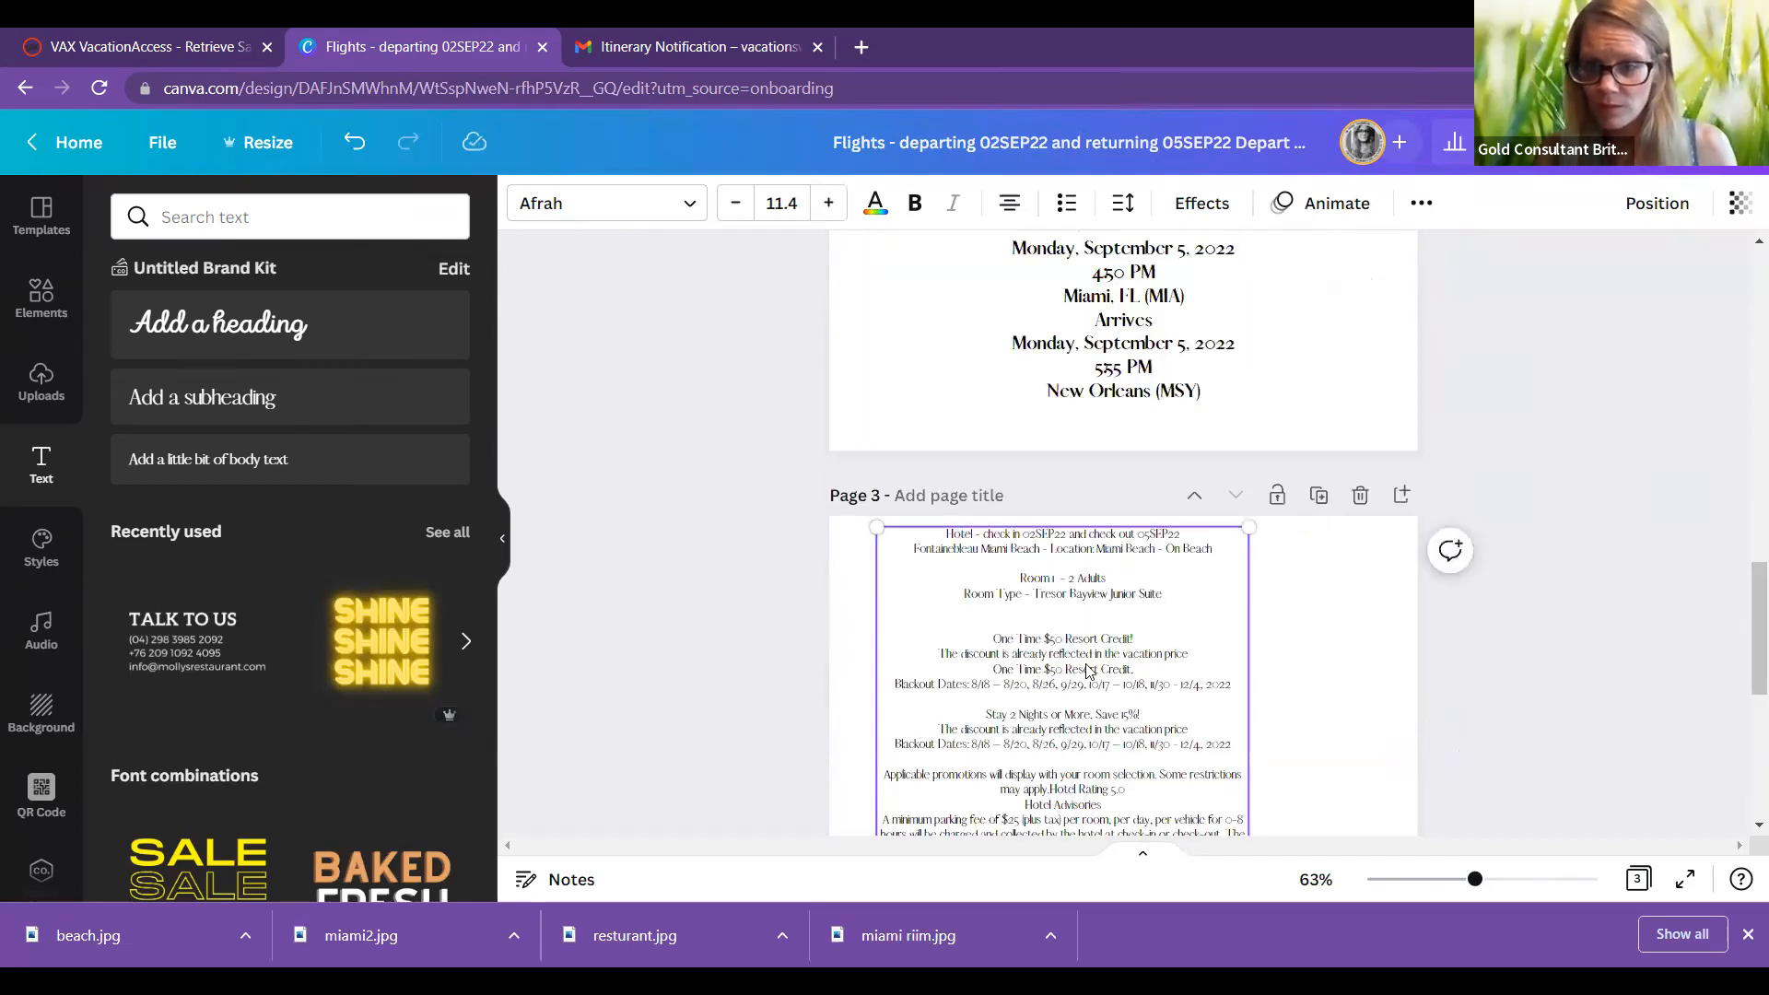
pyautogui.scroll(-2, 1088, 670)
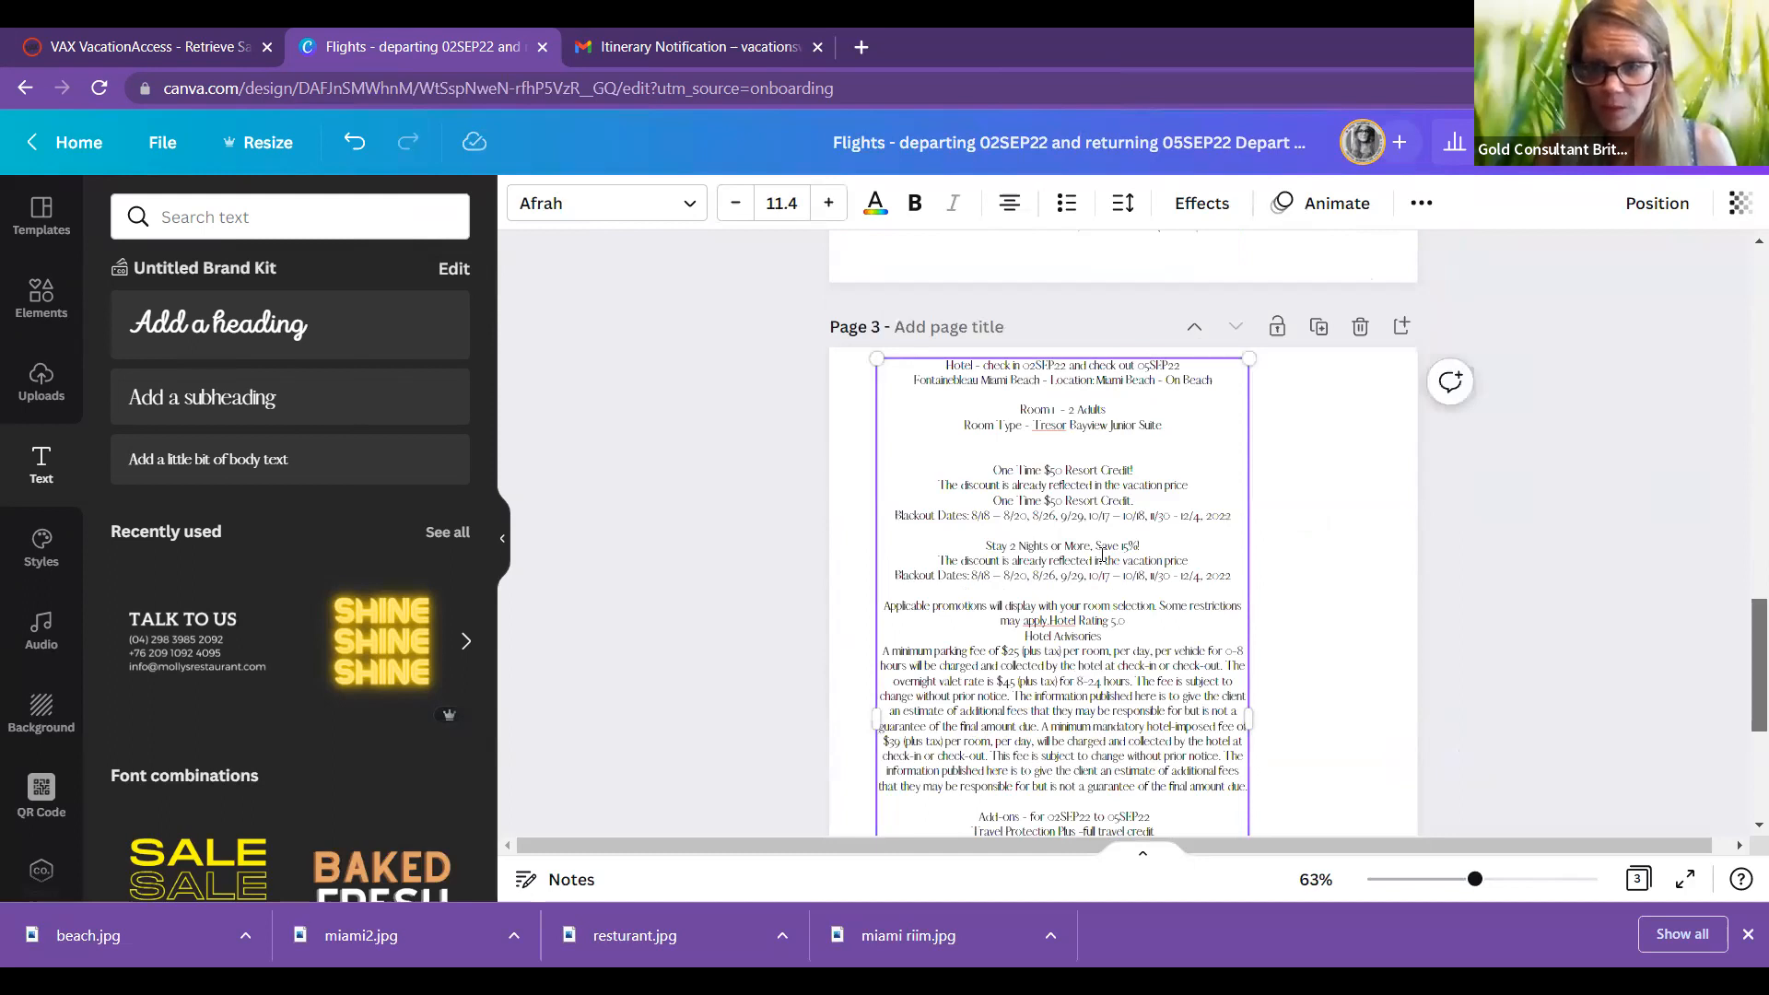
pyautogui.scroll(-4, 1744, 634)
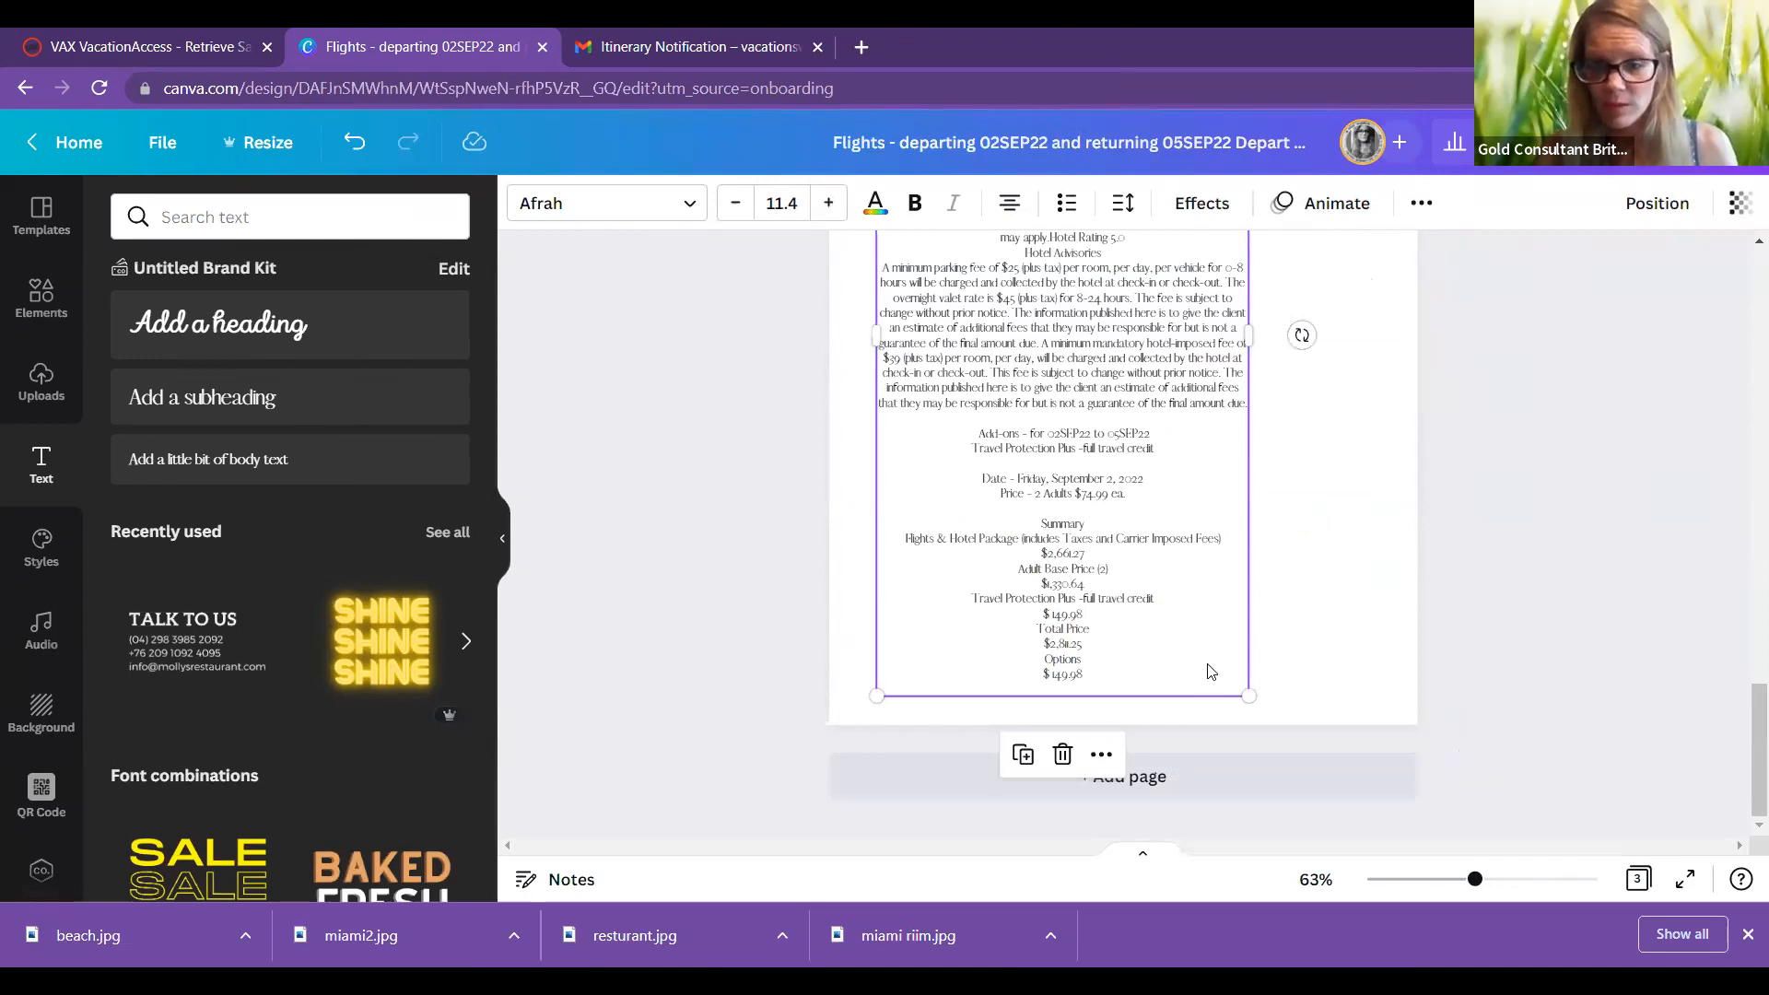
pyautogui.click(1065, 753)
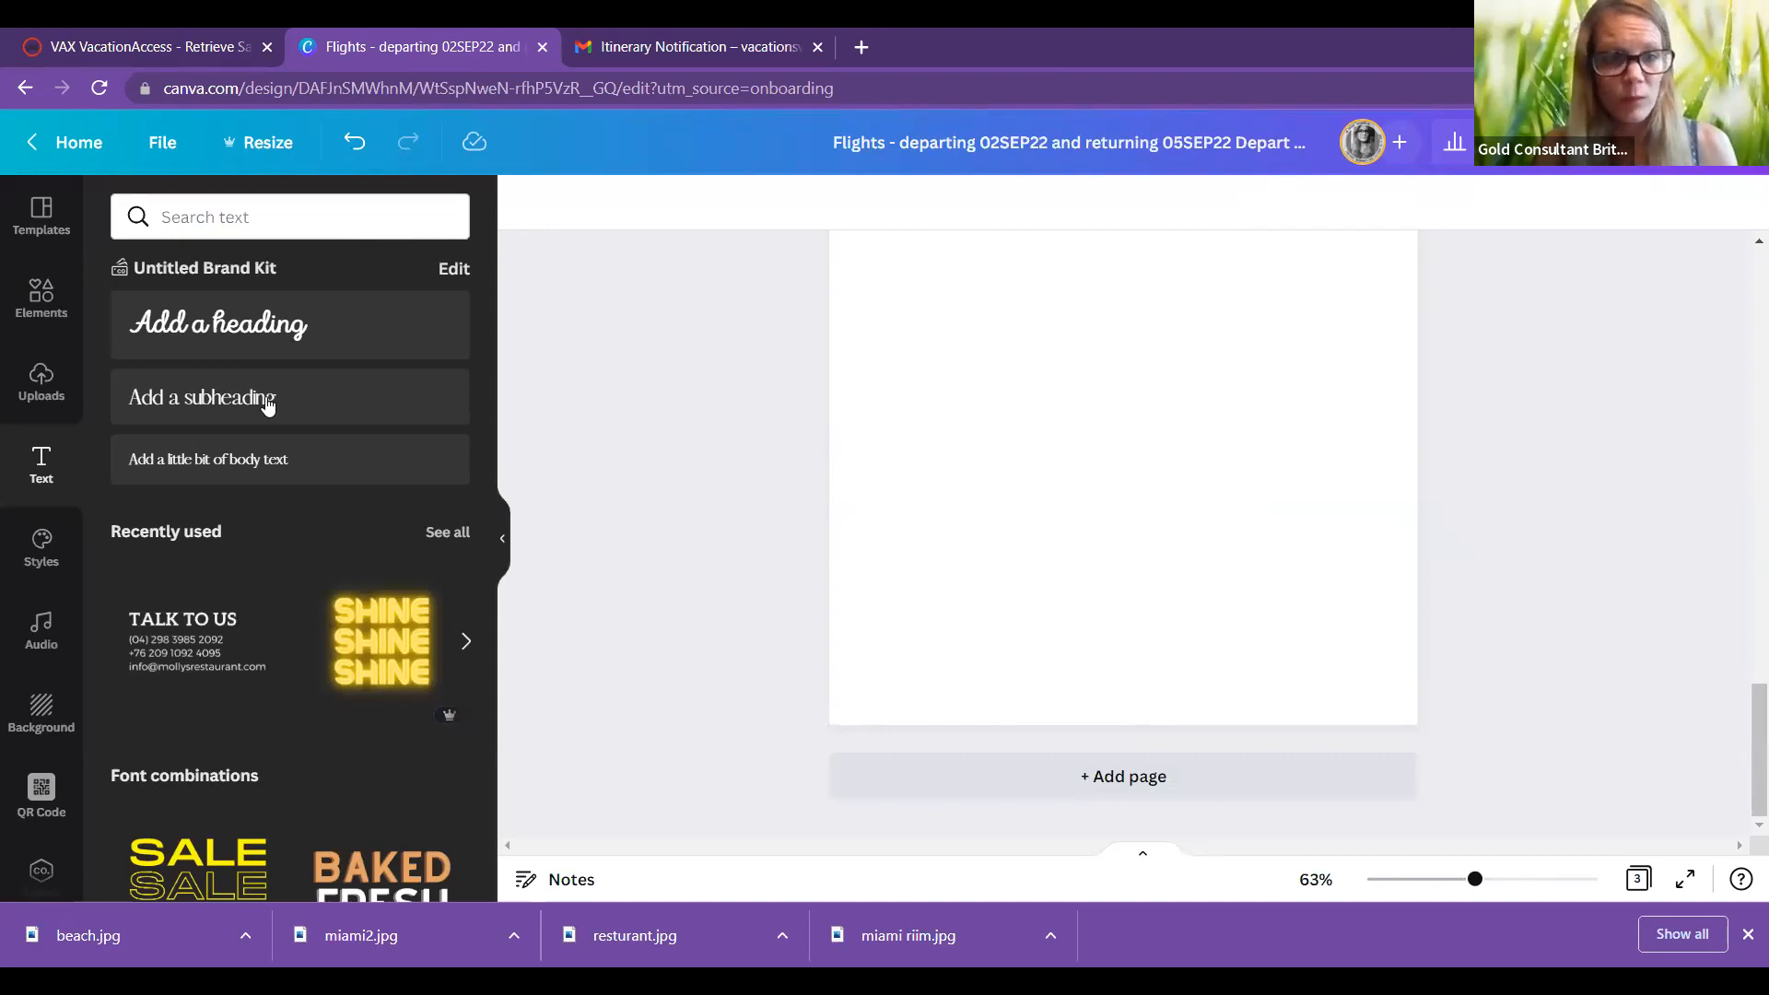
# Step: Paste the hotel details into a new Page 3 text box, move it up, and add Page 4
pyautogui.moveTo(267, 405); pyautogui.dragTo(1142, 490)
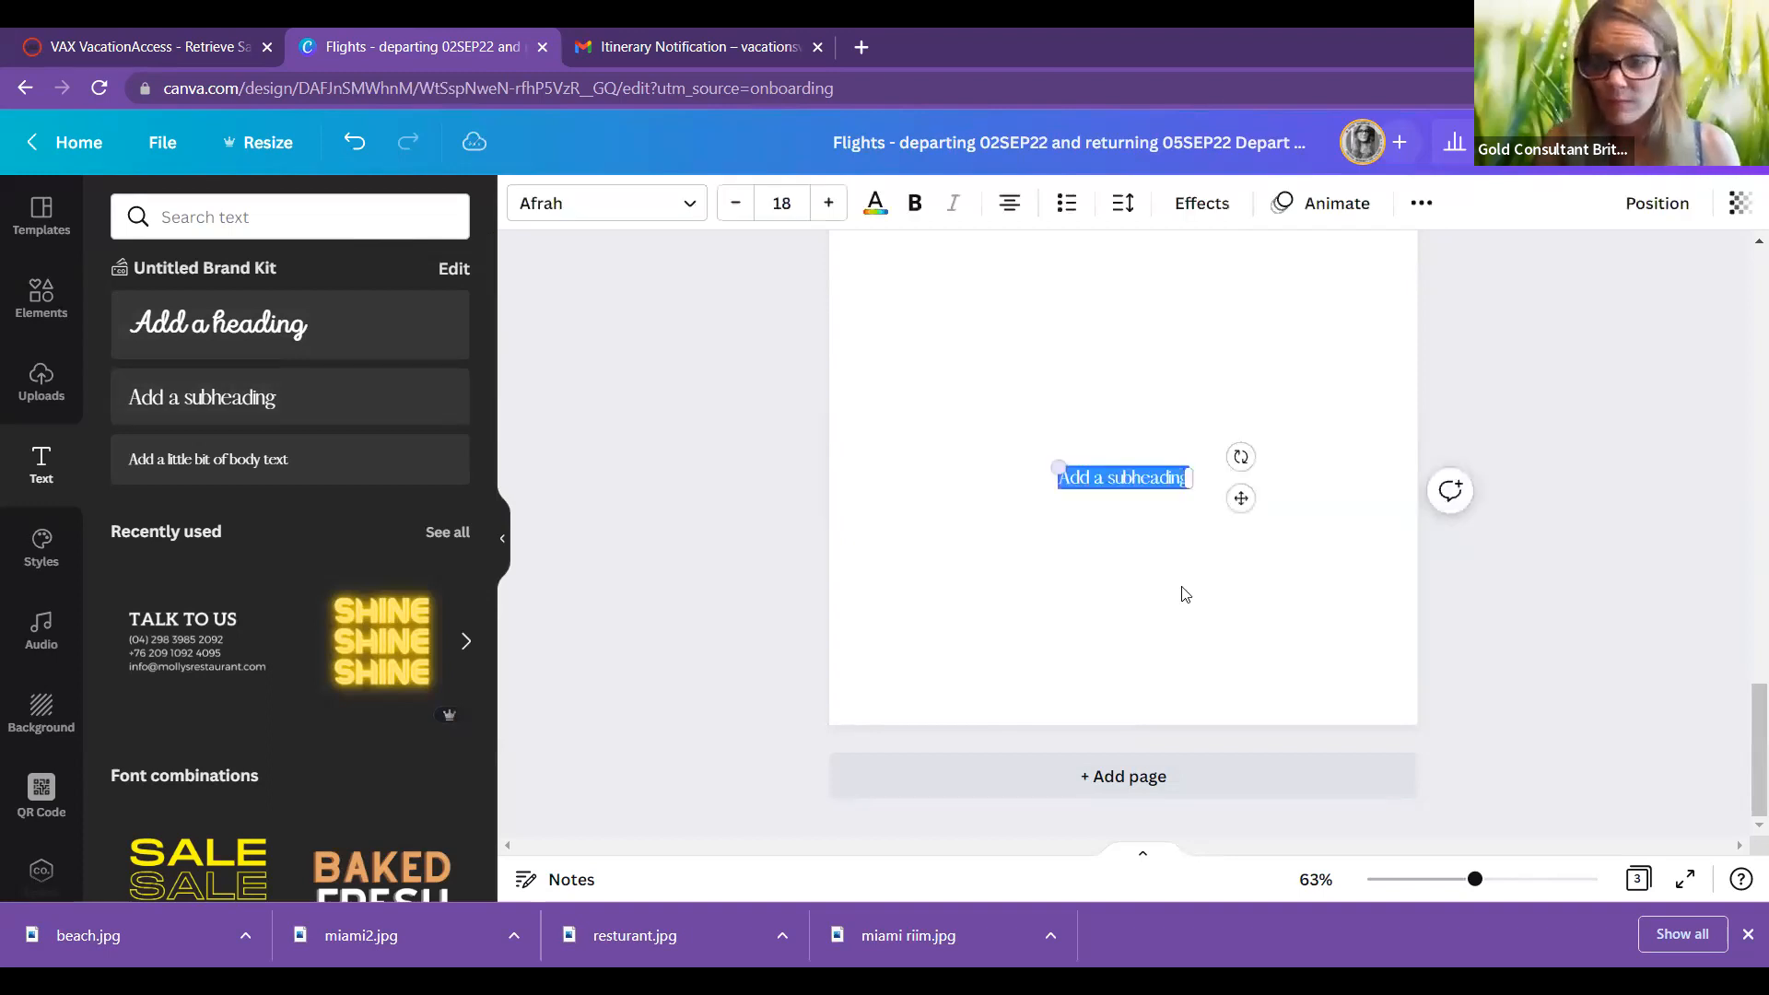
pyautogui.hotkey('ctrl', 'v')
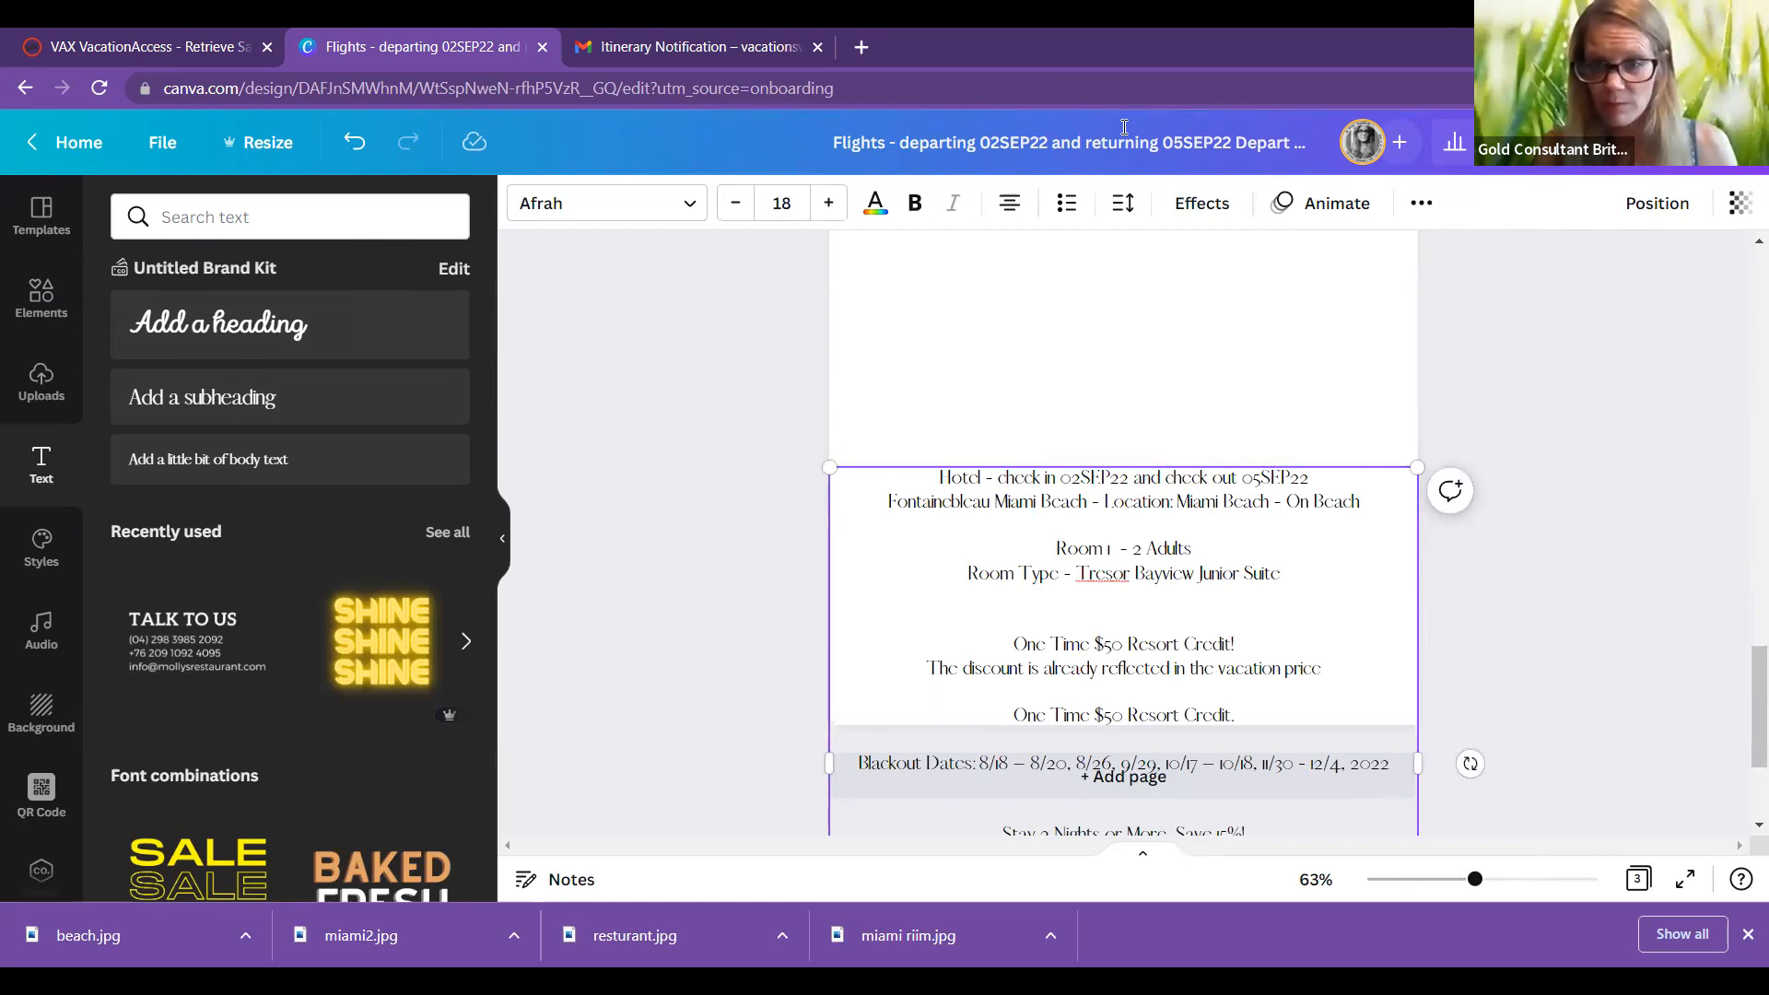
pyautogui.scroll(-2, 1579, 433)
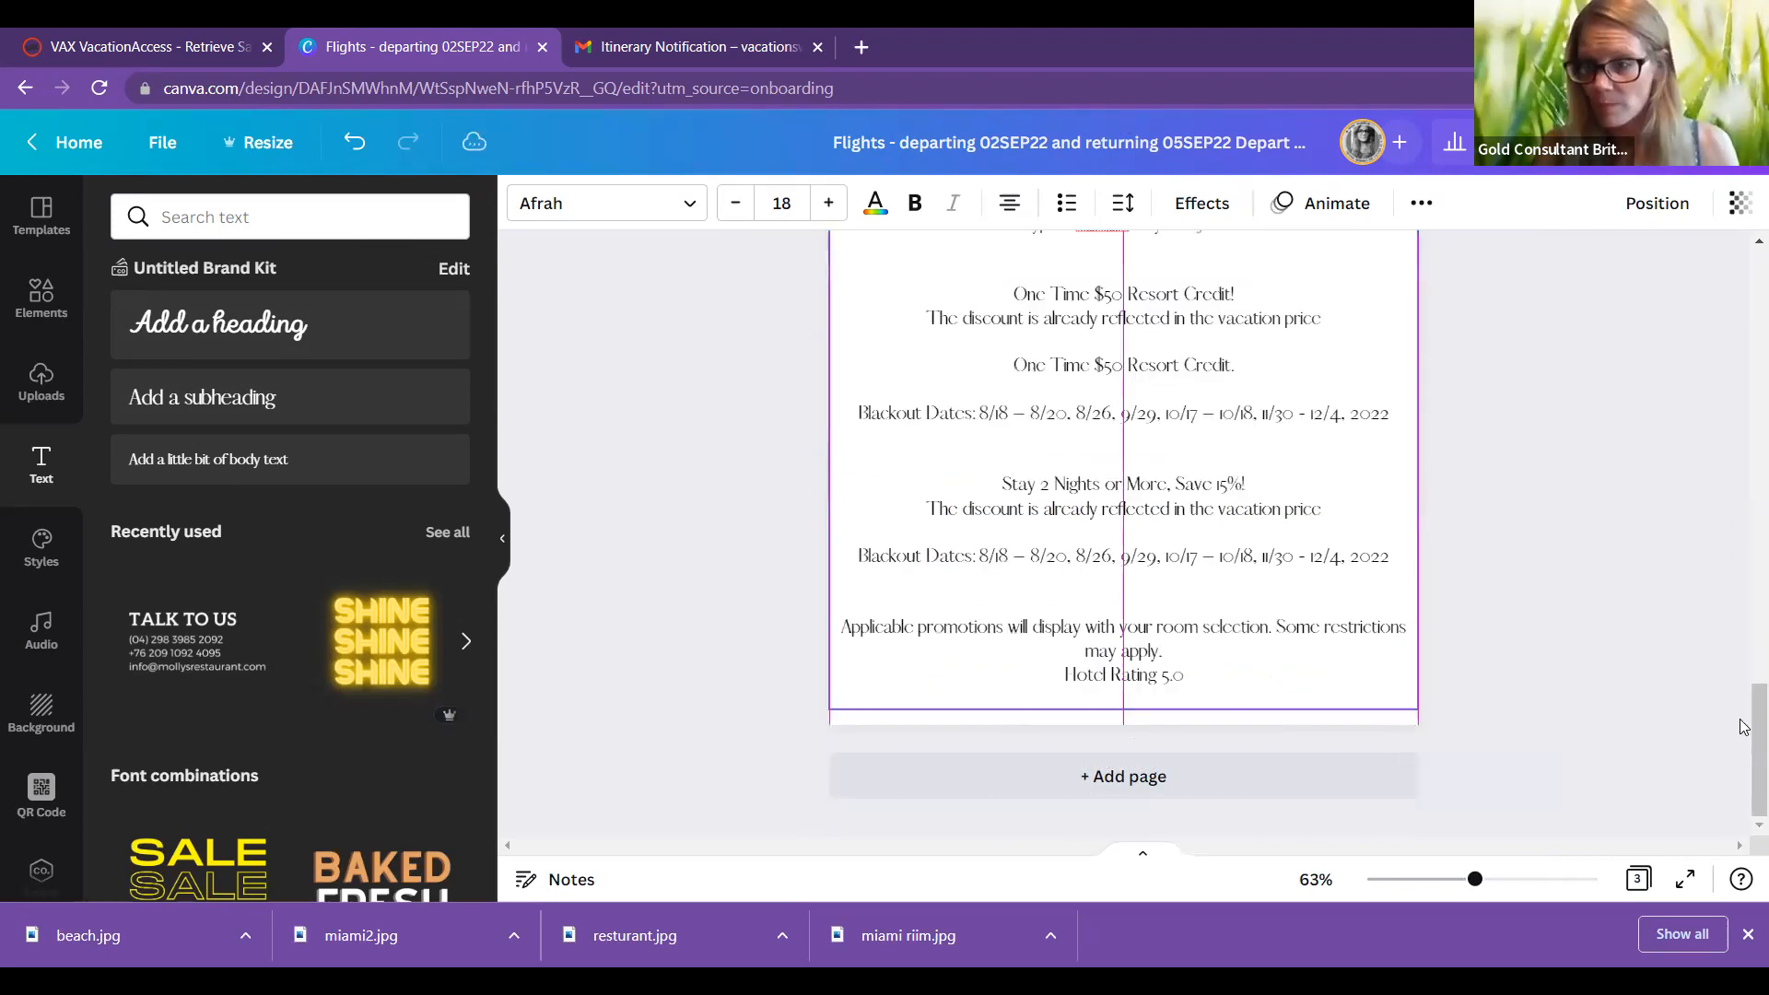
pyautogui.scroll(5, 1154, 622)
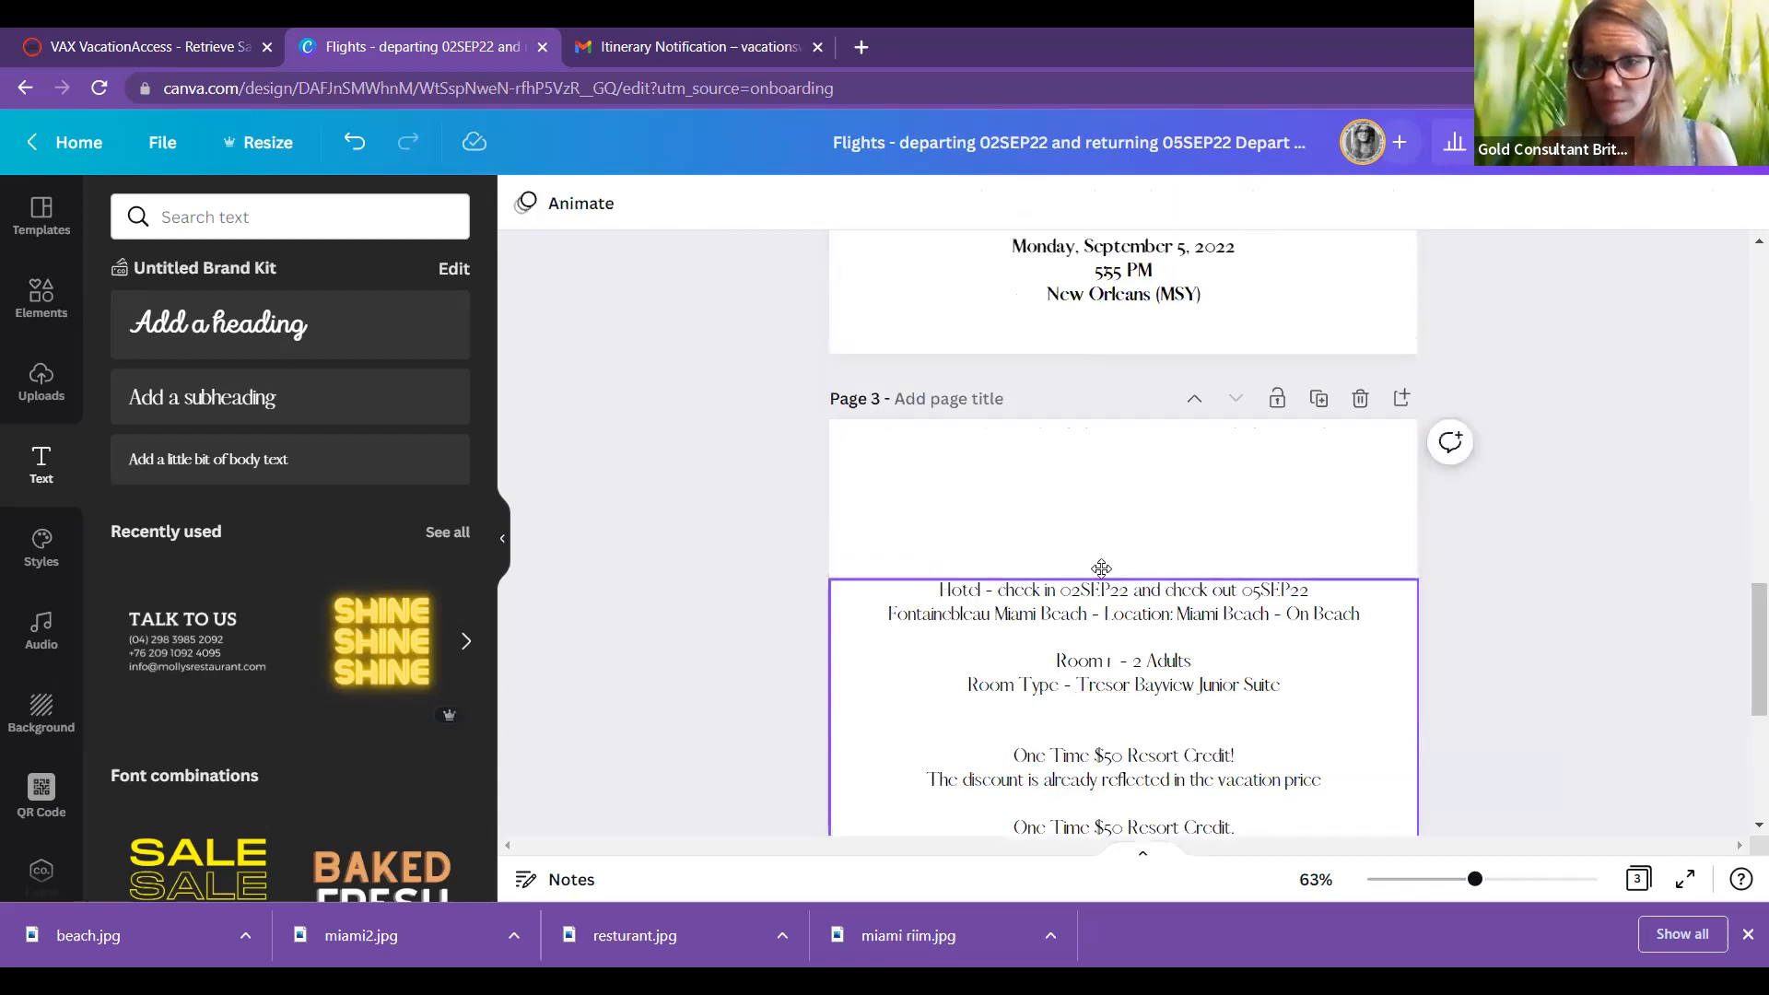
pyautogui.click(1100, 524)
pyautogui.moveTo(1100, 523); pyautogui.dragTo(1100, 449)
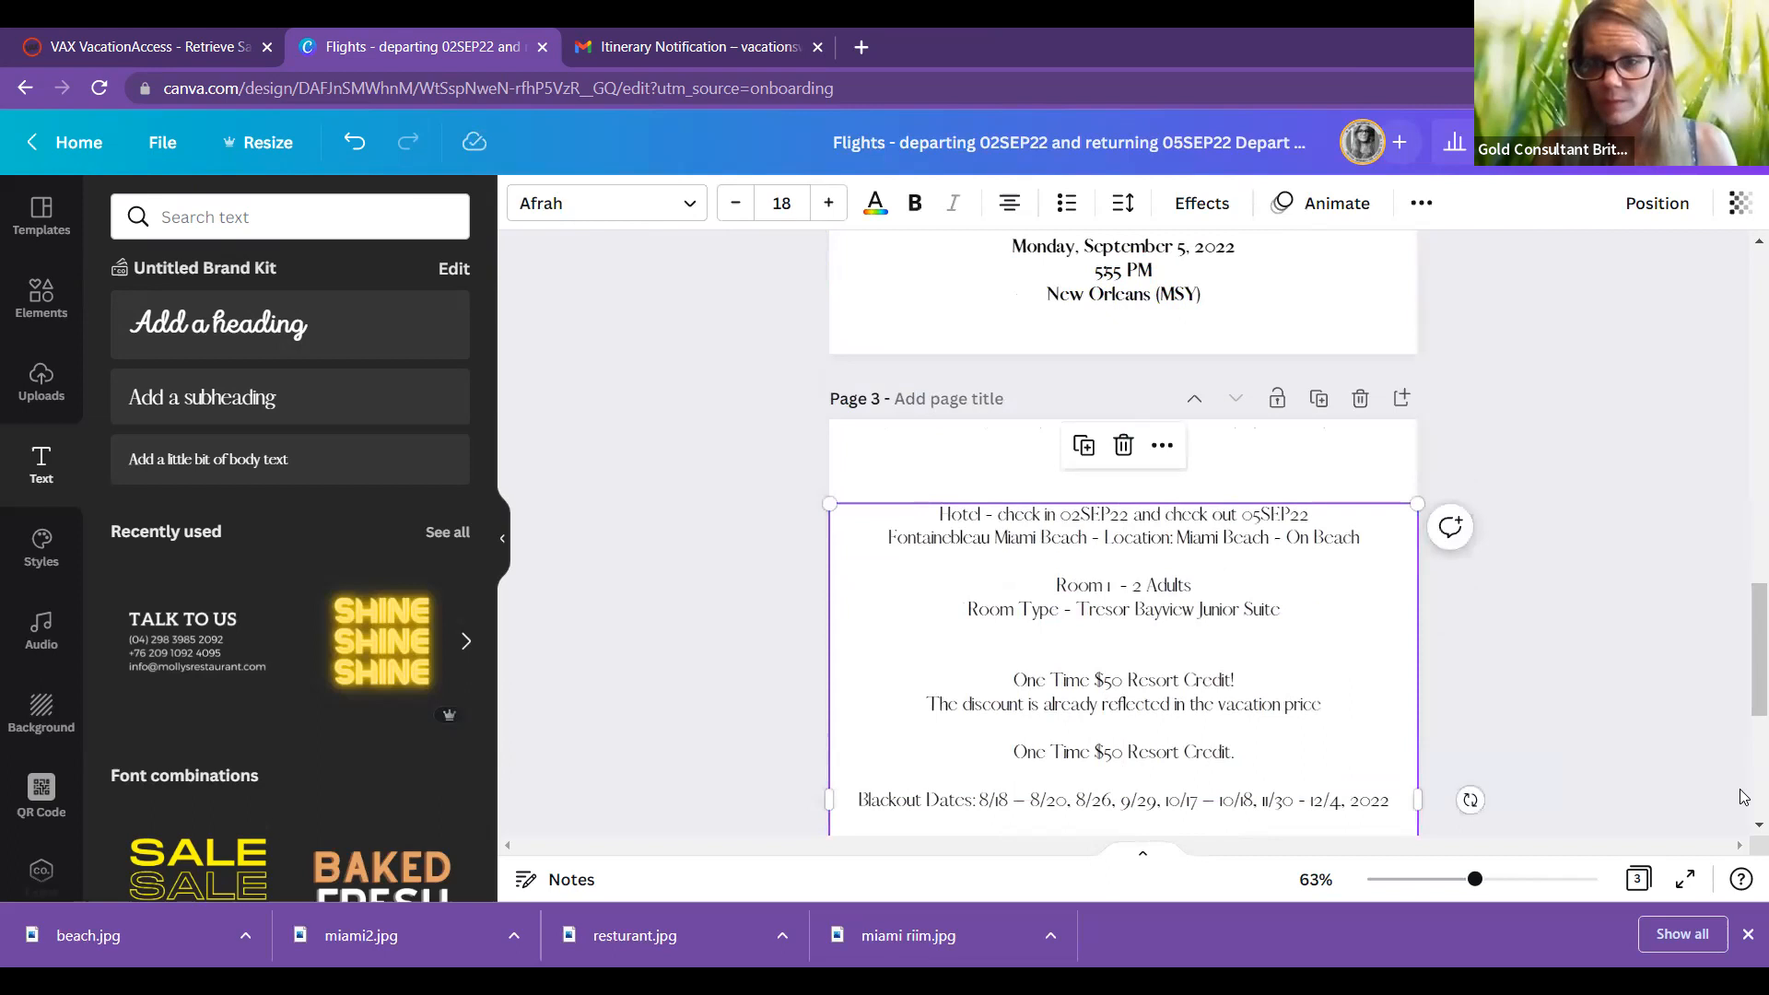
pyautogui.scroll(-5, 1168, 811)
pyautogui.click(1163, 778)
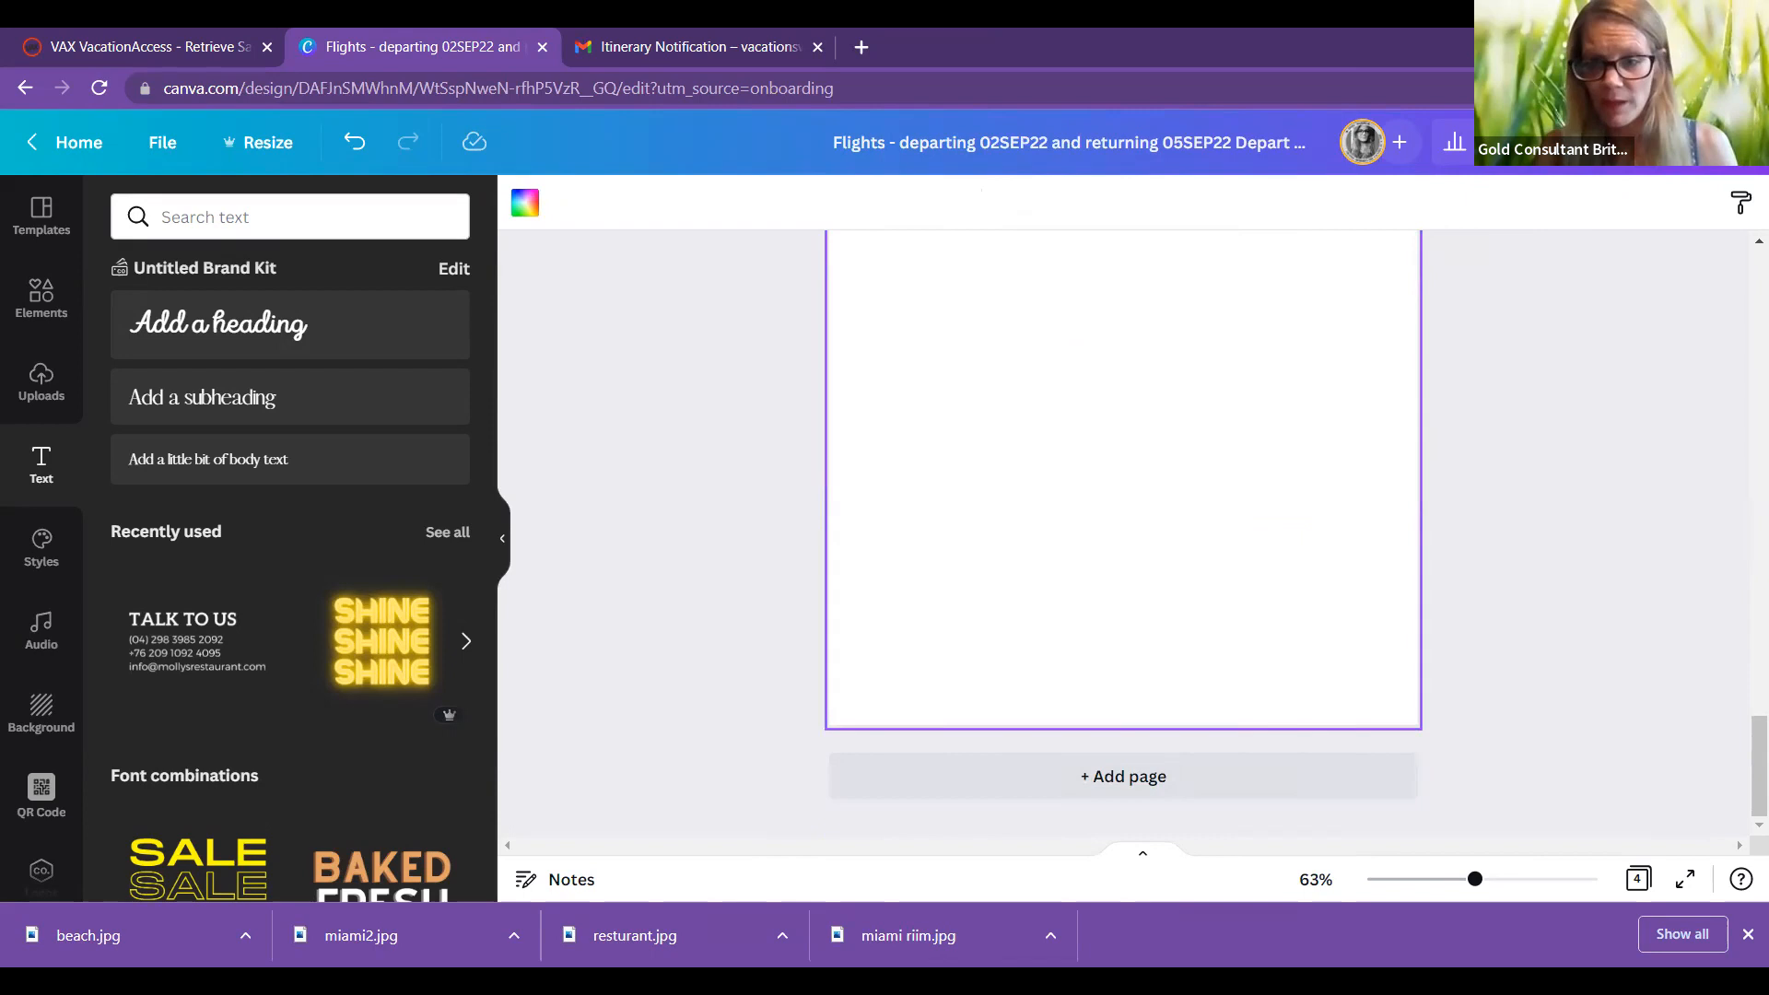
# Step: Paste the hotel advisories, add-ons and price summary into a new text box on Page 4
pyautogui.click(273, 406)
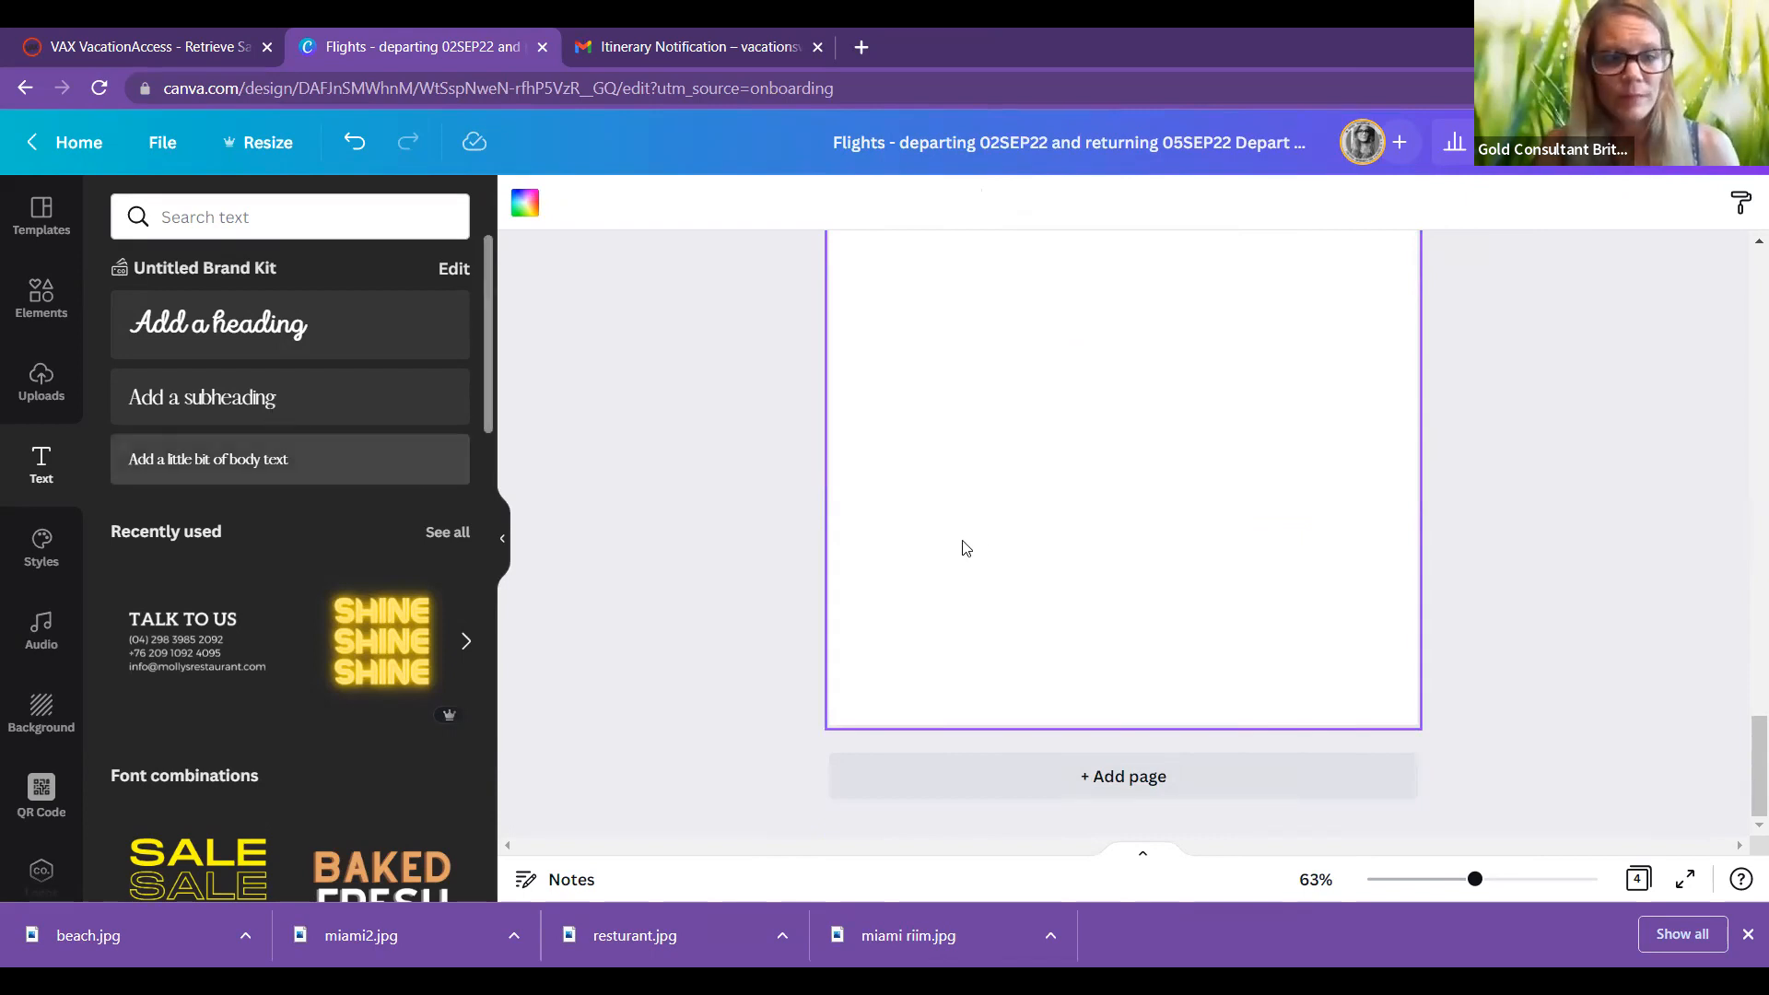
pyautogui.rightClick(1187, 573)
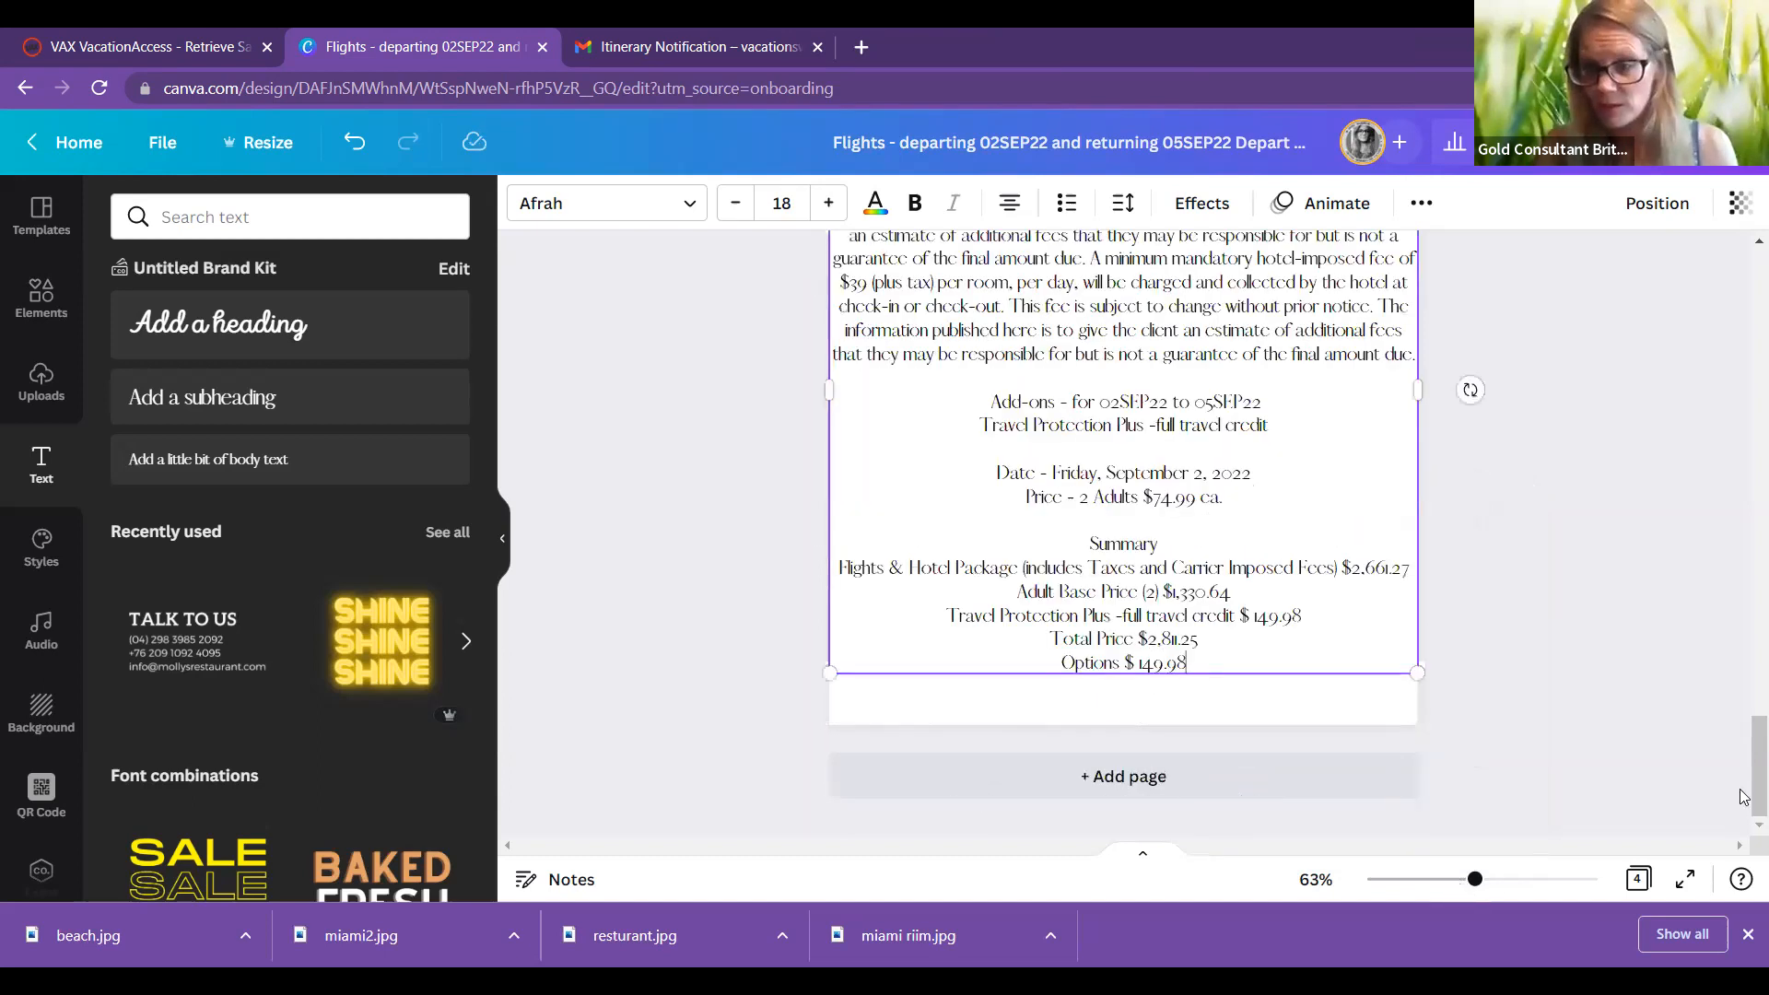
pyautogui.scroll(-2, 1382, 485)
pyautogui.click(1382, 485)
pyautogui.scroll(1, 1191, 593)
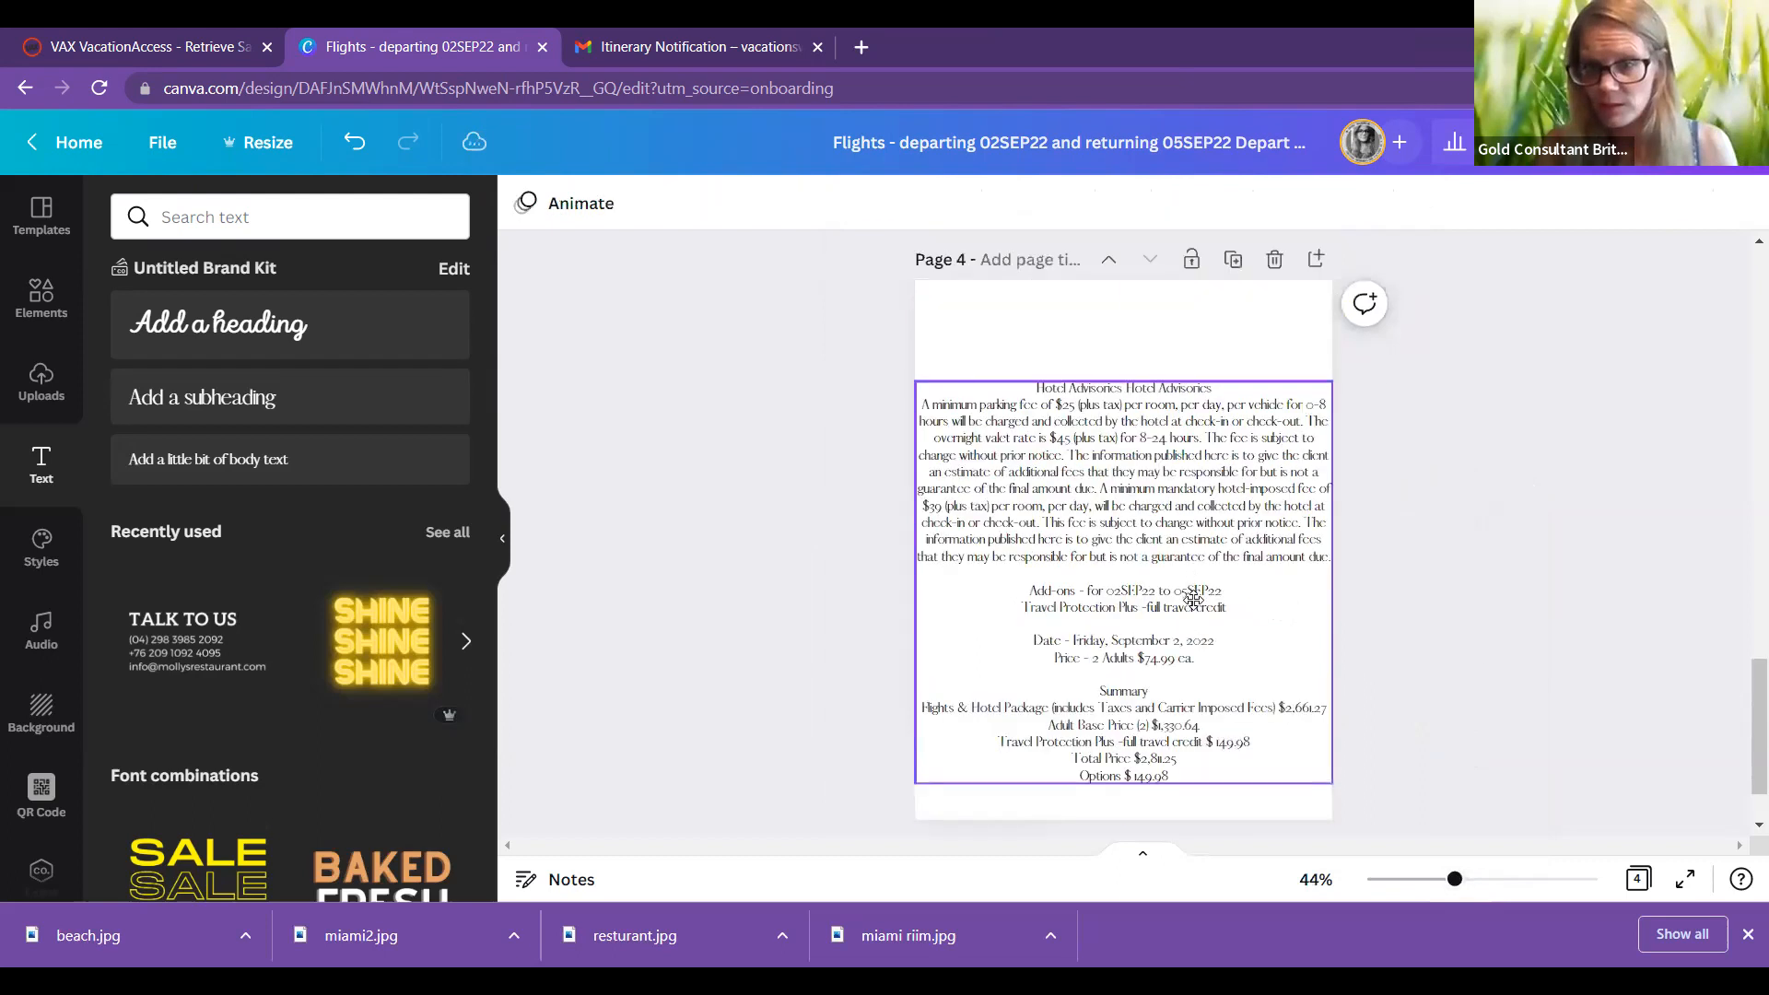
pyautogui.moveTo(1193, 599); pyautogui.dragTo(1194, 594)
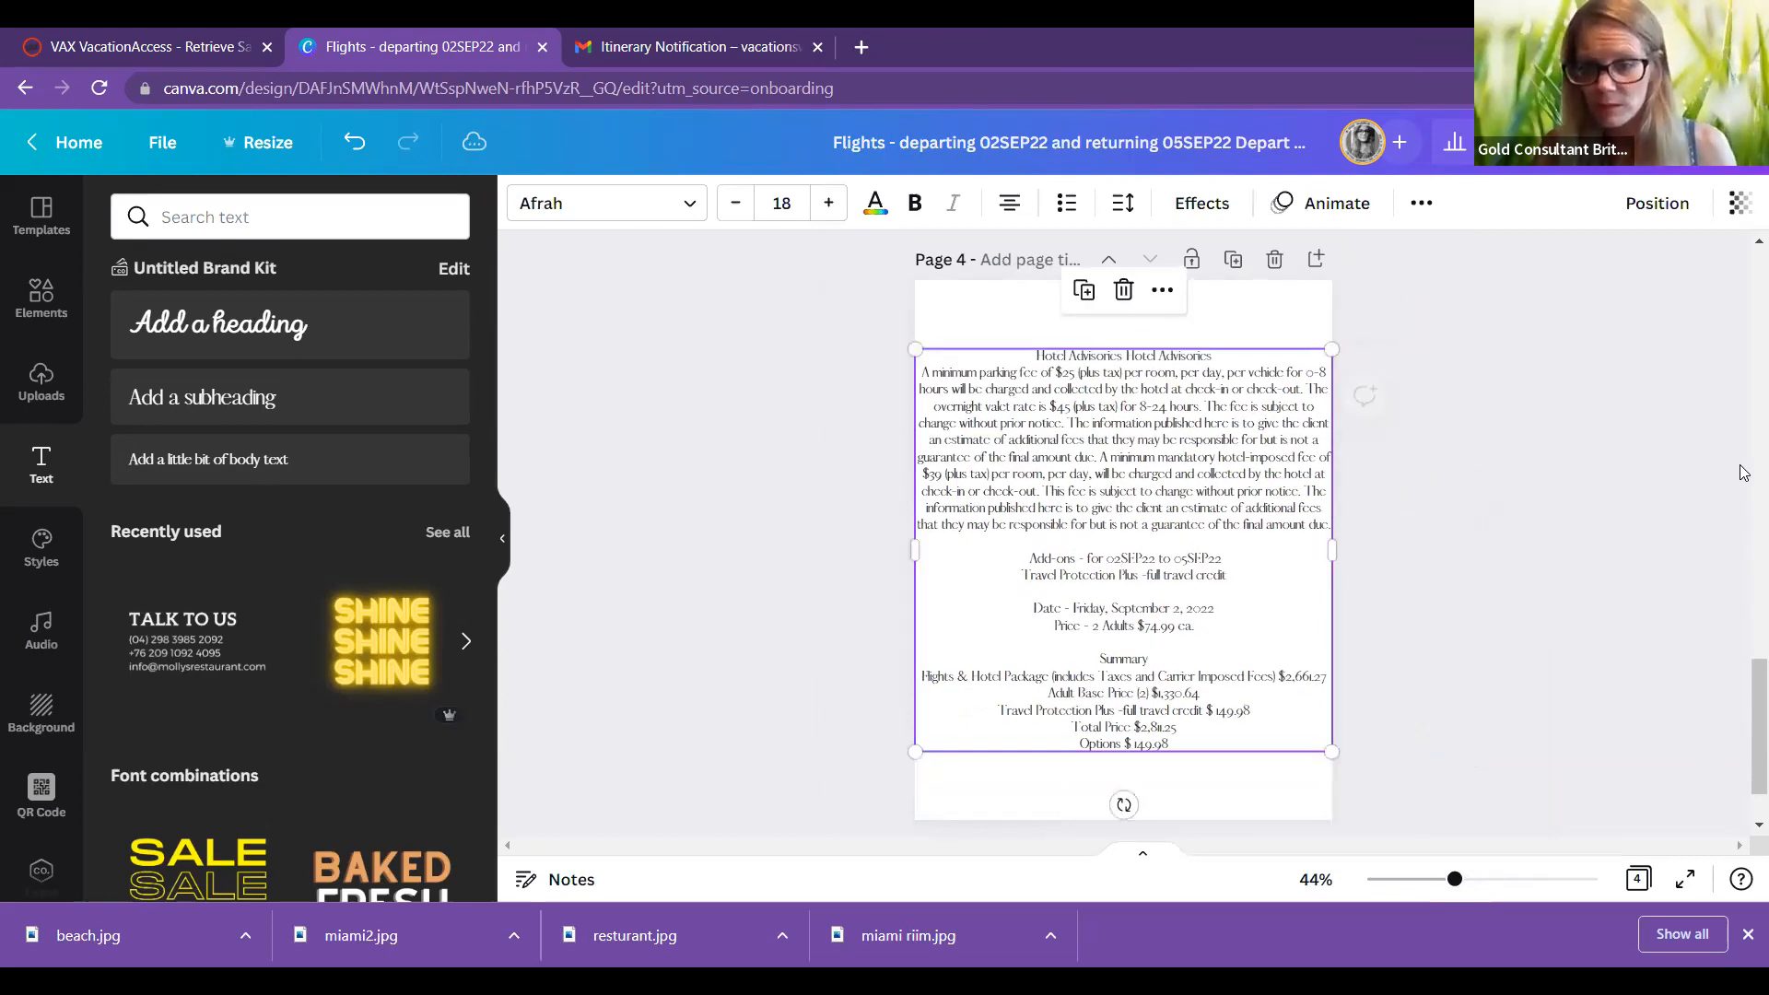
# Step: Bold the Page 3 hotel text and the Page 4 advisories text, then zoom out slightly
pyautogui.scroll(5, 1744, 518)
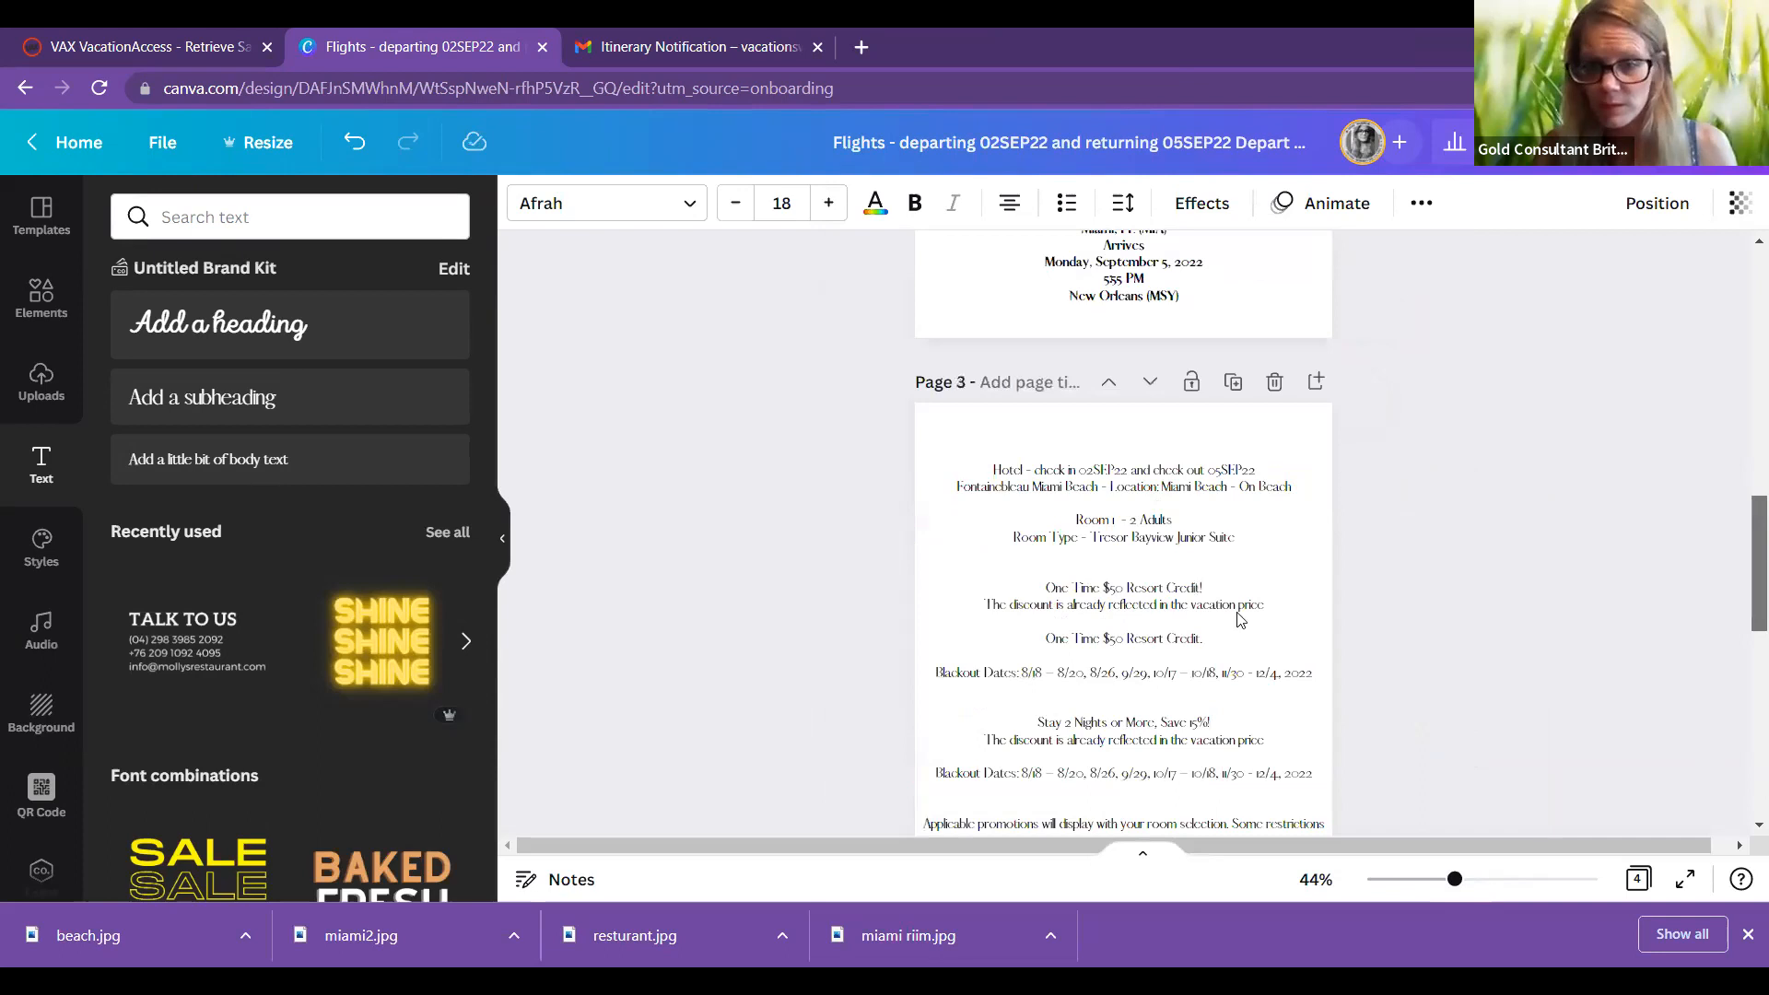
pyautogui.scroll(5, 1236, 620)
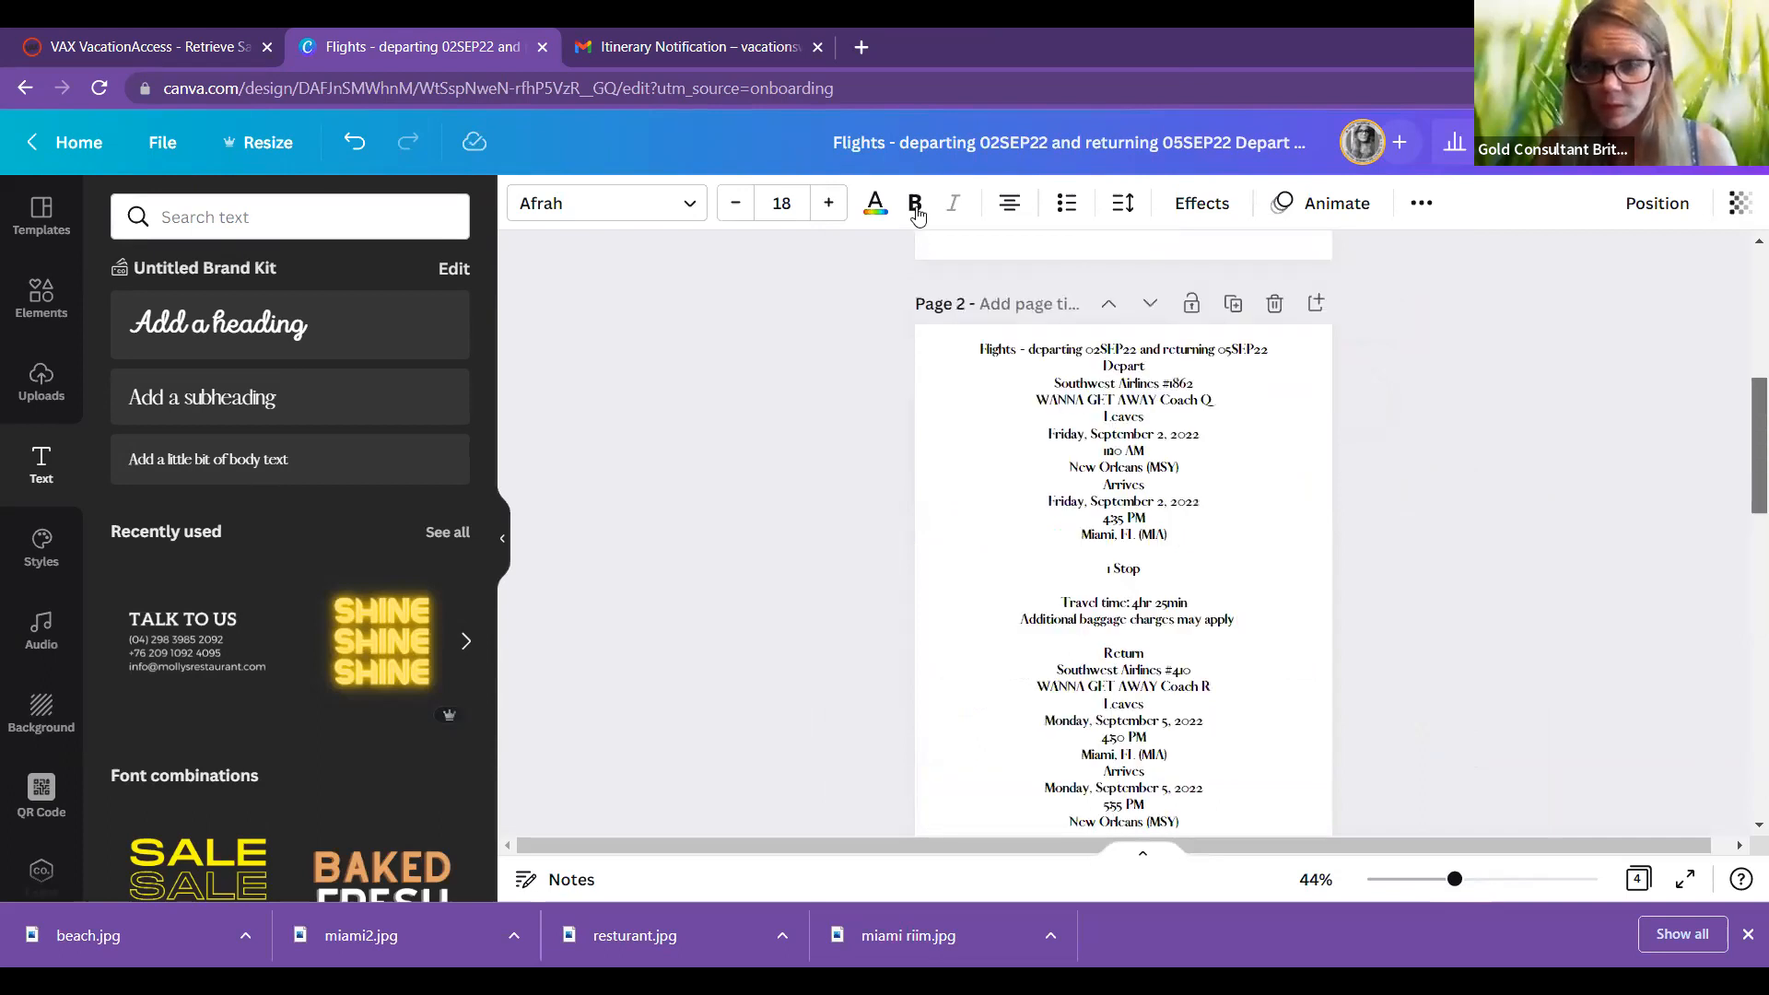
pyautogui.scroll(-5, 1745, 610)
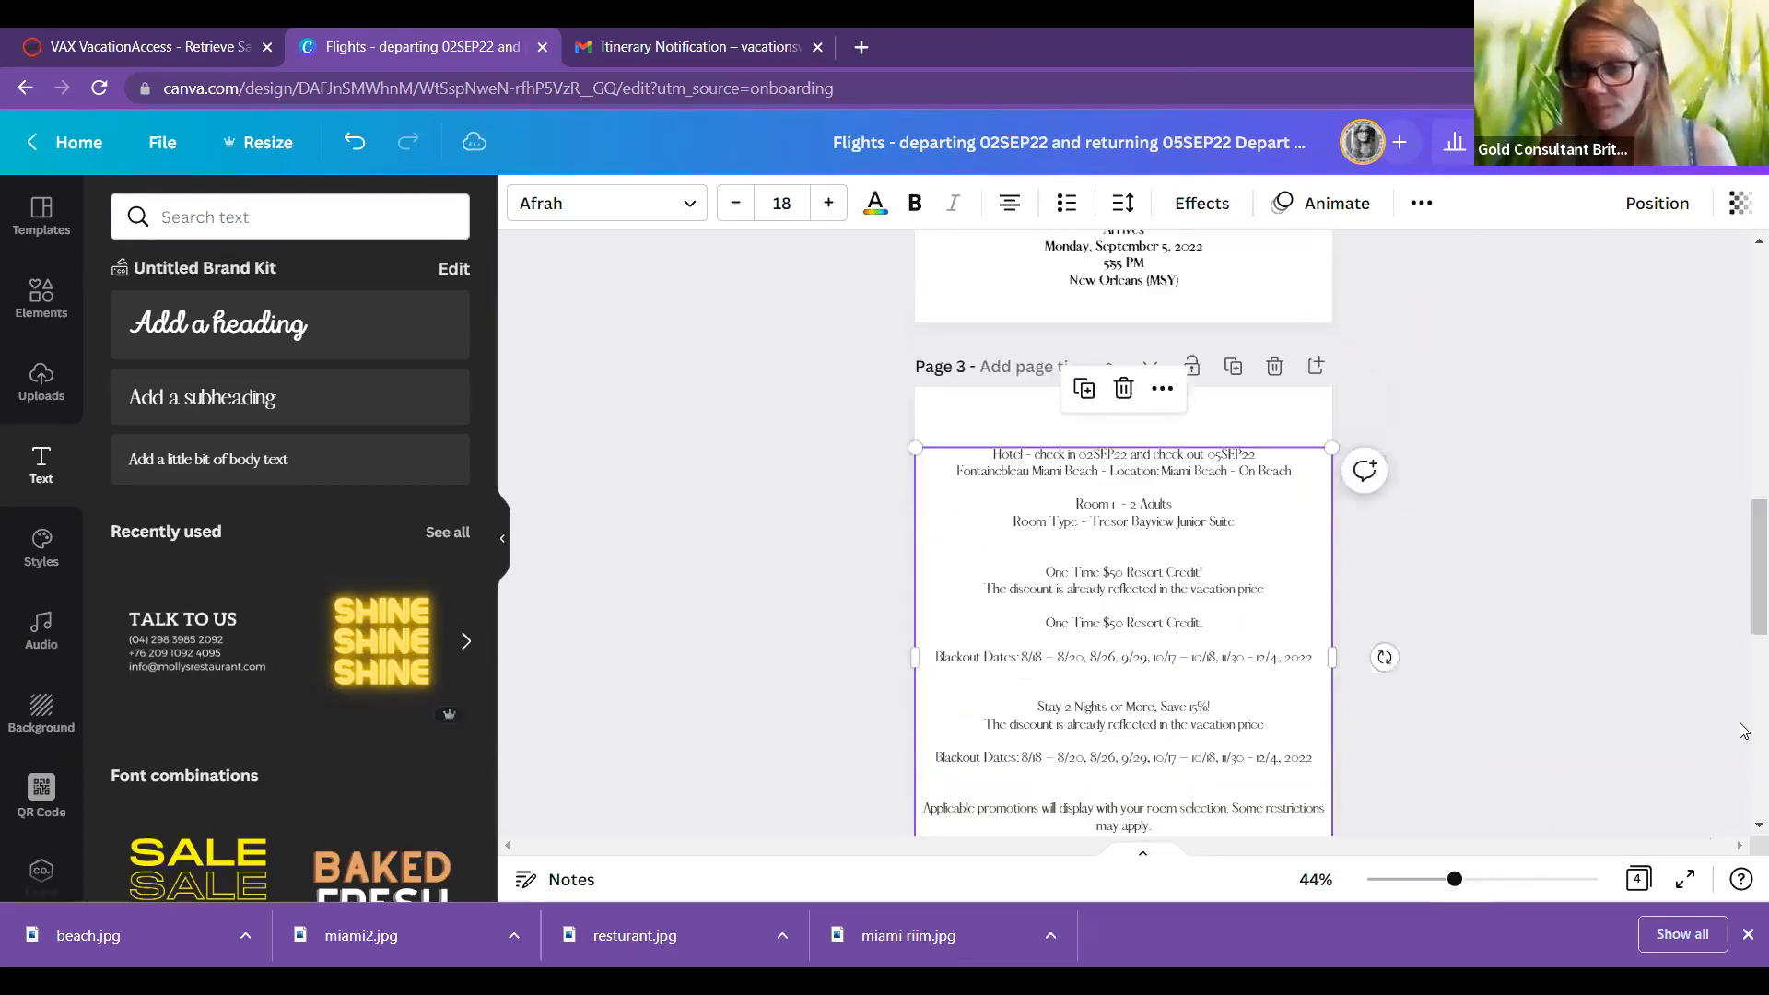
pyautogui.hotkey('ctrl', 'b')
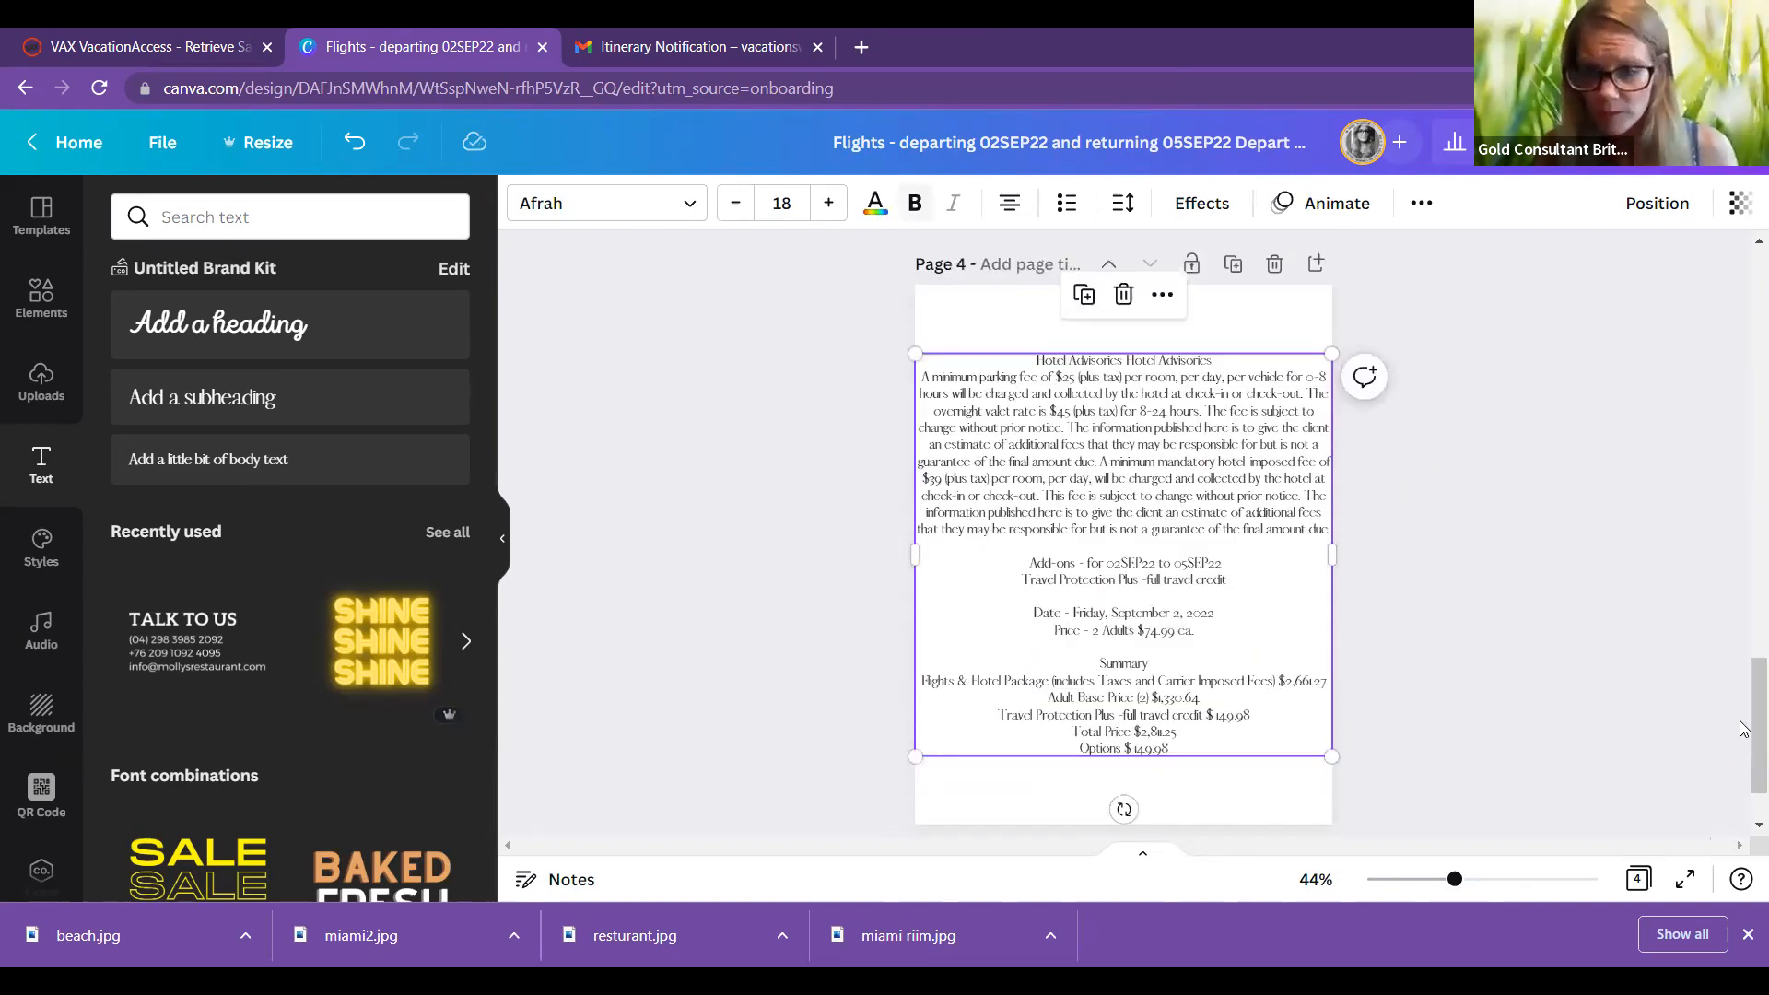
pyautogui.hotkey('ctrl', 'b')
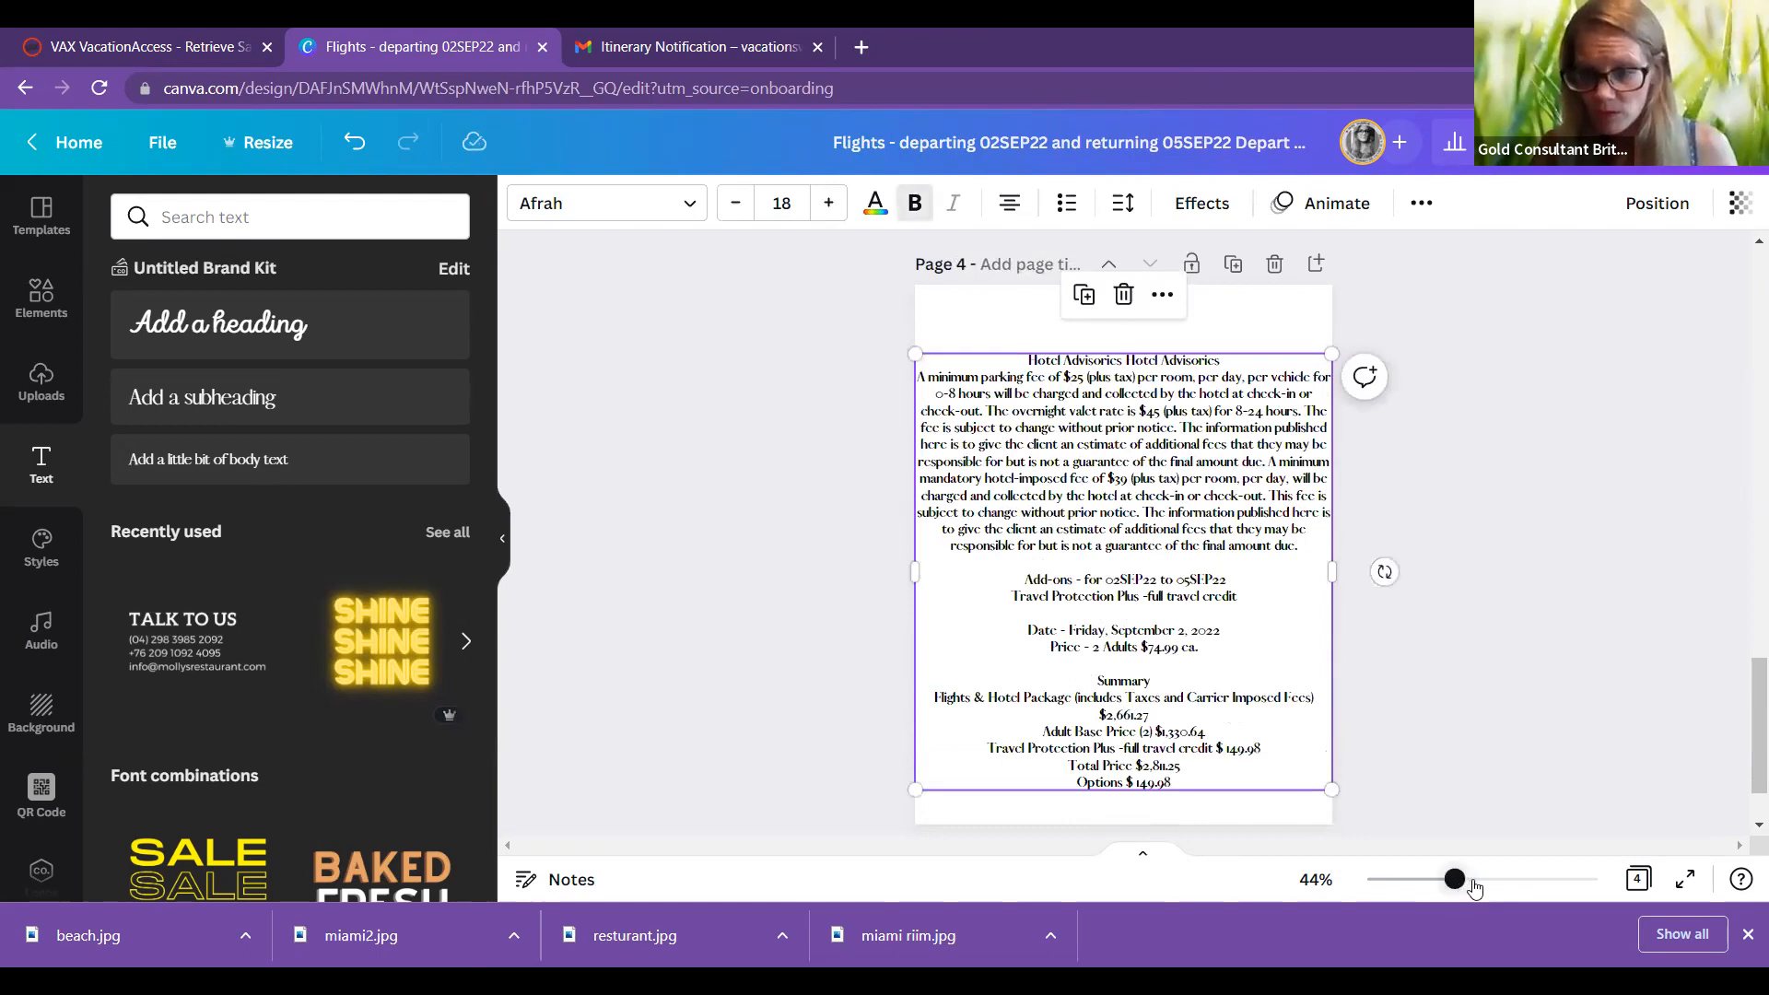
pyautogui.click(1453, 879)
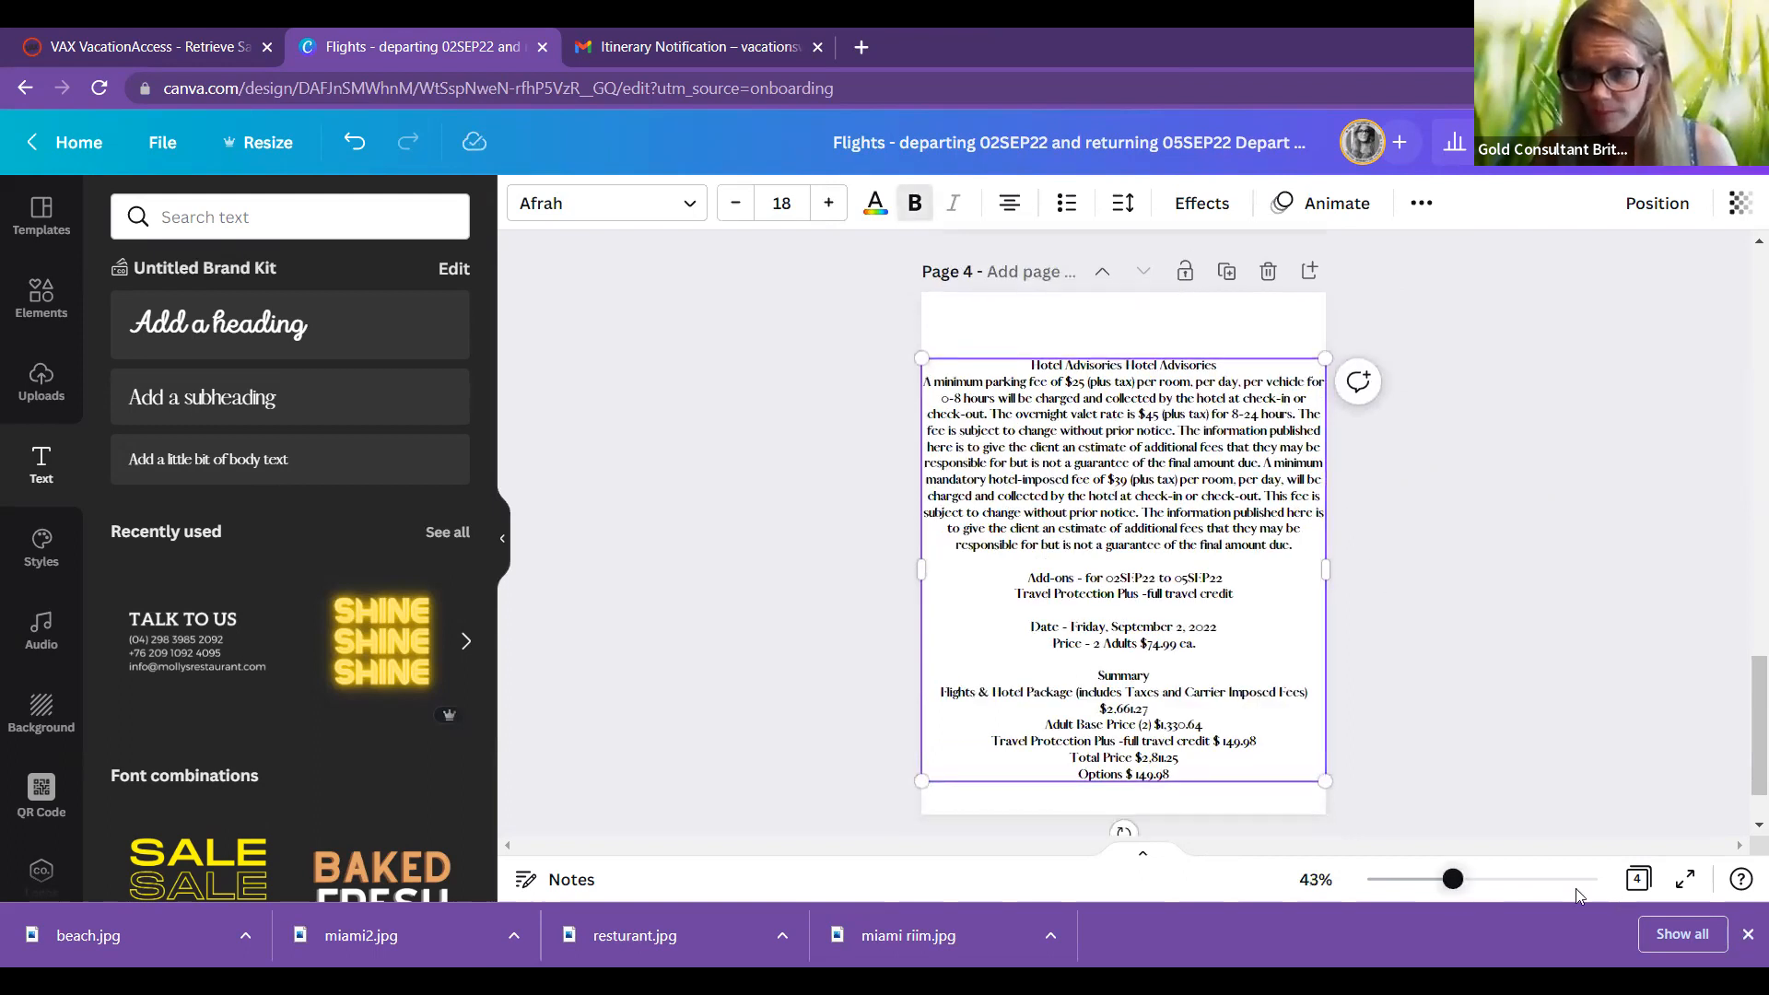
pyautogui.scroll(3, 1745, 818)
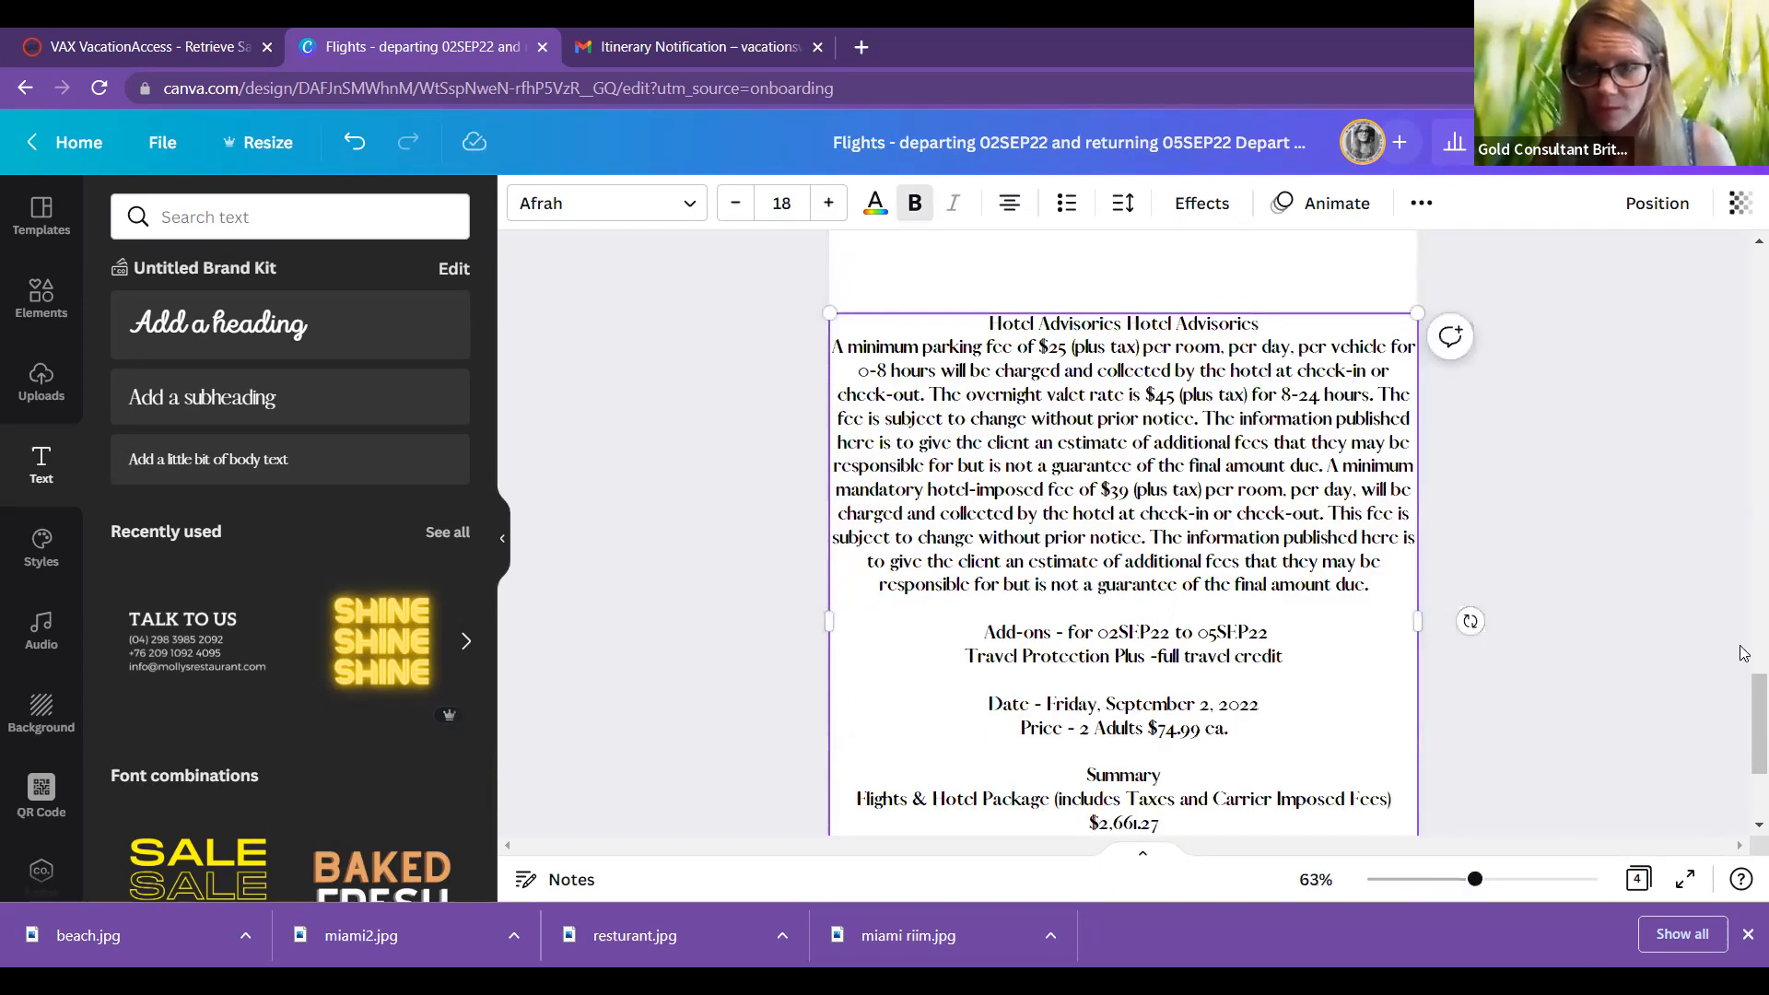
pyautogui.scroll(4, 1744, 648)
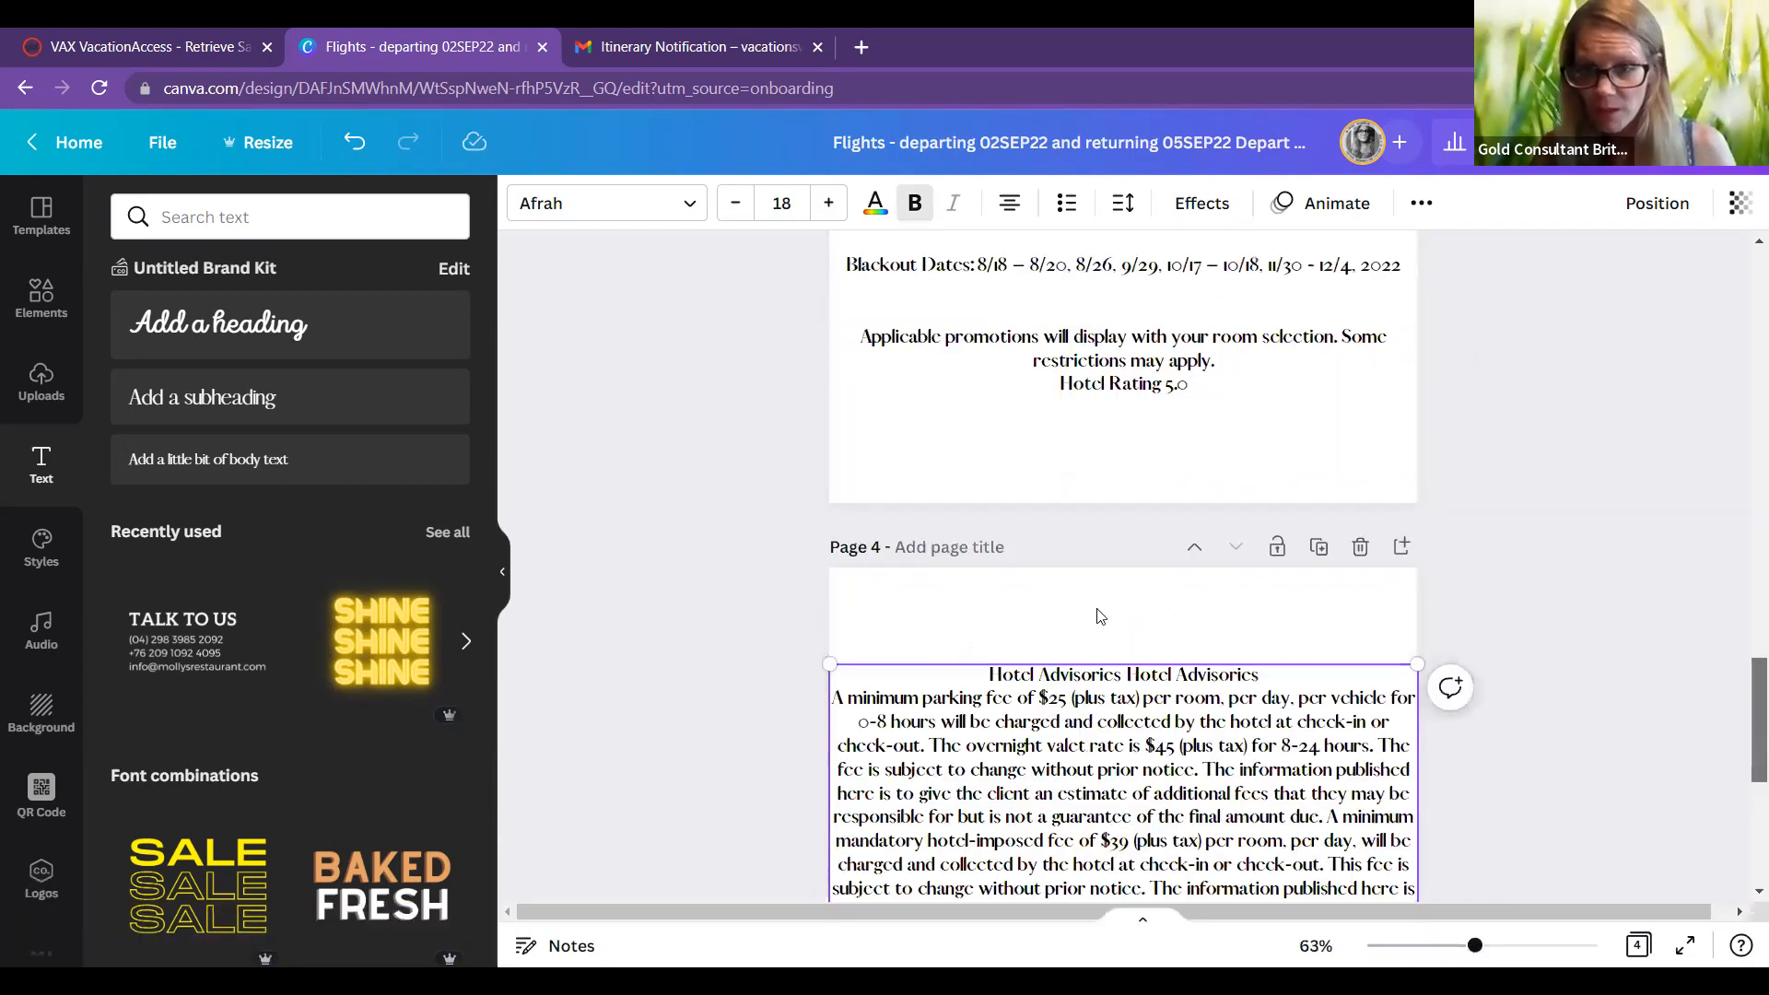
# Step: Delete the duplicate 'One Time $50 Resort Credit.' line and its blank line on Page 3
pyautogui.click(1161, 603)
pyautogui.scroll(5, 1222, 643)
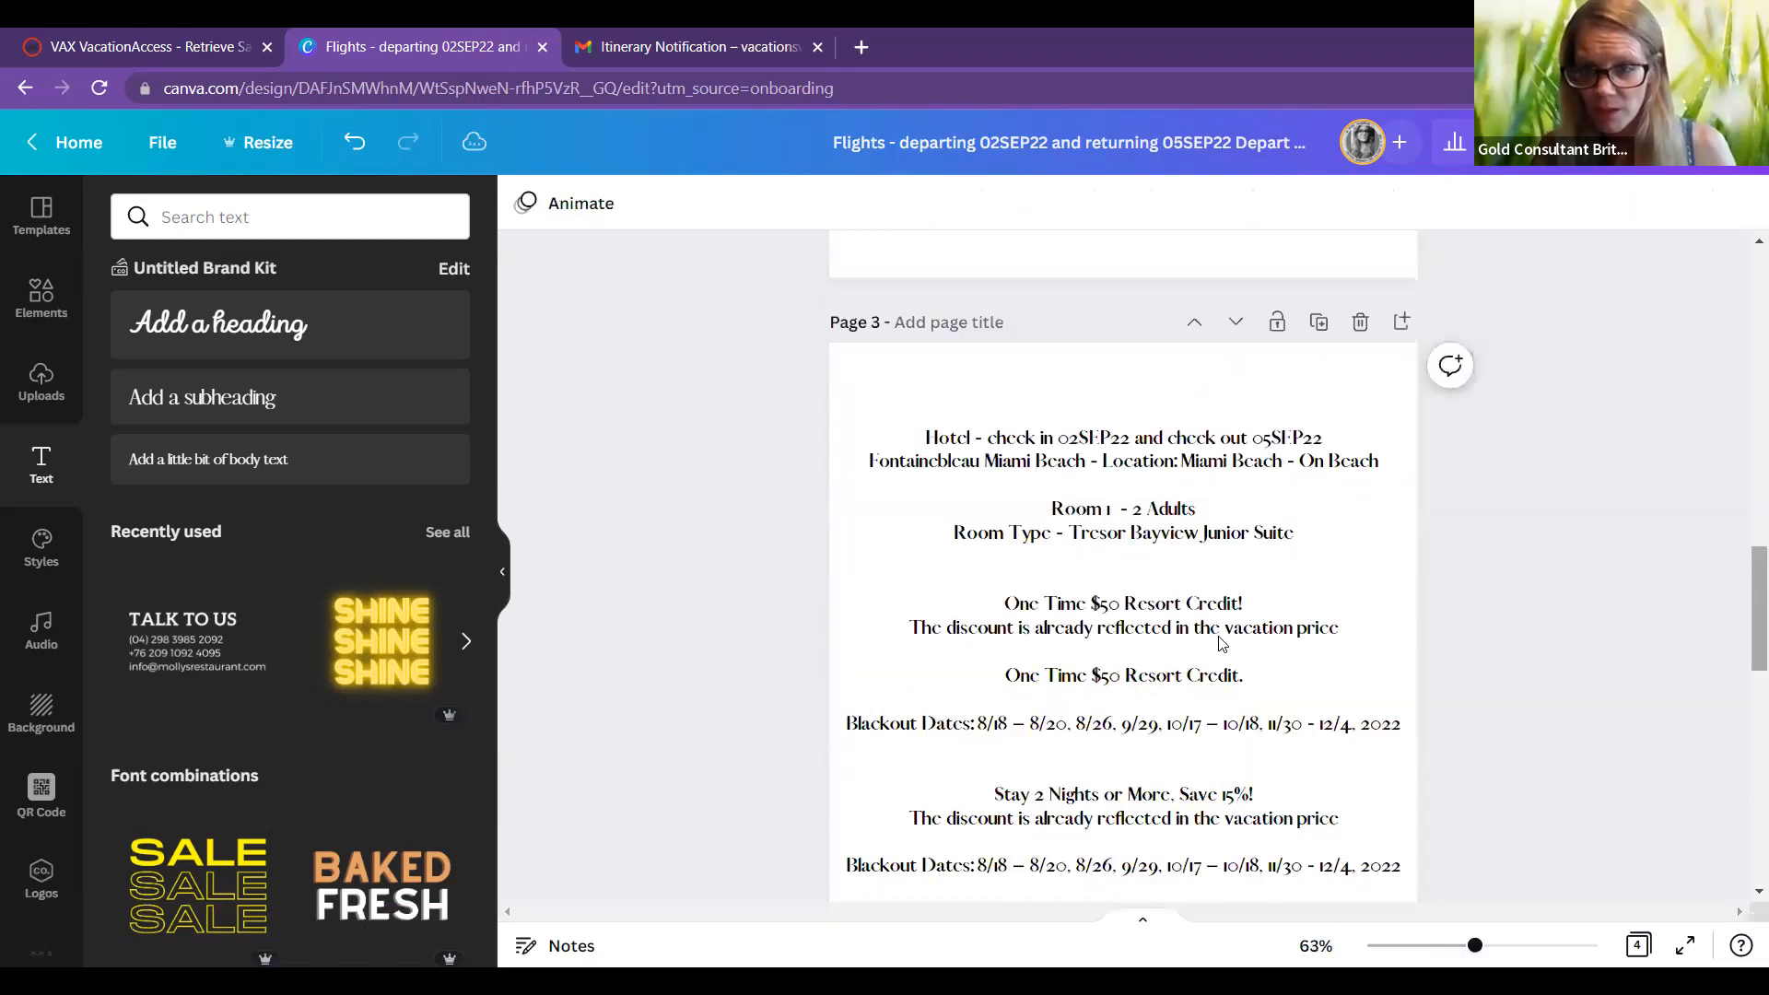
pyautogui.click(1248, 677)
pyautogui.press('BackSpace')
pyautogui.press('BackSpace')
pyautogui.press('BackSpace')
pyautogui.press('BackSpace')
pyautogui.press('BackSpace')
pyautogui.press('BackSpace')
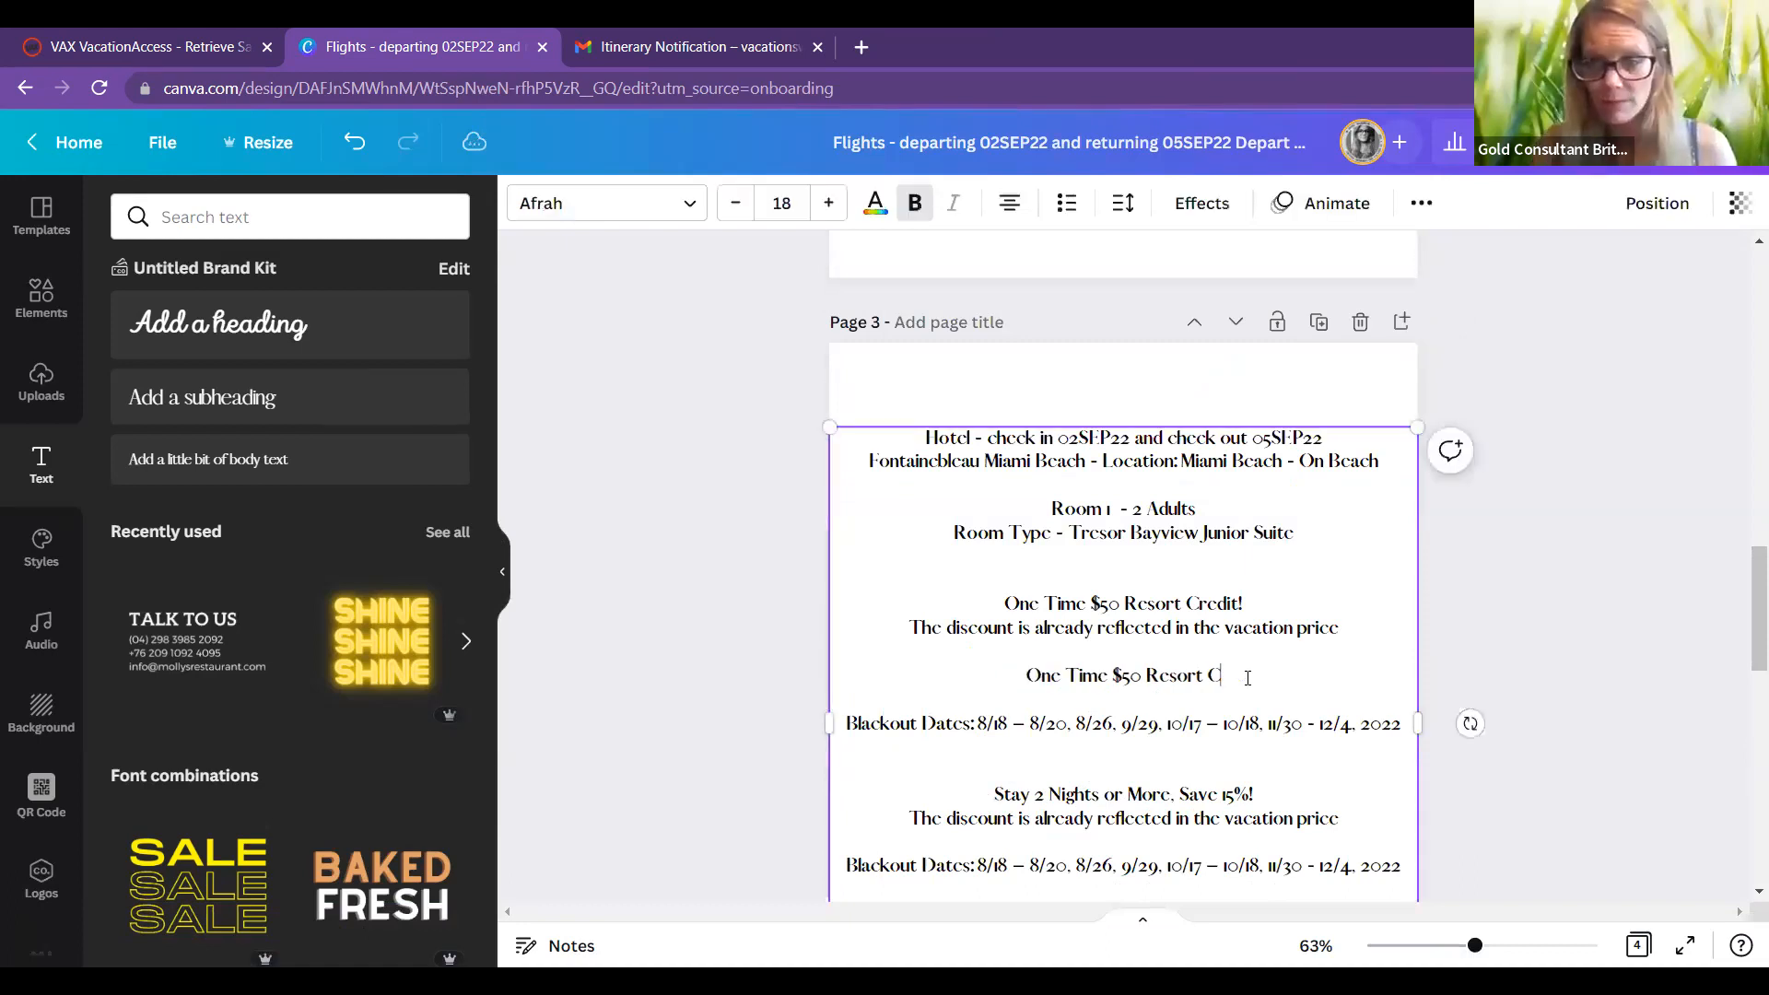
pyautogui.press('BackSpace')
pyautogui.press('BackSpace')
pyautogui.press('BackSpace')
pyautogui.press('BackSpace')
pyautogui.press('BackSpace')
pyautogui.press('BackSpace')
pyautogui.press('BackSpace')
pyautogui.press('BackSpace')
pyautogui.press('BackSpace')
pyautogui.press('BackSpace')
pyautogui.press('BackSpace')
pyautogui.press('BackSpace')
pyautogui.press('BackSpace')
pyautogui.press('BackSpace')
pyautogui.press('BackSpace')
pyautogui.press('BackSpace')
pyautogui.press('BackSpace')
pyautogui.press('BackSpace')
pyautogui.press('BackSpace')
pyautogui.press('BackSpace')
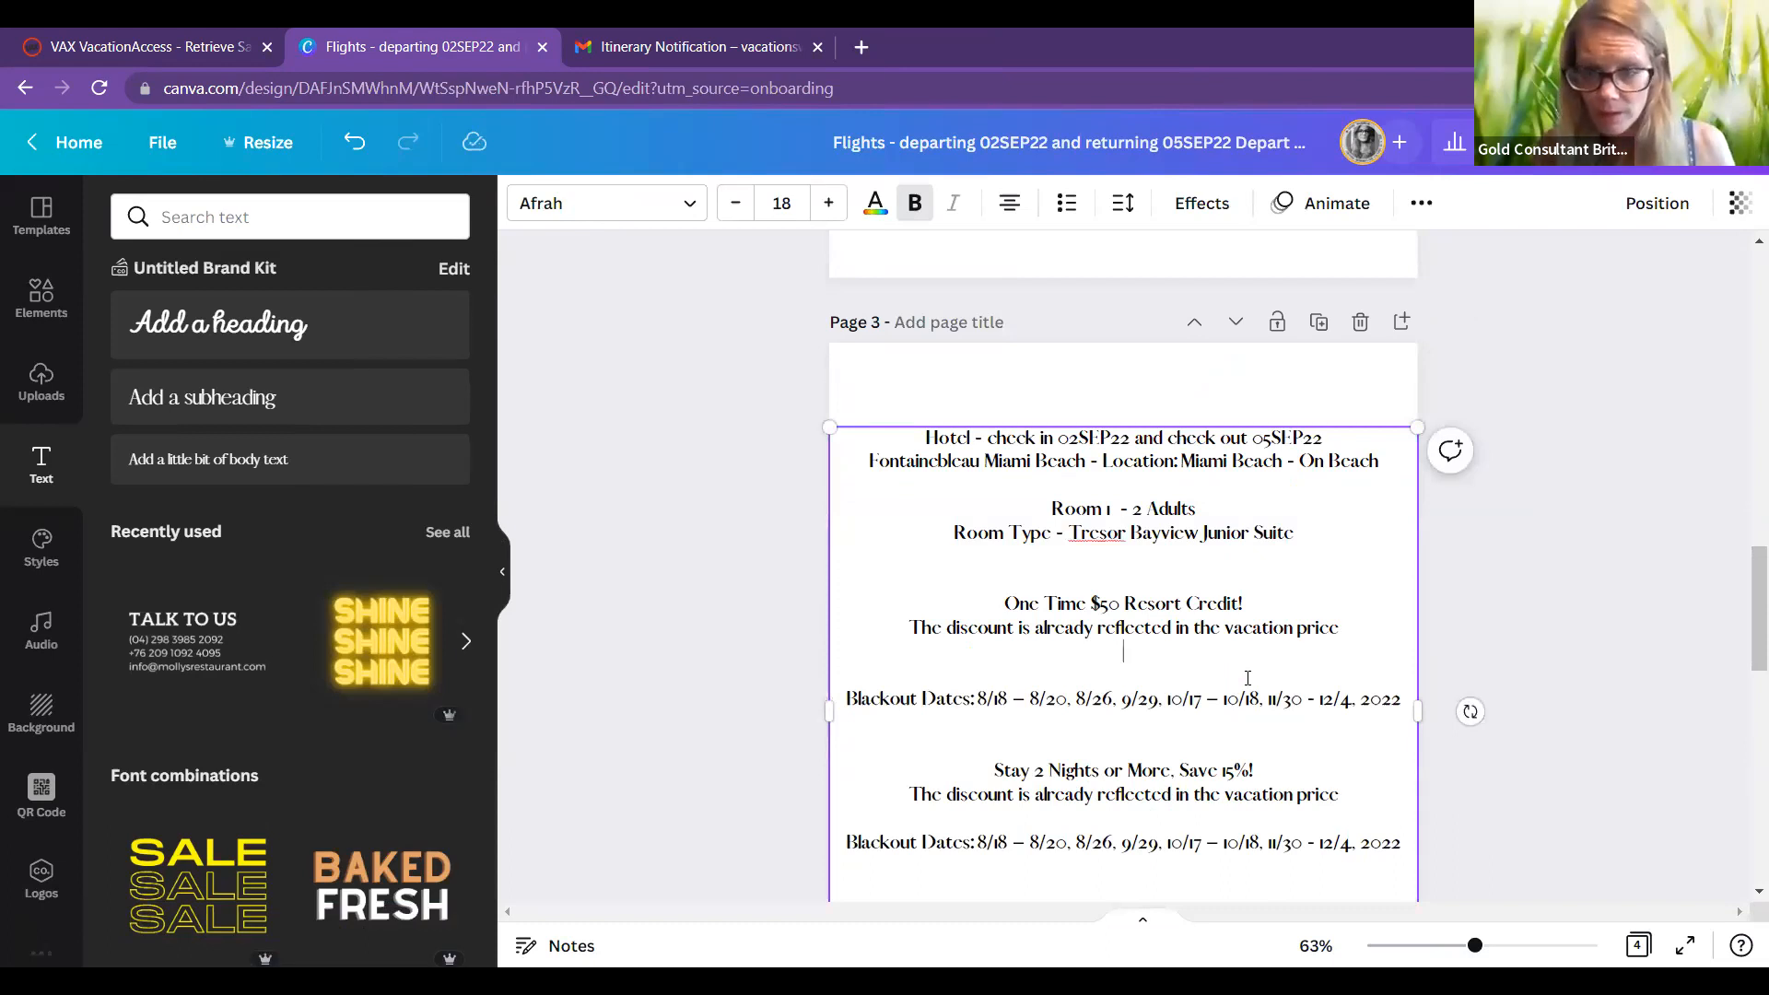
pyautogui.press('BackSpace')
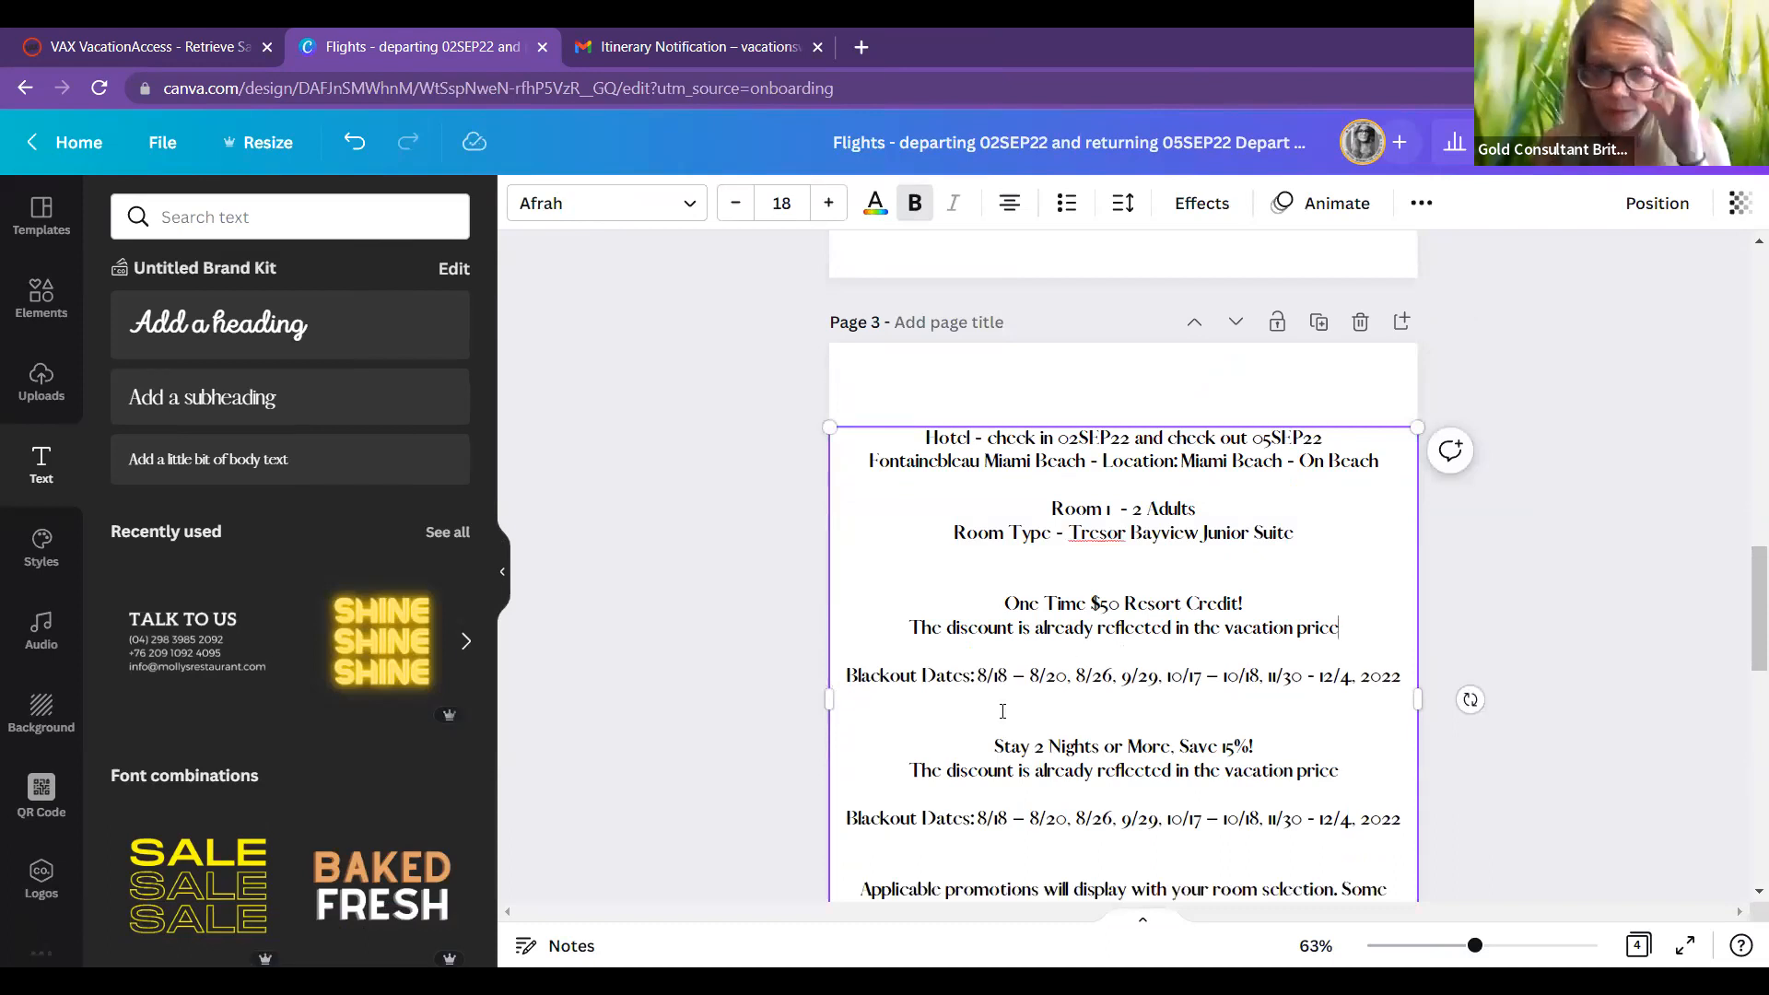
pyautogui.click(1007, 724)
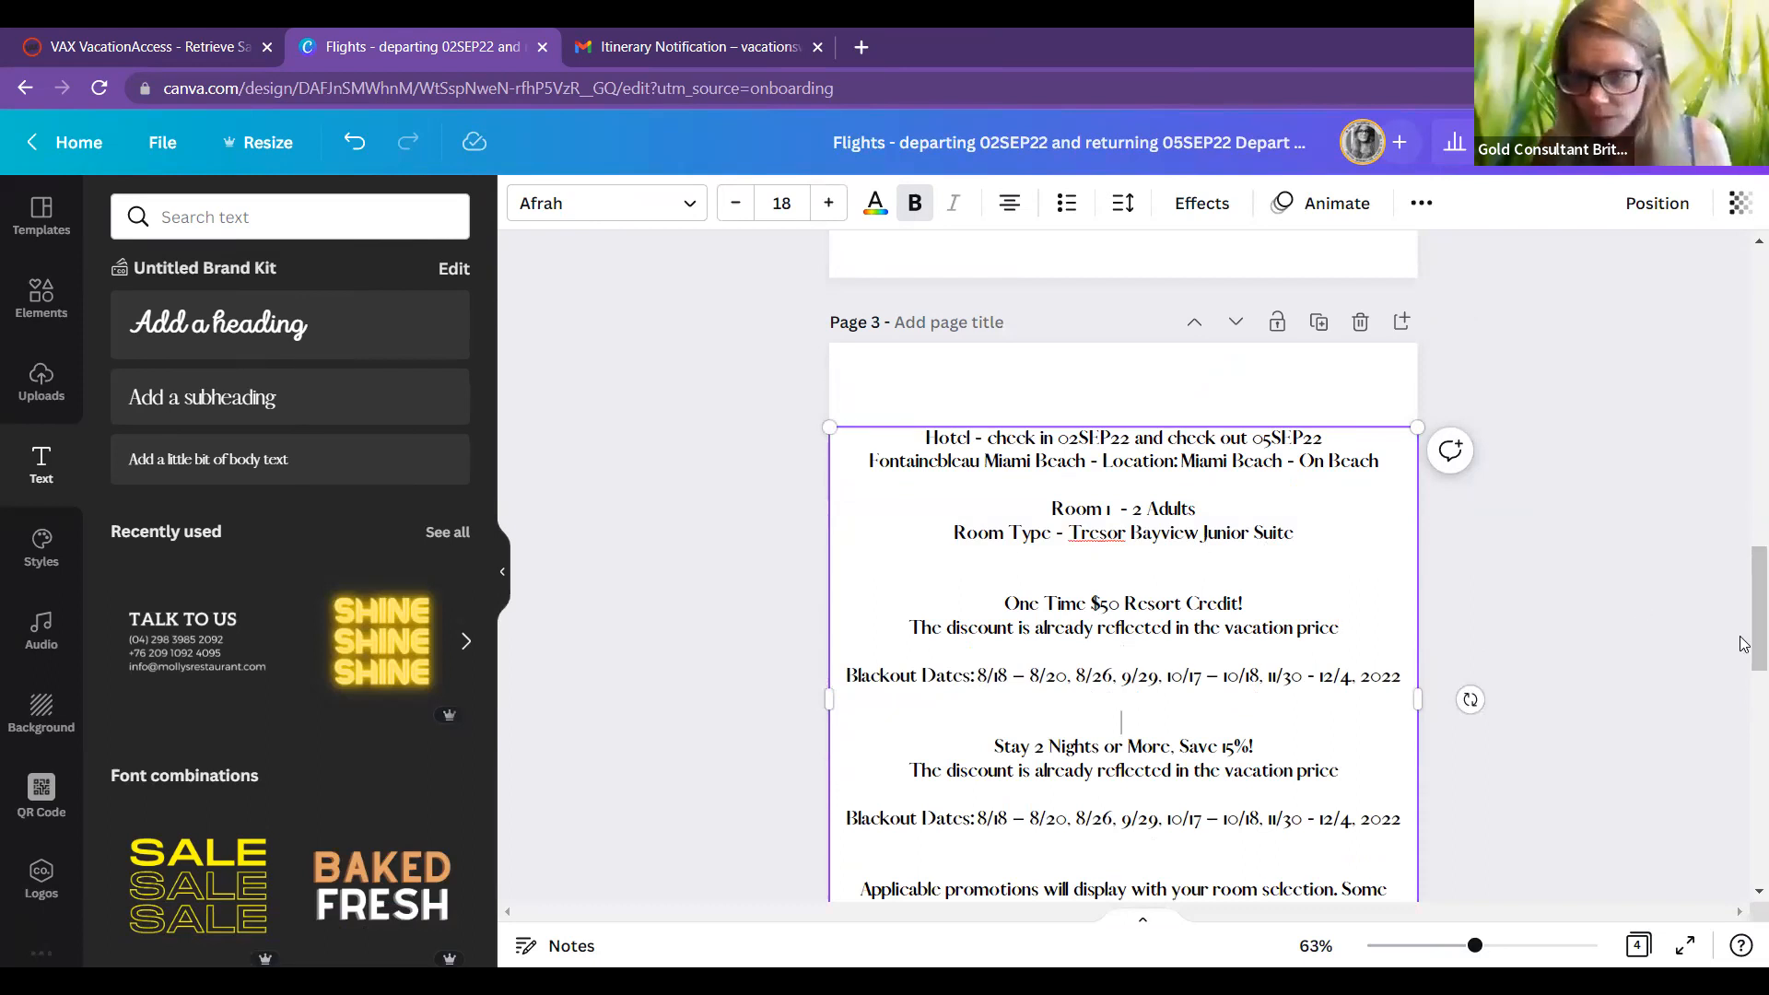
pyautogui.moveTo(1744, 555); pyautogui.dragTo(1740, 321)
# Step: Move the hotel room photo slightly up and delete the thin bar above it
pyautogui.click(1048, 631)
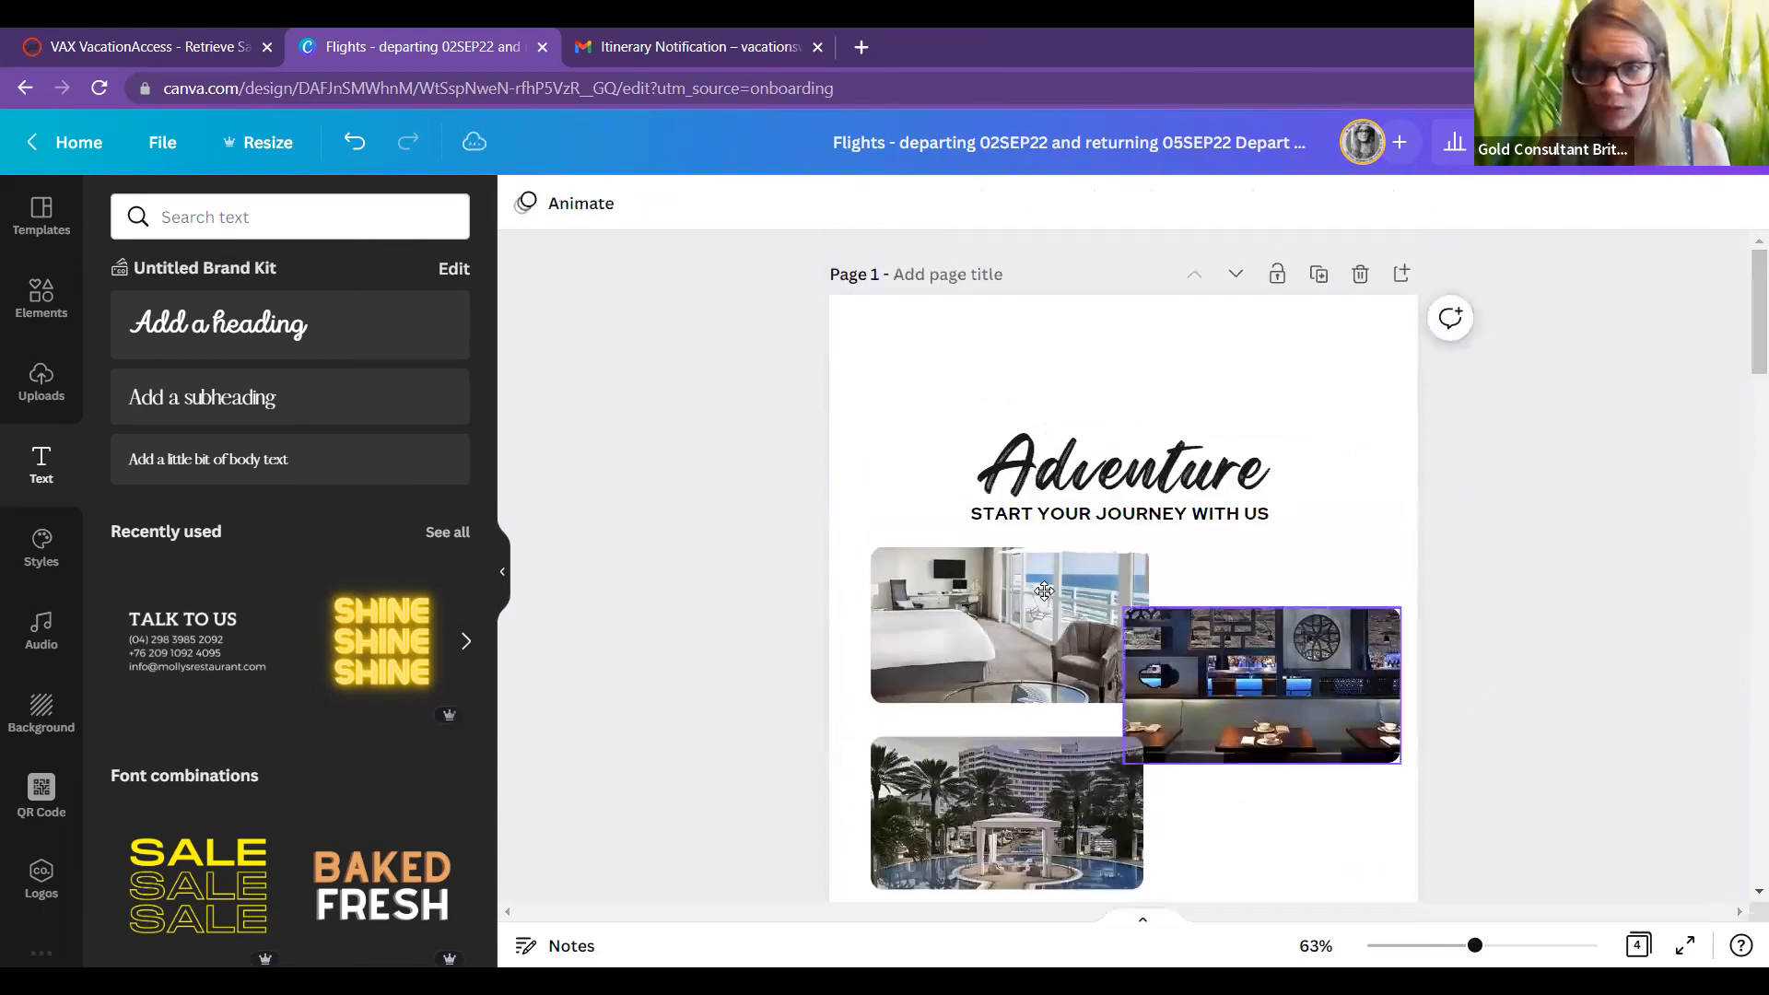
pyautogui.moveTo(1044, 600); pyautogui.dragTo(1063, 536)
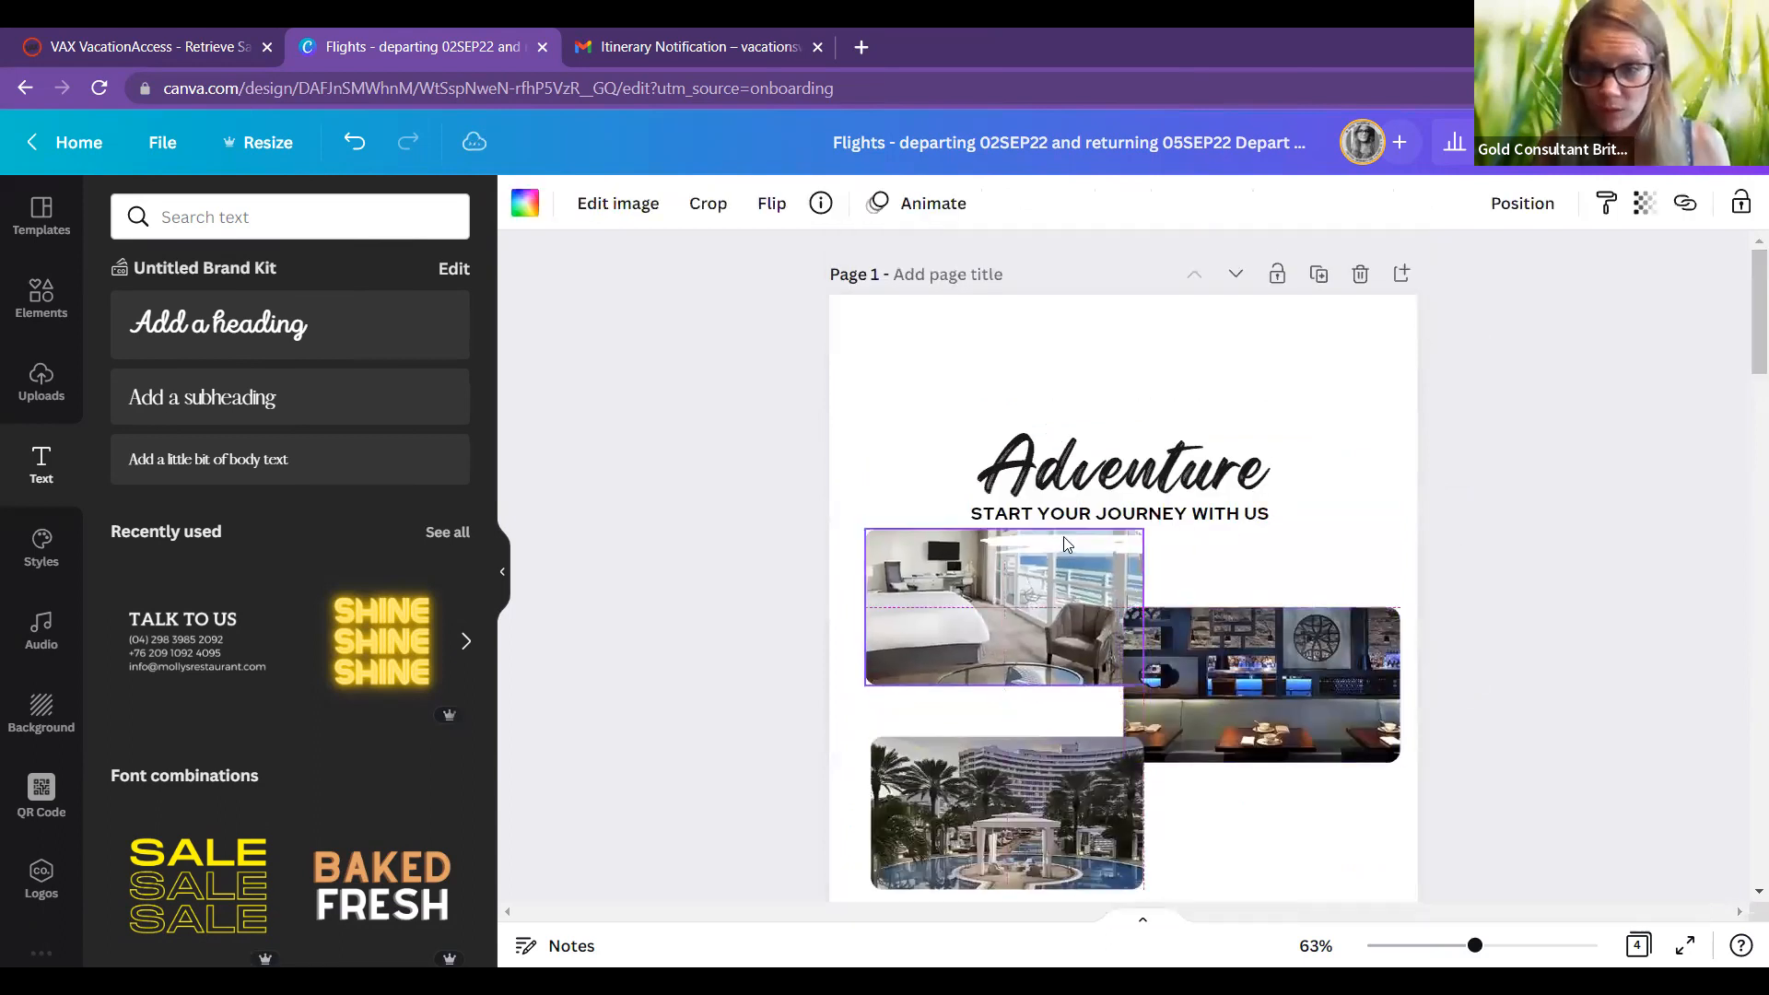
pyautogui.click(1095, 556)
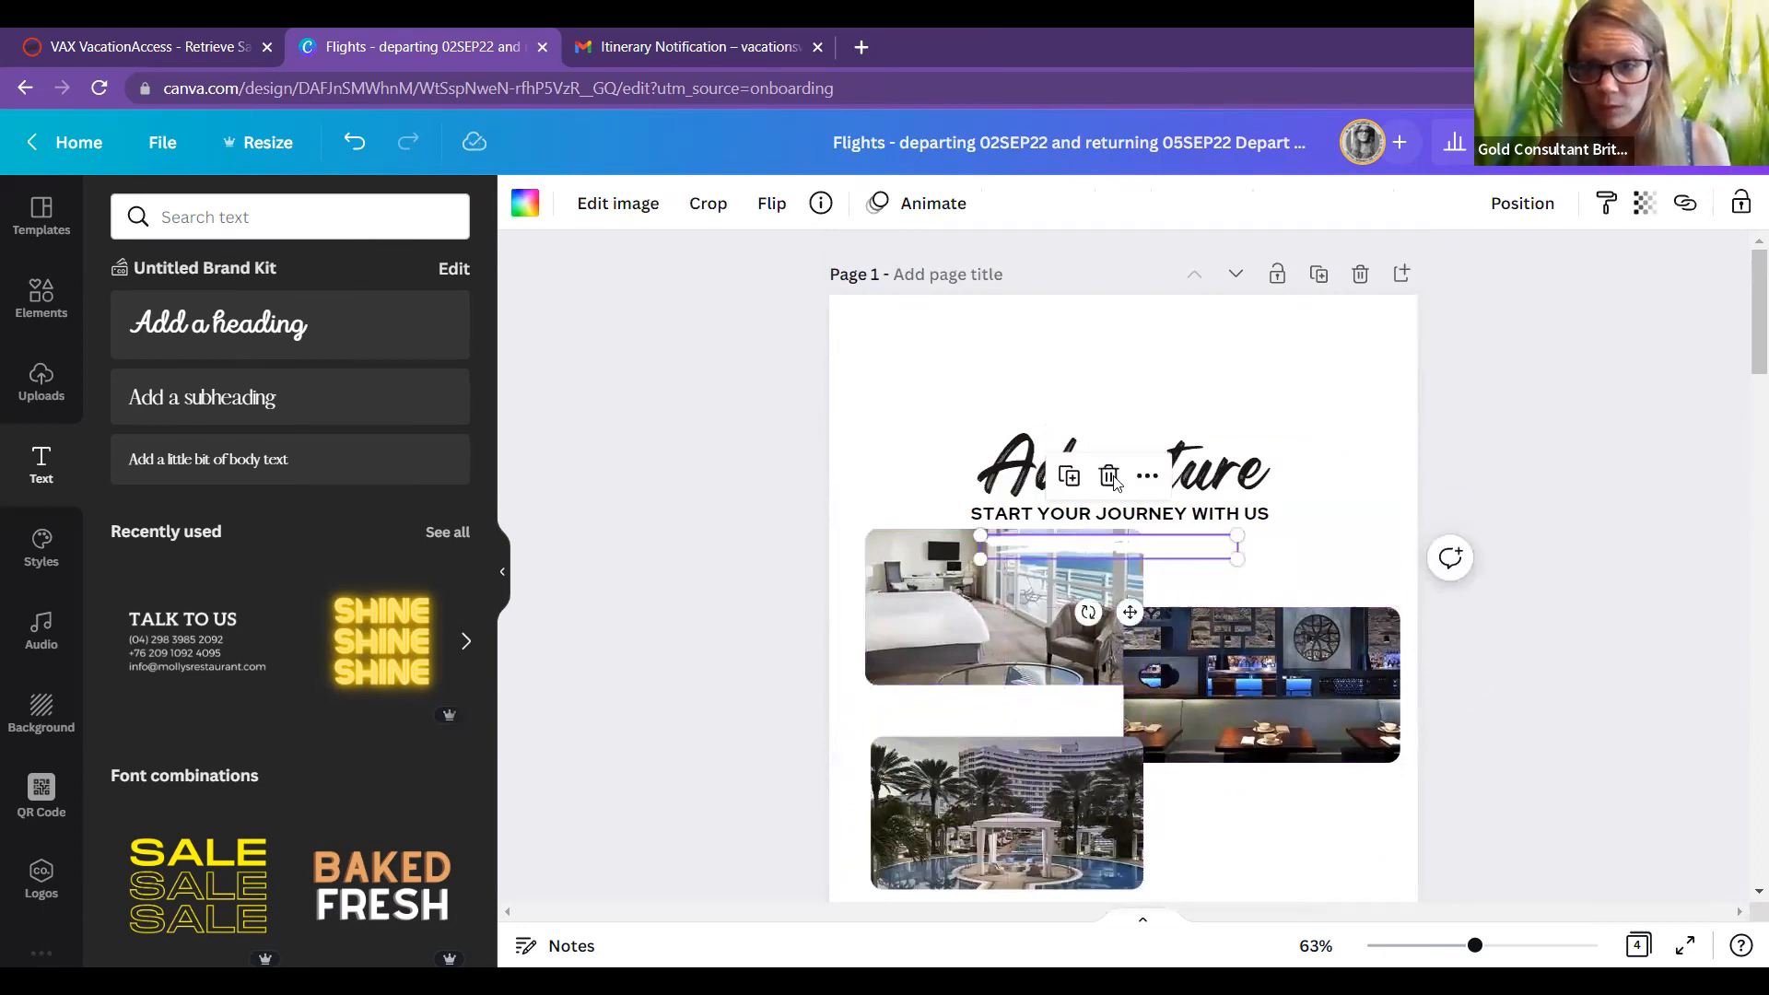
pyautogui.press('Delete')
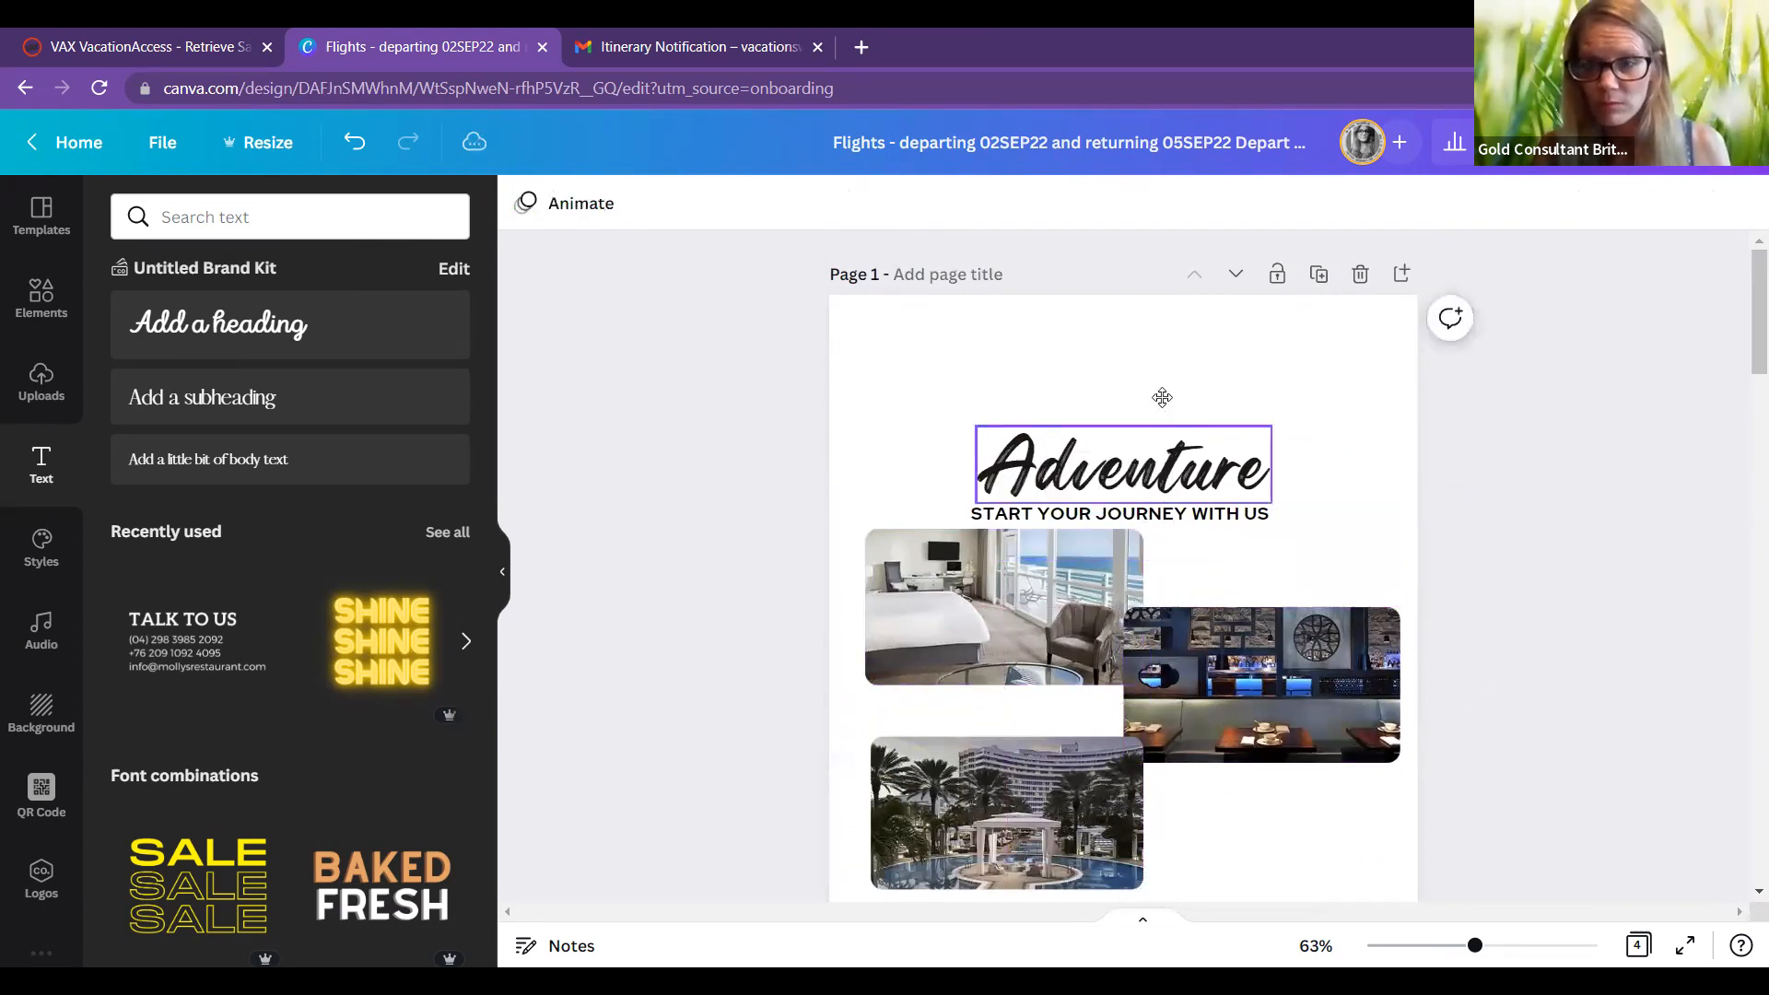
# Step: Raise the Adventure heading, subheading and hotel photo, and nudge the restaurant photo down
pyautogui.moveTo(1236, 525); pyautogui.dragTo(1231, 450)
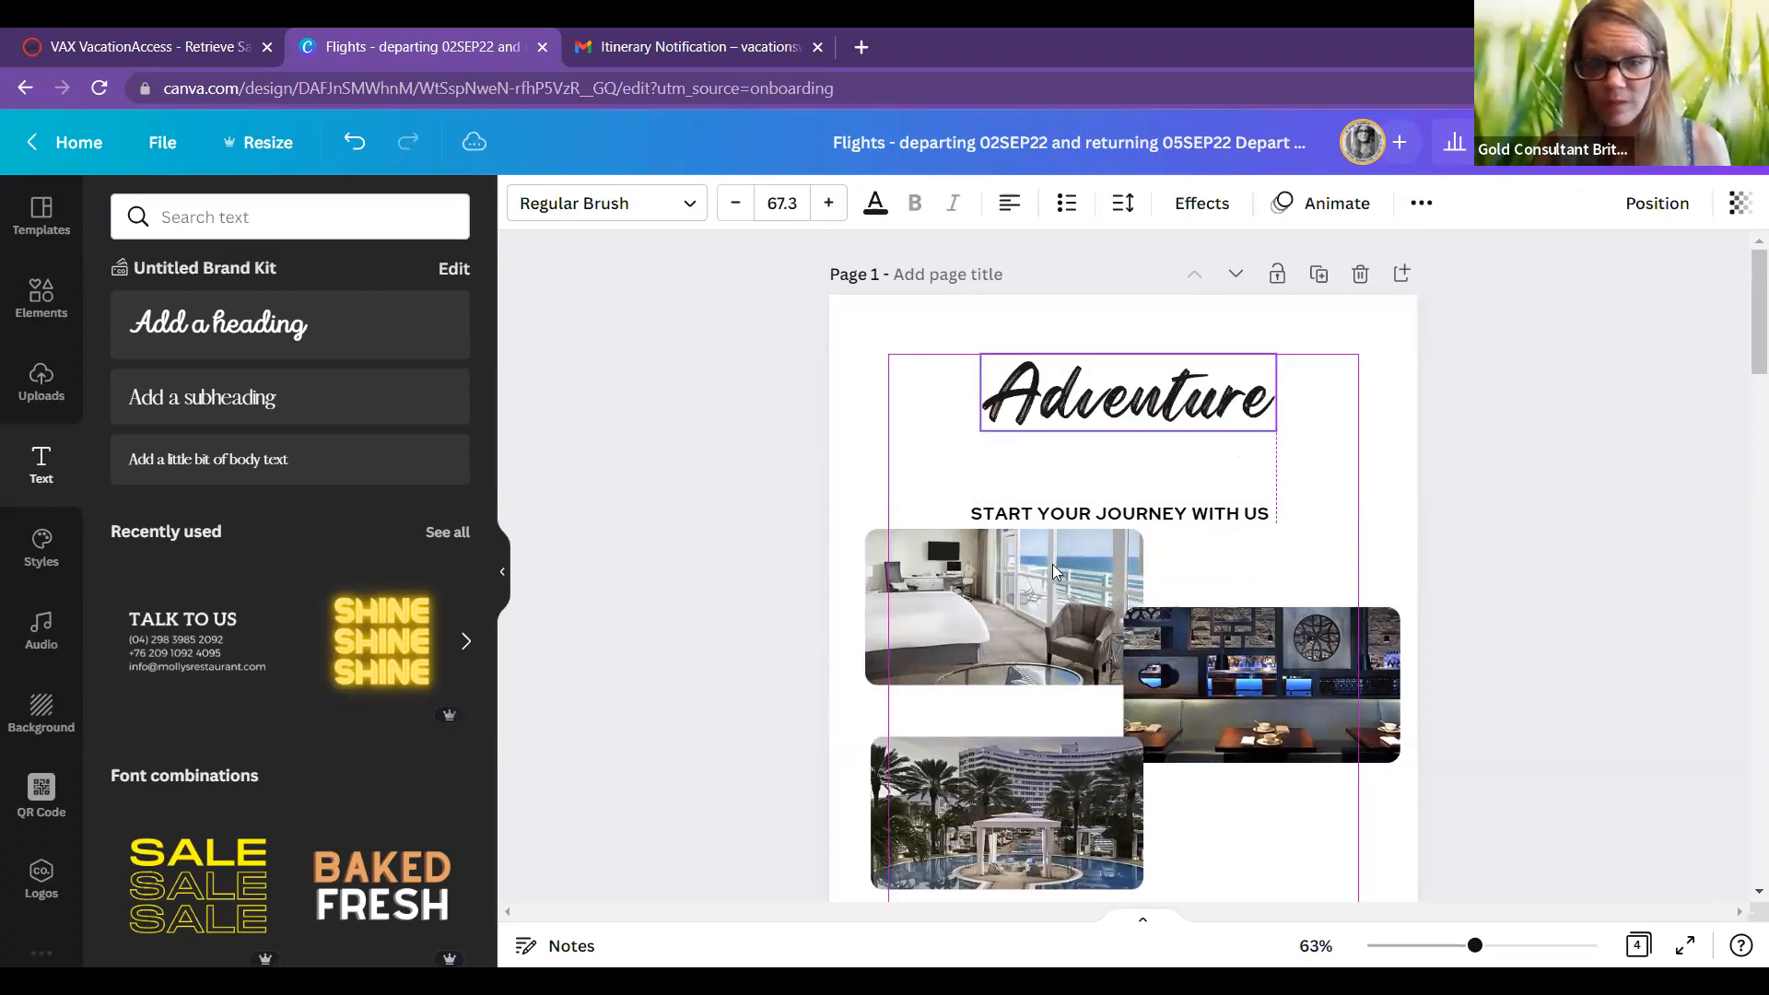
pyautogui.moveTo(1049, 513); pyautogui.dragTo(1050, 454)
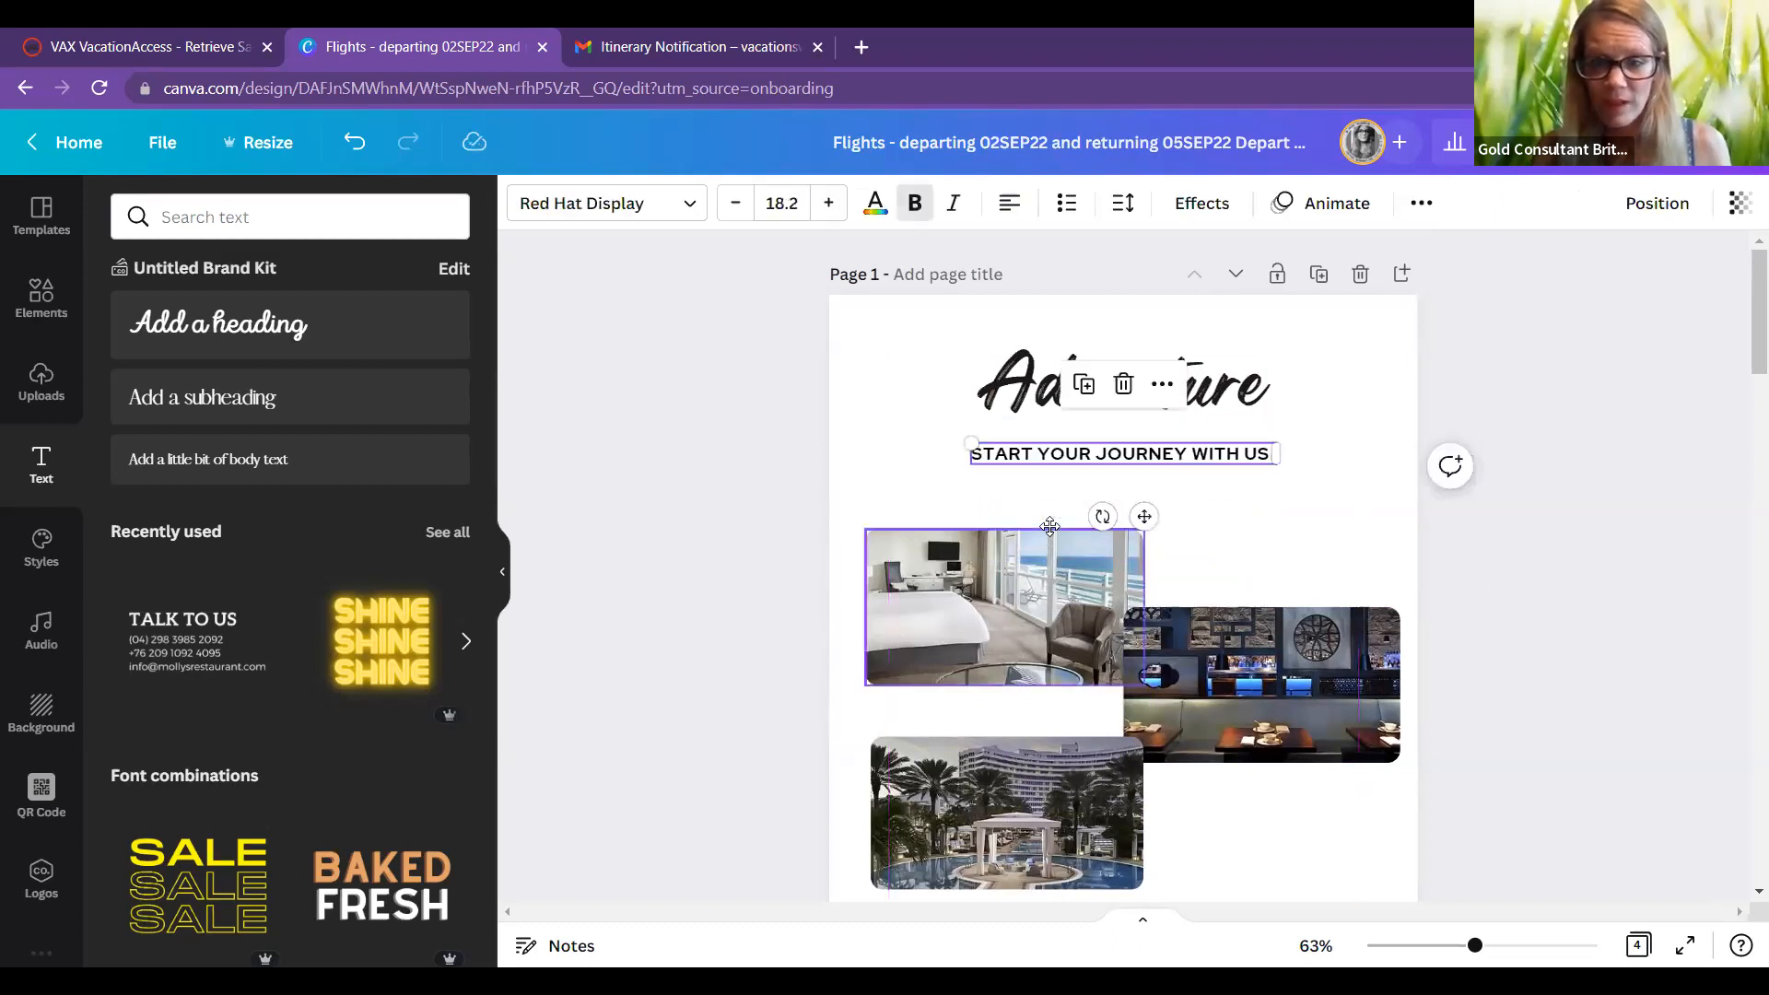
pyautogui.moveTo(1049, 546); pyautogui.dragTo(1049, 505)
pyautogui.click(1227, 654)
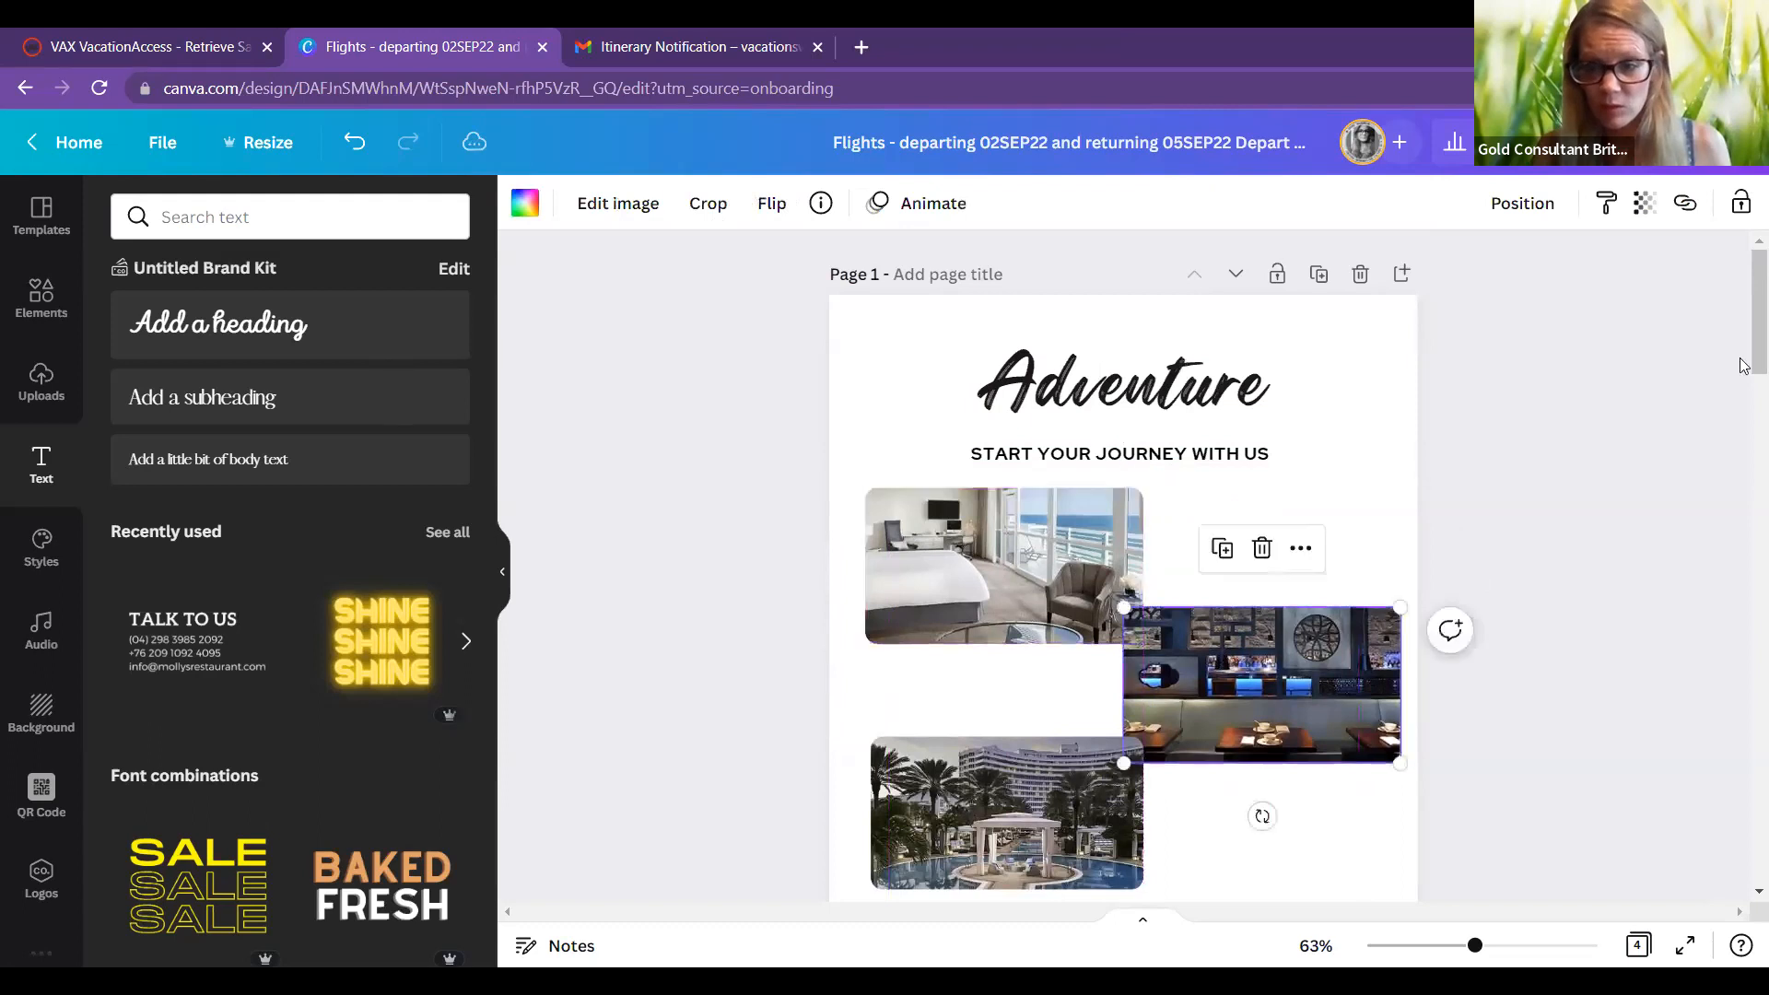
pyautogui.hotkey('shift', 'Down')
pyautogui.hotkey('shift', 'Down')
pyautogui.hotkey('shift', 'Down')
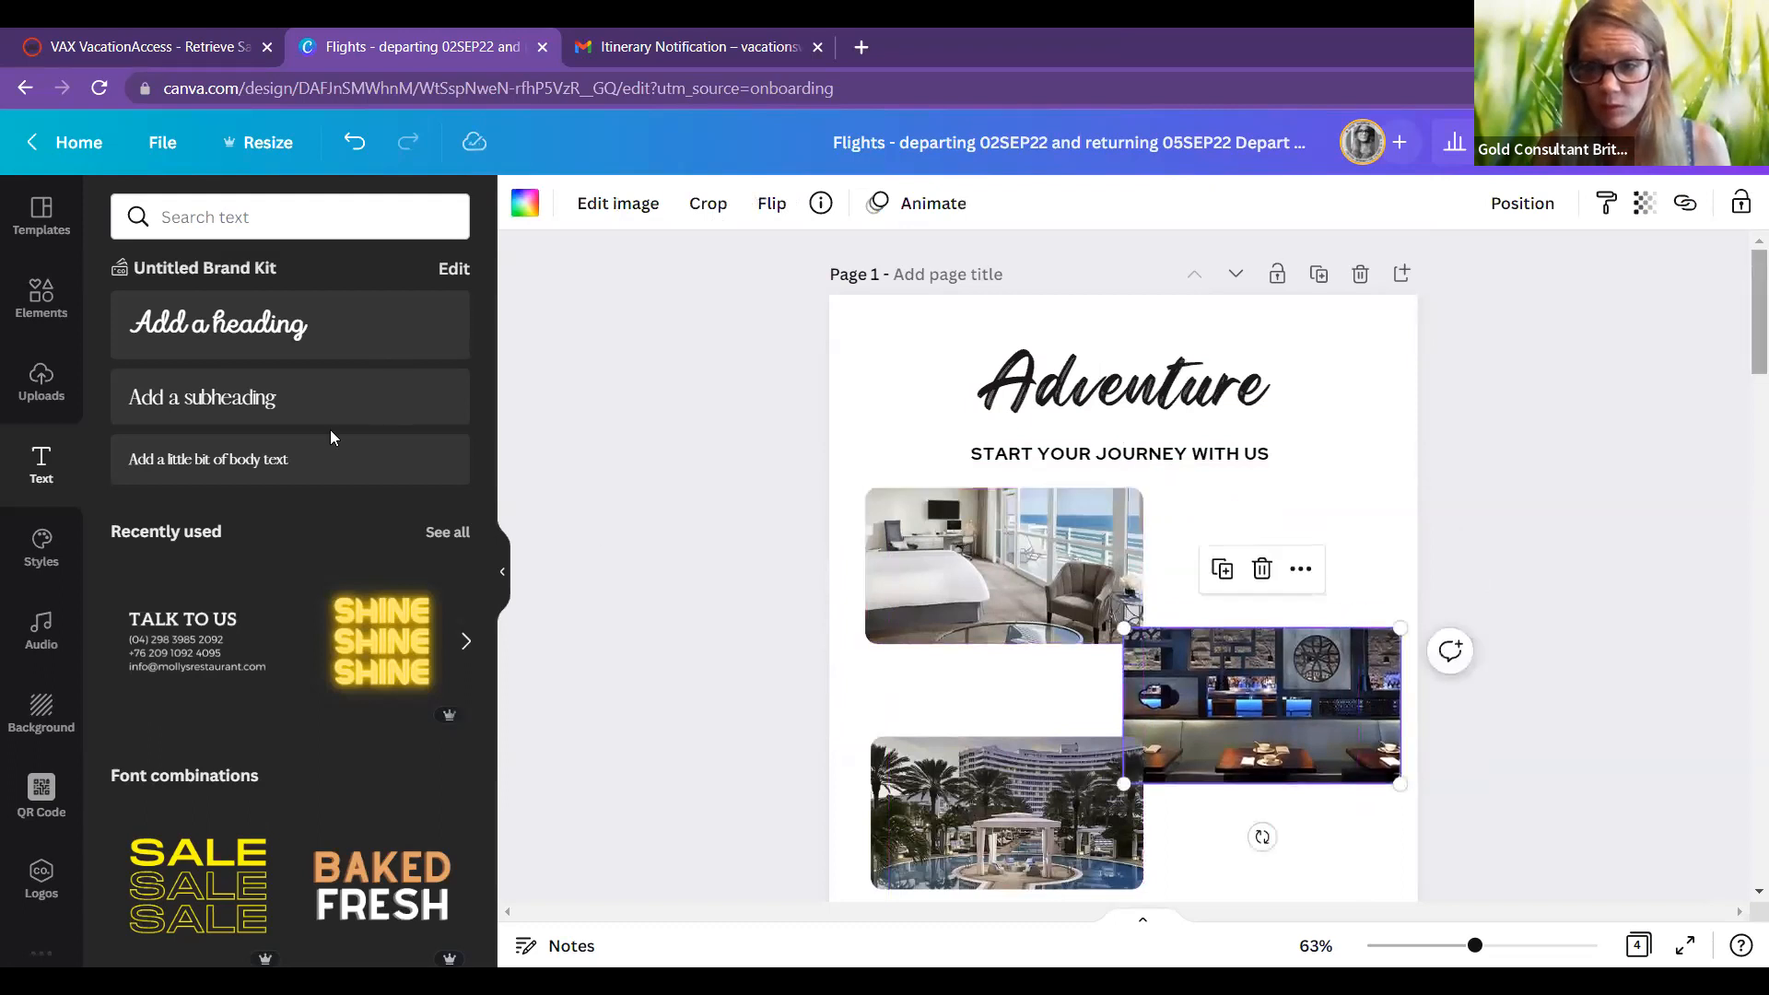
pyautogui.hotkey('ctrl', 'v')
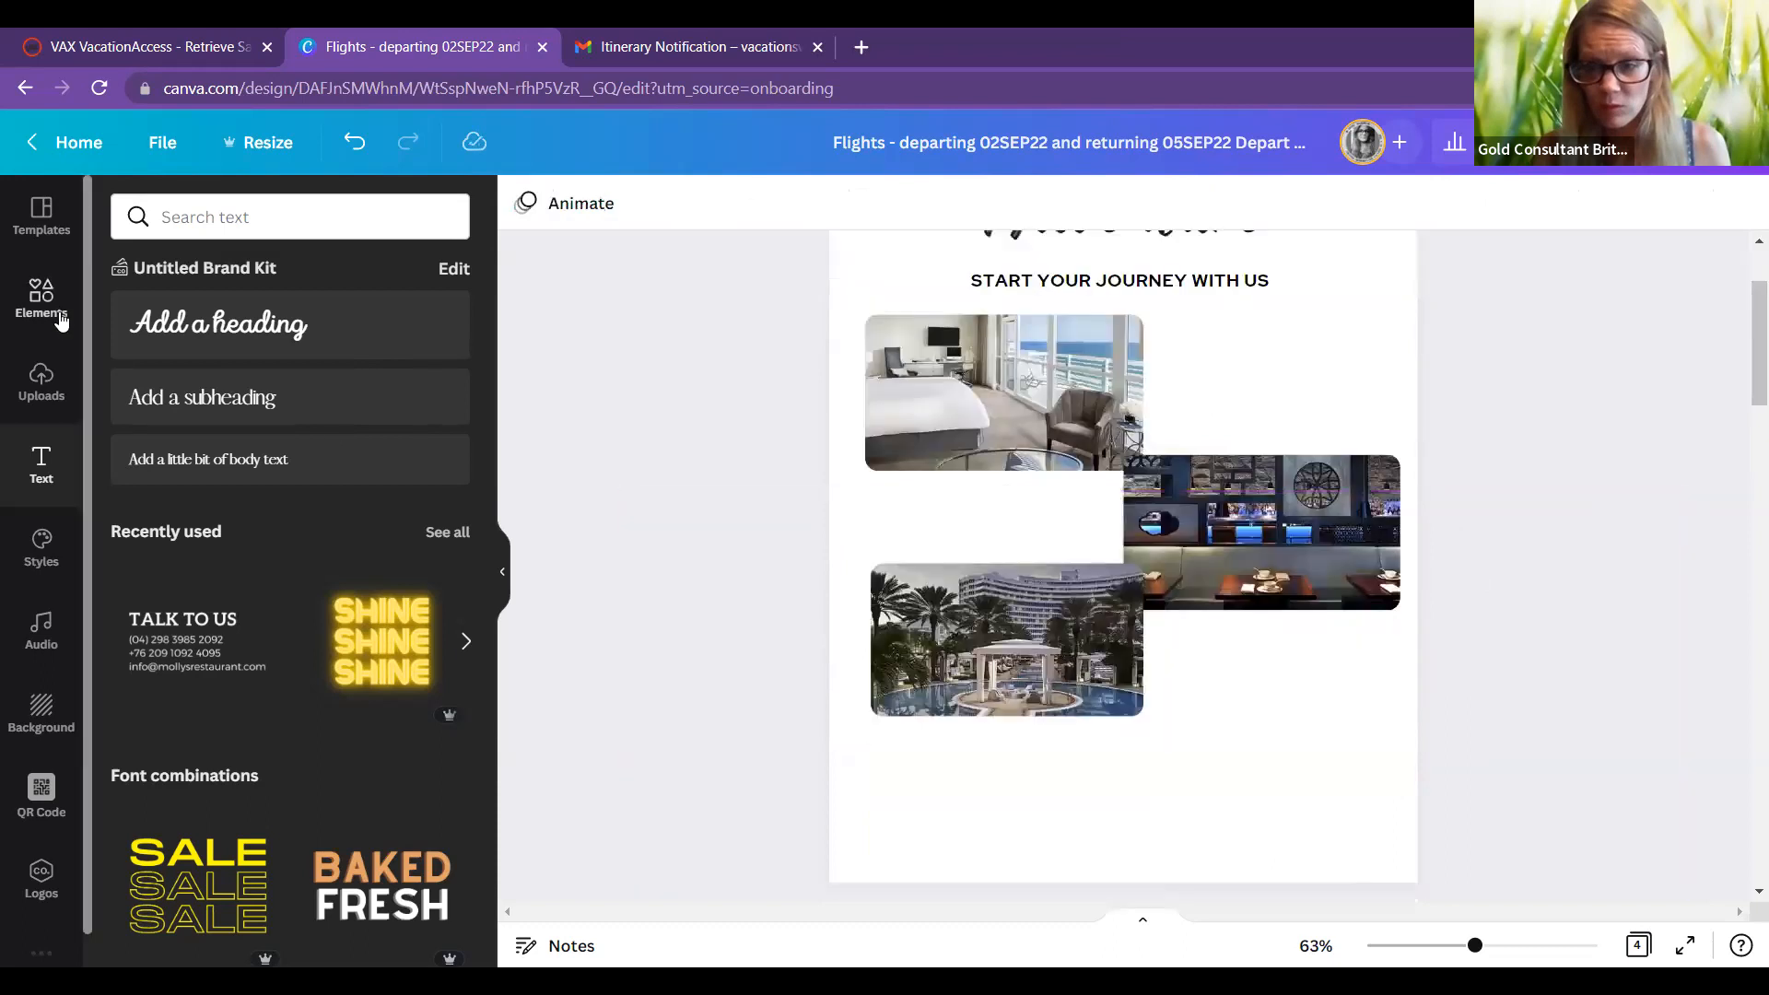
pyautogui.click(42, 299)
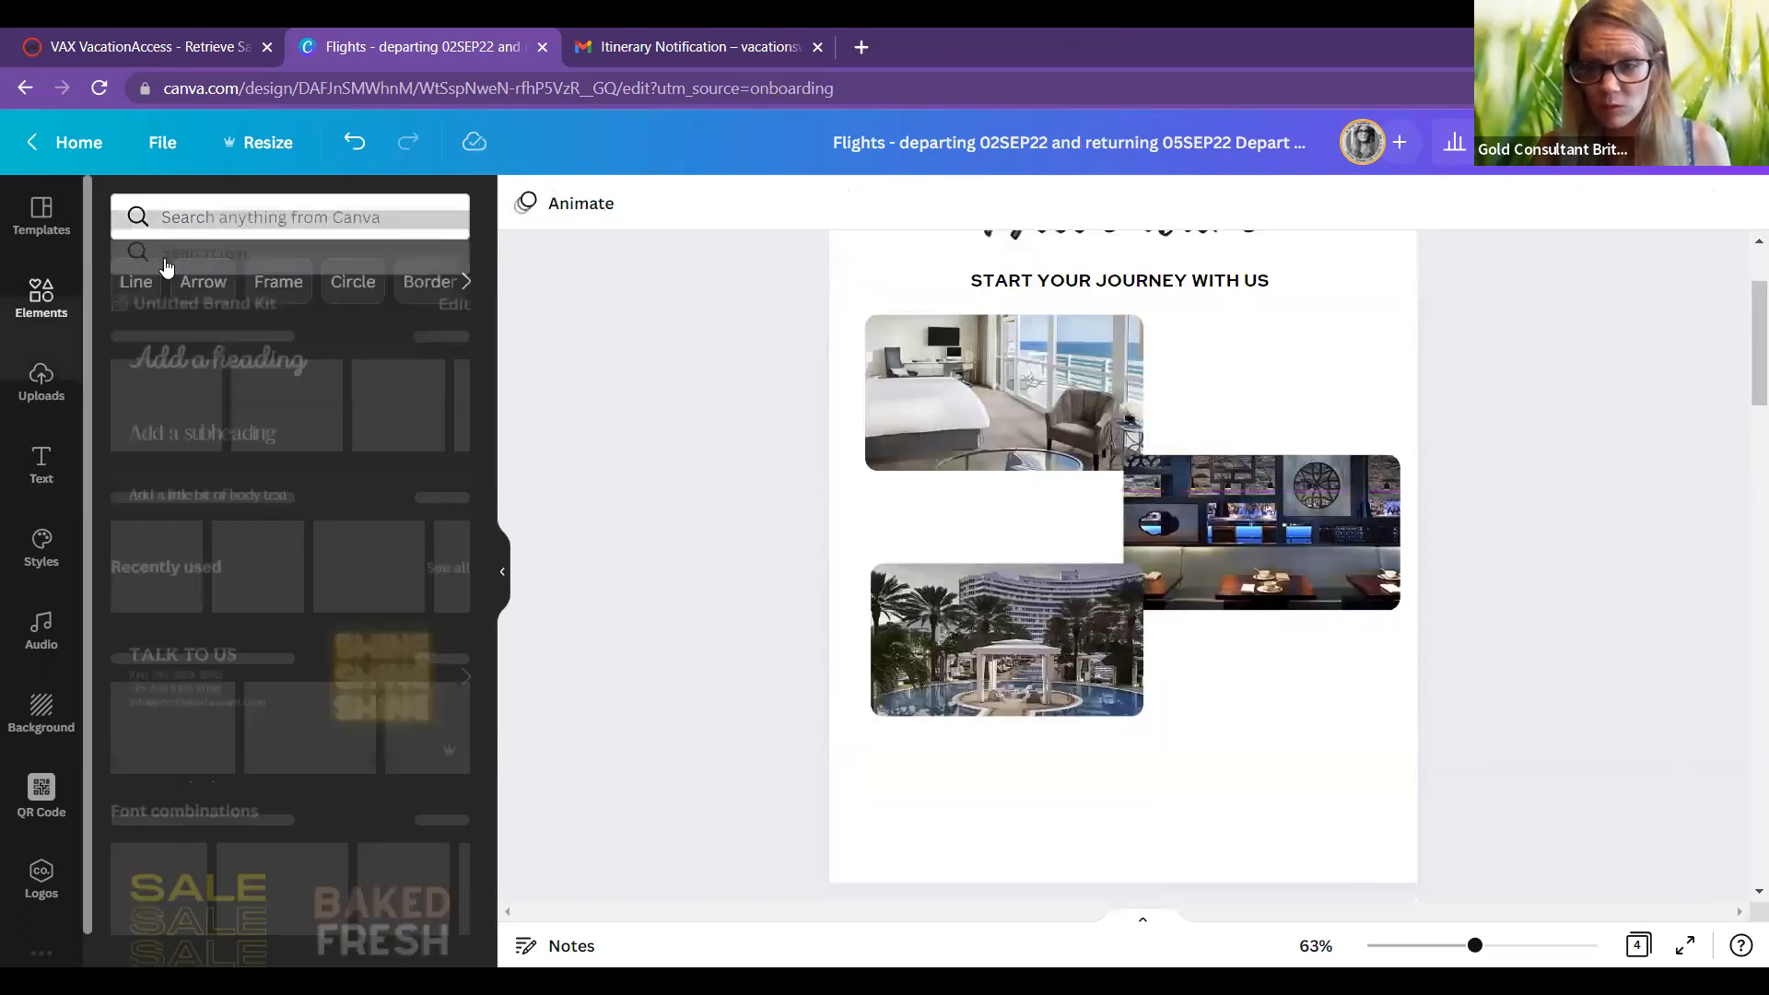
# Step: Add a rounded blob frame from Elements and drop the hotel room photo into it
pyautogui.click(282, 291)
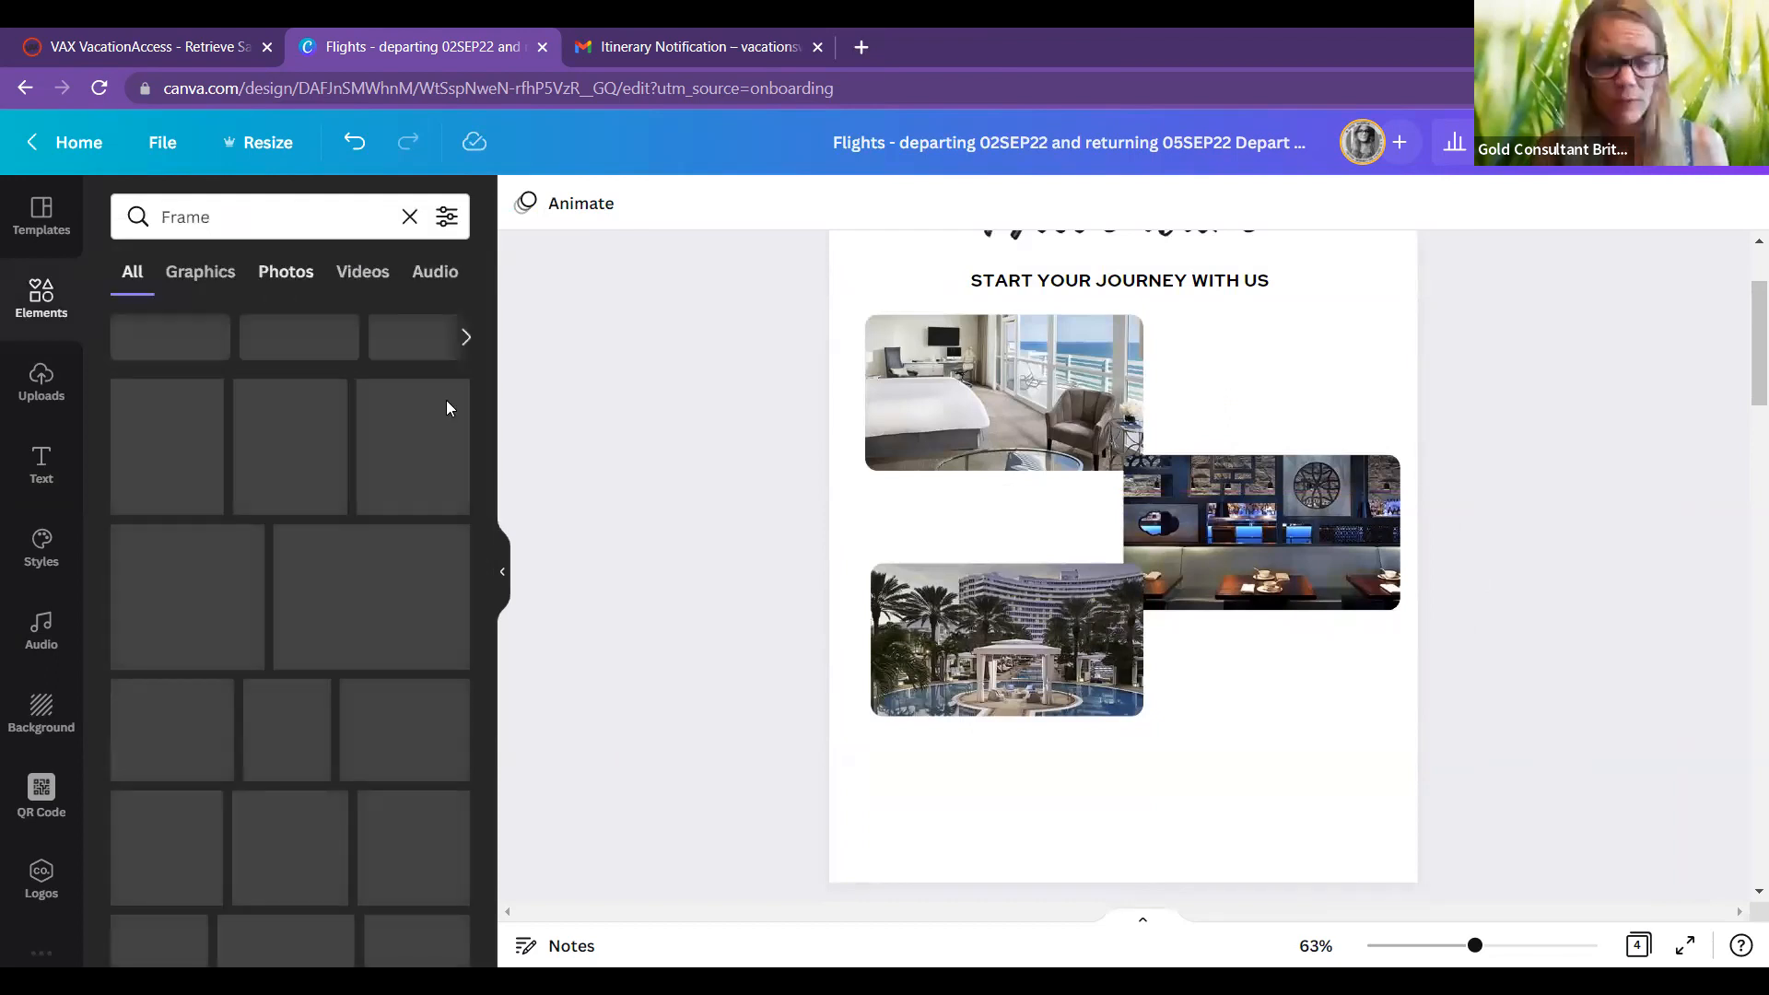
pyautogui.click(993, 691)
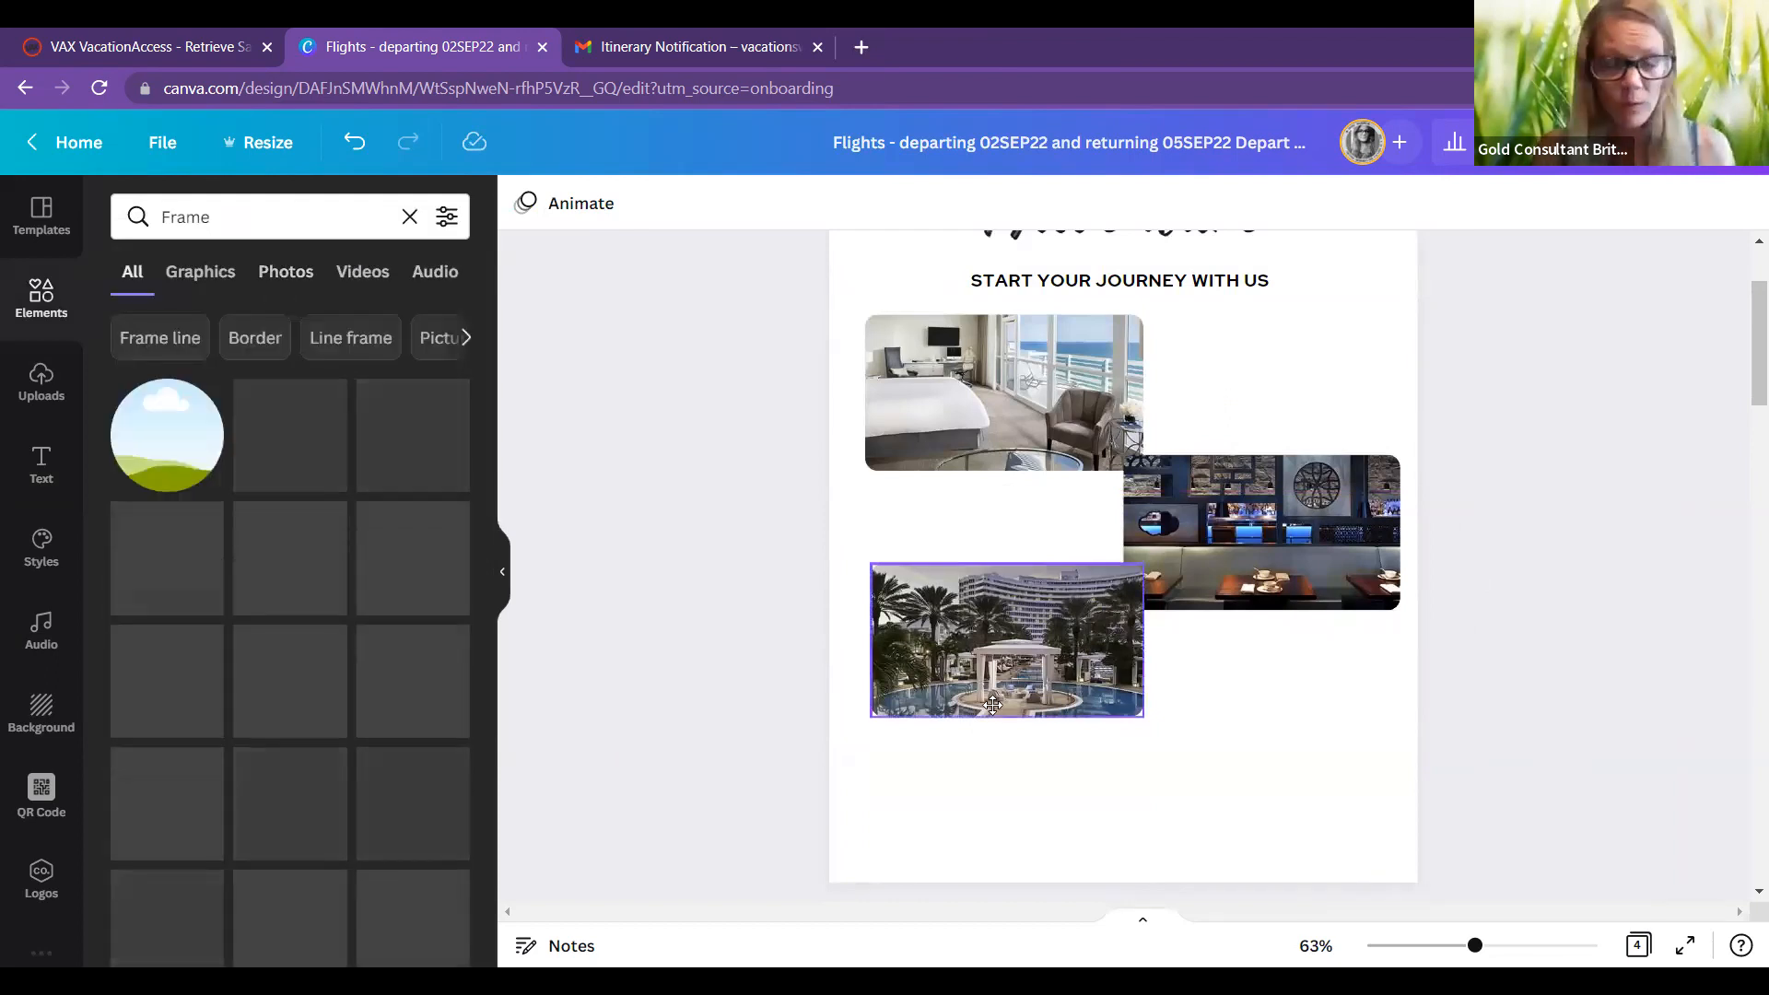
pyautogui.moveTo(990, 766); pyautogui.dragTo(995, 772)
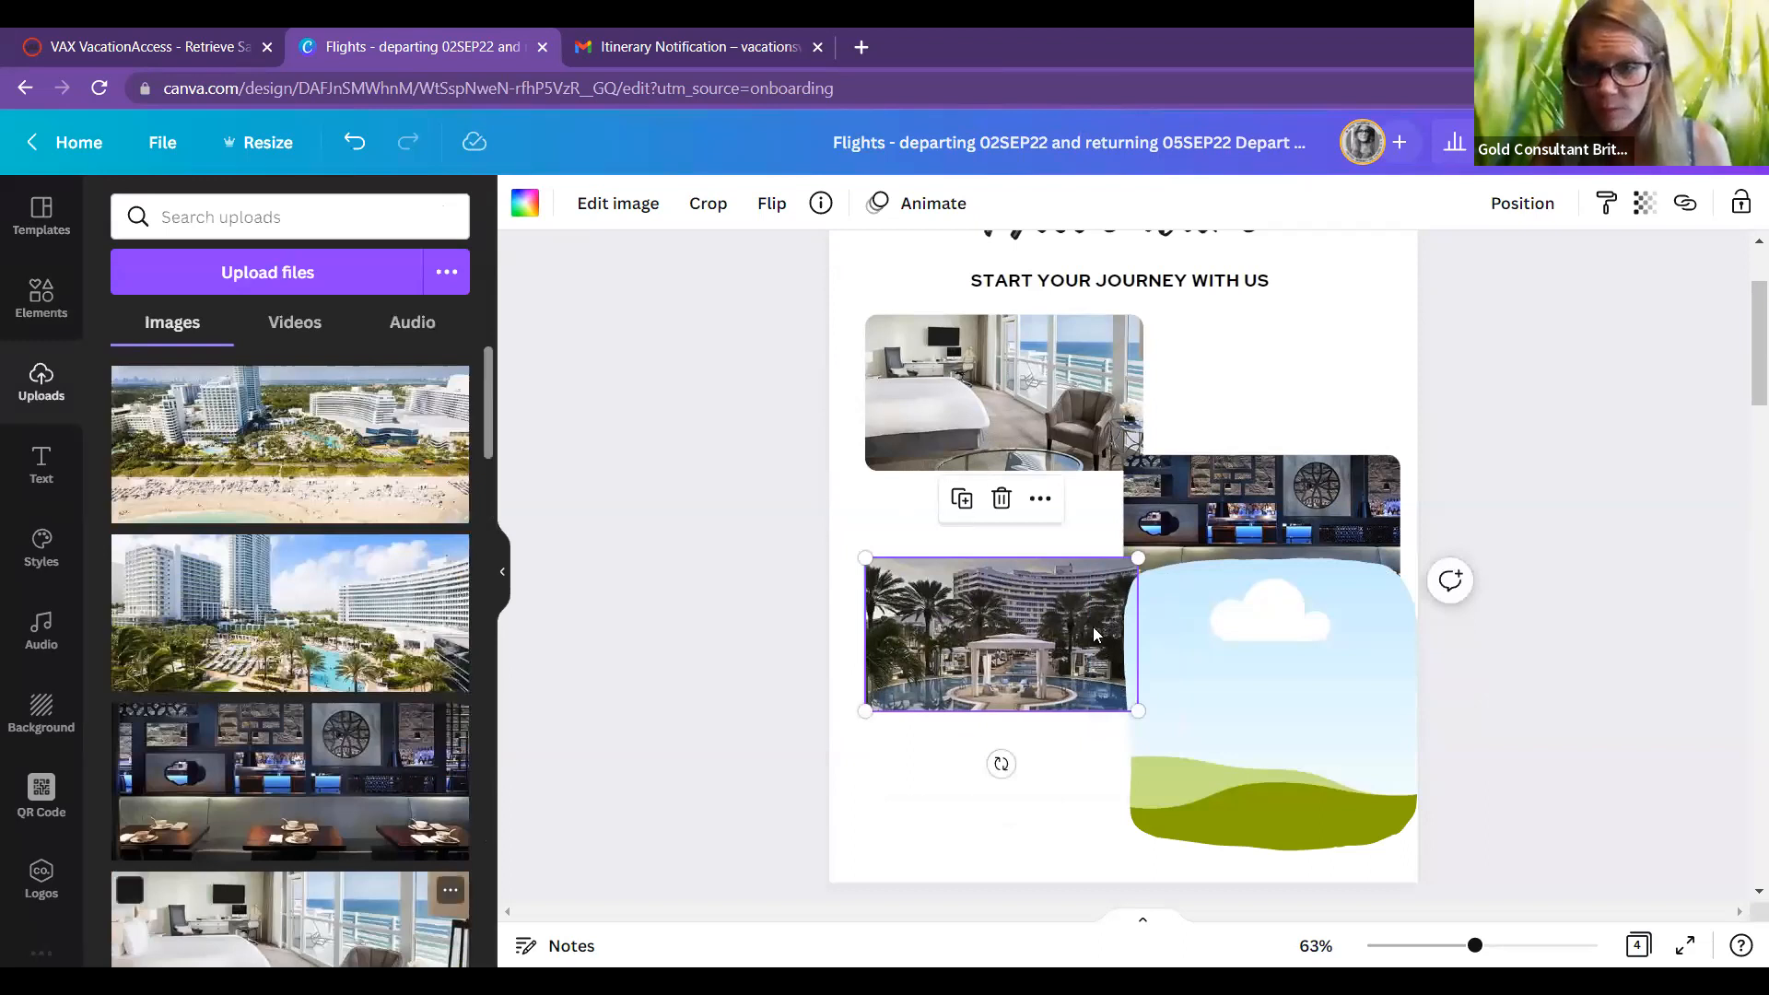
pyautogui.moveTo(1224, 663); pyautogui.dragTo(1224, 664)
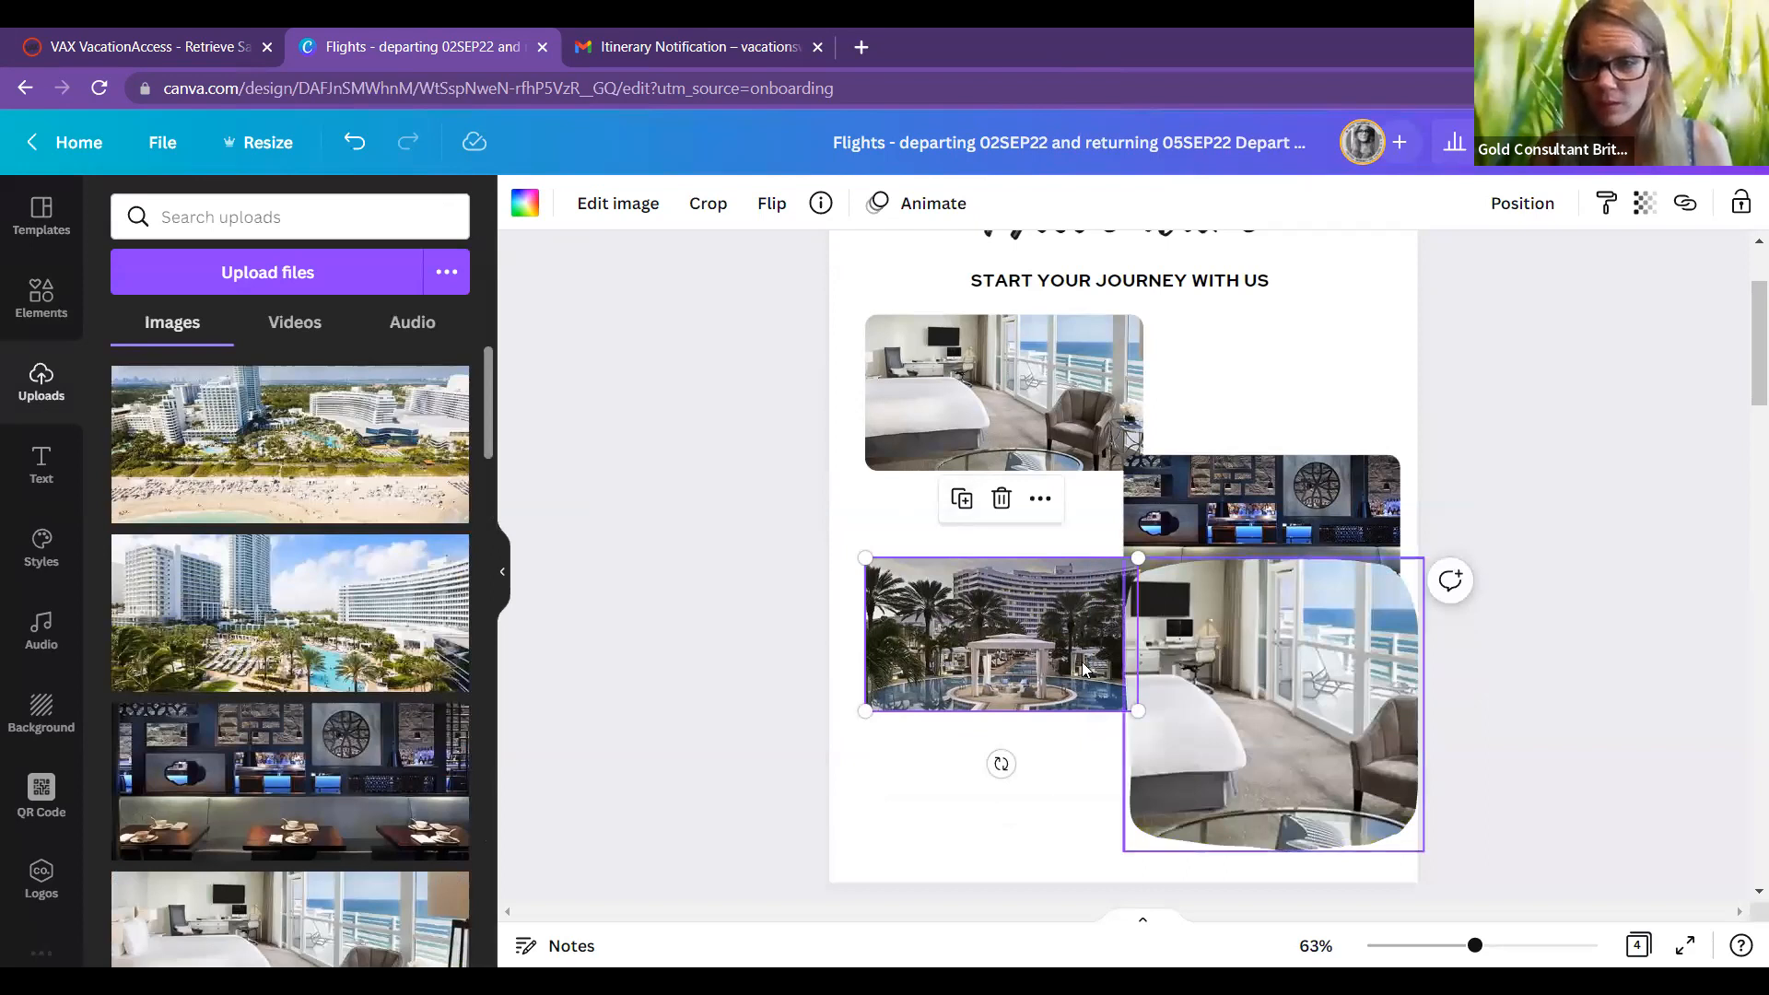
# Step: Delete the pool photo and the small original room photo along with their frames
pyautogui.click(1003, 496)
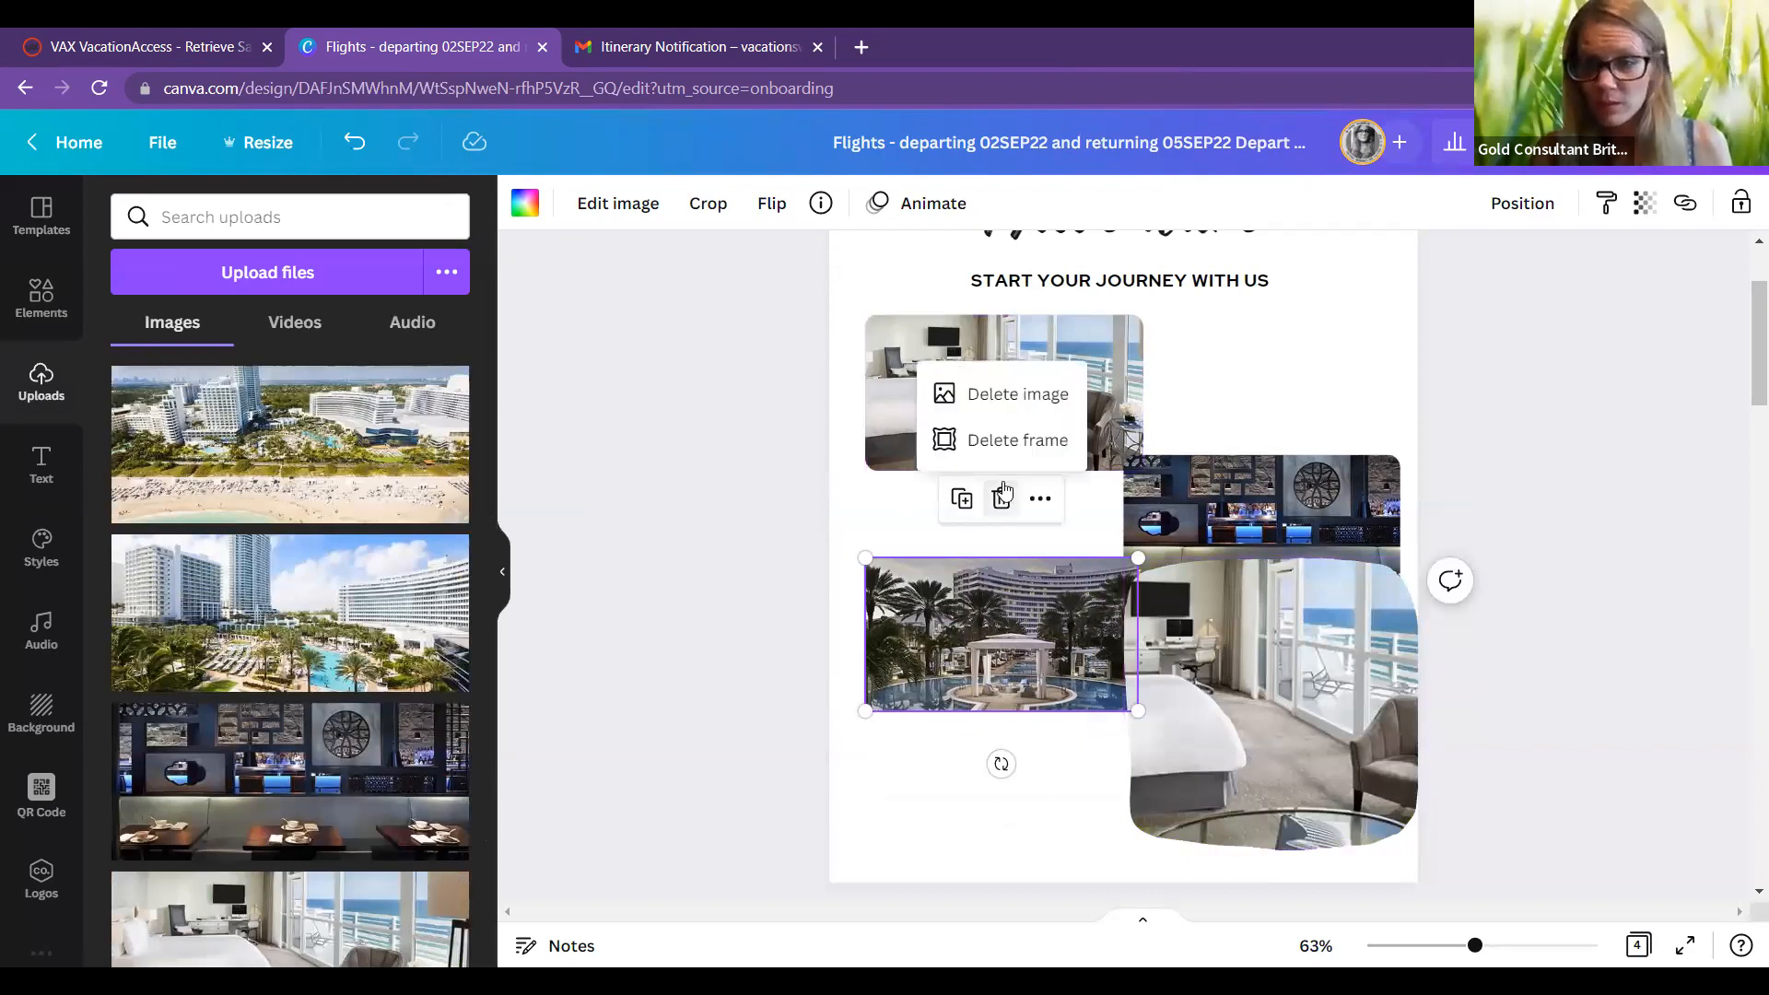
pyautogui.click(1031, 424)
pyautogui.click(1032, 422)
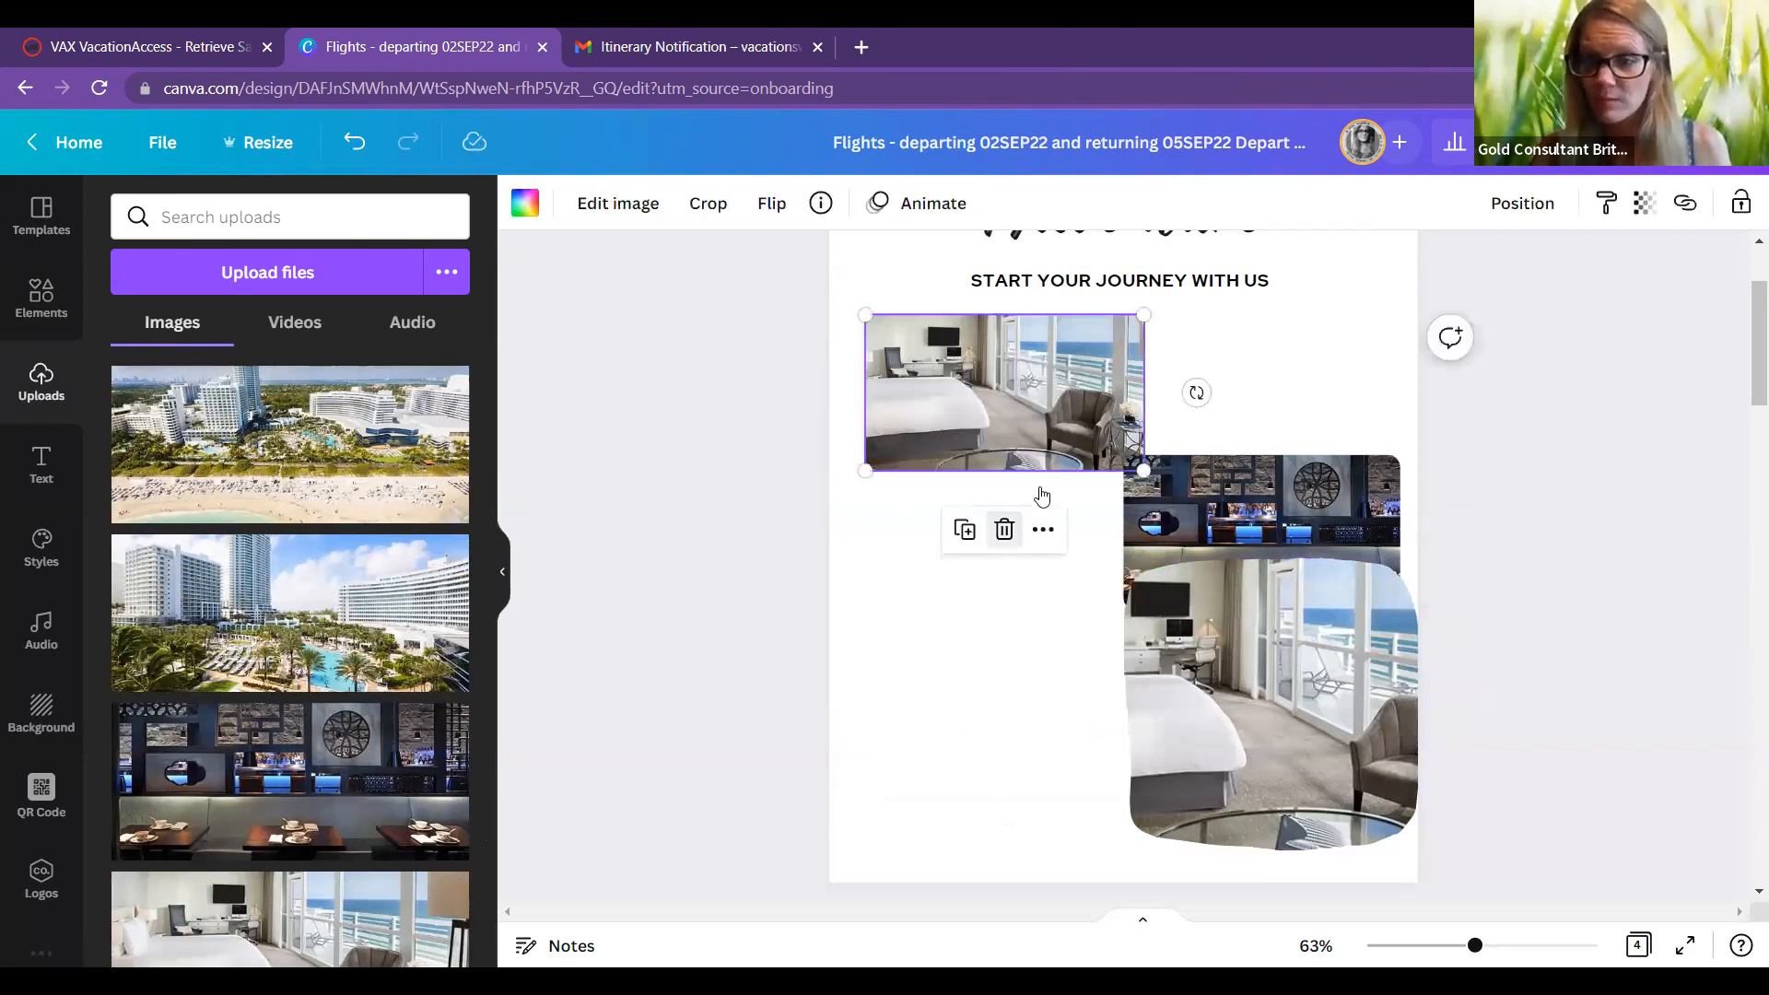
pyautogui.click(1005, 529)
pyautogui.click(1020, 469)
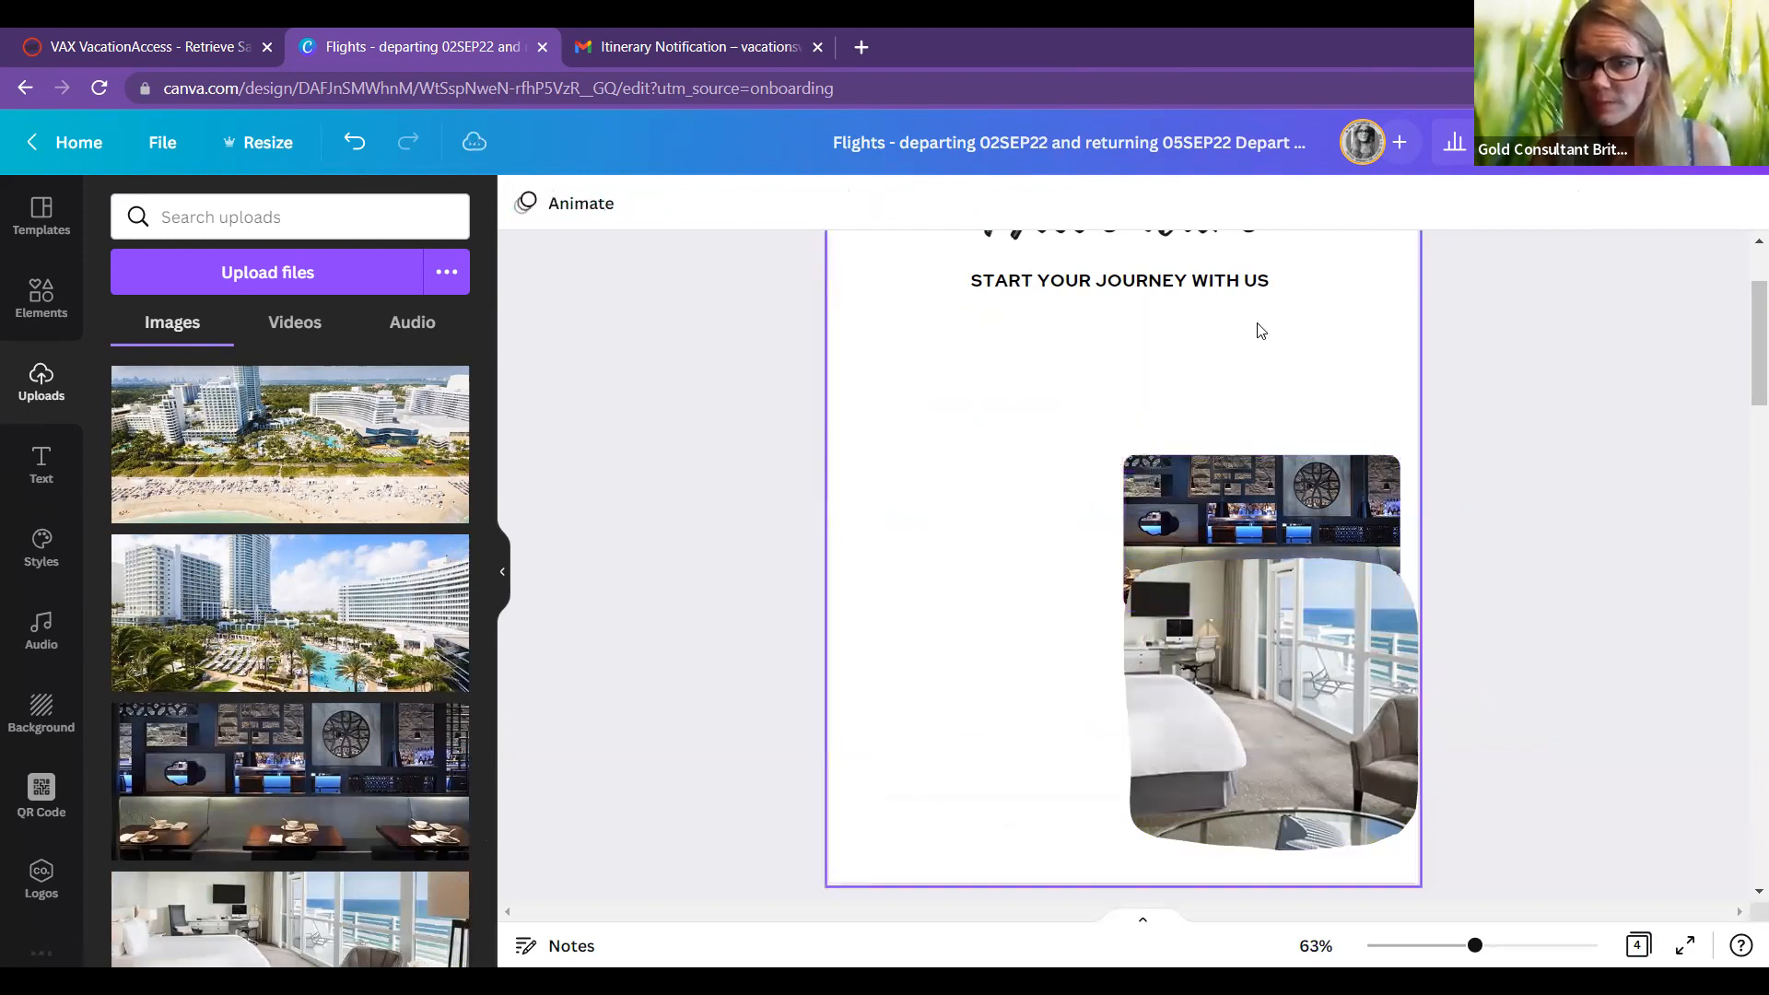
# Step: Duplicate the framed room photo, move the copy lower right, and fill it with the pool-and-towers photo
pyautogui.click(1115, 493)
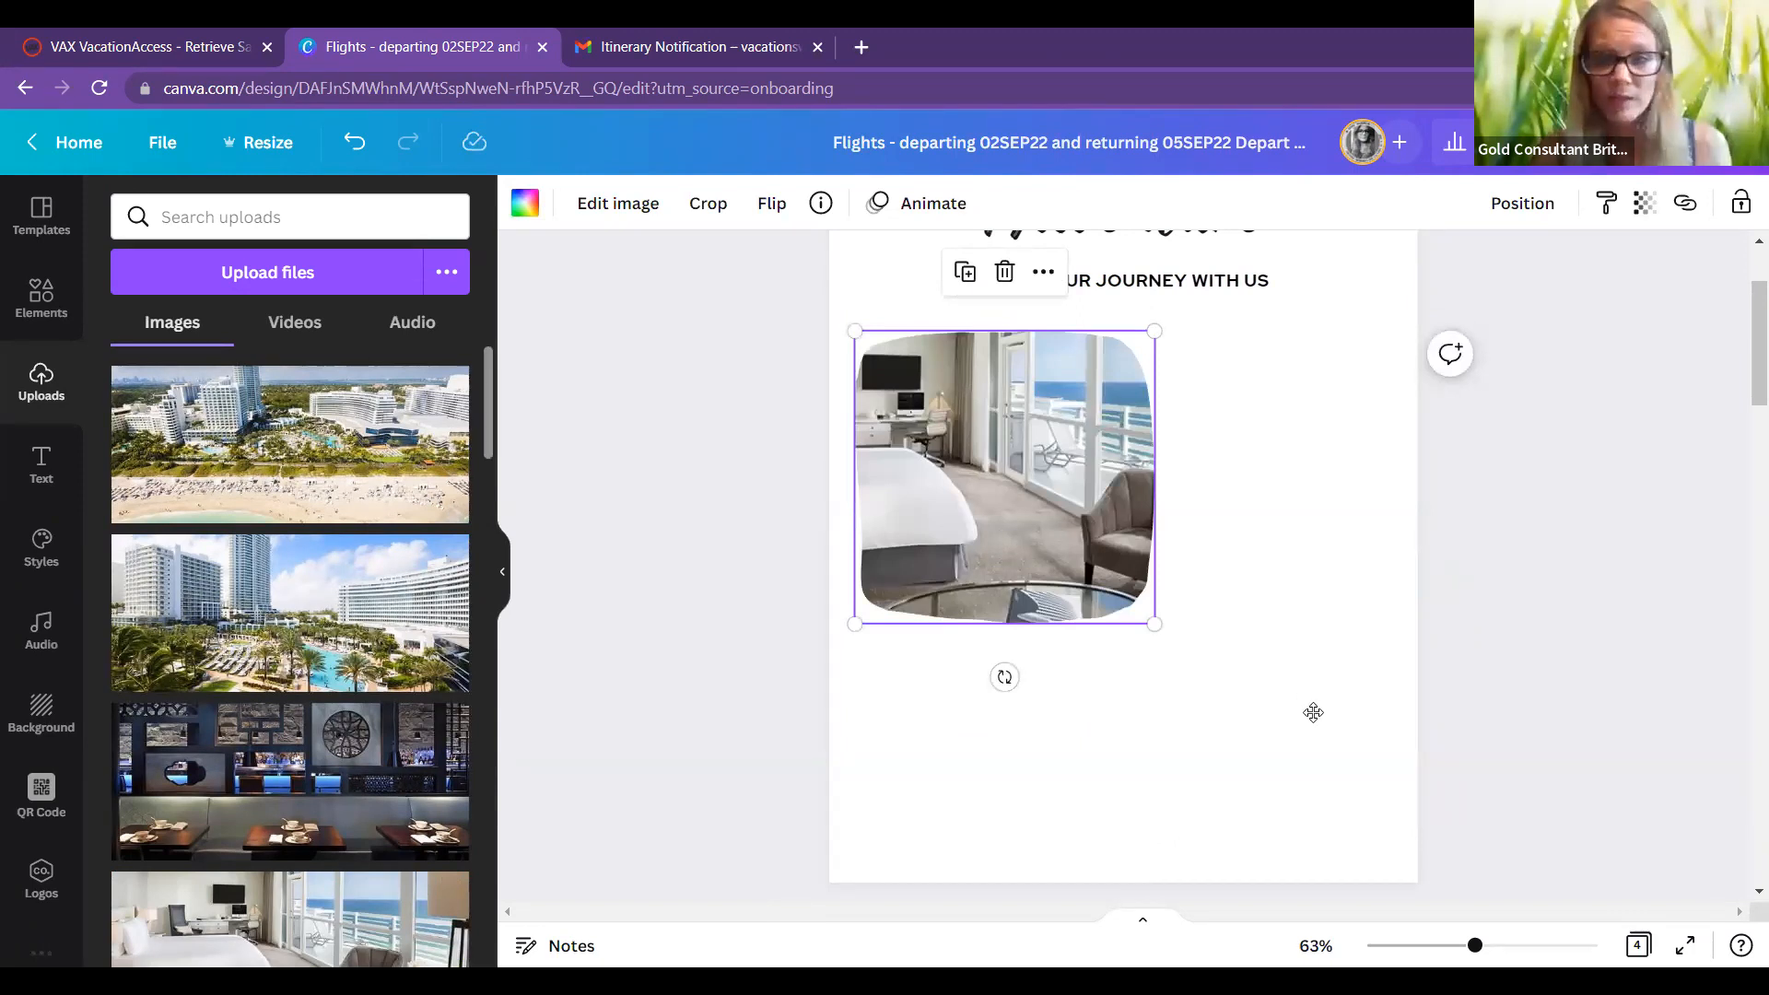
pyautogui.hotkey('ctrl', 'd')
pyautogui.moveTo(1099, 486); pyautogui.dragTo(1318, 720)
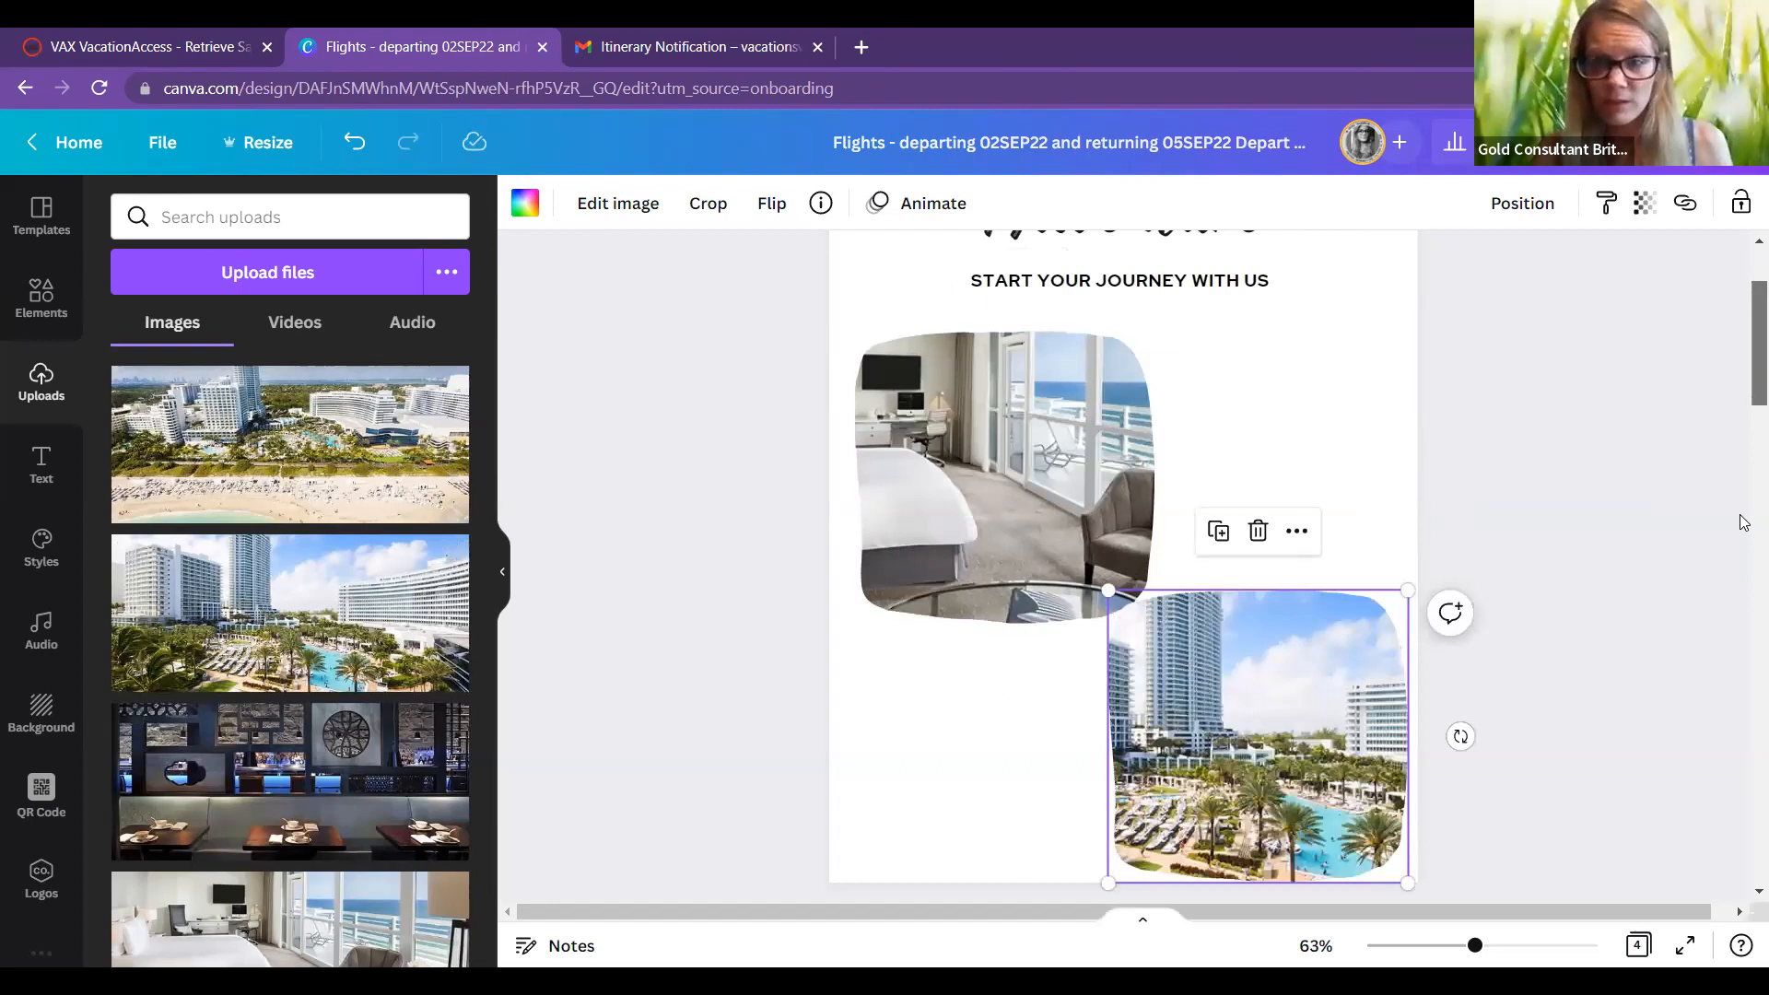
pyautogui.moveTo(1741, 515); pyautogui.dragTo(1741, 690)
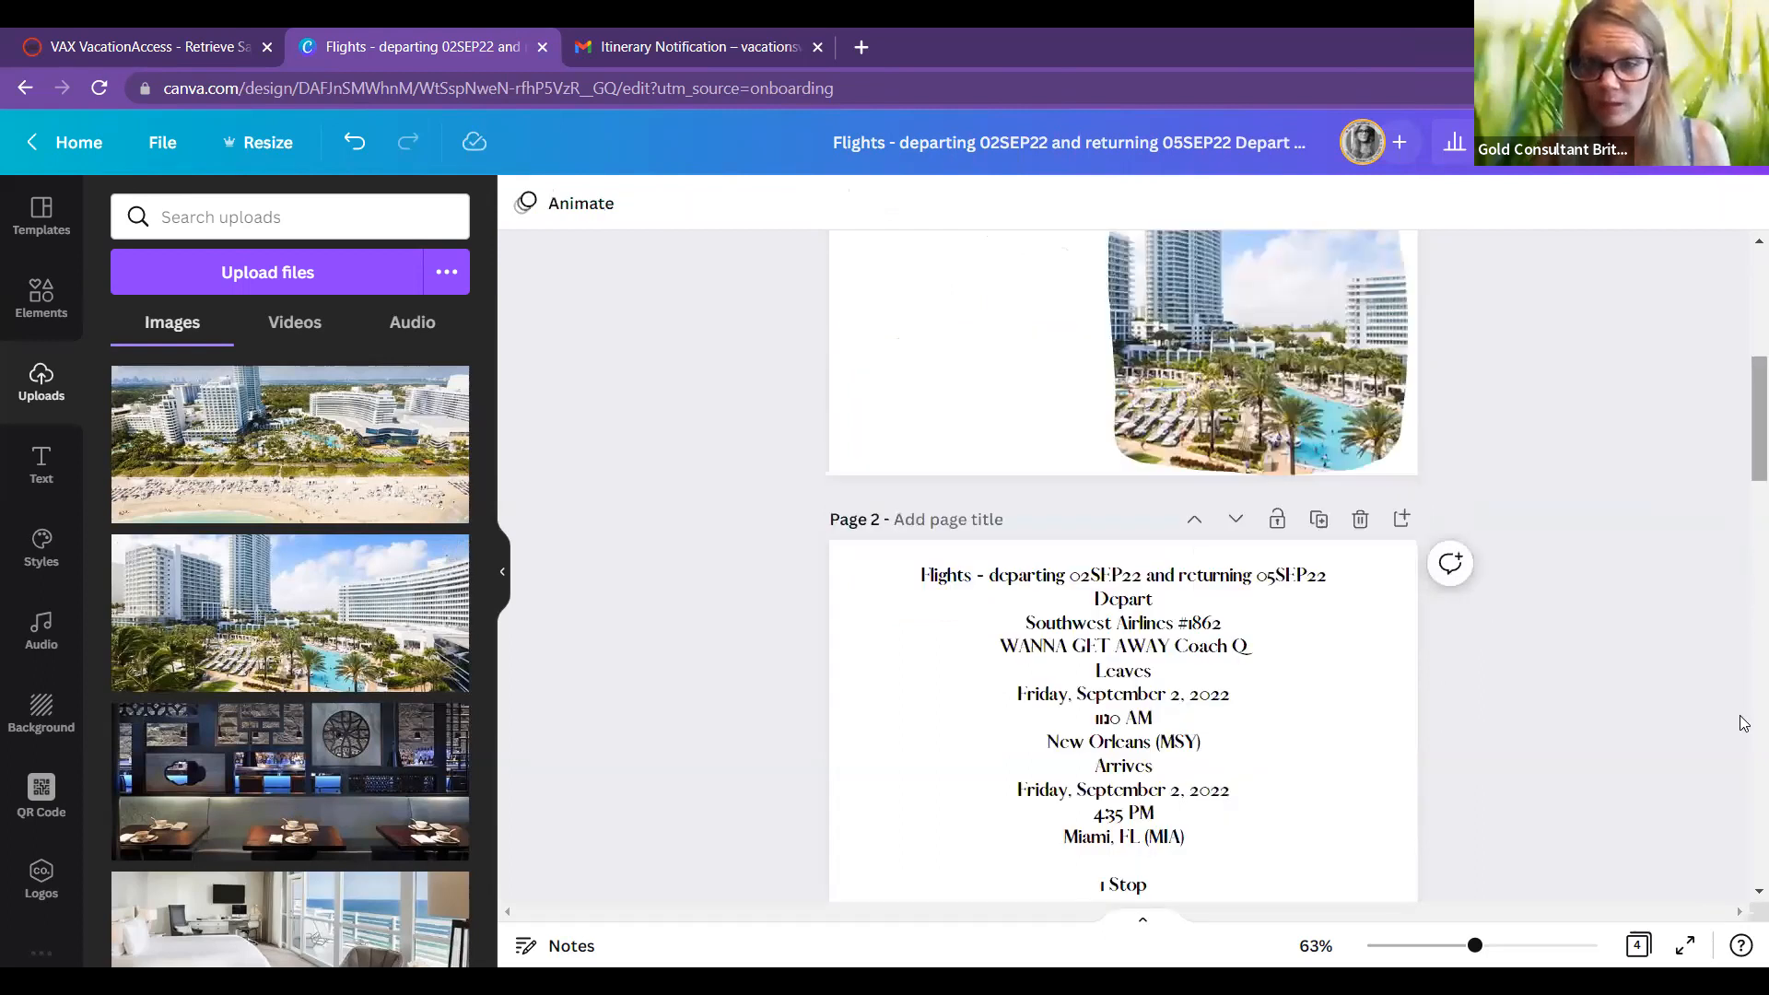
# Step: Review itinerary pages 1–4, checking the Hotel Advisories text on page 4, then return to the top
pyautogui.scroll(-15, 1228, 578)
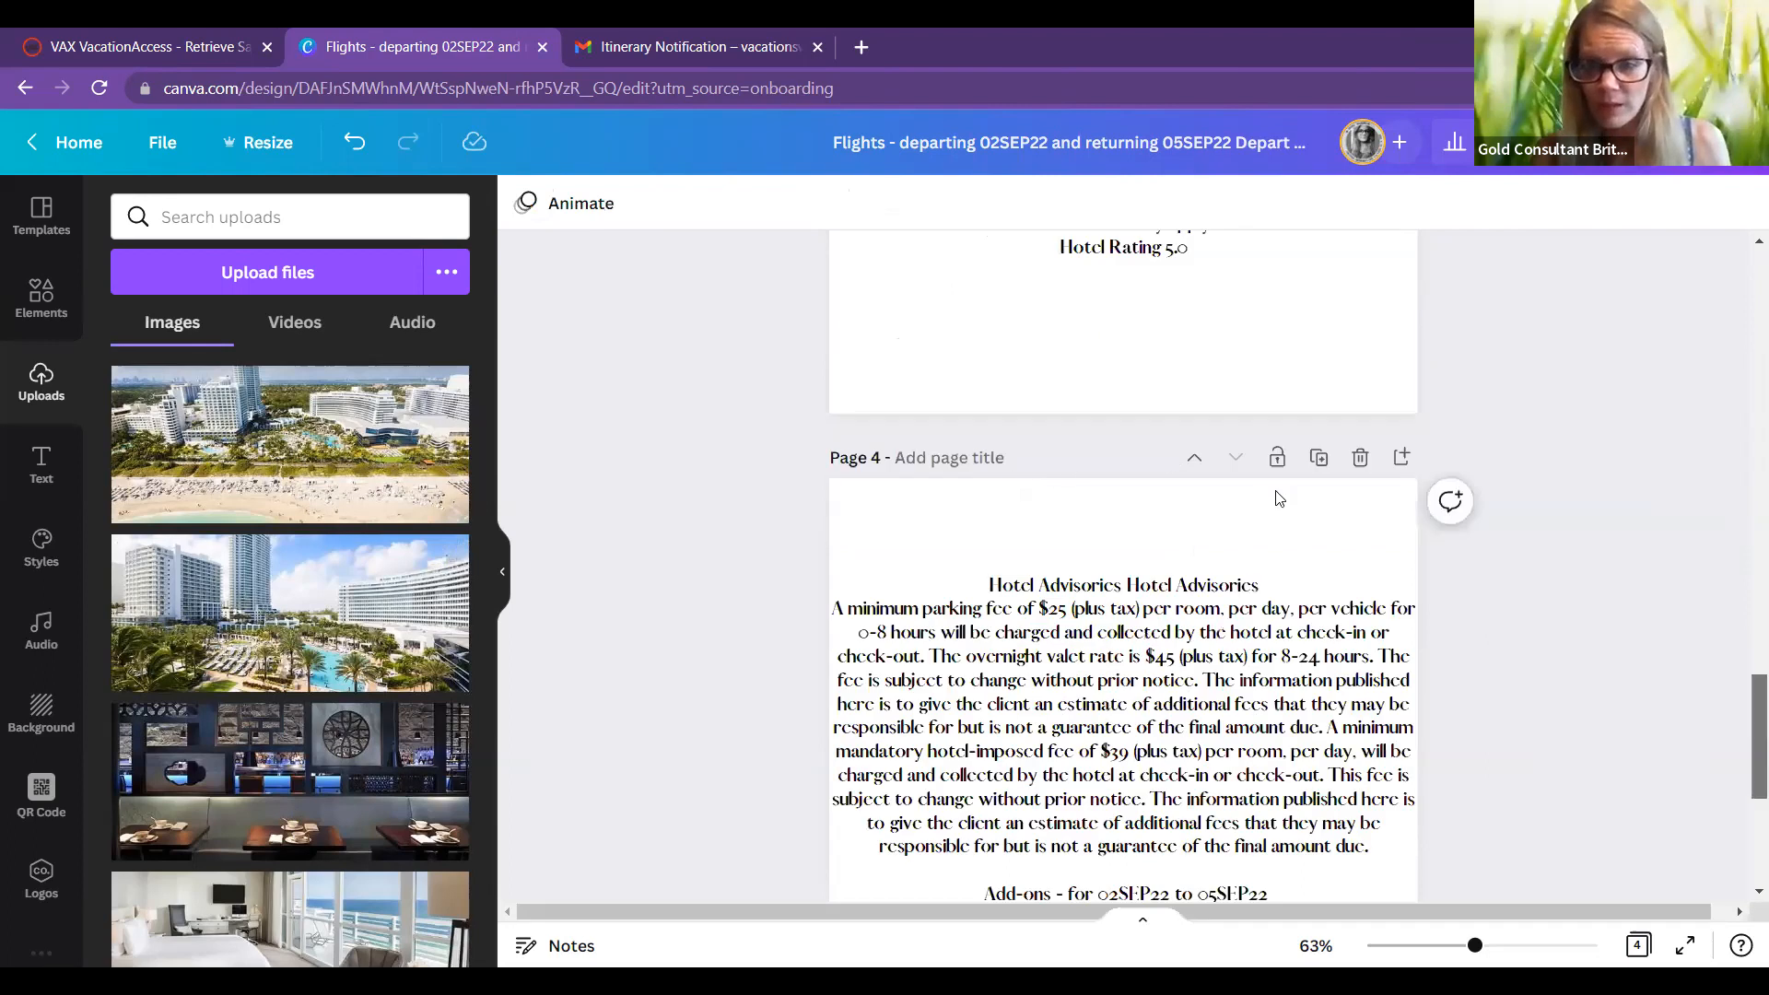
pyautogui.scroll(-2, 1278, 499)
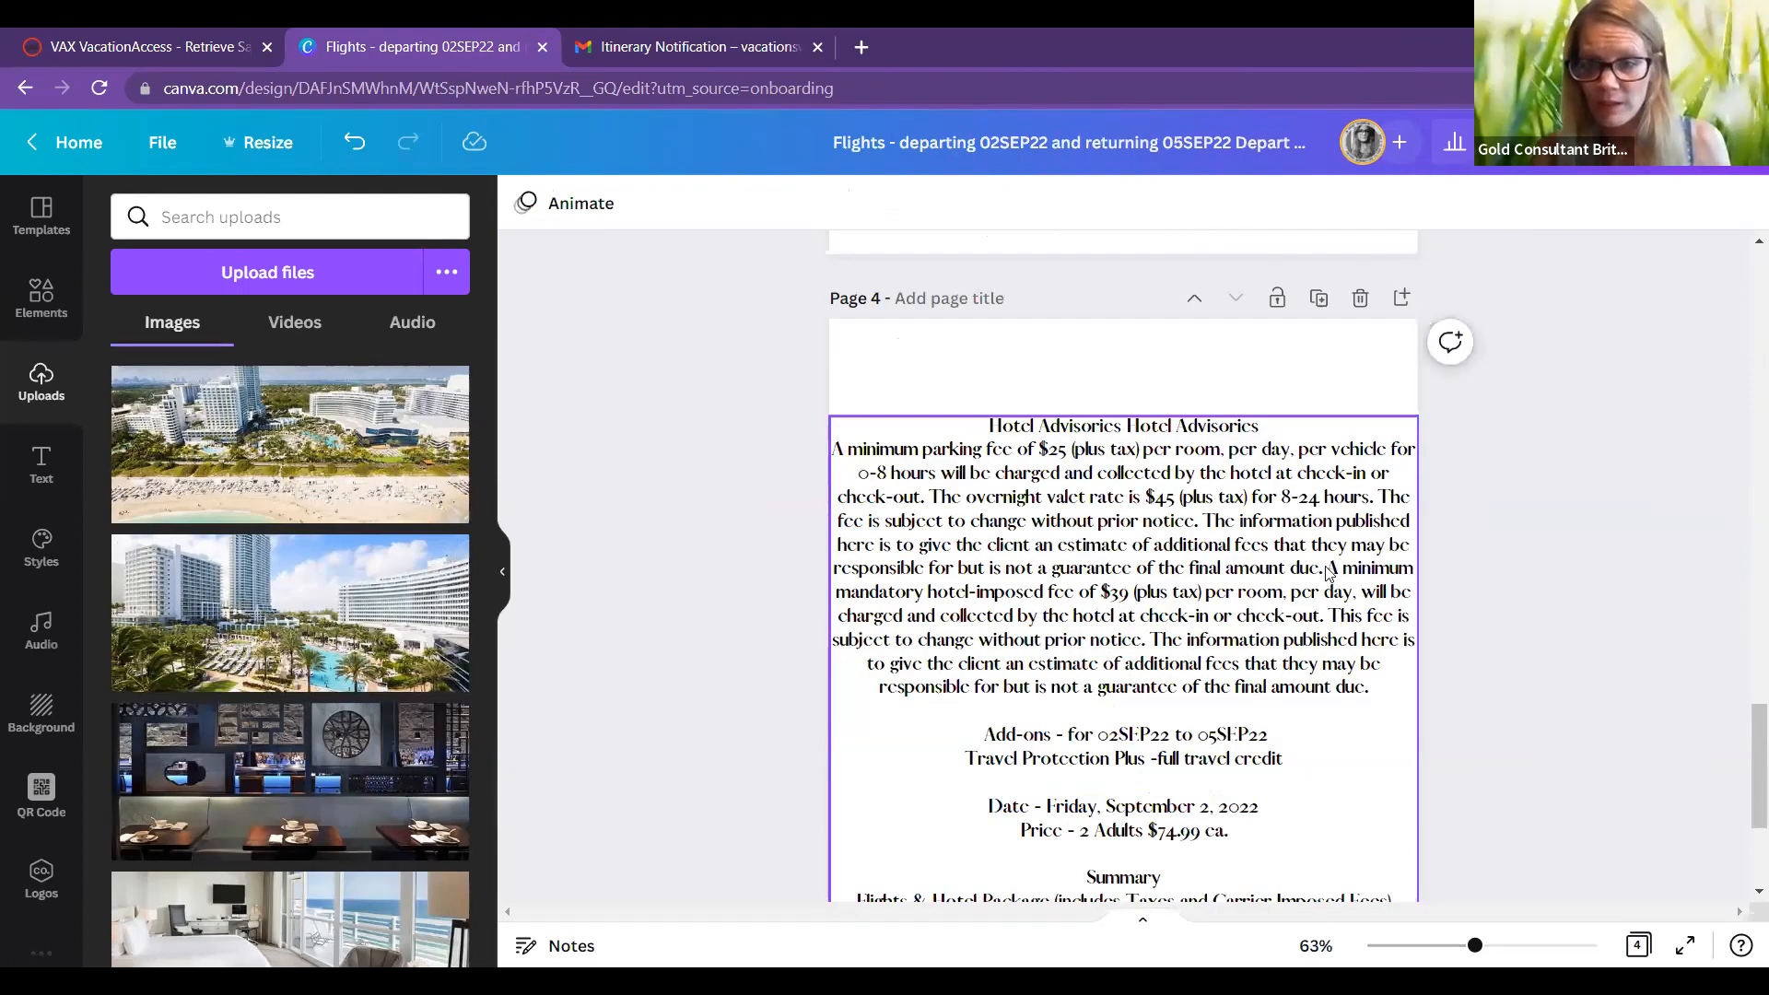
pyautogui.click(1327, 570)
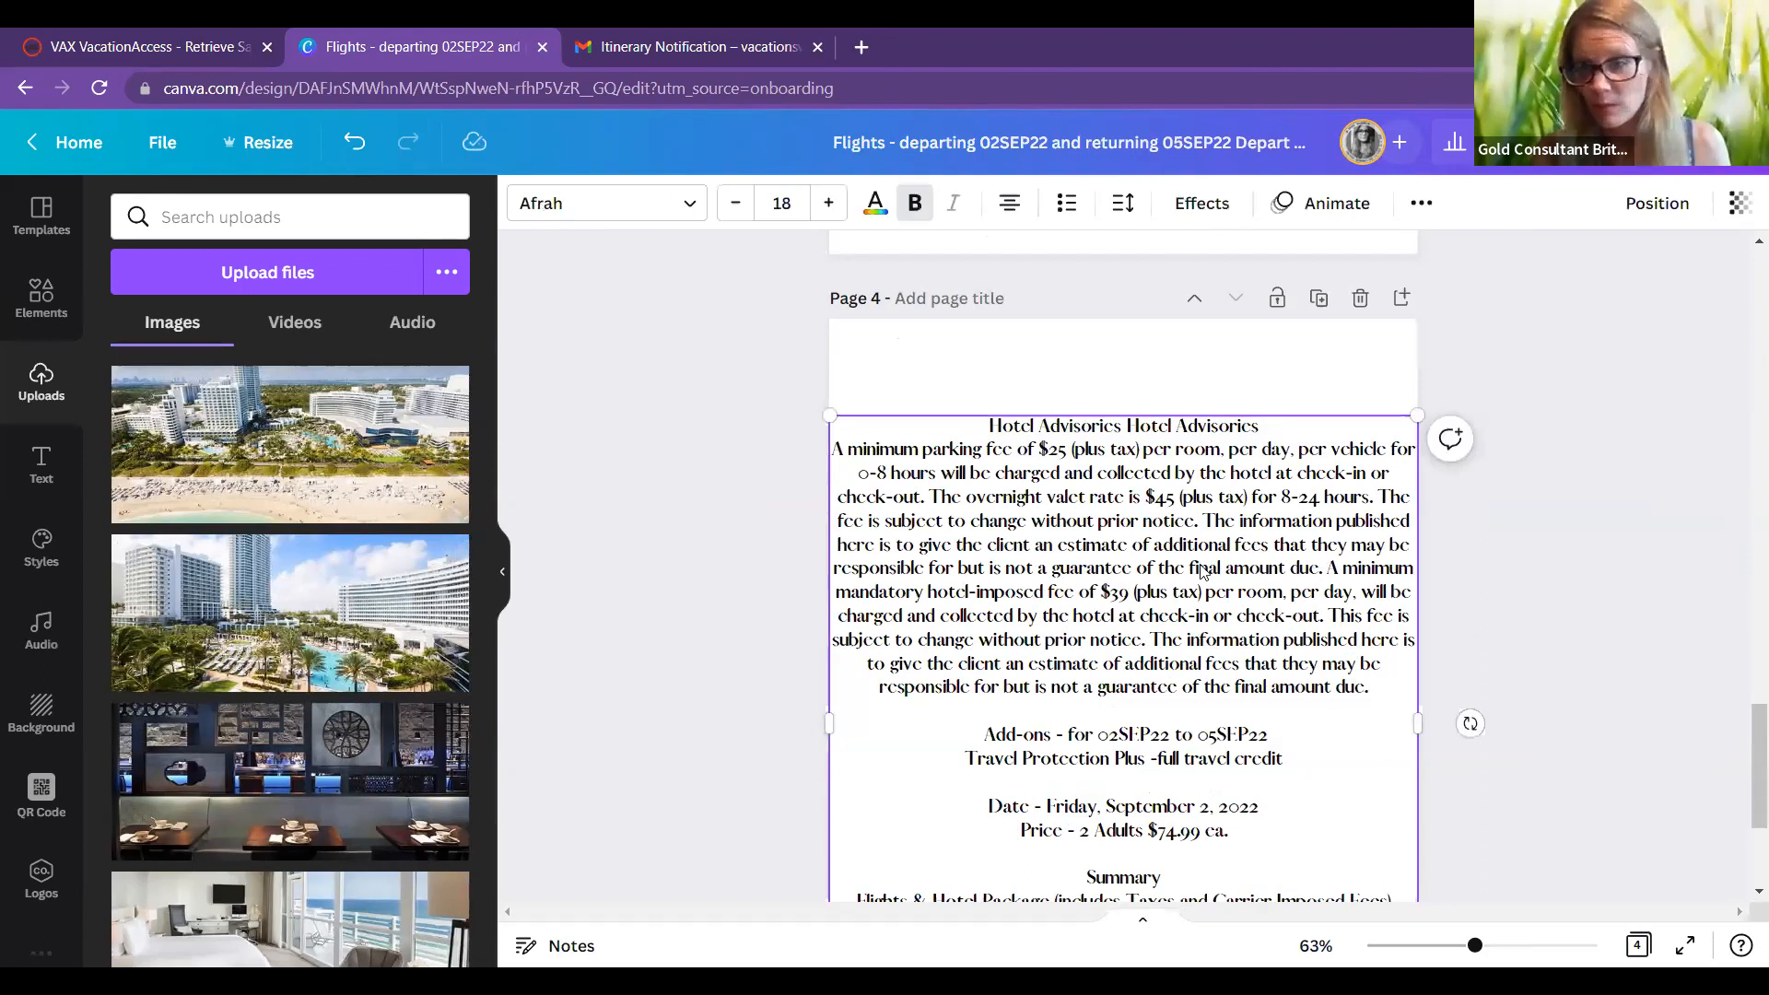
pyautogui.scroll(-2, 1097, 660)
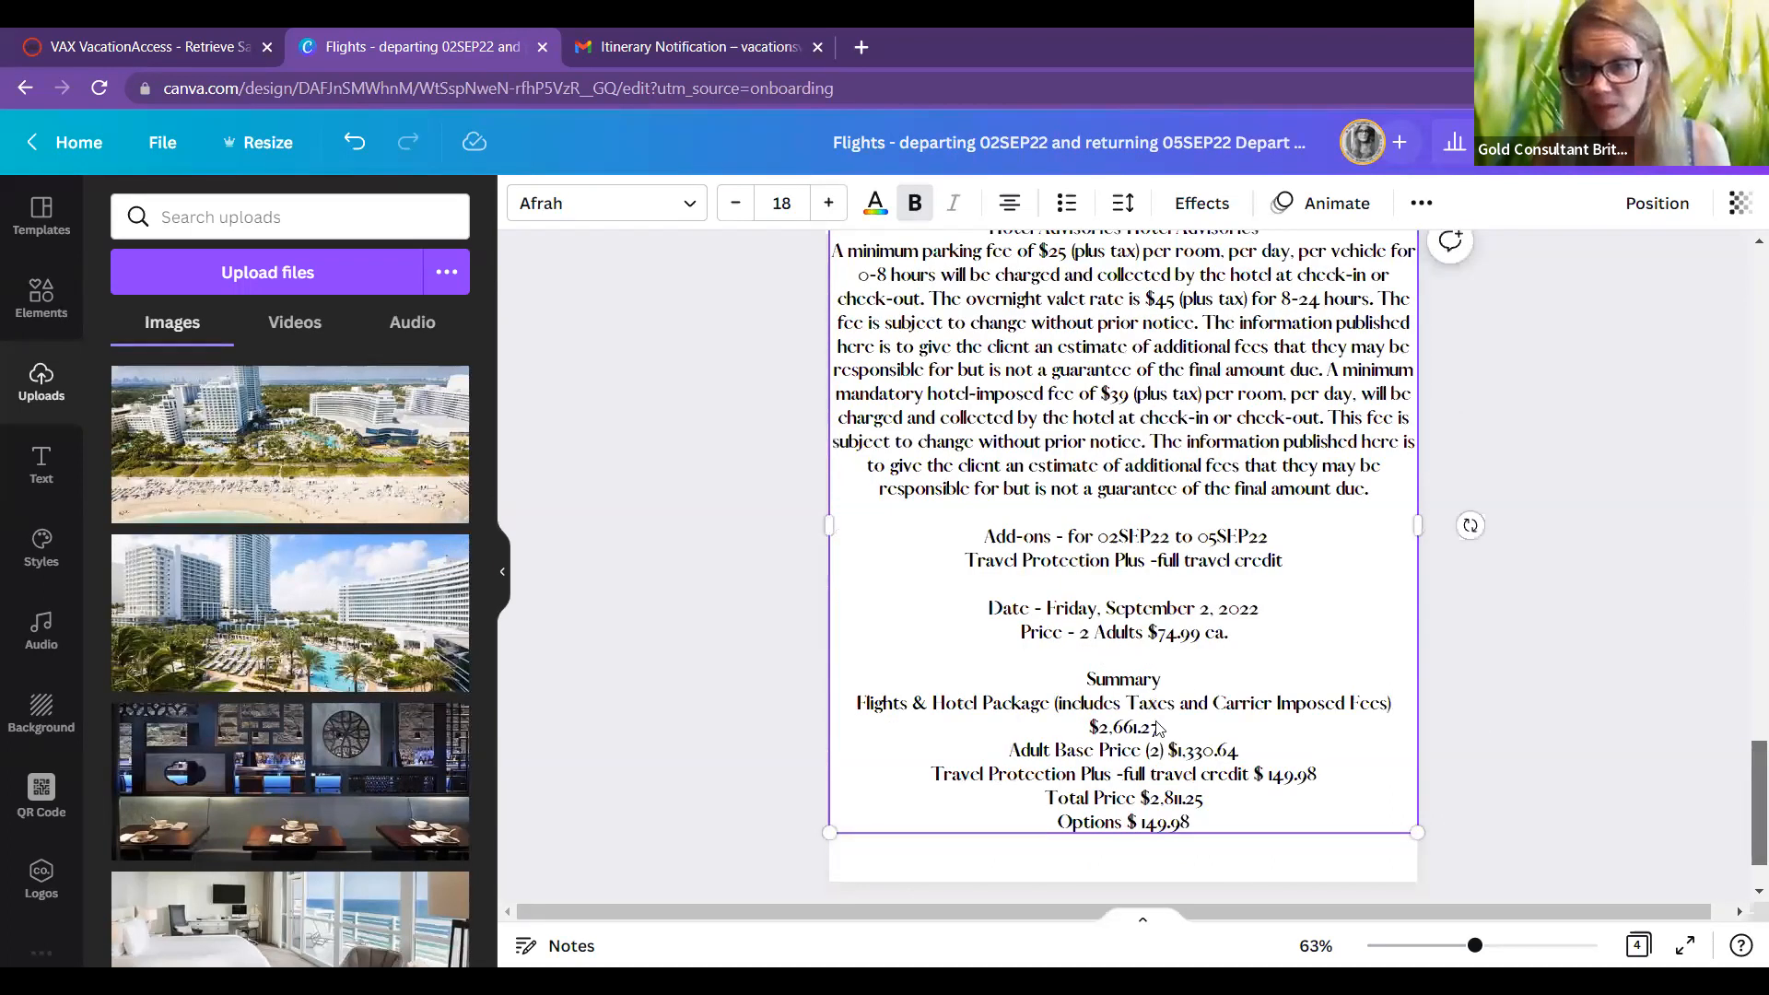
pyautogui.scroll(-1, 1147, 726)
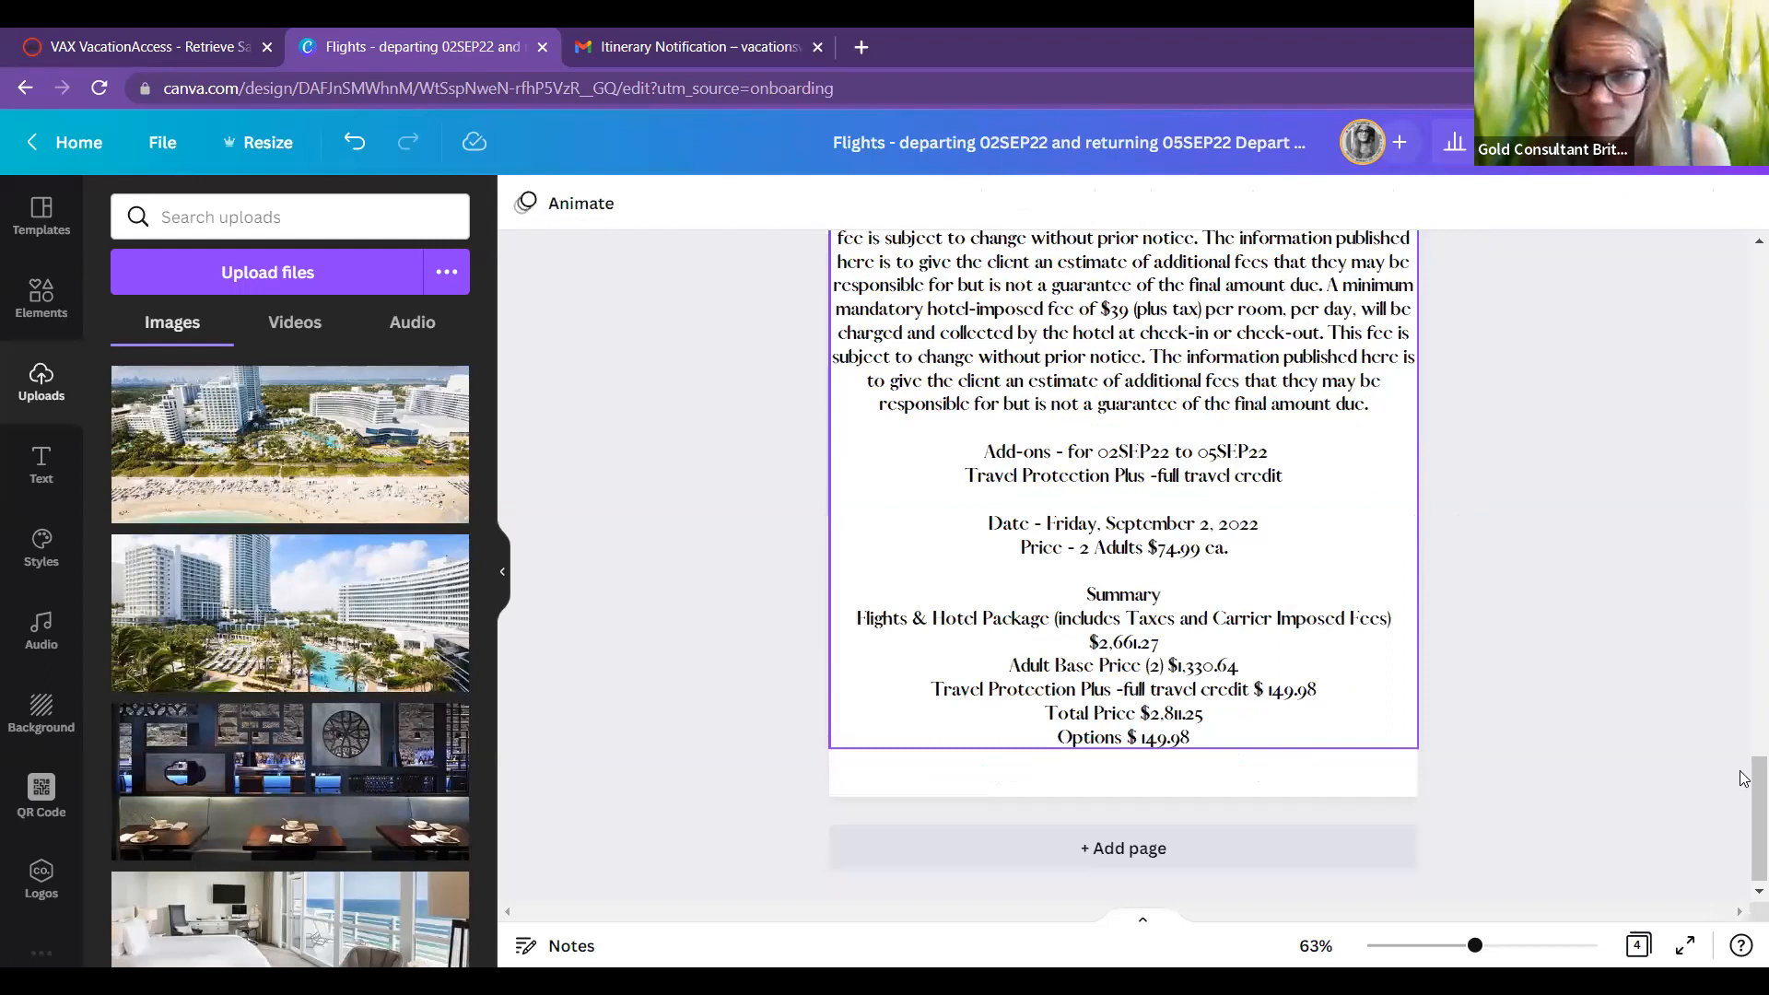
pyautogui.scroll(4, 1744, 719)
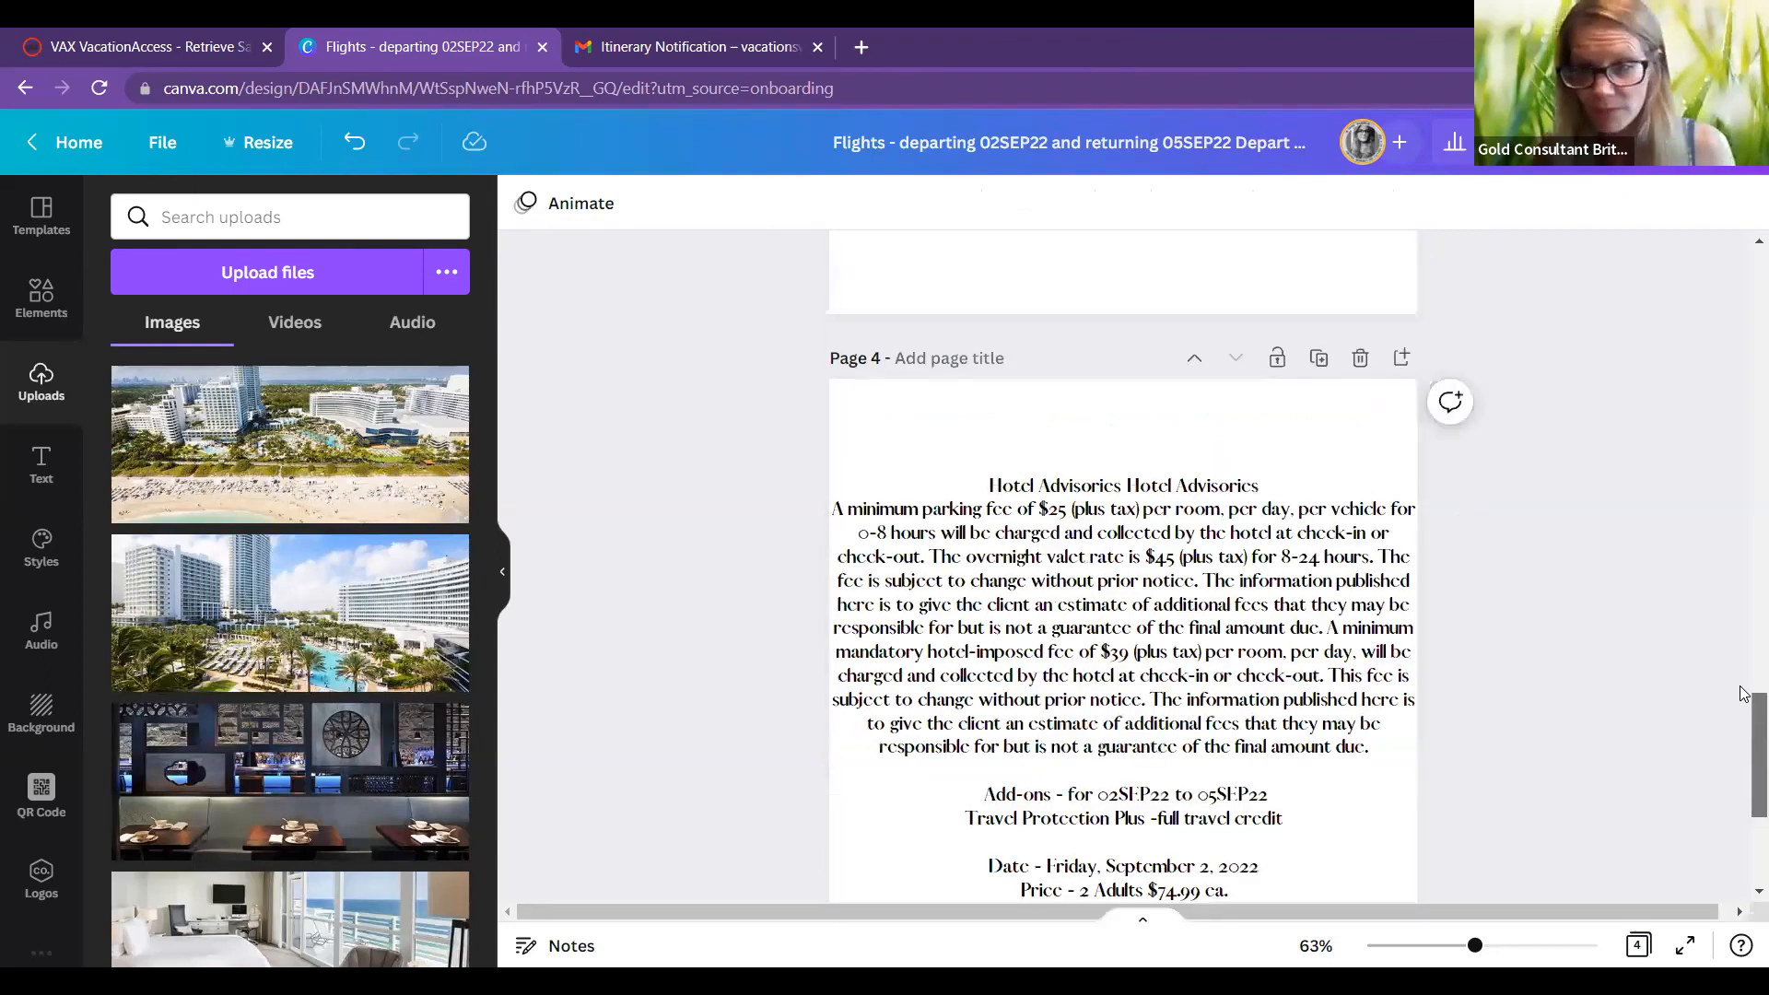
pyautogui.scroll(5, 1744, 693)
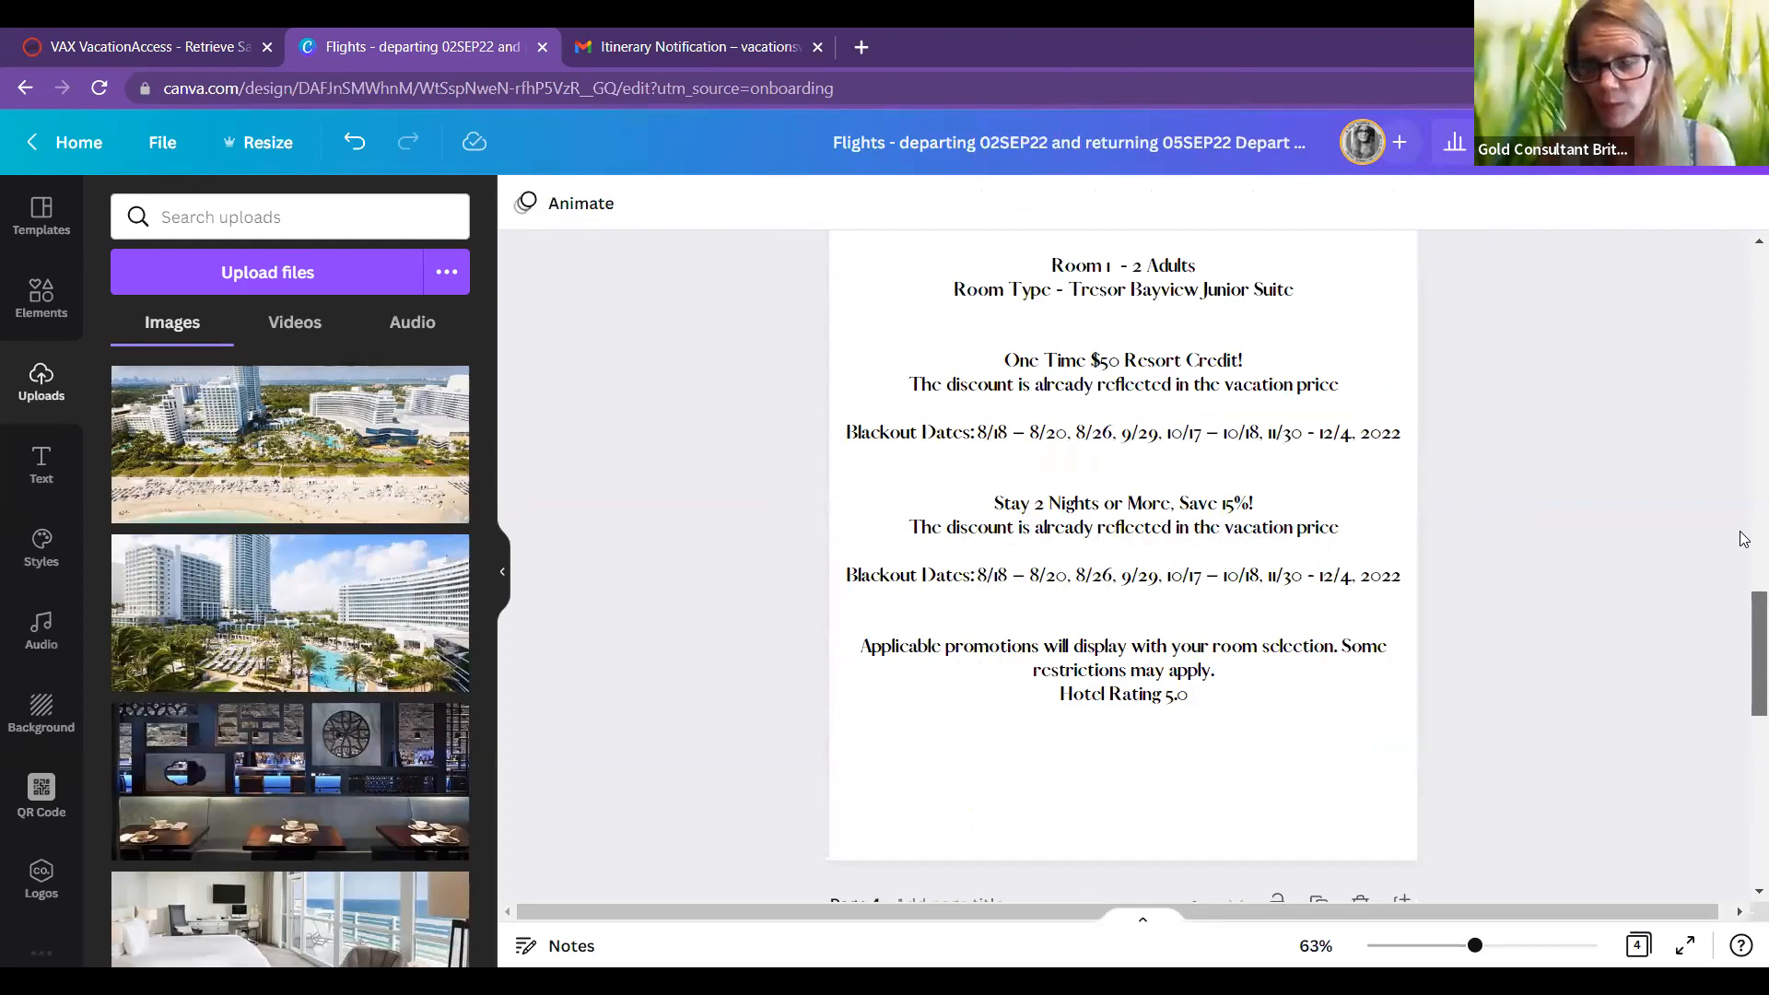
pyautogui.scroll(5, 1743, 539)
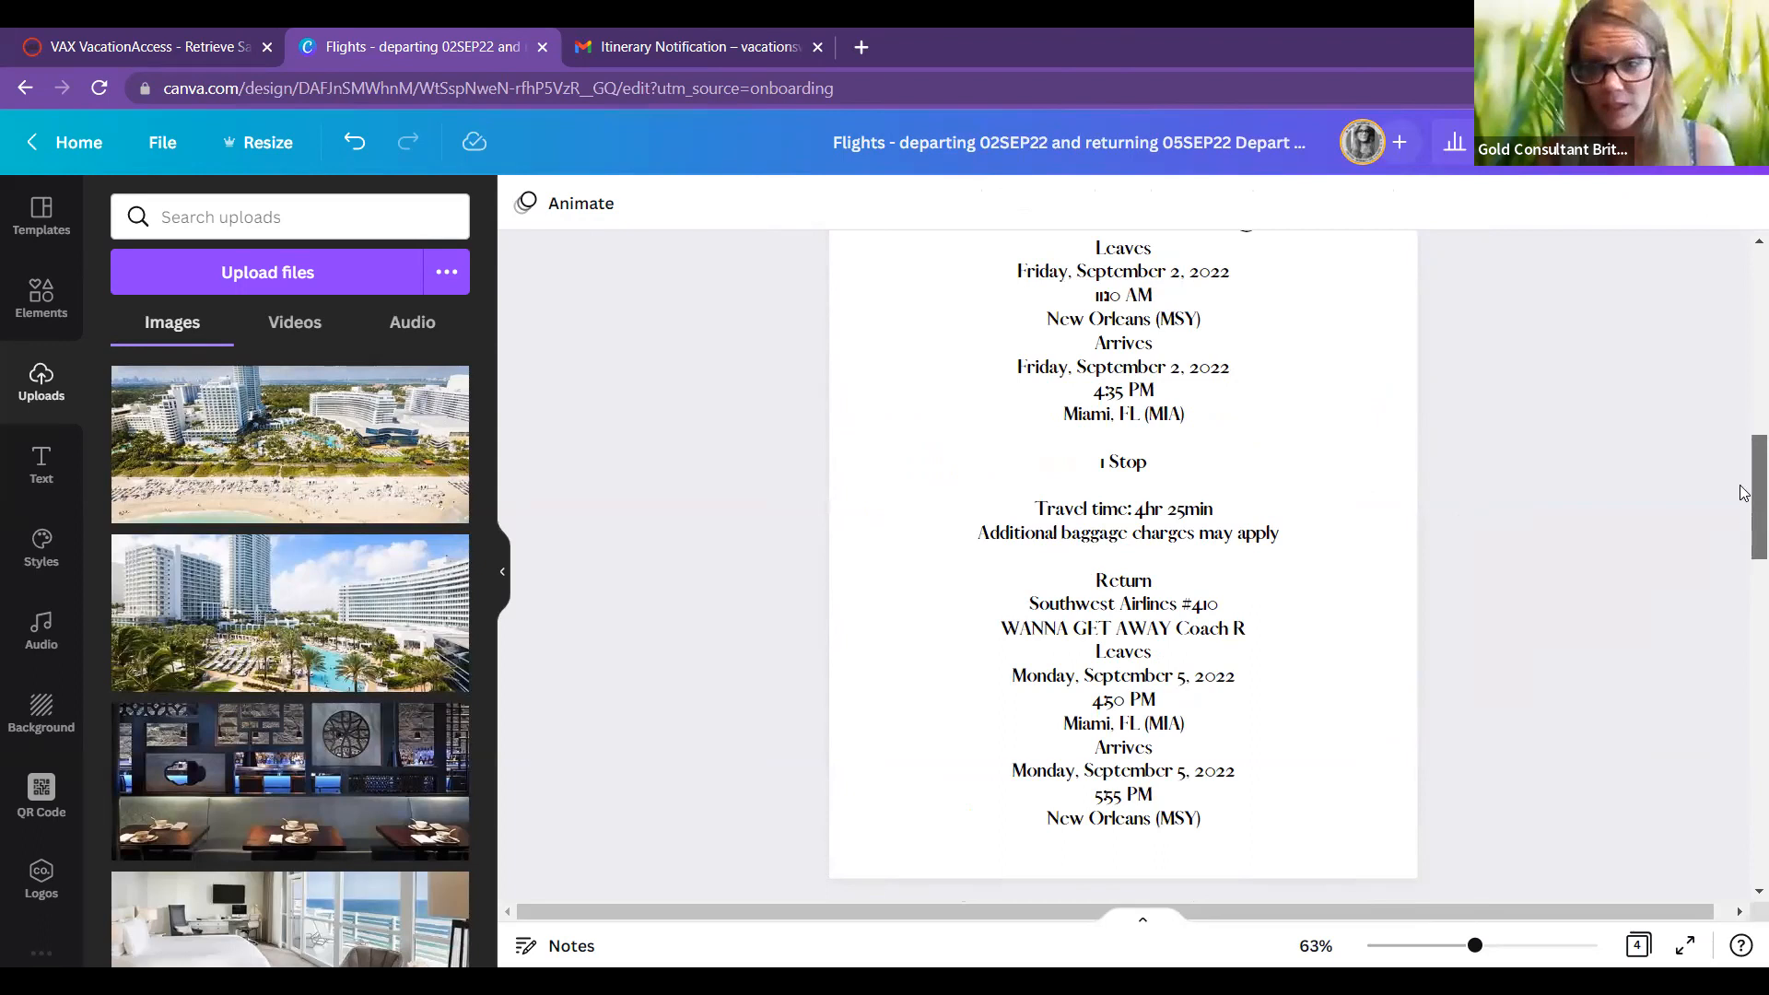
pyautogui.scroll(3, 1744, 493)
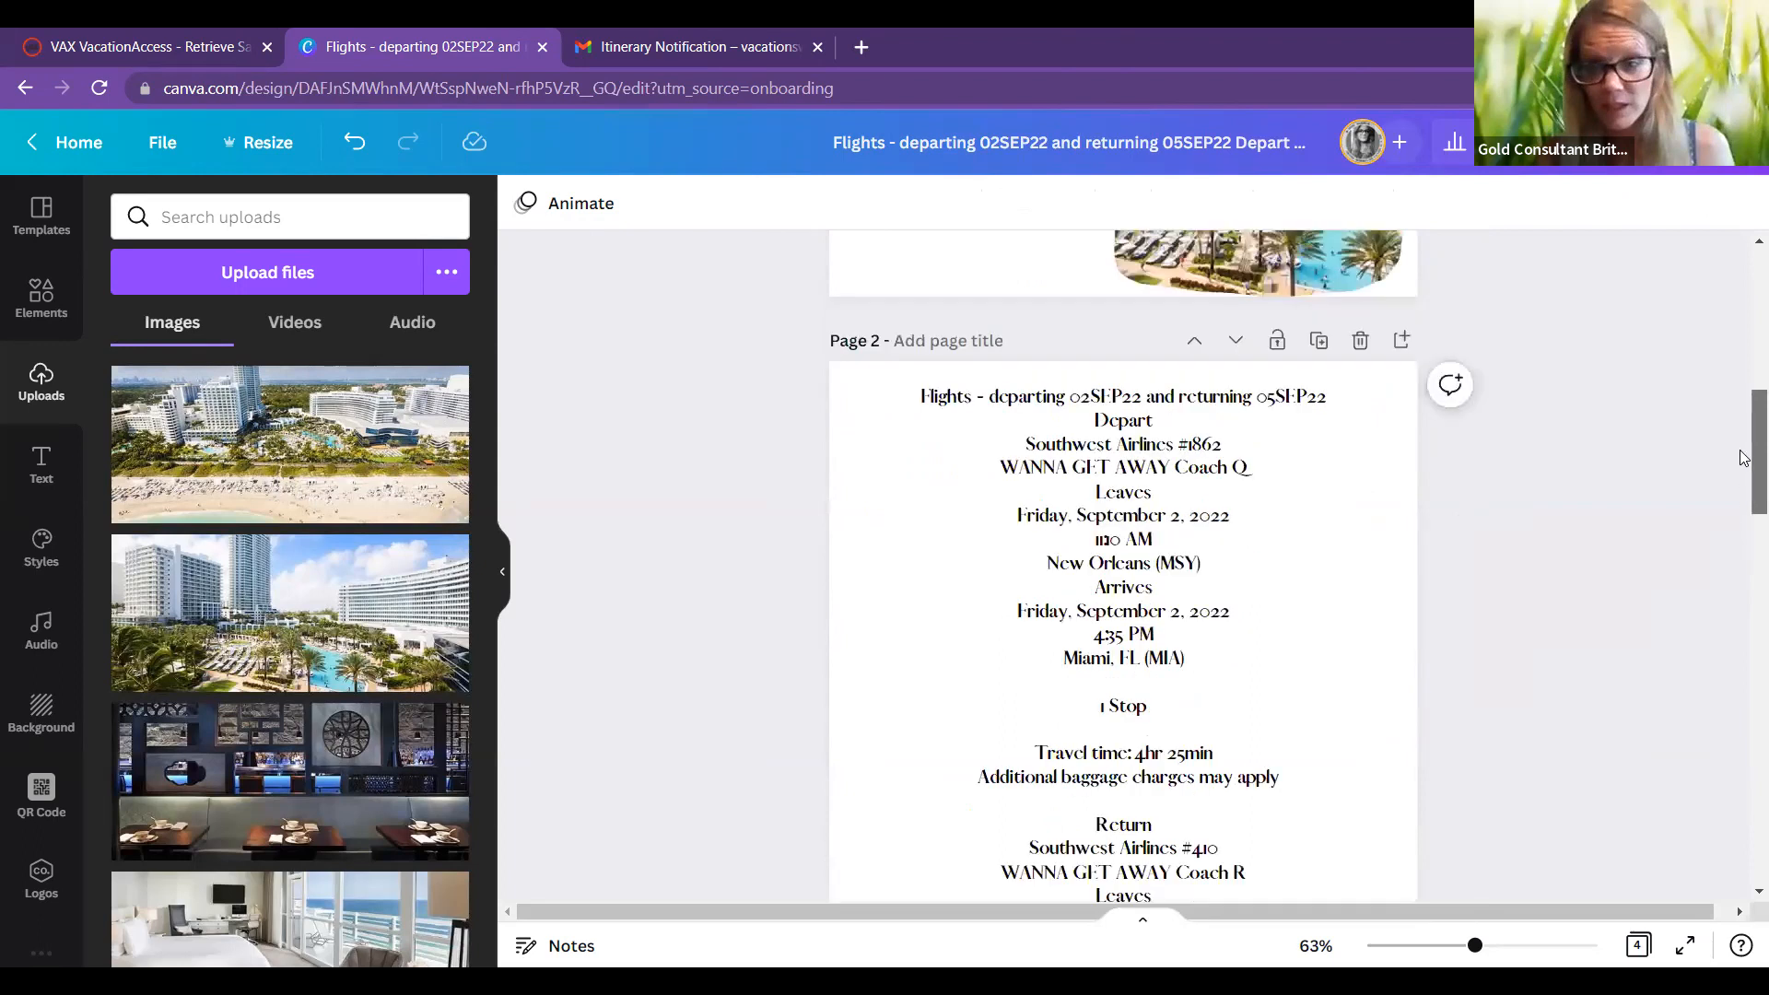
pyautogui.scroll(1, 1744, 458)
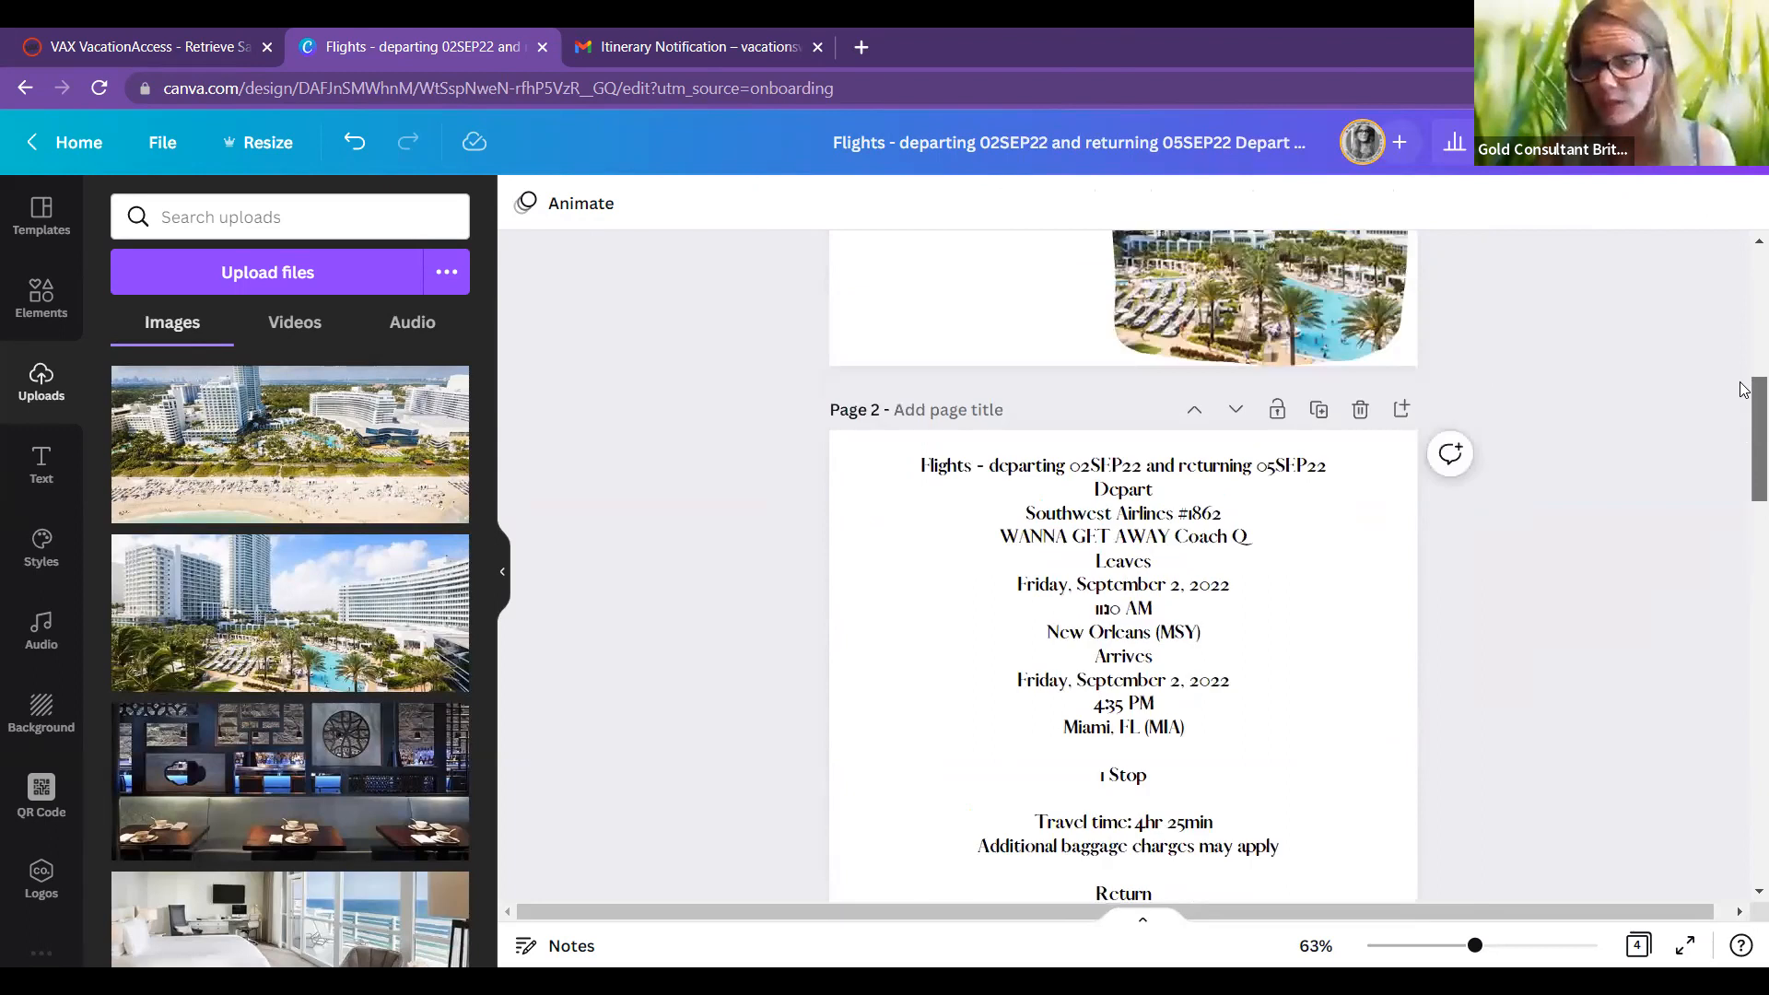
pyautogui.scroll(2, 1744, 389)
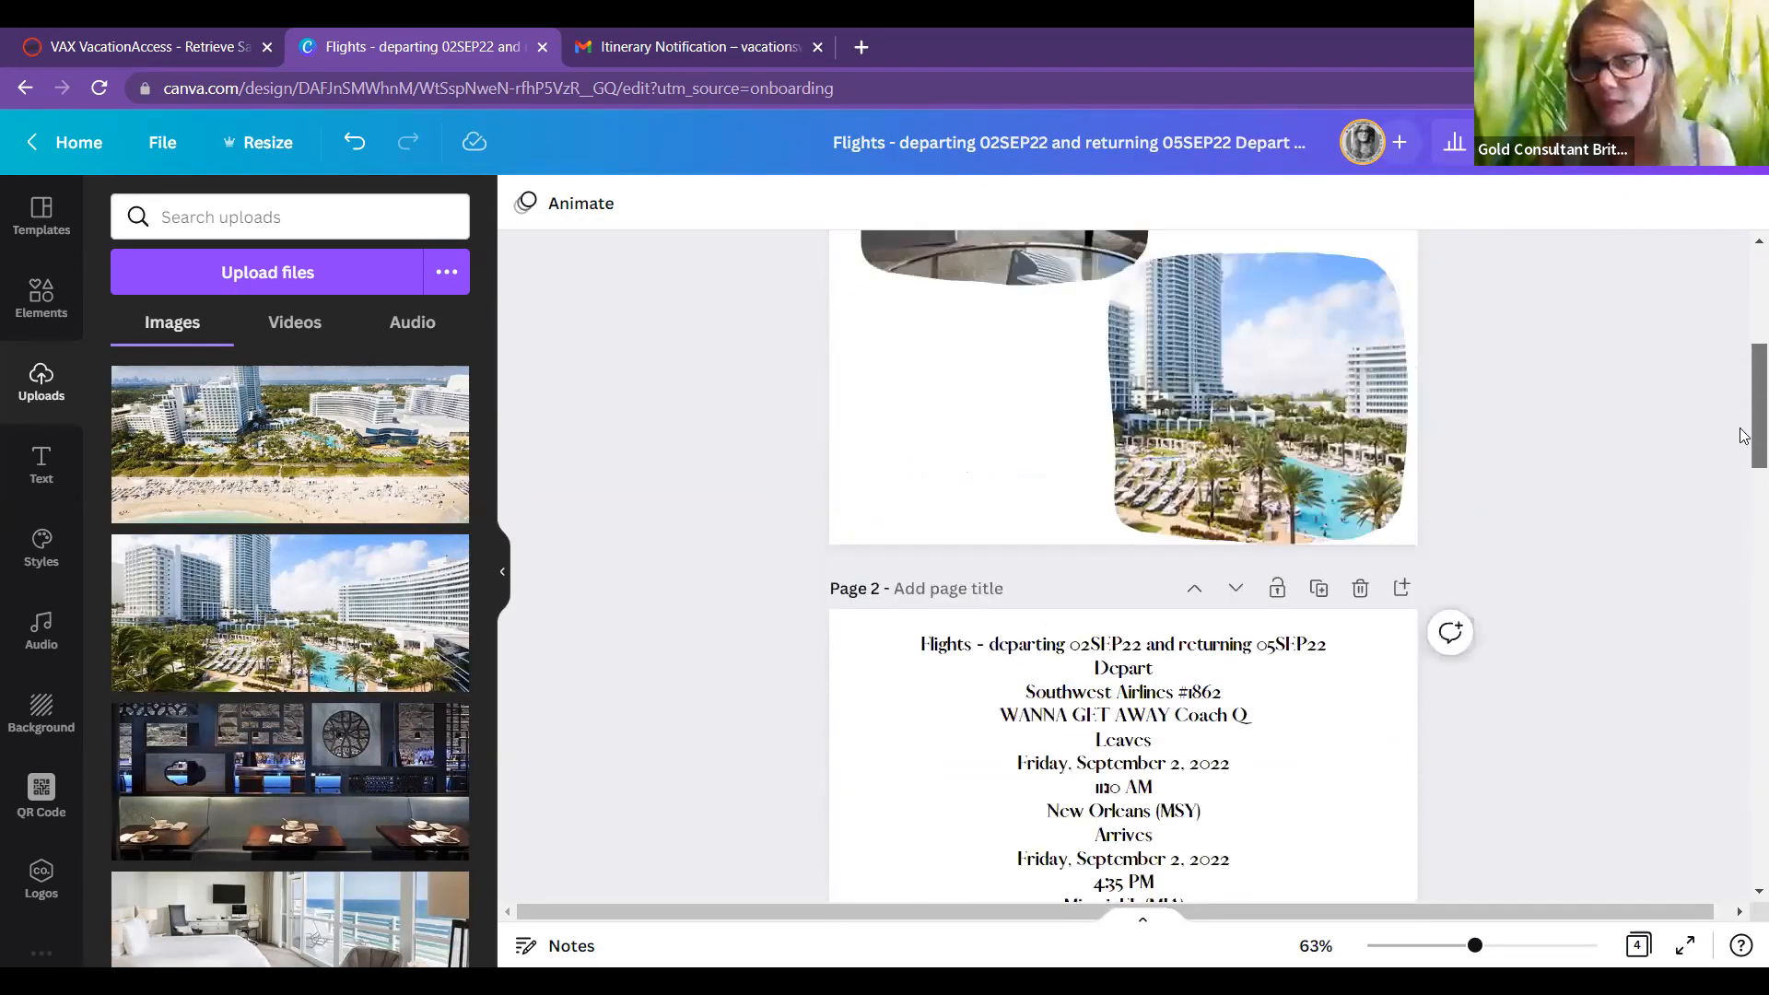
pyautogui.scroll(4, 1744, 435)
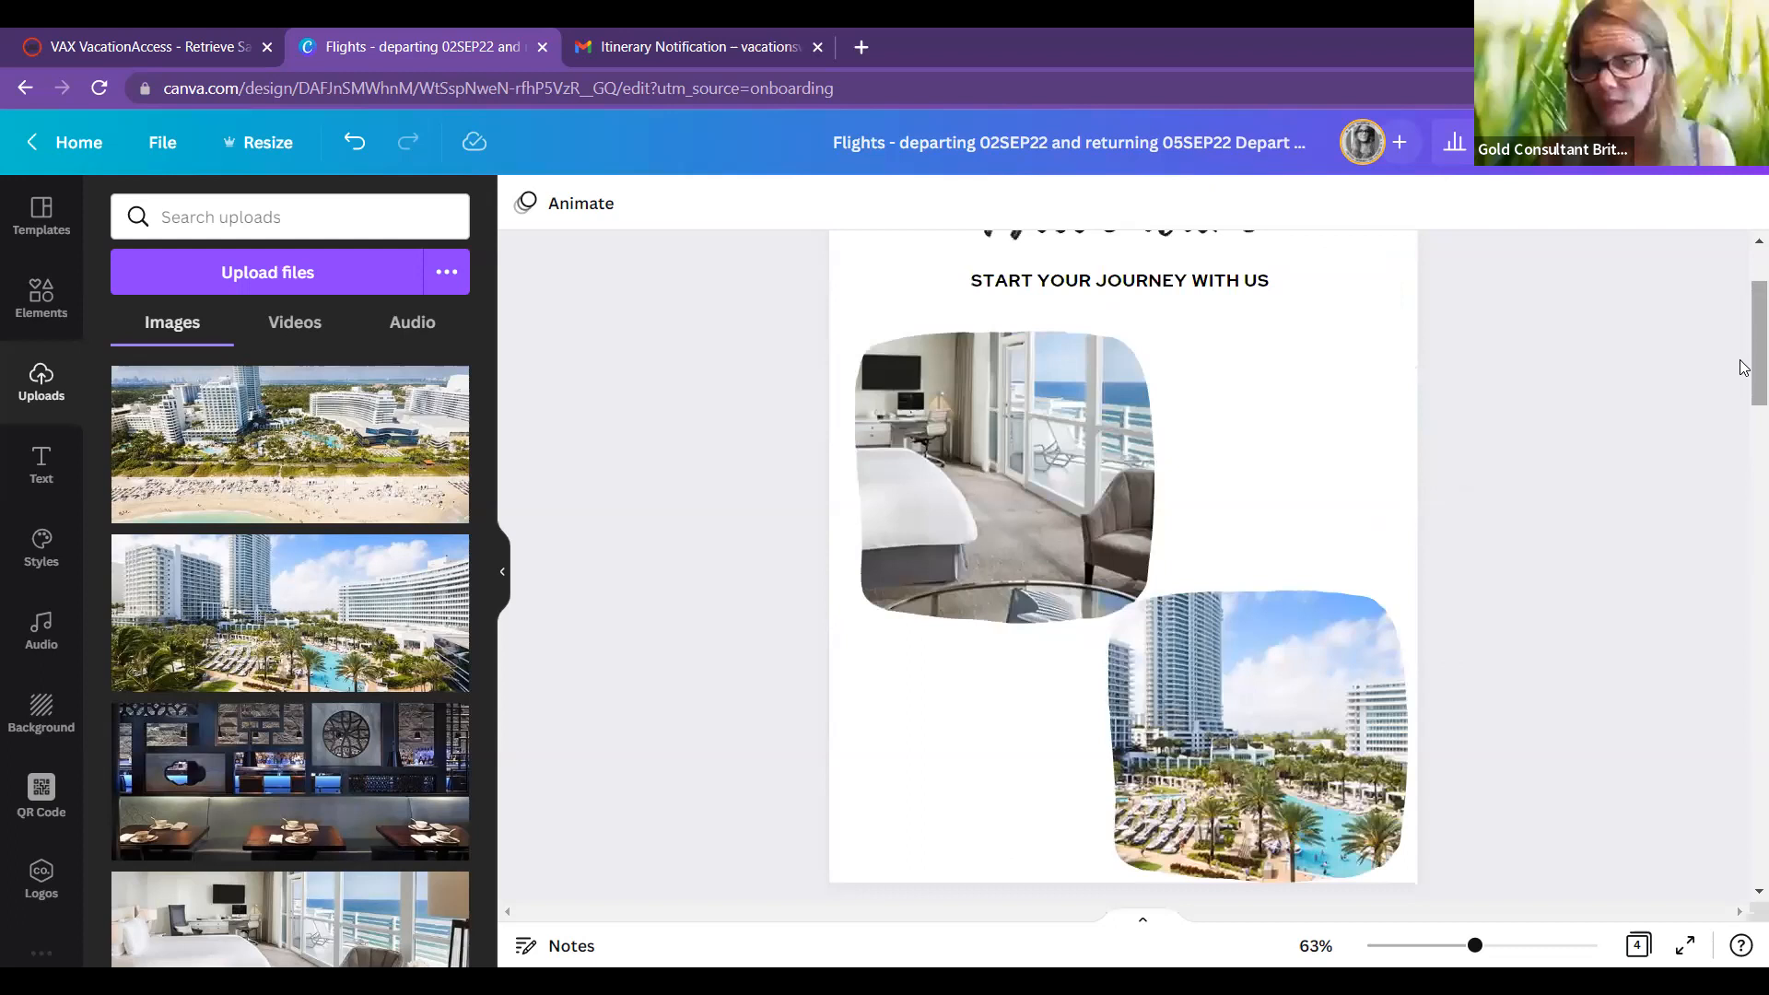
pyautogui.scroll(2, 1744, 367)
pyautogui.scroll(-1, 1744, 337)
pyautogui.scroll(1, 1744, 337)
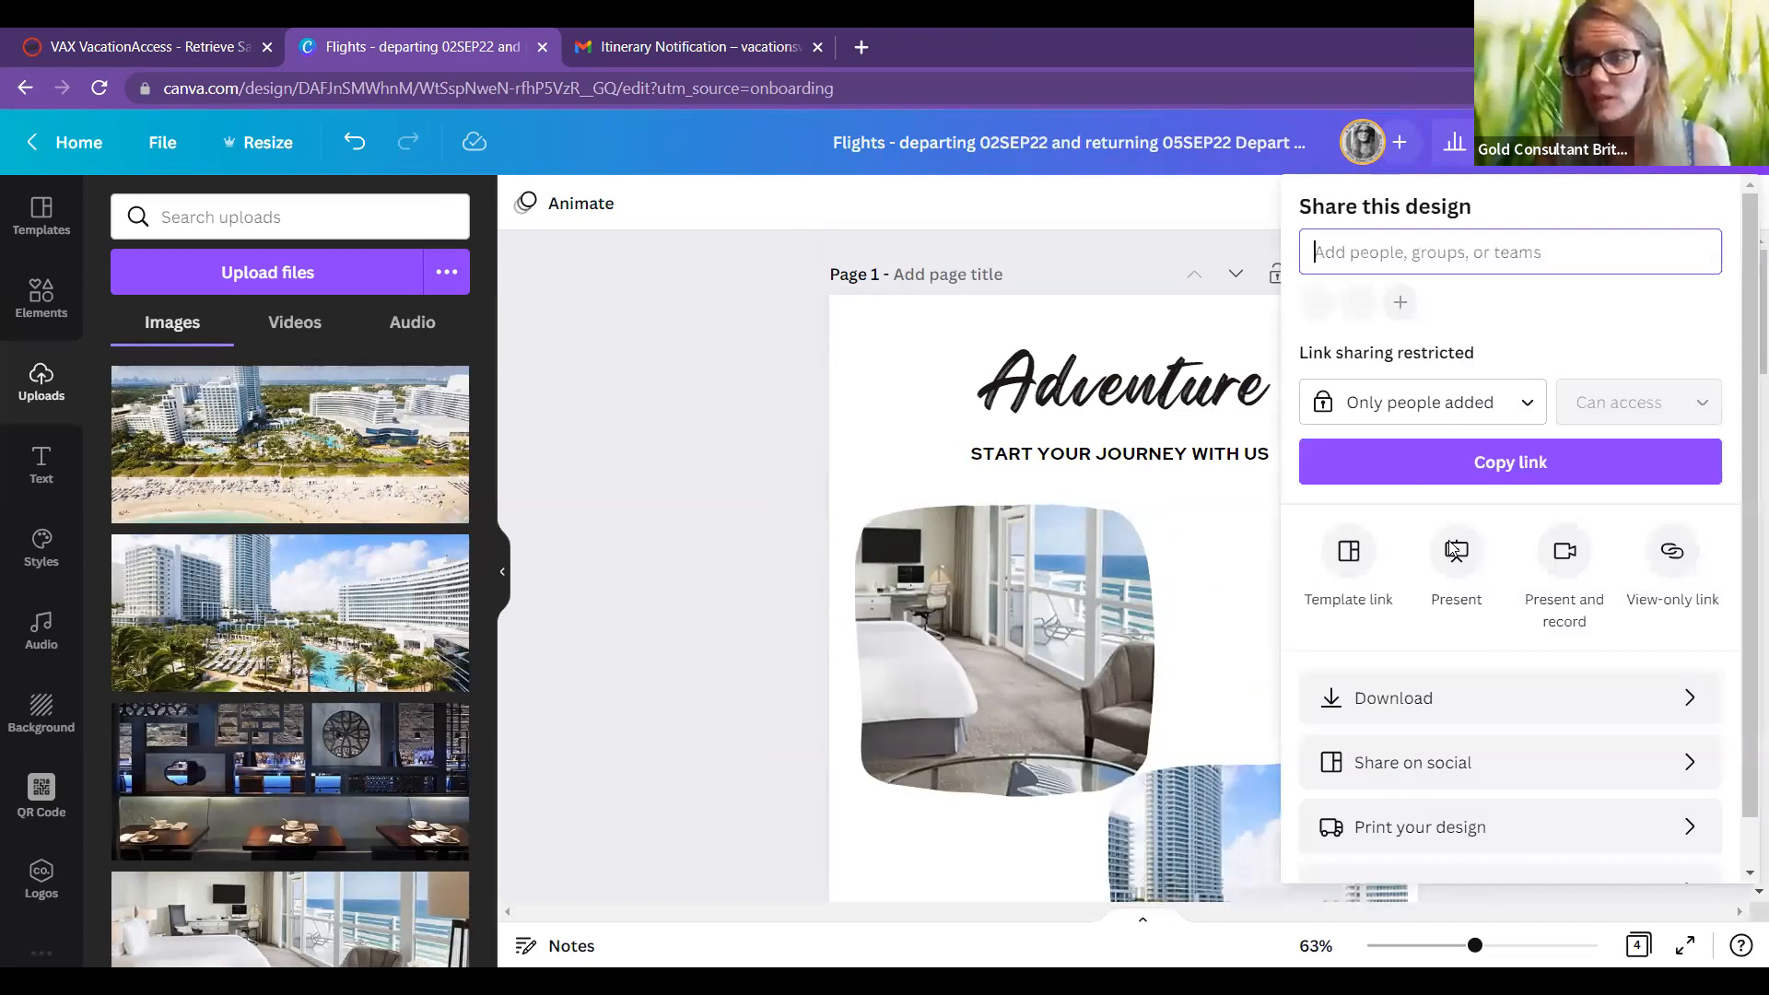
# Step: Choose Present with the Standard presentation type and start the full-screen presentation
pyautogui.click(1453, 550)
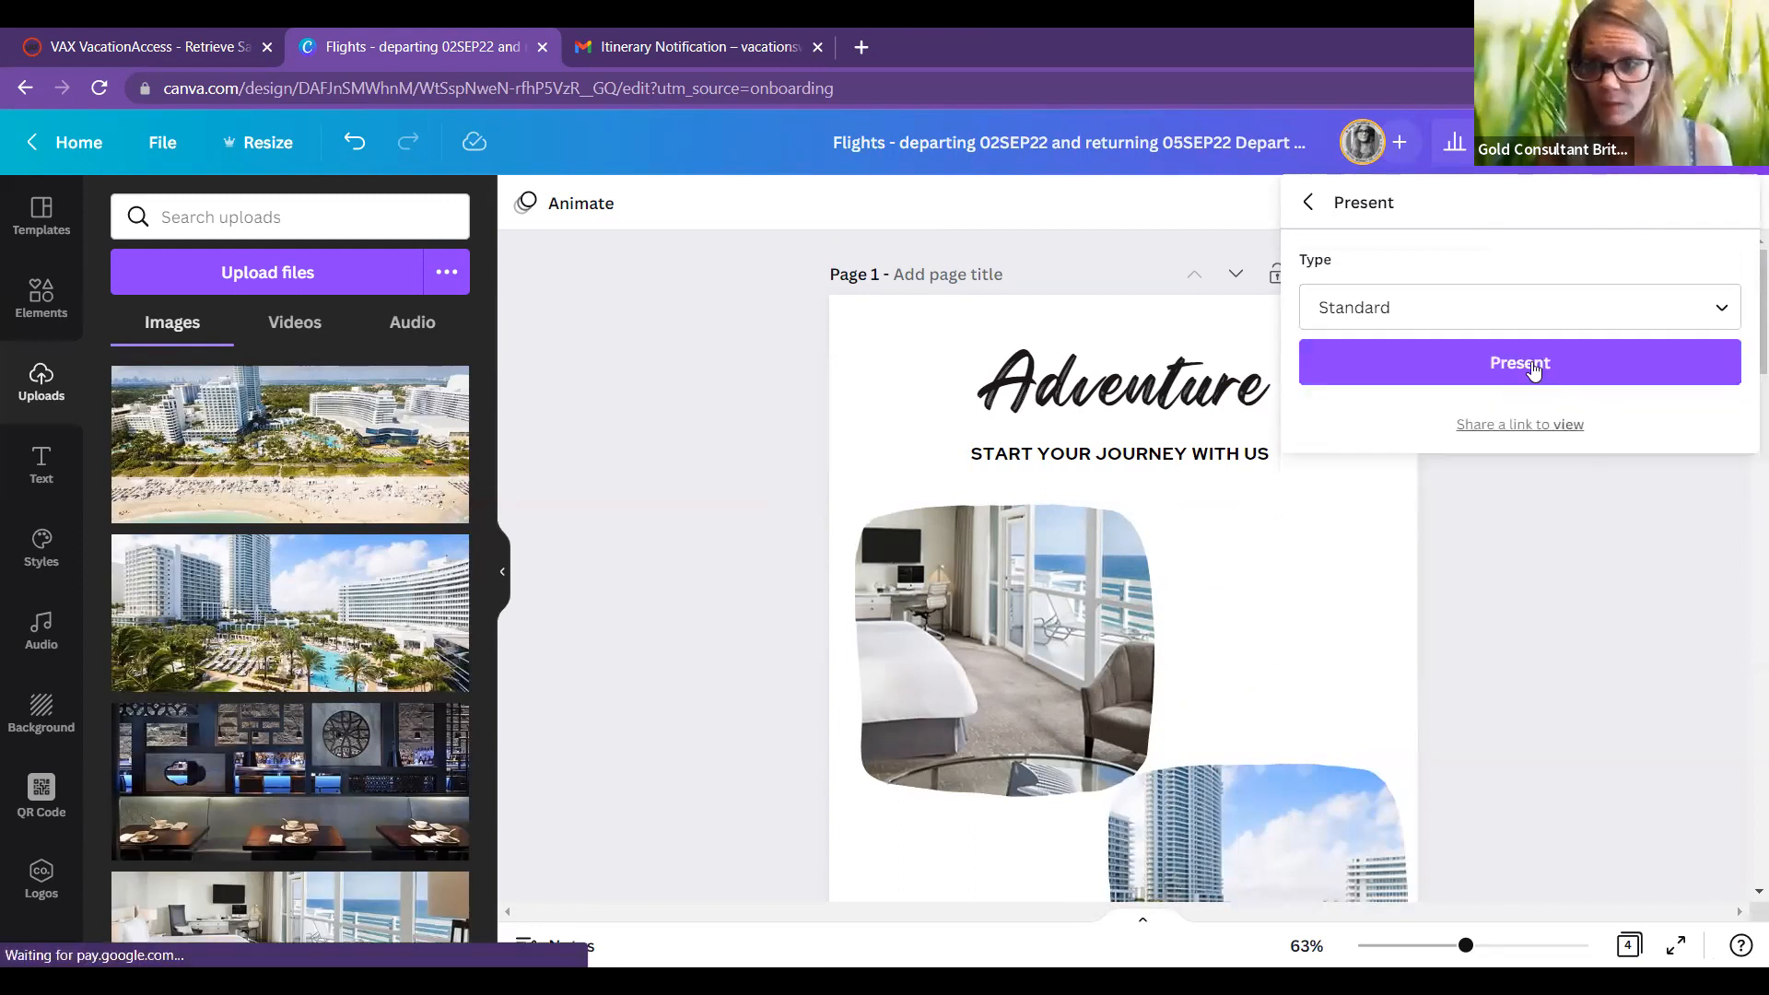
pyautogui.click(1532, 365)
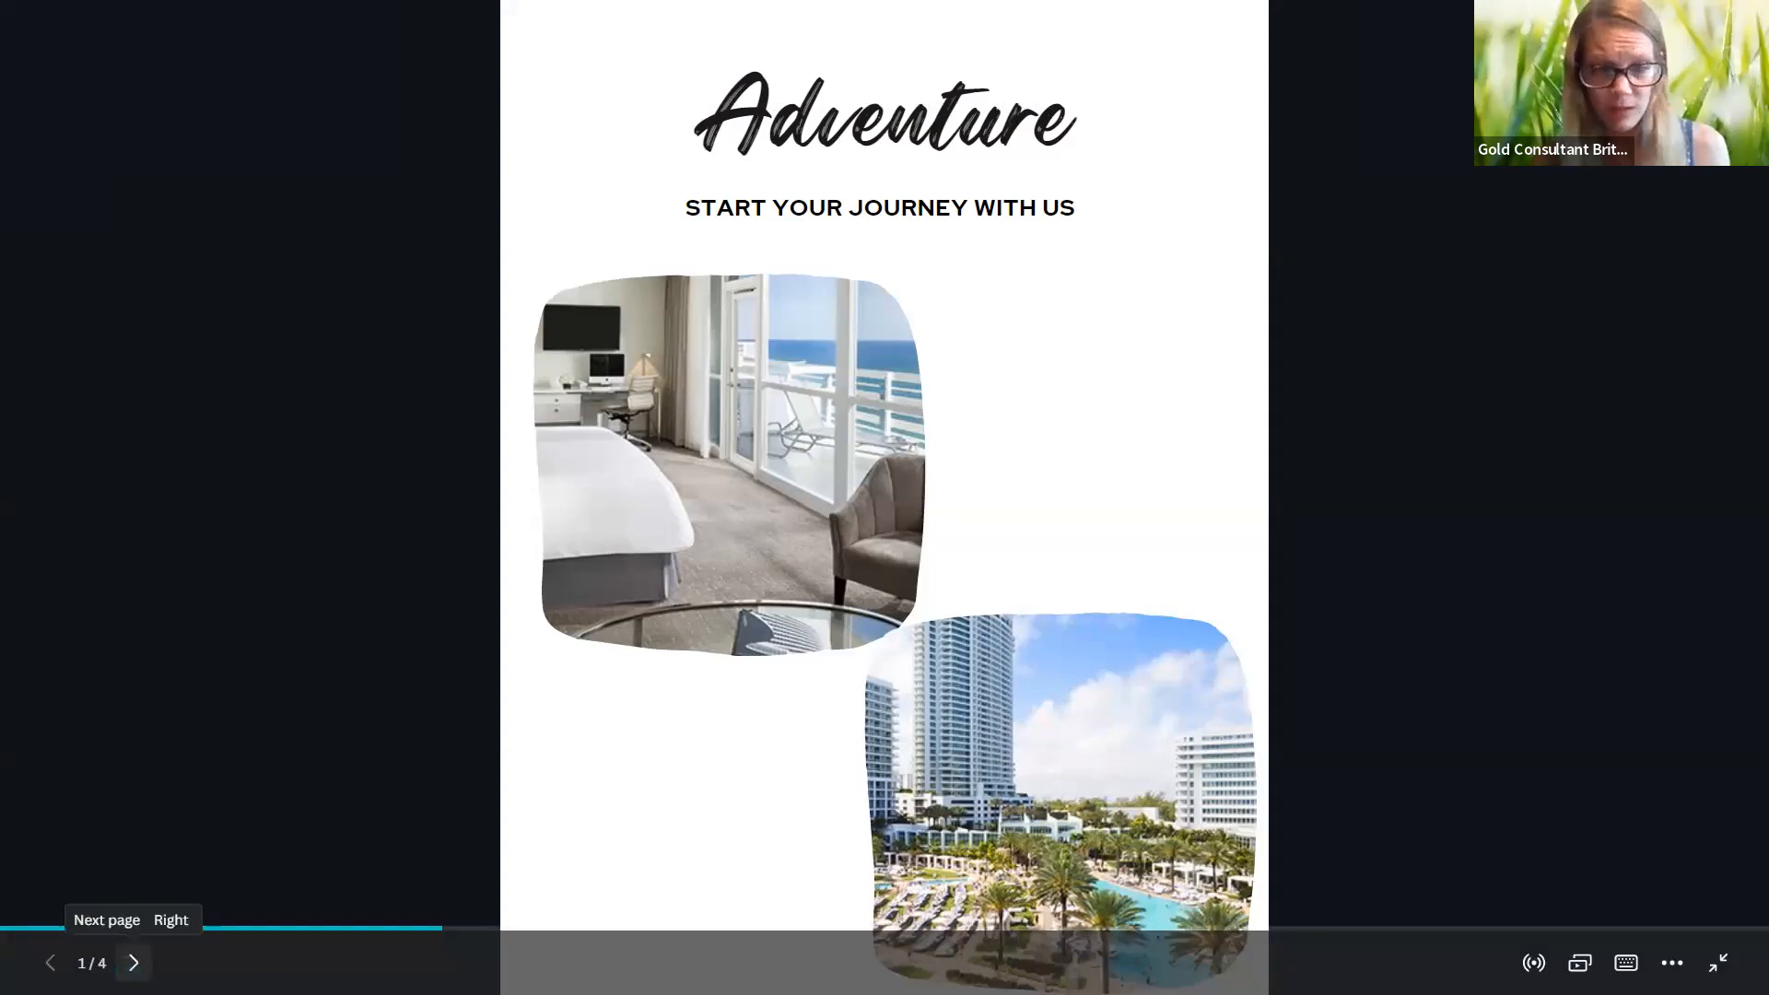
# Step: Step through the flight, hotel and Hotel Advisories pages, then exit the presentation
pyautogui.click(133, 963)
pyautogui.click(134, 963)
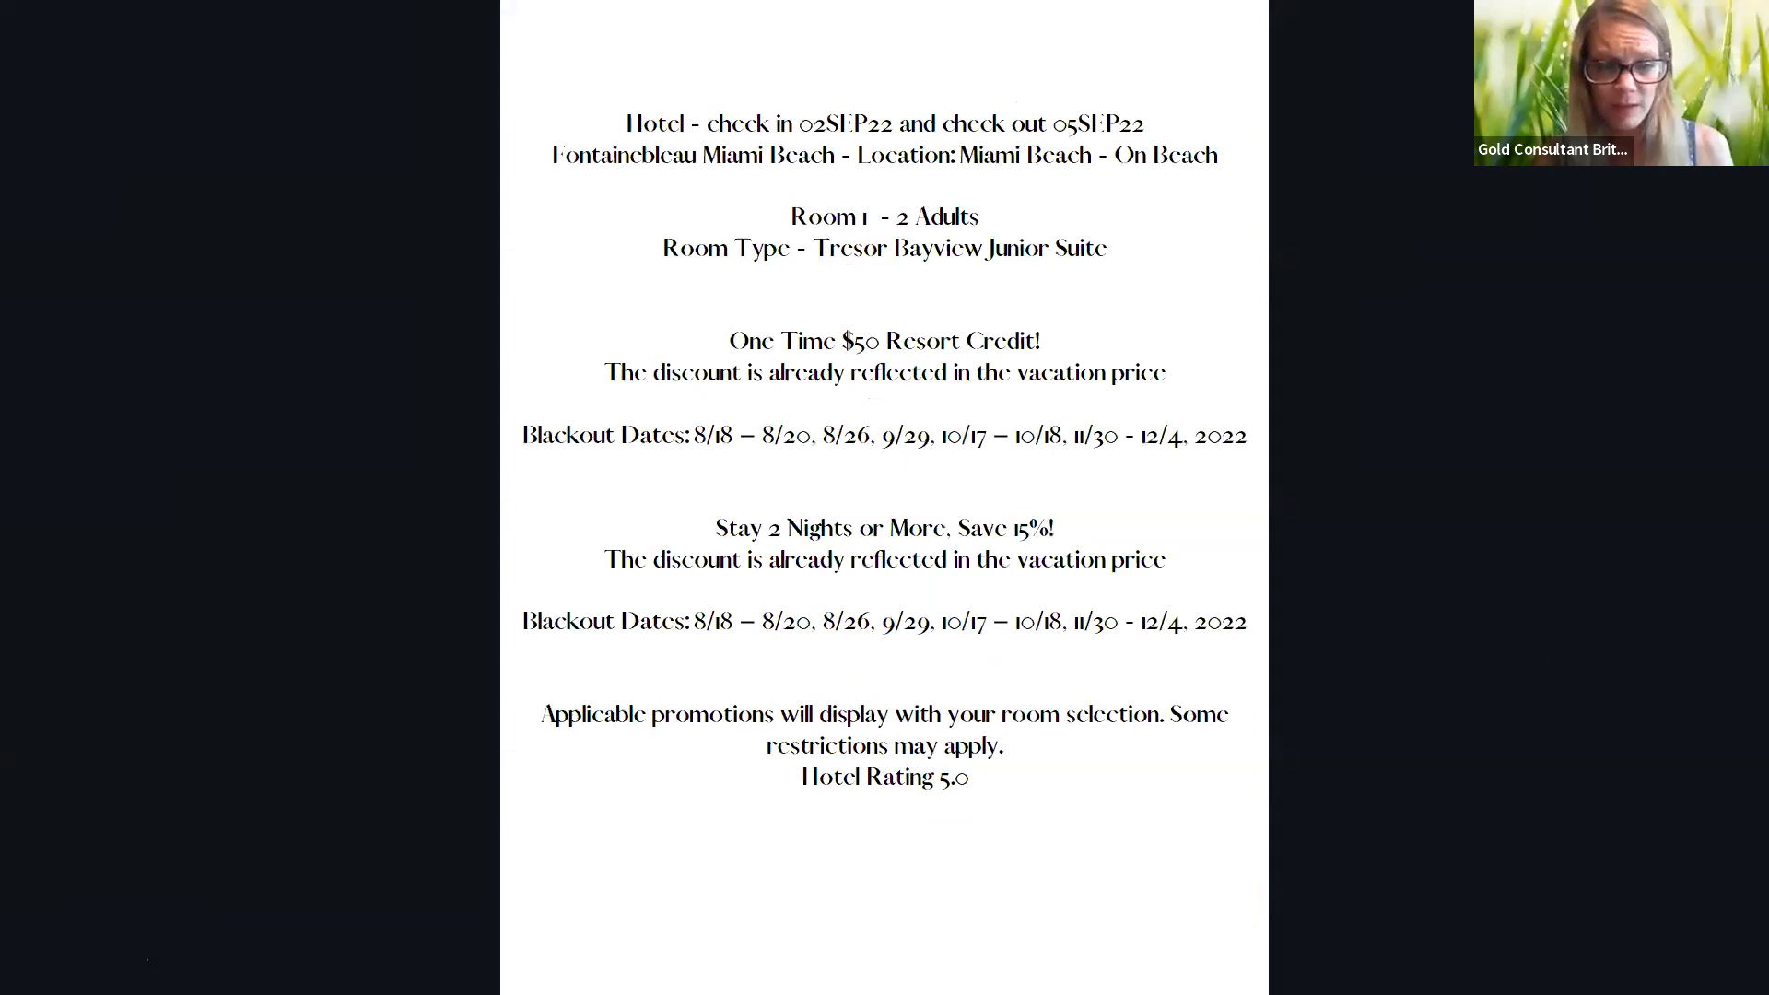
pyautogui.click(1021, 398)
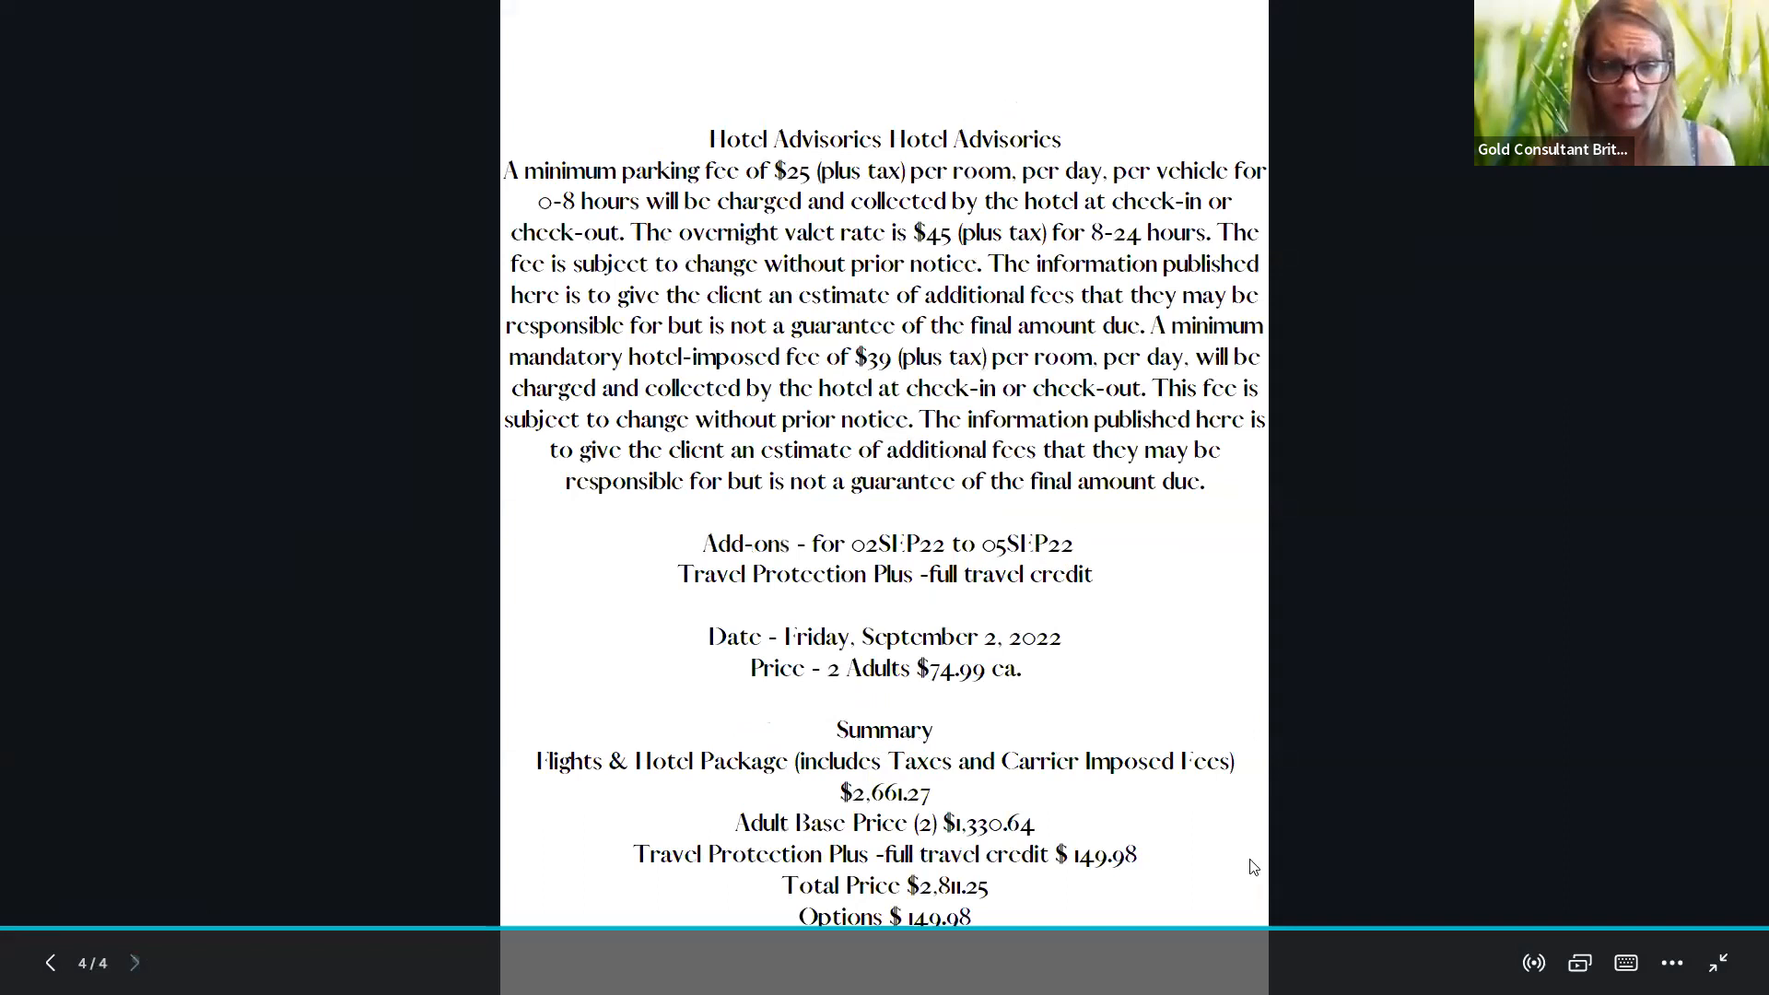
pyautogui.press('Escape')
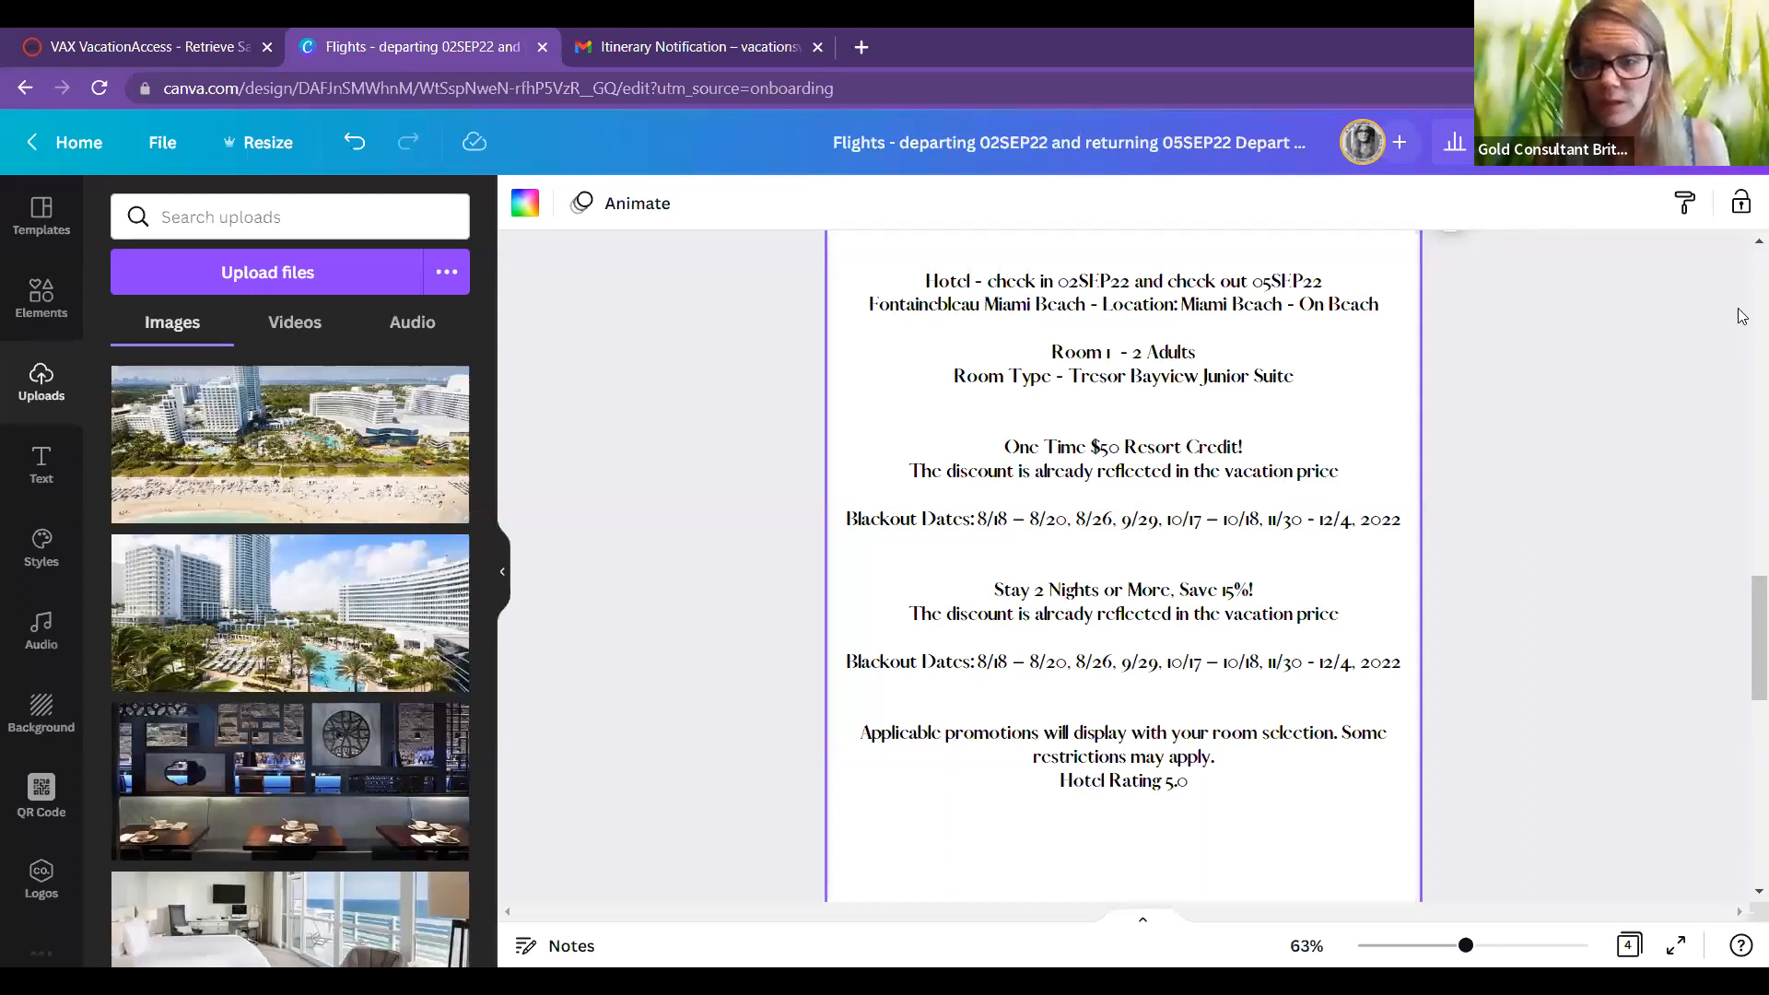
# Step: Switch to the Gmail tab showing the Itinerary Notification email
pyautogui.scroll(-5, 1744, 370)
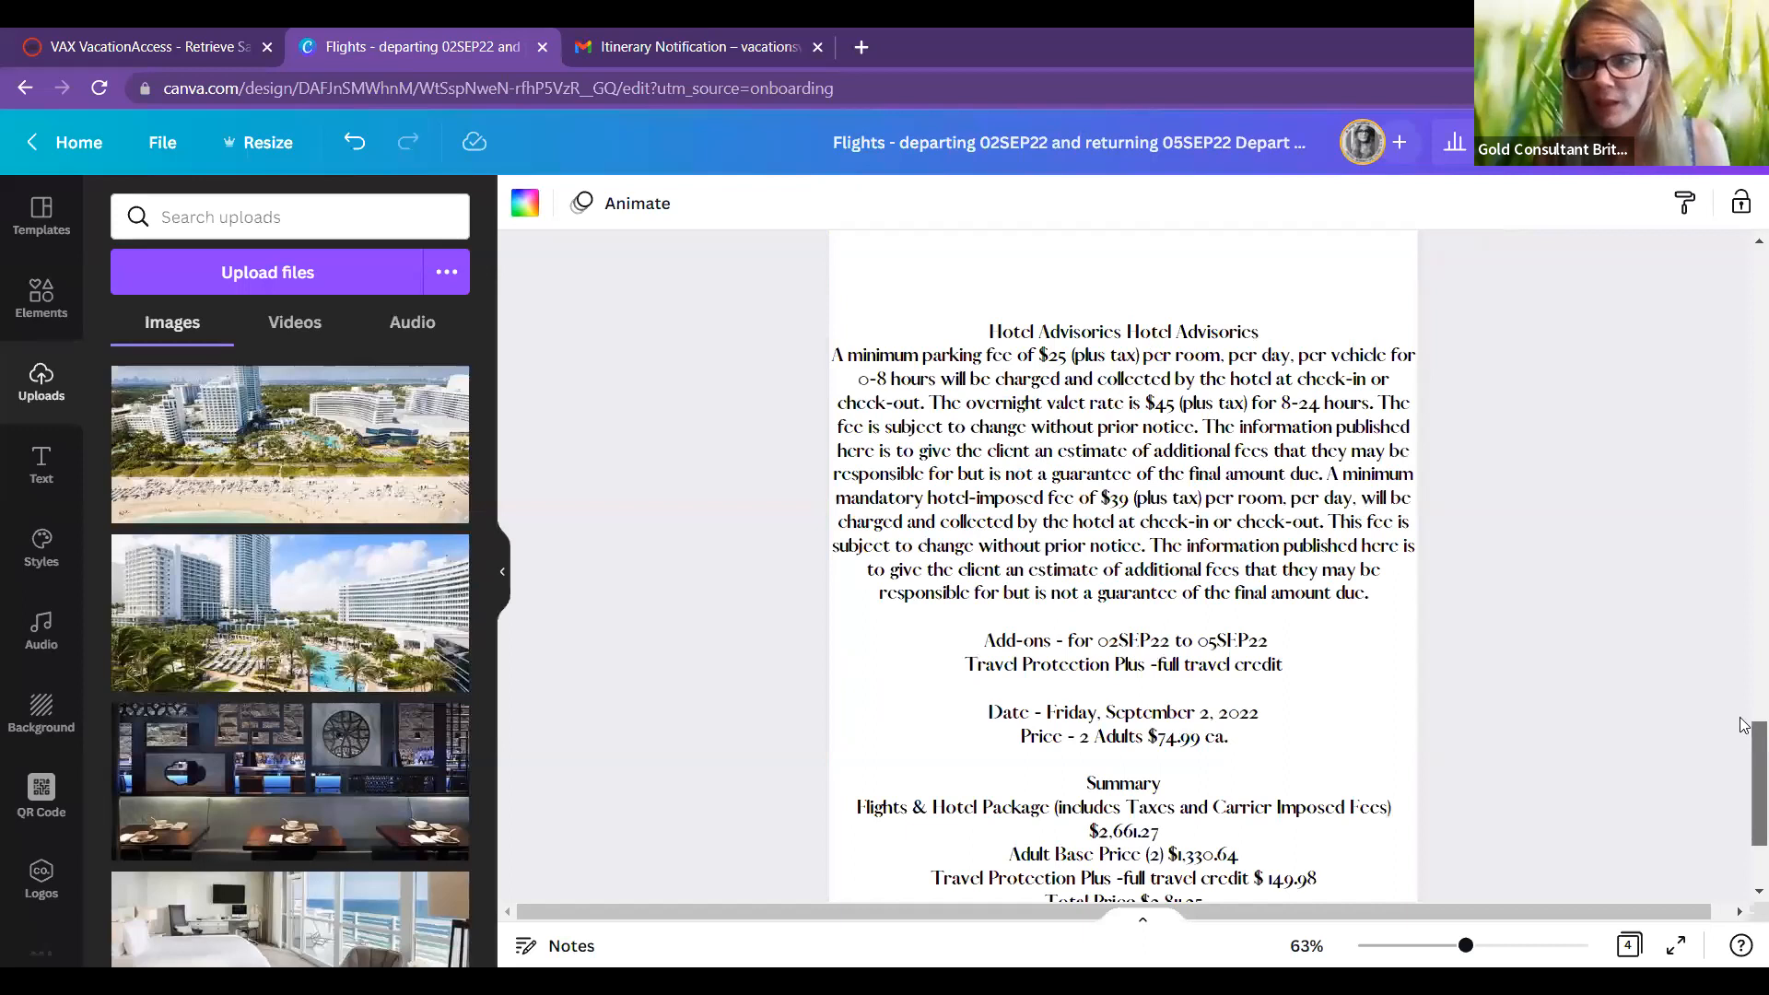
pyautogui.scroll(10, 1729, 724)
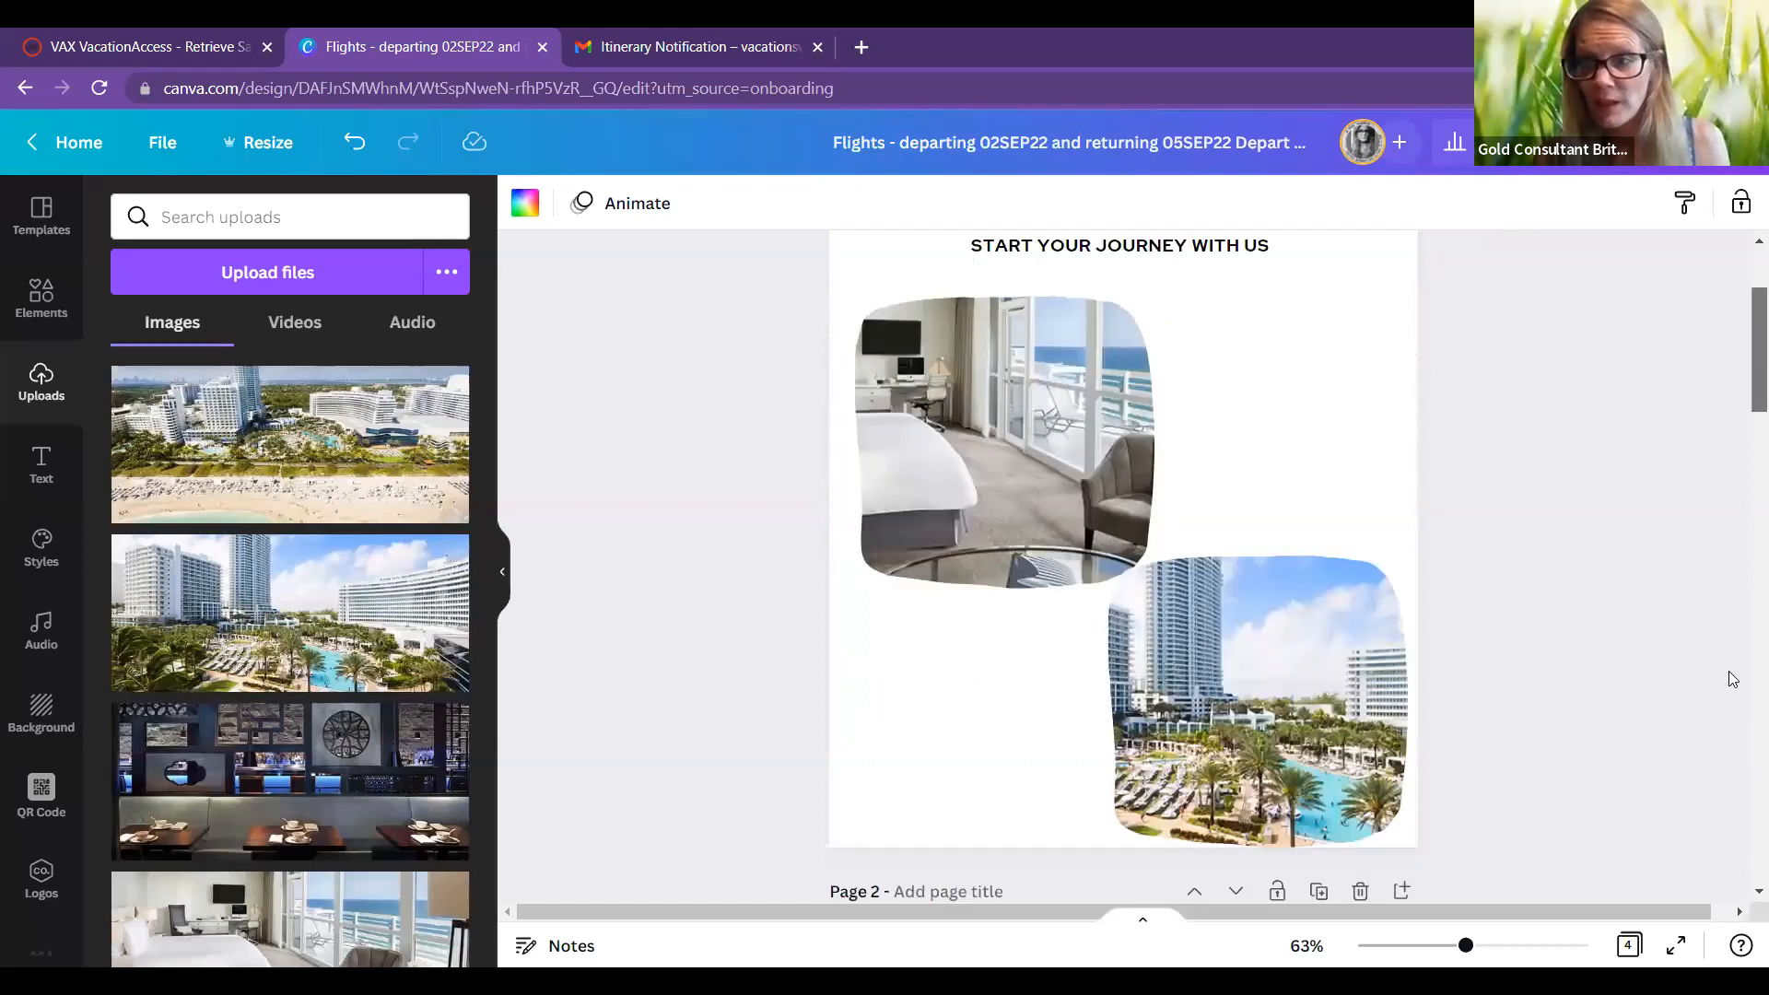
pyautogui.hotkey('ctrl', 'Tab')
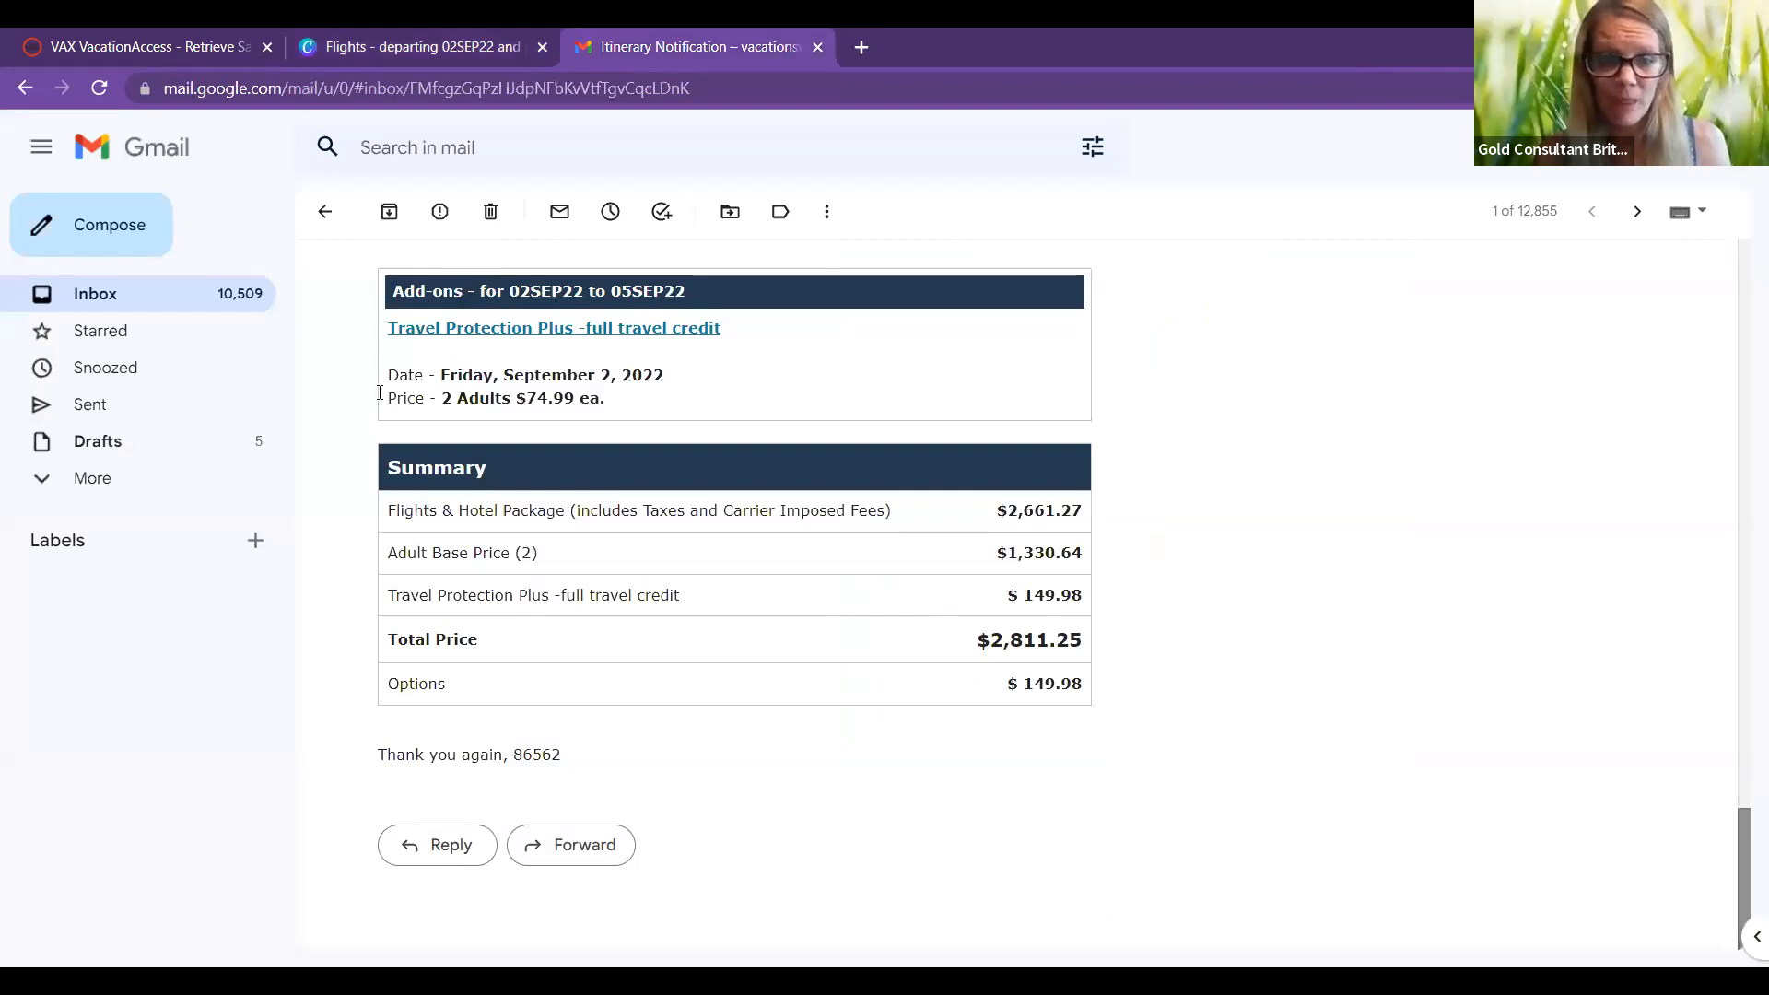
# Step: Select the email body from 'Please review the Terms and Conditions' through the Summary table and copy it
pyautogui.scroll(15, 380, 393)
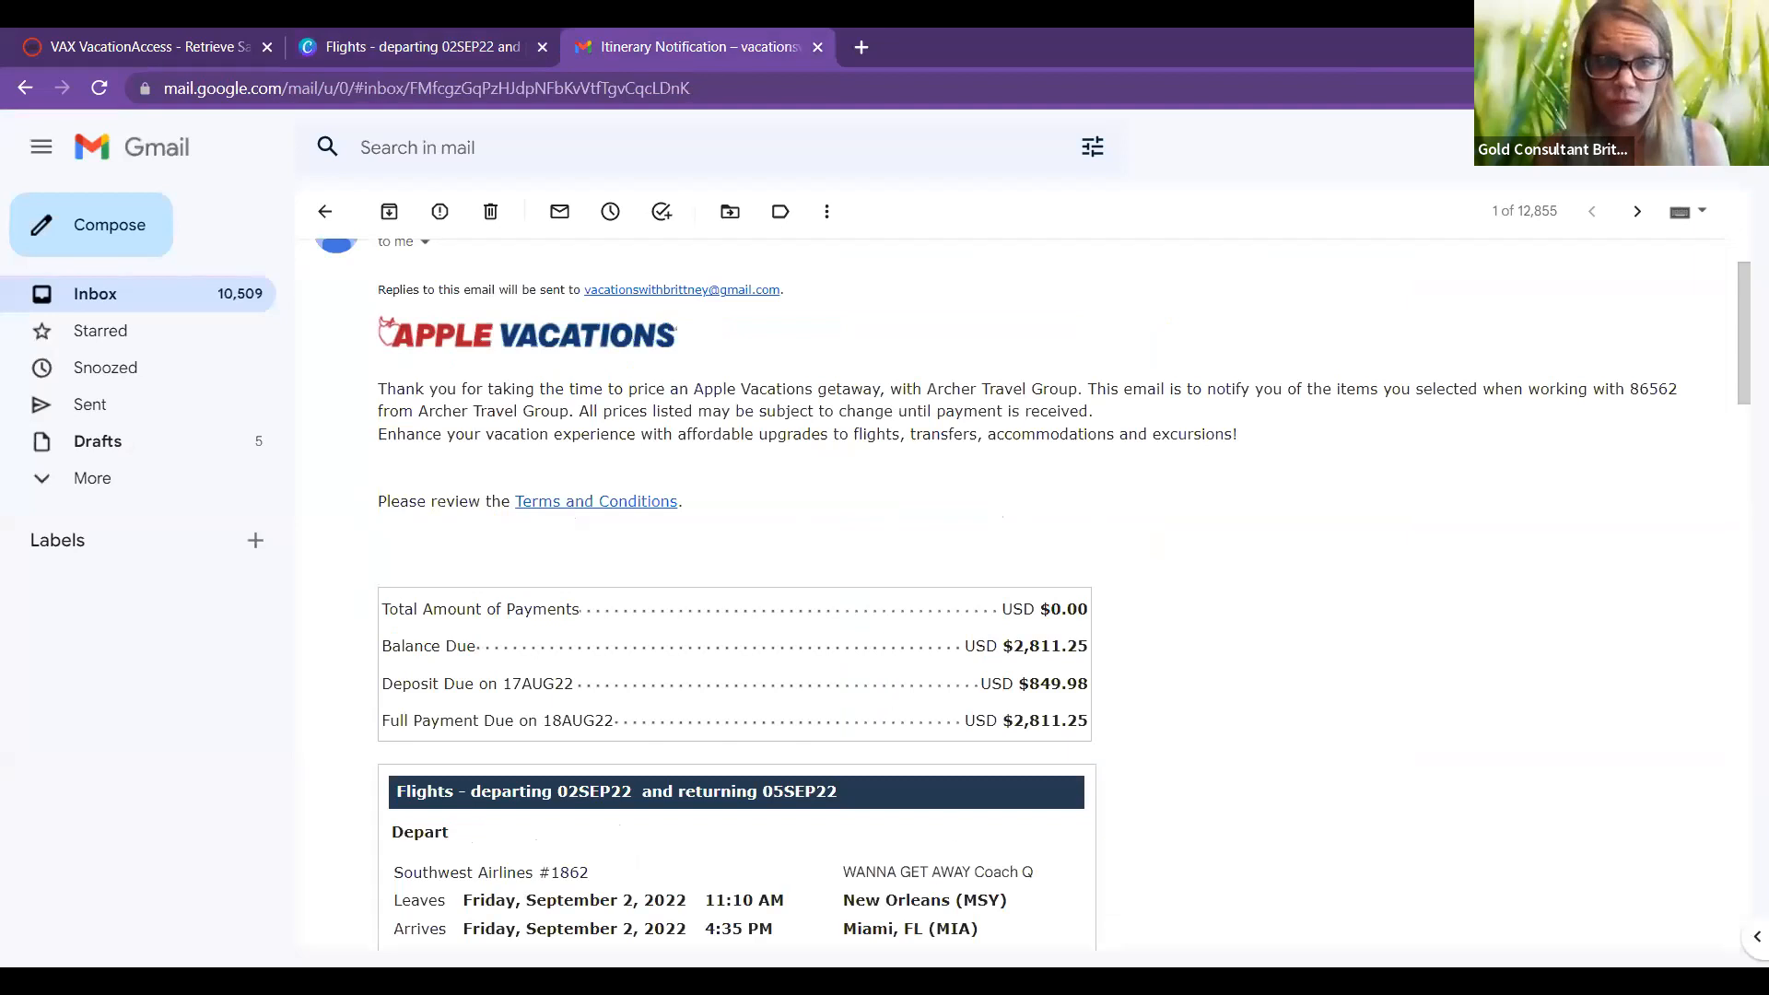
pyautogui.moveTo(888, 624); pyautogui.dragTo(1046, 592)
pyautogui.scroll(-10, 1098, 705)
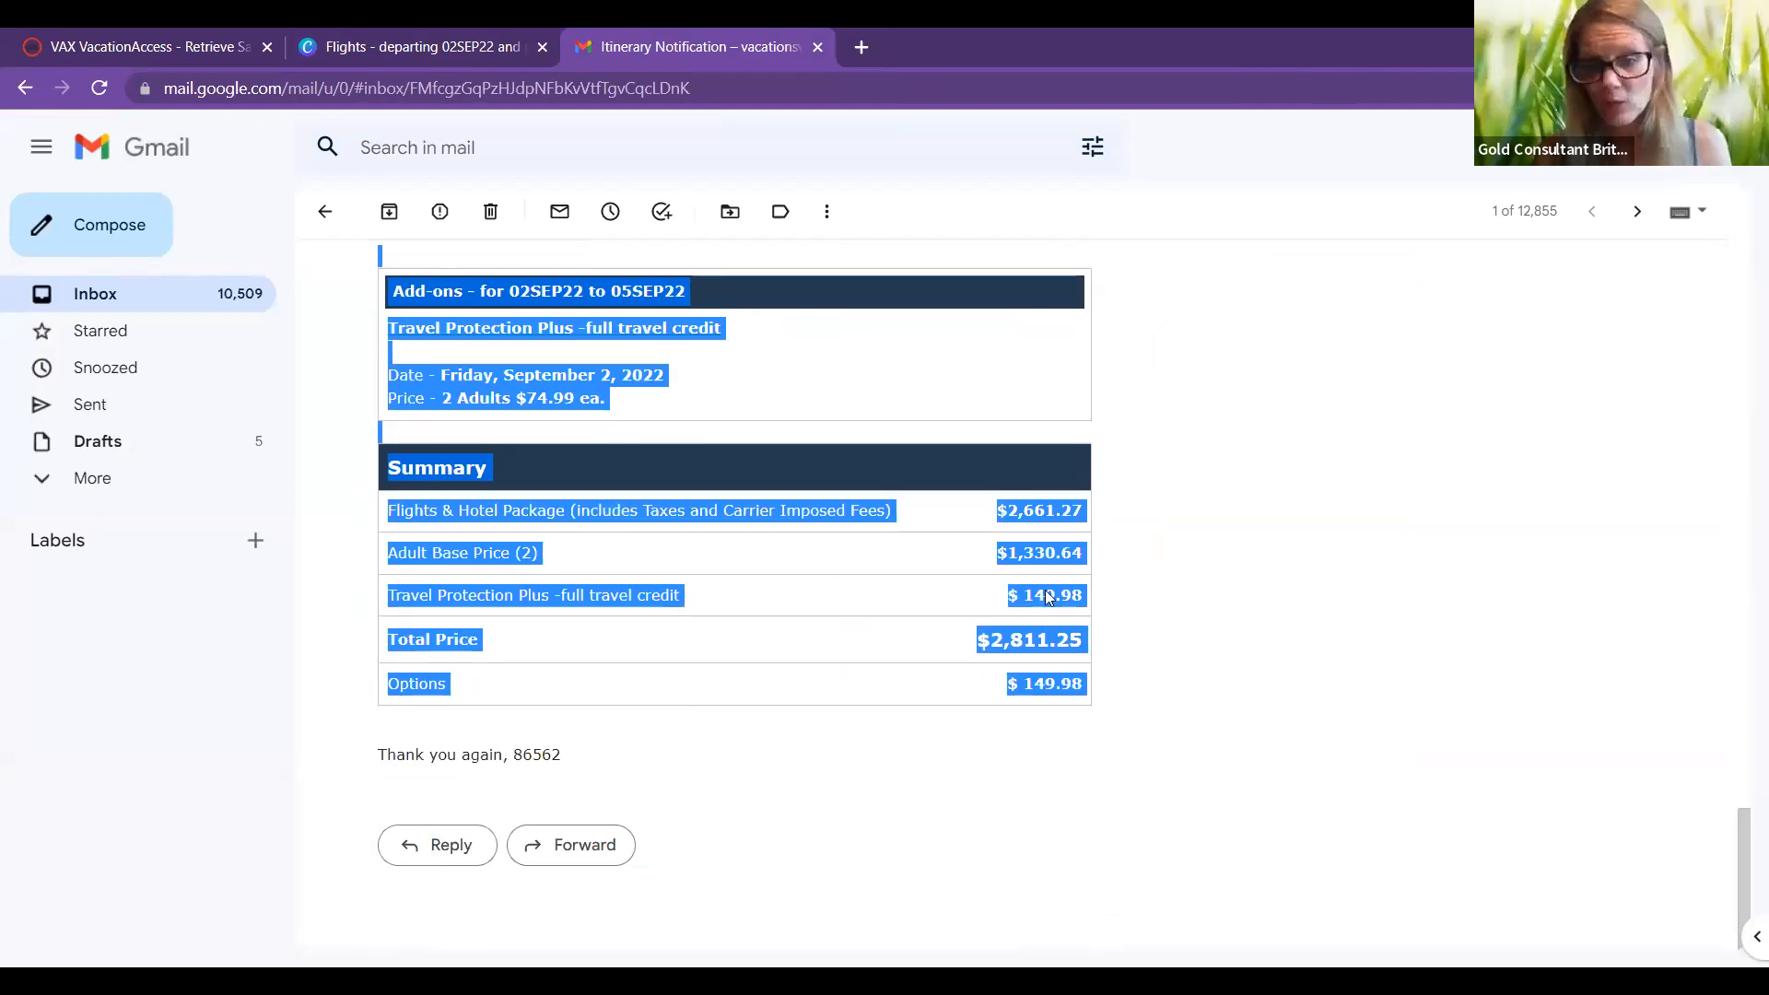
pyautogui.click(1102, 715)
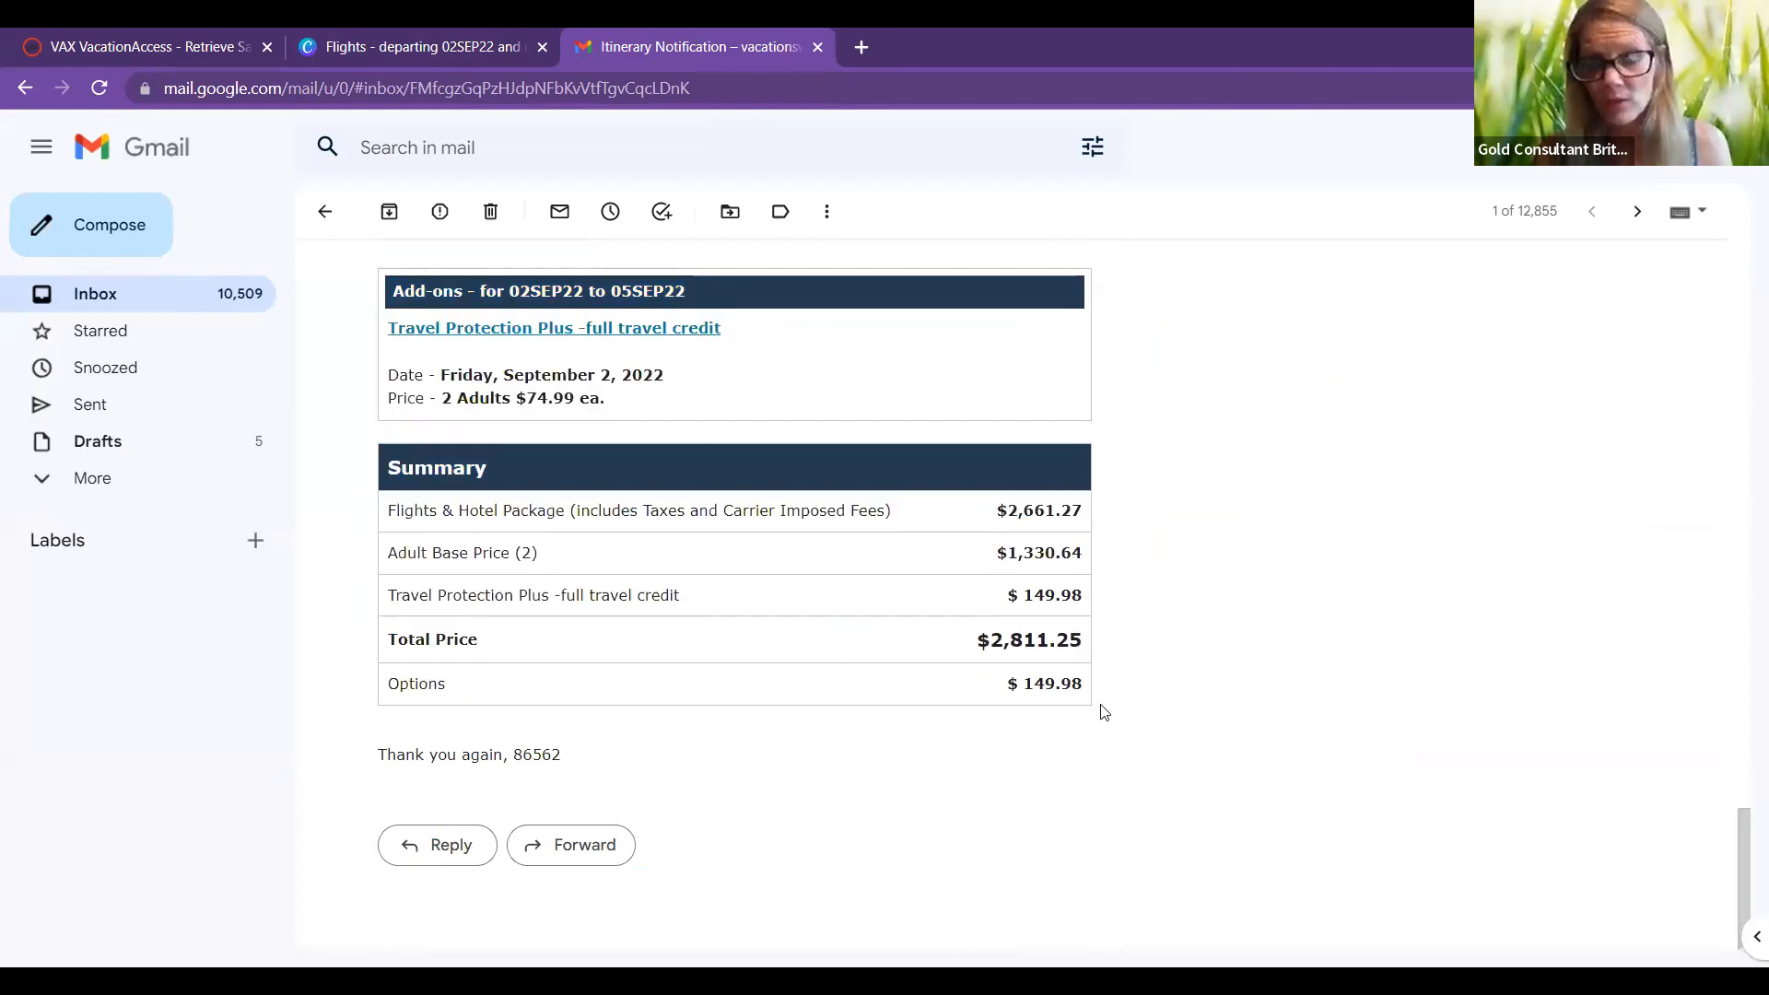
pyautogui.rightClick(1048, 592)
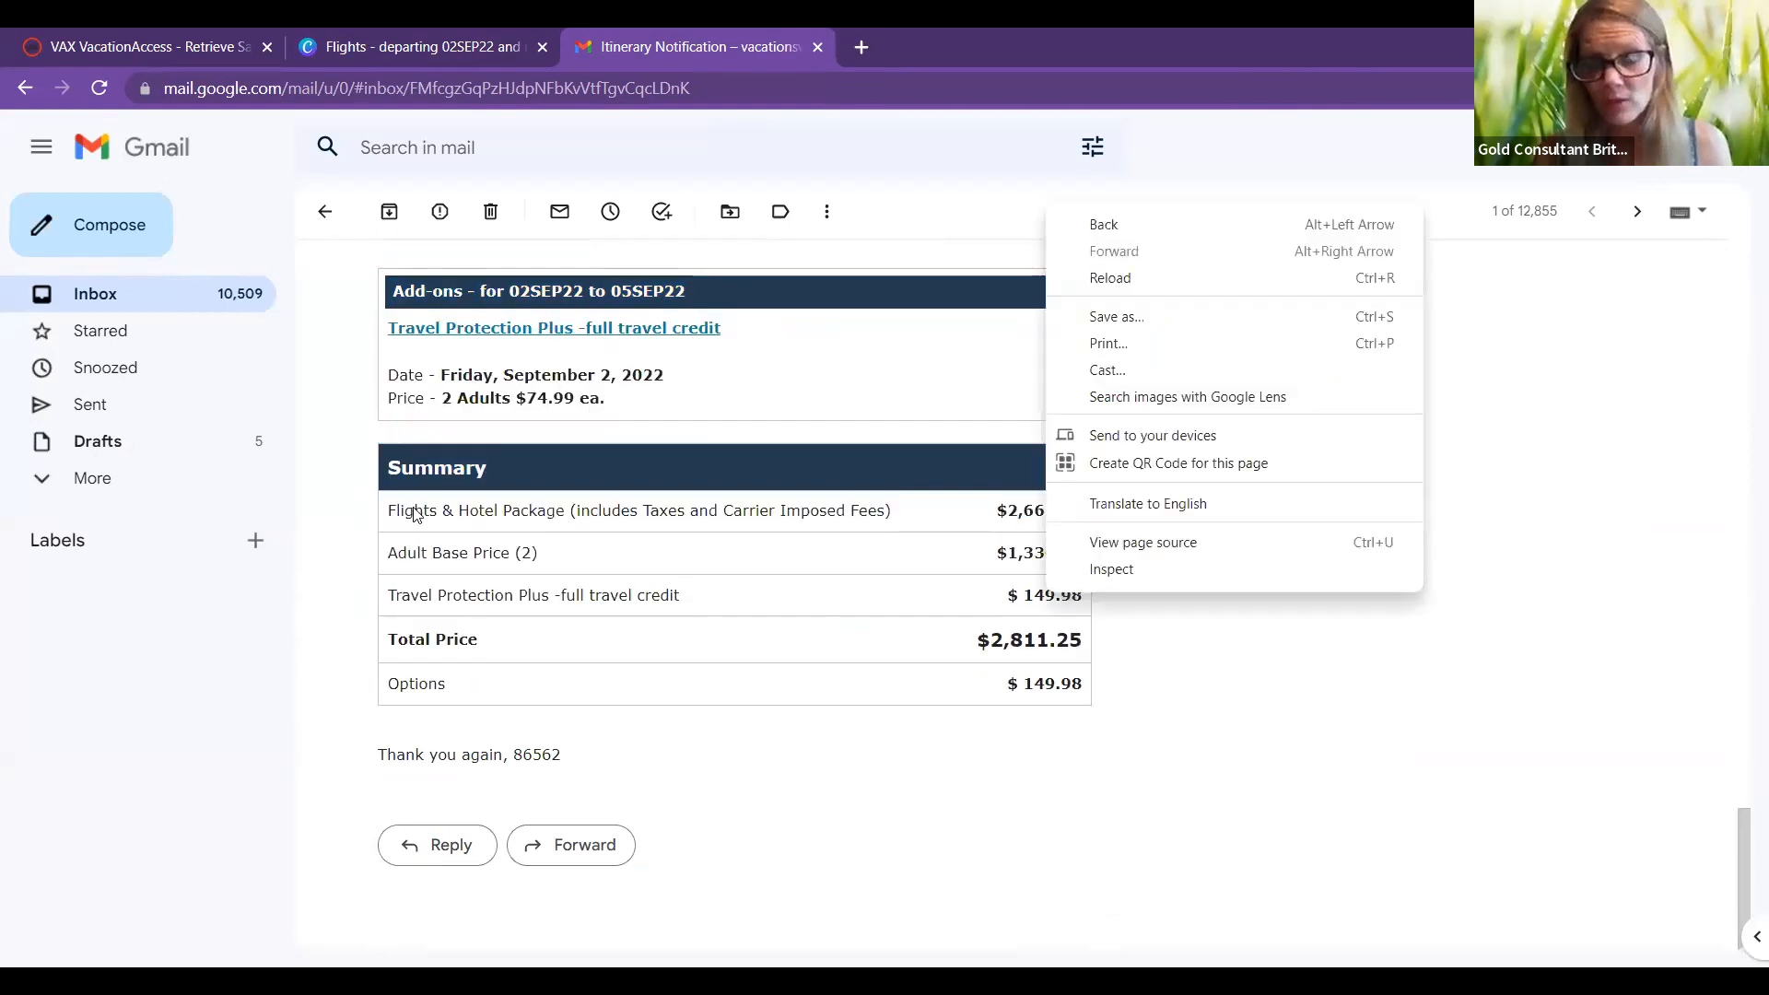
pyautogui.moveTo(398, 284); pyautogui.dragTo(451, 245)
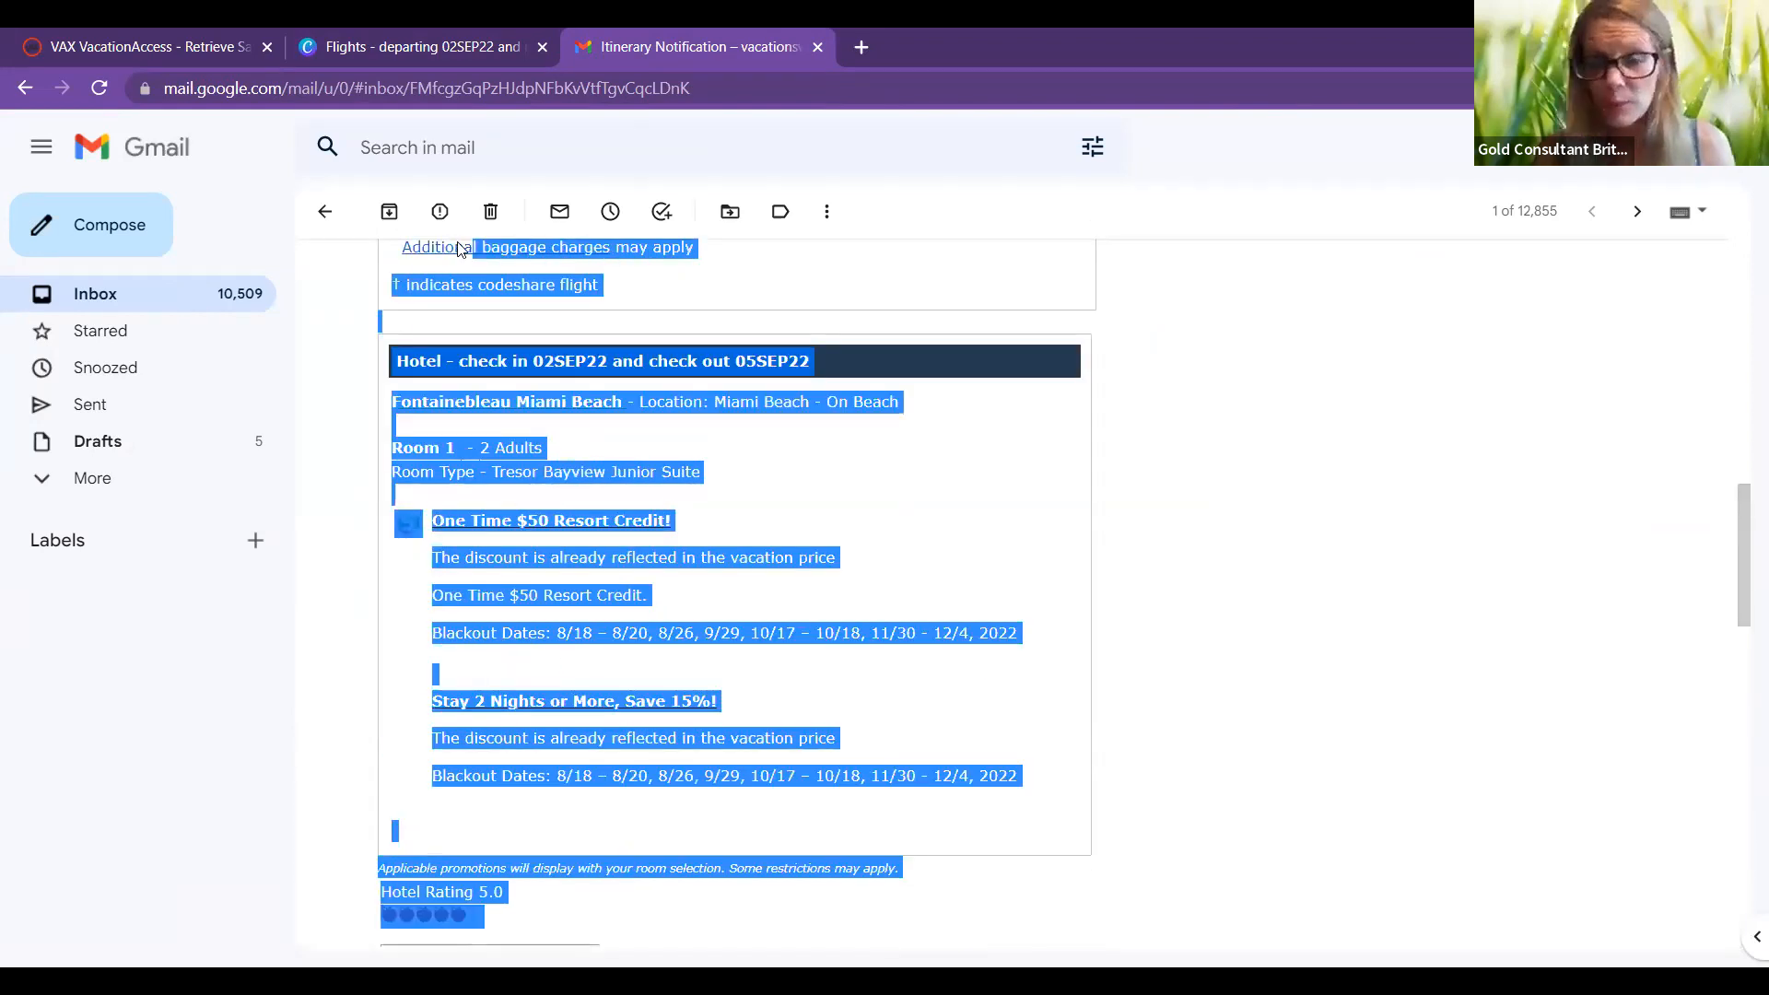
pyautogui.scroll(13, 414, 466)
pyautogui.hotkey('ctrl', 'a')
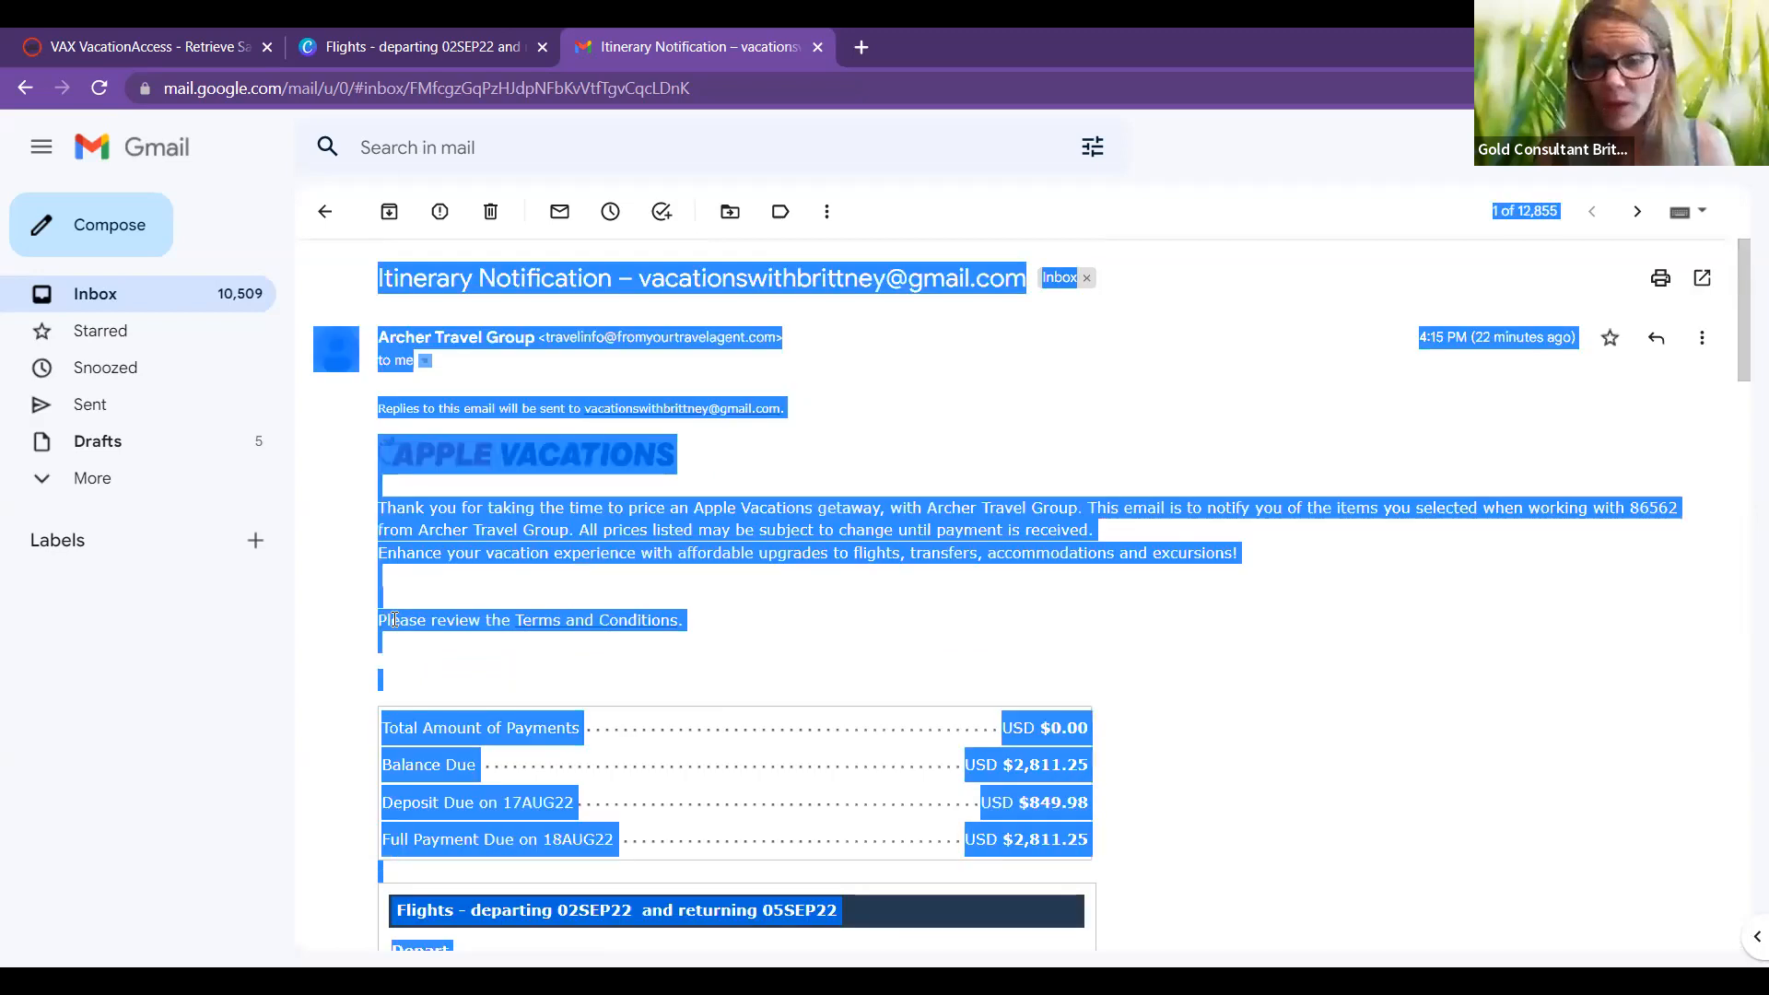
pyautogui.keyDown('shift'); pyautogui.click(381, 615); pyautogui.keyUp('shift')
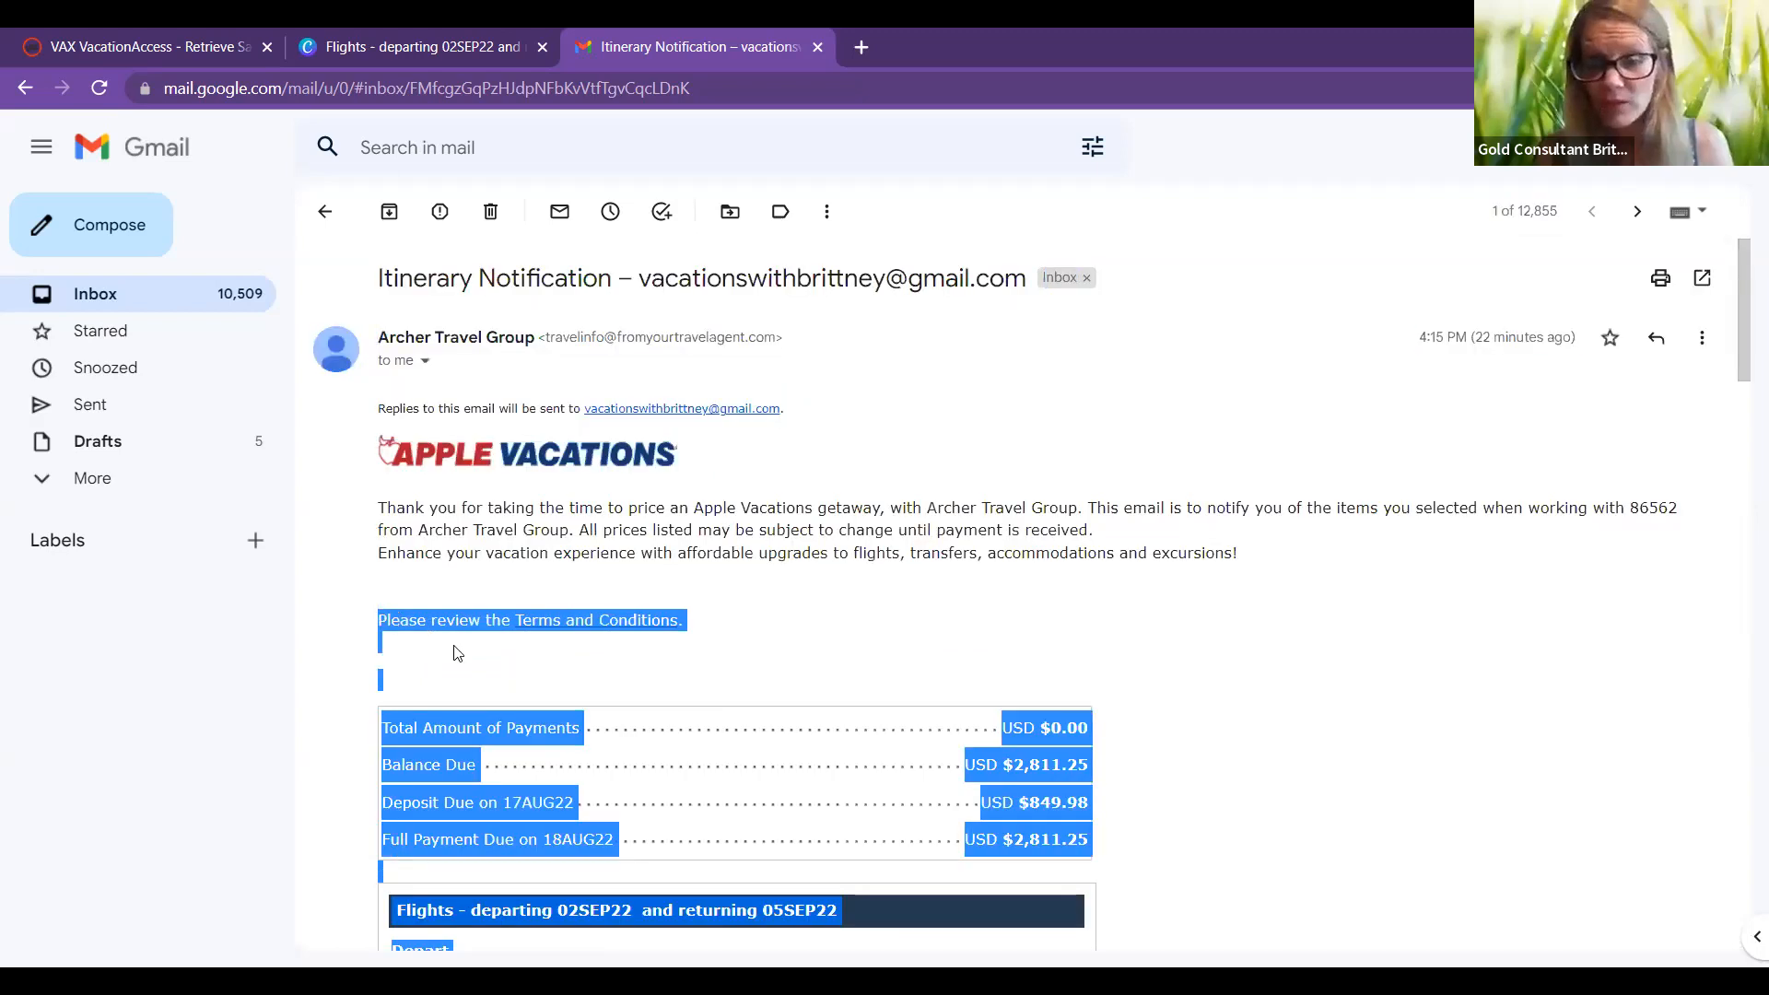
pyautogui.rightClick(432, 634)
pyautogui.click(109, 230)
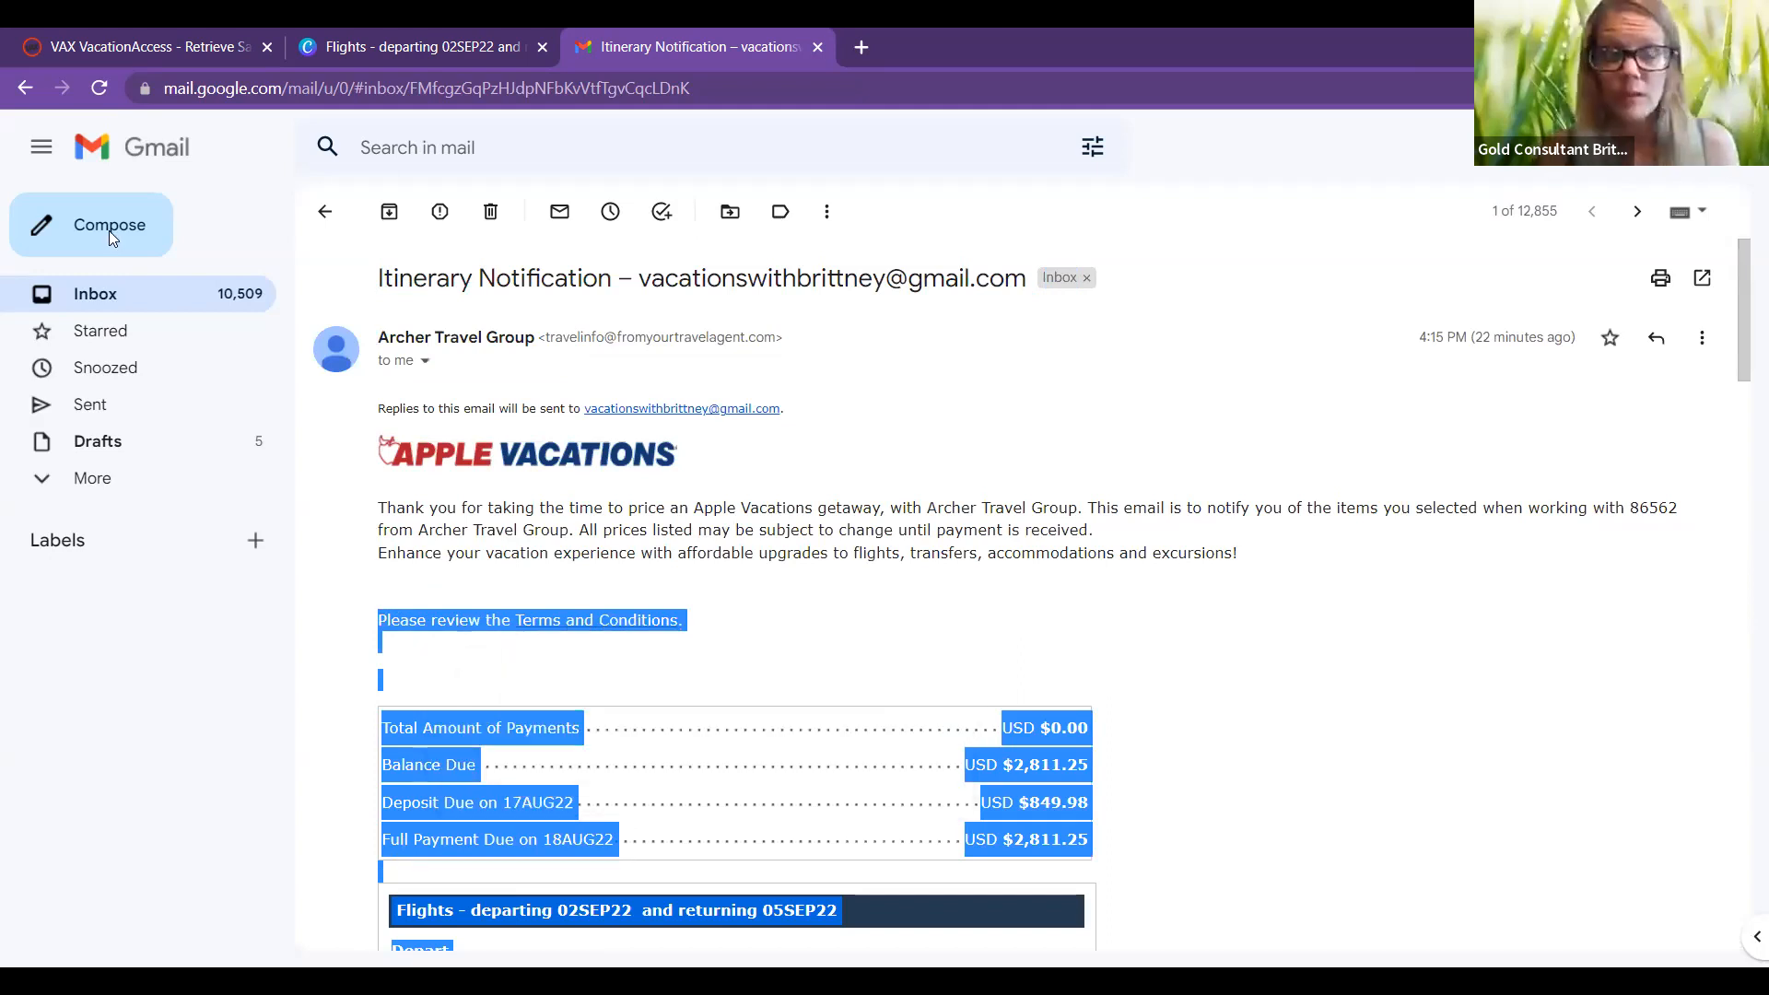
# Step: Compose a new message and paste the copied itinerary at the top of its body
pyautogui.click(109, 230)
pyautogui.click(207, 325)
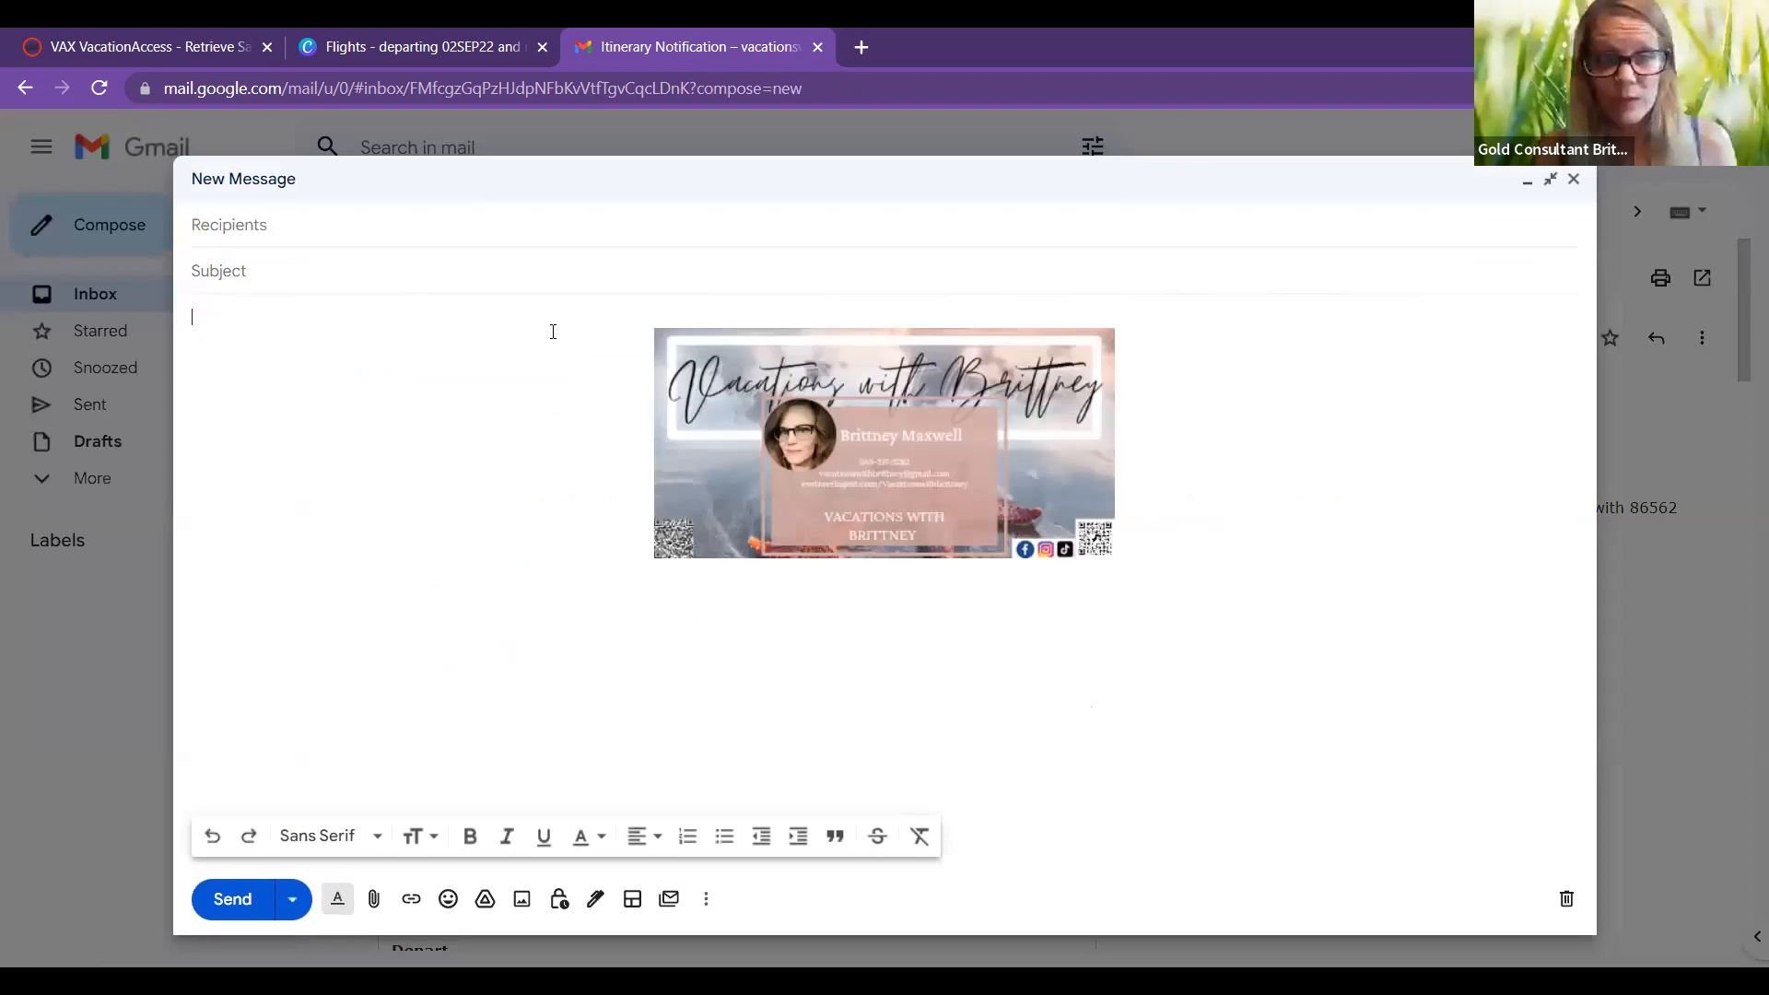
pyautogui.click(211, 311)
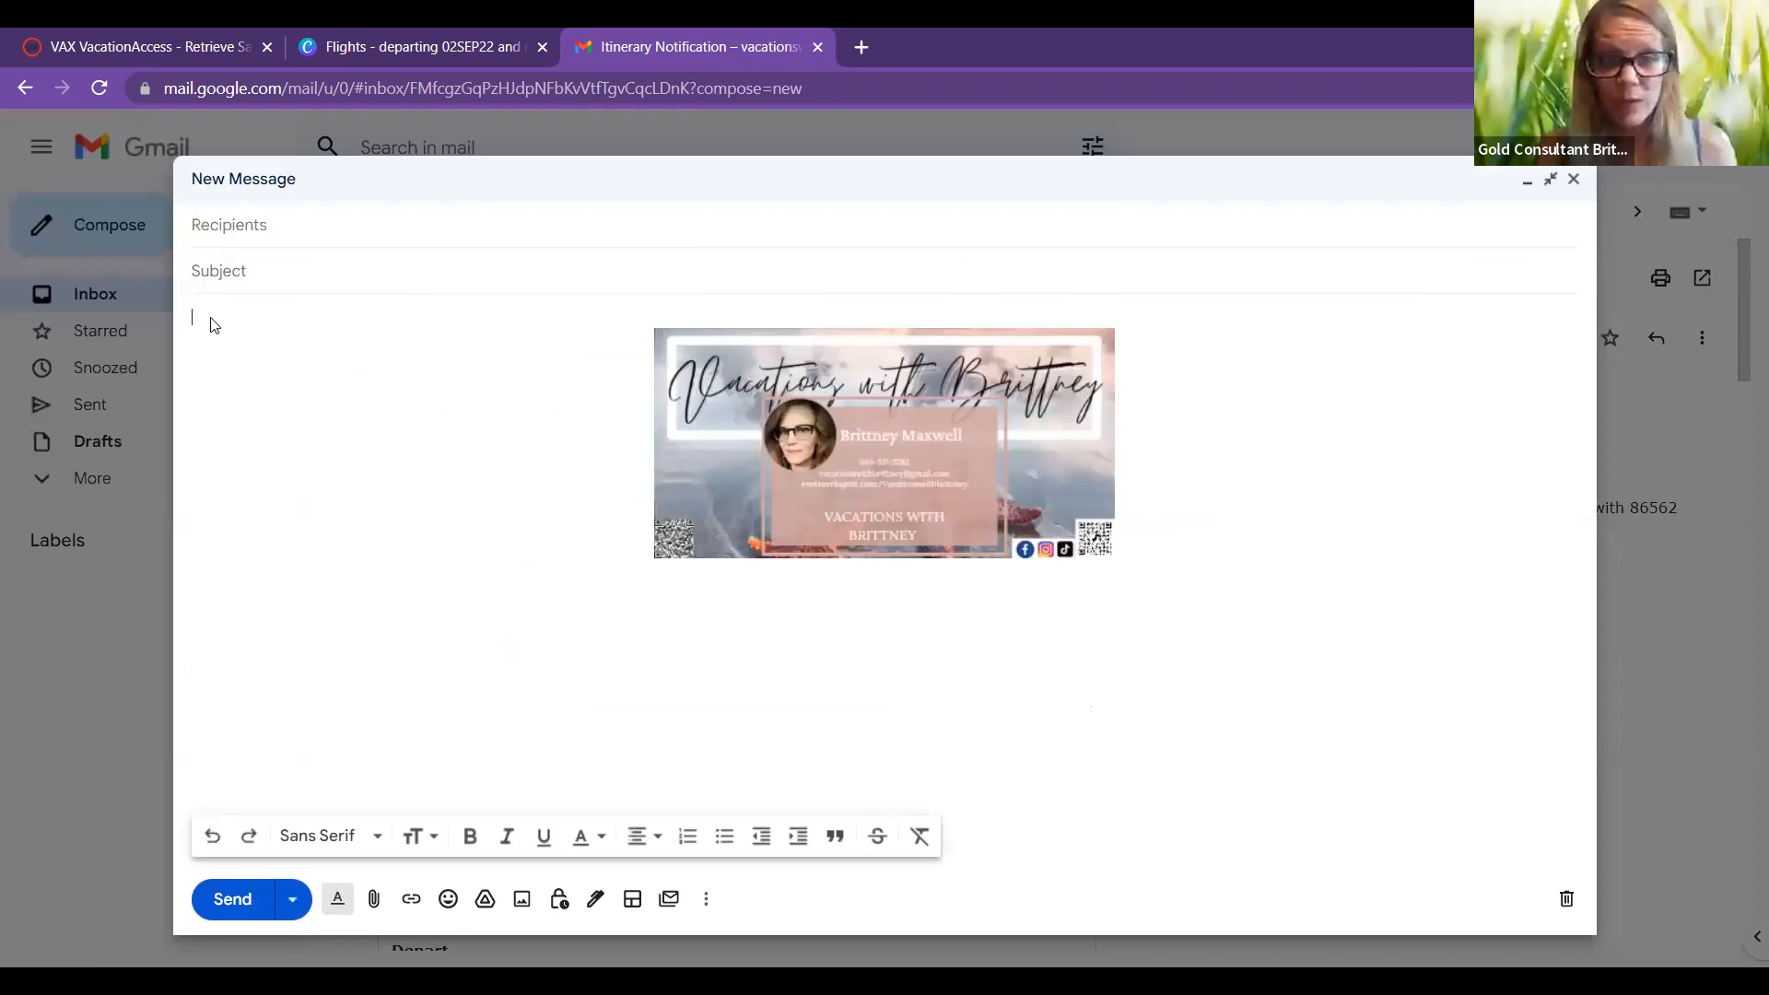
pyautogui.rightClick(256, 374)
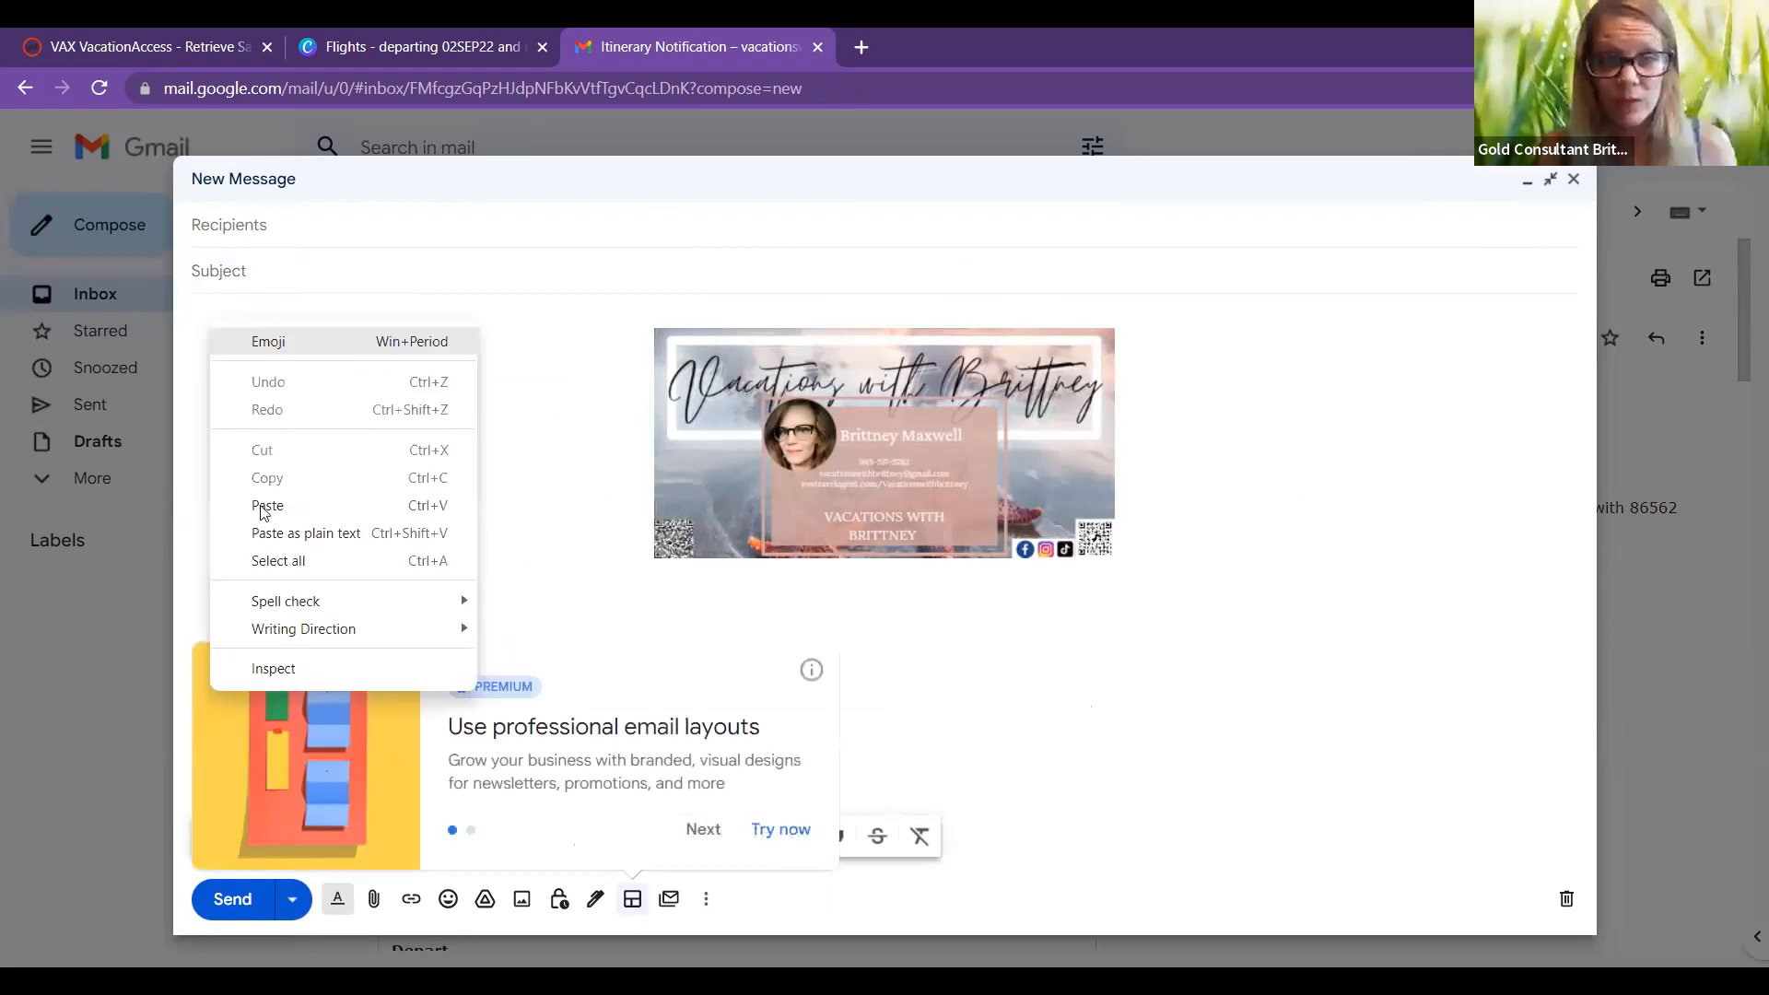
pyautogui.click(267, 505)
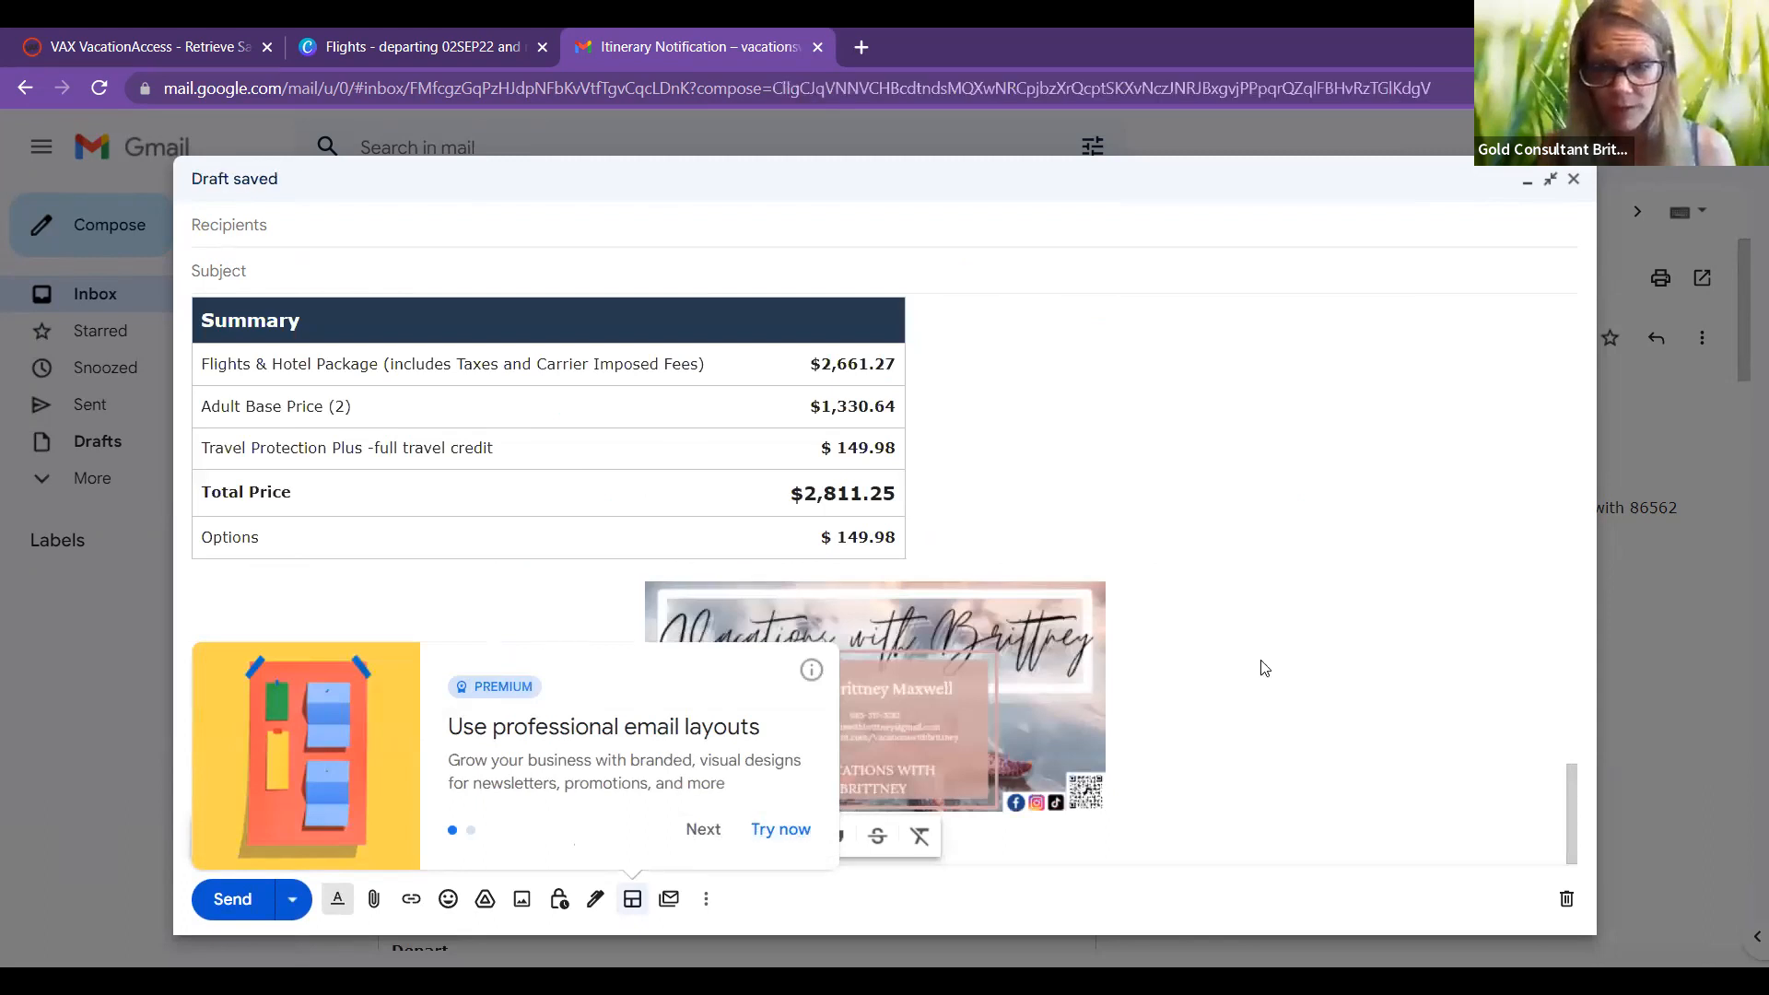
# Step: Dismiss the email layouts promo over the draft
pyautogui.click(708, 840)
pyautogui.click(810, 671)
pyautogui.click(1569, 816)
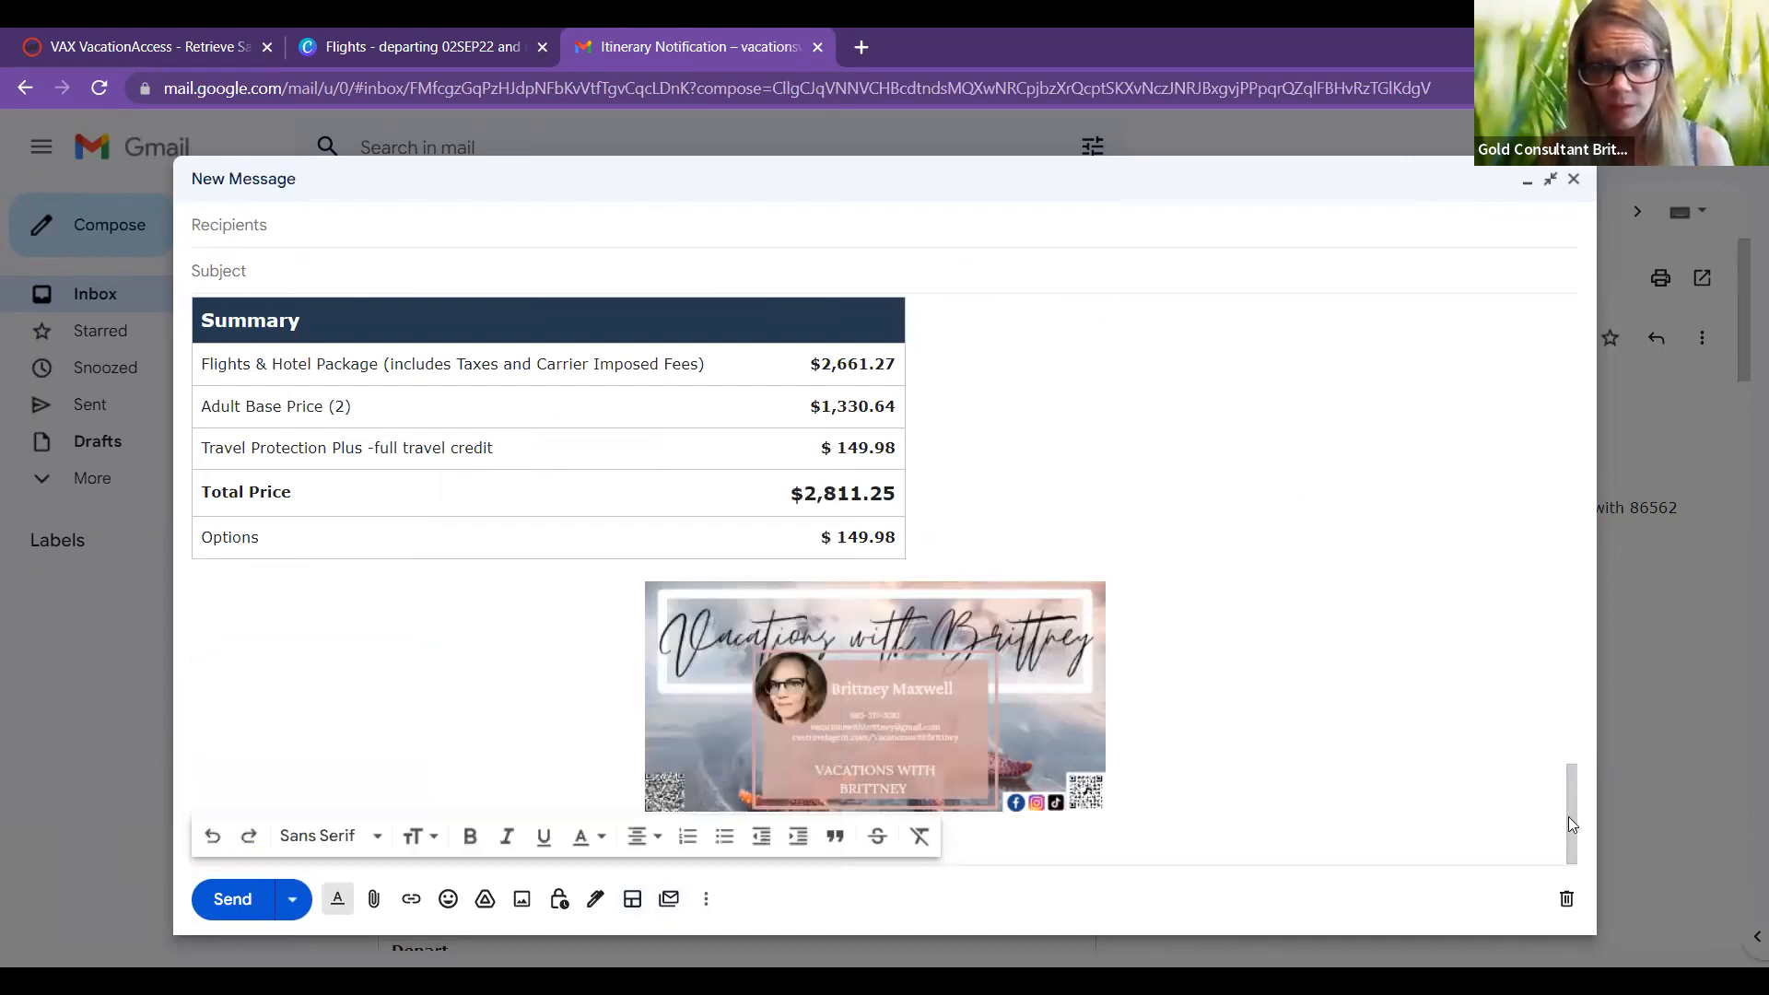
pyautogui.moveTo(1576, 783); pyautogui.dragTo(1597, 626)
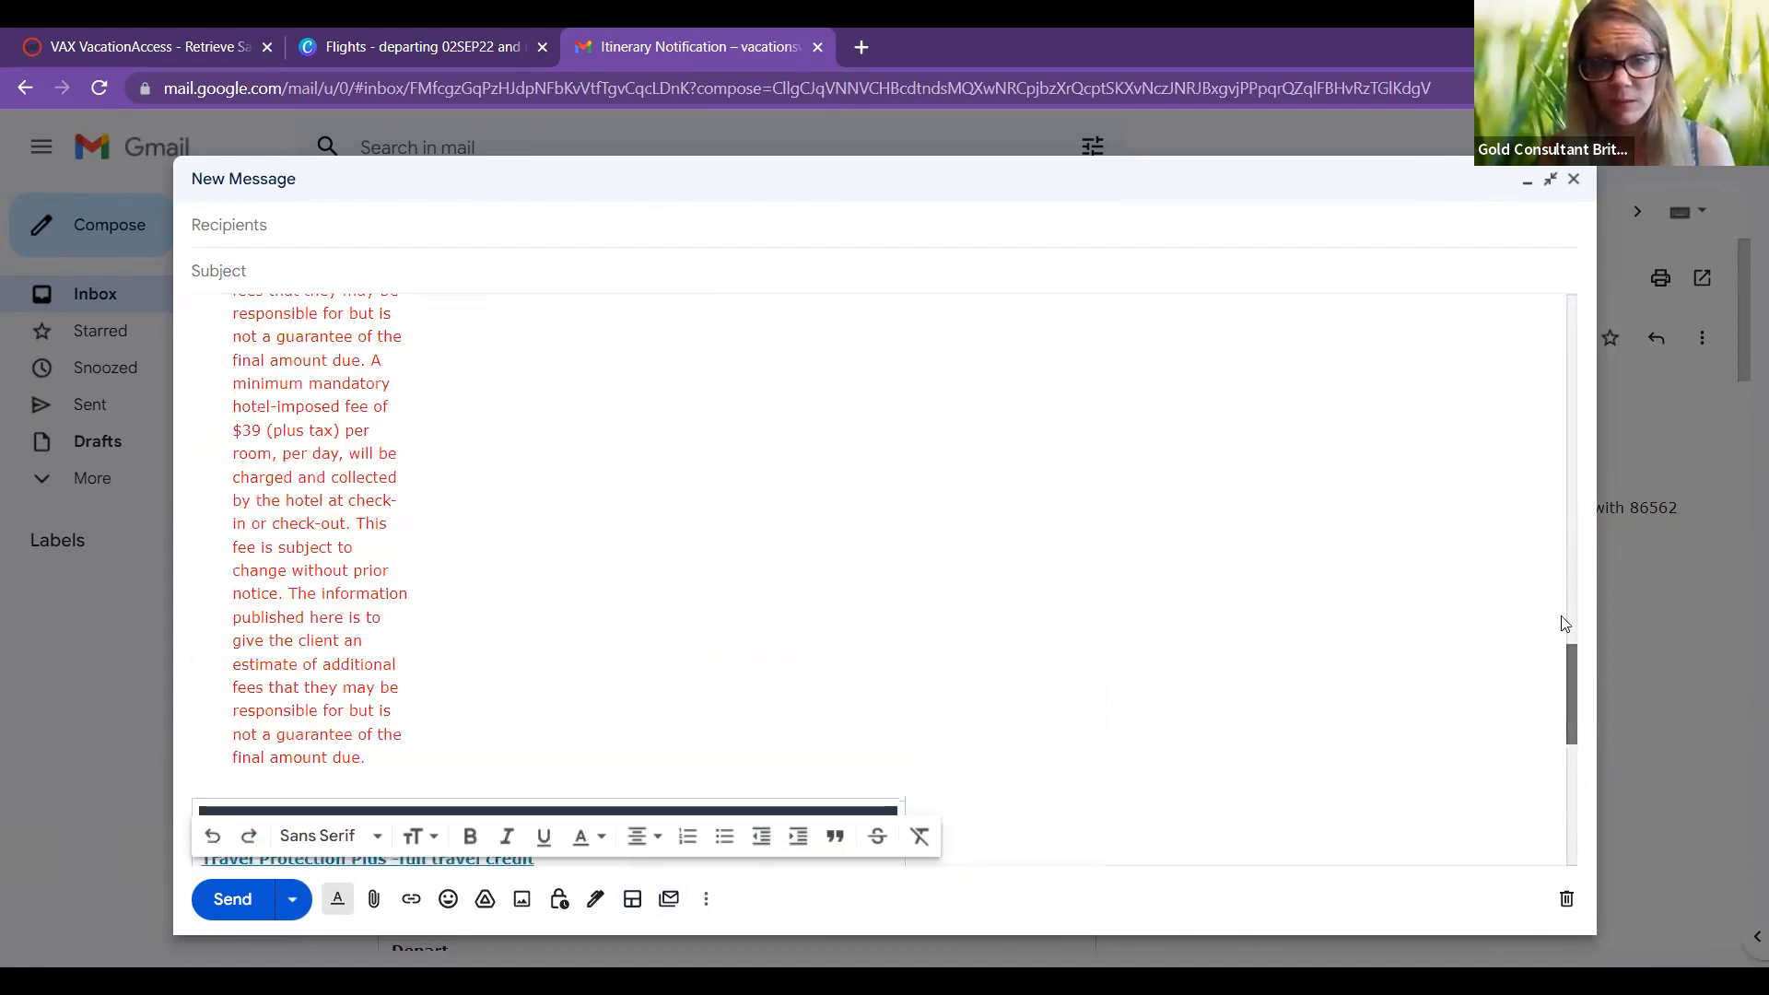
pyautogui.click(1564, 622)
pyautogui.click(1567, 545)
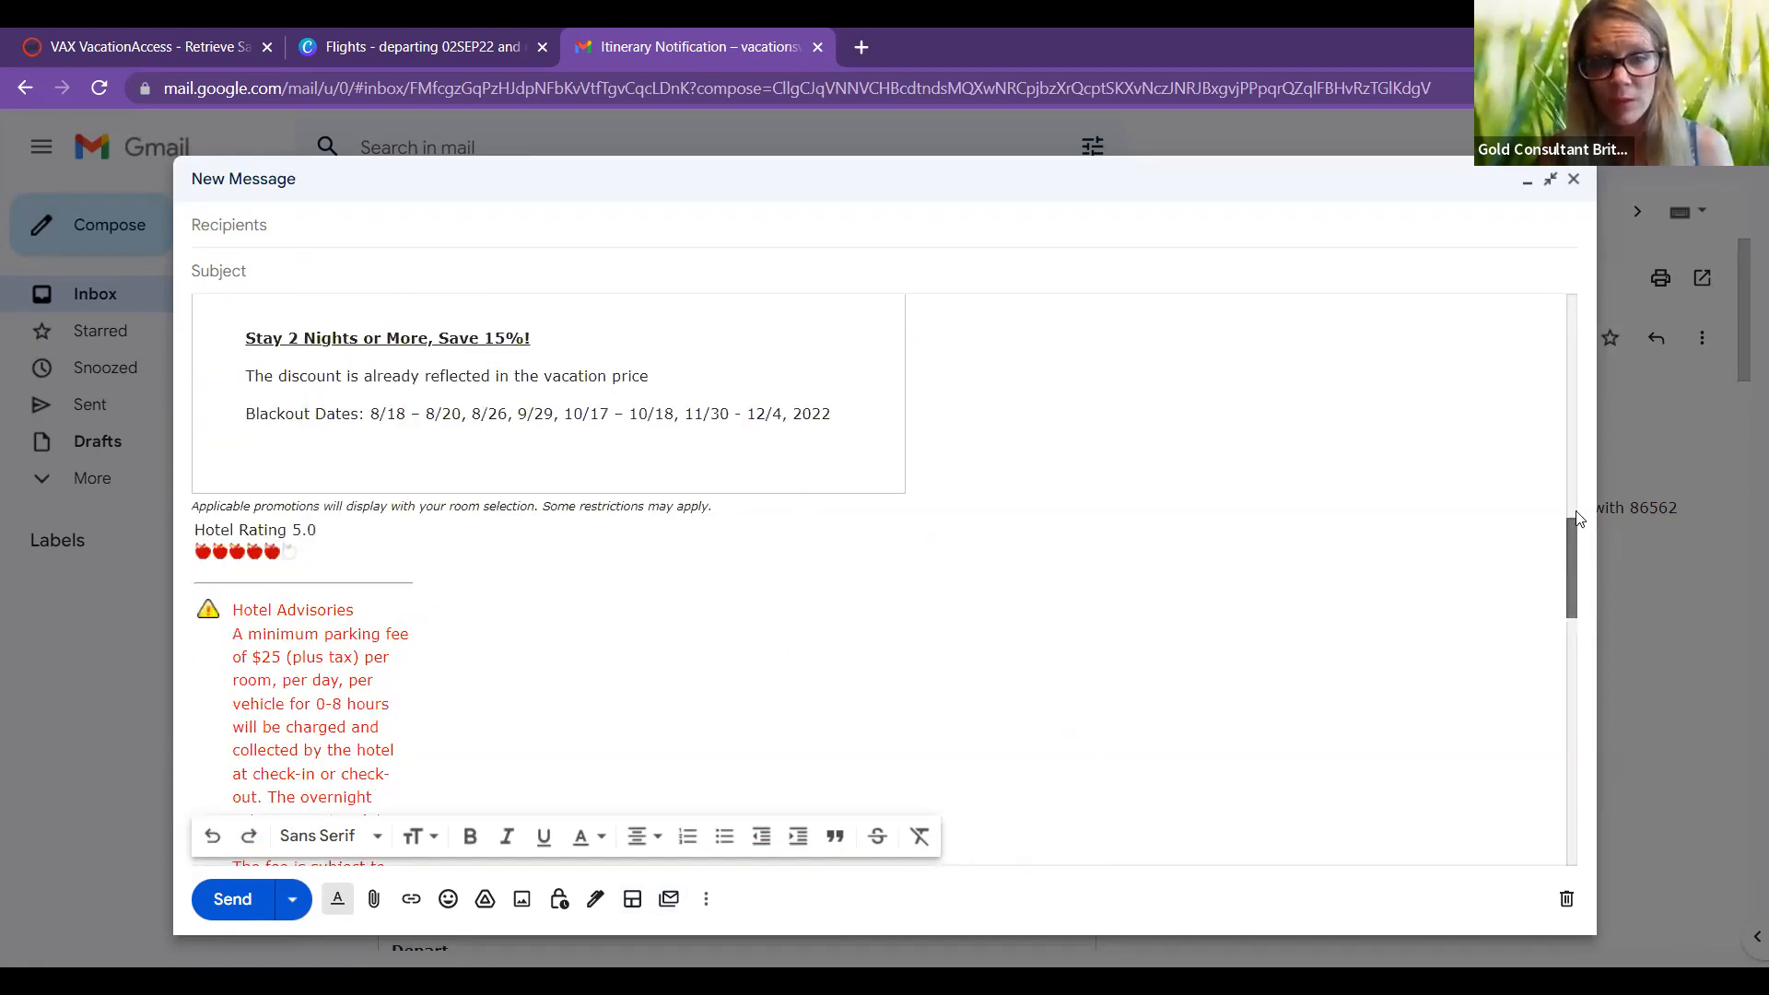
# Step: Remove the link from the Fontainebleau Miami Beach hotel name, leaving plain bold text
pyautogui.scroll(3, 575, 604)
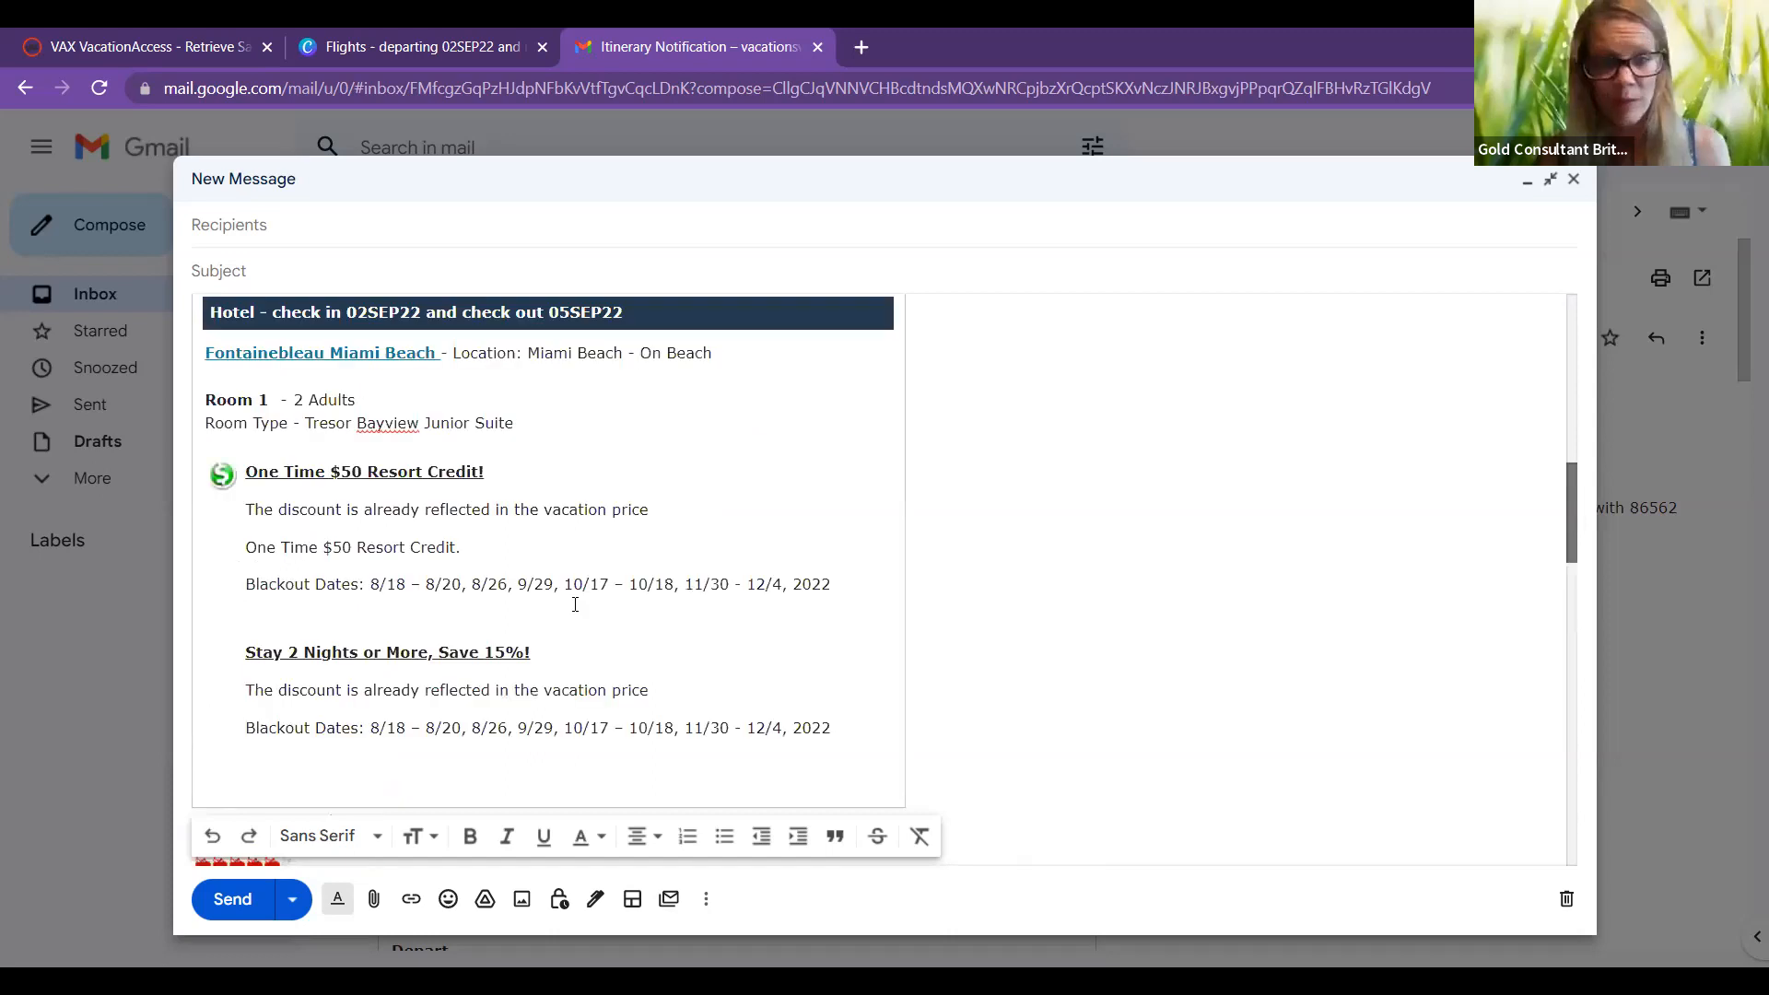
pyautogui.scroll(1, 575, 604)
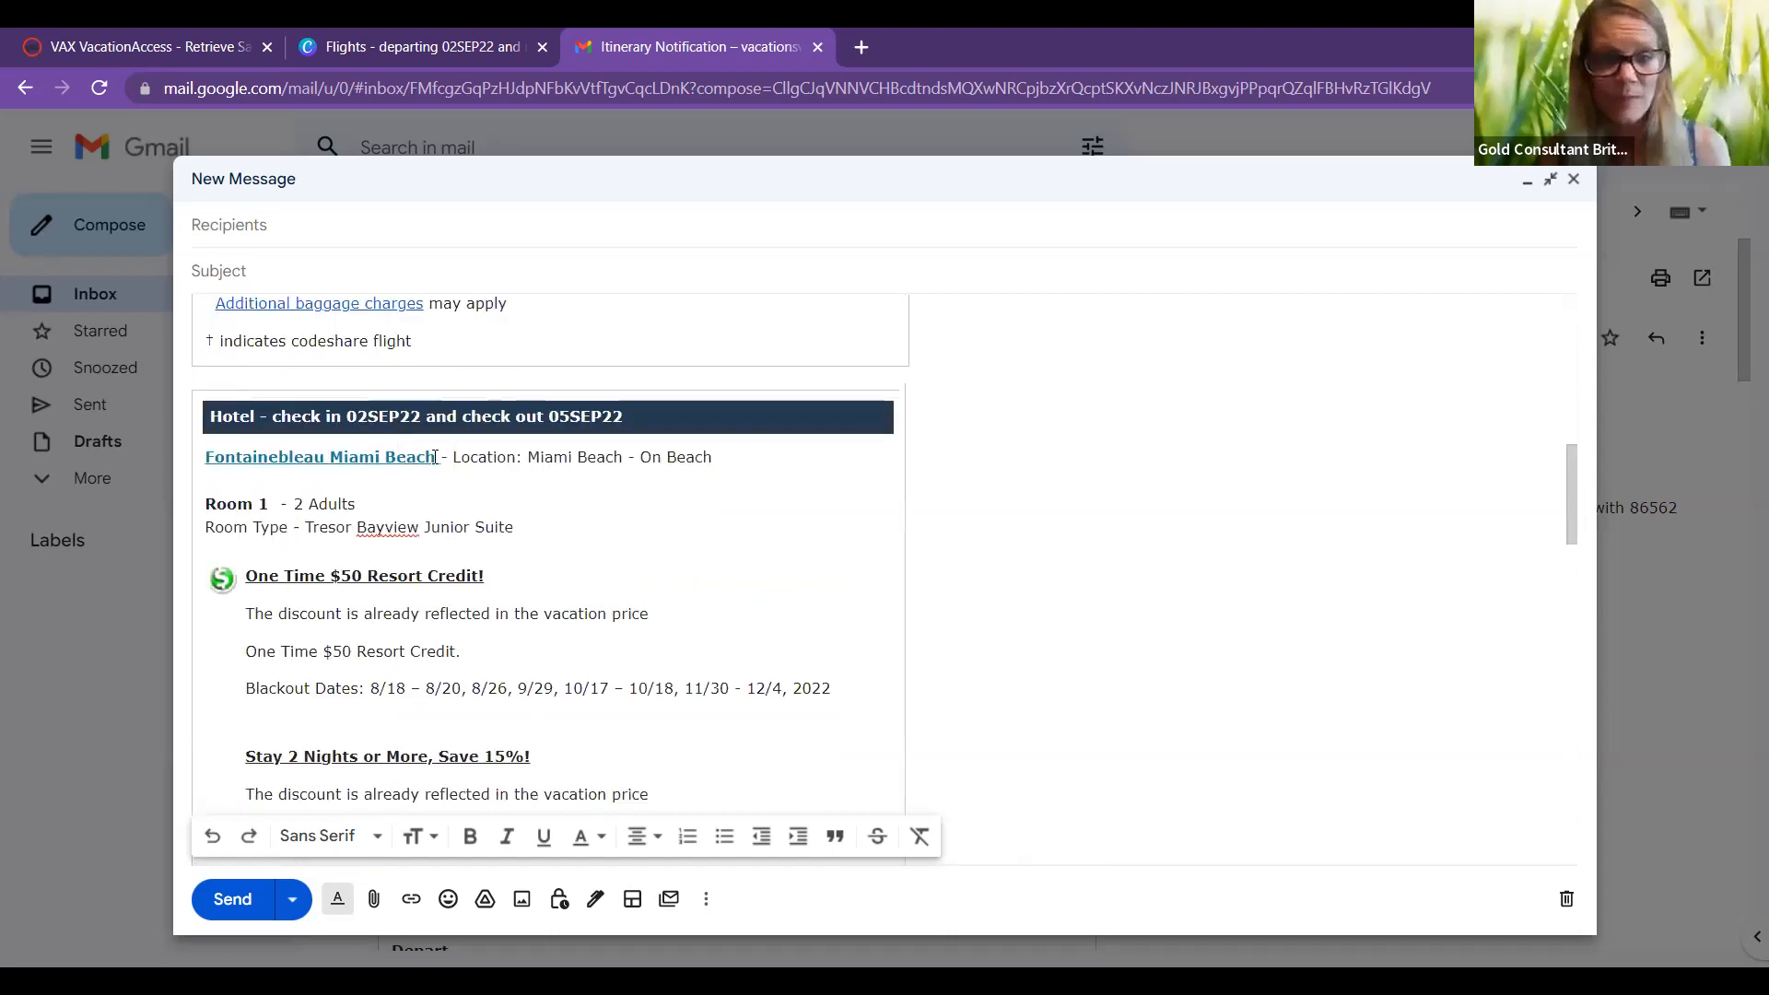
pyautogui.click(404, 458)
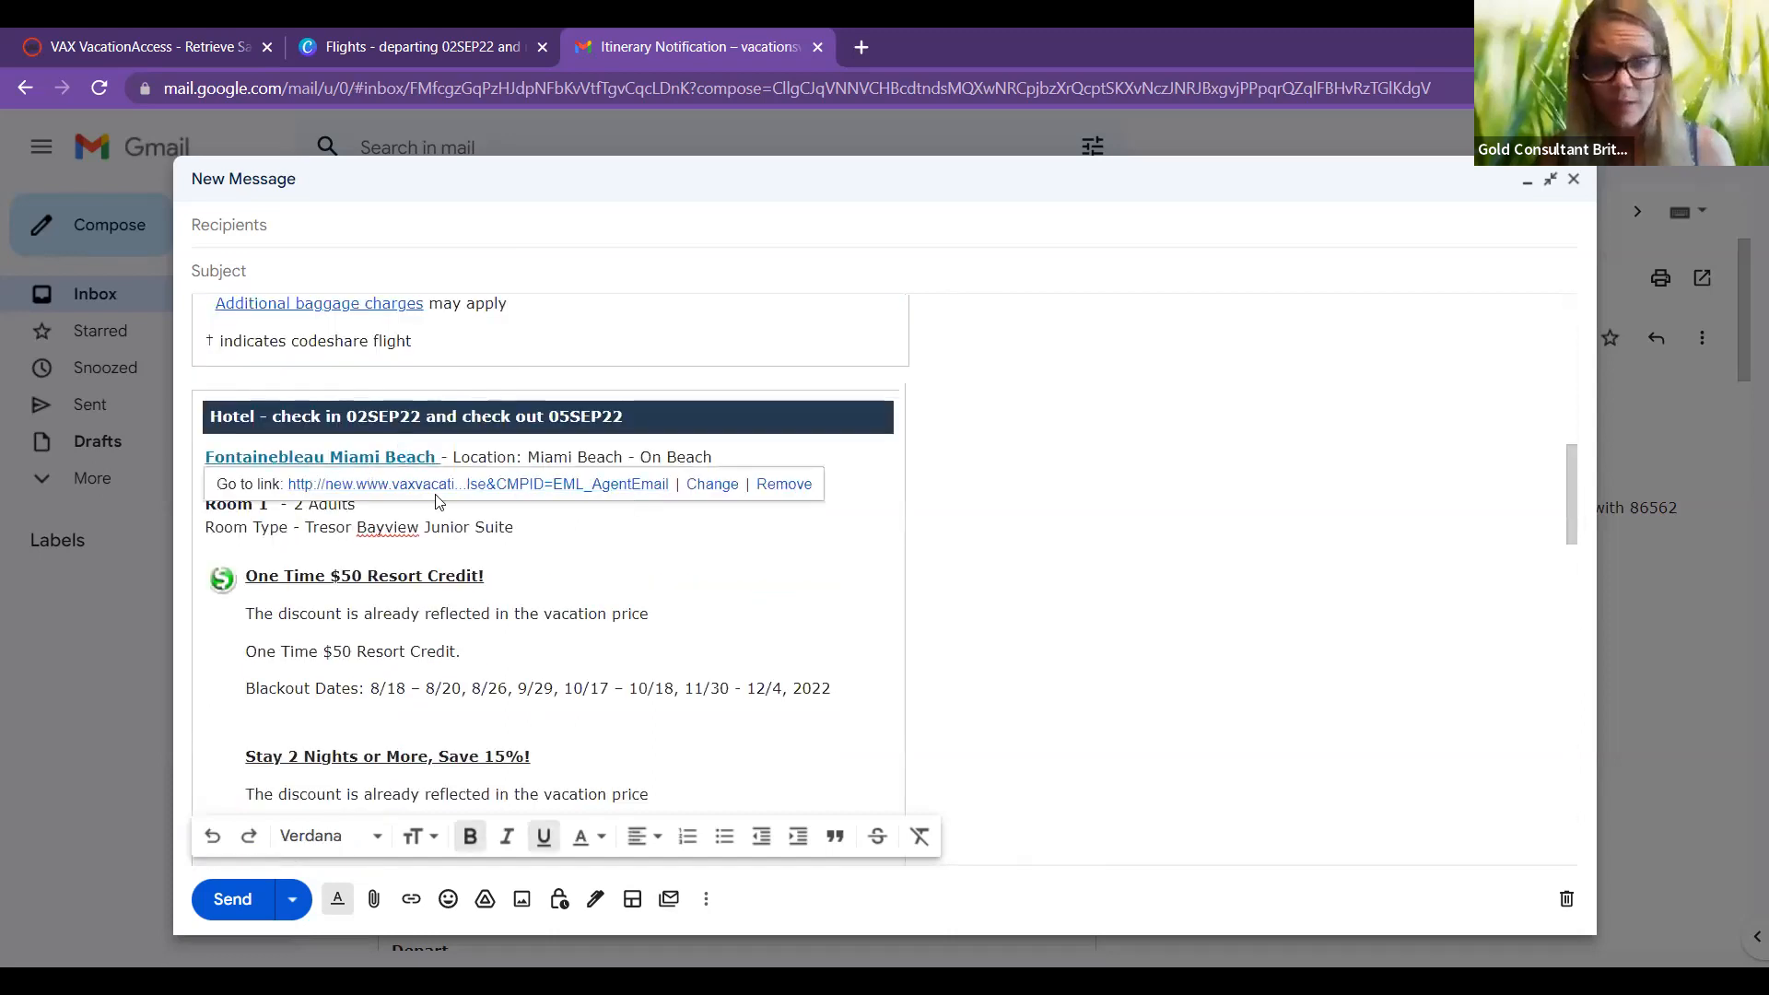
pyautogui.click(782, 485)
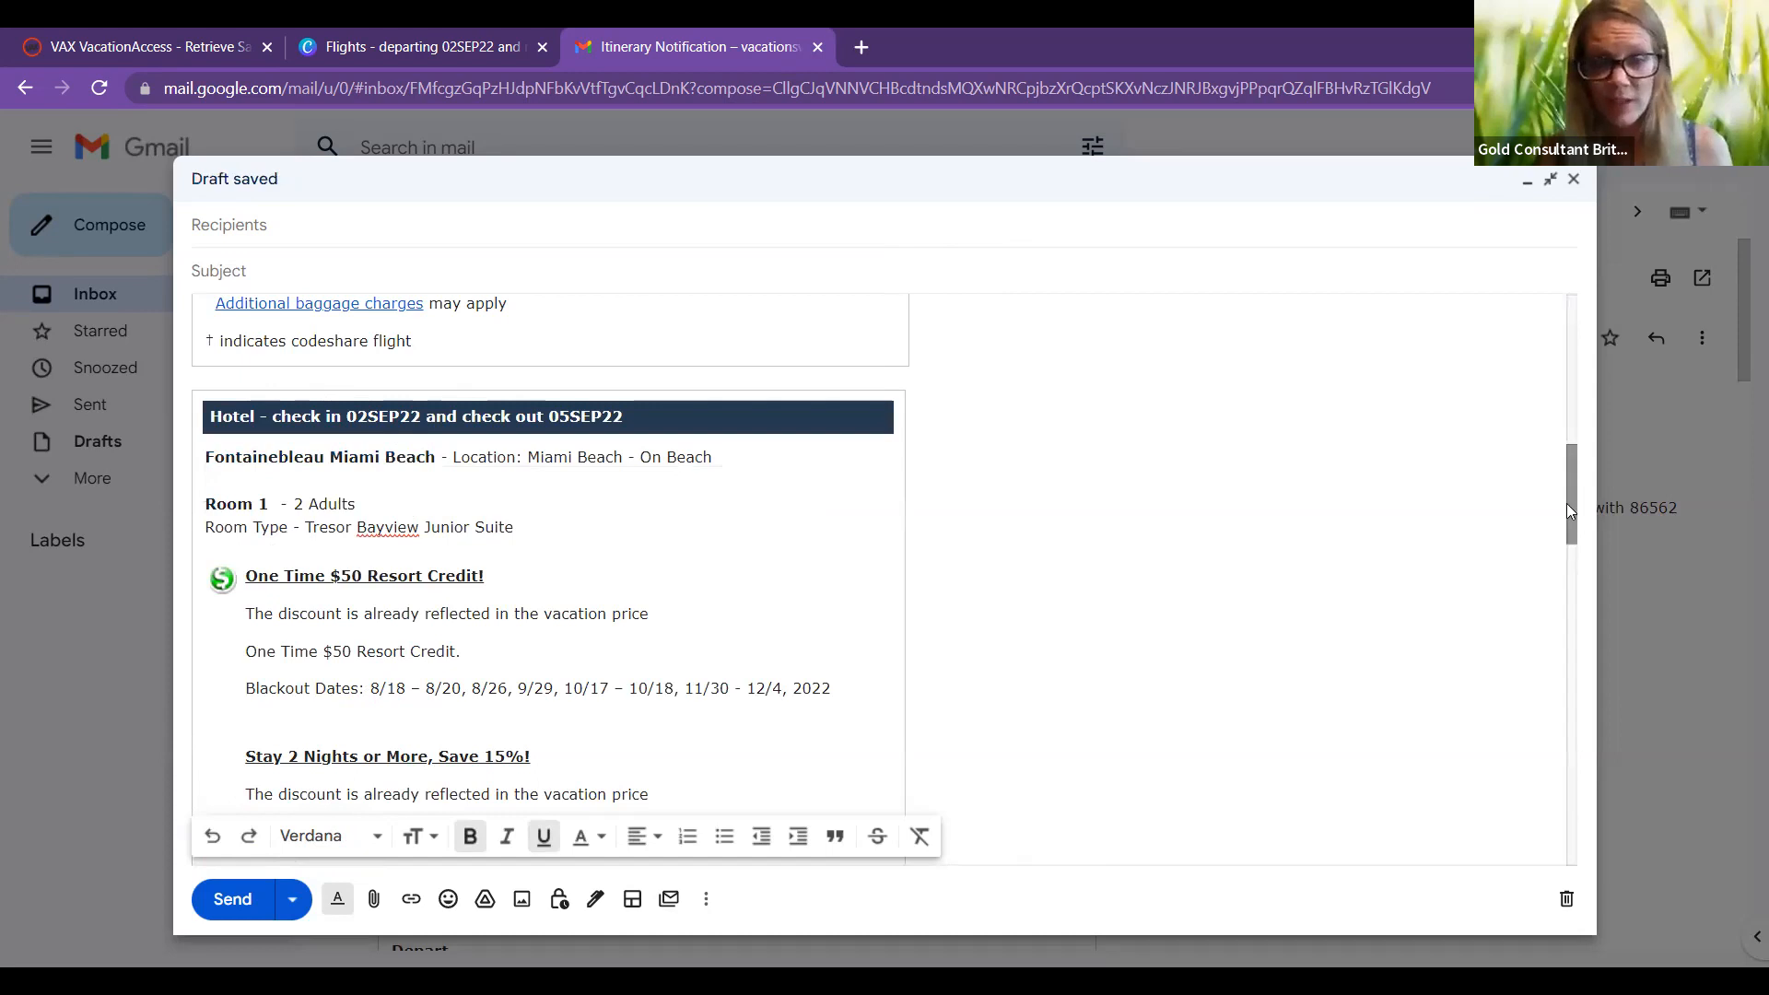
pyautogui.scroll(1, 743, 705)
pyautogui.scroll(1, 742, 705)
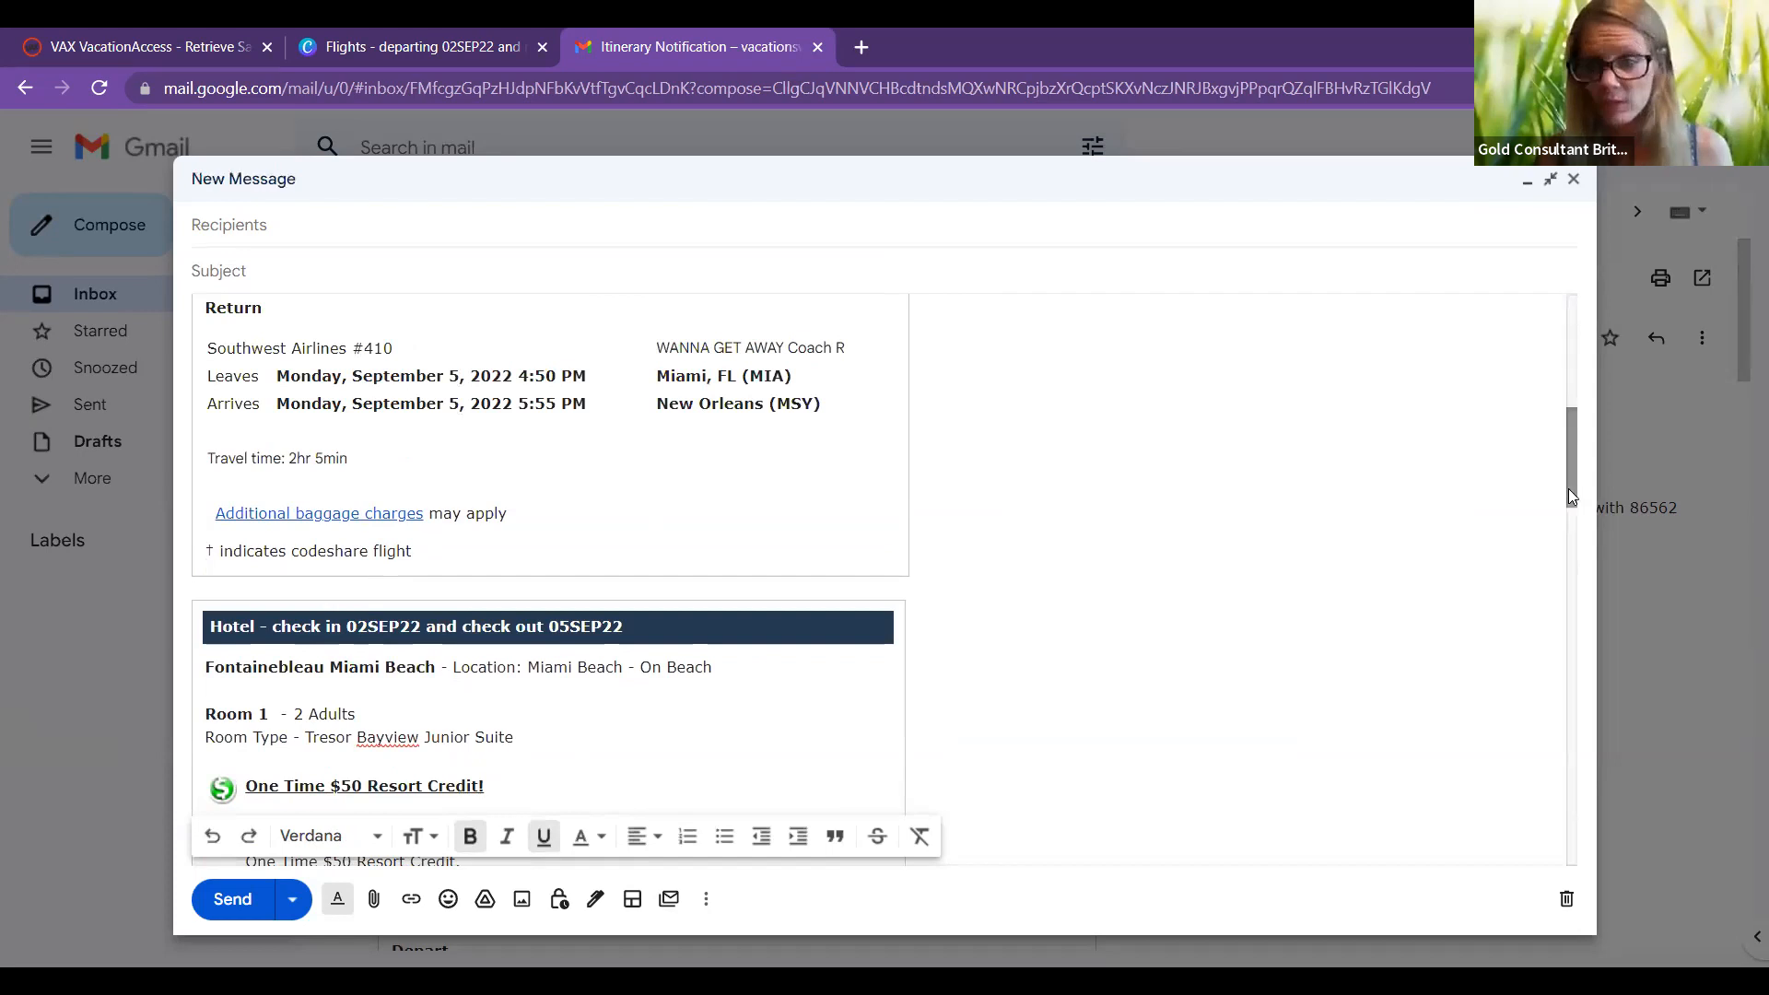
# Step: Cut the four-row payment totals table from the top of the draft
pyautogui.scroll(1, 647, 514)
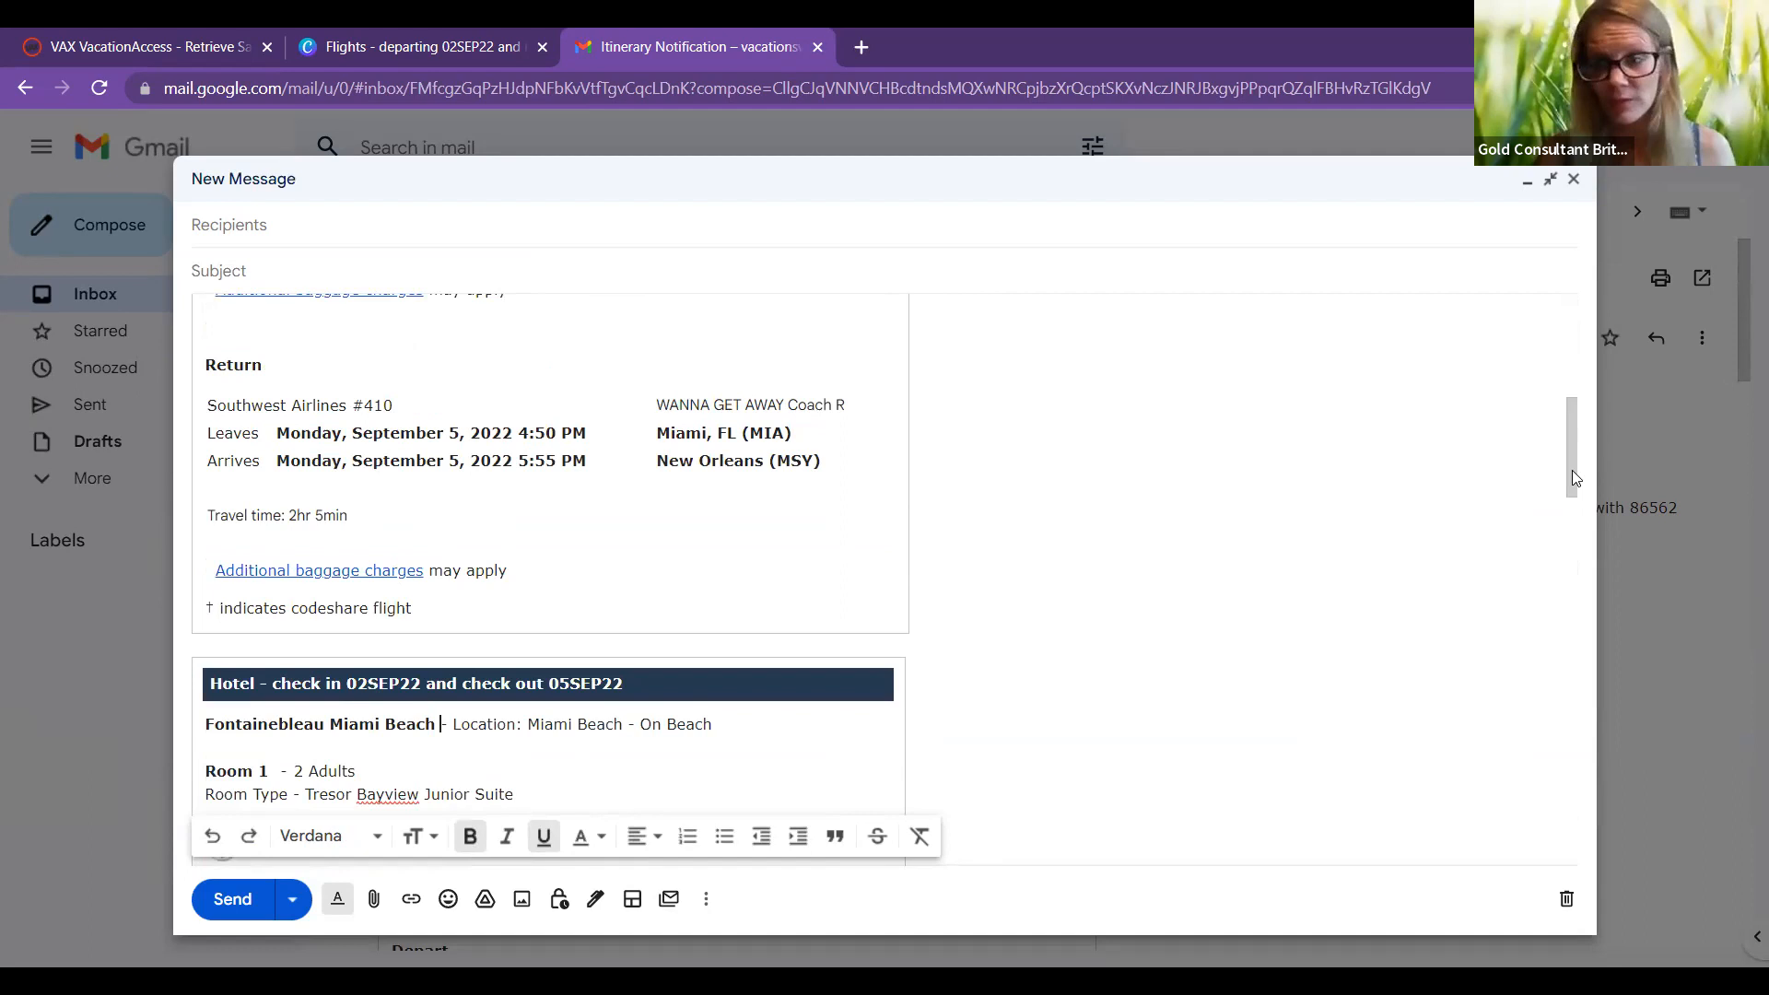
pyautogui.moveTo(1576, 451); pyautogui.dragTo(1570, 372)
pyautogui.scroll(2, 1570, 373)
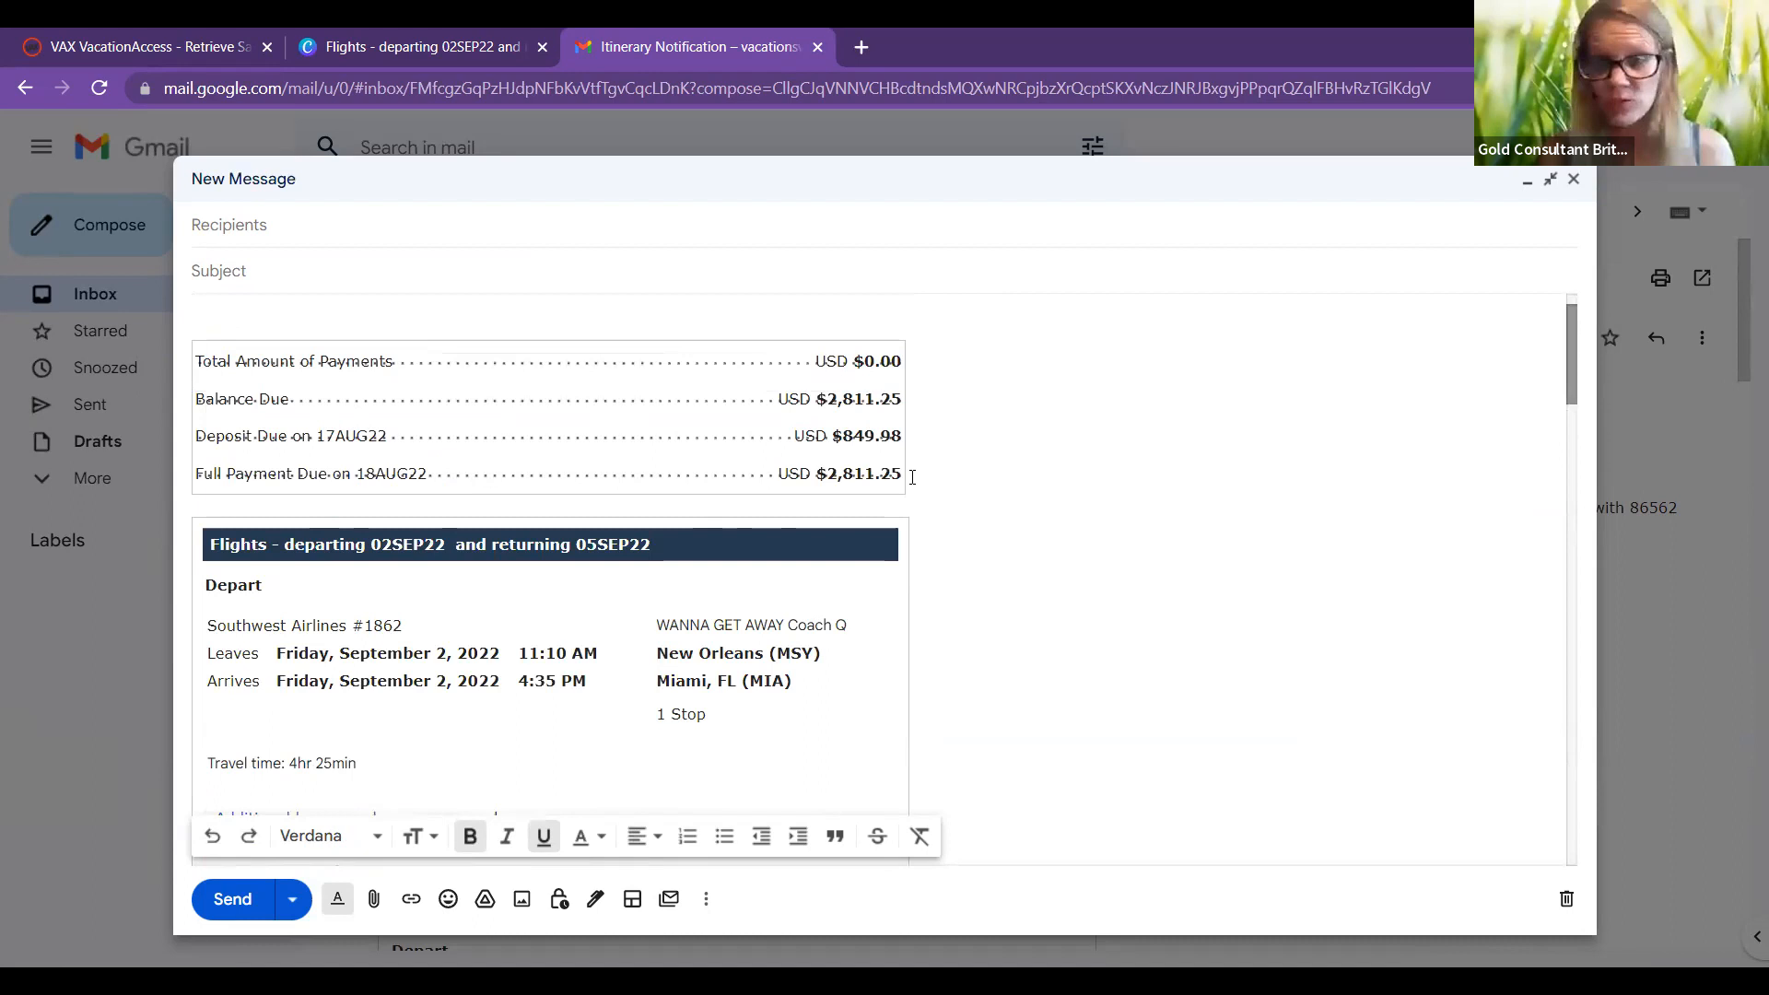
pyautogui.moveTo(276, 502); pyautogui.dragTo(197, 363)
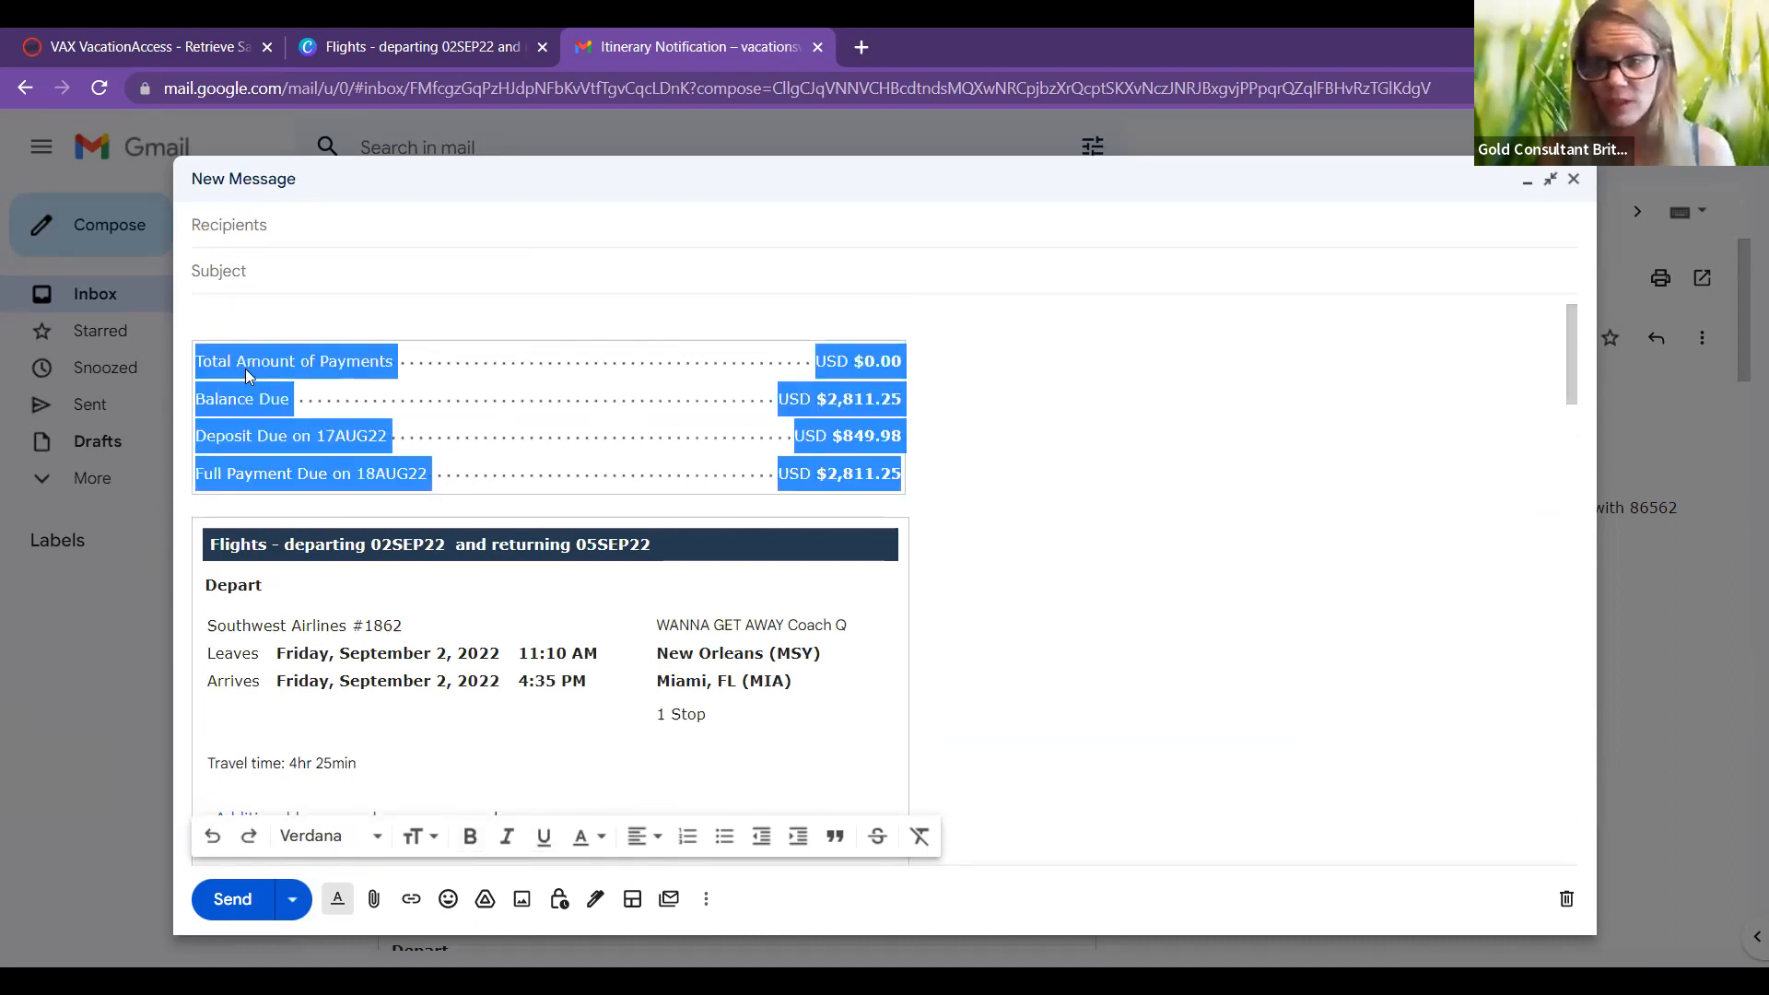
pyautogui.rightClick(295, 451)
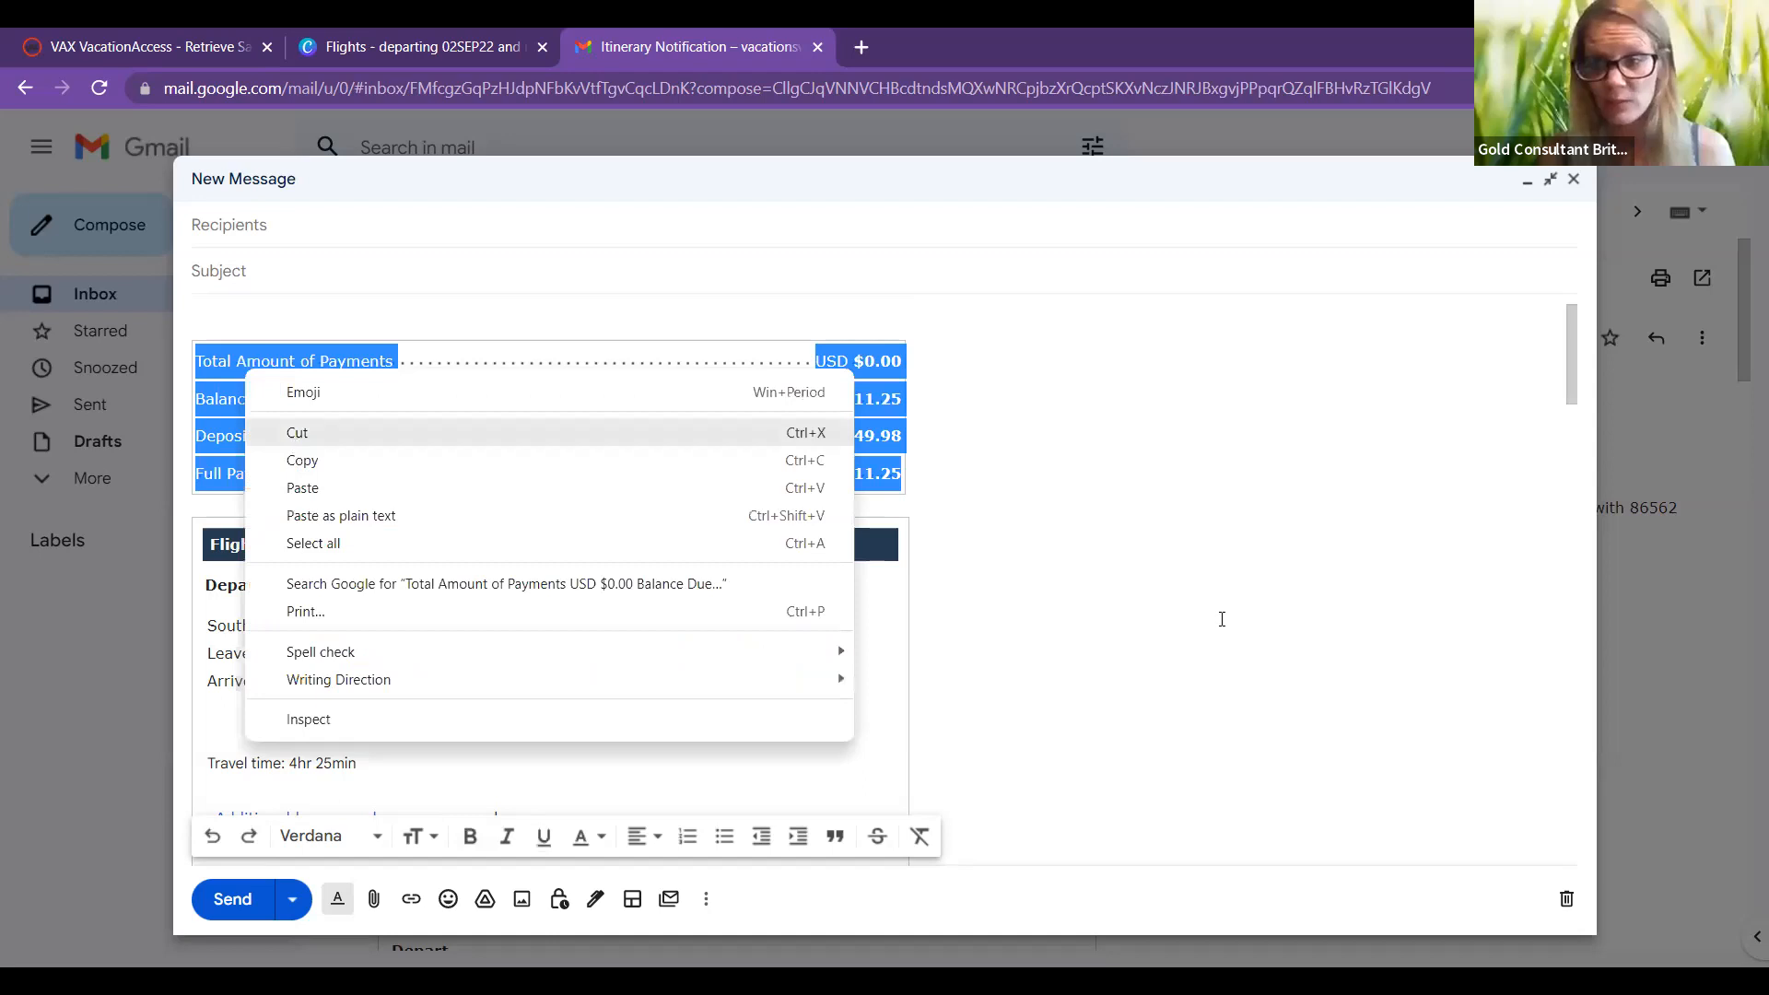
pyautogui.press('Return')
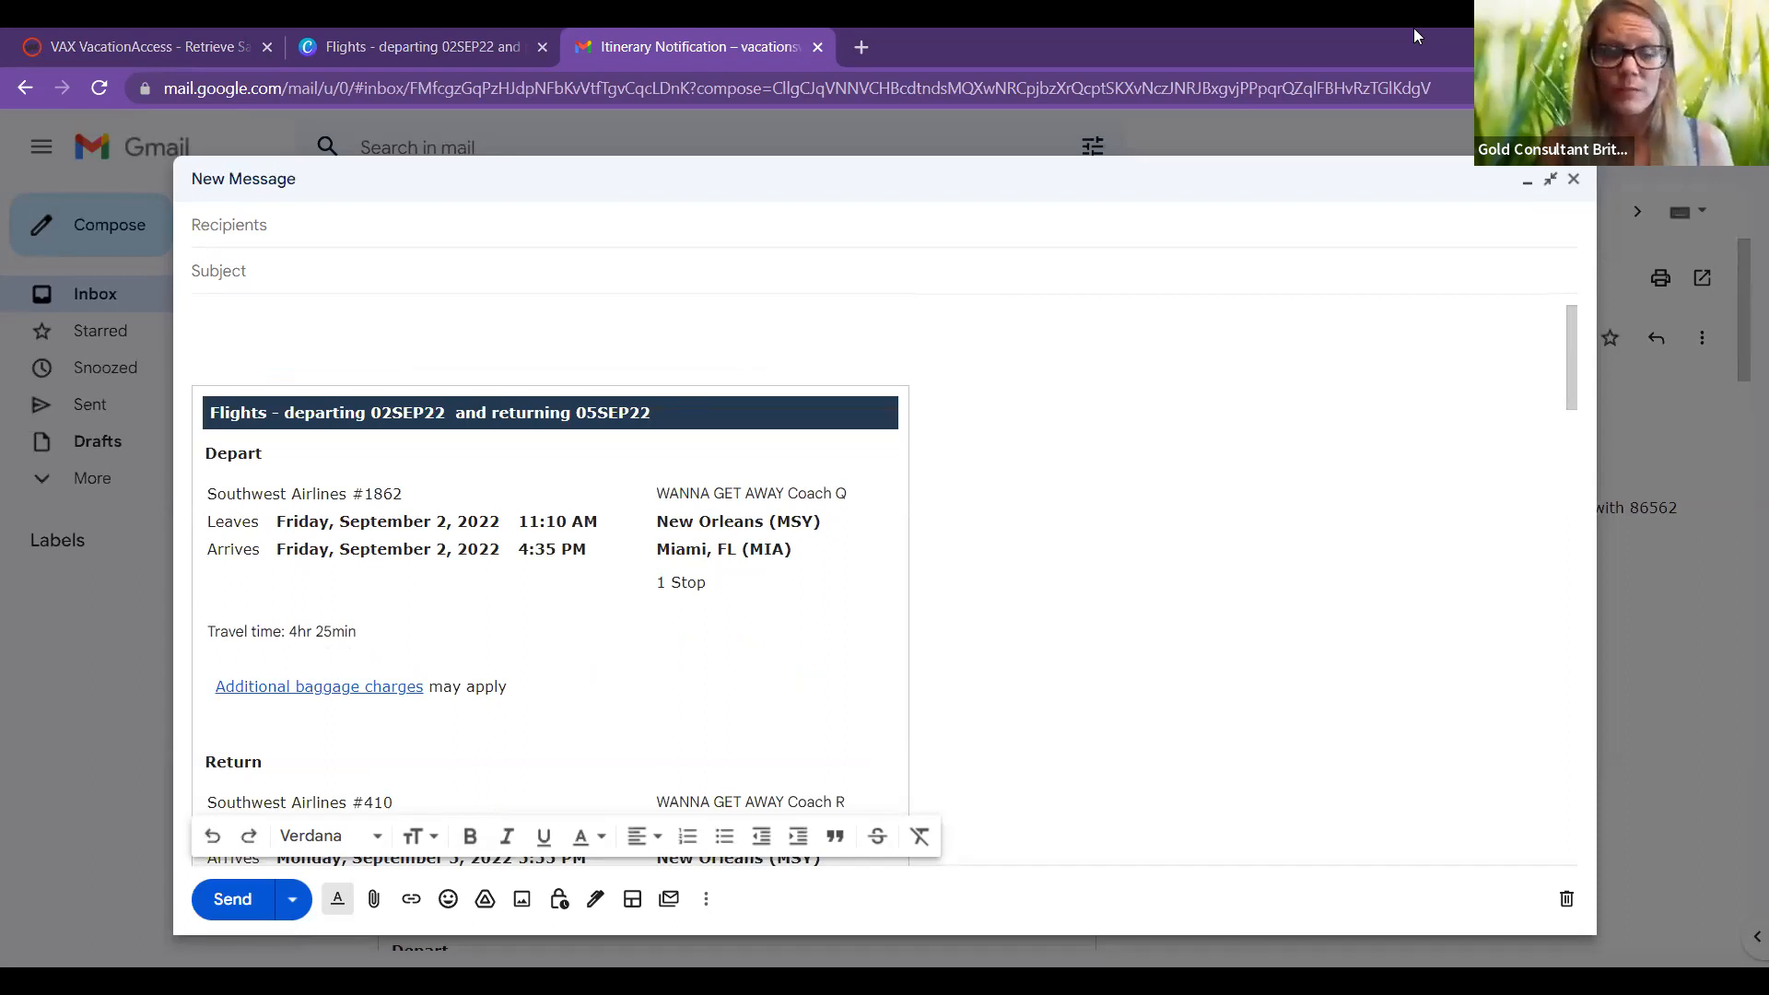
# Step: Paste the payment totals as plain text, then delete the total, balance and deposit lines
pyautogui.rightClick(210, 337)
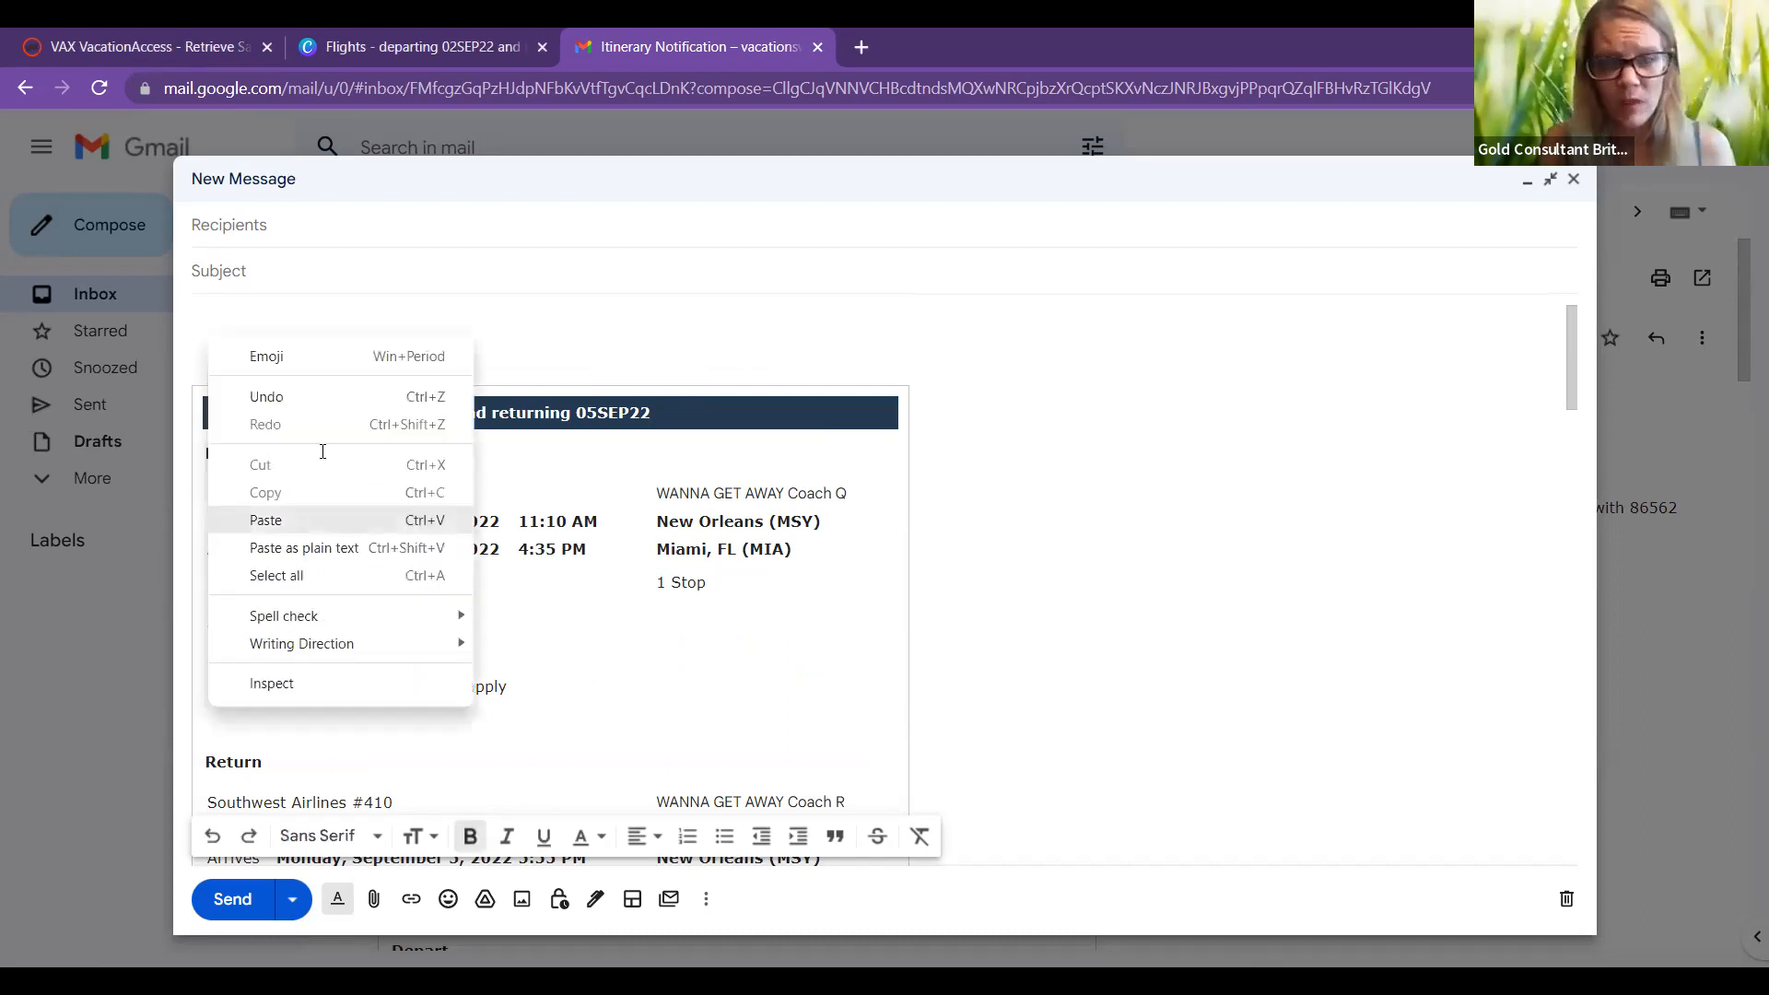
pyautogui.click(265, 520)
pyautogui.moveTo(536, 413); pyautogui.dragTo(197, 347)
pyautogui.moveTo(538, 371); pyautogui.dragTo(474, 379)
pyautogui.click(475, 377)
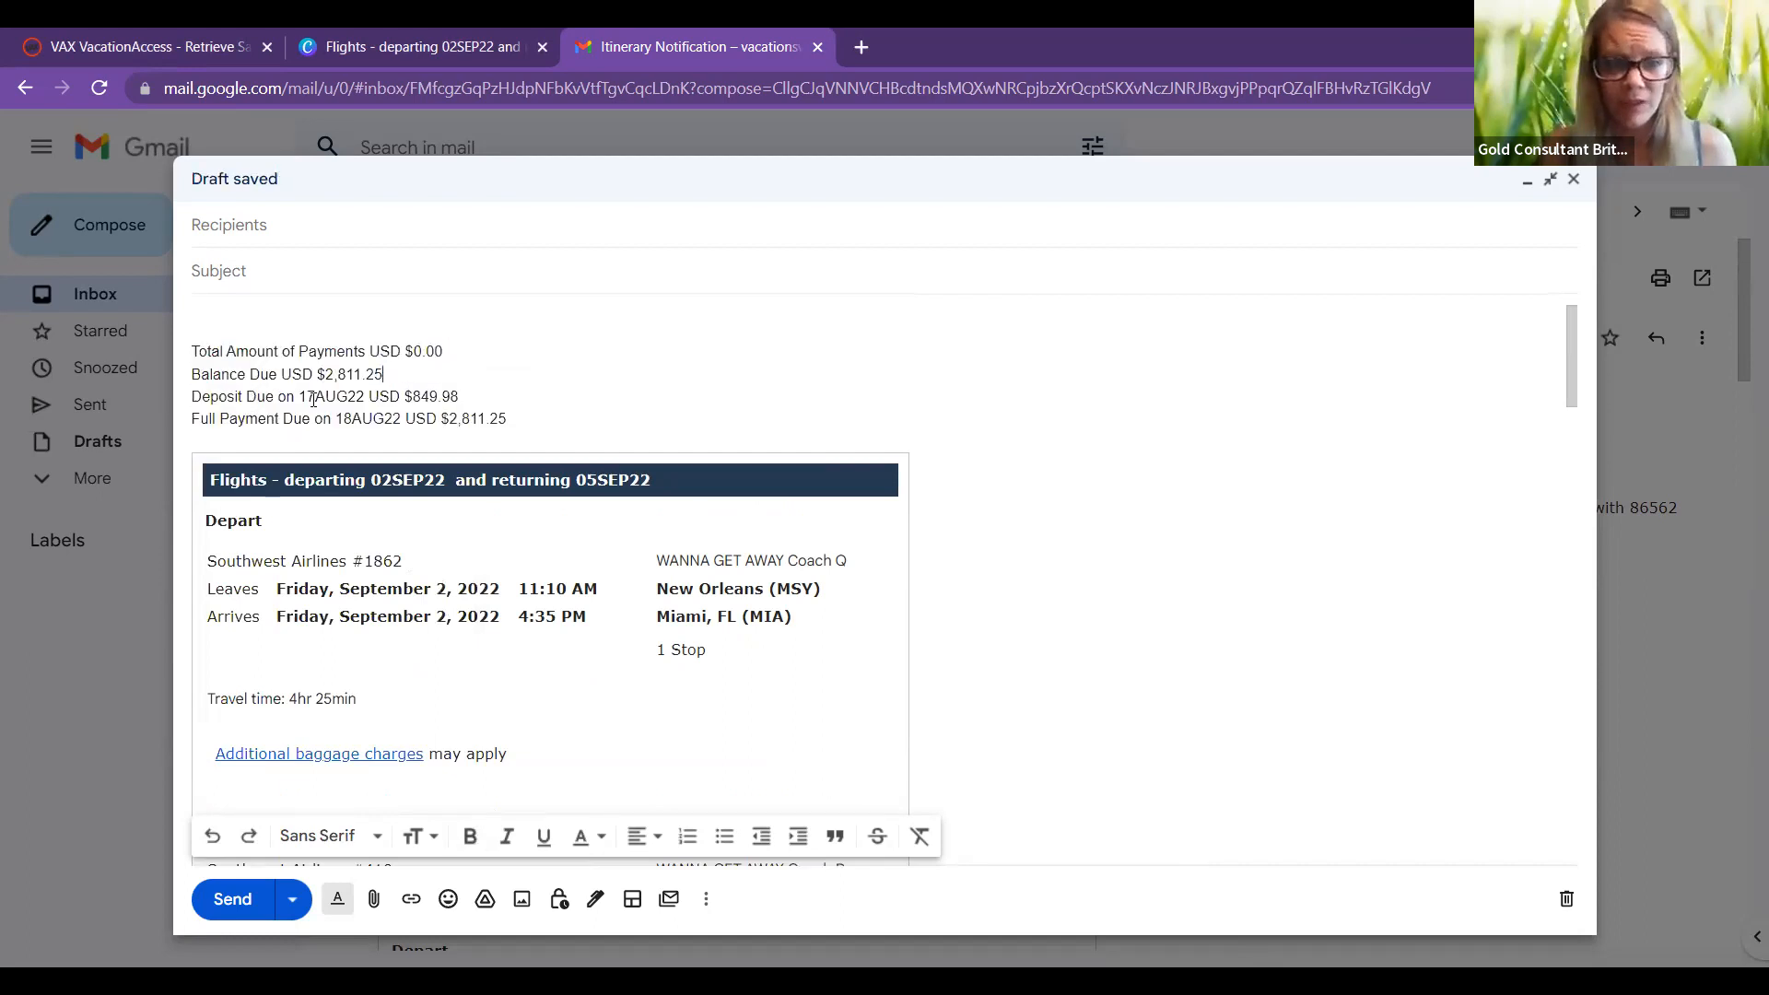
pyautogui.moveTo(251, 396); pyautogui.dragTo(191, 349)
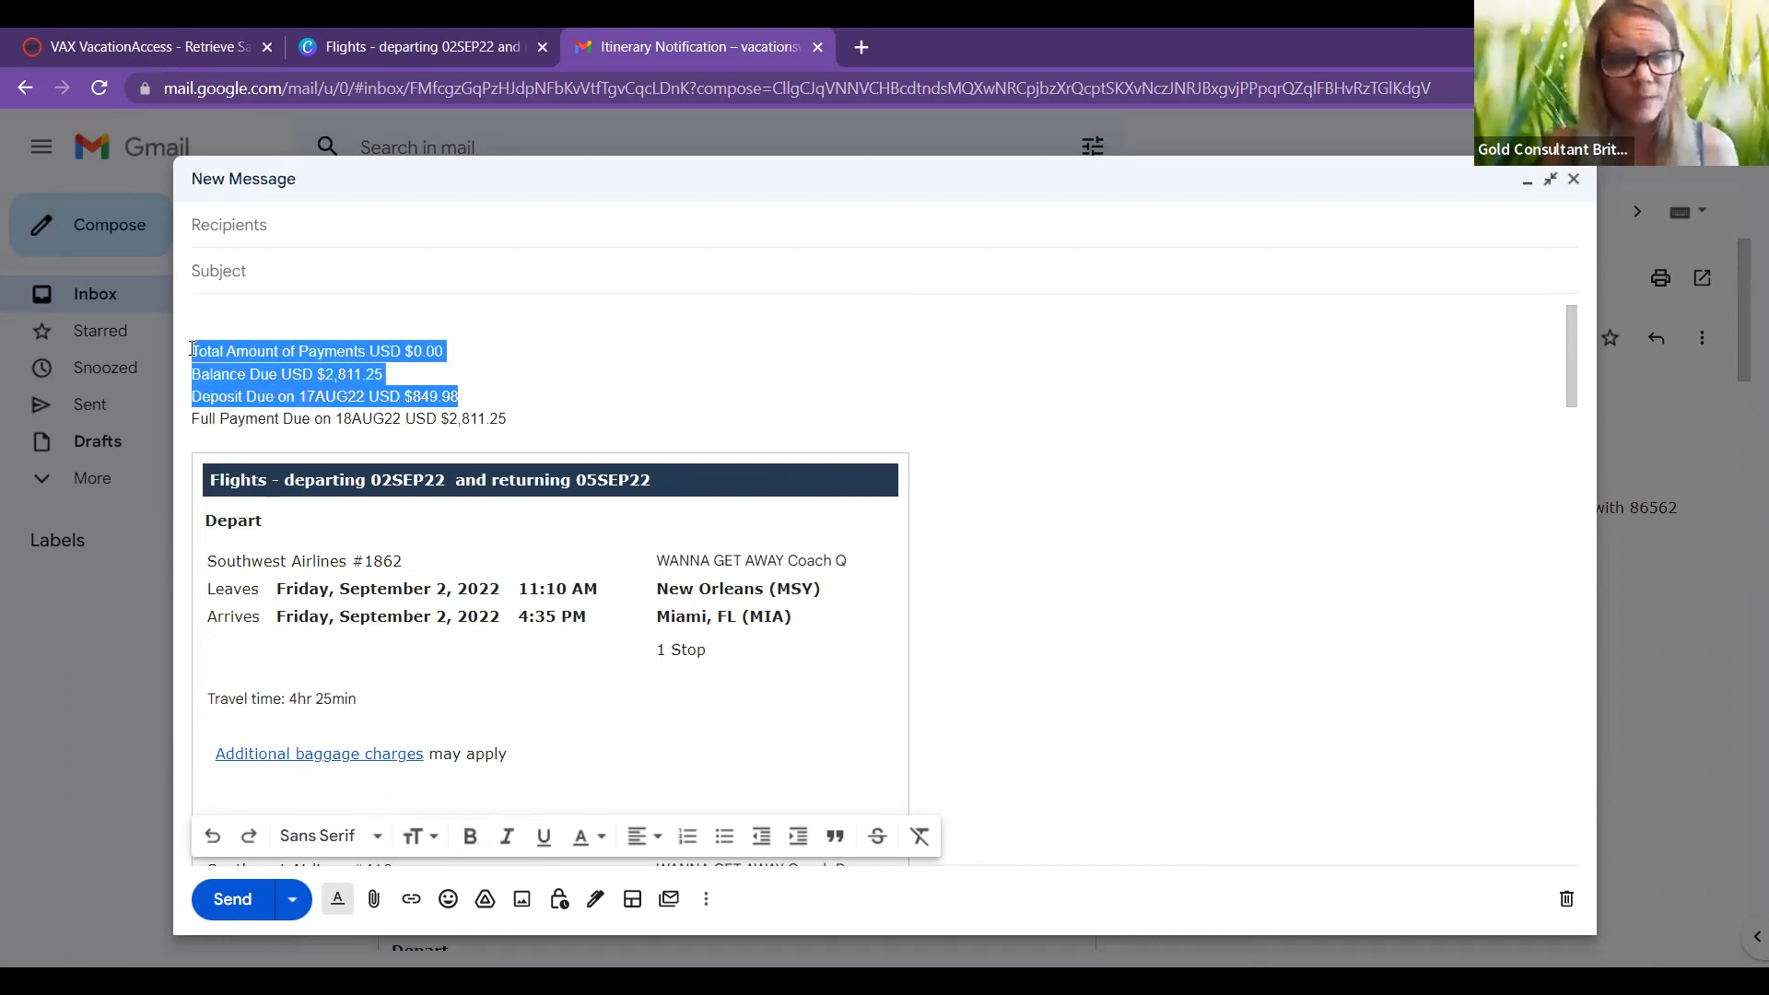
pyautogui.press('BackSpace')
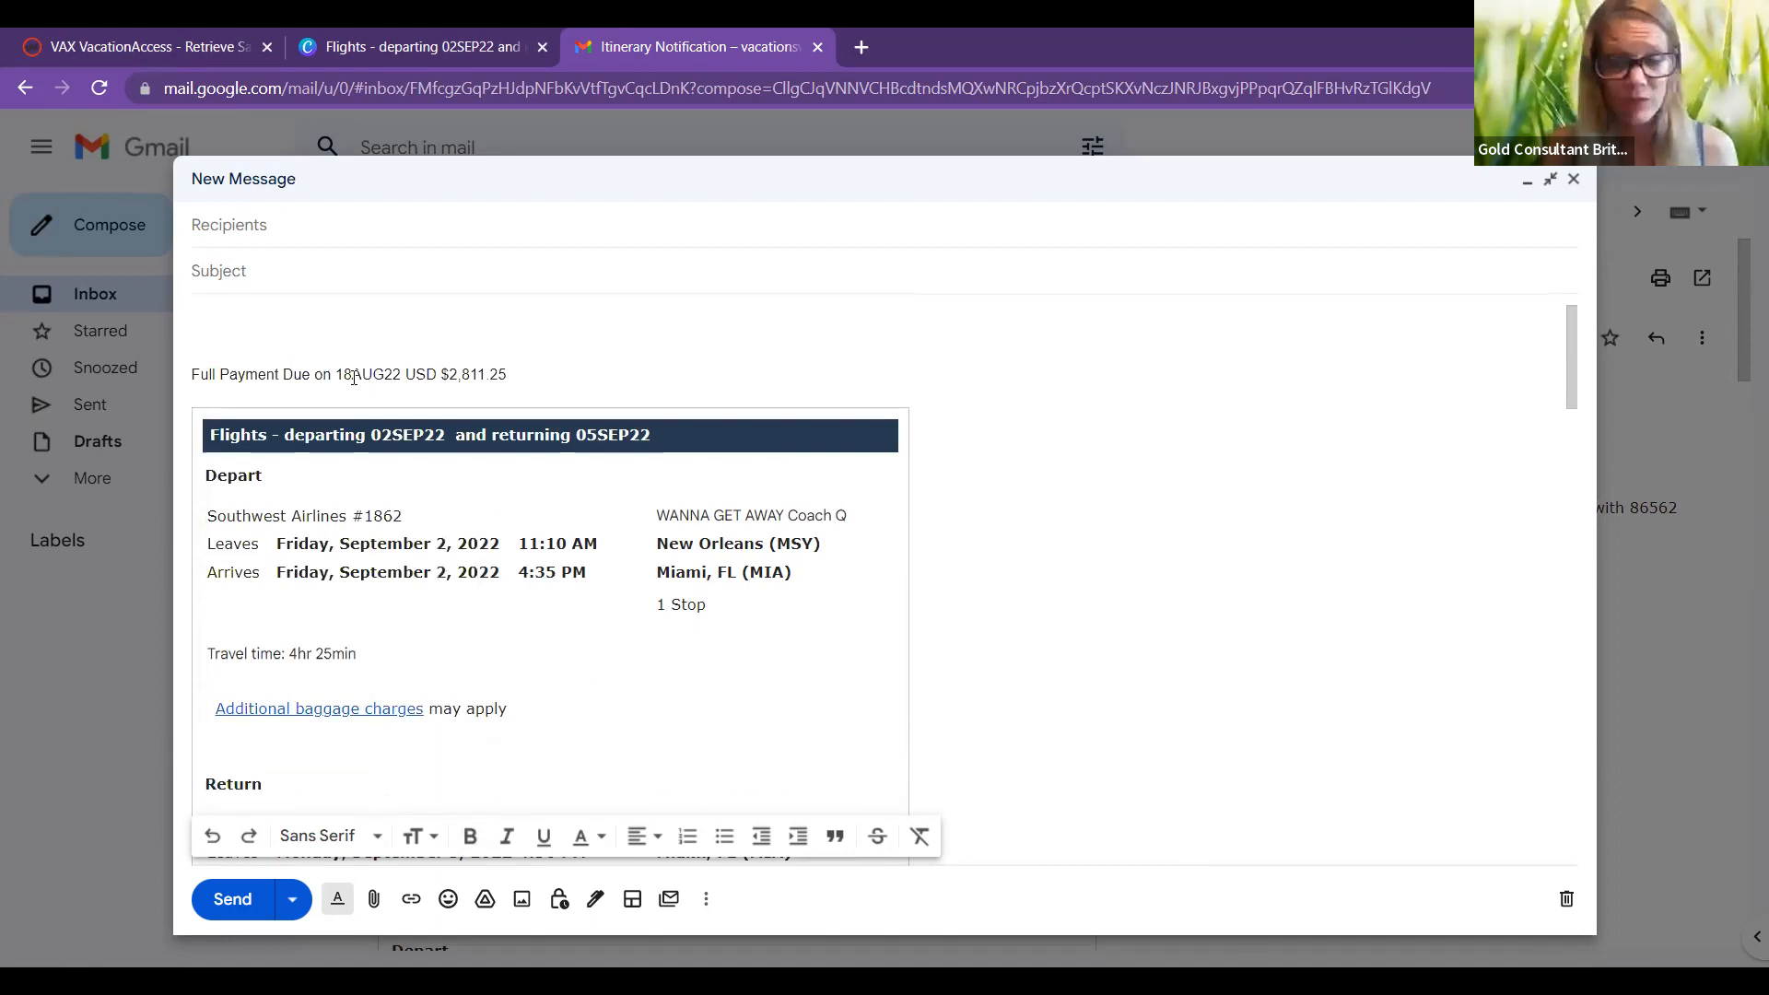
# Step: Correct the full payment date from 18AUG22 to 17AUG22 and add a blank line at the top
pyautogui.click(354, 378)
pyautogui.press('BackSpace')
pyautogui.write('7')
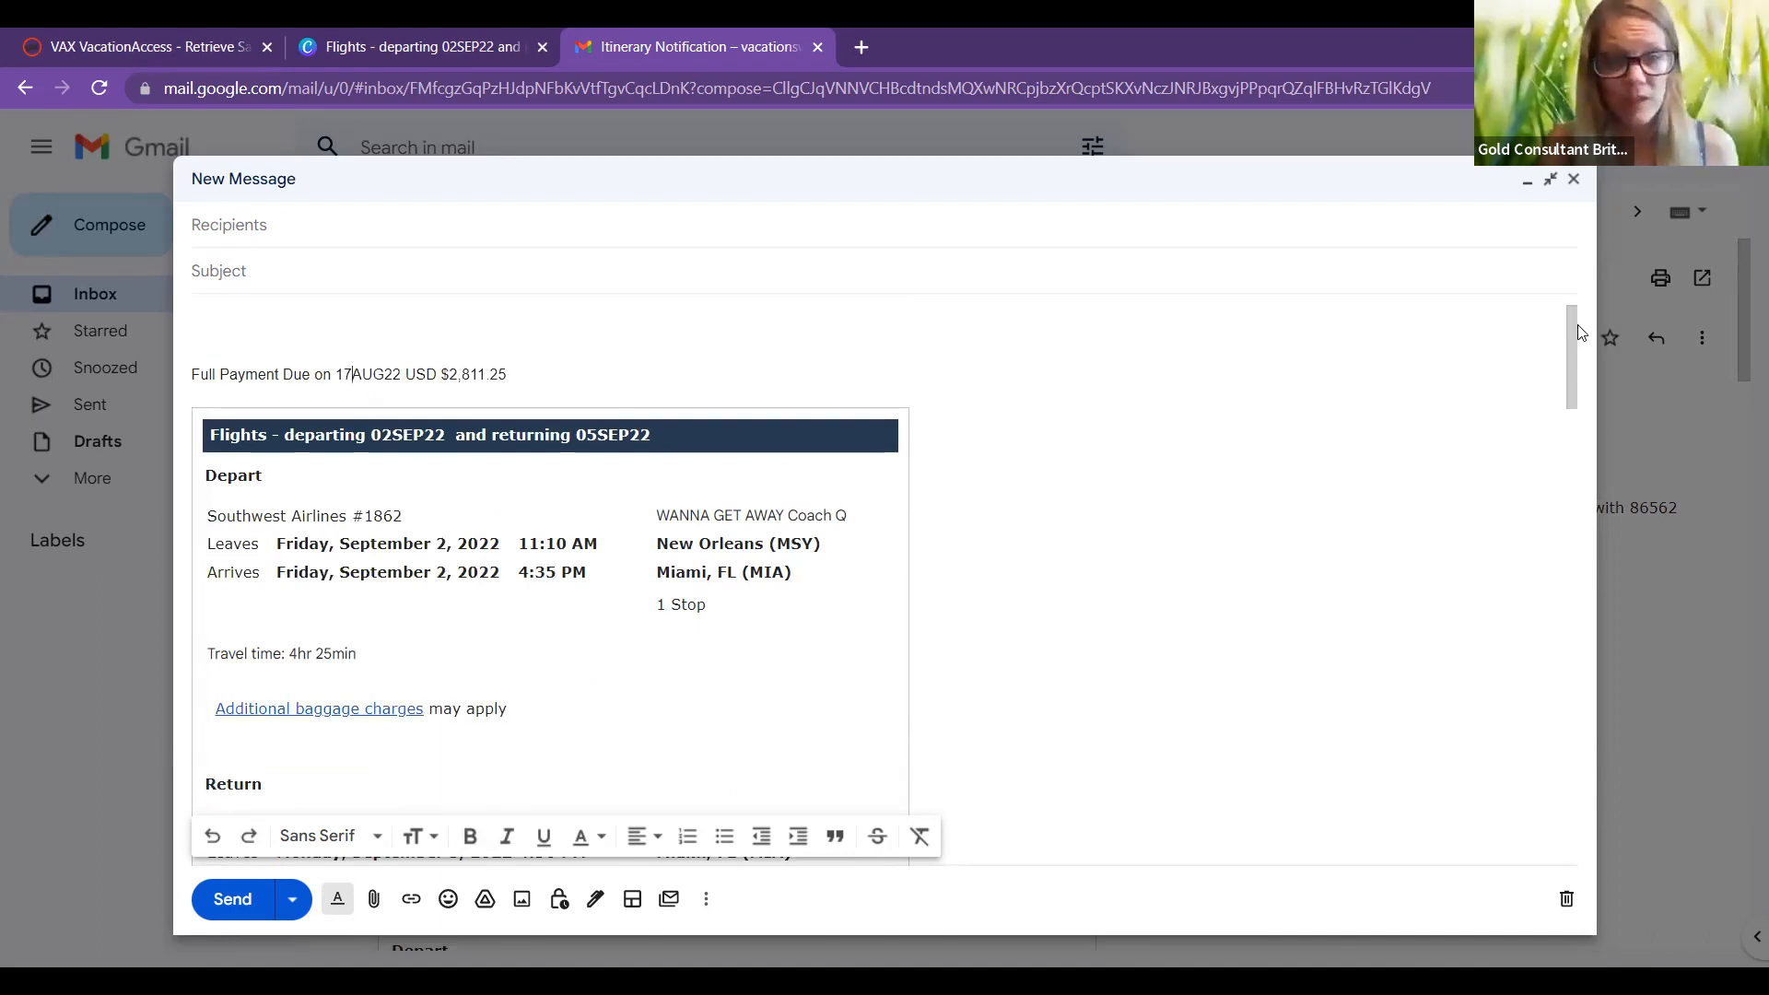
pyautogui.scroll(1, 208, 342)
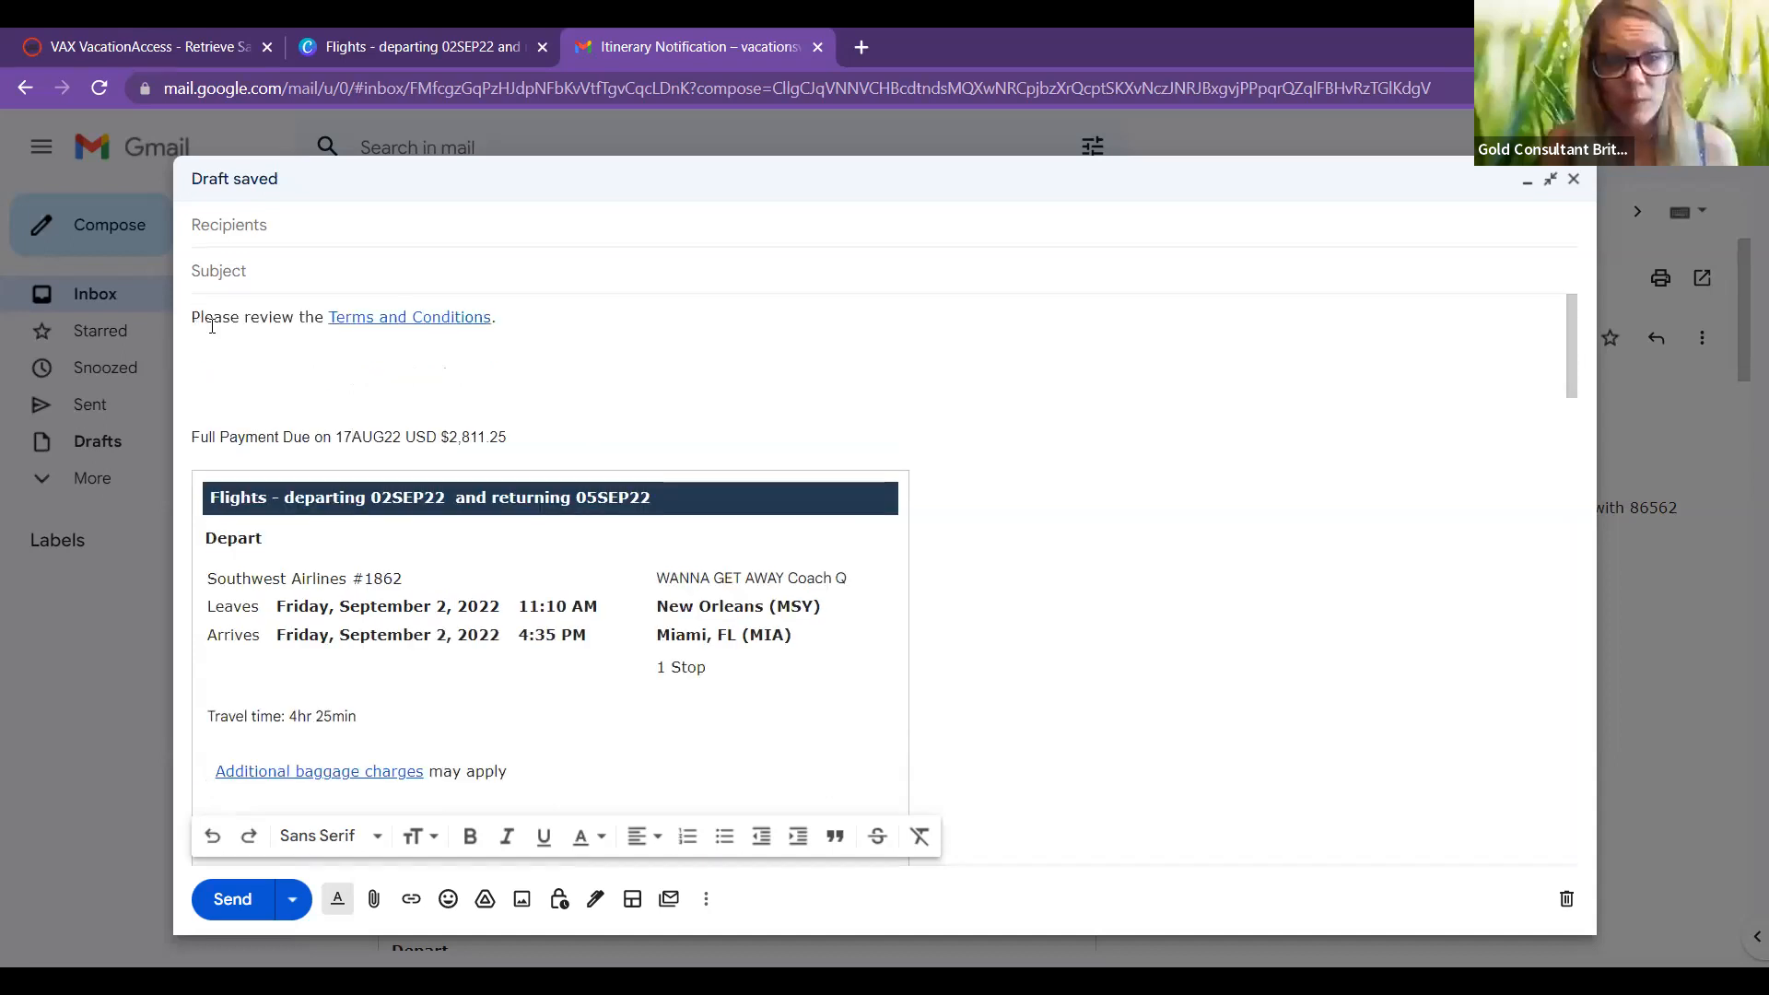
pyautogui.press('Return')
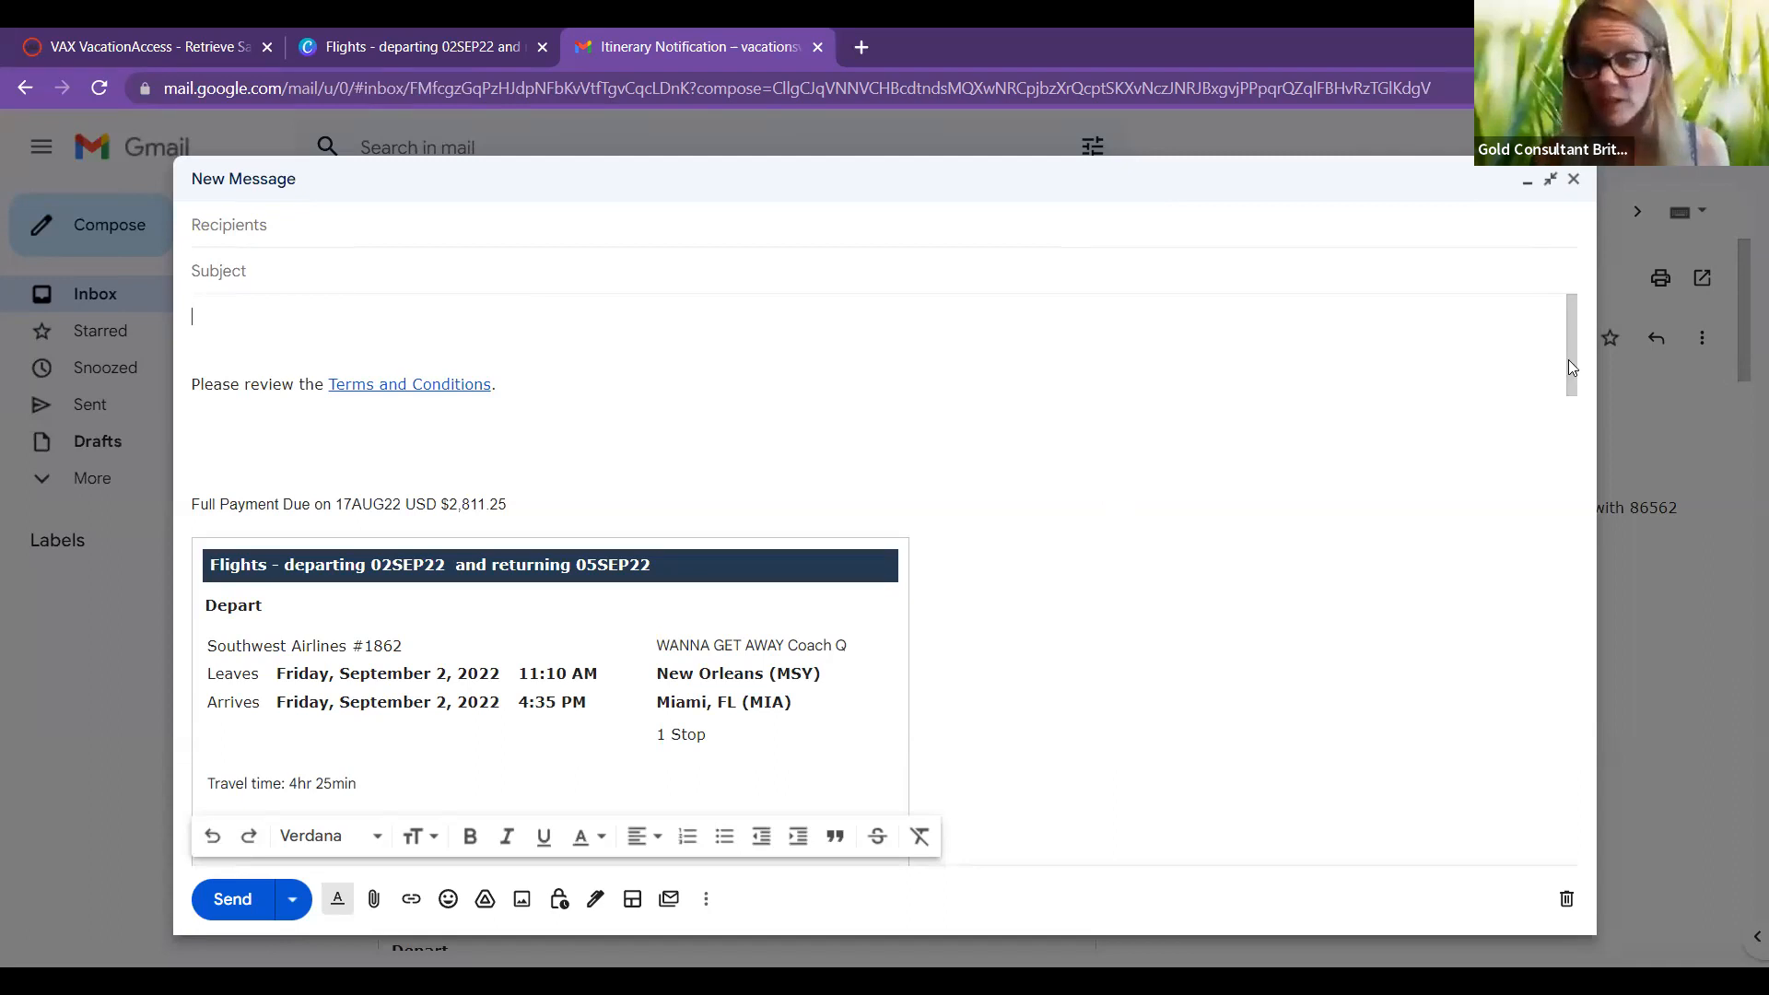
# Step: Scroll the draft down to the Fontainebleau Miami Beach hotel's blackout dates
pyautogui.scroll(-3, 1580, 424)
pyautogui.scroll(-5, 1585, 548)
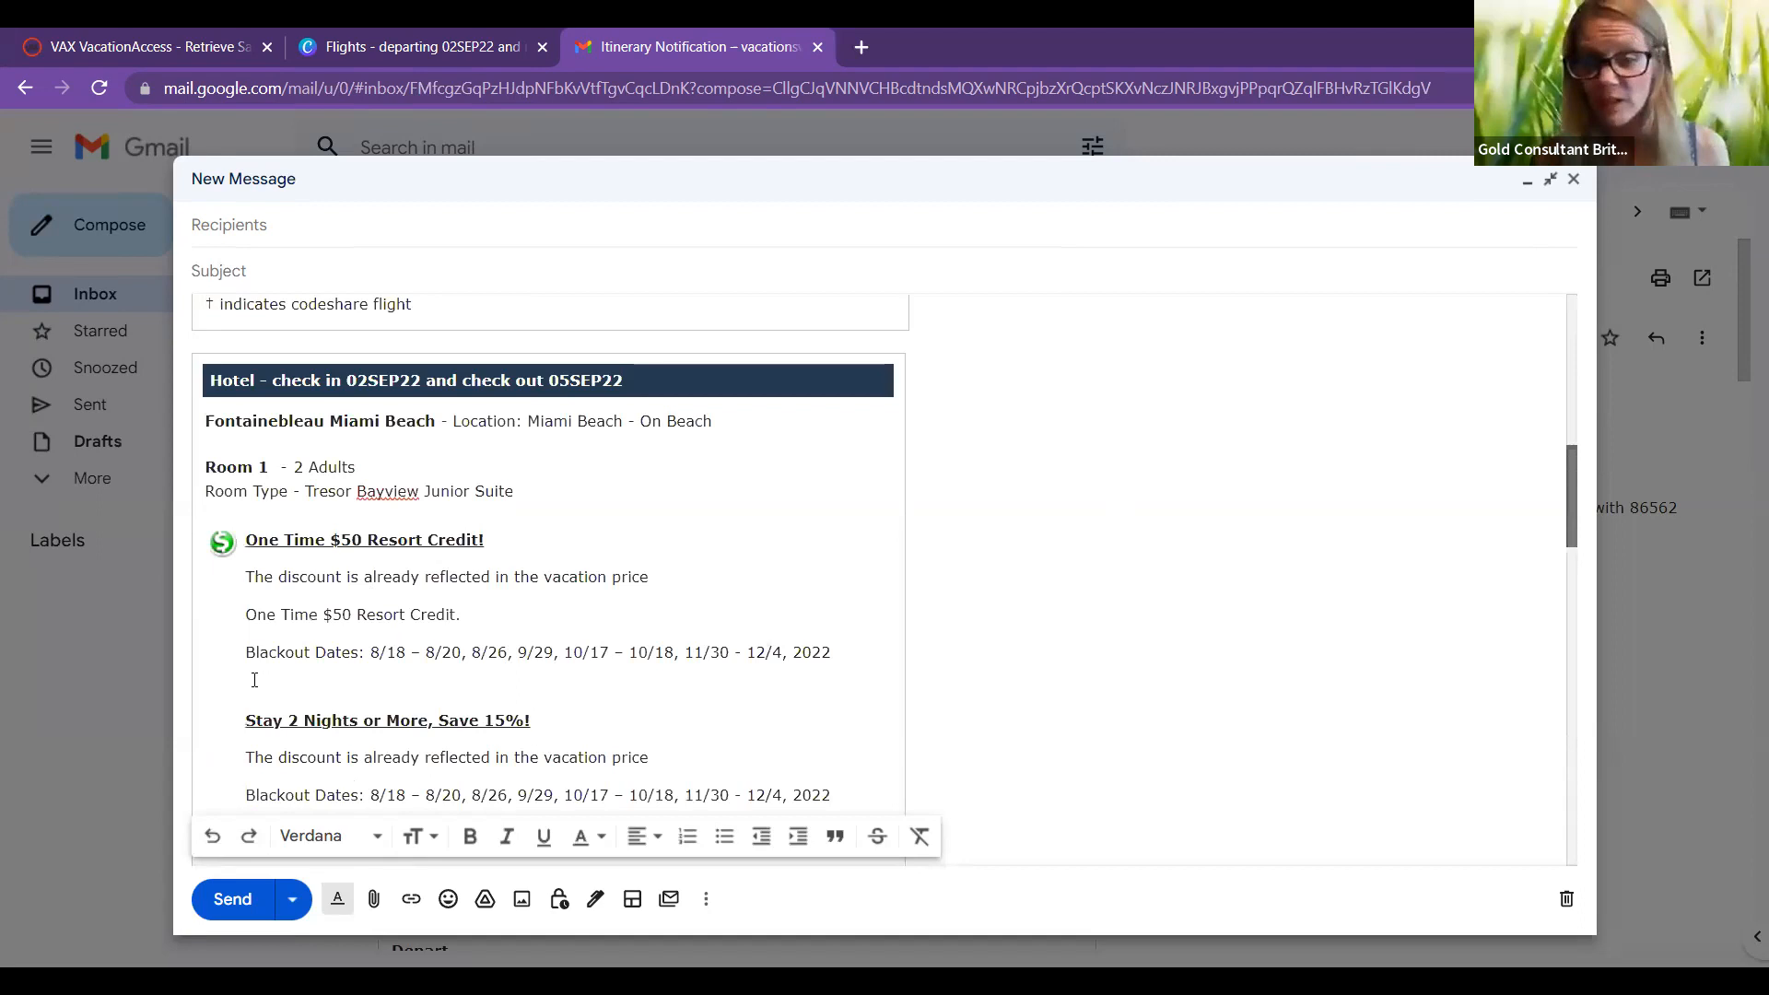
pyautogui.scroll(-2, 255, 680)
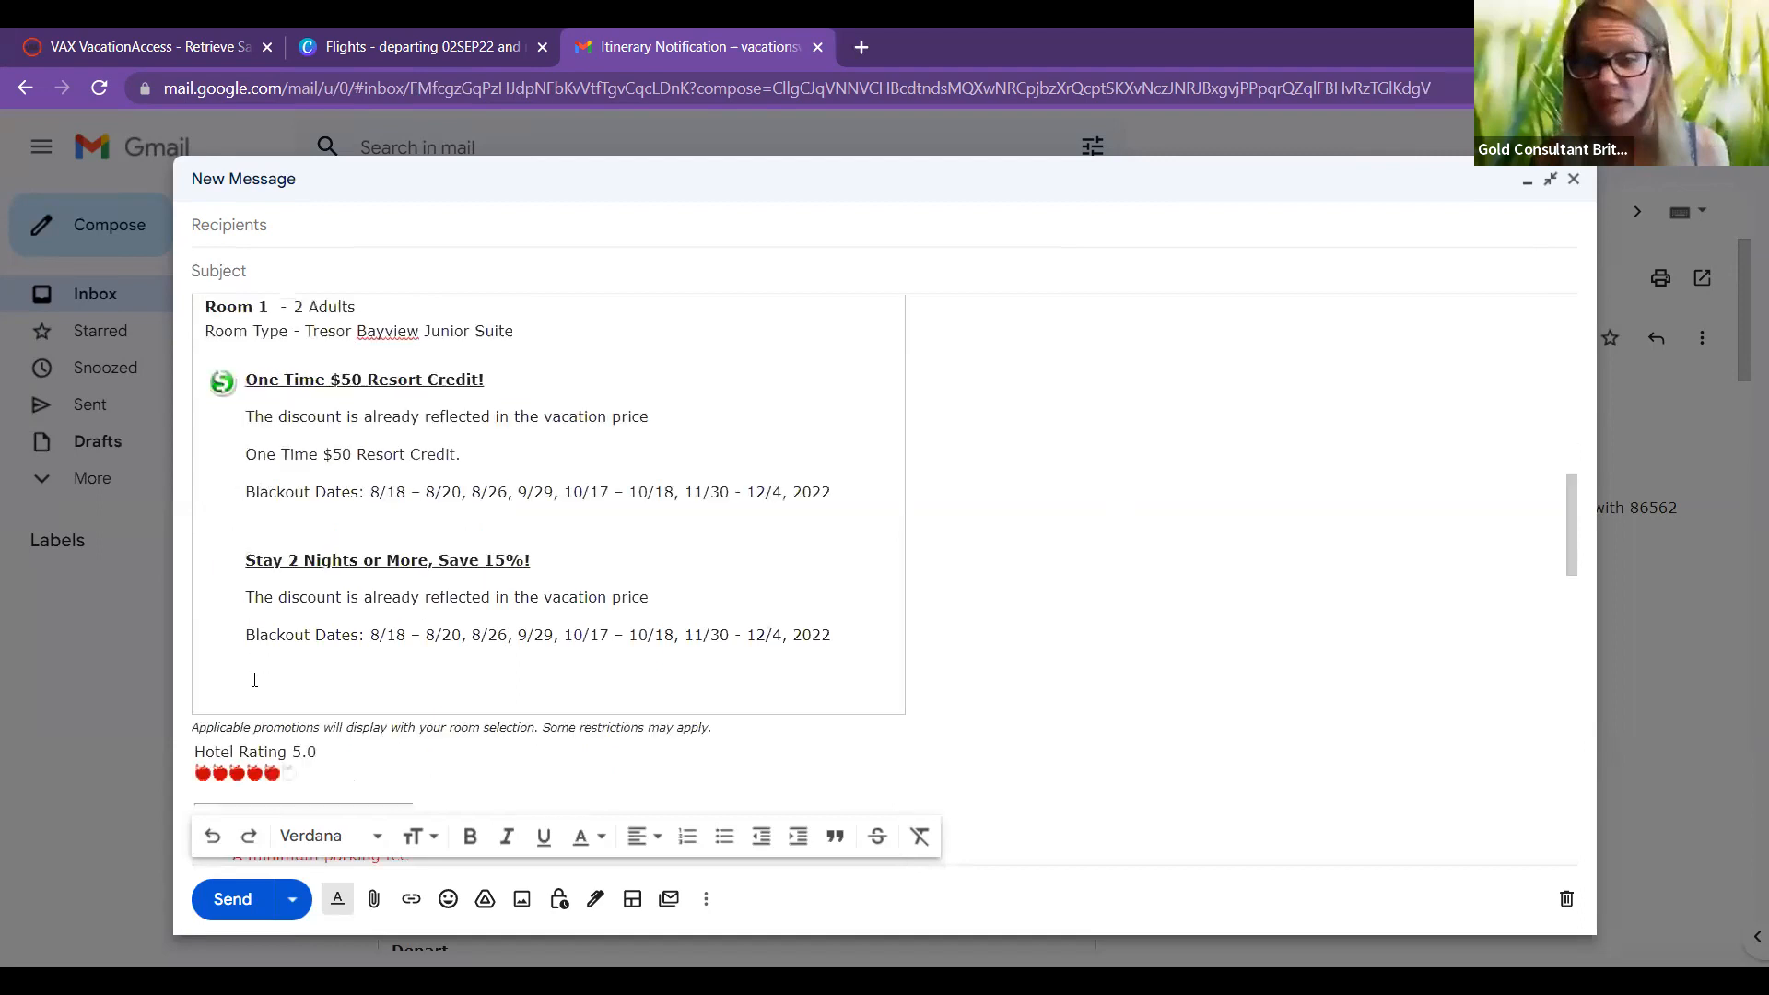
# Step: Upload the 'miami' photo from the Pictures folder inline below the hotel's blackout dates
pyautogui.click(525, 906)
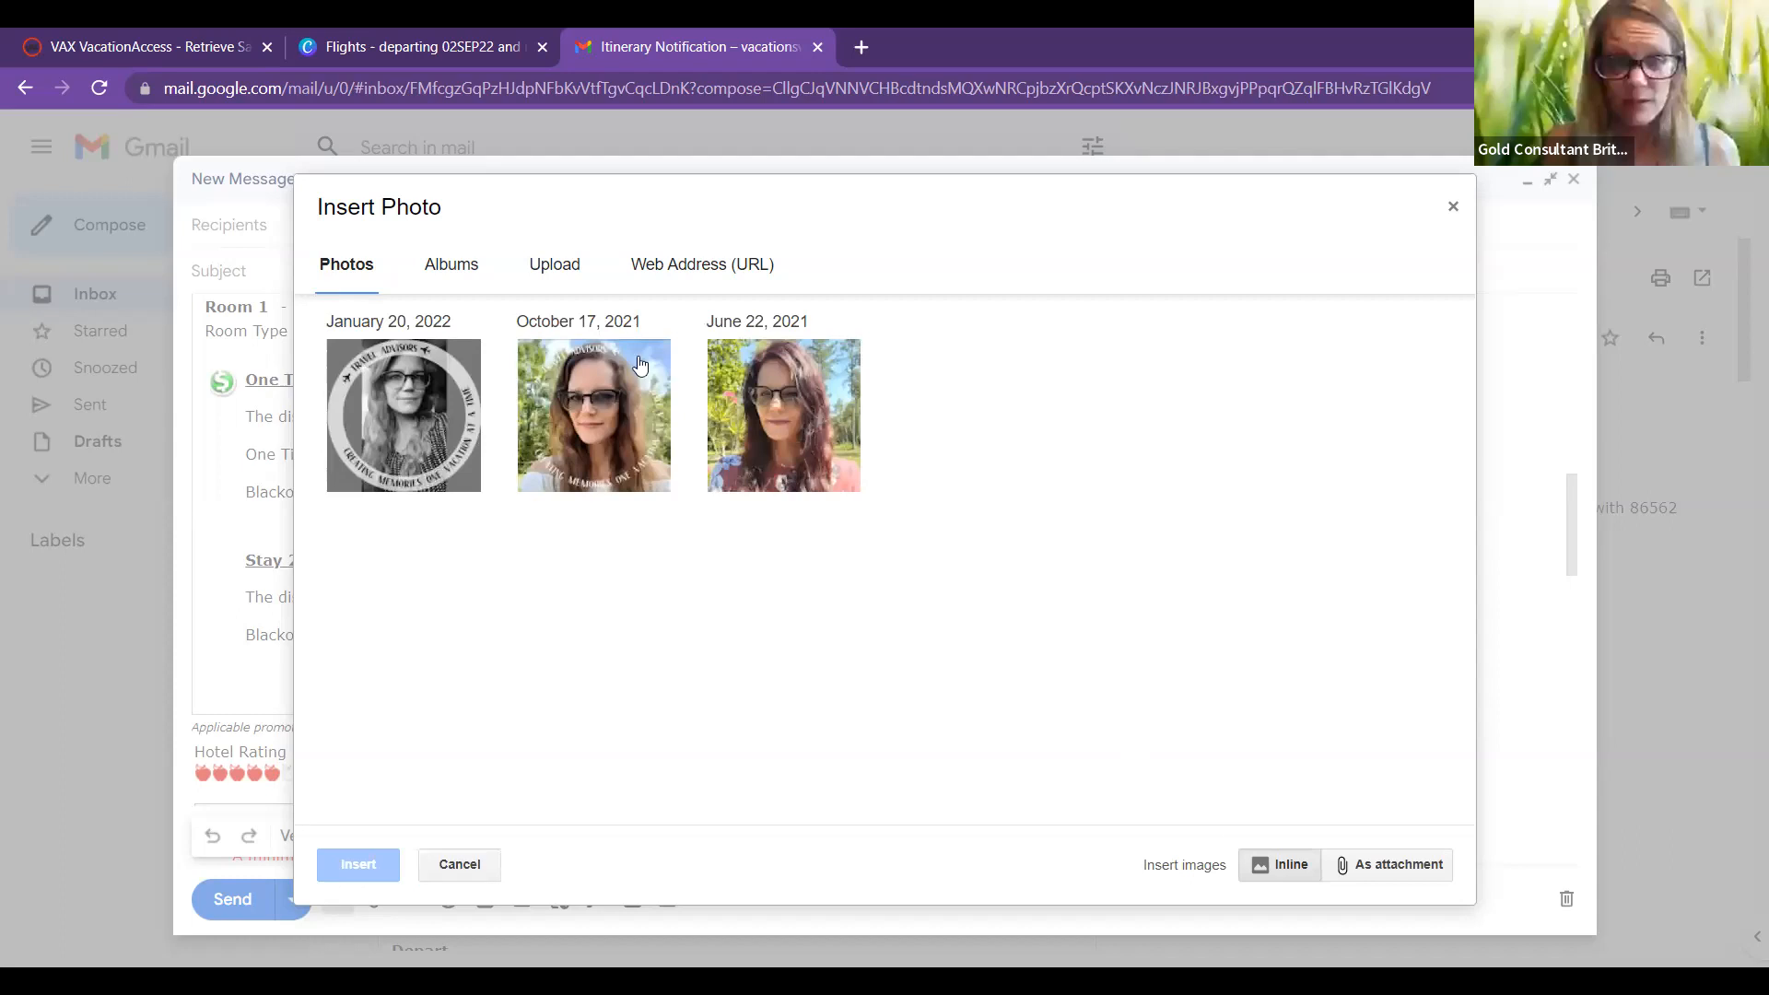
pyautogui.click(569, 265)
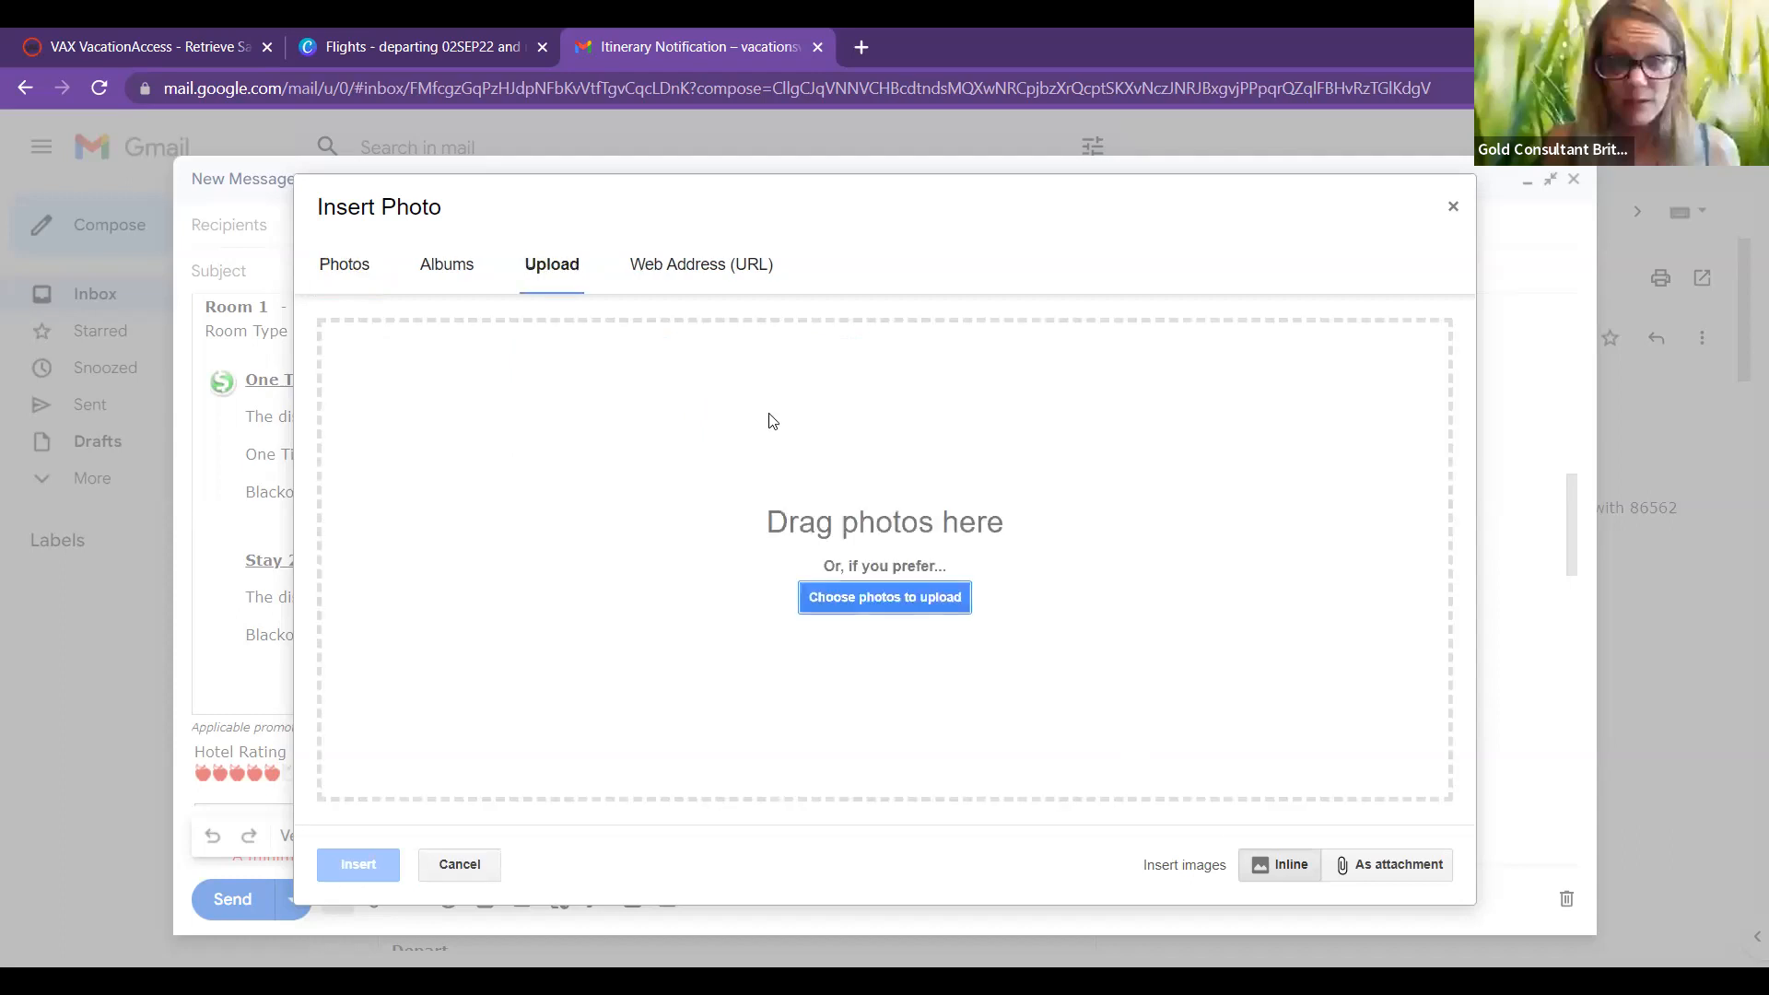
pyautogui.click(850, 599)
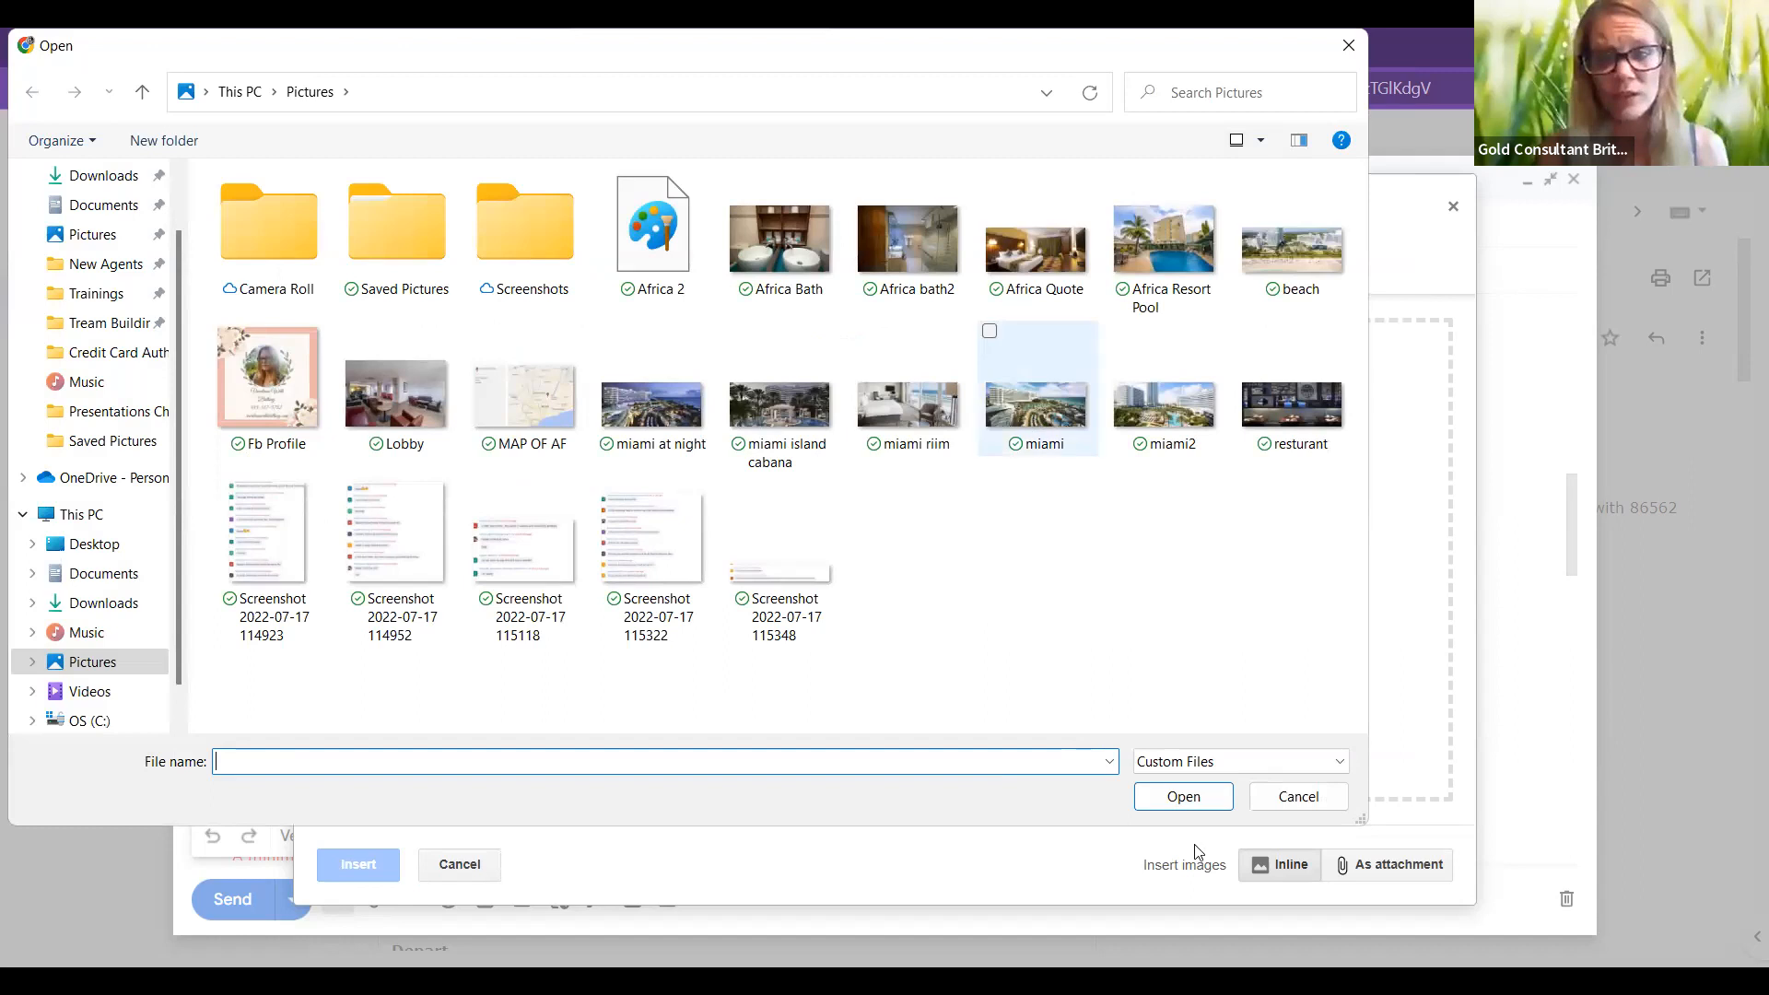
pyautogui.click(1183, 797)
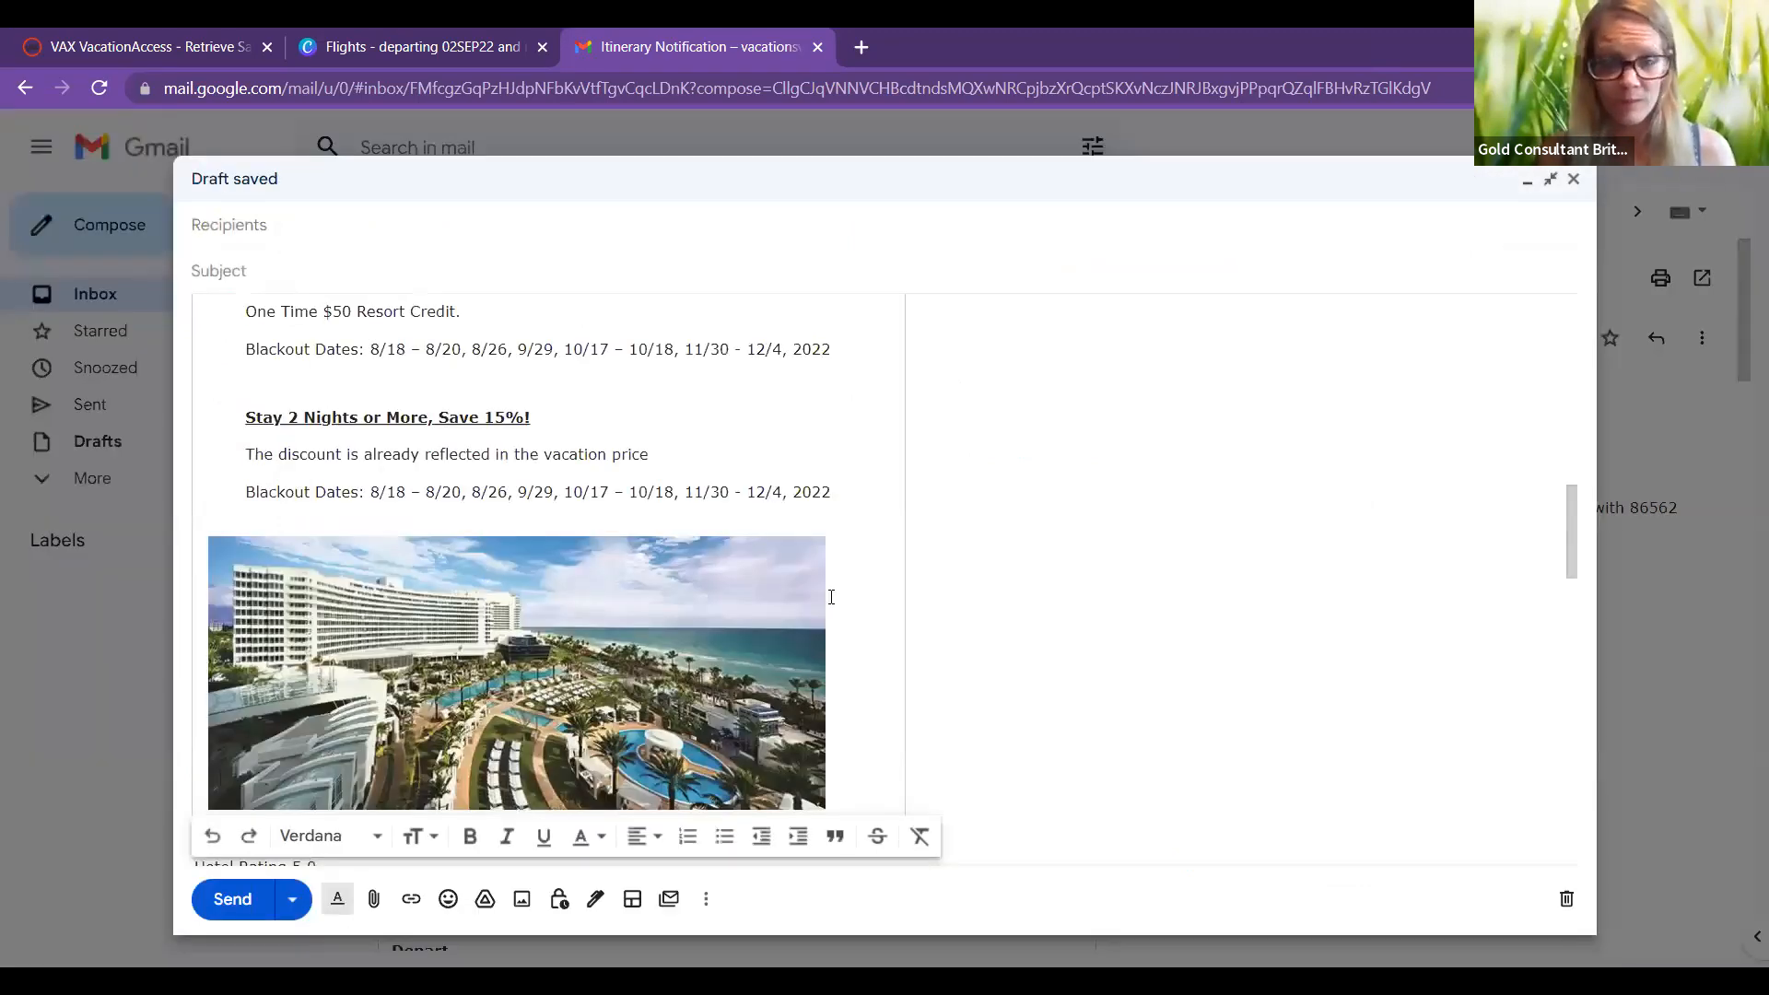
pyautogui.scroll(-2, 1202, 630)
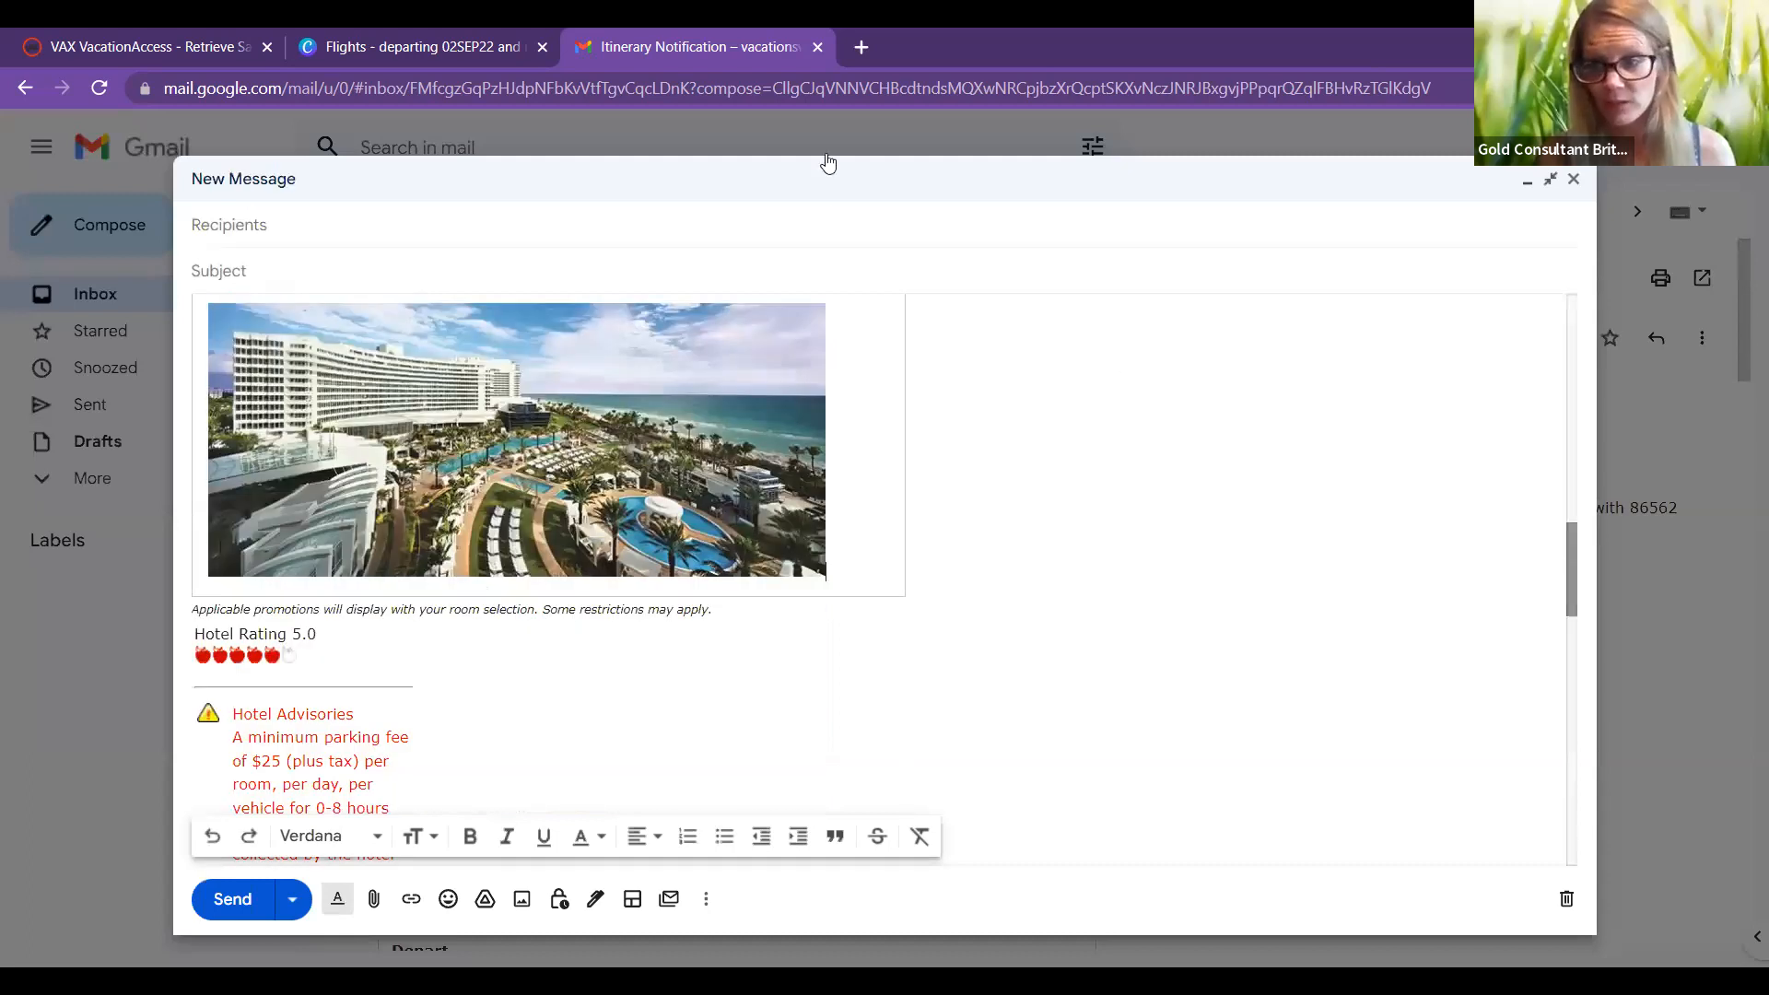
pyautogui.scroll(2, 548, 552)
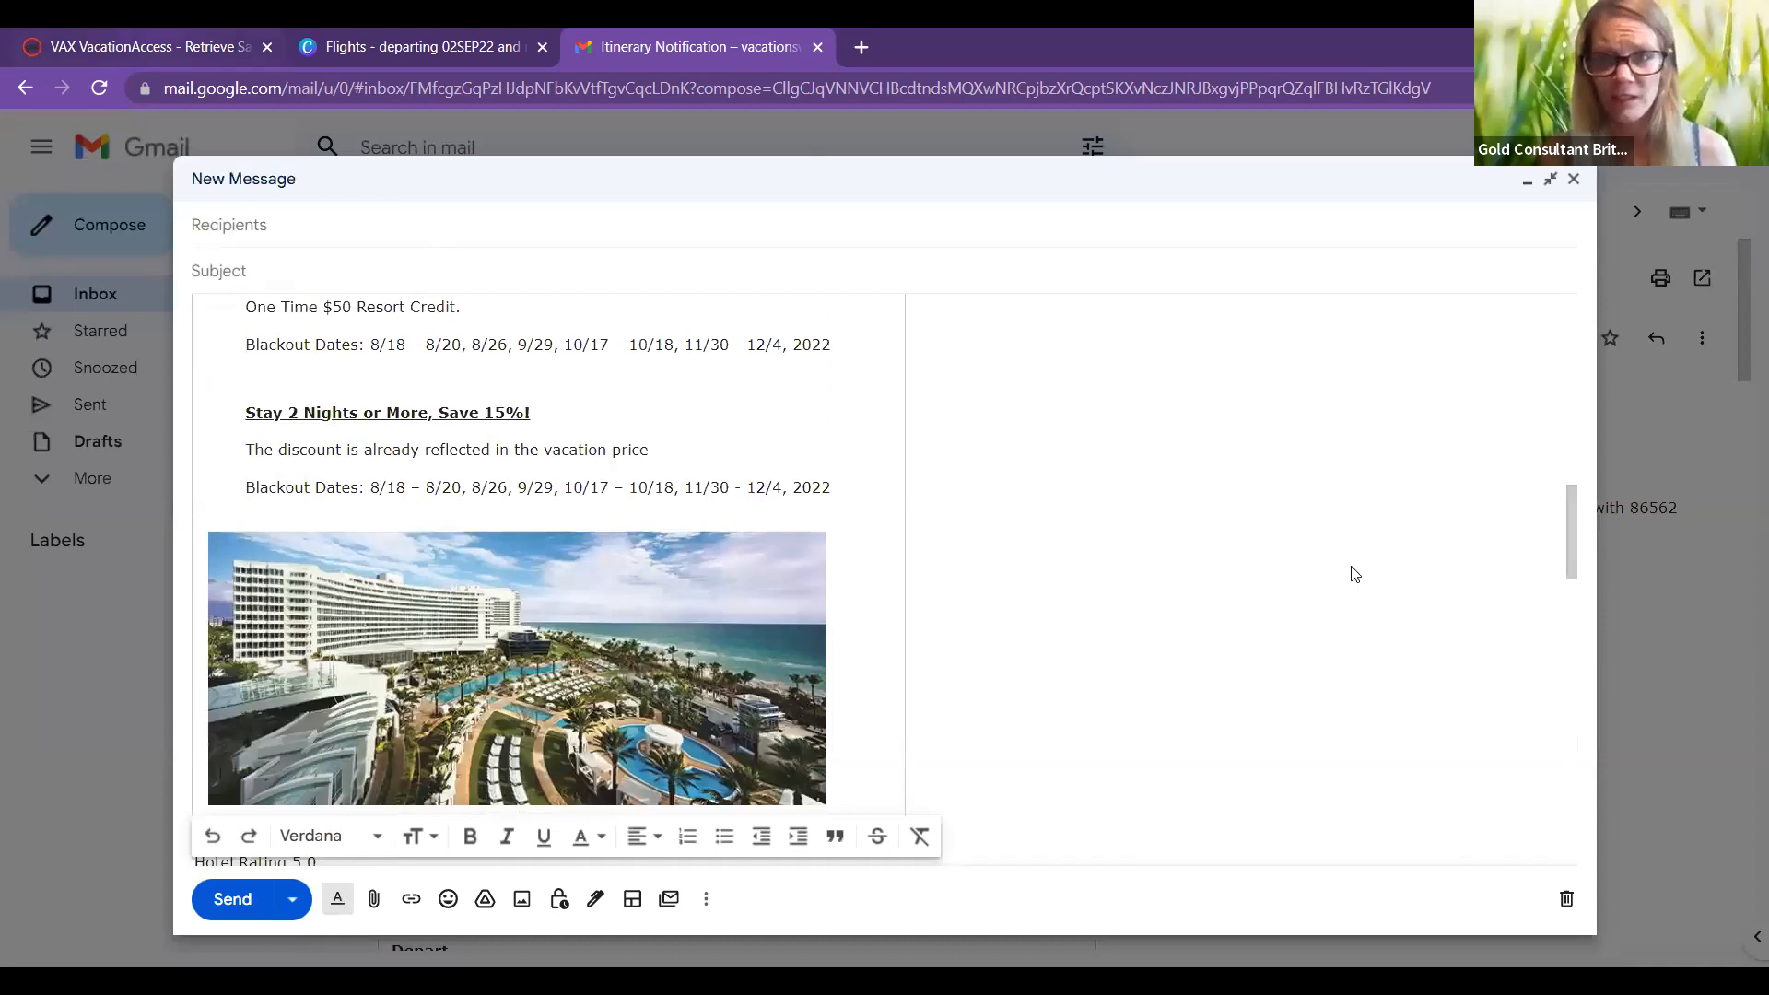
# Step: Load the saved 3-night MIA itinerary departing 02SEP22 in VAX VacationAccess
pyautogui.hotkey('ctrl', 'Tab')
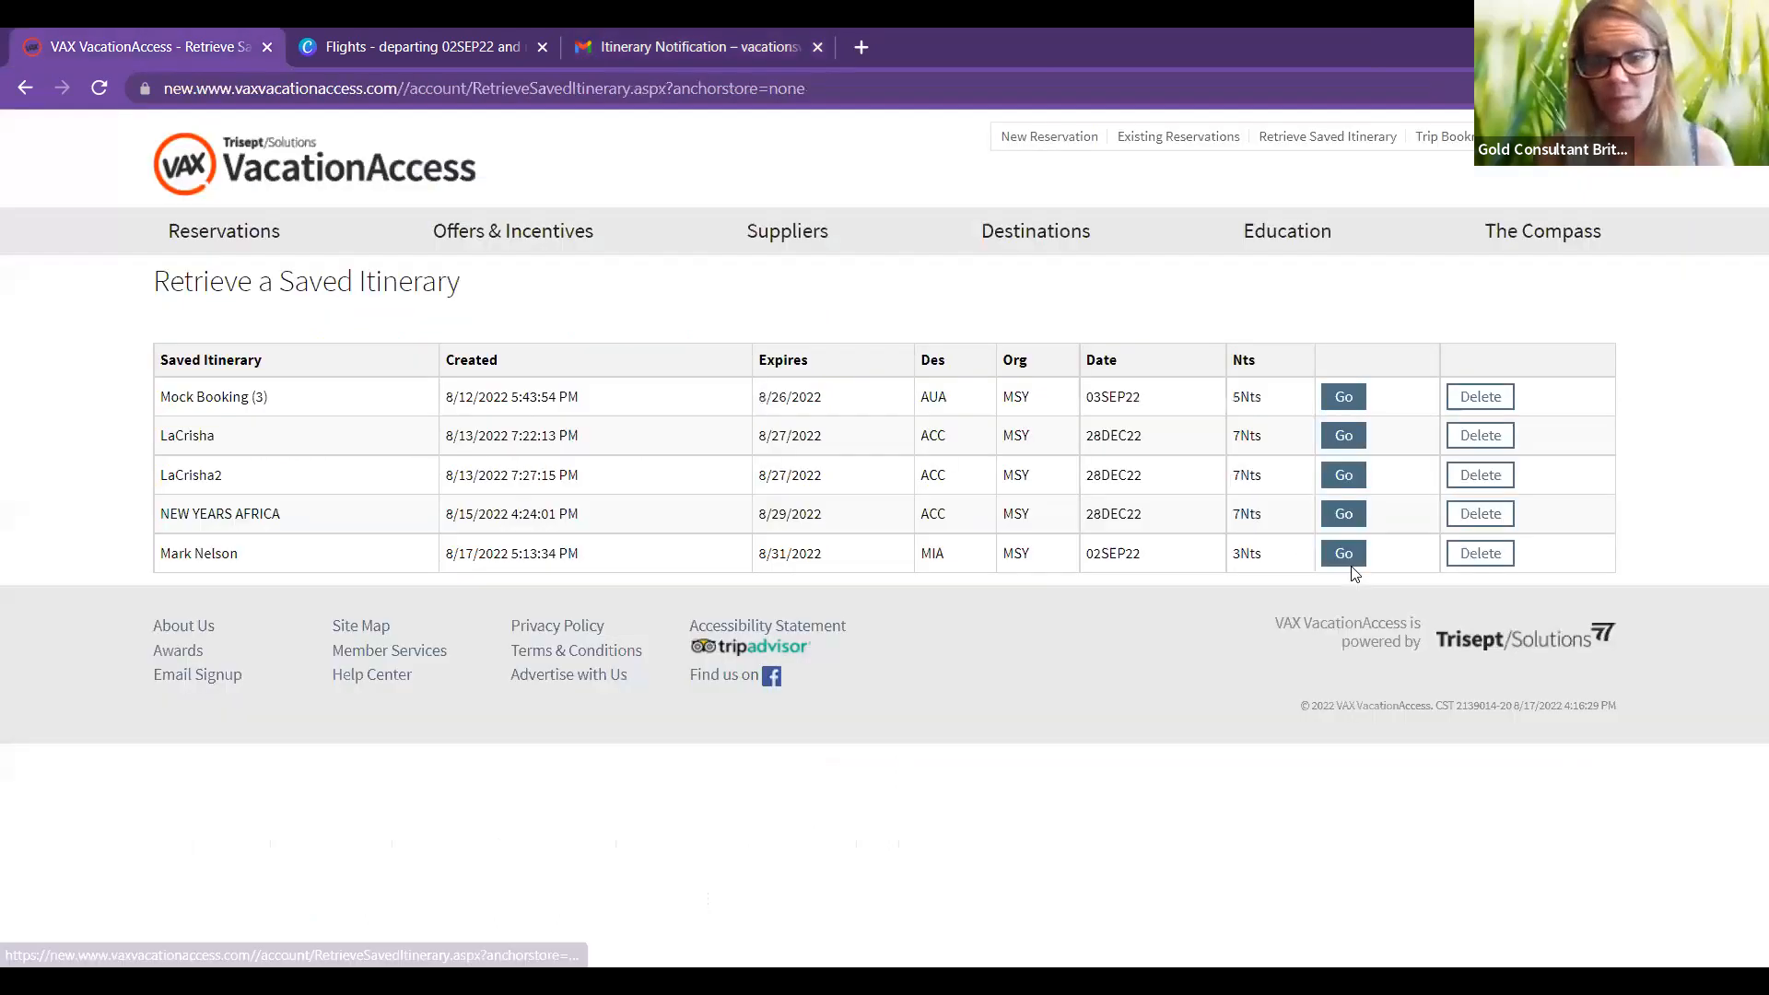
pyautogui.click(1350, 562)
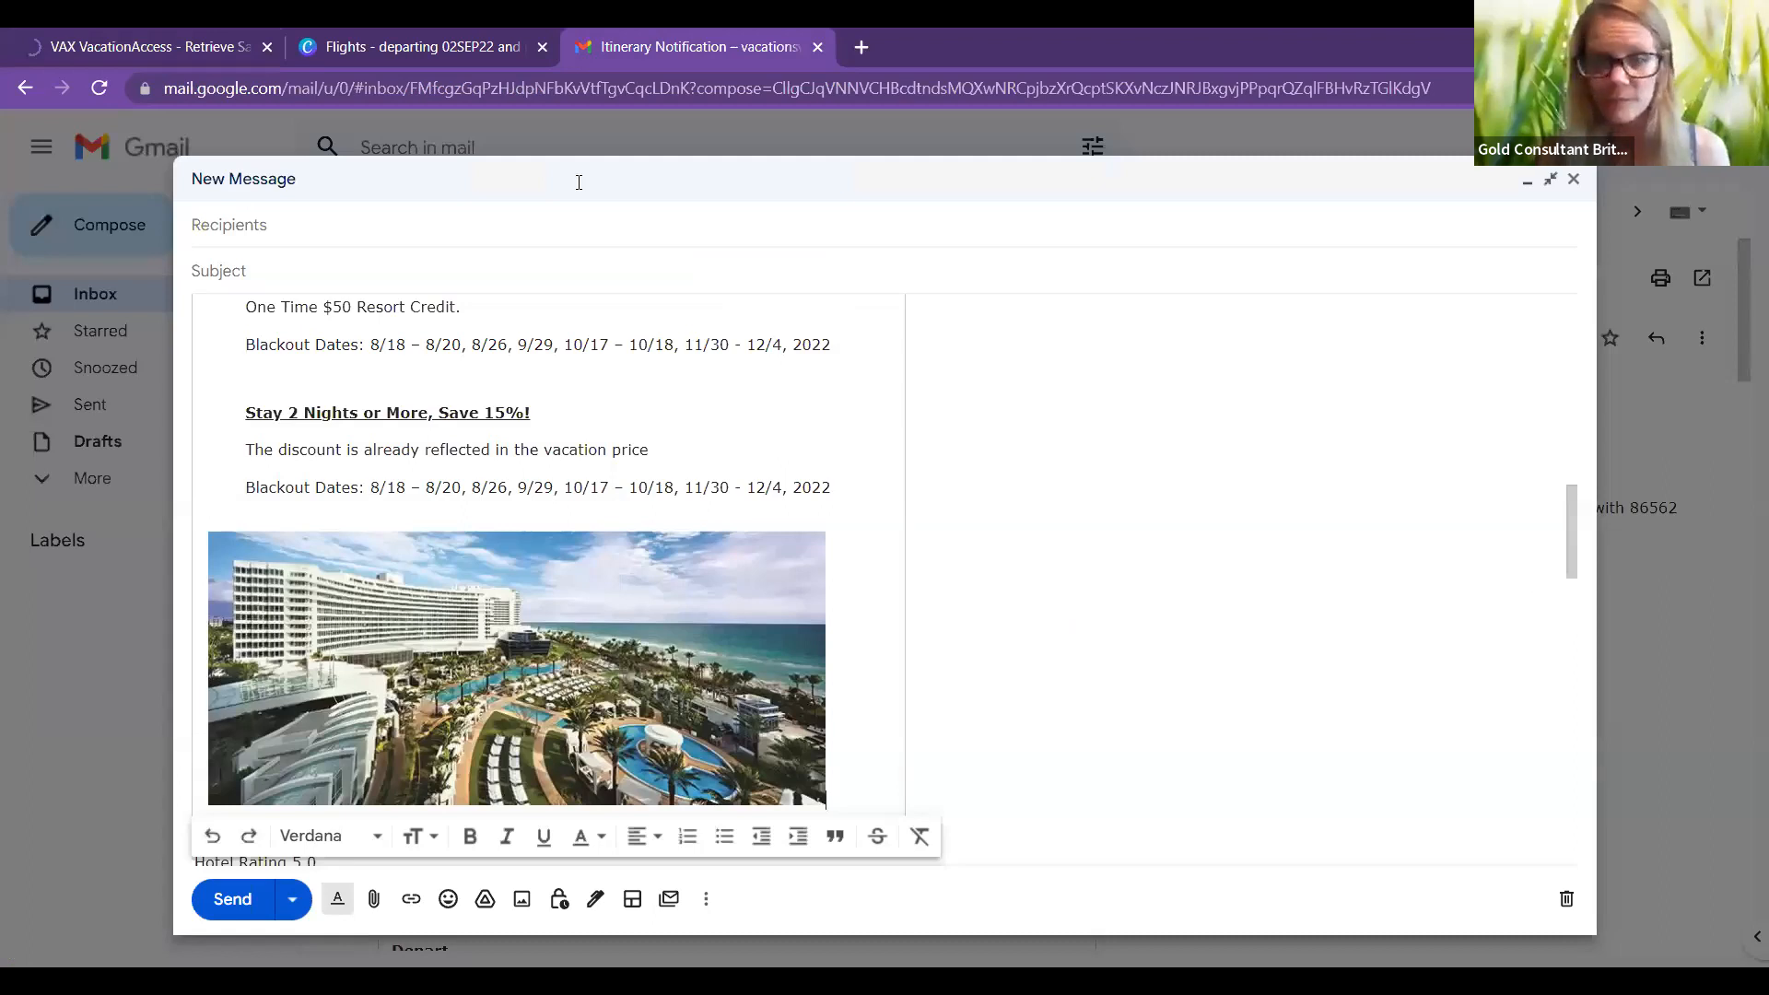
pyautogui.scroll(-2, 497, 372)
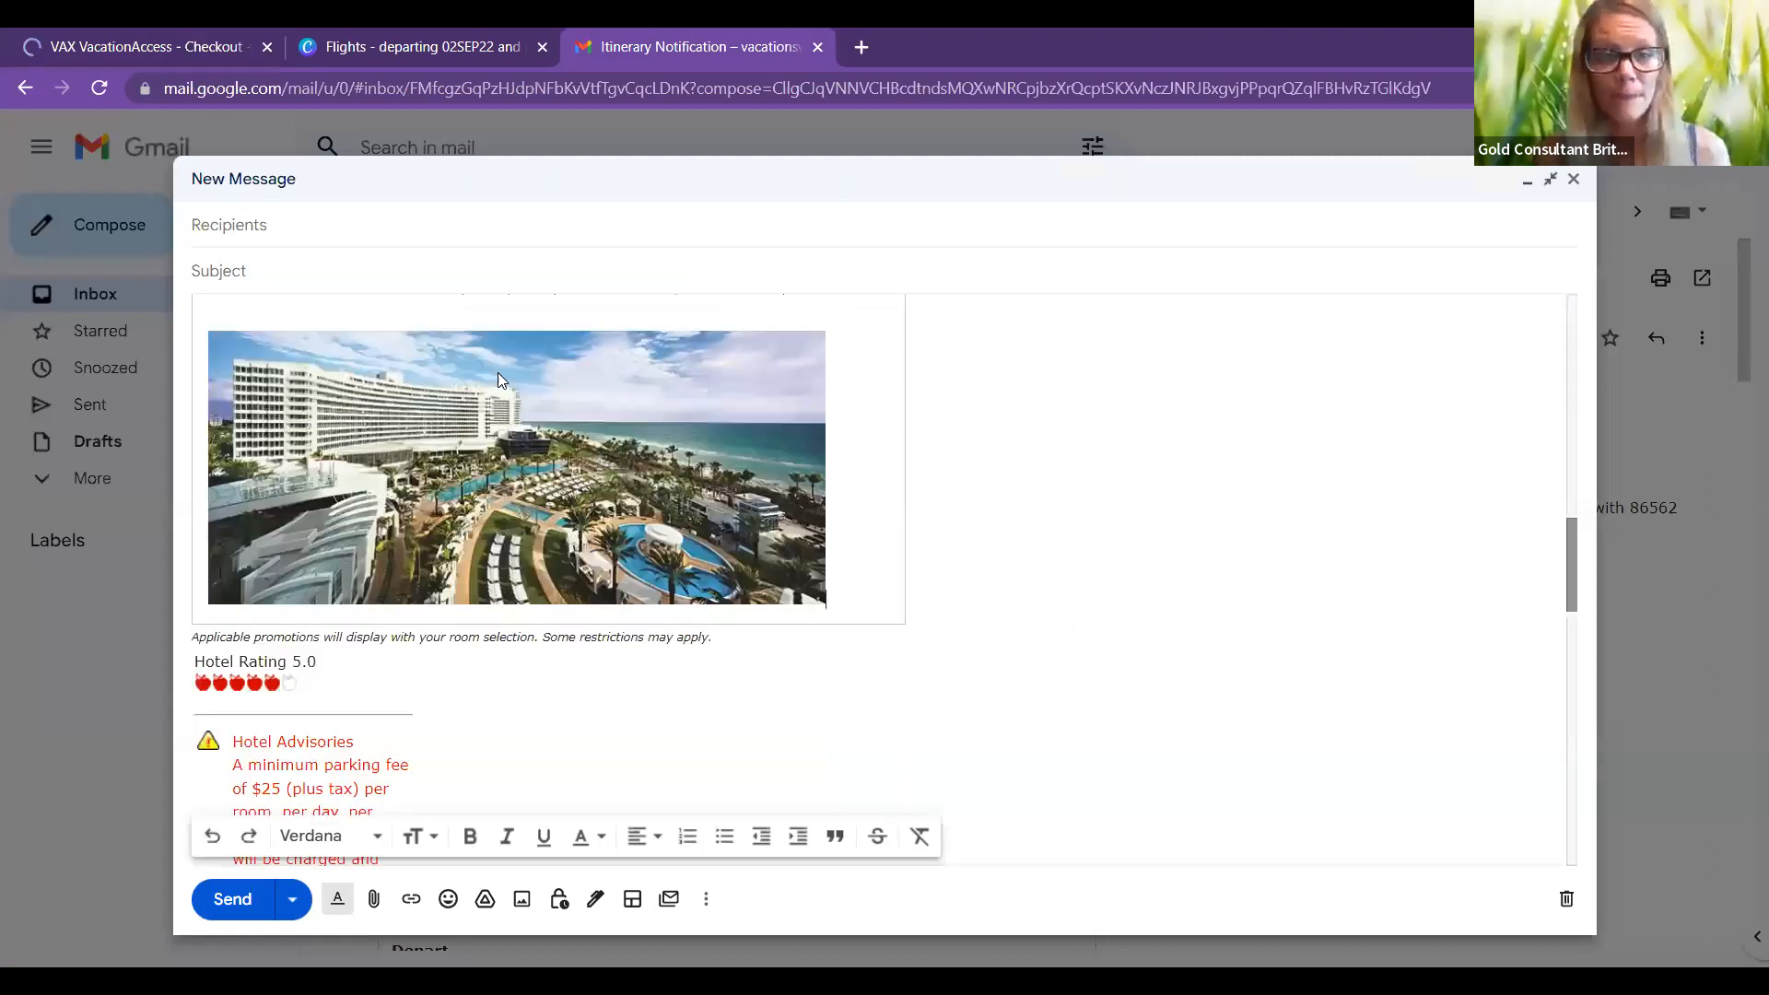
pyautogui.click(110, 33)
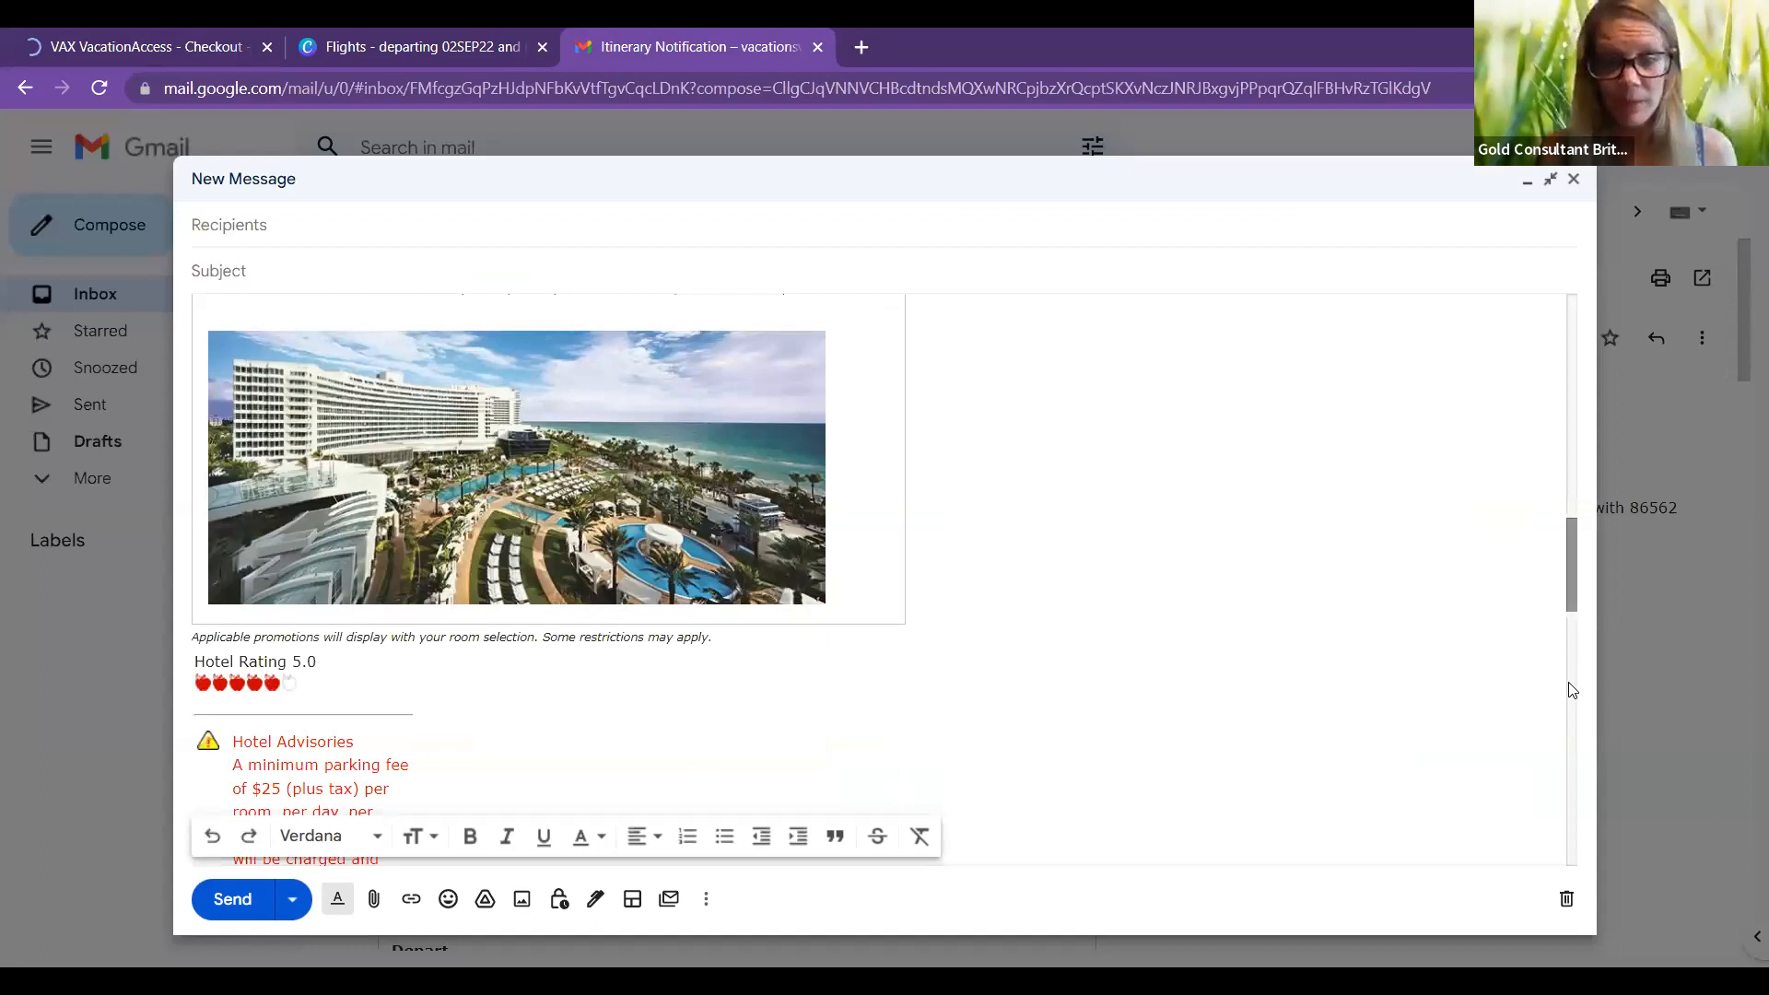
pyautogui.scroll(-5, 1571, 691)
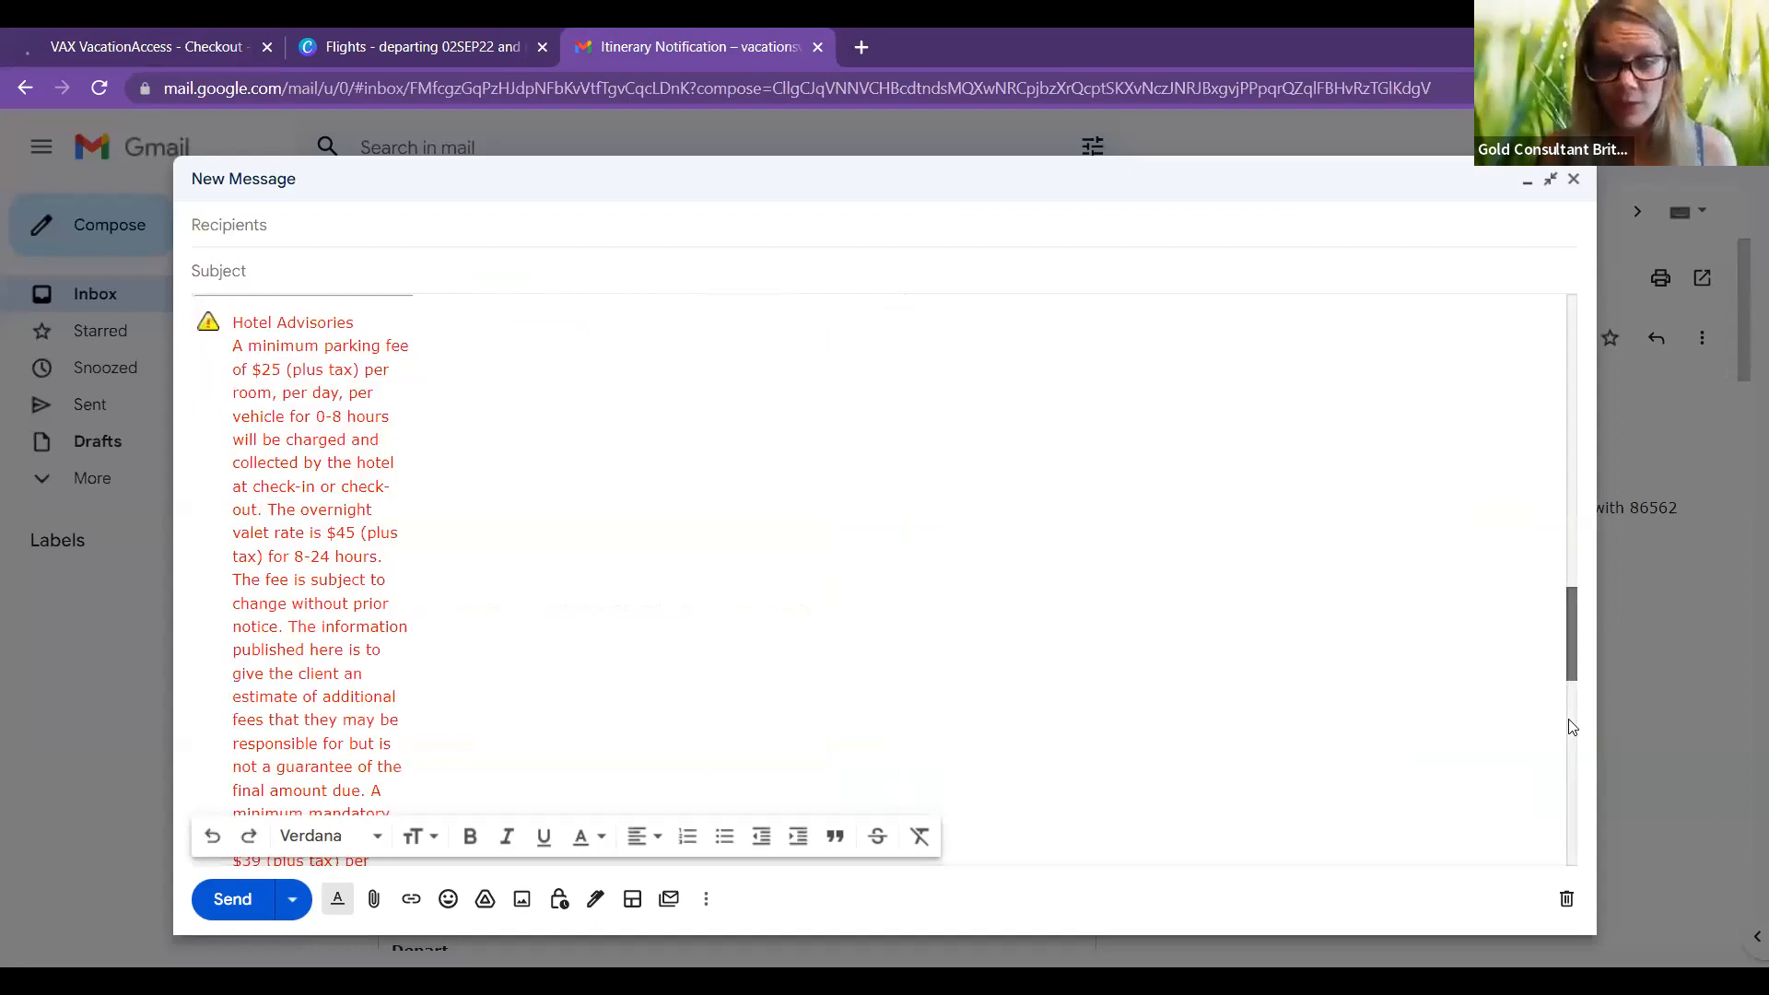
pyautogui.scroll(-3, 1572, 728)
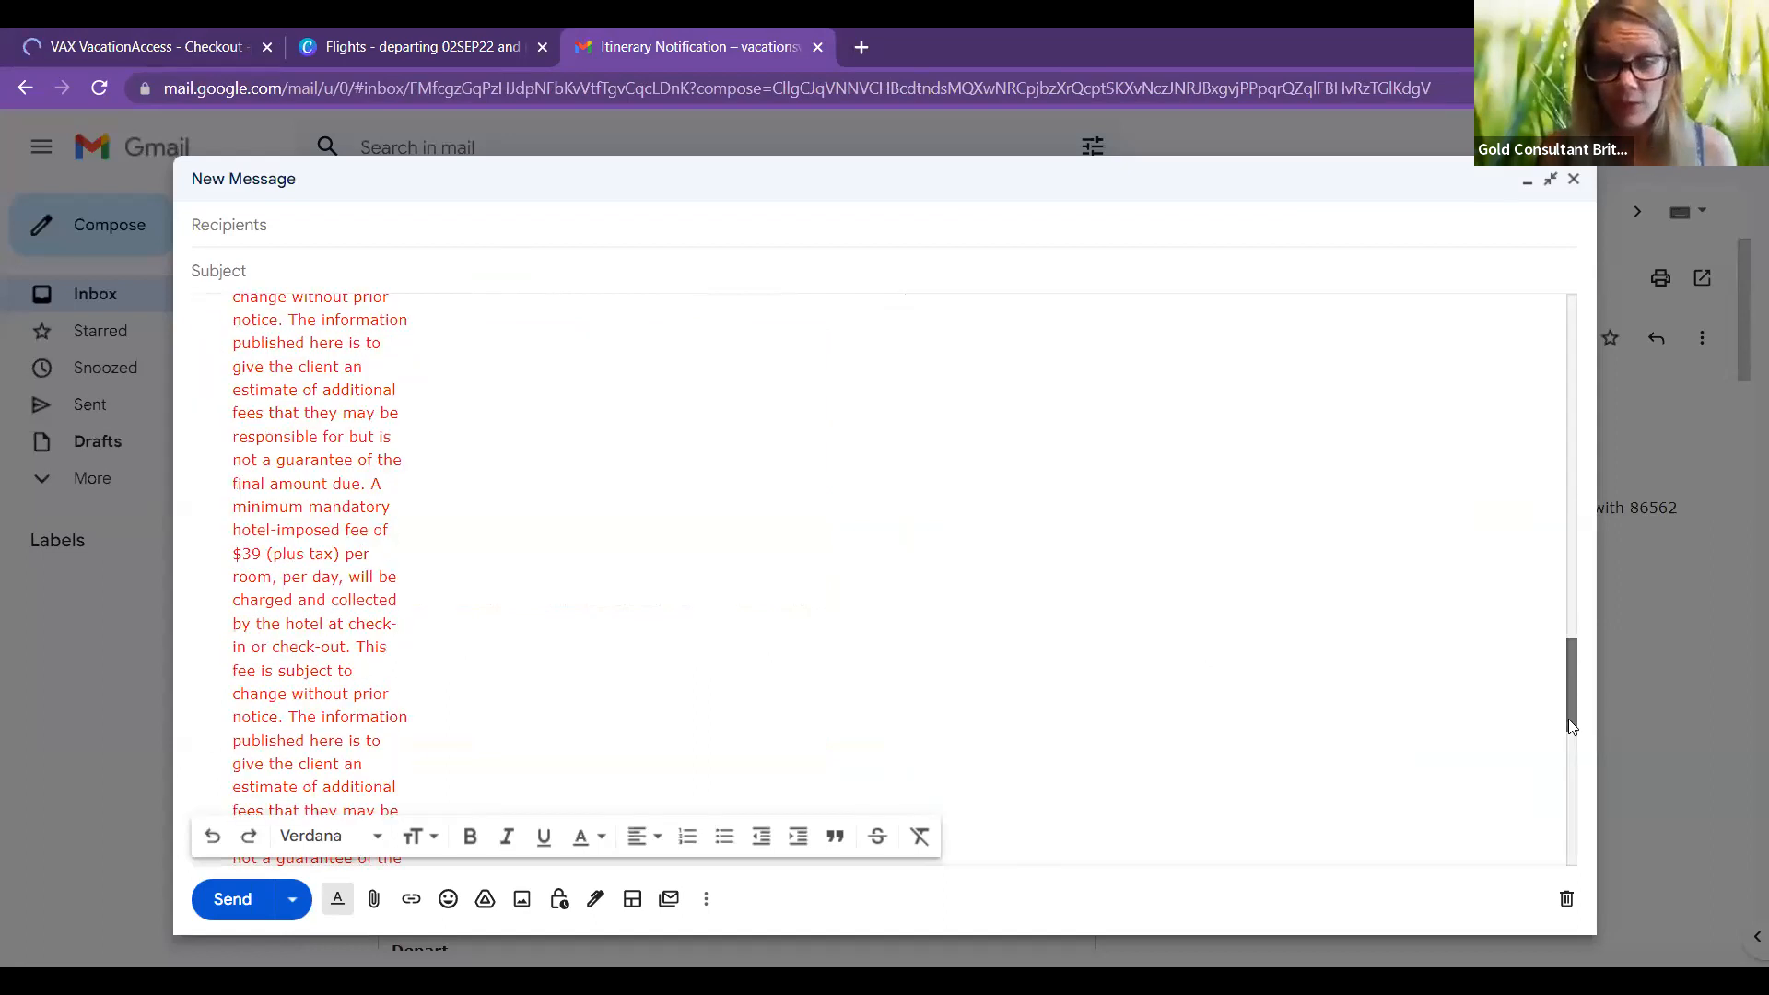
pyautogui.scroll(-2, 1569, 721)
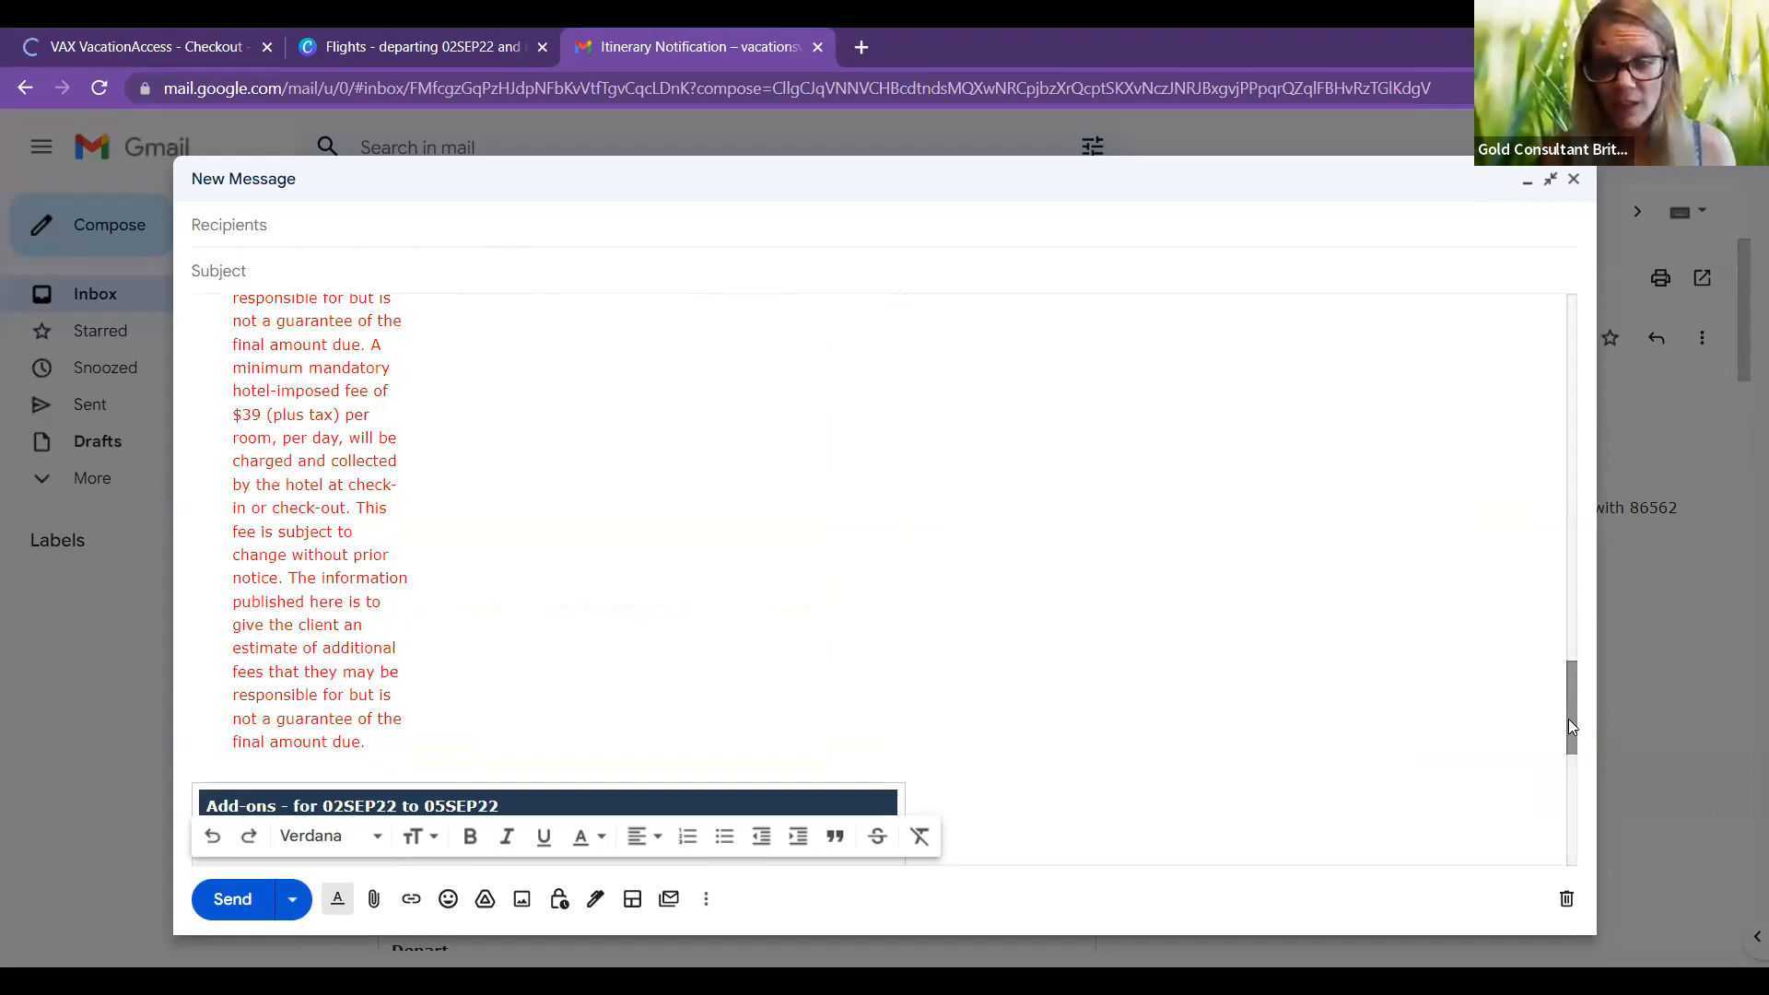
pyautogui.moveTo(1568, 722); pyautogui.dragTo(1569, 763)
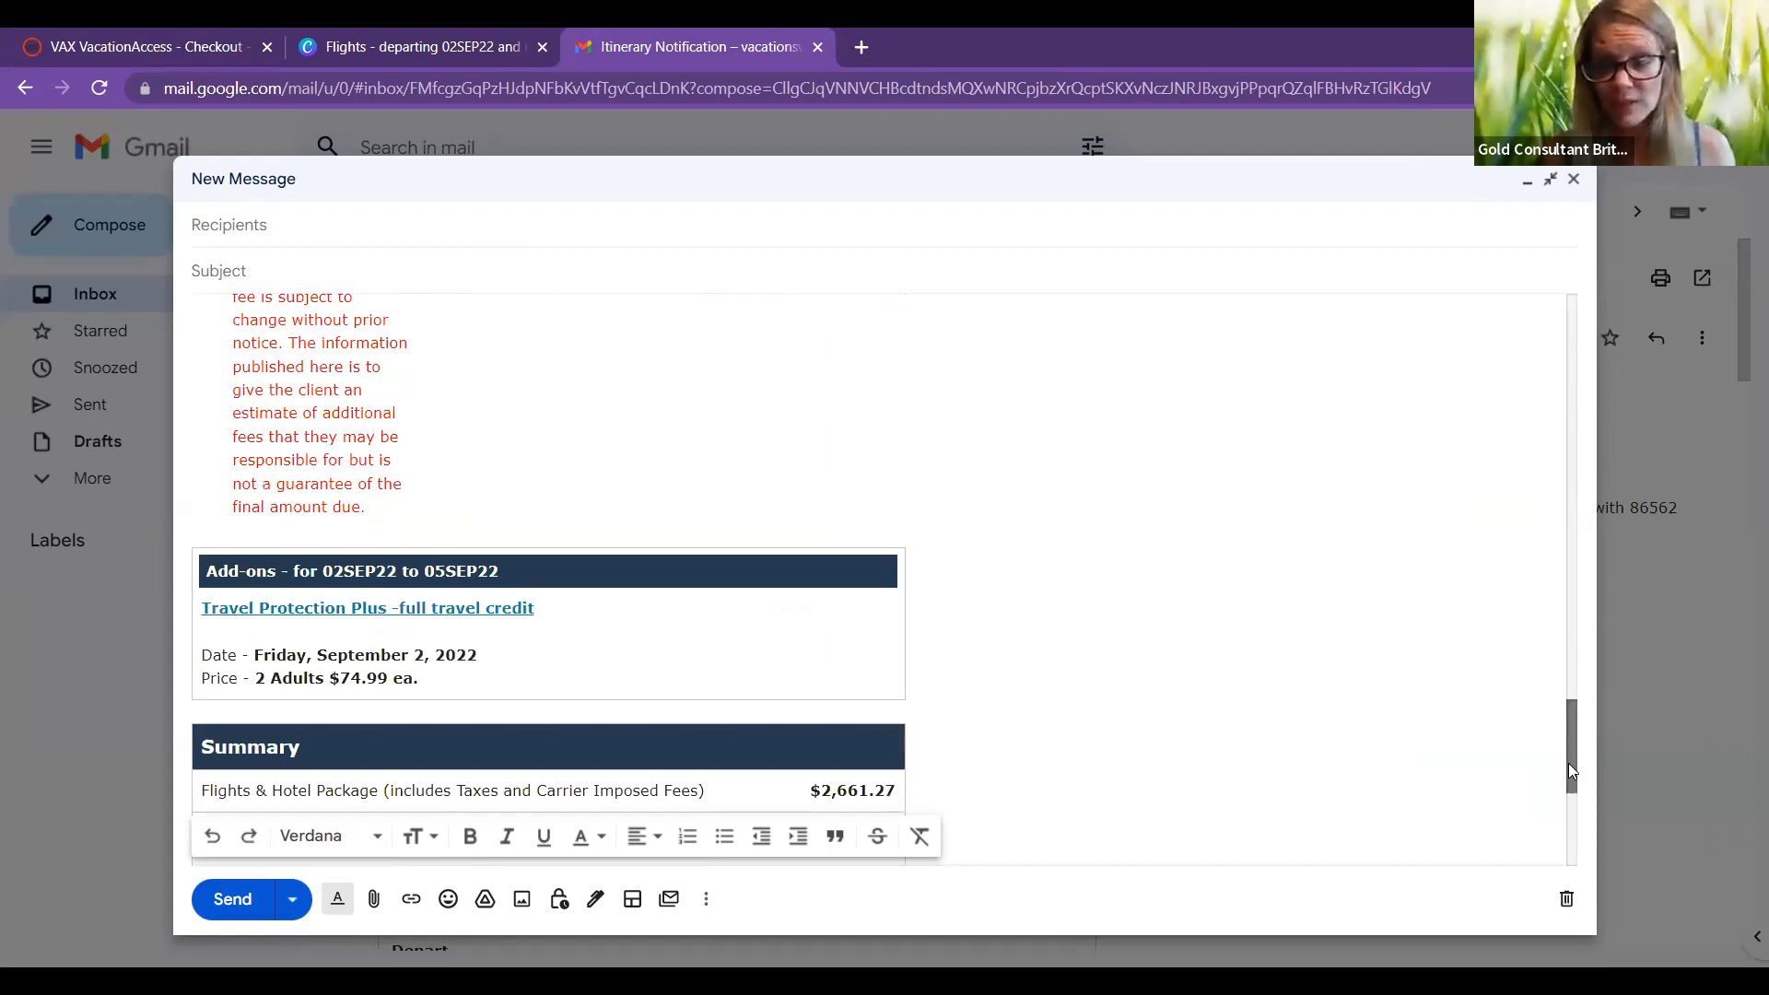
pyautogui.scroll(-1, 1568, 763)
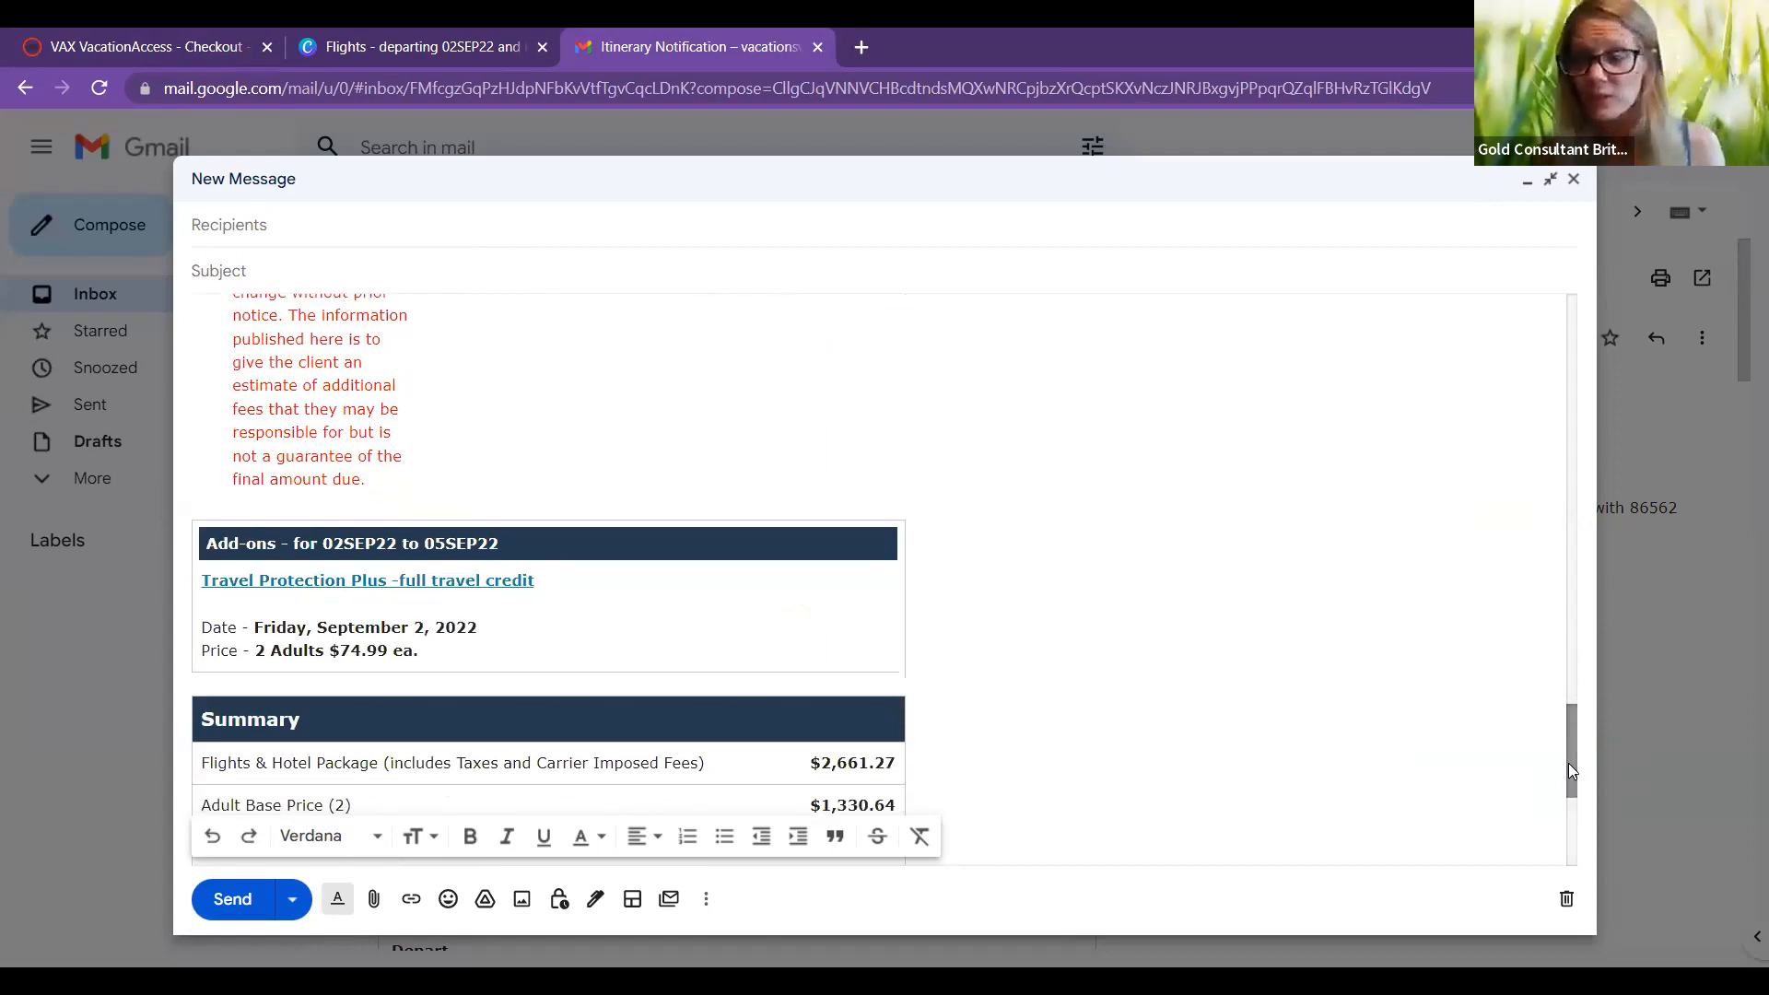
pyautogui.click(1566, 821)
pyautogui.scroll(-1, 1566, 822)
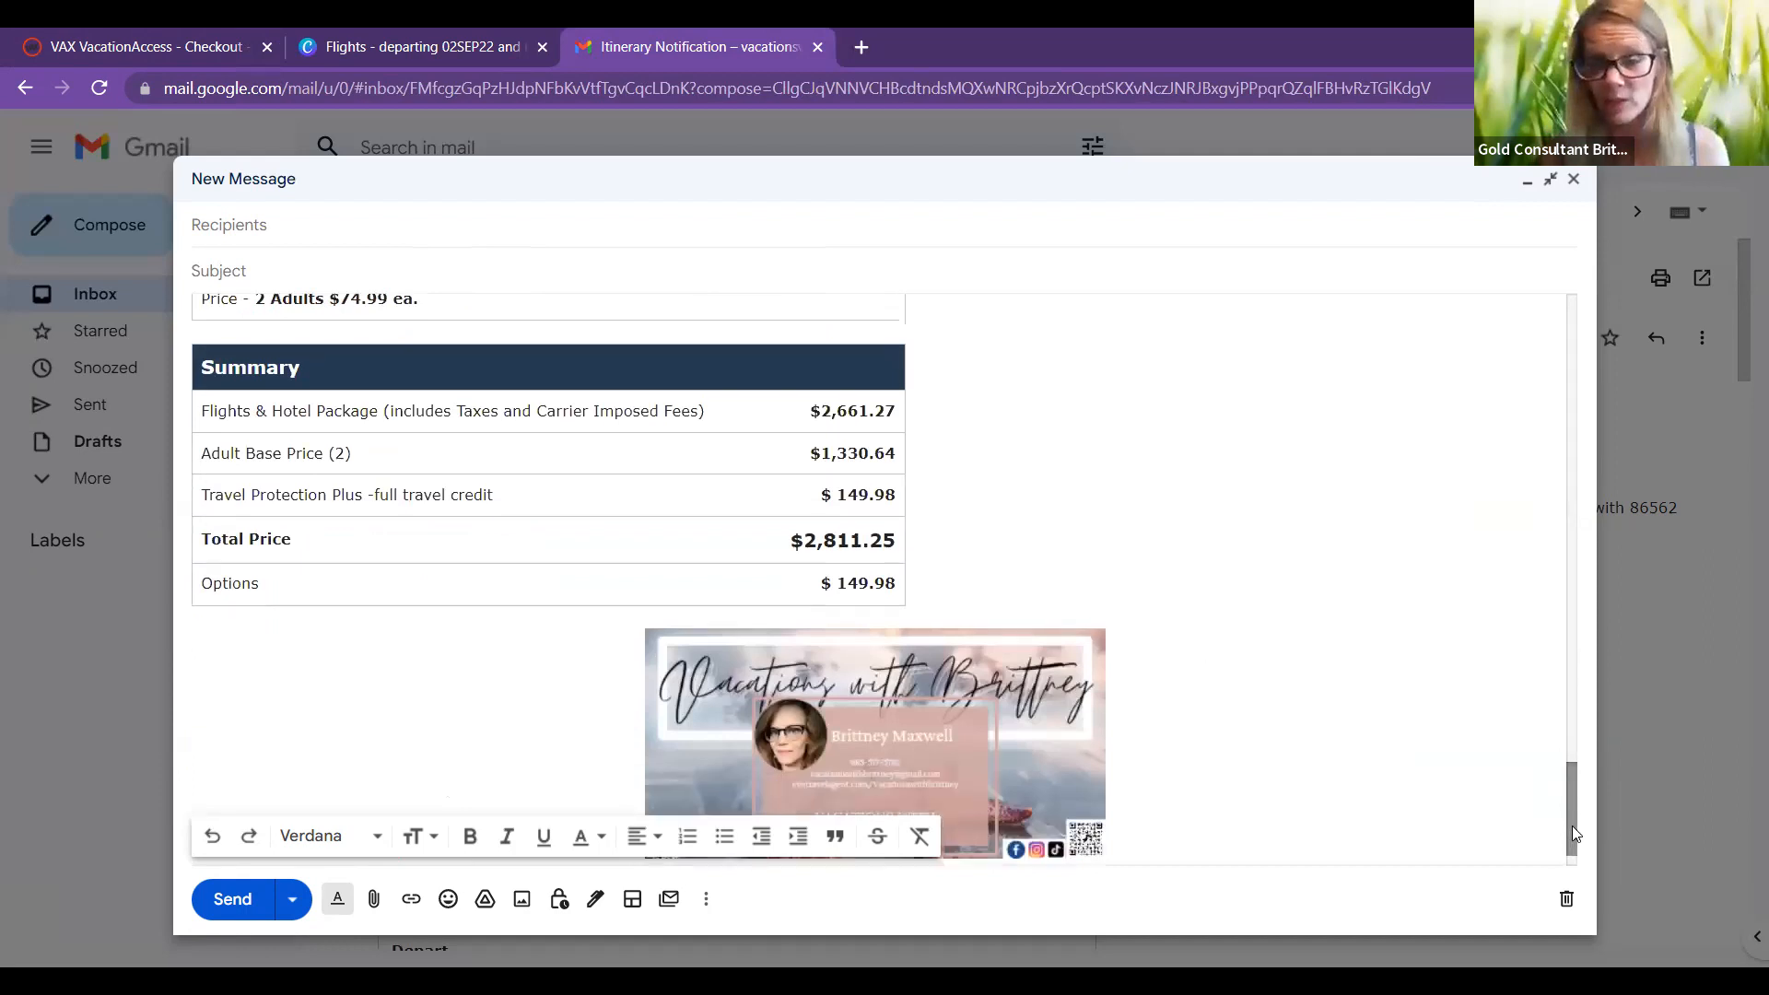
pyautogui.scroll(-1, 1564, 820)
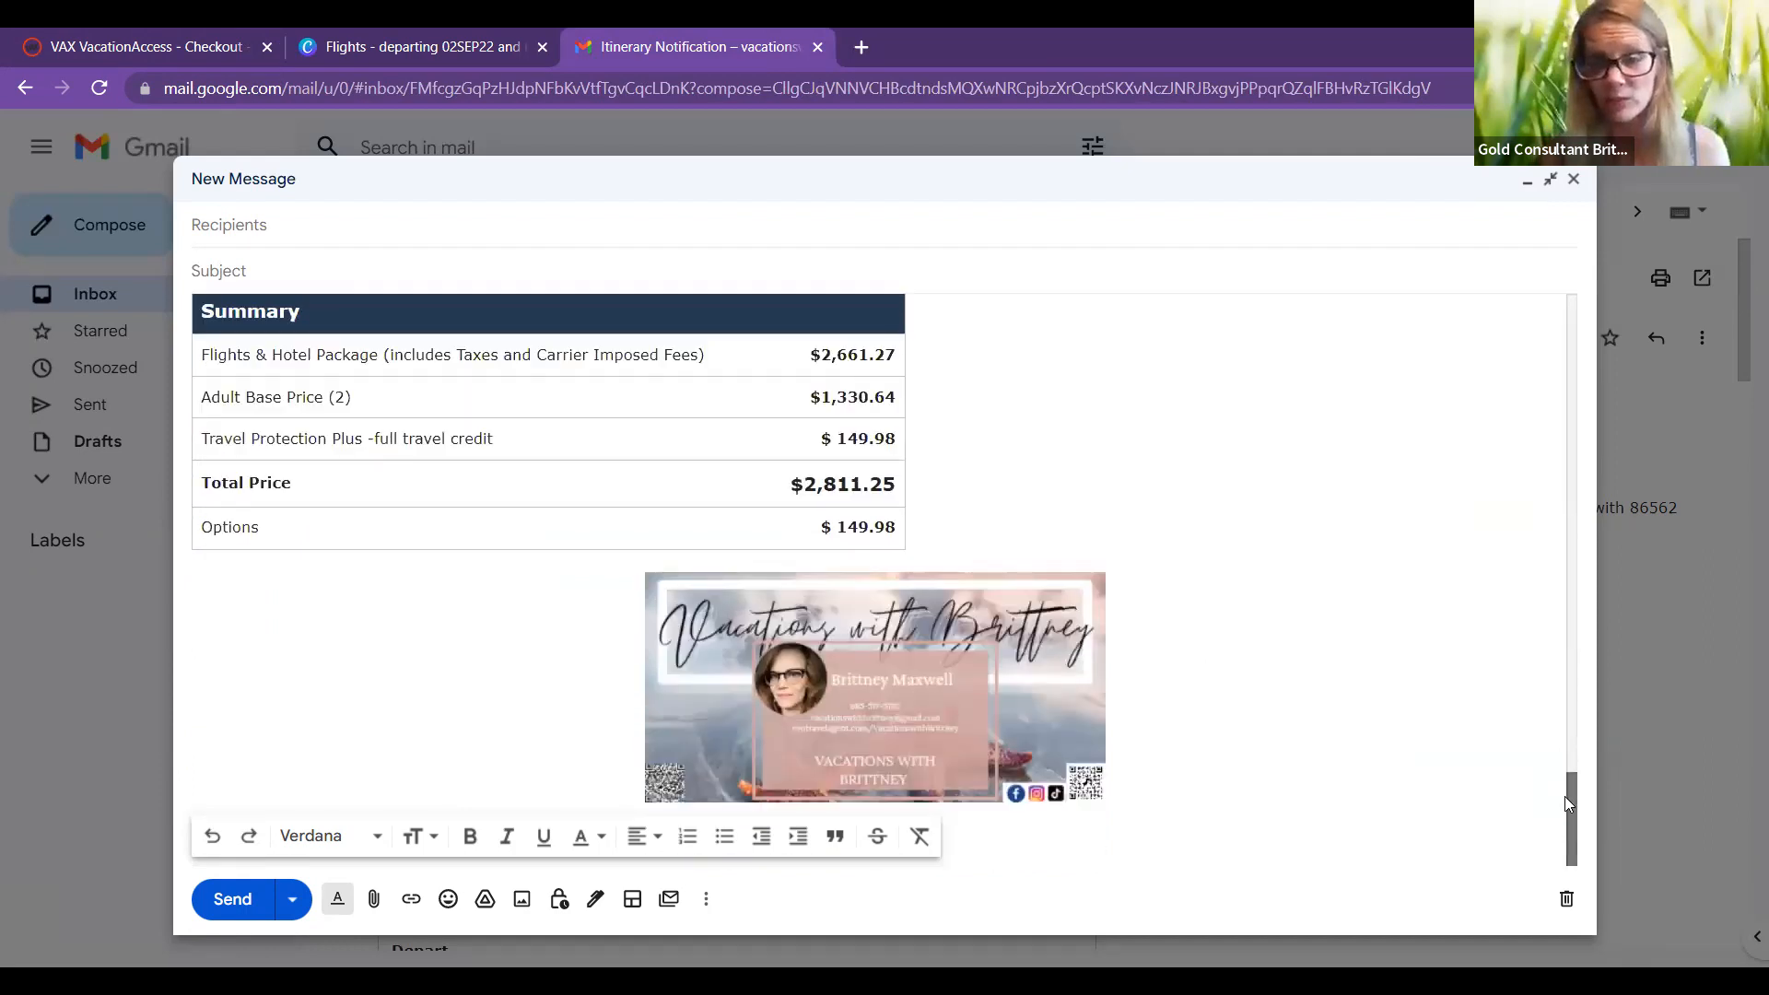
pyautogui.scroll(1, 1563, 772)
pyautogui.scroll(5, 1562, 772)
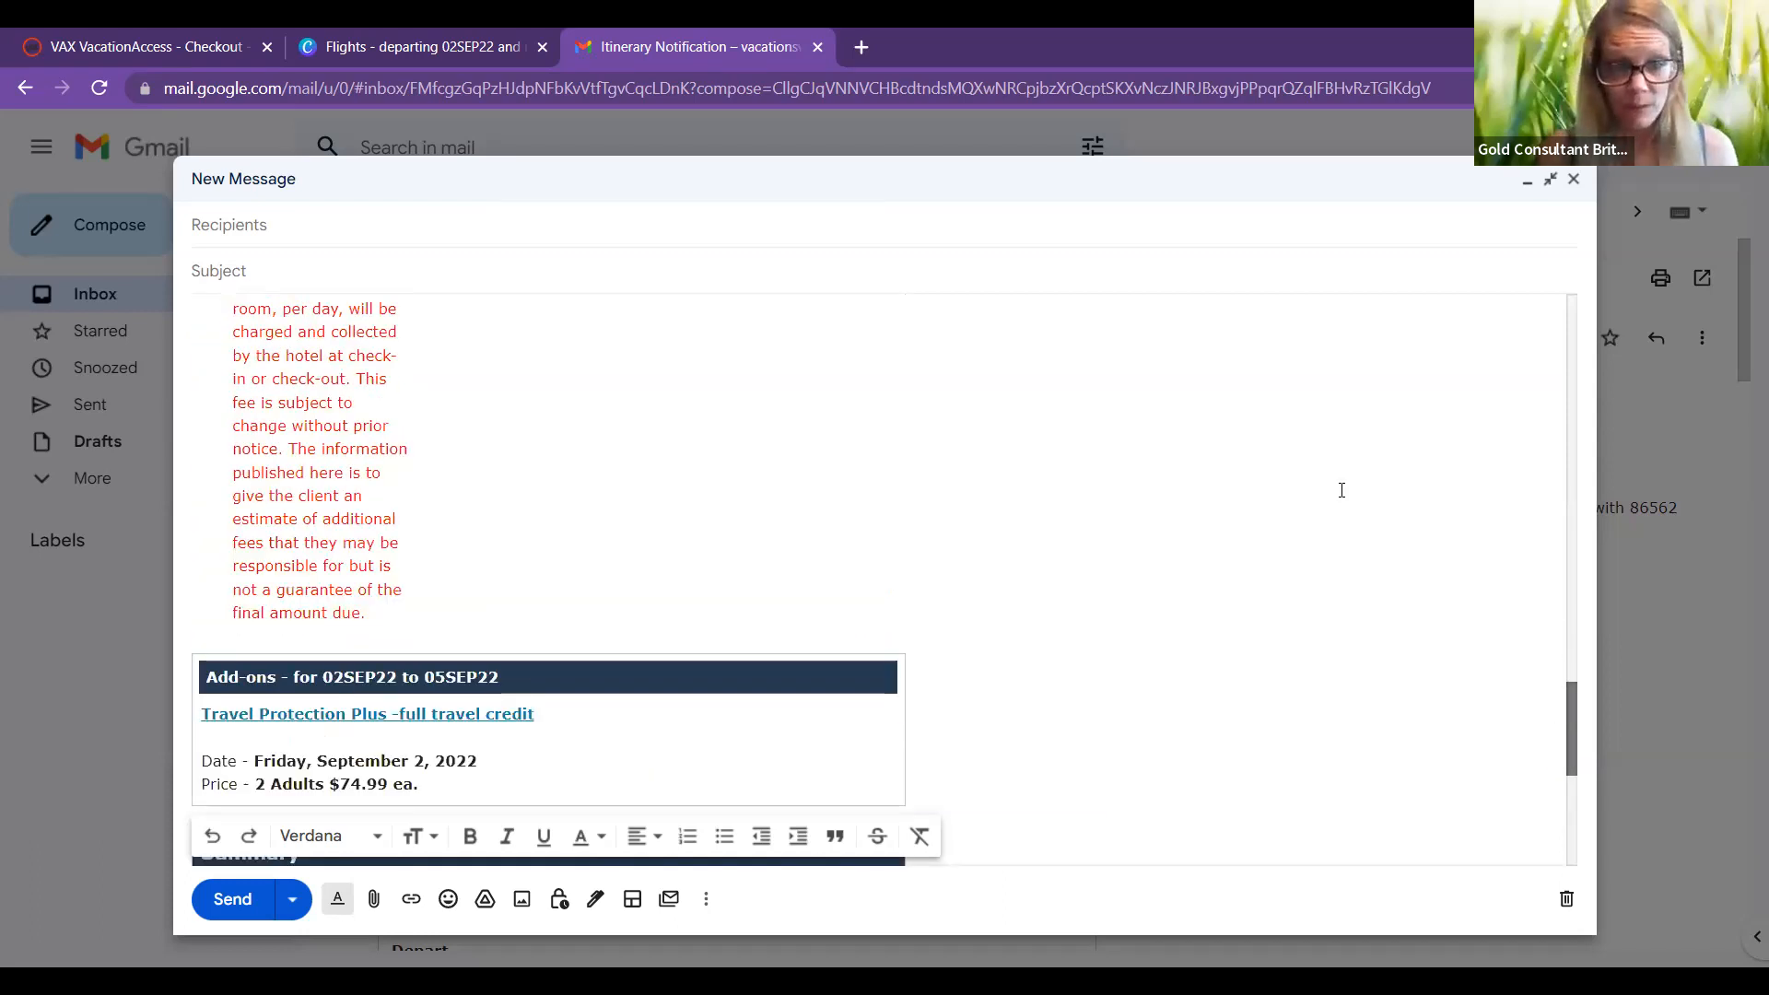
pyautogui.scroll(3, 1341, 490)
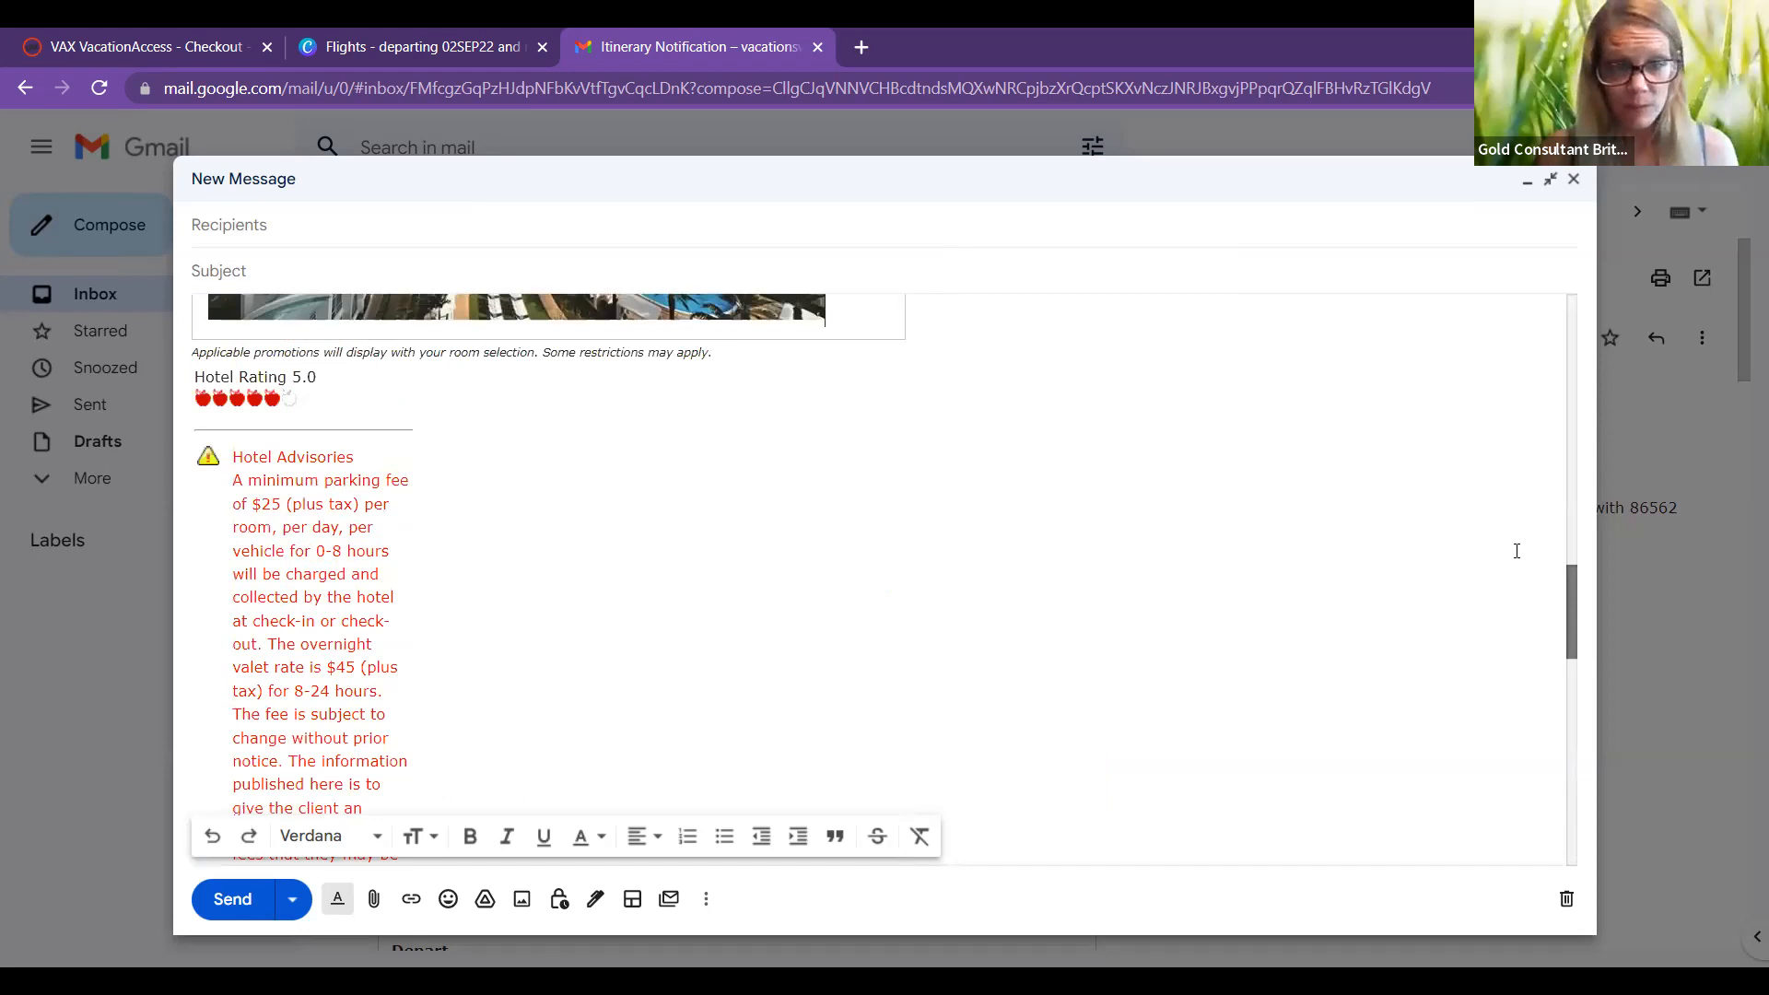
pyautogui.scroll(2, 1517, 551)
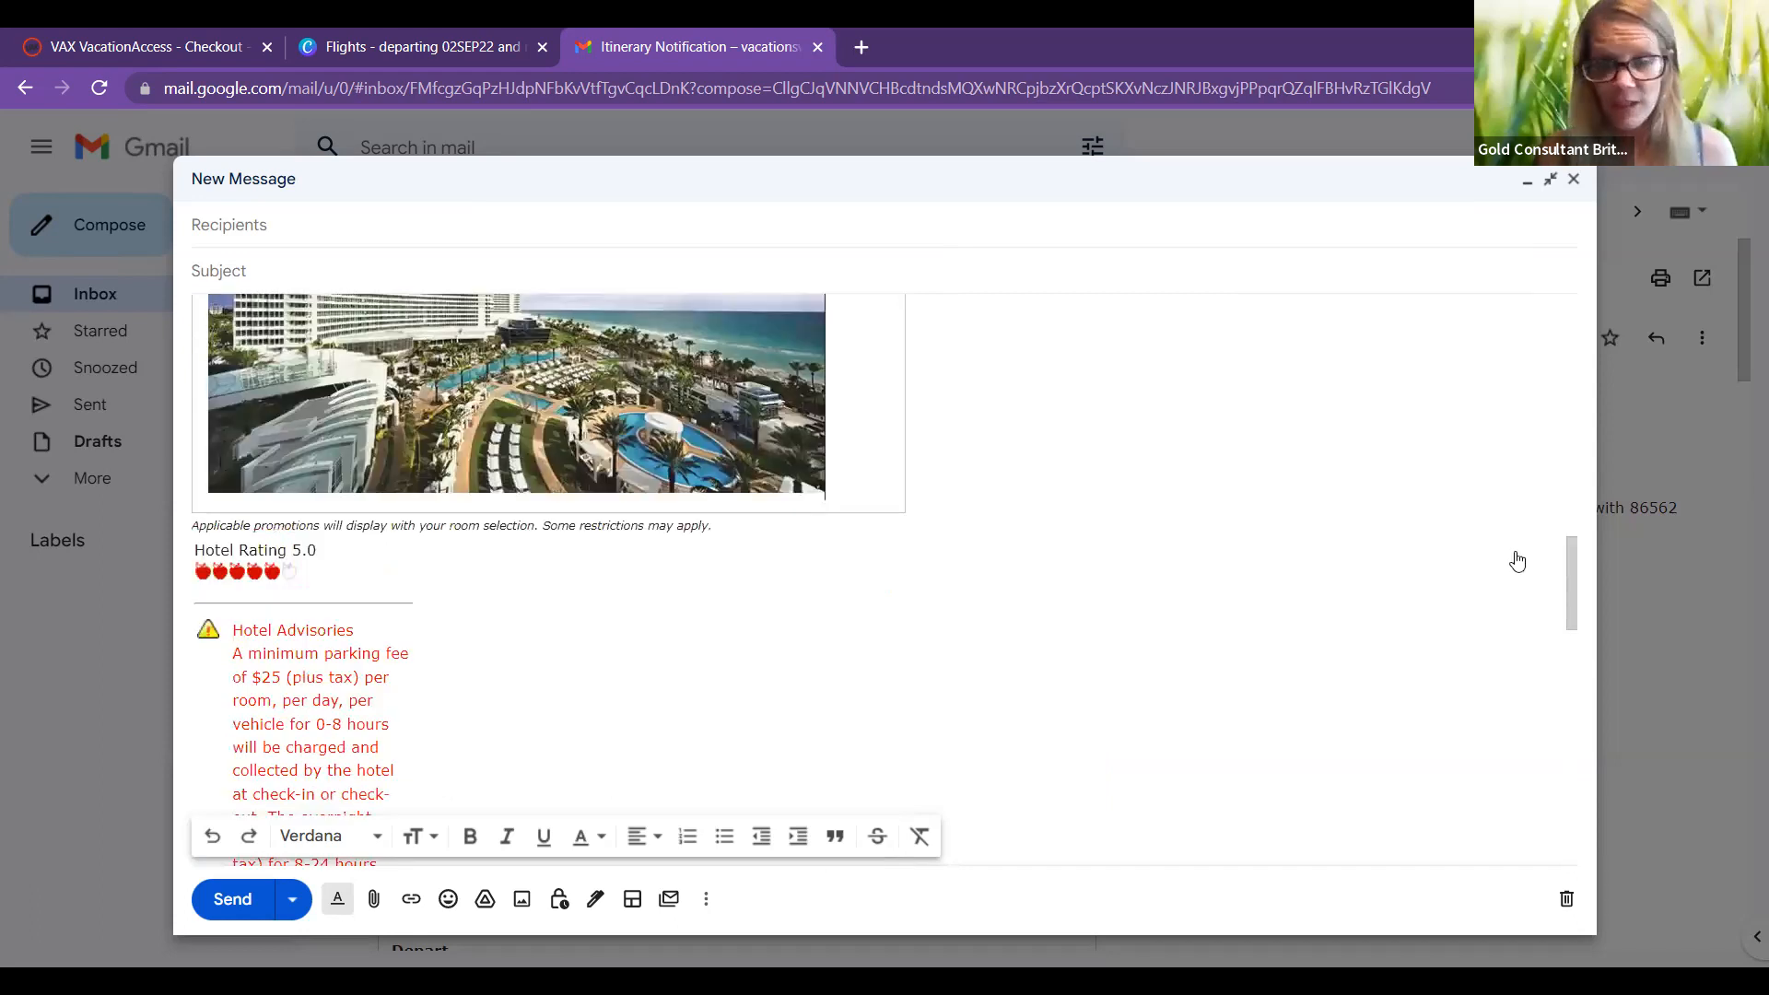